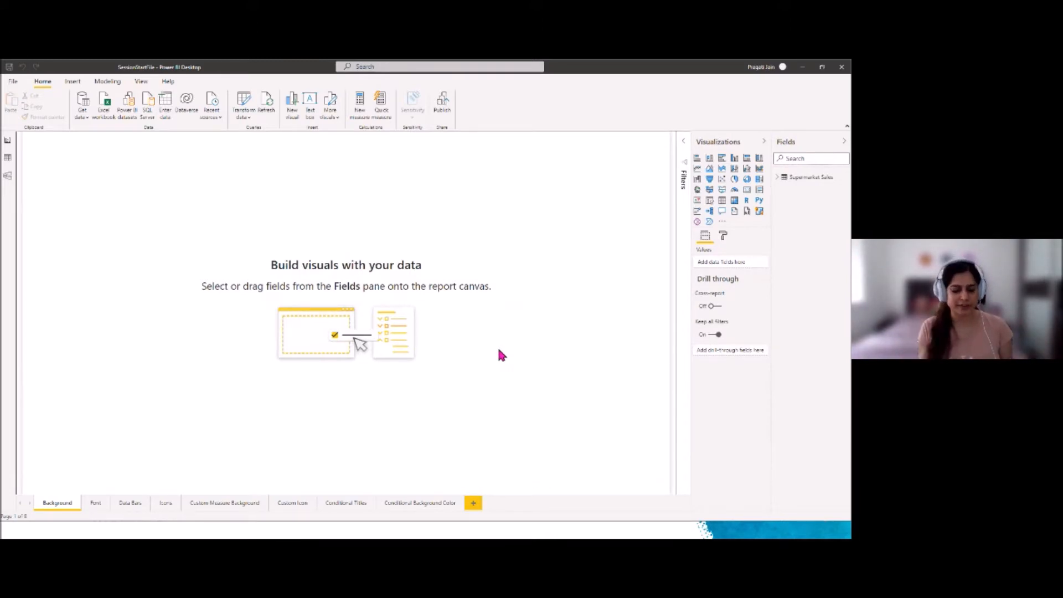
pyautogui.hotkey('alt', 'Tab')
pyautogui.hotkey('alt', 'Tab')
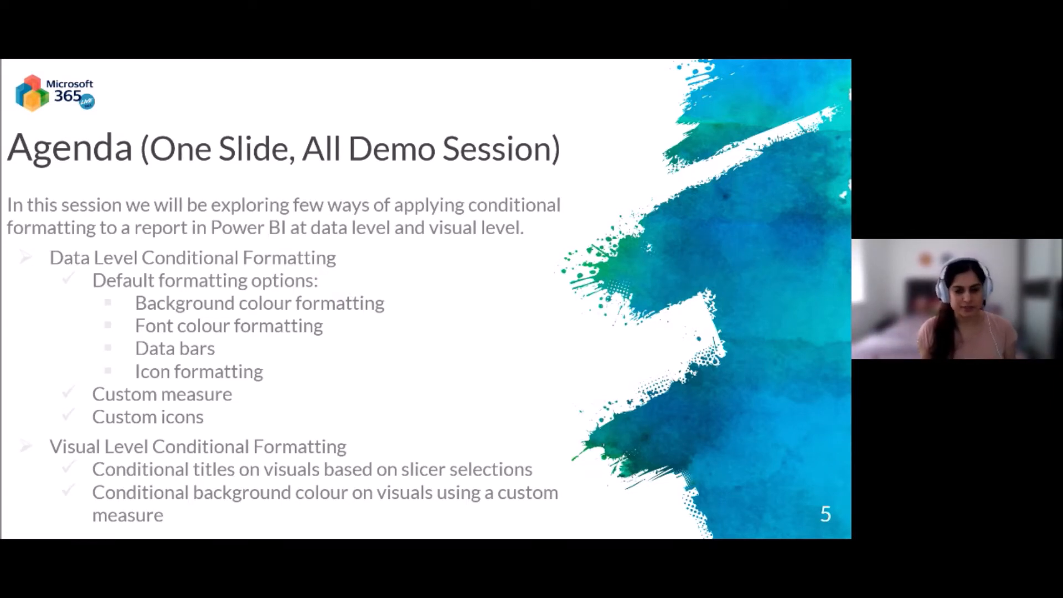
pyautogui.hotkey('alt', 'Tab')
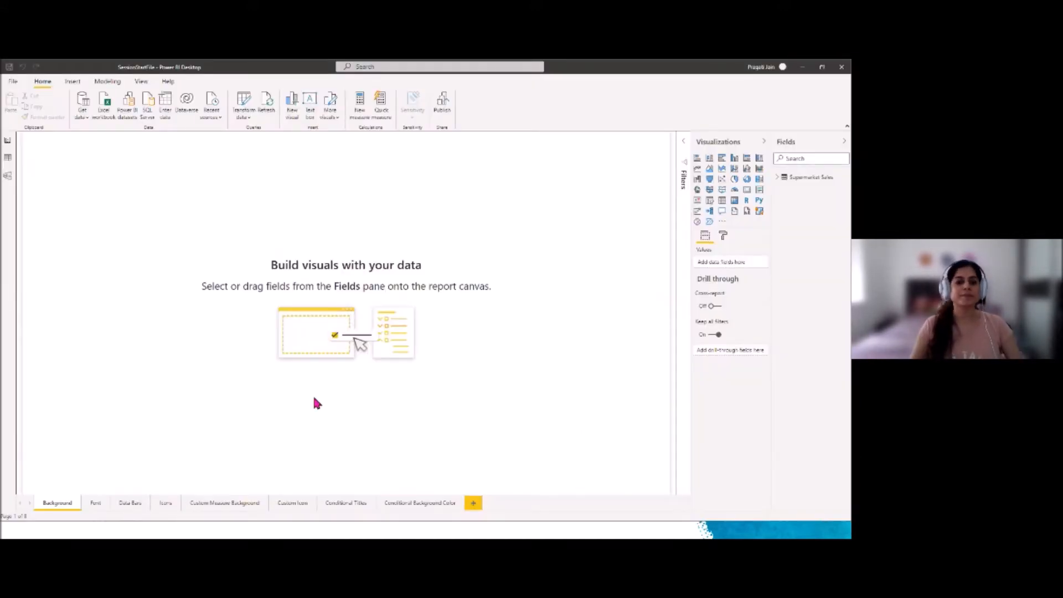
# Step: Open the Supermarket Sales data and examine the distinct values in the City and Customer type columns without filtering them
pyautogui.click(6, 159)
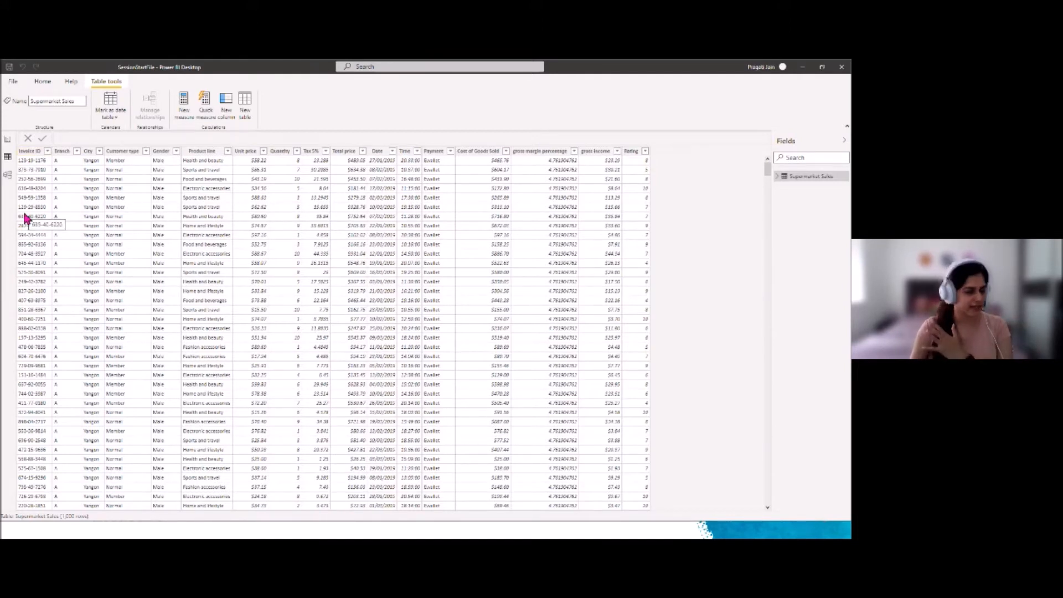
pyautogui.click(99, 151)
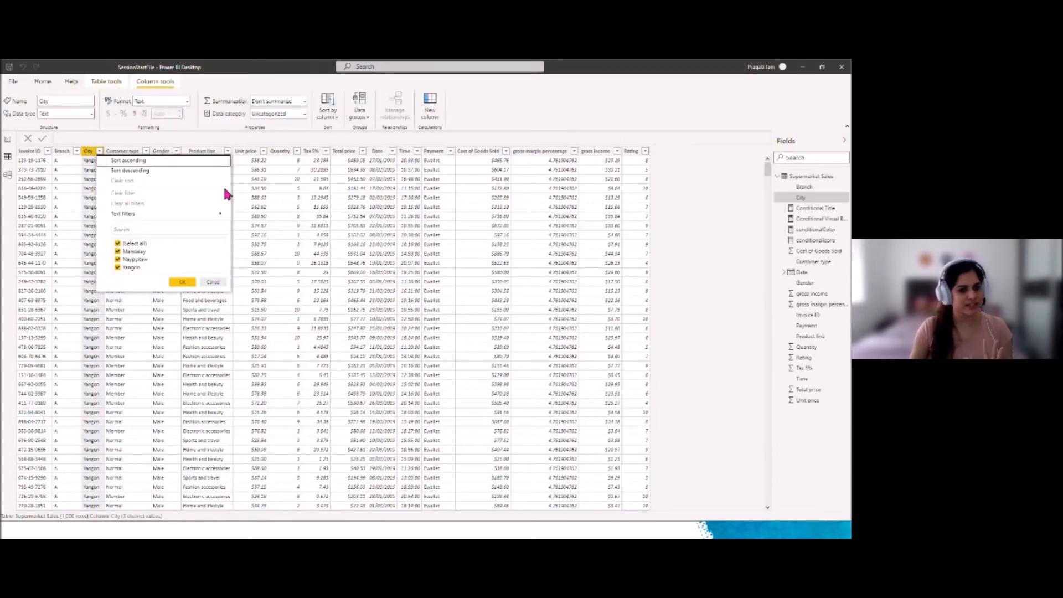
pyautogui.click(216, 280)
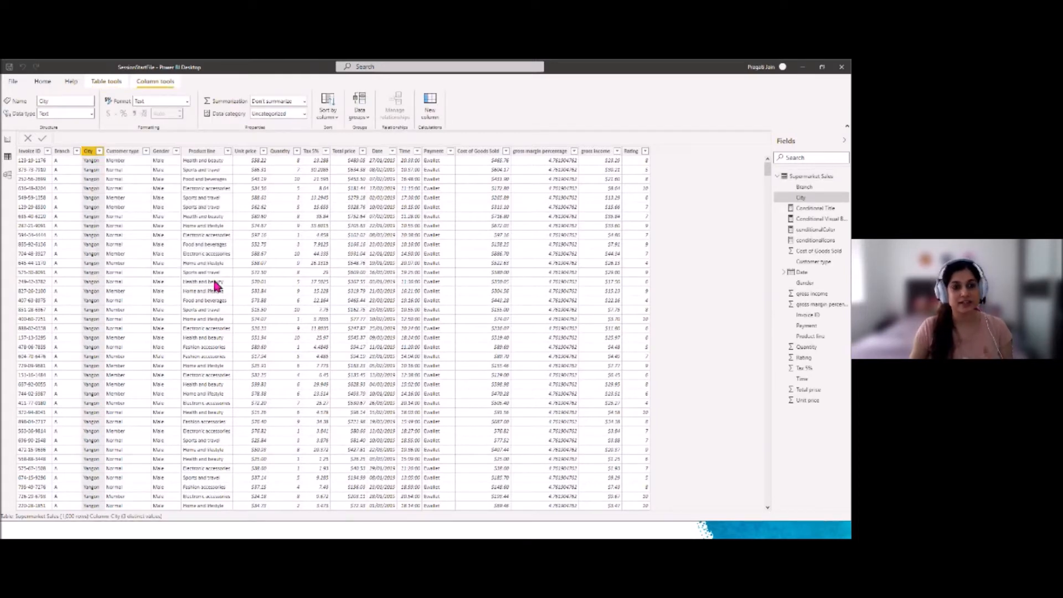
pyautogui.click(143, 155)
pyautogui.click(146, 154)
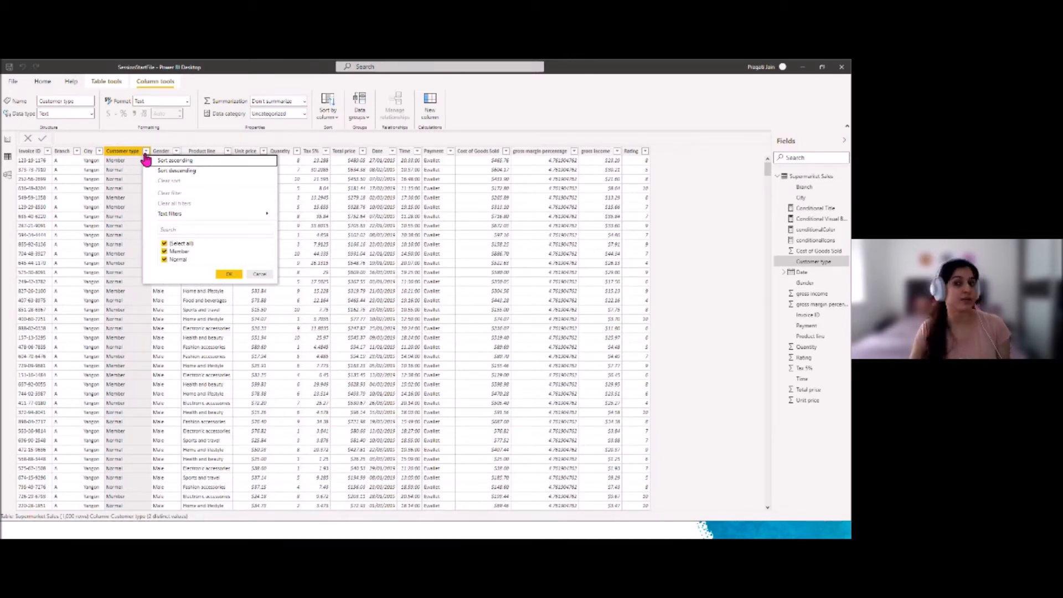
pyautogui.click(235, 273)
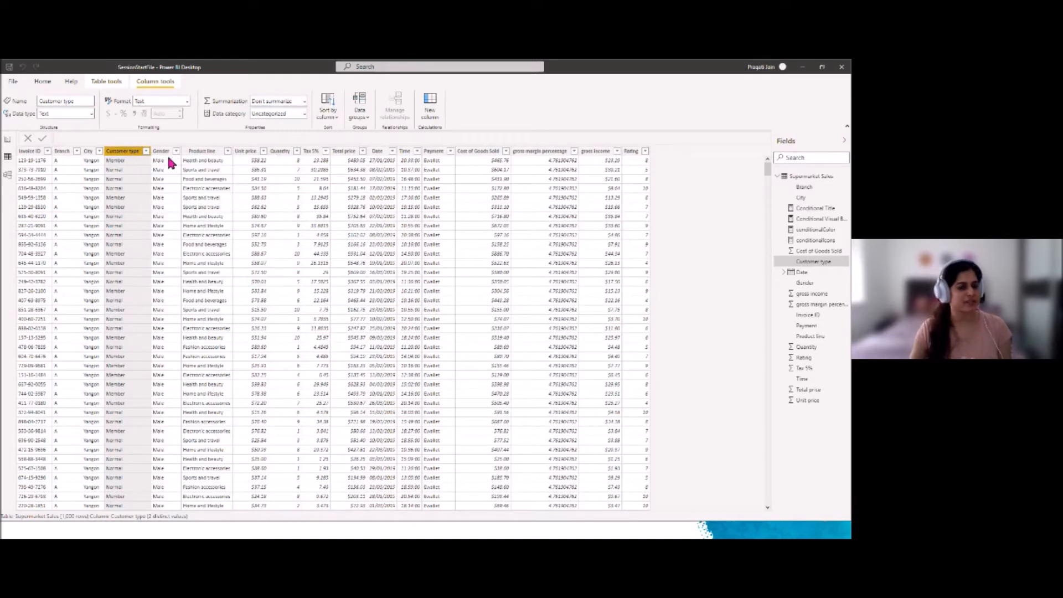
# Step: Examine the distinct values in the Product line, Payment and Rating columns, leaving their filters unapplied
pyautogui.click(227, 153)
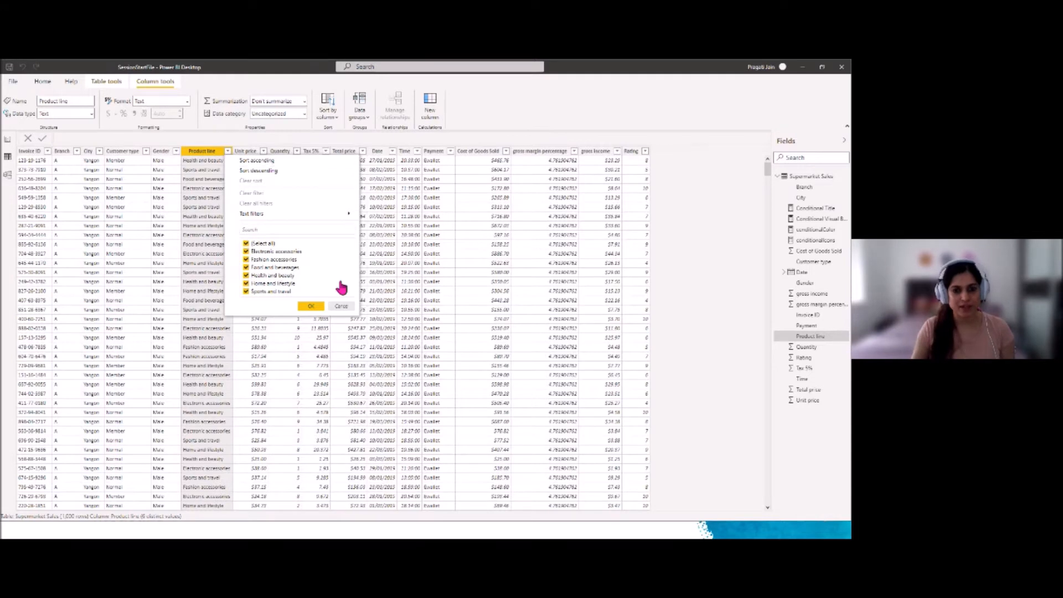
pyautogui.click(341, 308)
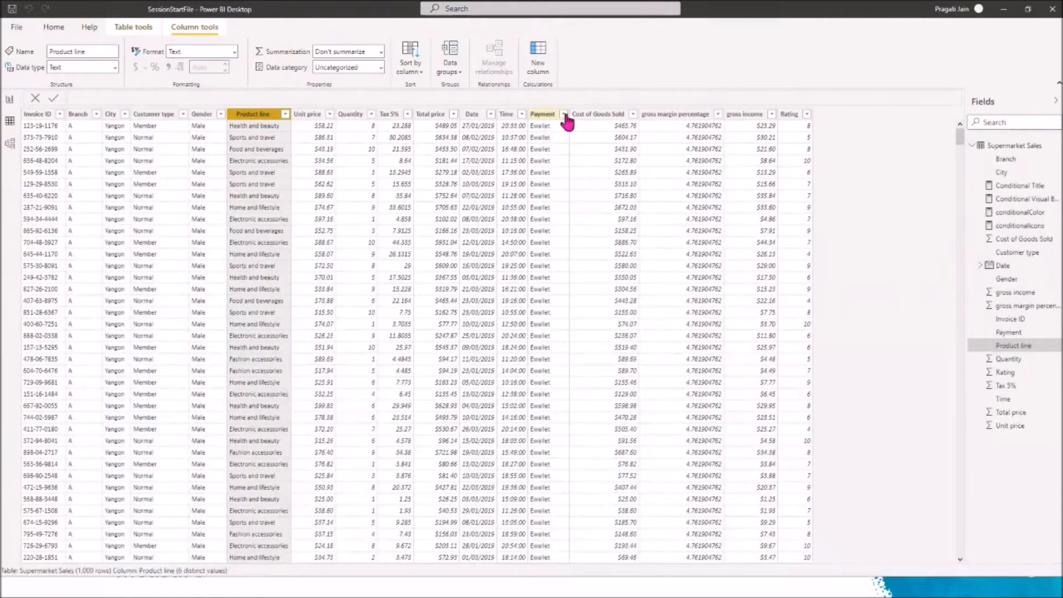
pyautogui.click(564, 115)
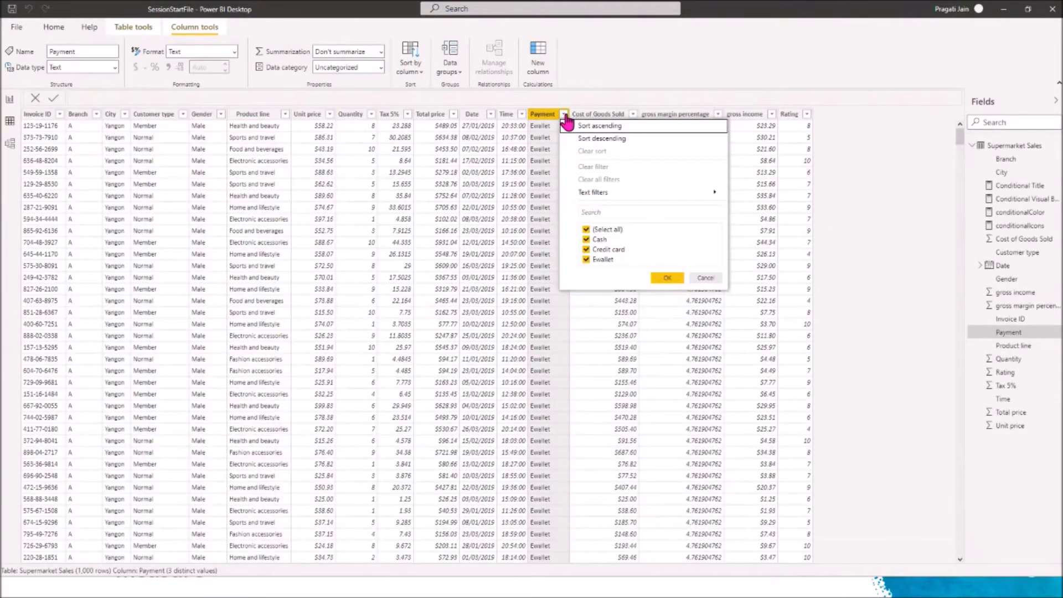
pyautogui.click(704, 278)
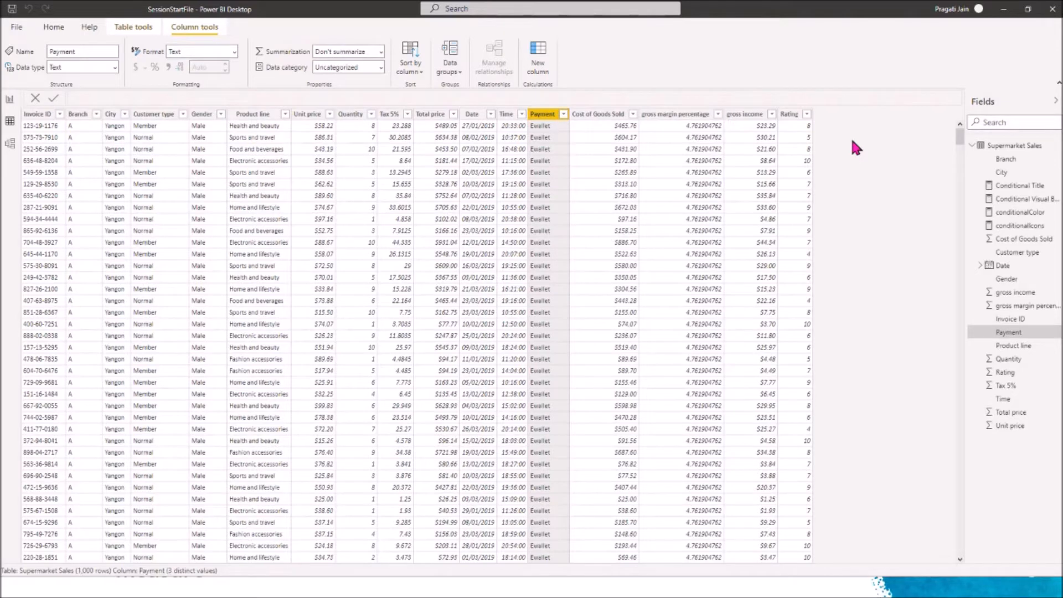
pyautogui.click(807, 115)
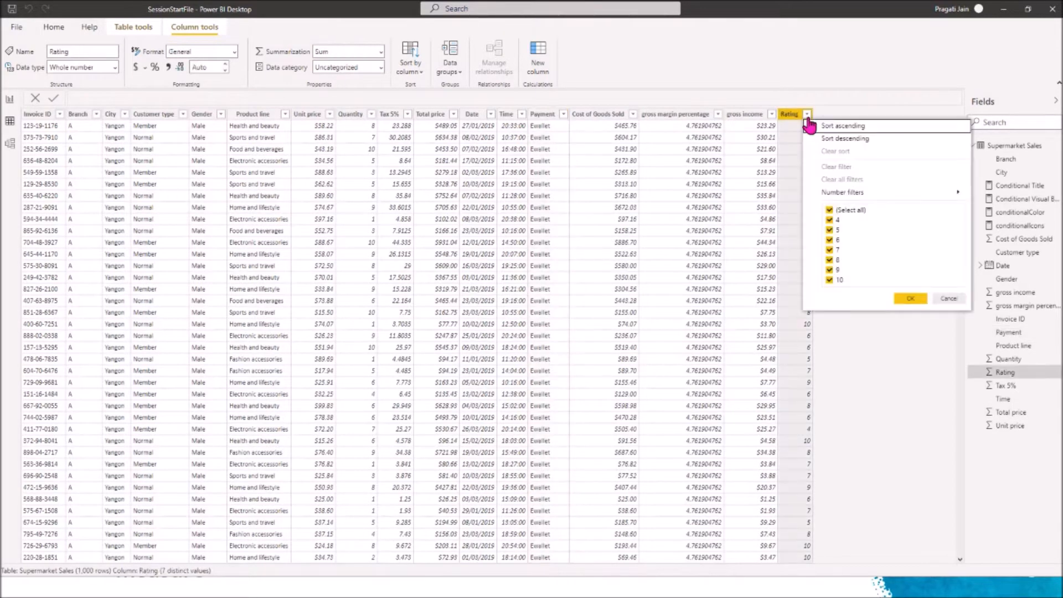
pyautogui.click(945, 298)
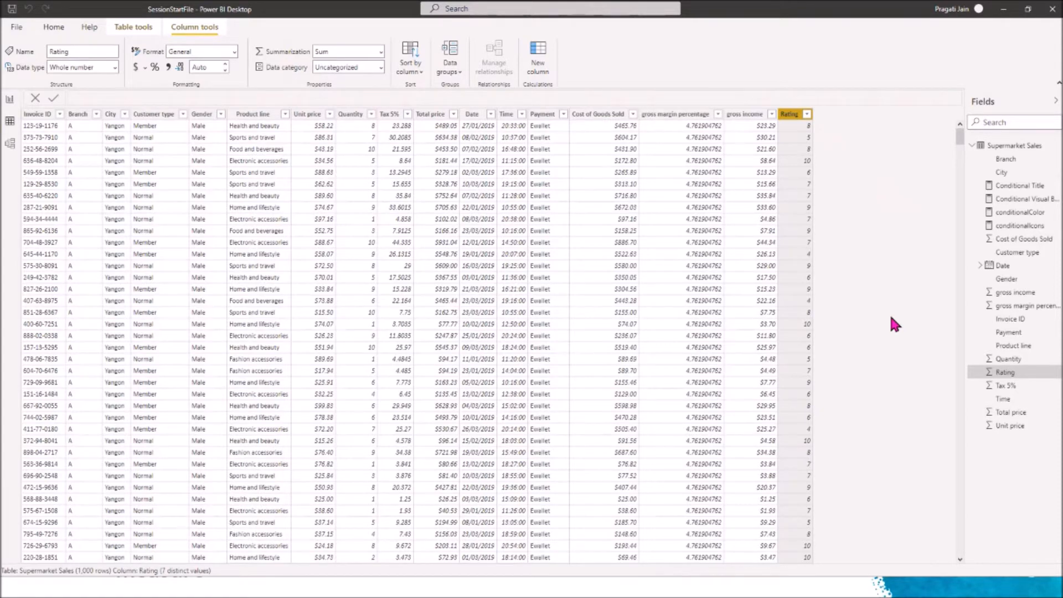
# Step: Return to the report's Background page and insert a table visual, enlarged to cover most of the canvas height
pyautogui.click(9, 103)
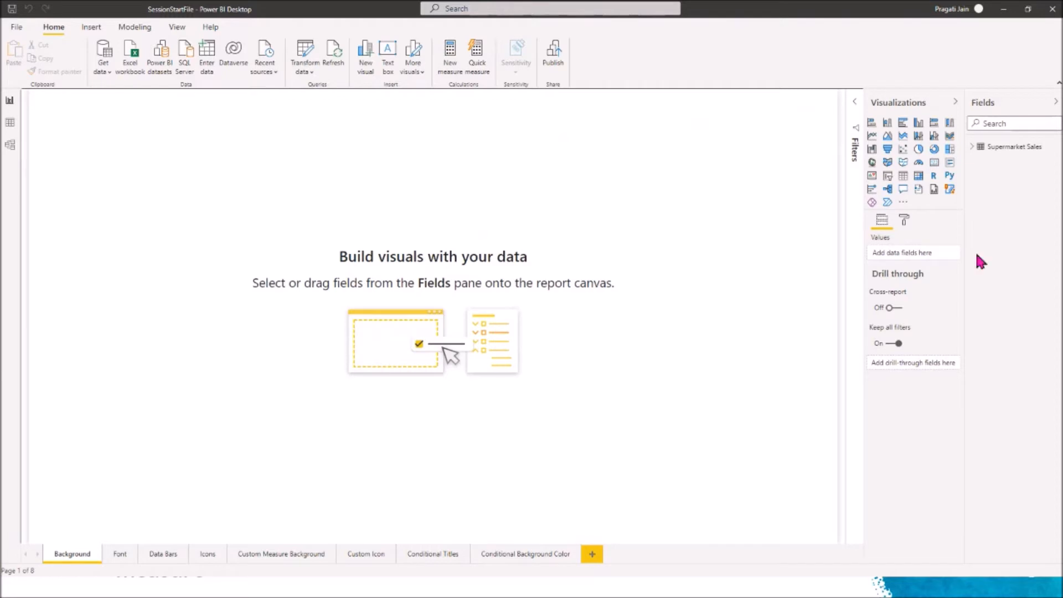
pyautogui.click(904, 180)
pyautogui.moveTo(157, 235); pyautogui.dragTo(310, 274)
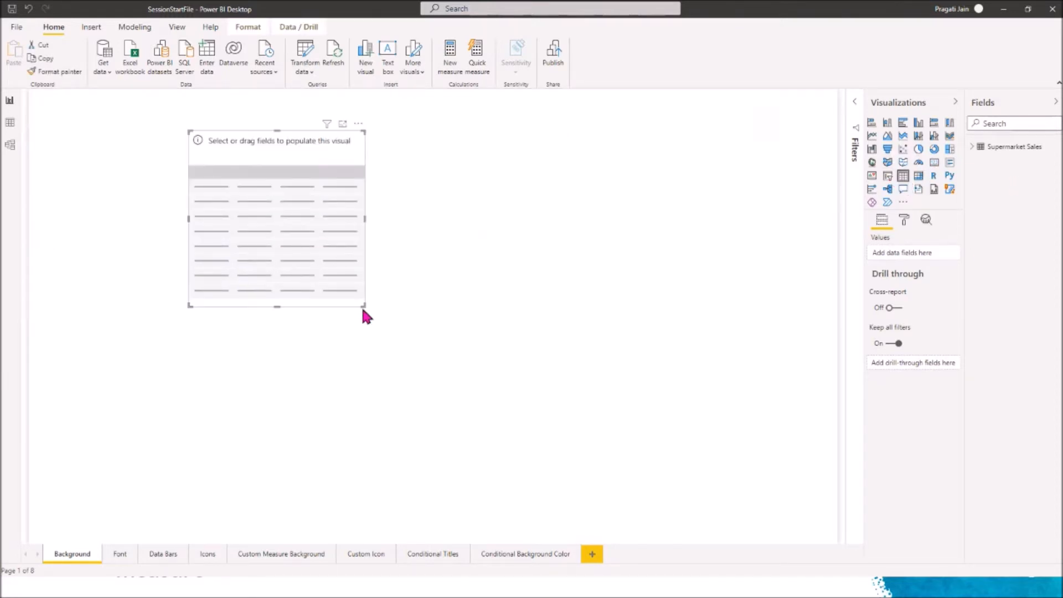
pyautogui.moveTo(362, 304); pyautogui.dragTo(550, 509)
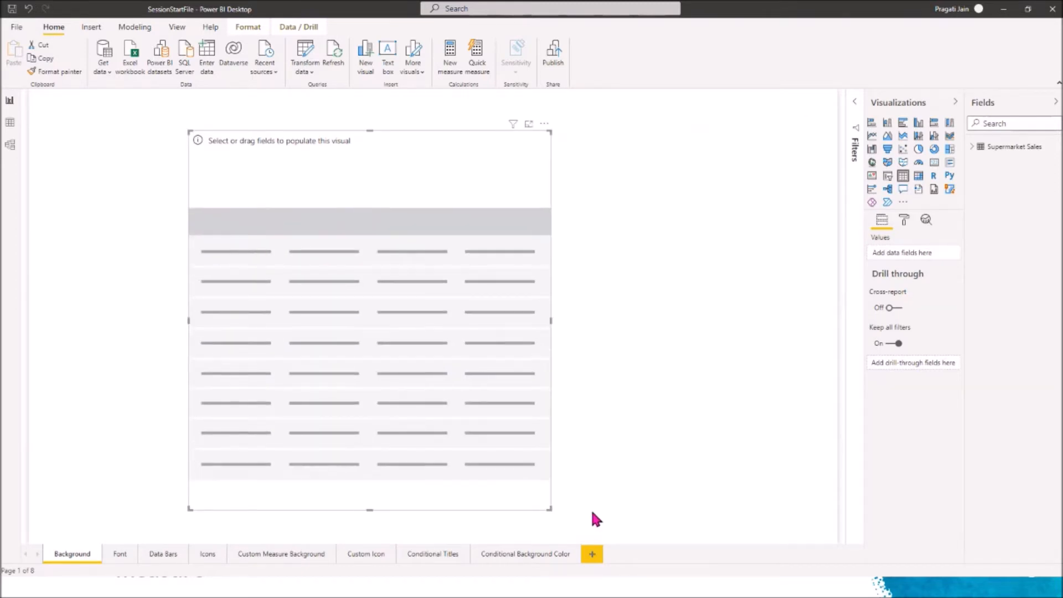
# Step: Fill the table with Invoice ID, Product line, Total price and Quantity from Supermarket Sales, in that order, and narrow it to fit
pyautogui.click(971, 147)
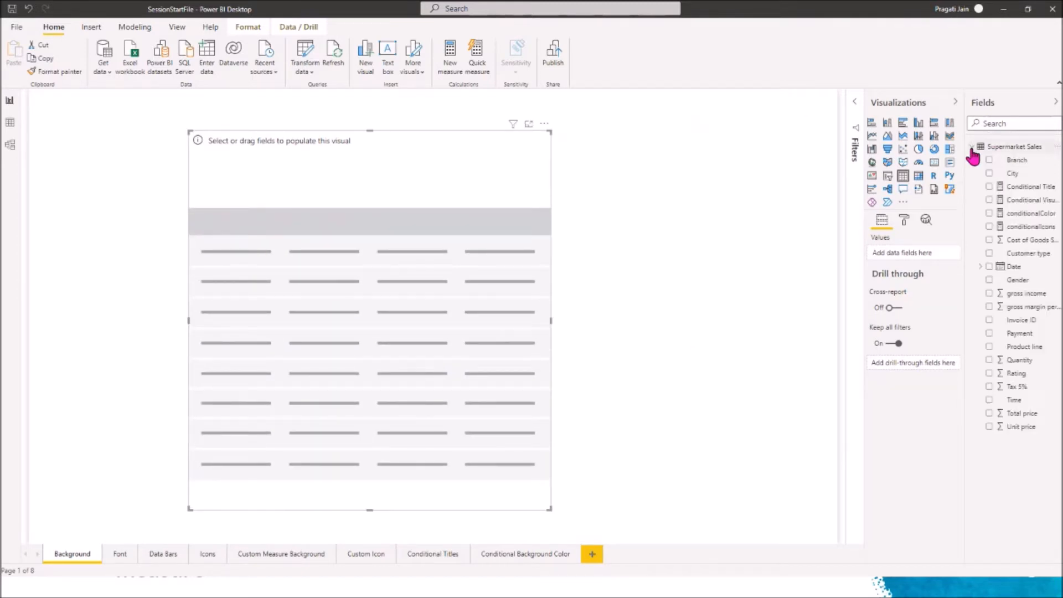
pyautogui.moveTo(966, 189); pyautogui.dragTo(906, 188)
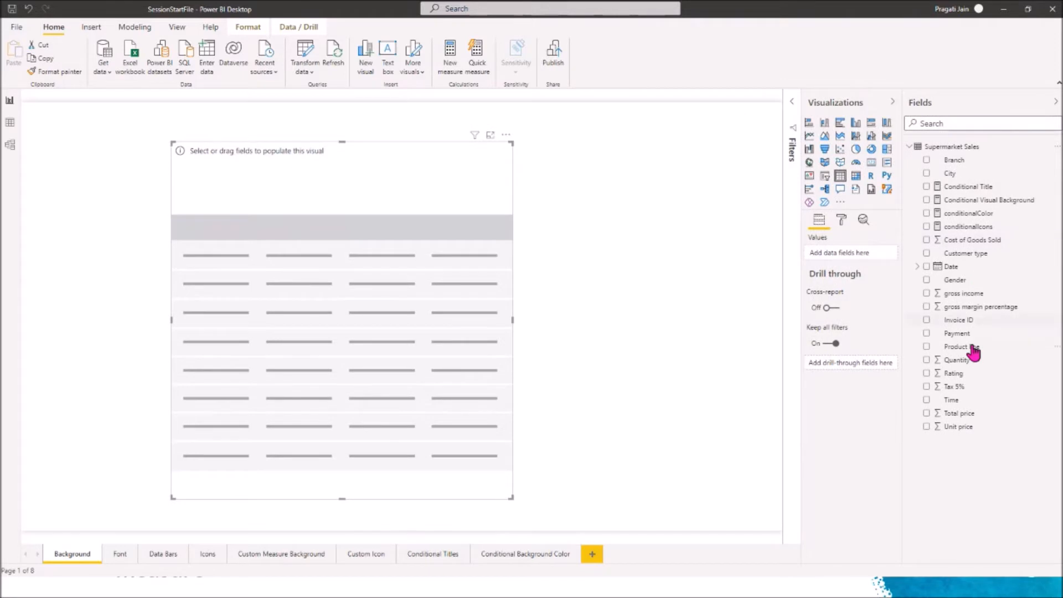
pyautogui.moveTo(960, 321); pyautogui.dragTo(851, 259)
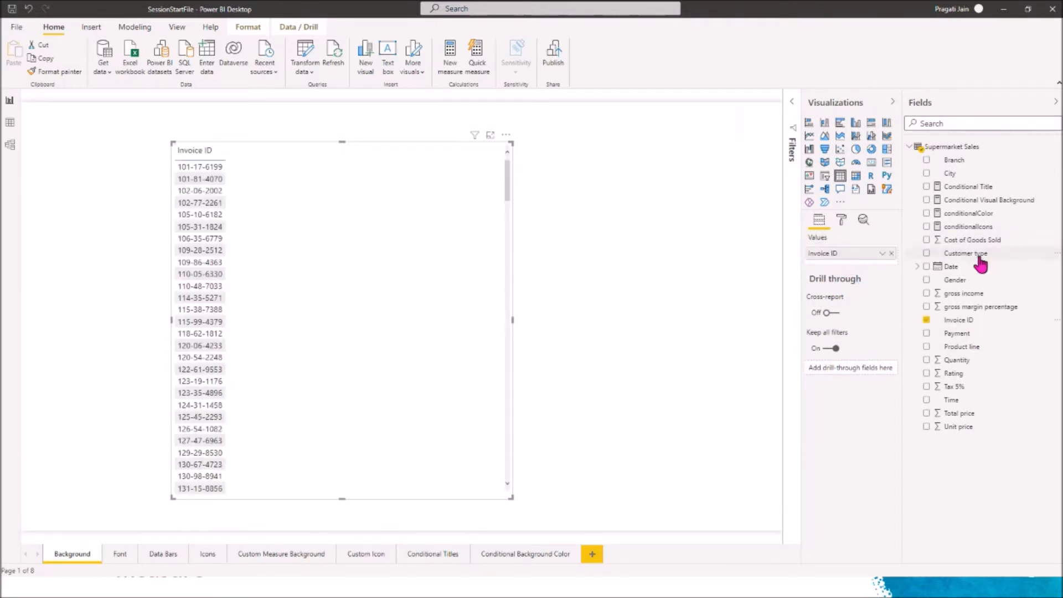
pyautogui.moveTo(961, 347); pyautogui.dragTo(867, 270)
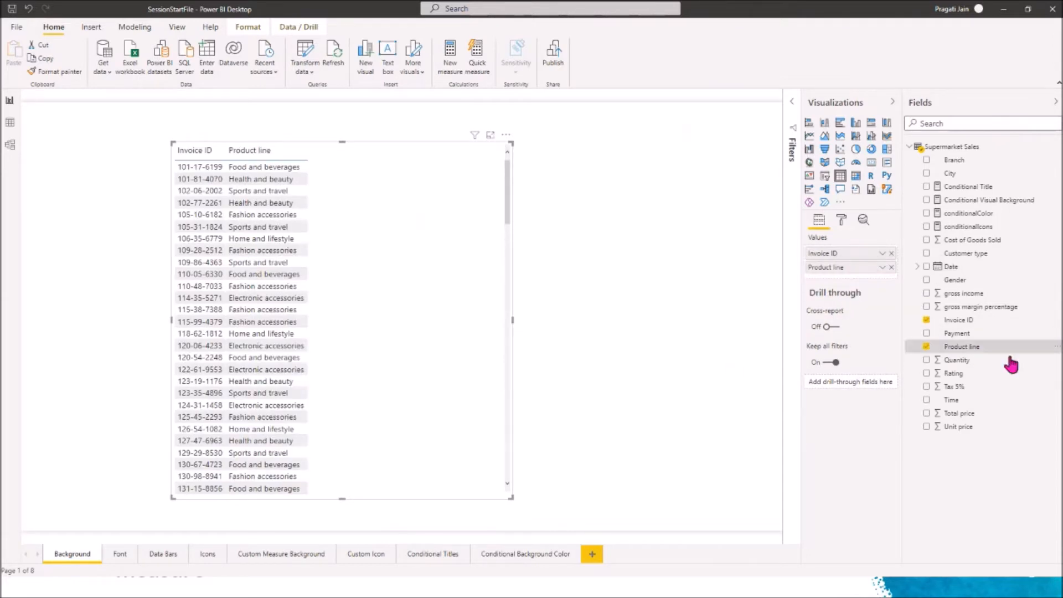
pyautogui.moveTo(966, 367); pyautogui.dragTo(861, 276)
pyautogui.moveTo(510, 322); pyautogui.dragTo(414, 332)
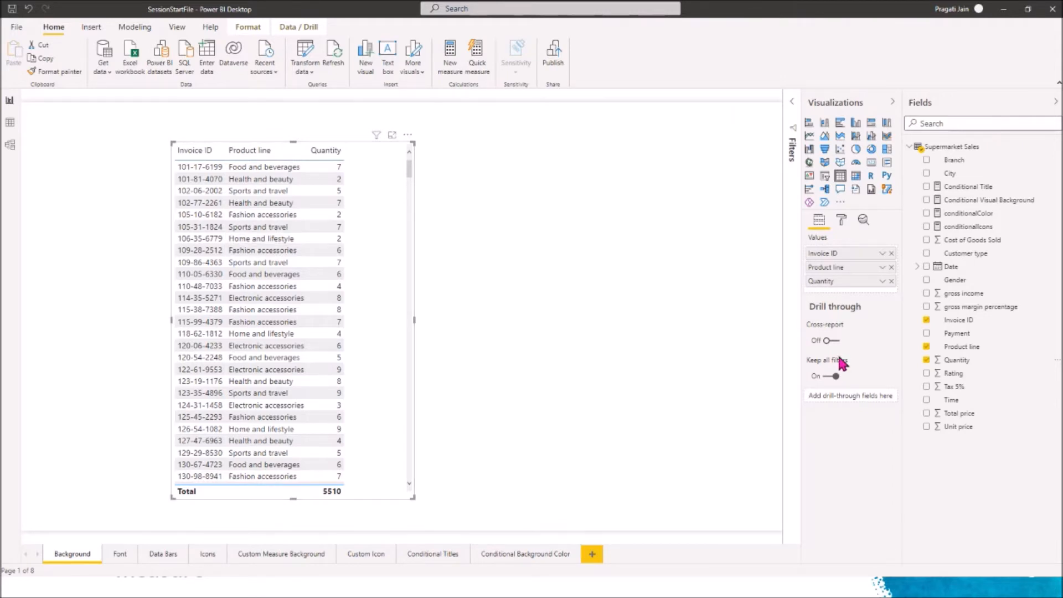
pyautogui.moveTo(959, 413)
pyautogui.mouseDown()
pyautogui.moveTo(877, 327)
pyautogui.moveTo(860, 284)
pyautogui.mouseUp()
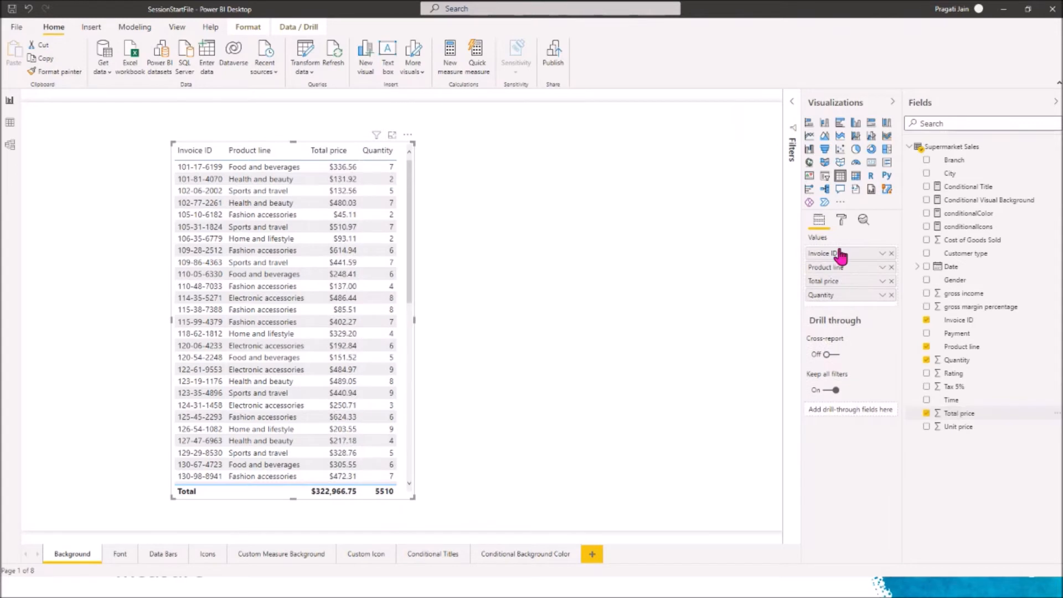
# Step: Turn on the table visual's title and set its text to "Background Color Formatting"
pyautogui.click(841, 219)
pyautogui.click(873, 423)
pyautogui.click(820, 424)
pyautogui.click(833, 455)
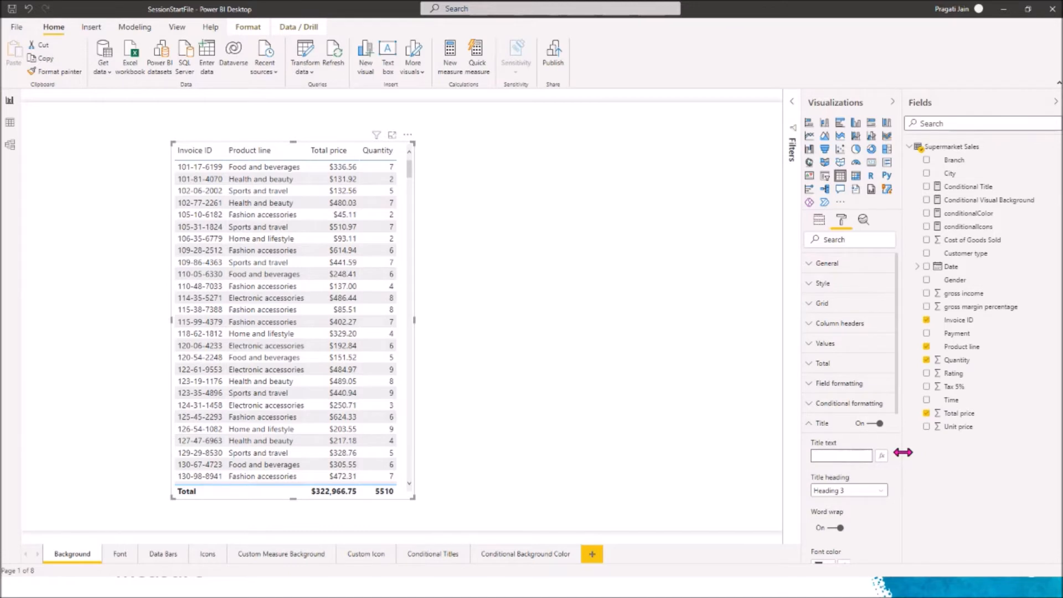
pyautogui.write('BAckground')
pyautogui.press('BackSpace')
pyautogui.press('BackSpace')
pyautogui.press('BackSpace')
pyautogui.press('BackSpace')
pyautogui.press('BackSpace')
pyautogui.press('BackSpace')
pyautogui.press('BackSpace')
pyautogui.press('BackSpace')
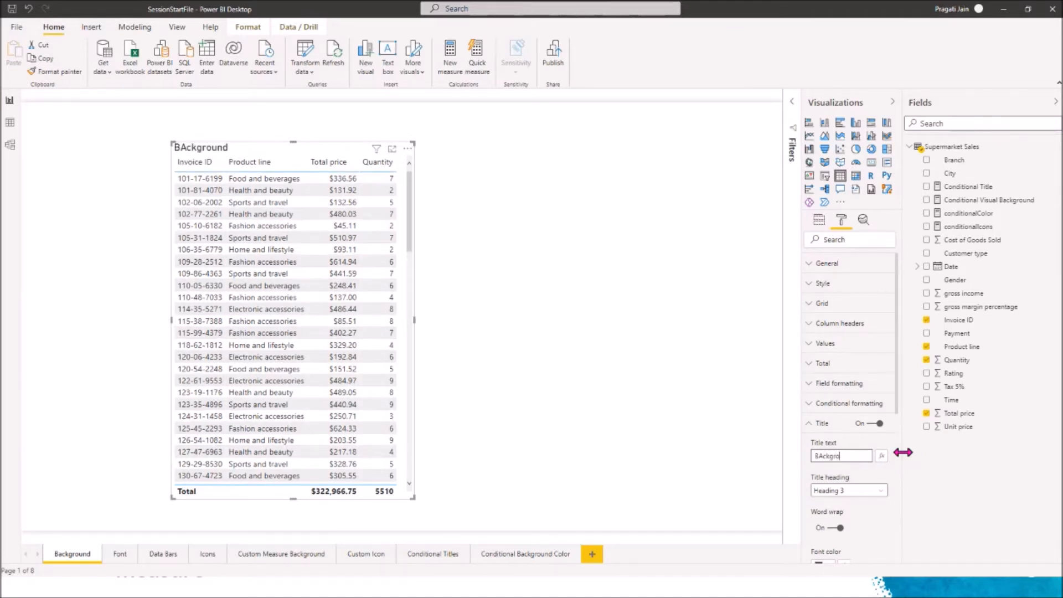
pyautogui.press('BackSpace')
pyautogui.write('ac')
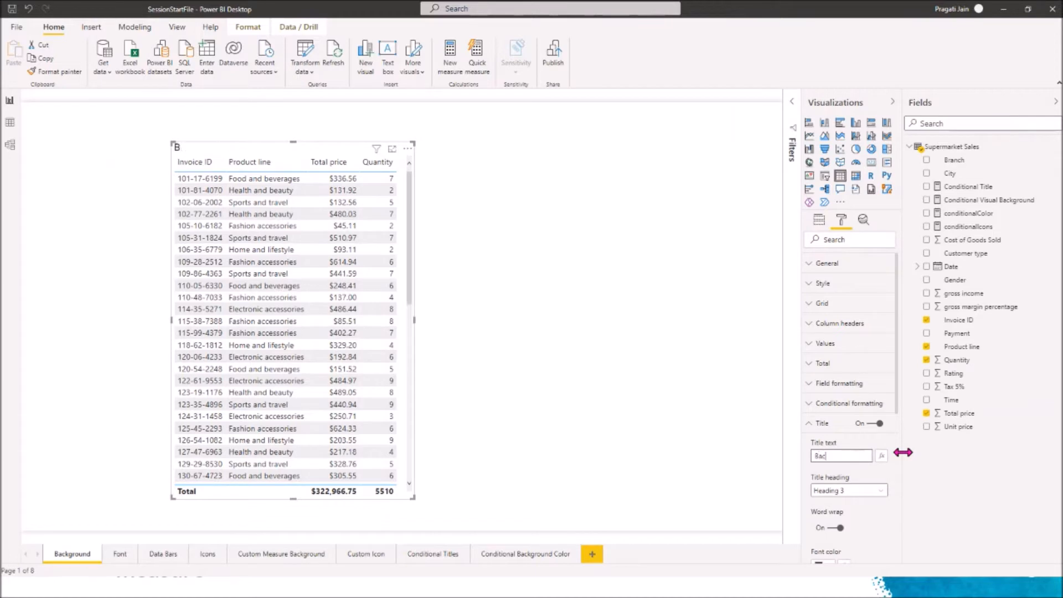
pyautogui.write('kground')
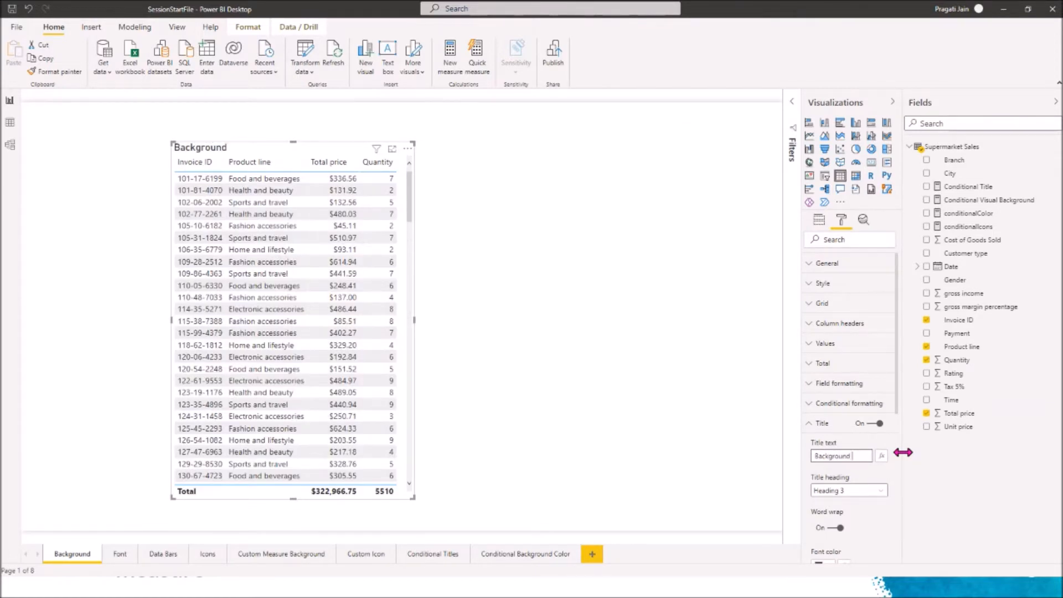
pyautogui.write(' Color Forma')
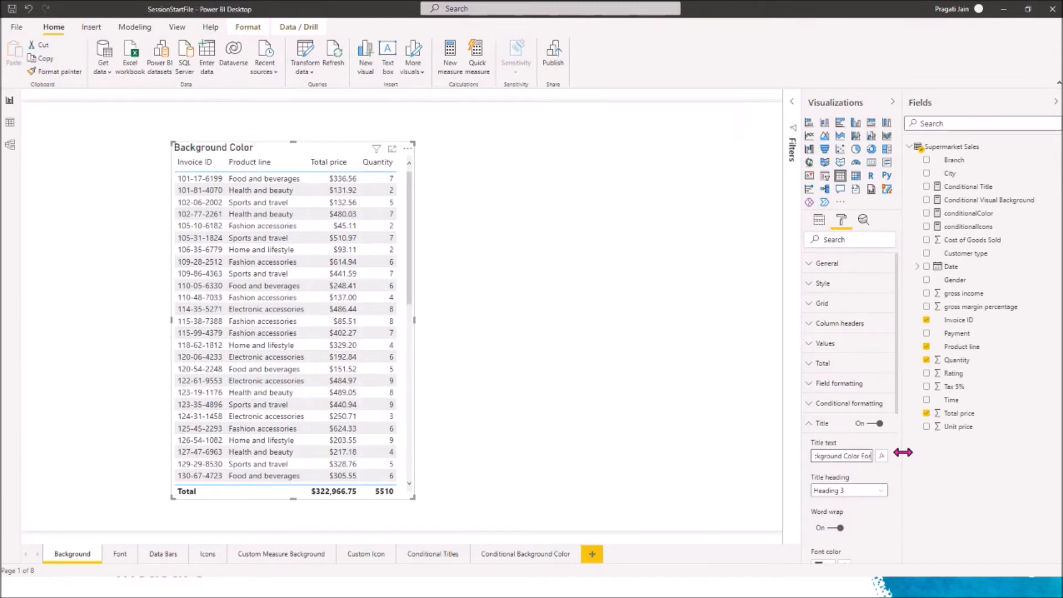
pyautogui.write('tting')
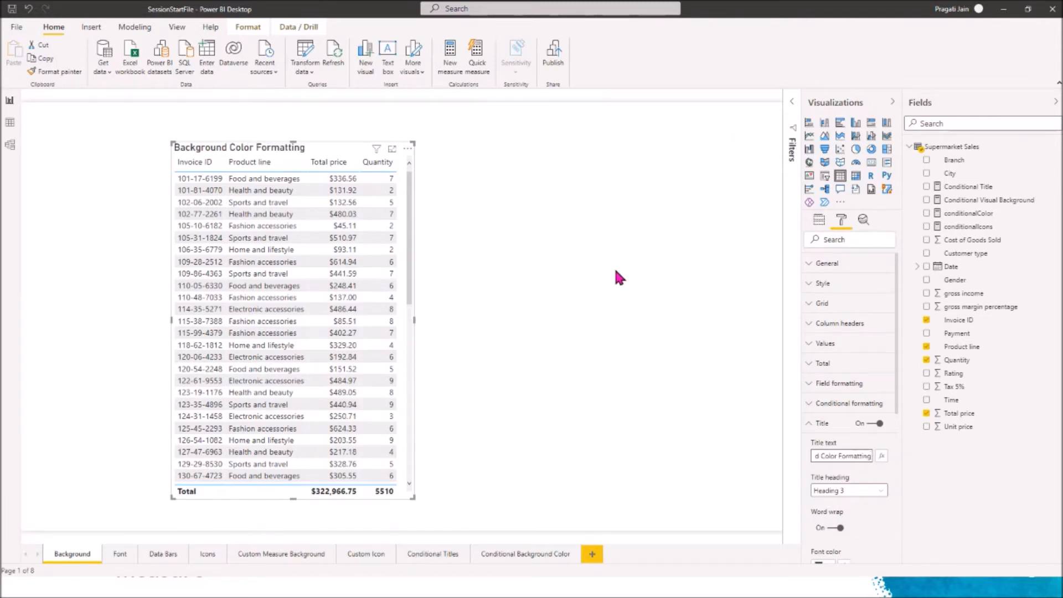
pyautogui.click(629, 337)
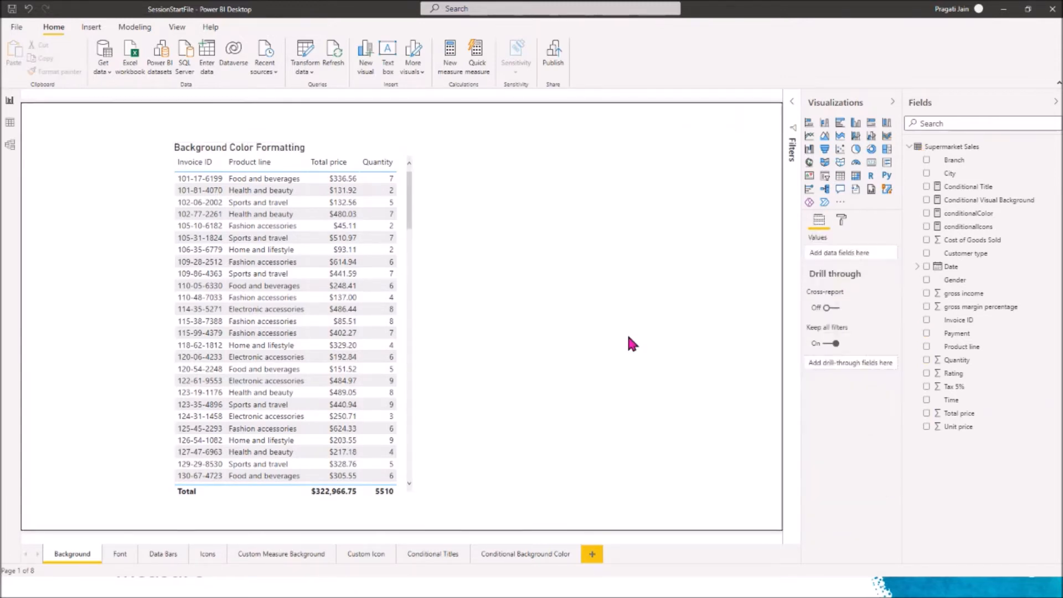
# Step: Turn on the border around the table visual and shift the visual slightly right and down on the canvas
pyautogui.click(342, 146)
pyautogui.click(841, 220)
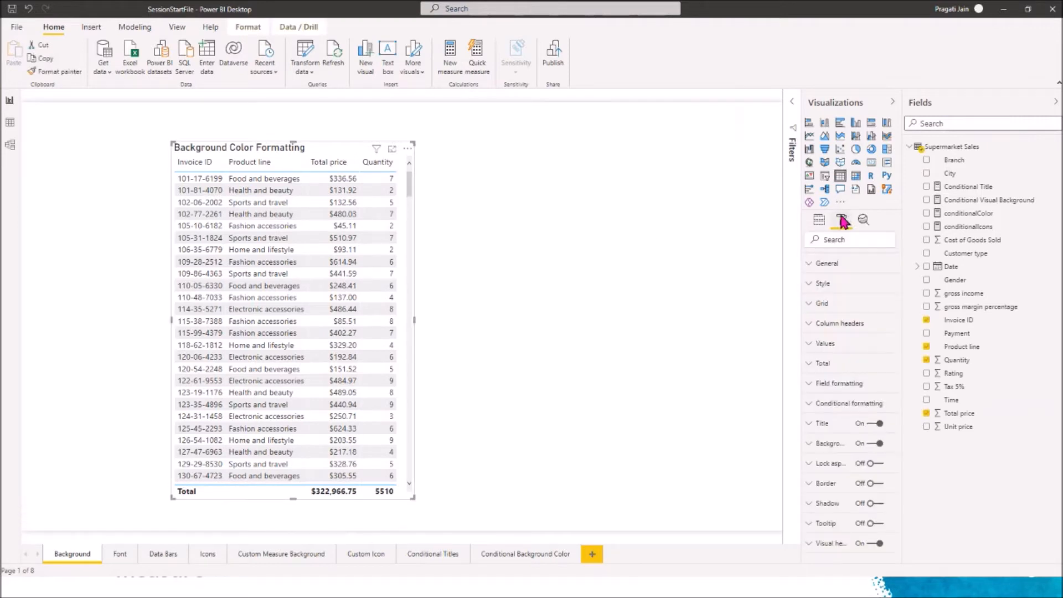
pyautogui.click(873, 483)
pyautogui.click(609, 434)
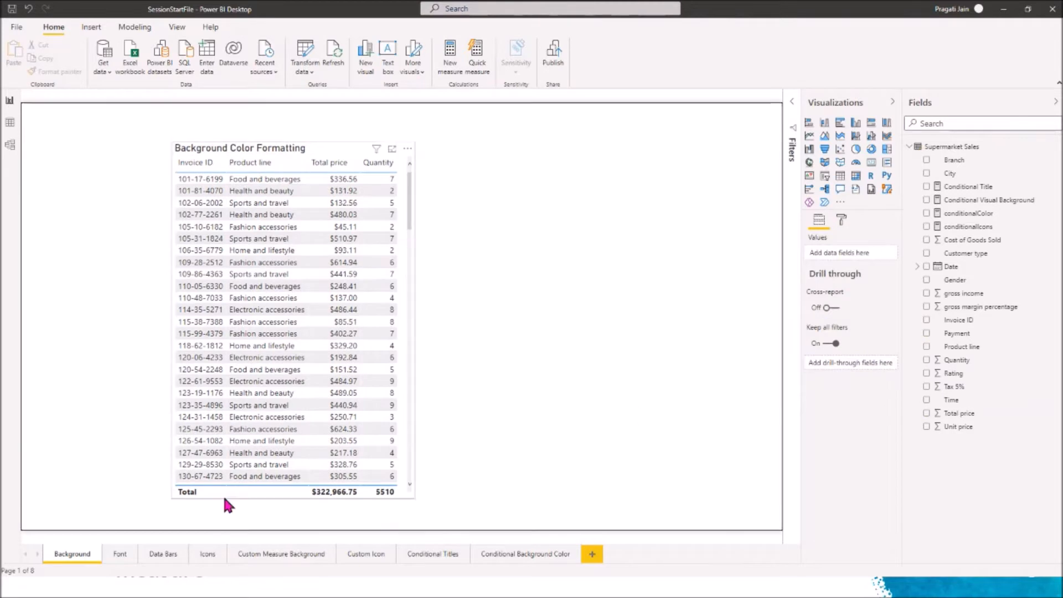
pyautogui.moveTo(247, 493); pyautogui.dragTo(264, 497)
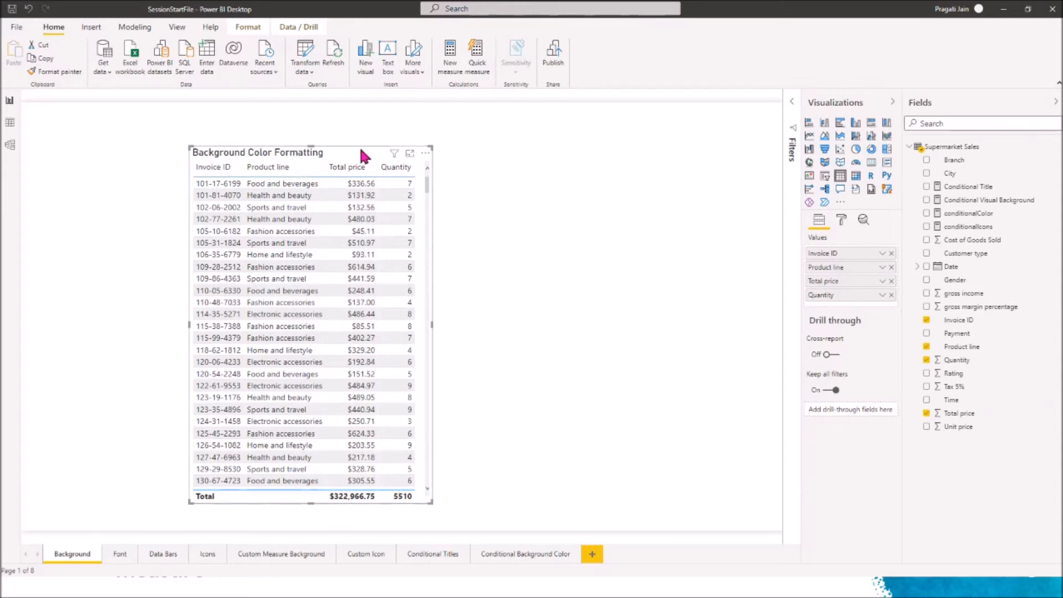
# Step: Turn on conditional background color for the Product line column and open its advanced settings, moved clear of the table
pyautogui.click(841, 219)
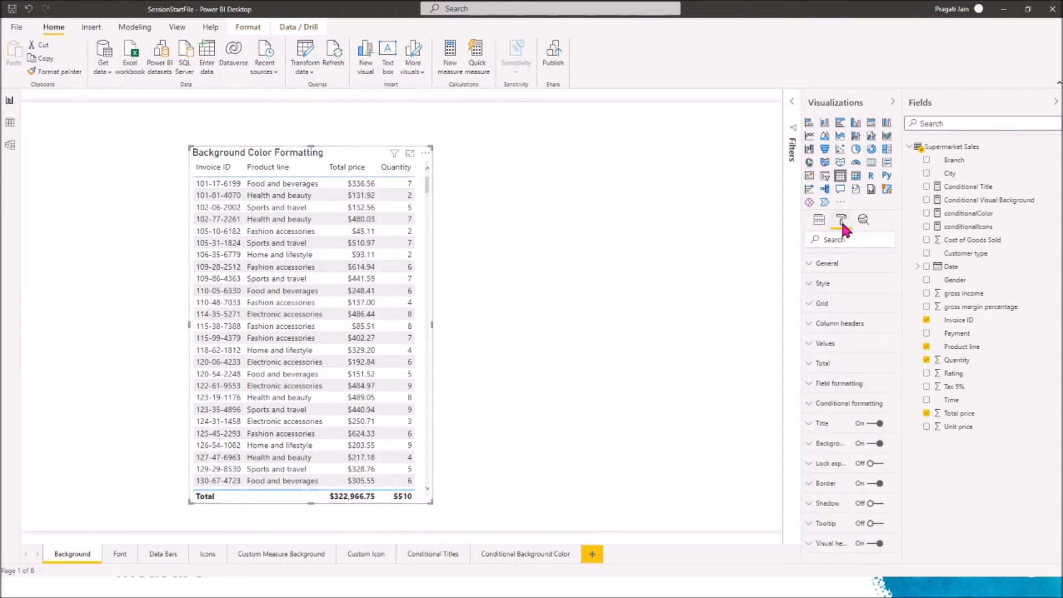
pyautogui.click(812, 408)
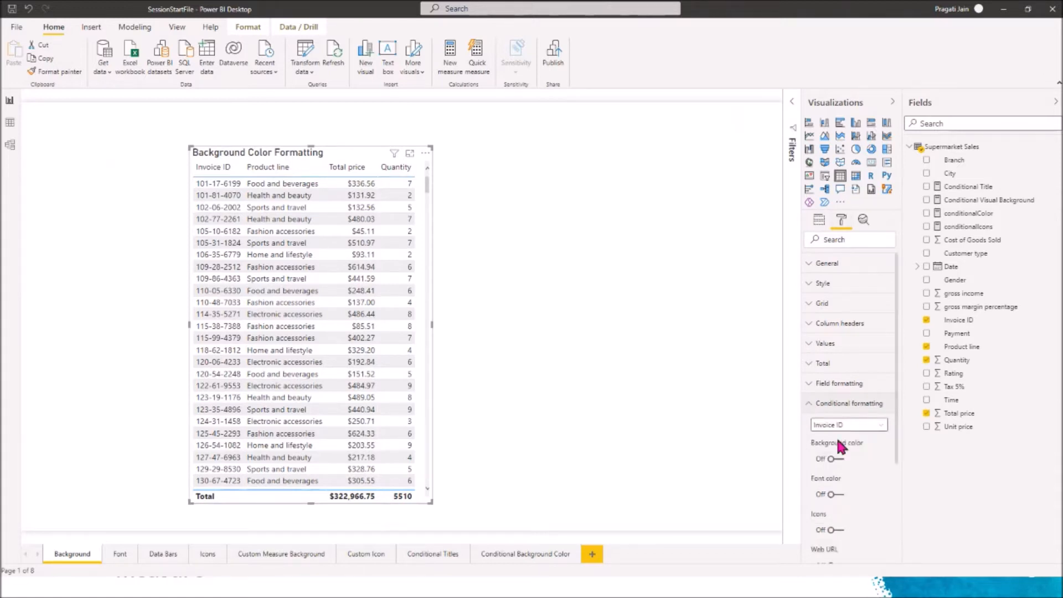
pyautogui.scroll(-3, 867, 469)
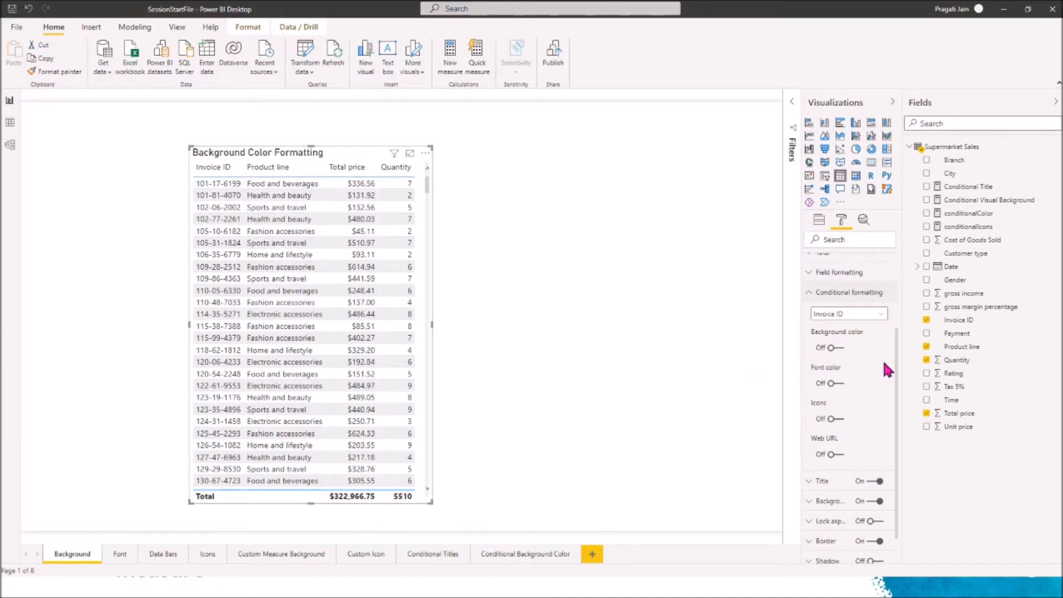
pyautogui.click(883, 322)
pyautogui.click(863, 338)
pyautogui.click(840, 349)
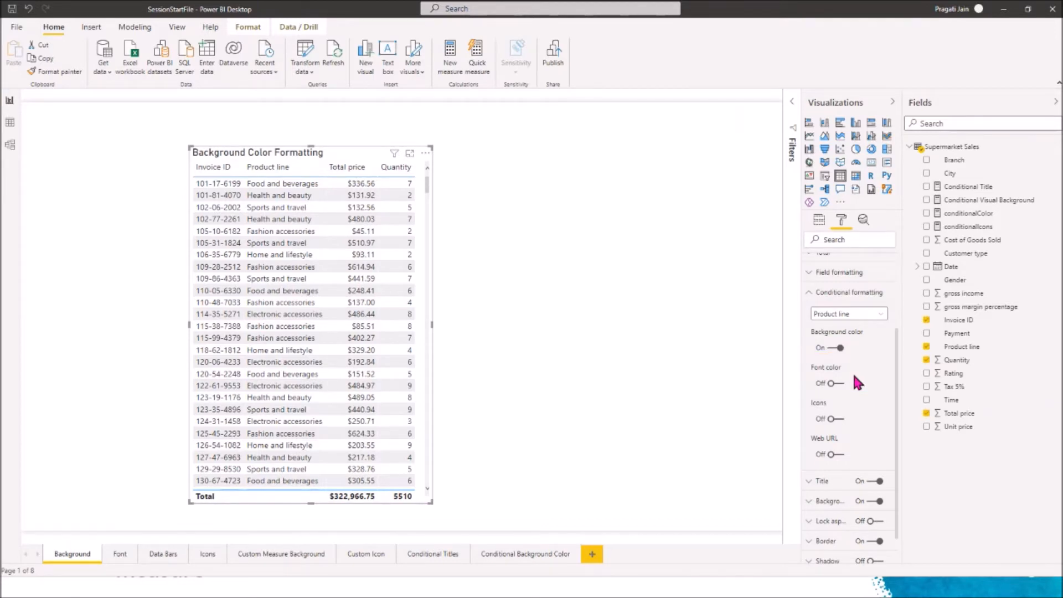
pyautogui.click(451, 118)
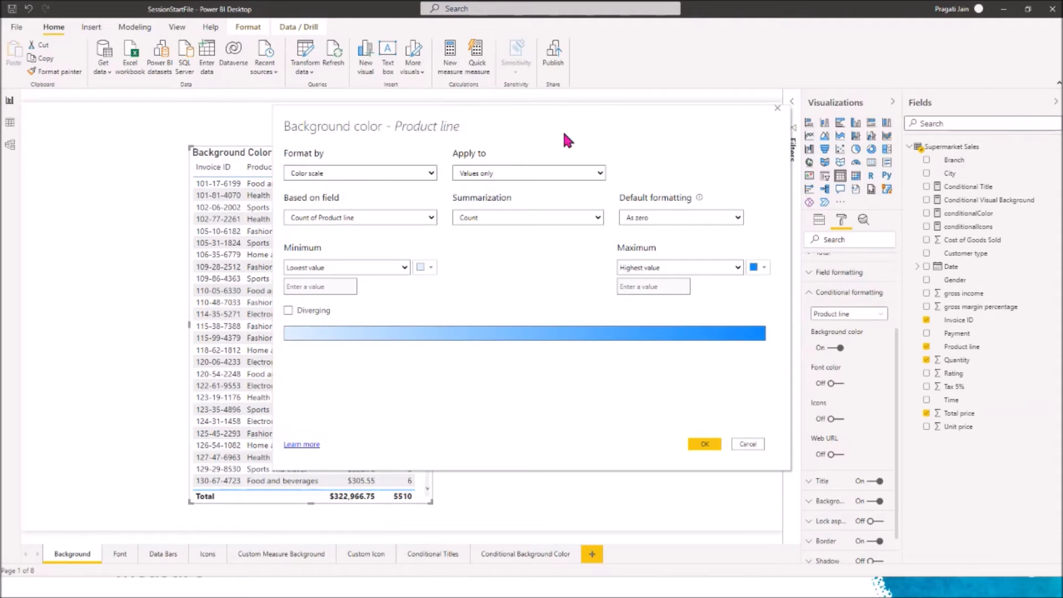
pyautogui.moveTo(493, 109); pyautogui.dragTo(650, 113)
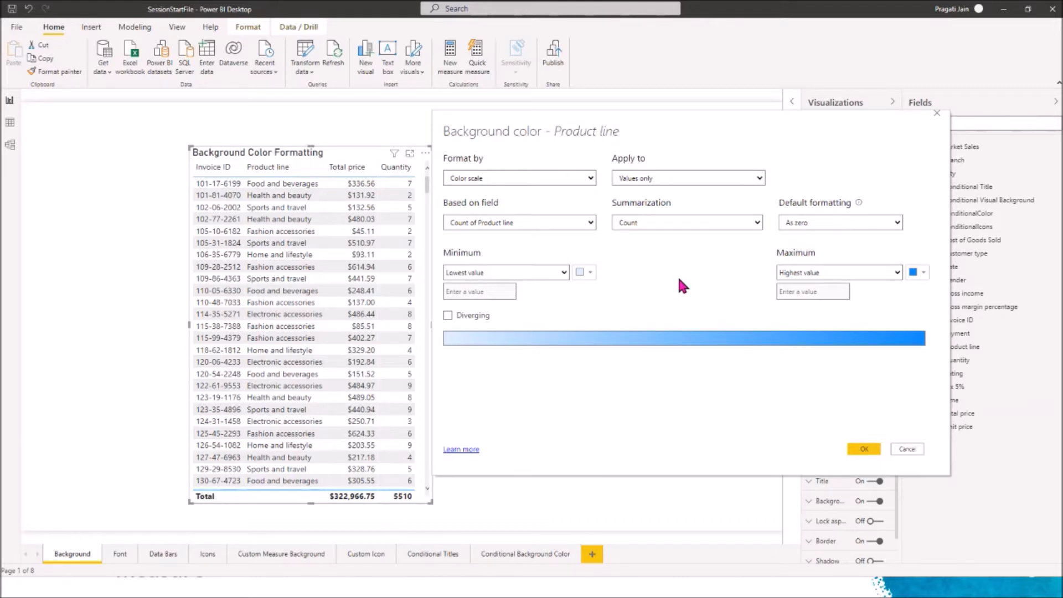
# Step: Review the format style and apply-to options, keeping Color scale and Values only for the Product line background
pyautogui.click(590, 178)
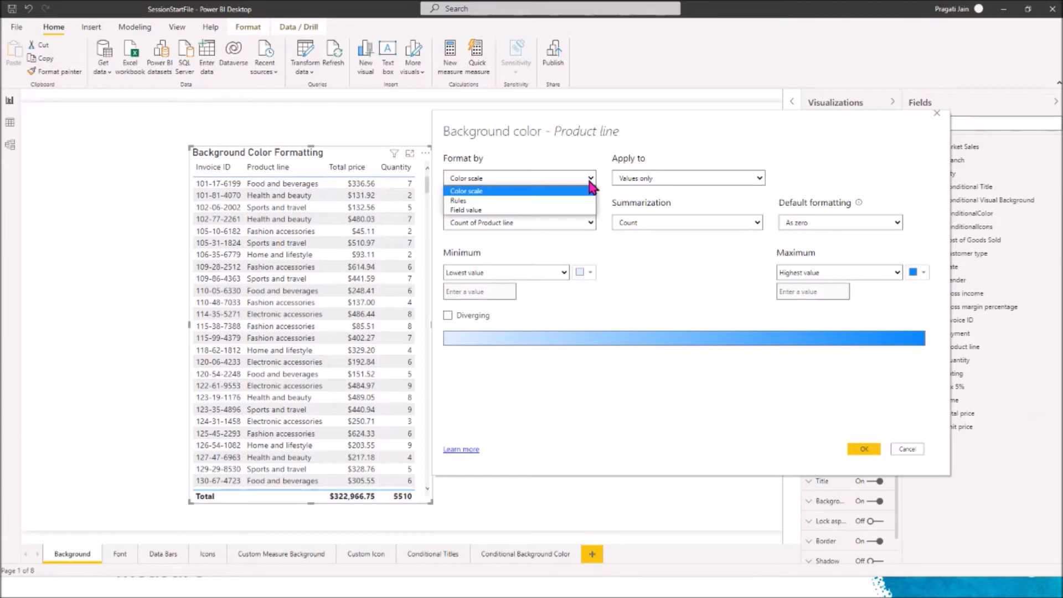
pyautogui.click(583, 192)
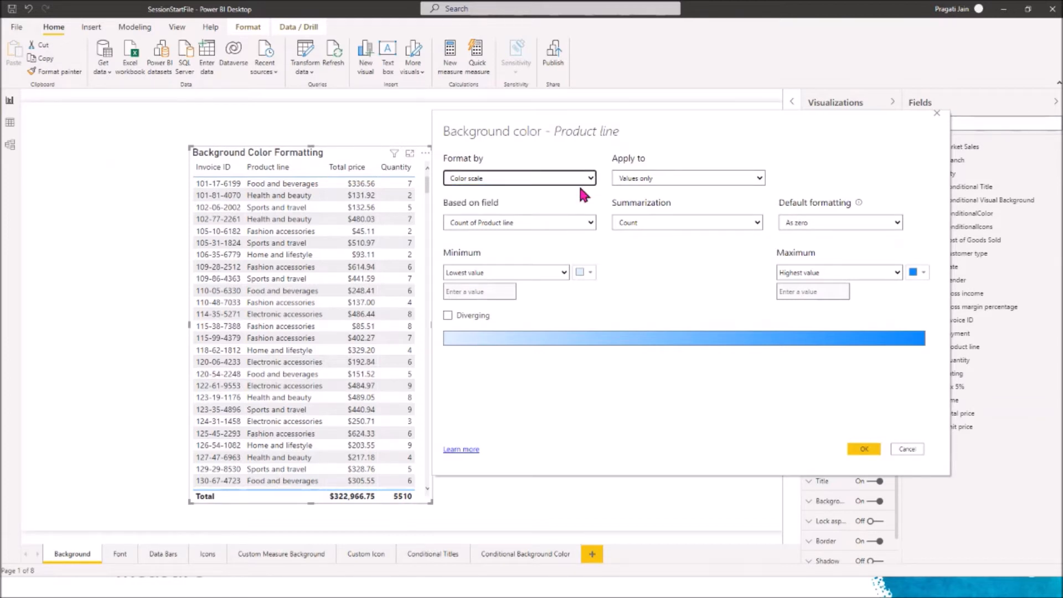
pyautogui.click(761, 178)
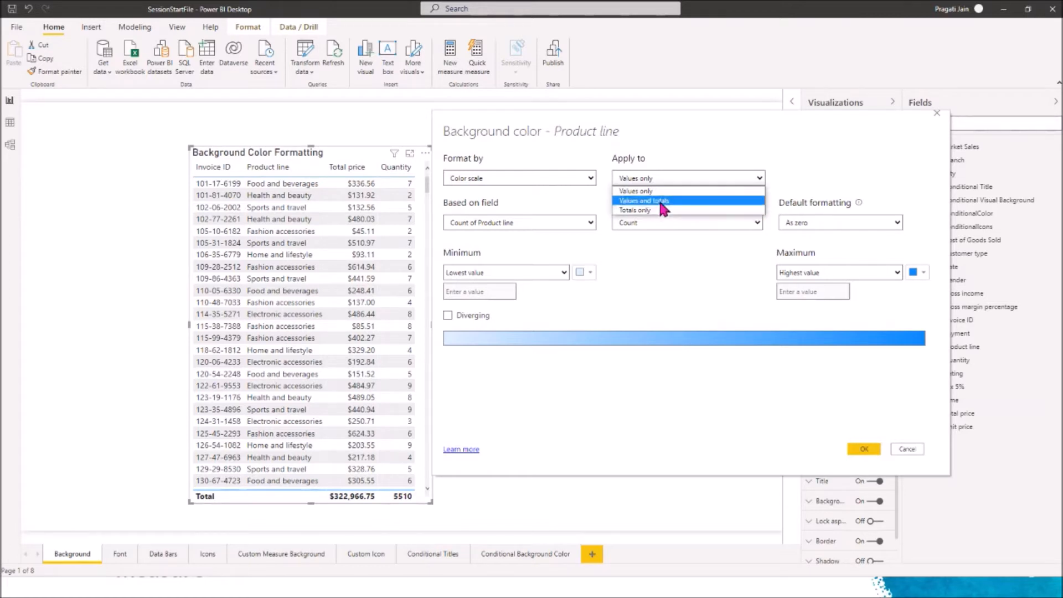
pyautogui.click(811, 166)
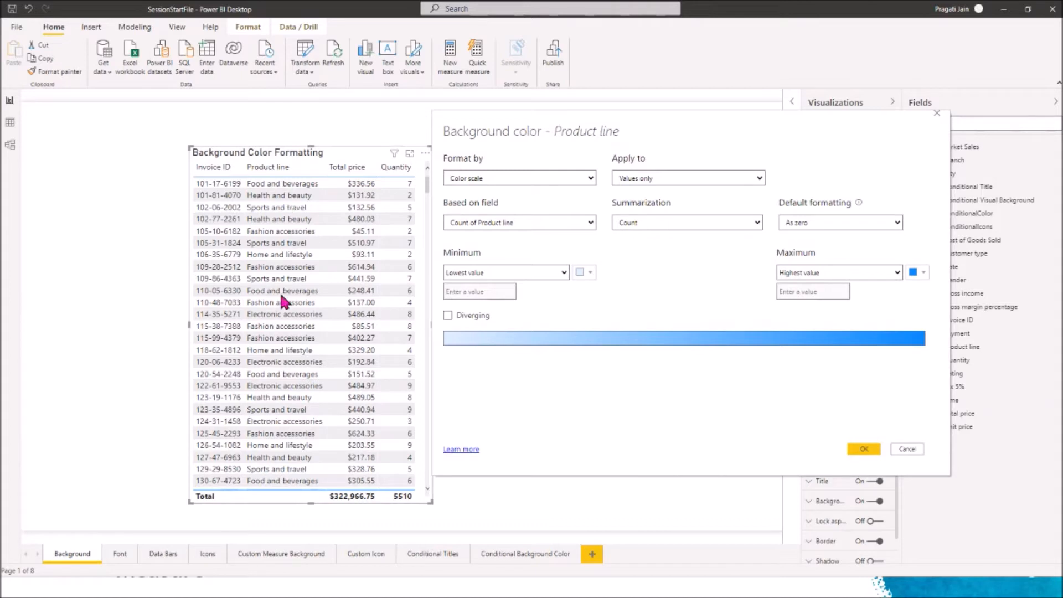
# Step: Base the Product line color scale on the Quantity field, keeping Sum as the summarization
pyautogui.click(591, 223)
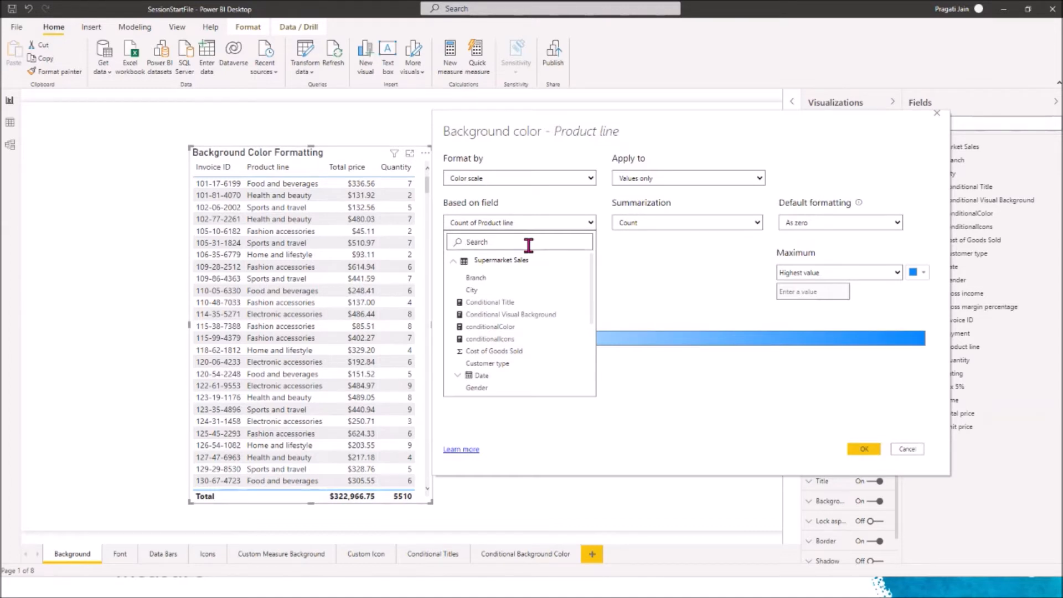
pyautogui.write('quantiy')
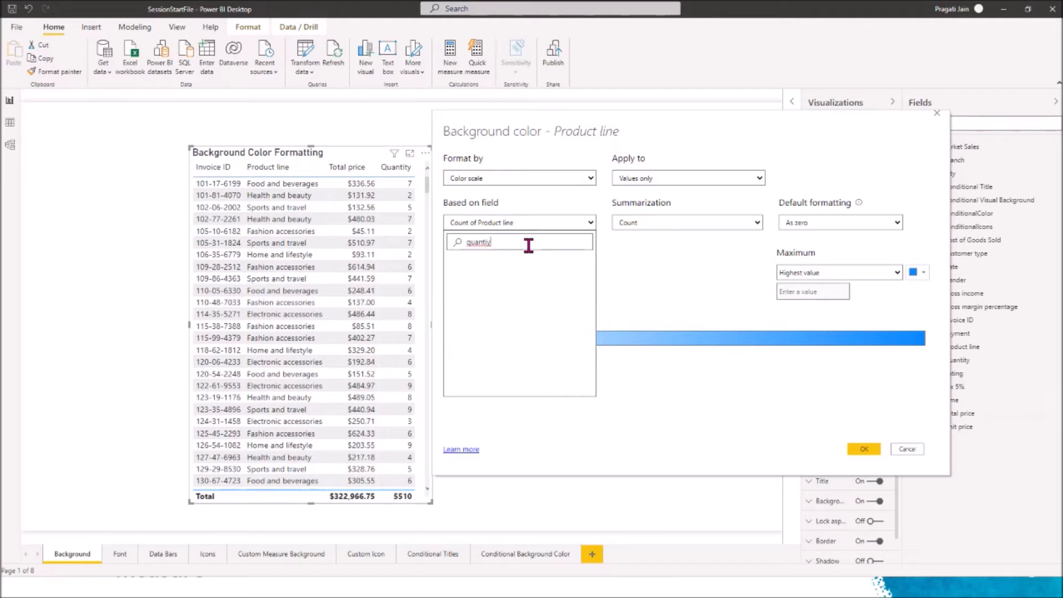
pyautogui.press('BackSpace')
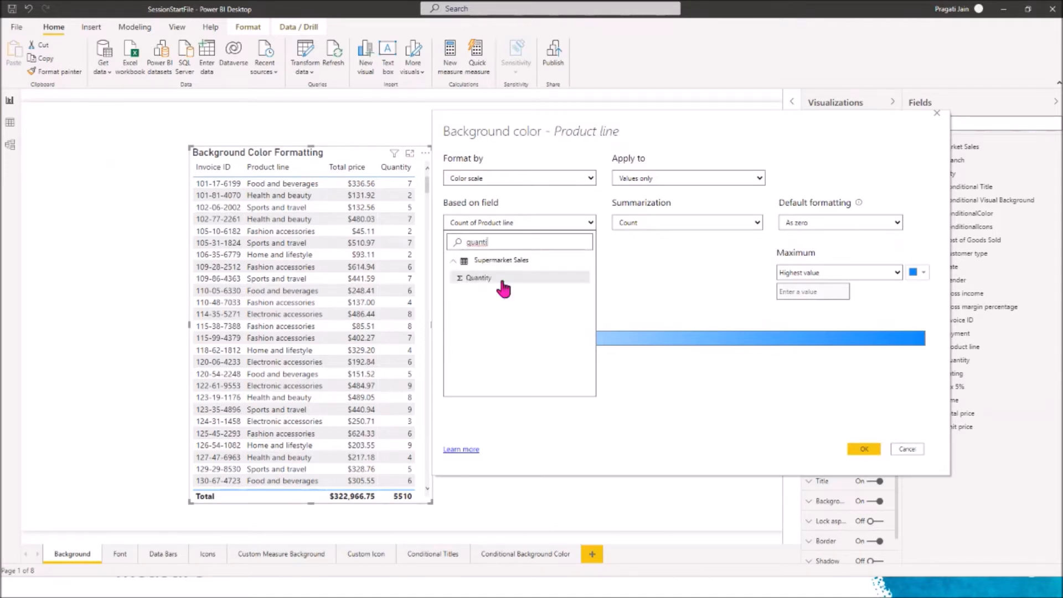
pyautogui.click(502, 281)
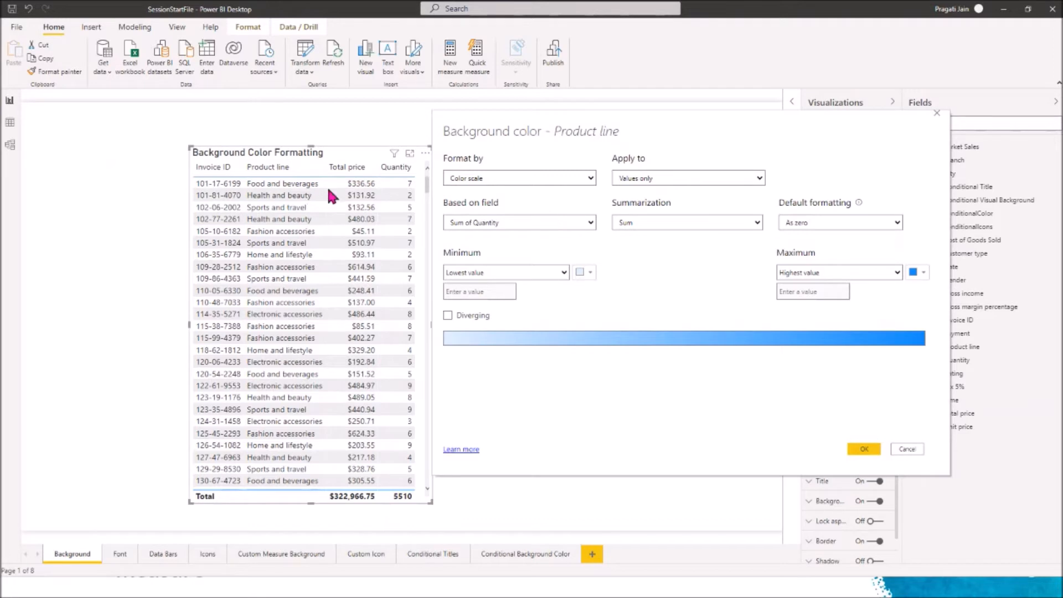
pyautogui.click(758, 223)
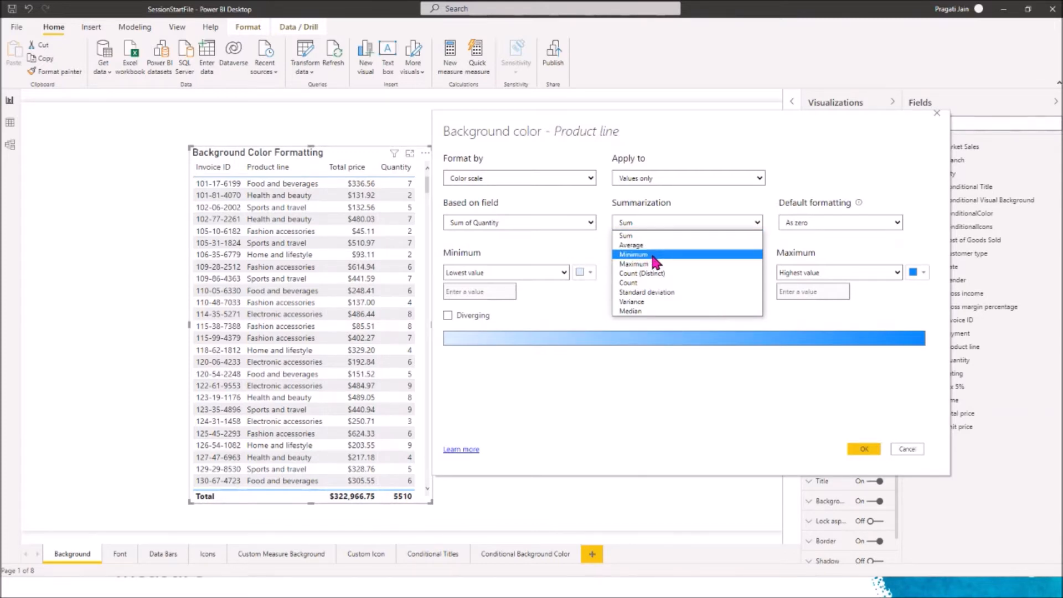
pyautogui.click(594, 303)
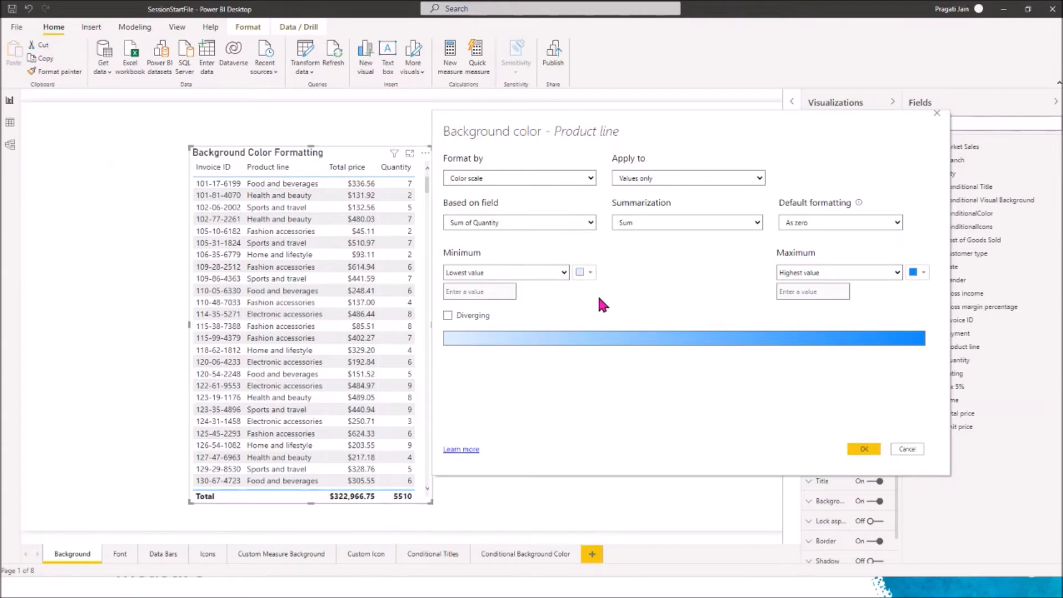
# Step: Apply a diverging color scale with default formatting kept As zero, and check the table briefly in focus mode
pyautogui.click(898, 223)
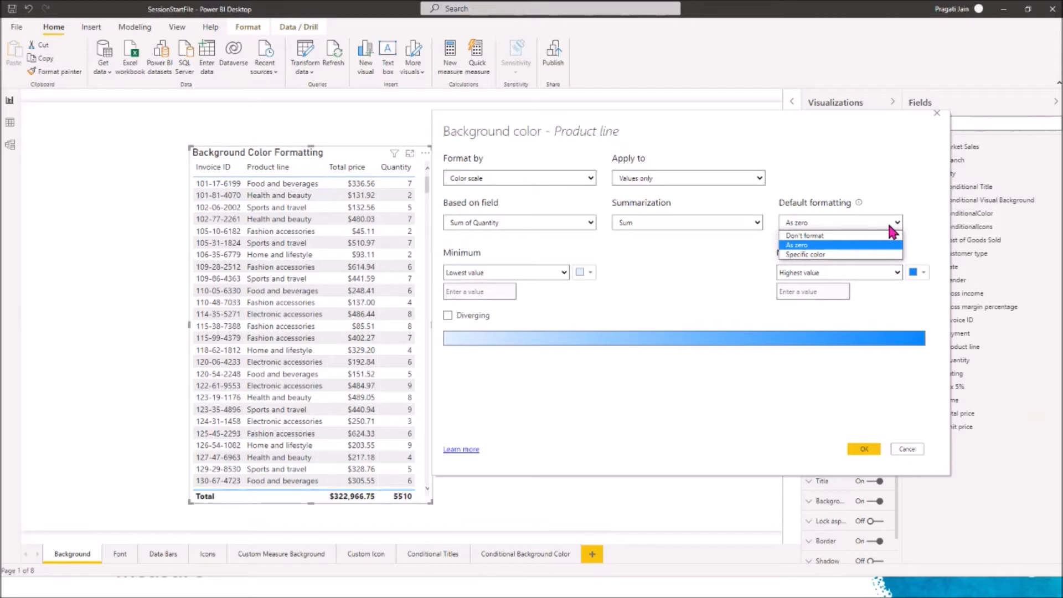
pyautogui.click(861, 247)
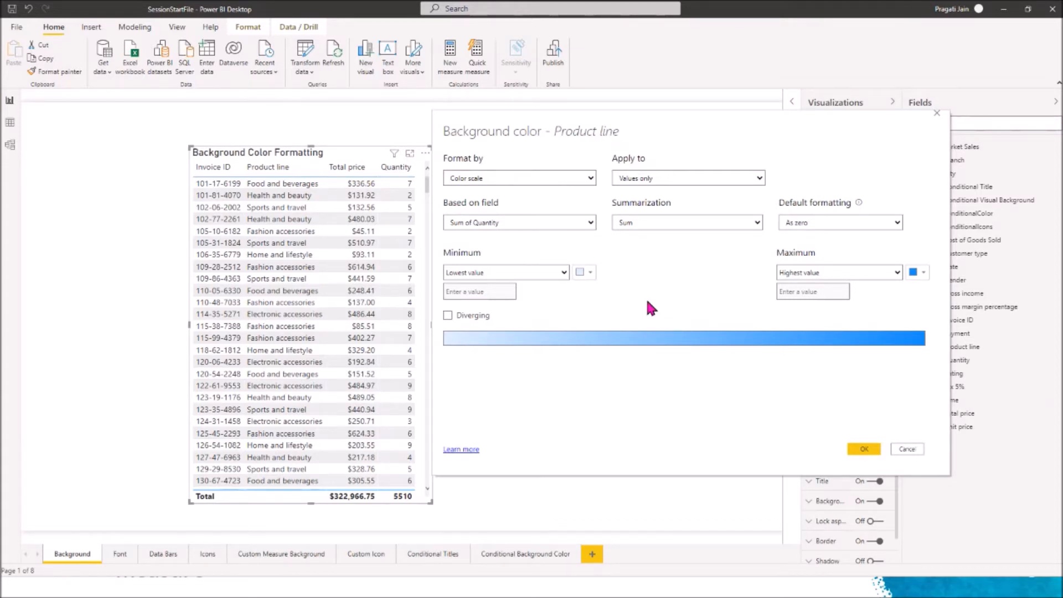
pyautogui.click(448, 315)
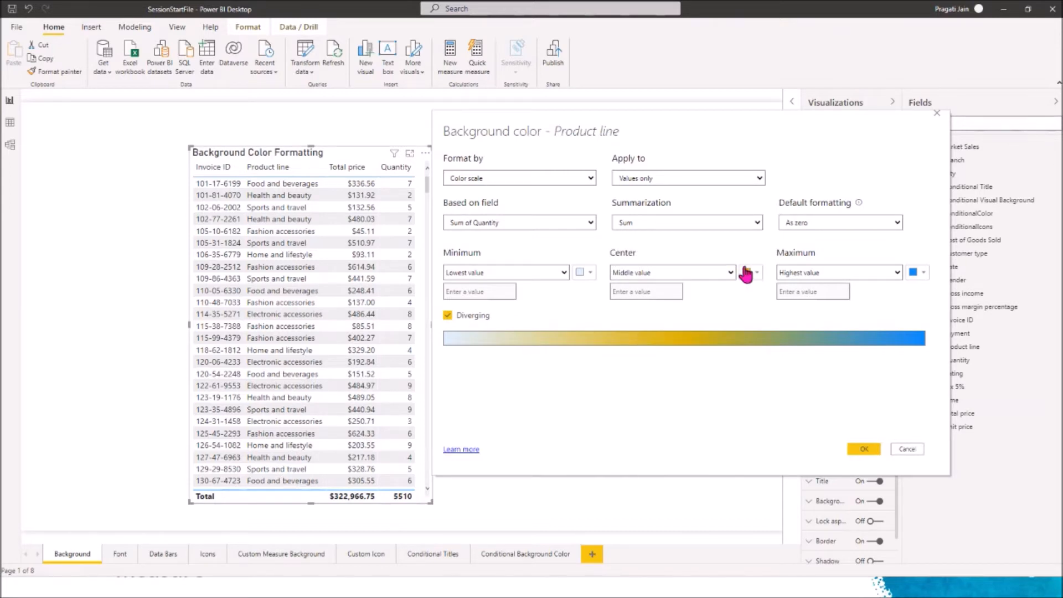
pyautogui.click(865, 449)
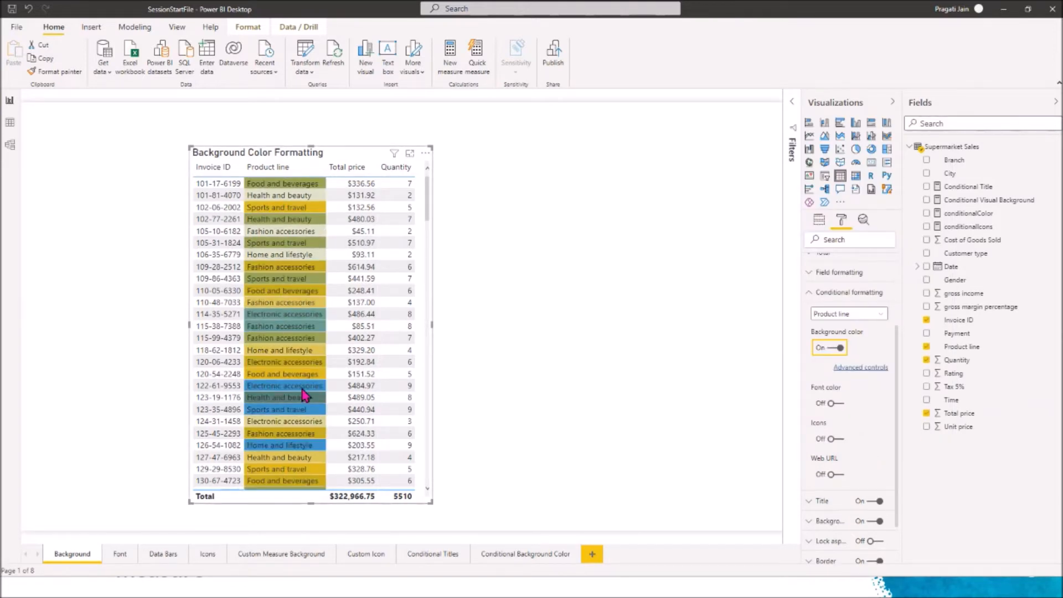
pyautogui.click(410, 155)
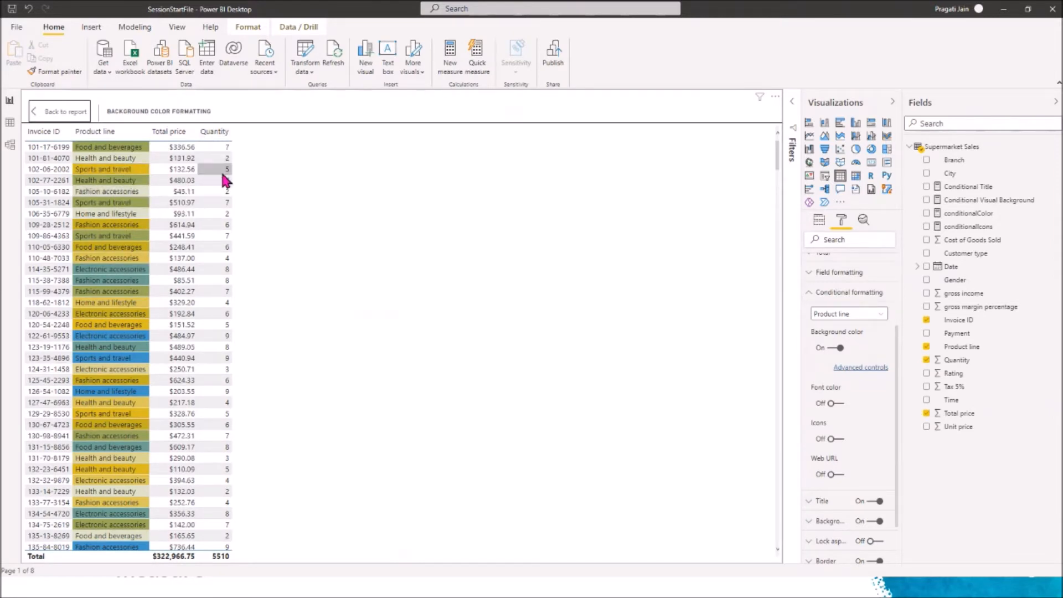
pyautogui.click(61, 111)
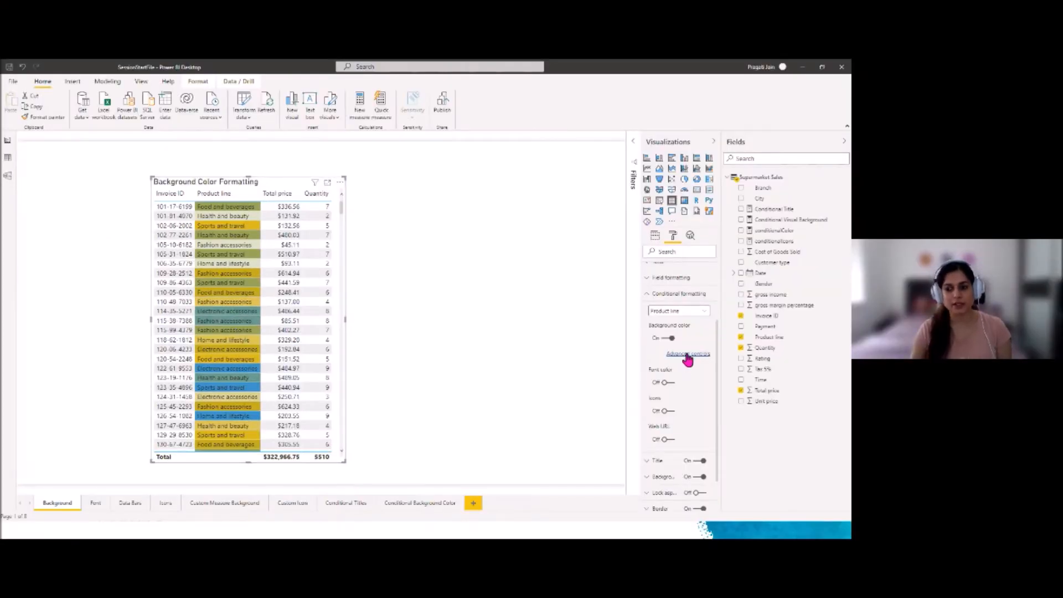
# Step: Reopen the Product line background color settings and set the minimum color to a custom red
pyautogui.click(687, 354)
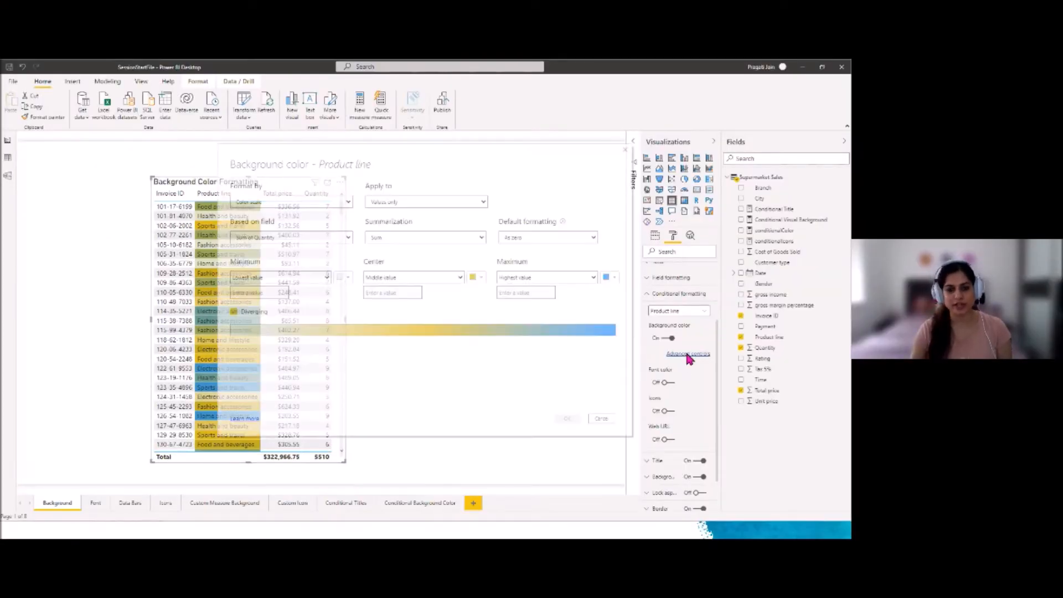
pyautogui.click(345, 277)
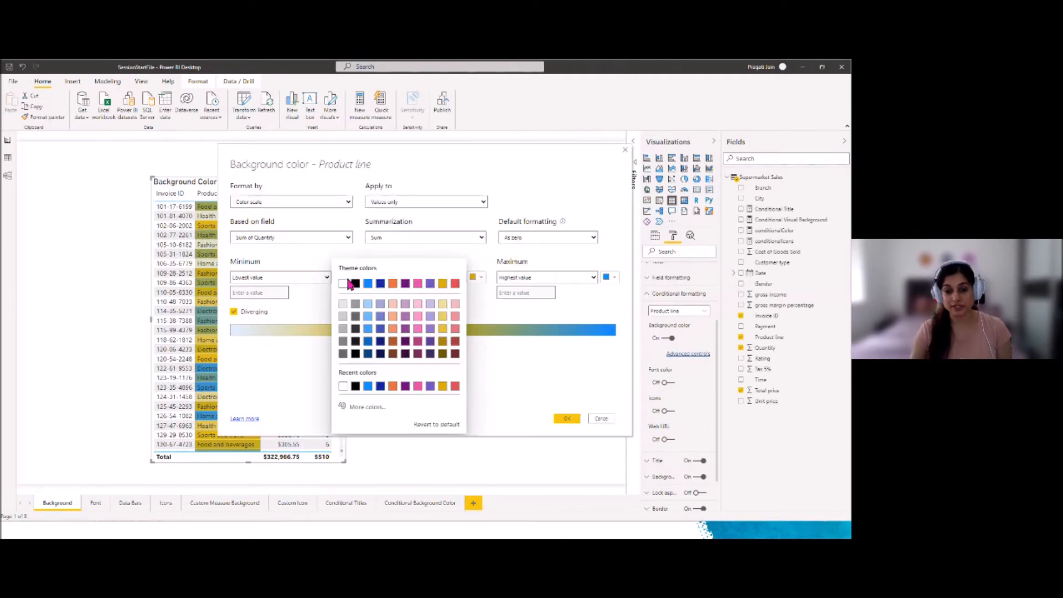
pyautogui.click(370, 409)
pyautogui.click(447, 283)
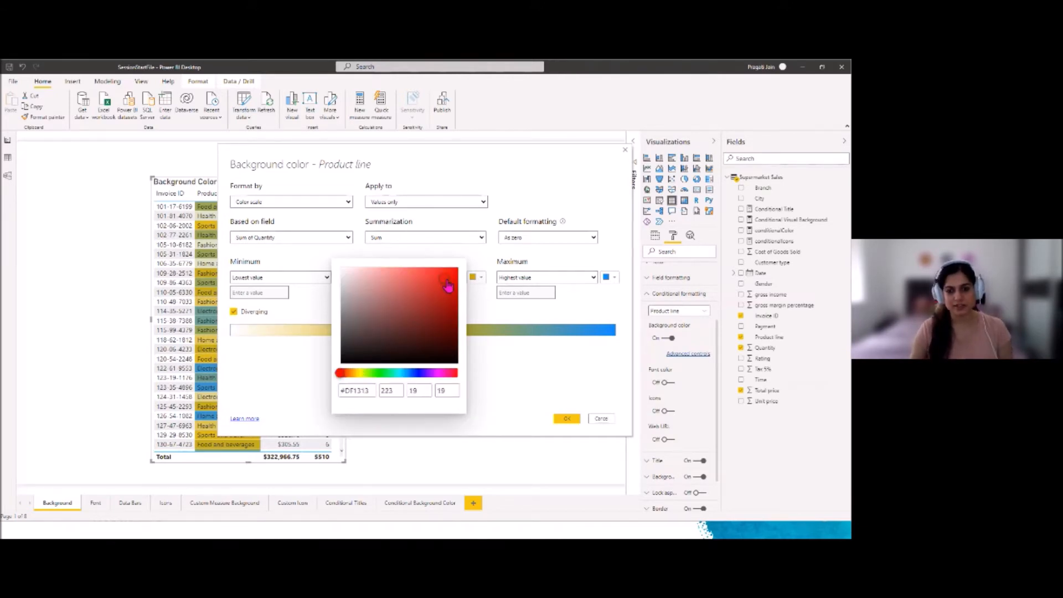
pyautogui.click(497, 392)
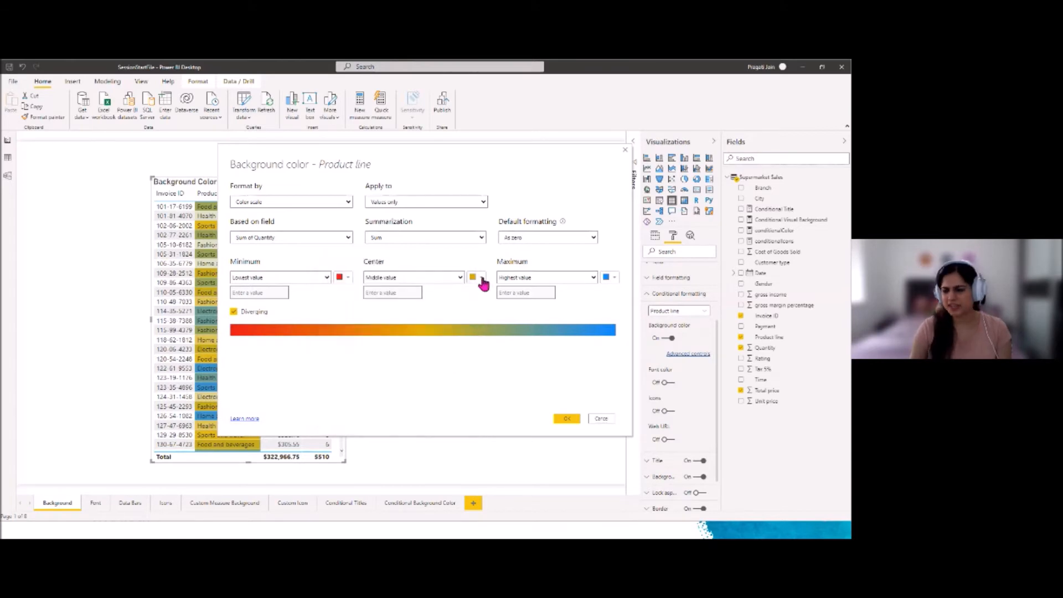
# Step: Set the maximum color of the diverging scale to a custom dark green and apply the formatting
pyautogui.click(614, 277)
pyautogui.click(508, 409)
pyautogui.moveTo(489, 375); pyautogui.dragTo(531, 374)
pyautogui.click(590, 306)
pyautogui.click(423, 366)
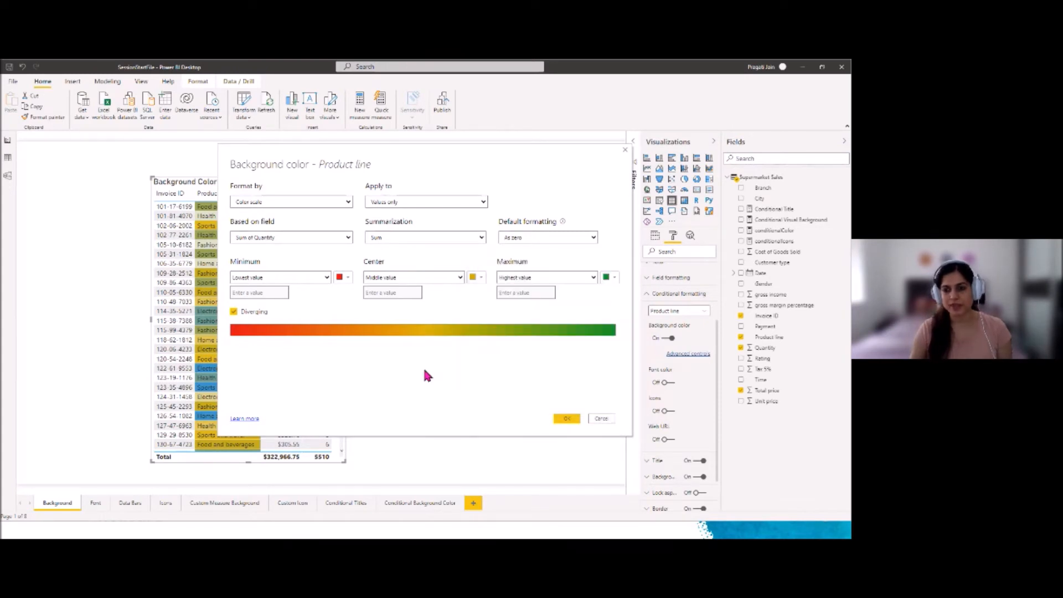
pyautogui.click(566, 419)
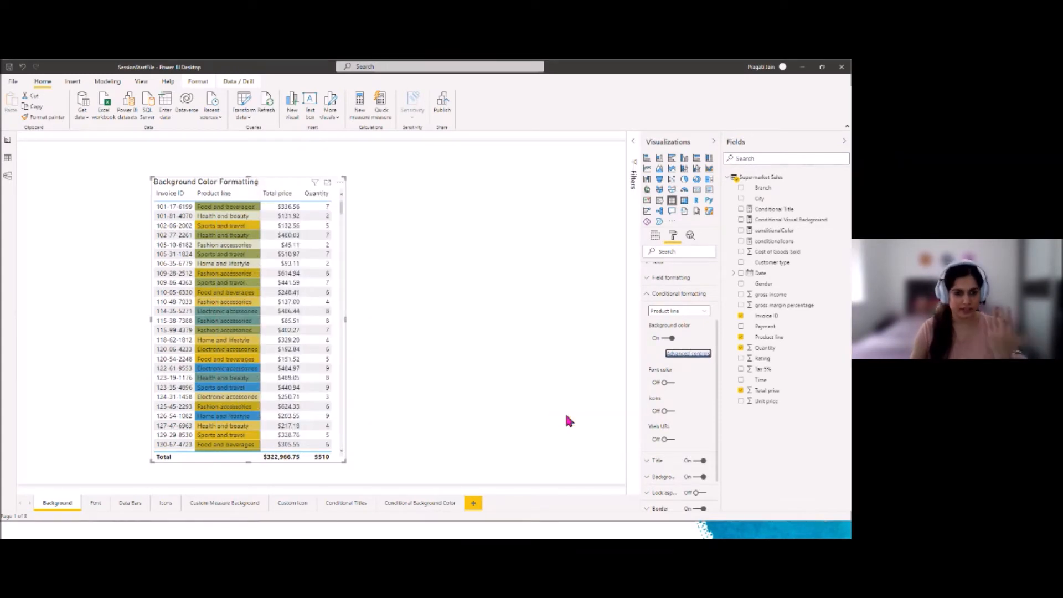
# Step: Show the formatted table in focus mode and sort it by Quantity in ascending order
pyautogui.click(327, 184)
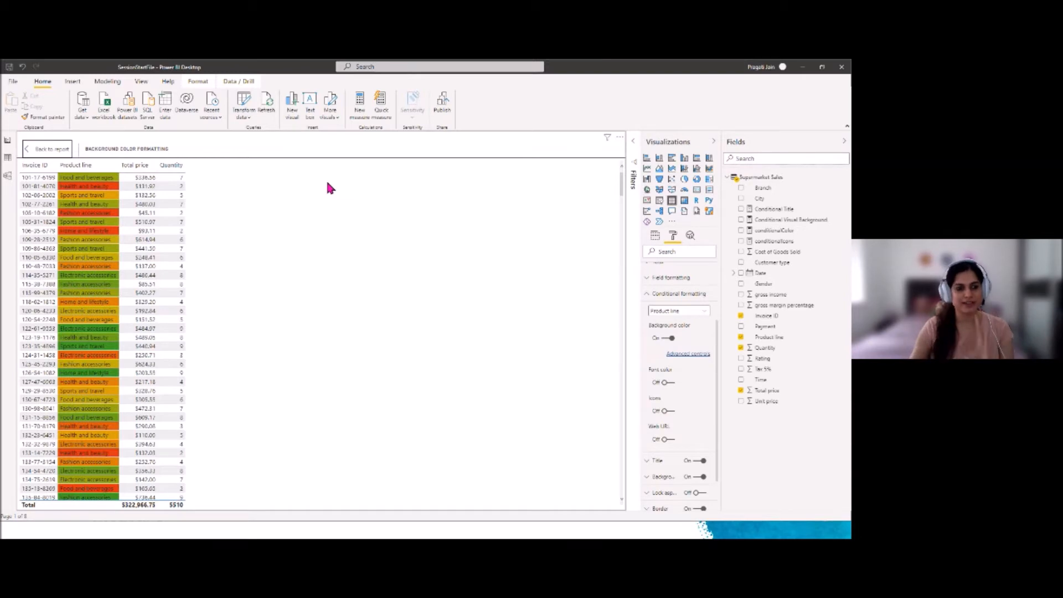
pyautogui.scroll(-15, 112, 255)
pyautogui.scroll(15, 112, 254)
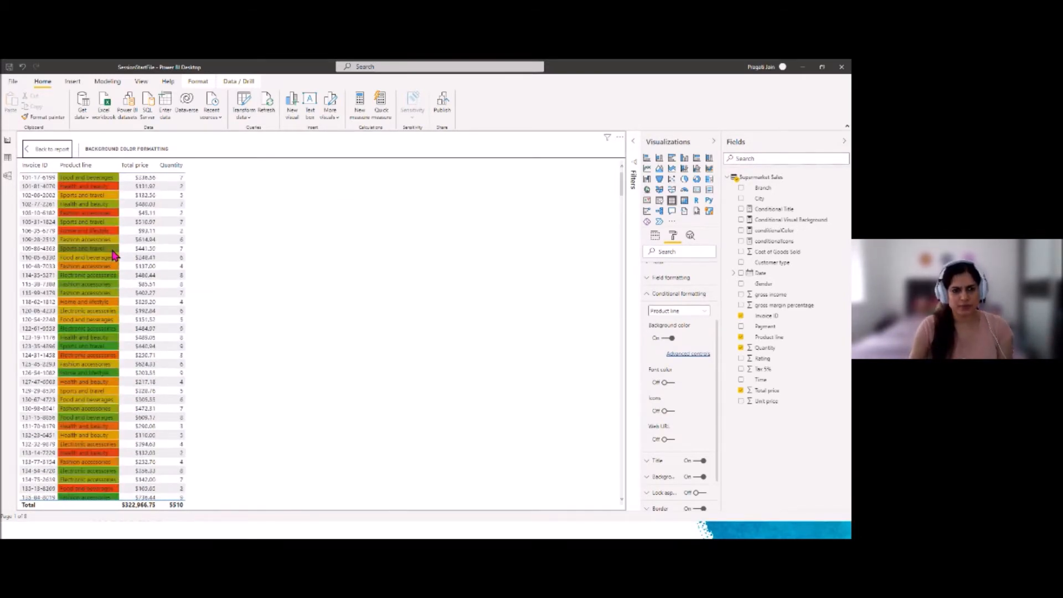
pyautogui.click(168, 169)
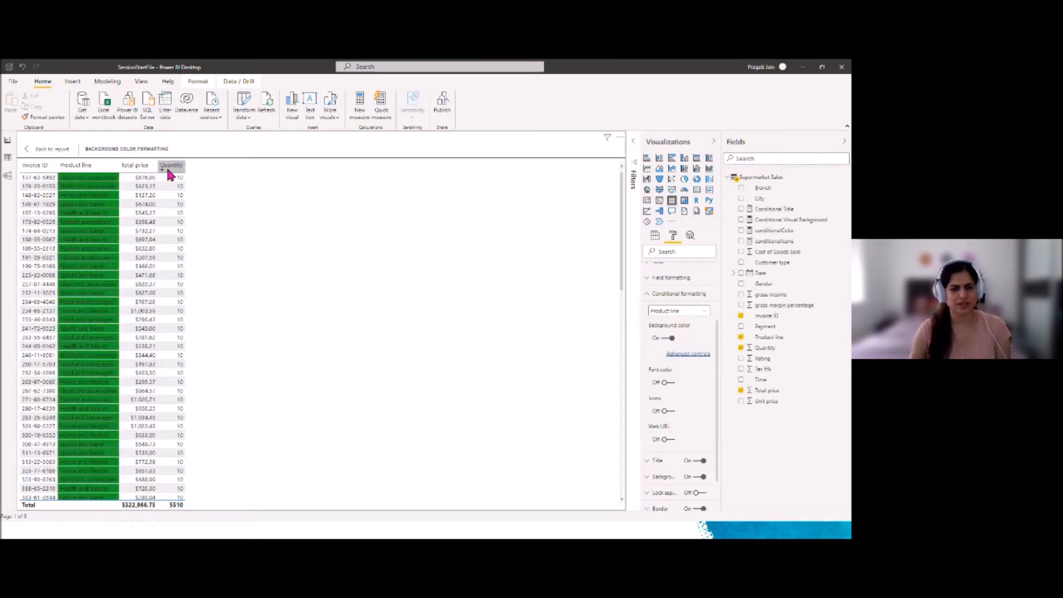
pyautogui.click(168, 168)
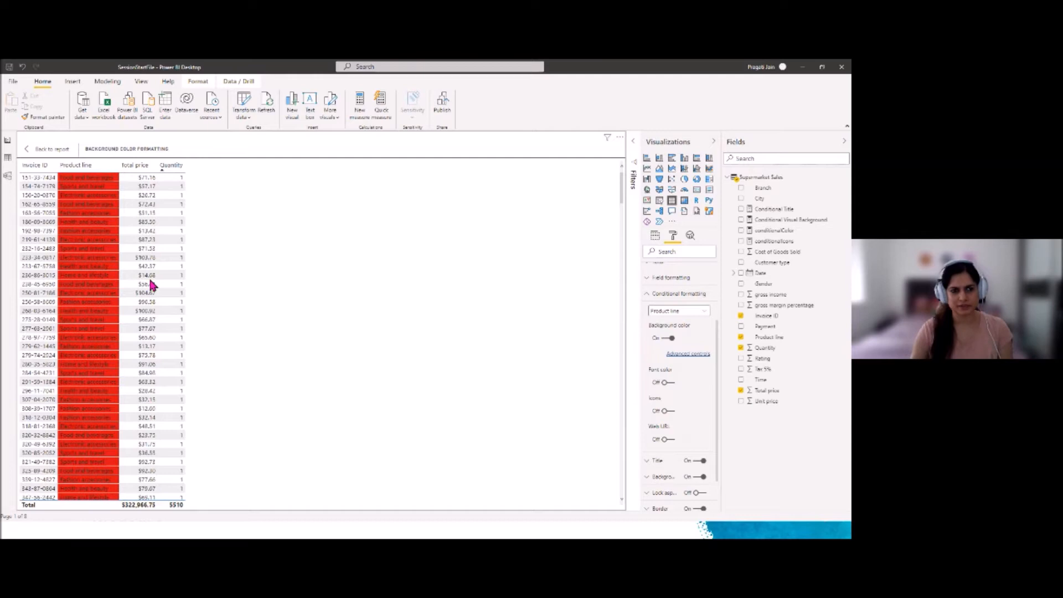
# Step: Examine how the Product line background colors change through the rows as Quantity increases
pyautogui.scroll(-5, 89, 357)
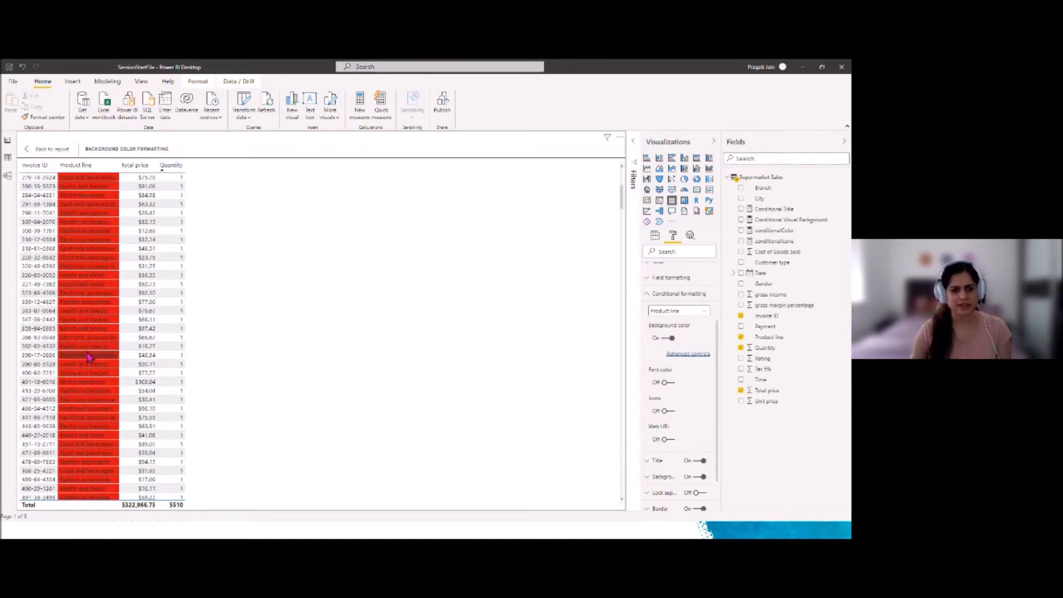
pyautogui.scroll(-20, 88, 357)
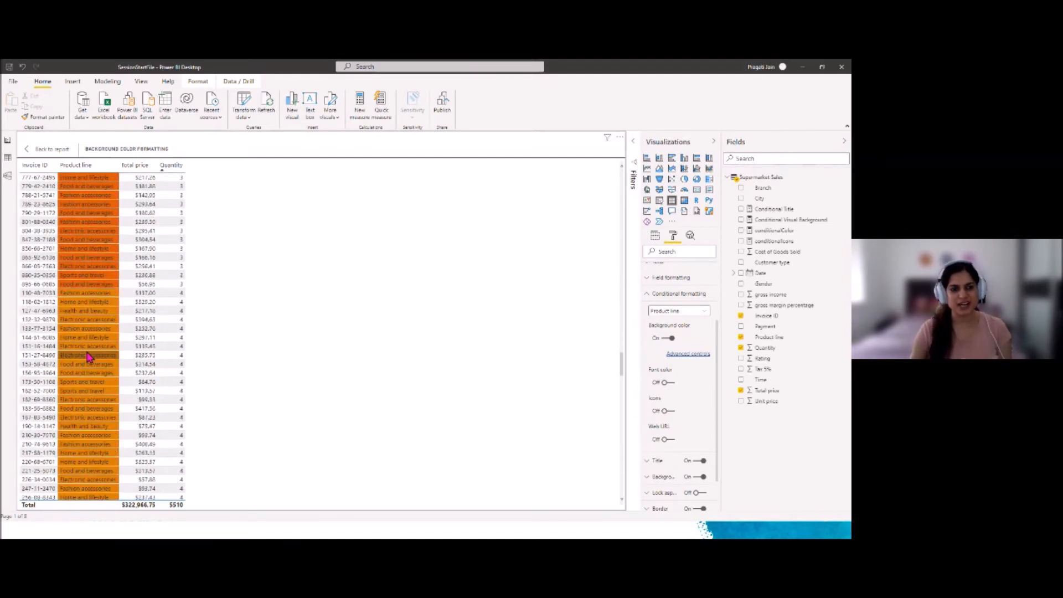
pyautogui.scroll(8, 89, 356)
pyautogui.scroll(-8, 89, 357)
pyautogui.scroll(-20, 111, 371)
pyautogui.scroll(-20, 111, 371)
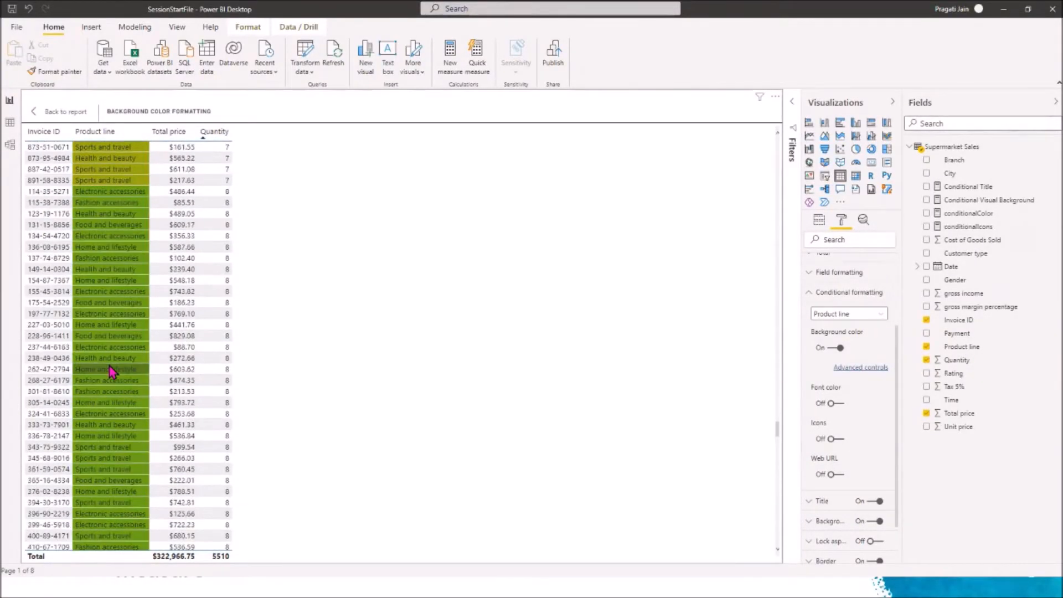
# Step: Leave focus mode and move the sales table to the upper-left area of the report page
pyautogui.scroll(-20, 111, 370)
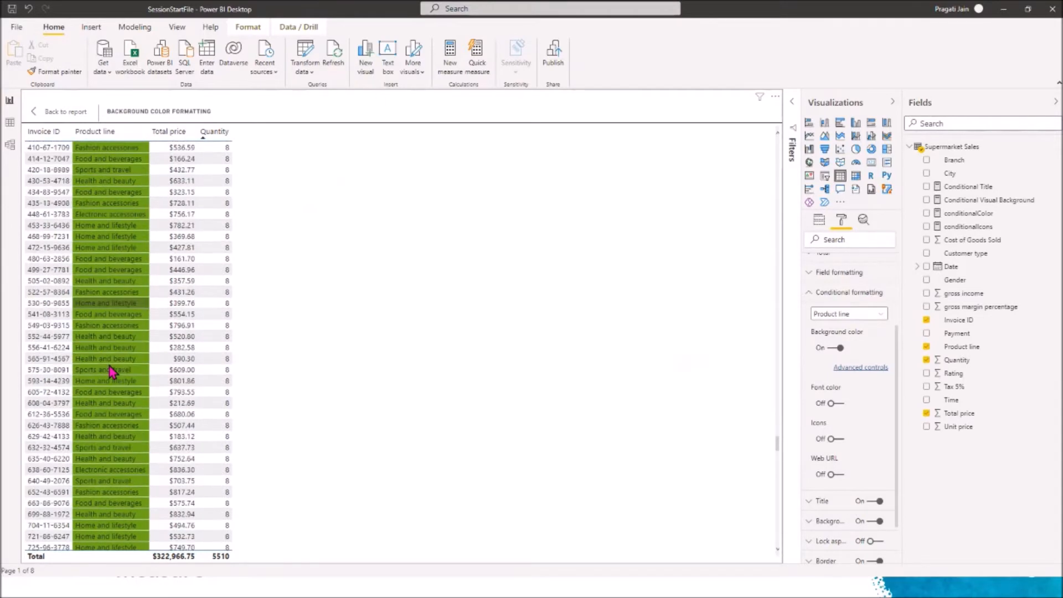
pyautogui.click(38, 135)
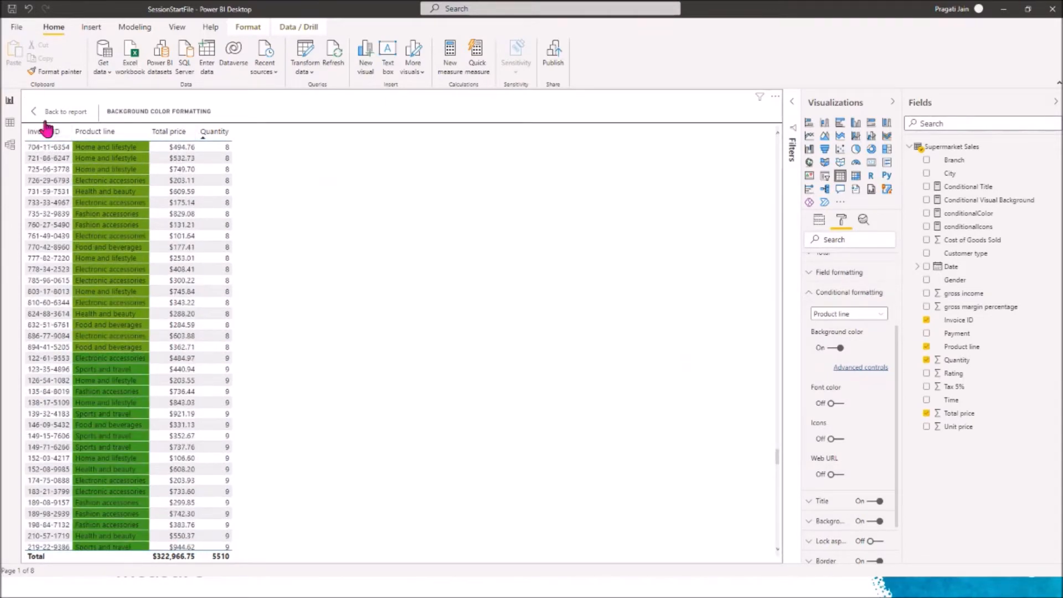
pyautogui.click(50, 112)
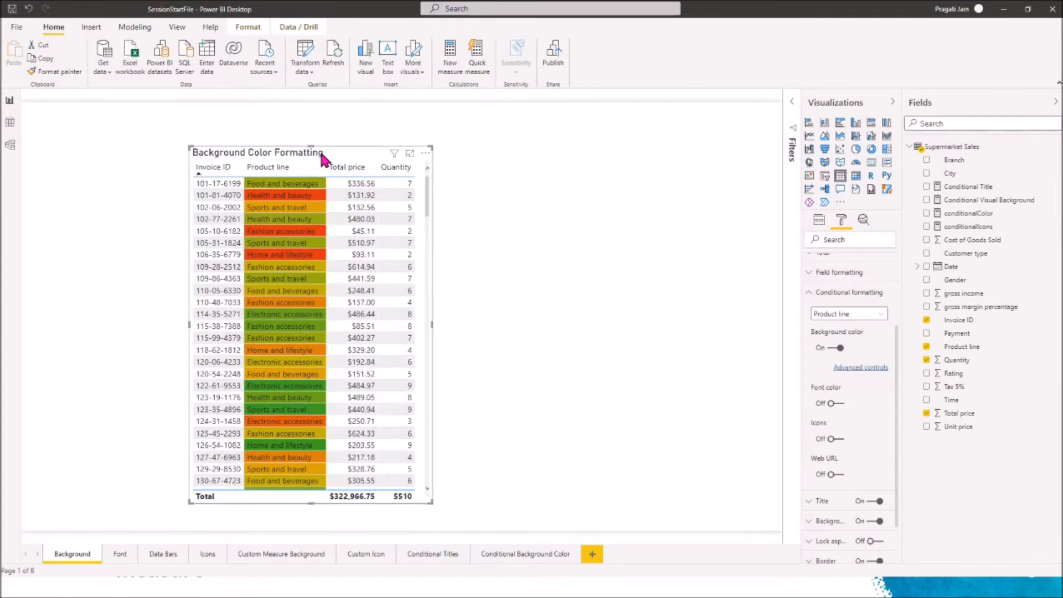
pyautogui.moveTo(325, 148); pyautogui.dragTo(169, 124)
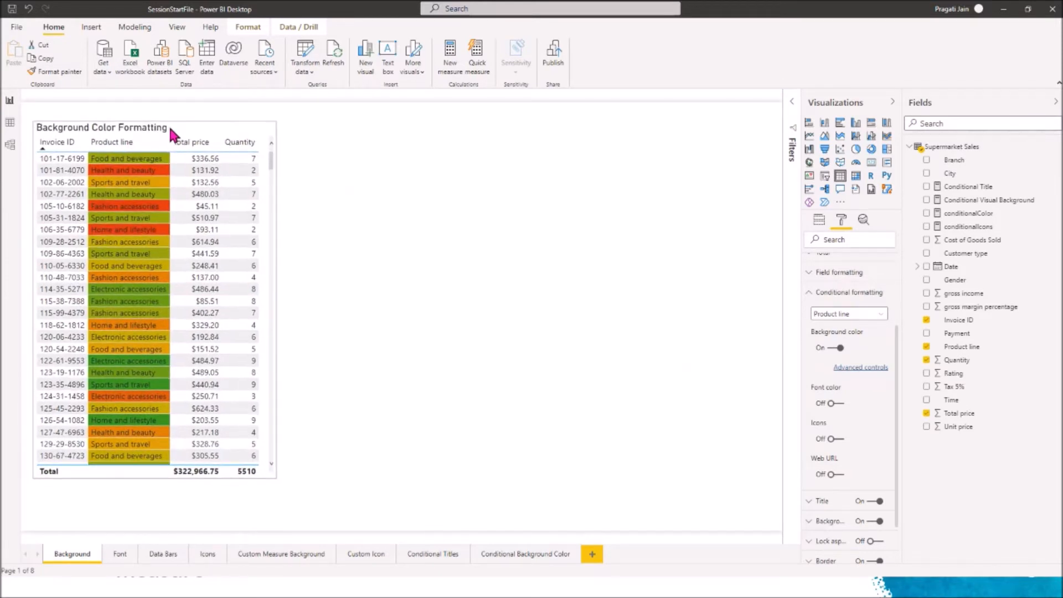
pyautogui.click(461, 265)
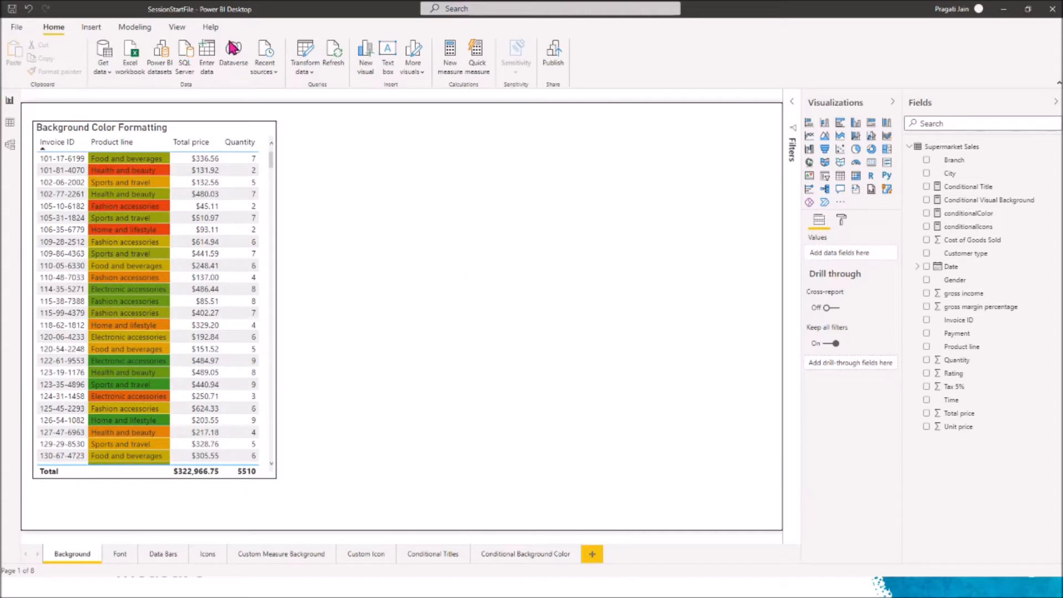
# Step: Duplicate the Background Color Formatting table and place the copy directly to the right of the original
pyautogui.click(202, 129)
pyautogui.hotkey('ctrl', 'c')
pyautogui.hotkey('ctrl', 'v')
pyautogui.moveTo(185, 127); pyautogui.dragTo(440, 120)
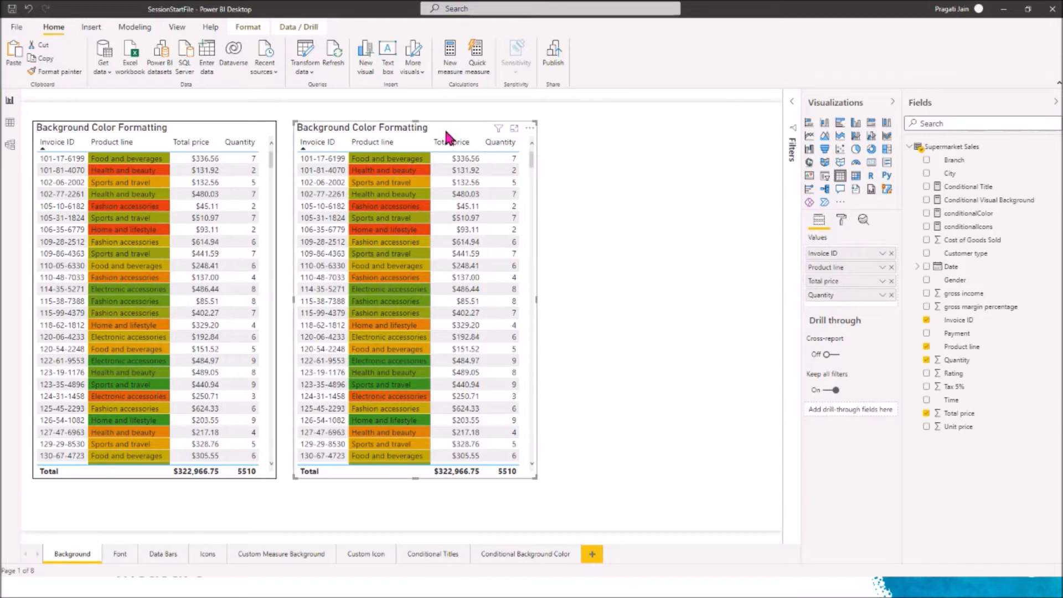
# Step: Turn off the conditional background color of the Product line column in the copied table
pyautogui.click(841, 227)
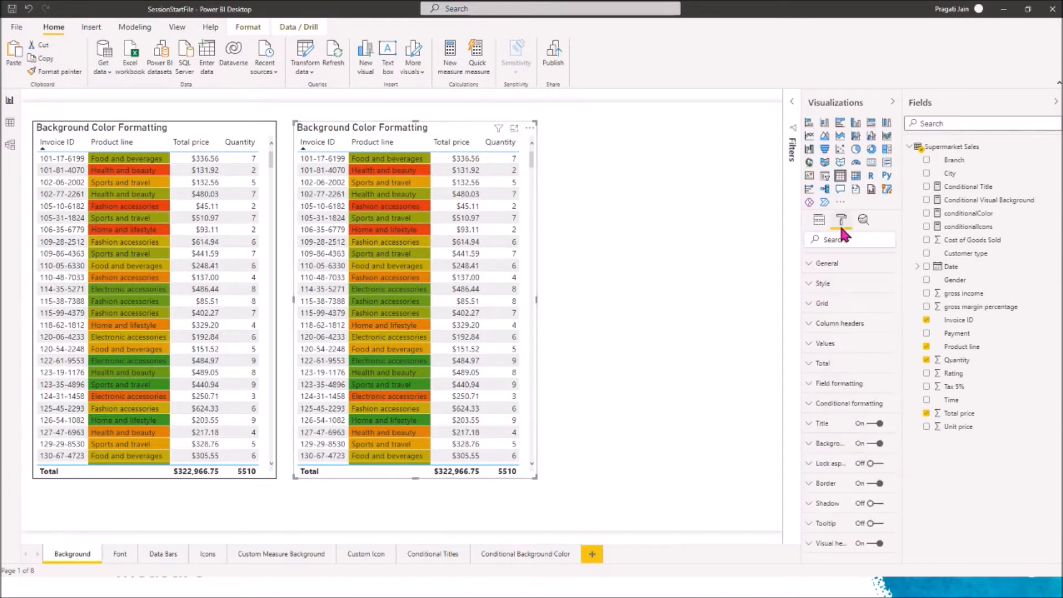
pyautogui.click(847, 403)
pyautogui.scroll(-3, 863, 495)
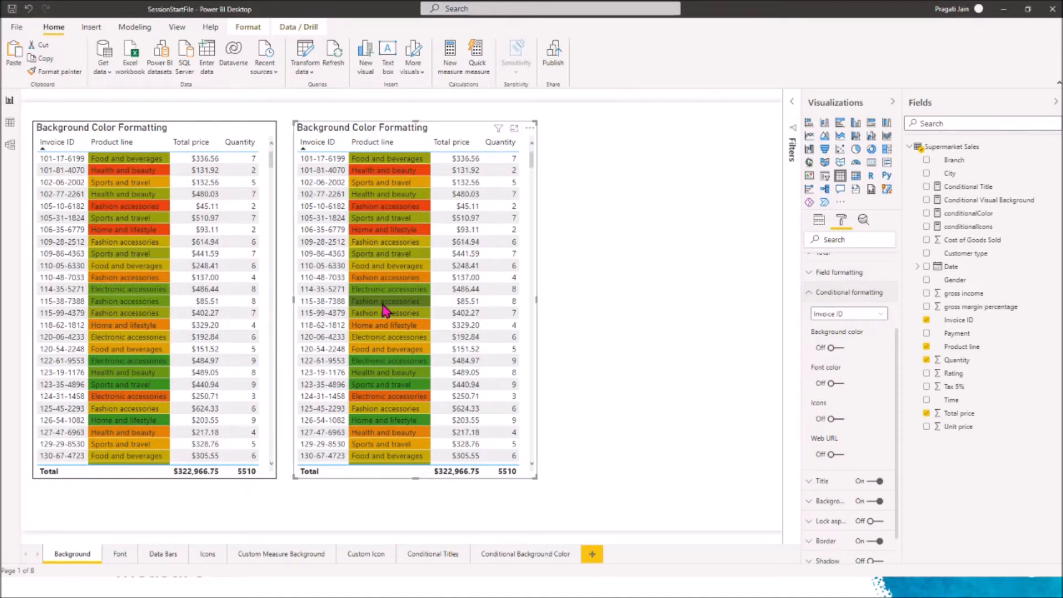
pyautogui.click(873, 314)
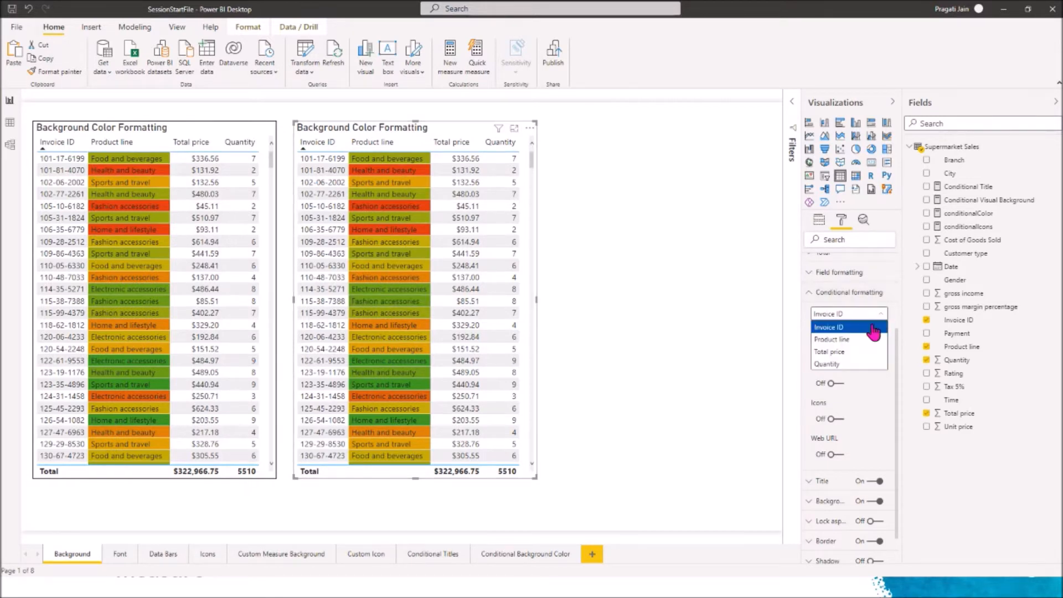
pyautogui.click(863, 339)
pyautogui.click(831, 347)
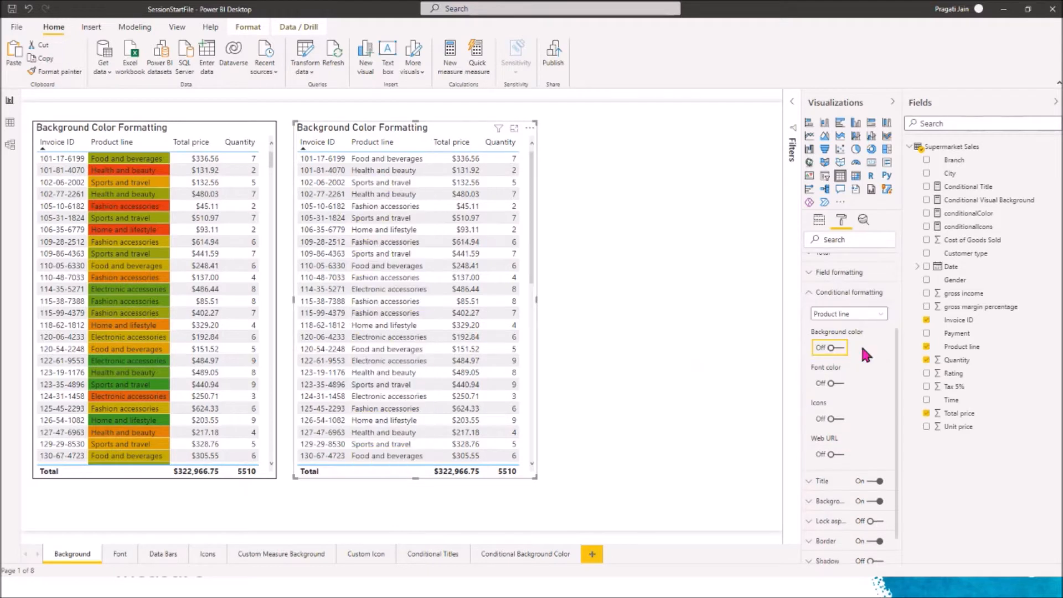
# Step: Turn on conditional background color for the copied table's Total price column and format it by Rules
pyautogui.click(880, 316)
pyautogui.click(858, 350)
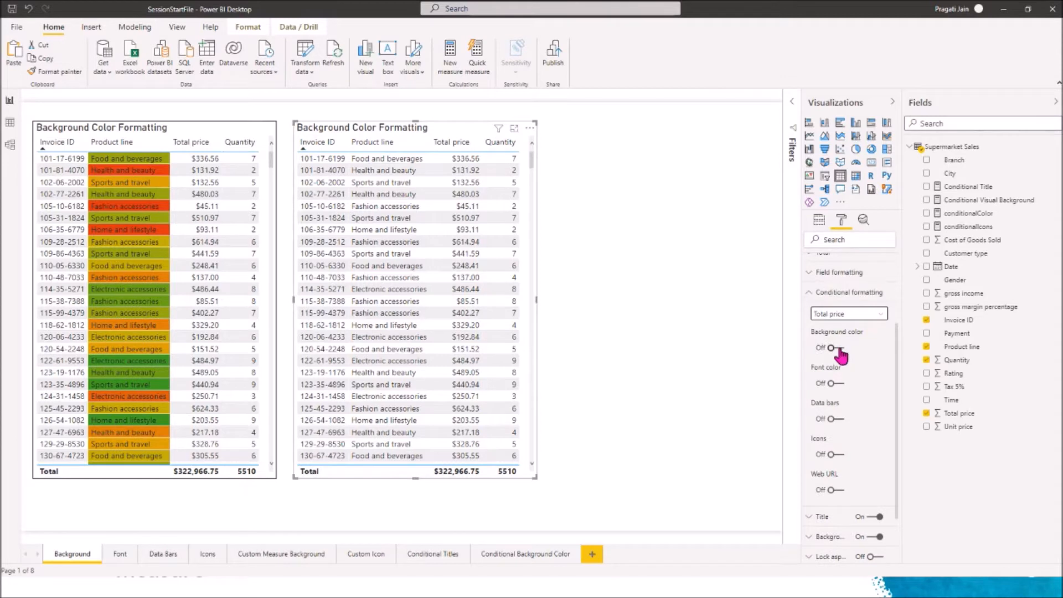
pyautogui.click(839, 350)
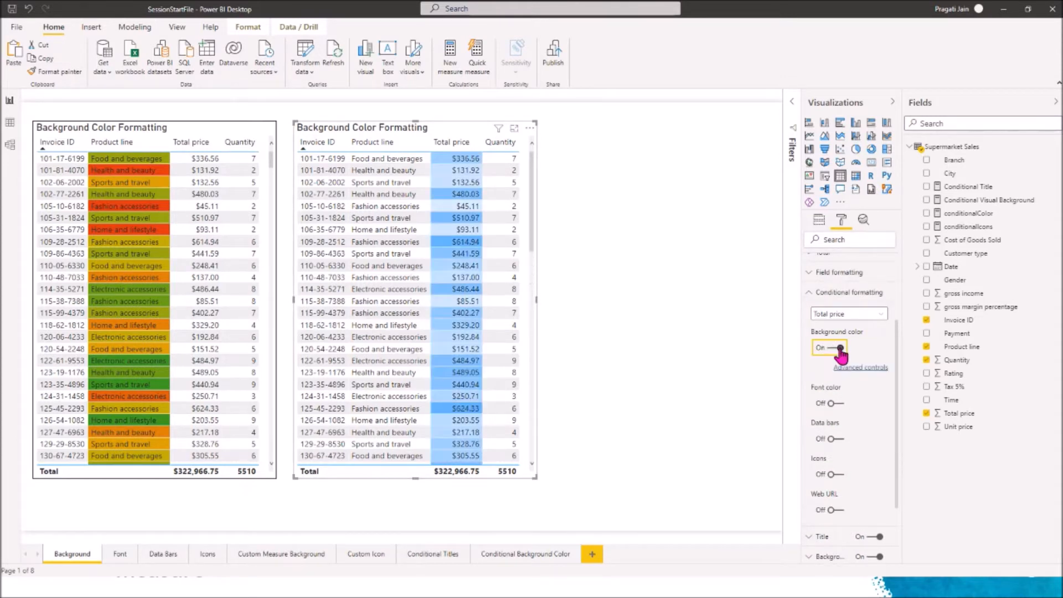
pyautogui.click(860, 367)
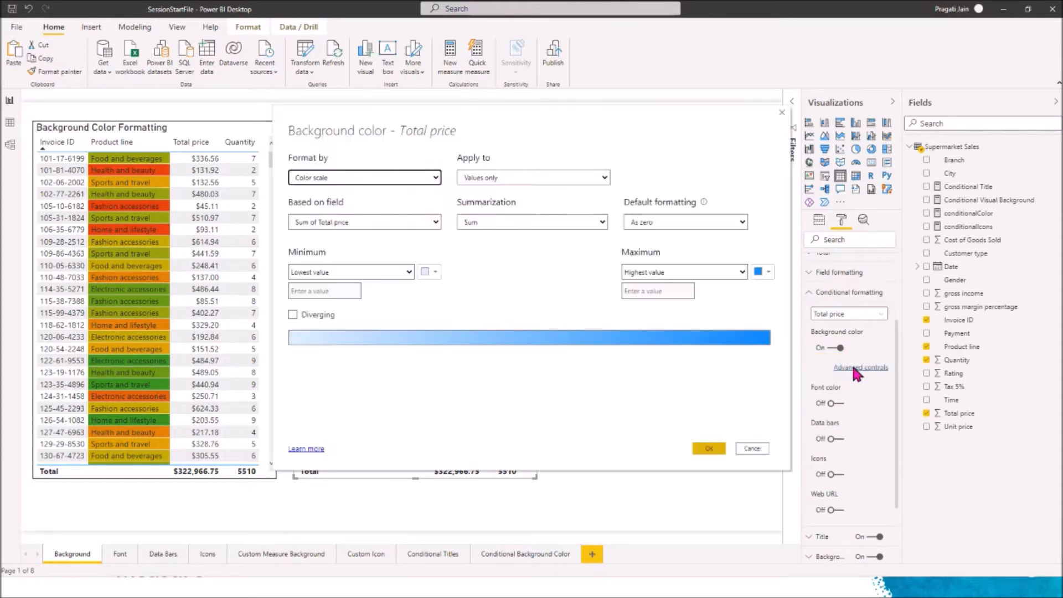
pyautogui.moveTo(487, 122); pyautogui.dragTo(755, 135)
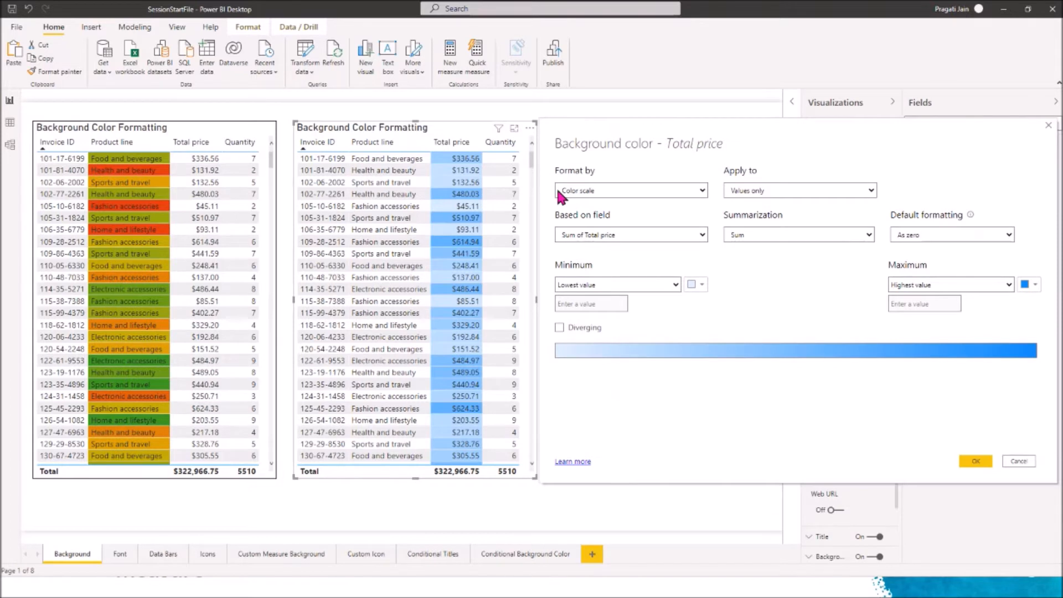
pyautogui.click(701, 191)
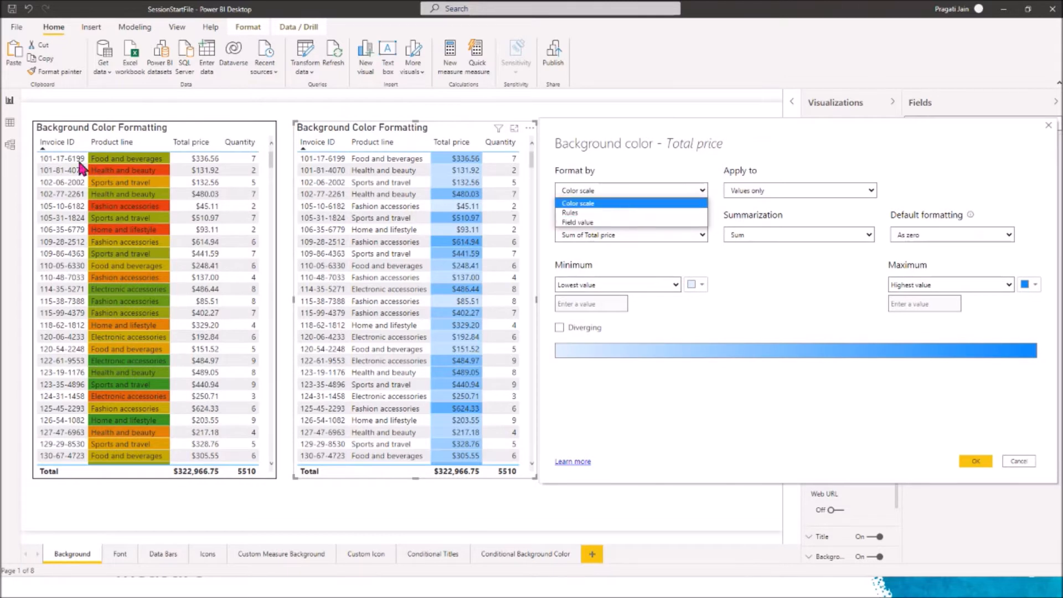
pyautogui.click(590, 214)
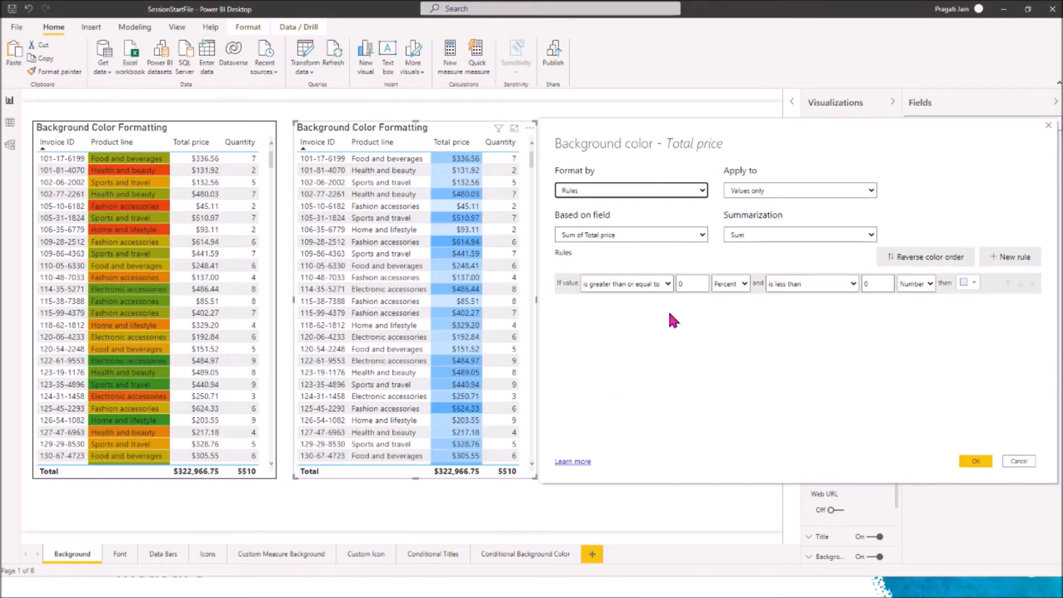
# Step: Set the first rule's lower limit to greater than or equal to 10, evaluated as a number
pyautogui.click(668, 285)
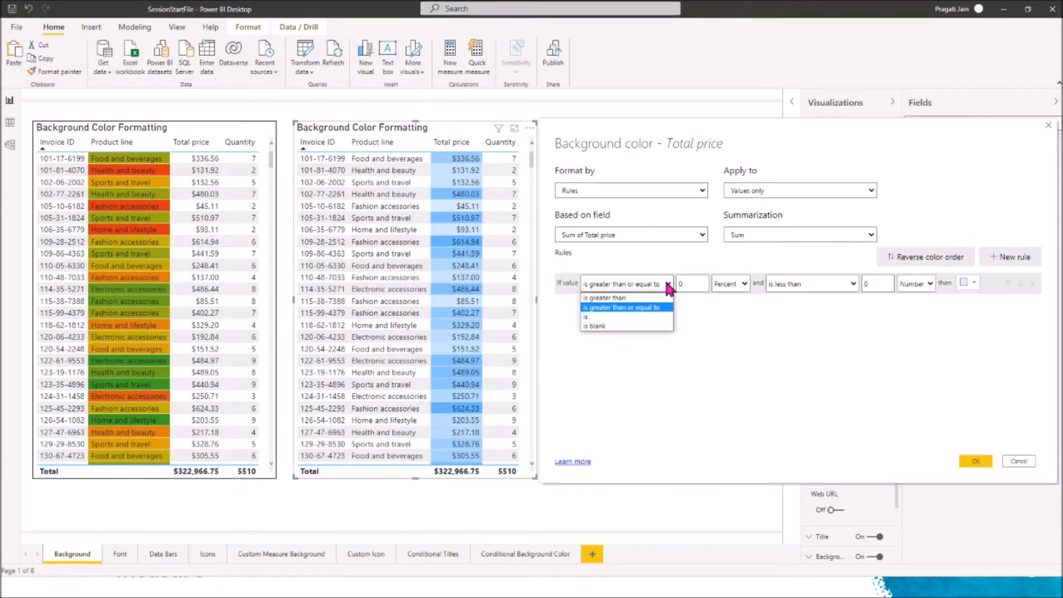
pyautogui.click(654, 307)
pyautogui.click(688, 280)
pyautogui.press('BackSpace')
pyautogui.write('10')
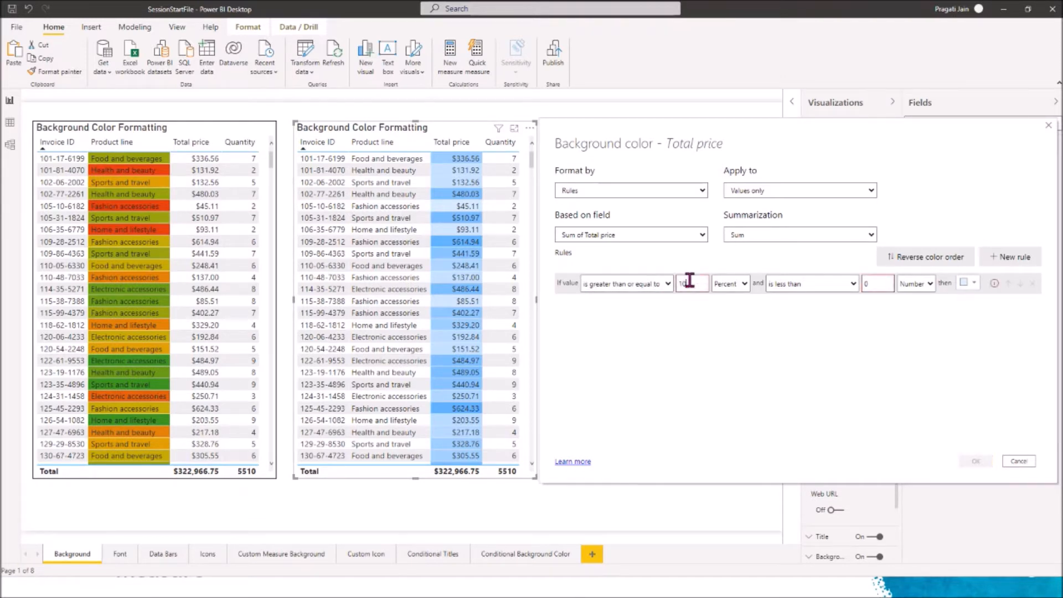
pyautogui.click(745, 285)
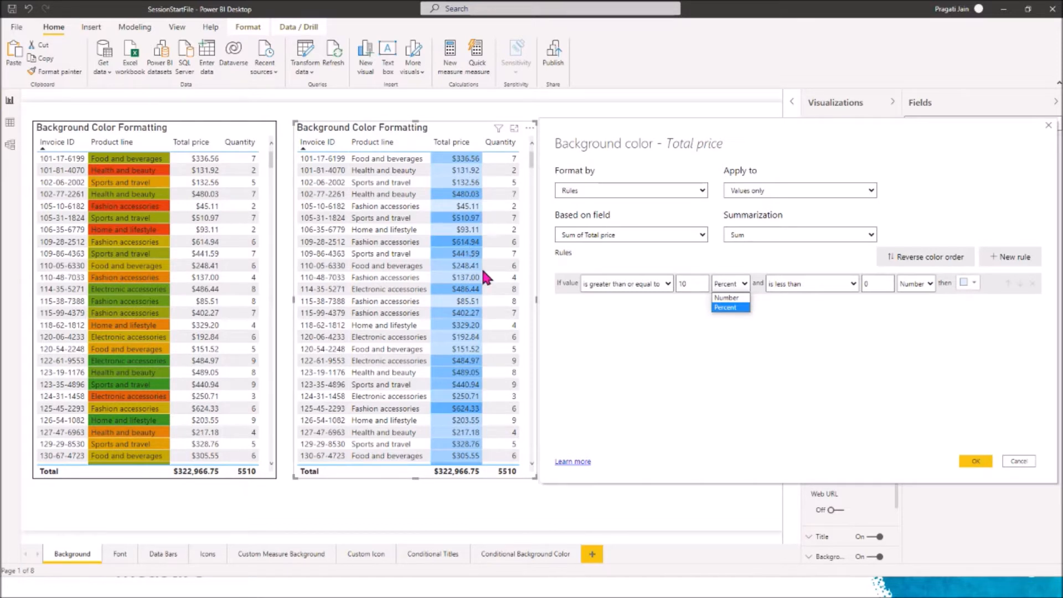
pyautogui.click(728, 298)
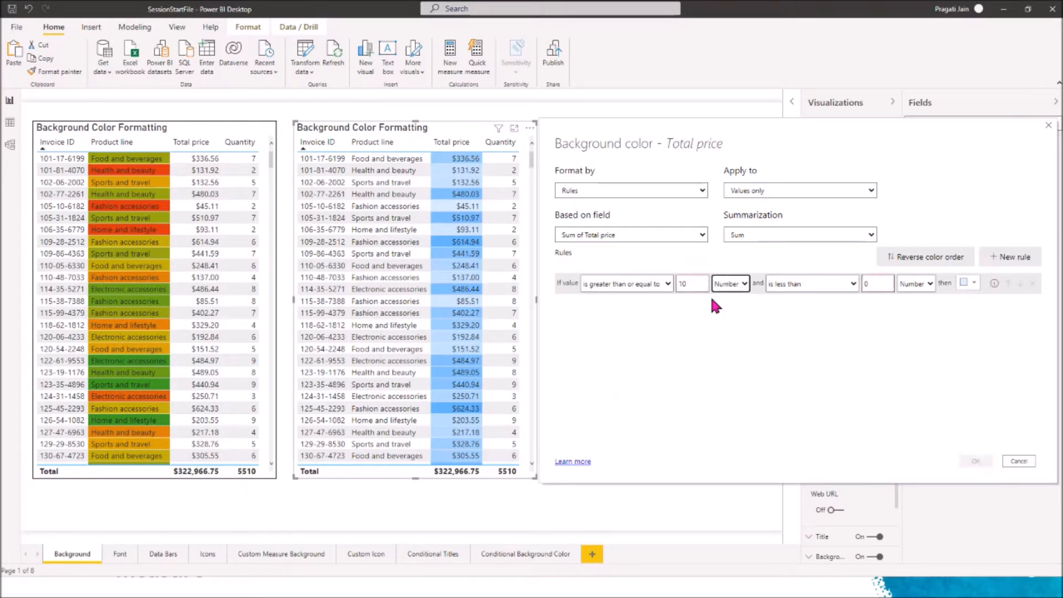
pyautogui.click(744, 284)
# Step: Set the first rule's upper limit to less than or equal to 250 and its color to pink
pyautogui.click(851, 284)
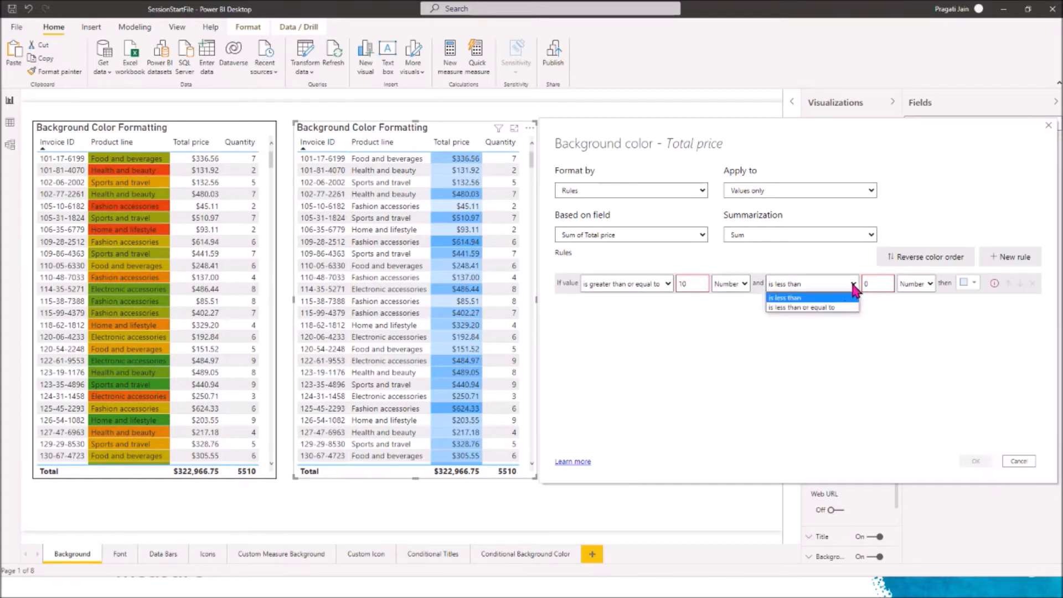
pyautogui.click(846, 309)
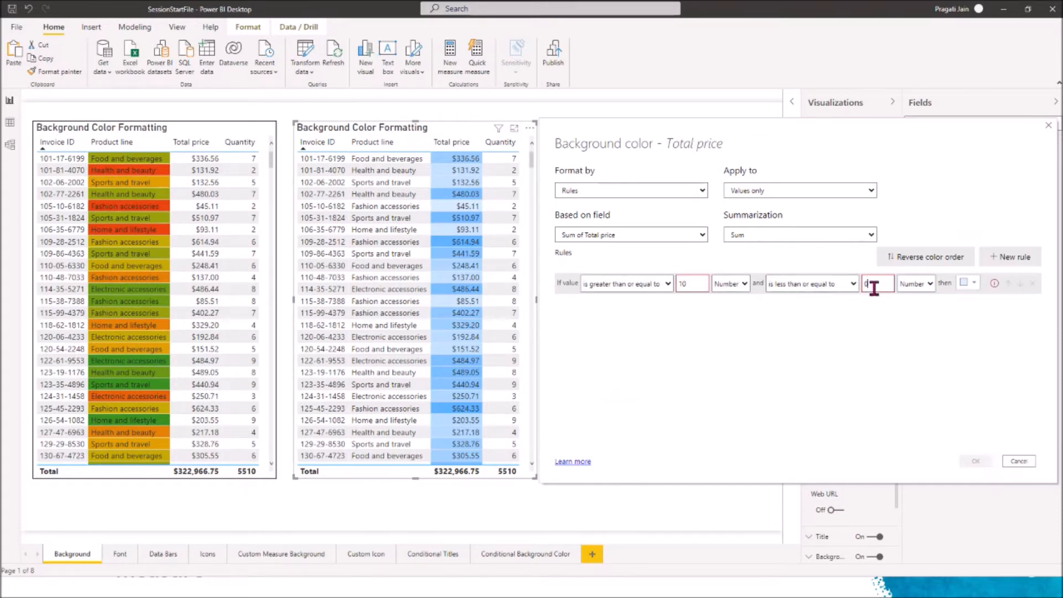
pyautogui.press('BackSpace')
pyautogui.write('250')
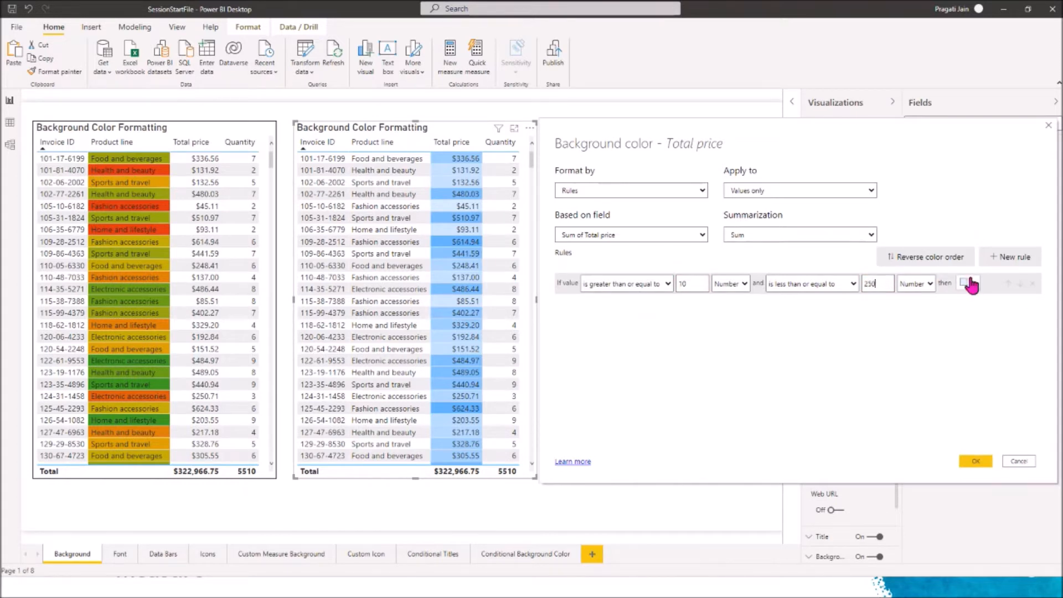
pyautogui.click(968, 284)
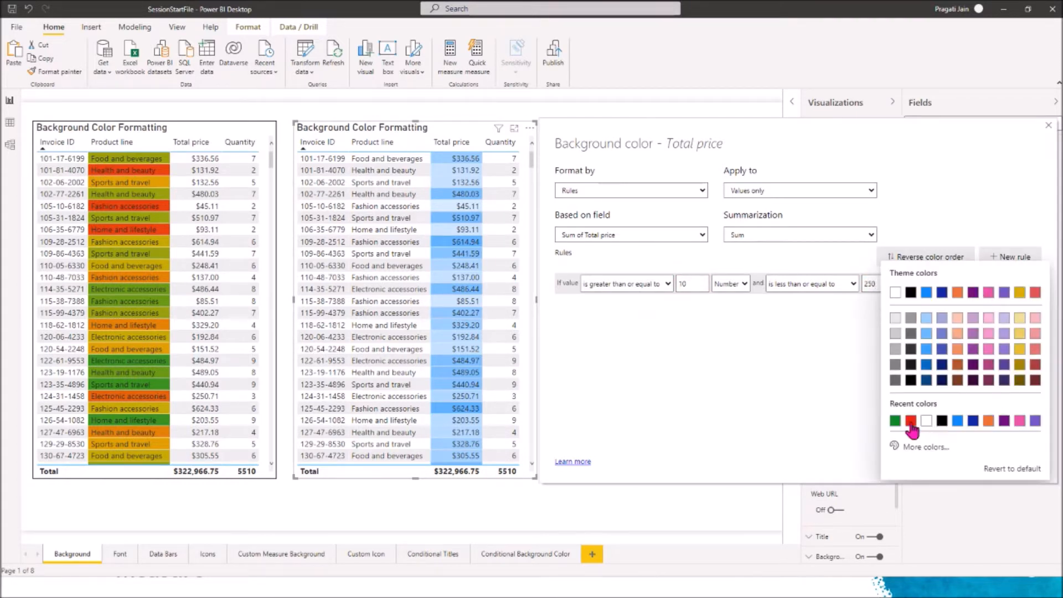
pyautogui.click(988, 347)
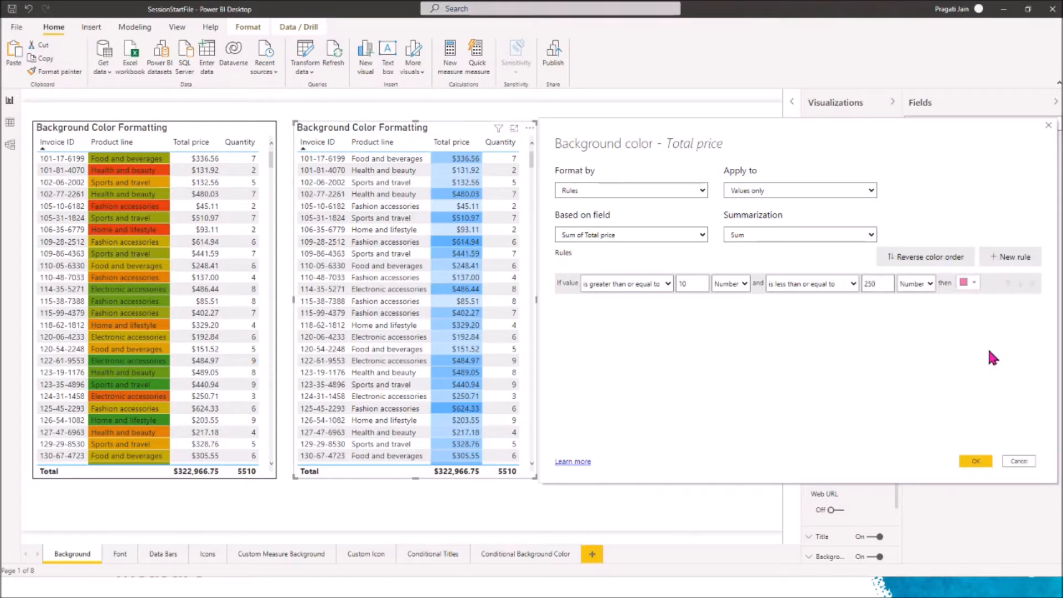
# Step: Add a second rule with a lower limit of greater than 250, evaluated as a number
pyautogui.click(1006, 258)
pyautogui.click(667, 304)
pyautogui.click(653, 326)
pyautogui.doubleClick(687, 304)
pyautogui.write('250')
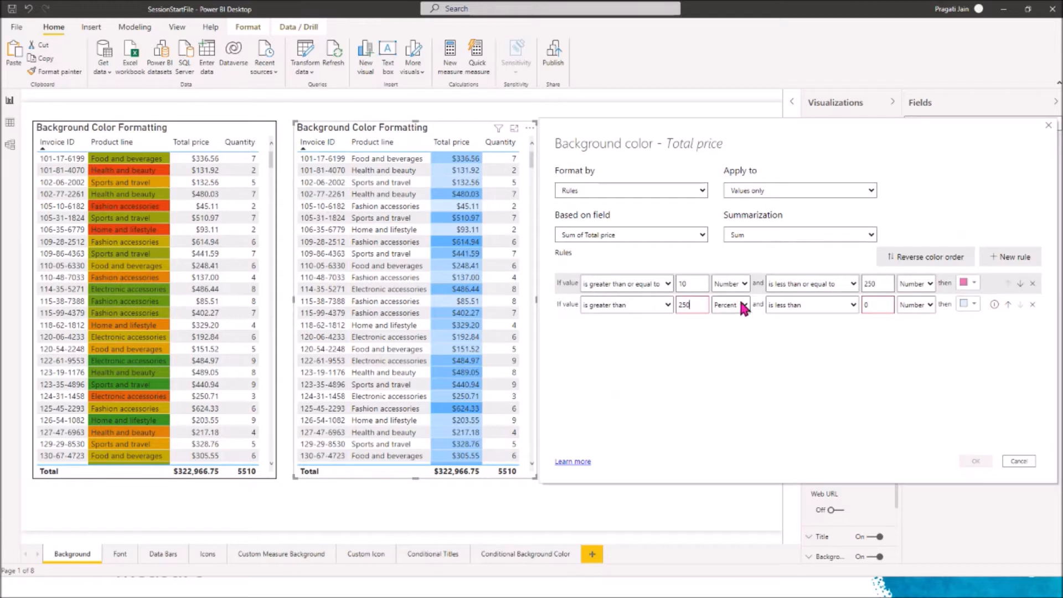
pyautogui.click(730, 304)
pyautogui.click(727, 328)
# Step: Set the second rule's upper limit to less than or equal to 500 and its color to a light gold
pyautogui.click(851, 305)
pyautogui.click(813, 325)
pyautogui.click(877, 305)
pyautogui.doubleClick(877, 306)
pyautogui.write('500')
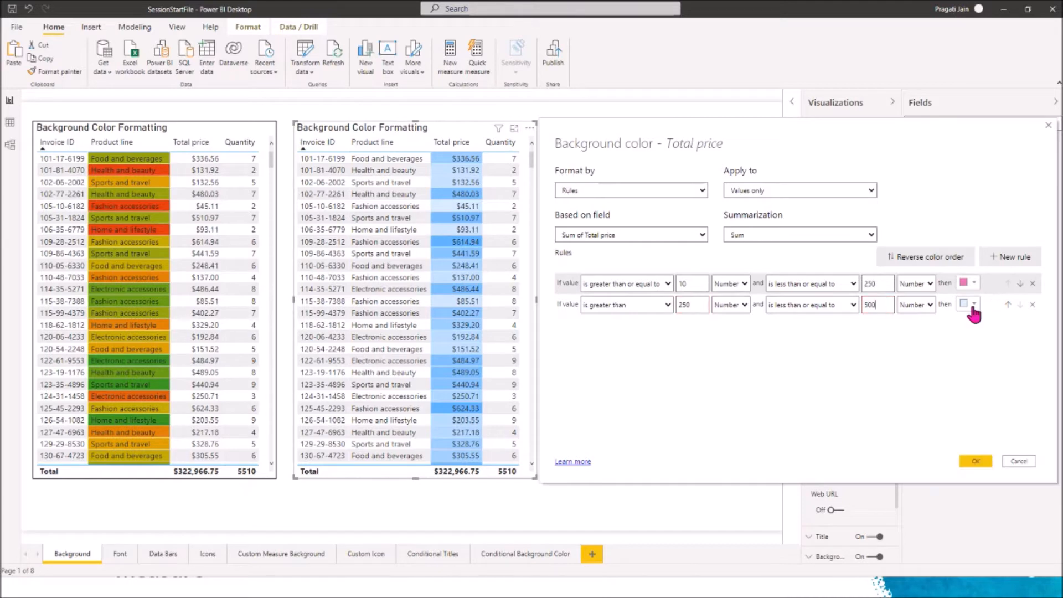
pyautogui.click(972, 310)
pyautogui.click(1021, 211)
# Step: Add a third rule with a lower limit of greater than 500, evaluated as a number
pyautogui.click(1009, 257)
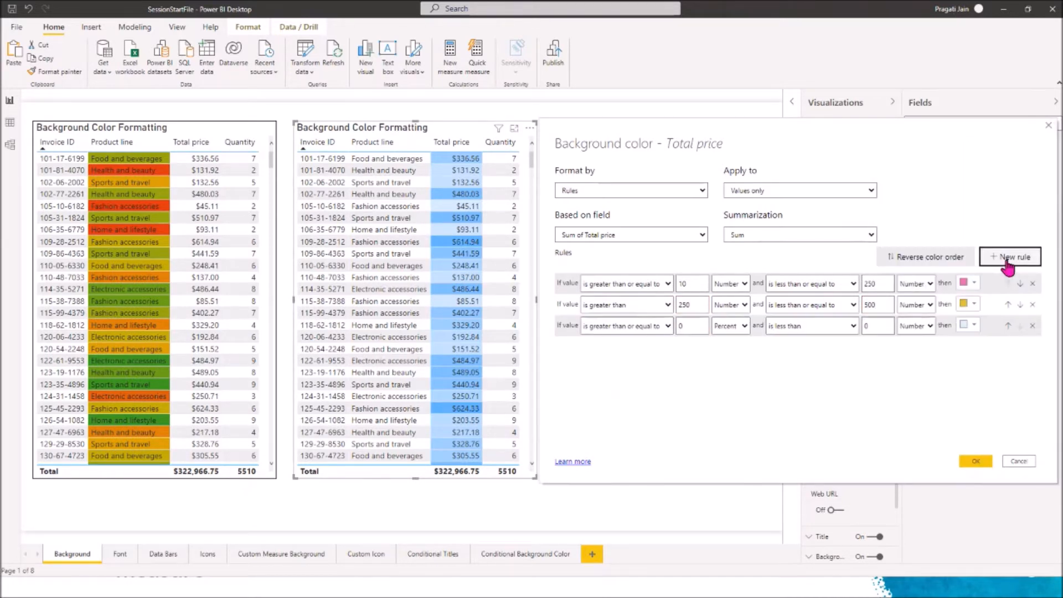
pyautogui.click(669, 328)
pyautogui.click(655, 347)
pyautogui.click(699, 324)
pyautogui.write('500')
pyautogui.click(738, 324)
pyautogui.click(731, 354)
# Step: Set the third rule's upper limit to less than or equal to 750 and its color to blue
pyautogui.click(851, 327)
pyautogui.click(801, 349)
pyautogui.click(878, 327)
pyautogui.press('BackSpace')
pyautogui.write('750')
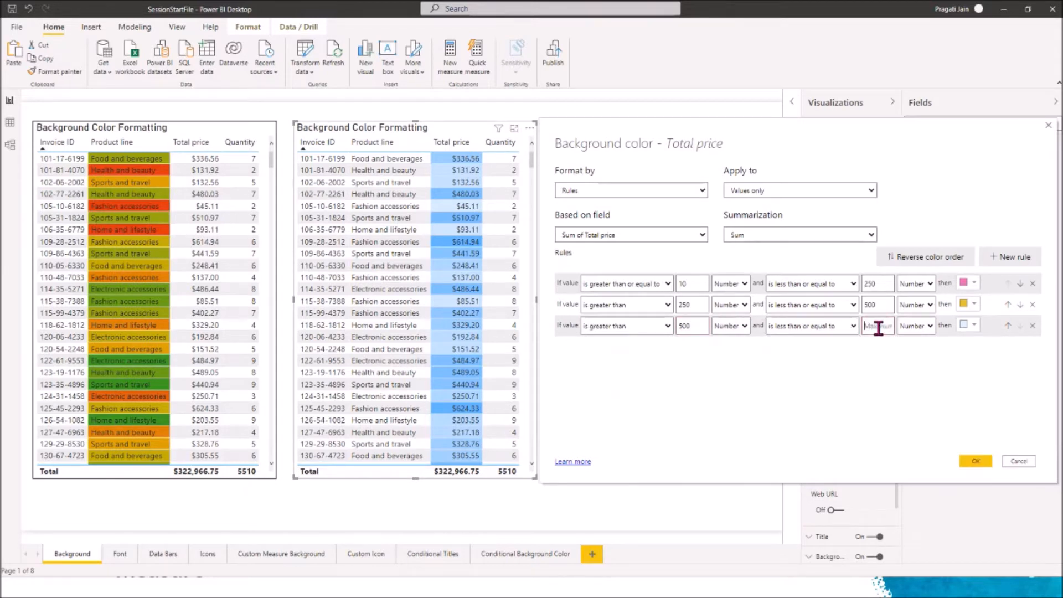
pyautogui.click(969, 325)
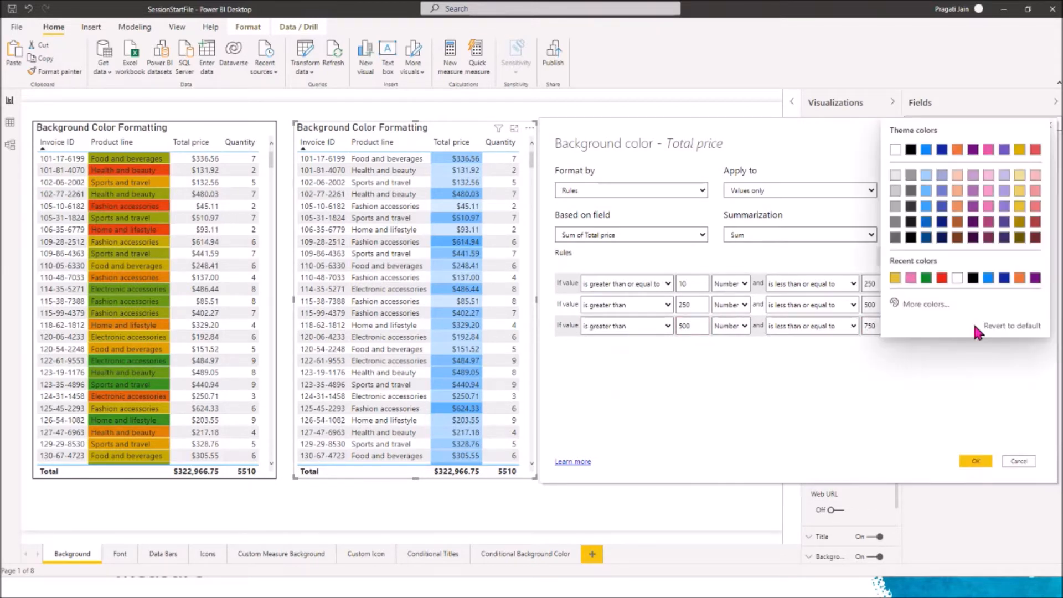
pyautogui.click(930, 211)
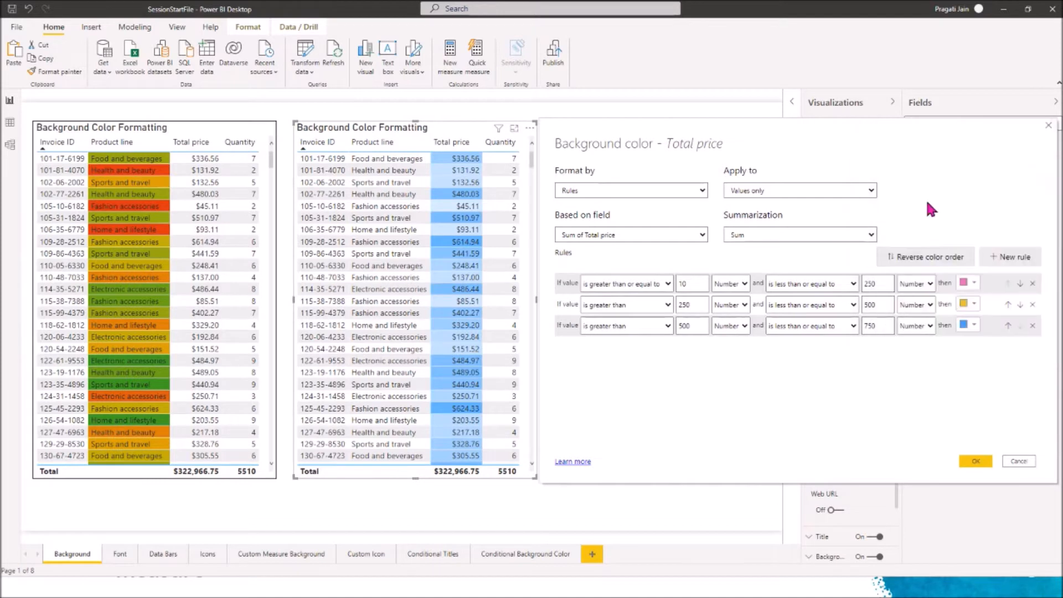
# Step: Add a fourth rule with a lower limit of greater than 750, evaluated as a number
pyautogui.click(986, 258)
pyautogui.click(666, 349)
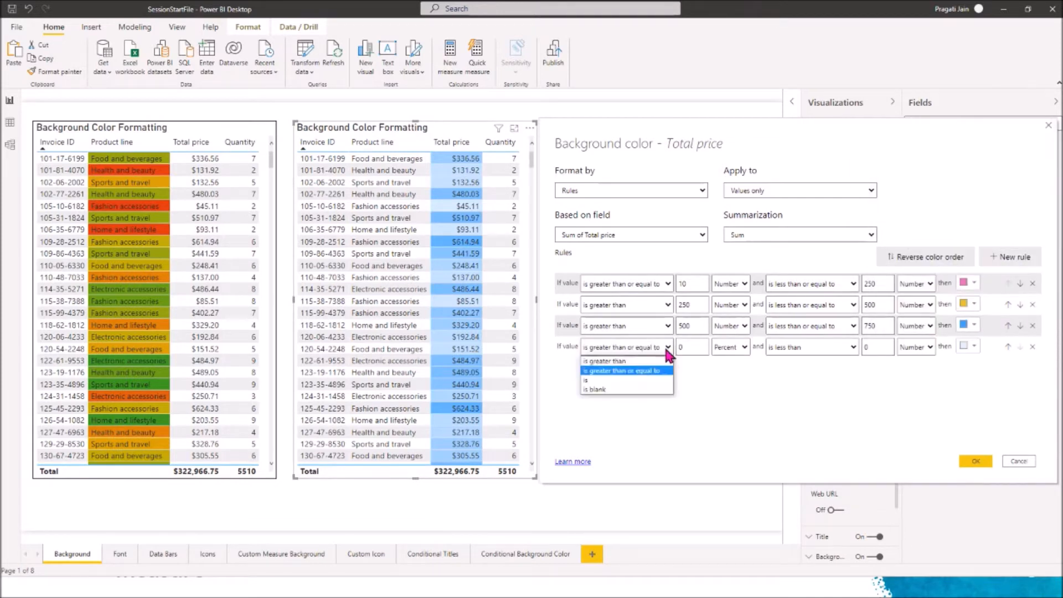
pyautogui.click(606, 361)
pyautogui.doubleClick(689, 347)
pyautogui.write('750')
pyautogui.click(715, 349)
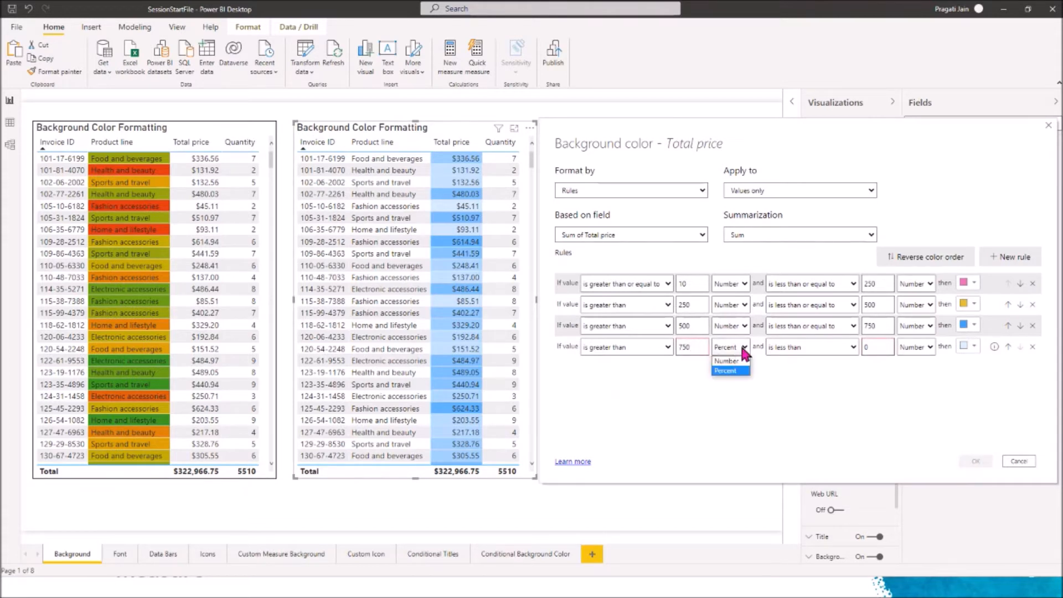
pyautogui.click(736, 367)
# Step: Set the fourth rule's upper limit to less than or equal to 1500 and its color to green, and apply the rules
pyautogui.click(853, 348)
pyautogui.click(840, 369)
pyautogui.click(876, 347)
pyautogui.press('BackSpace')
pyautogui.write('1500')
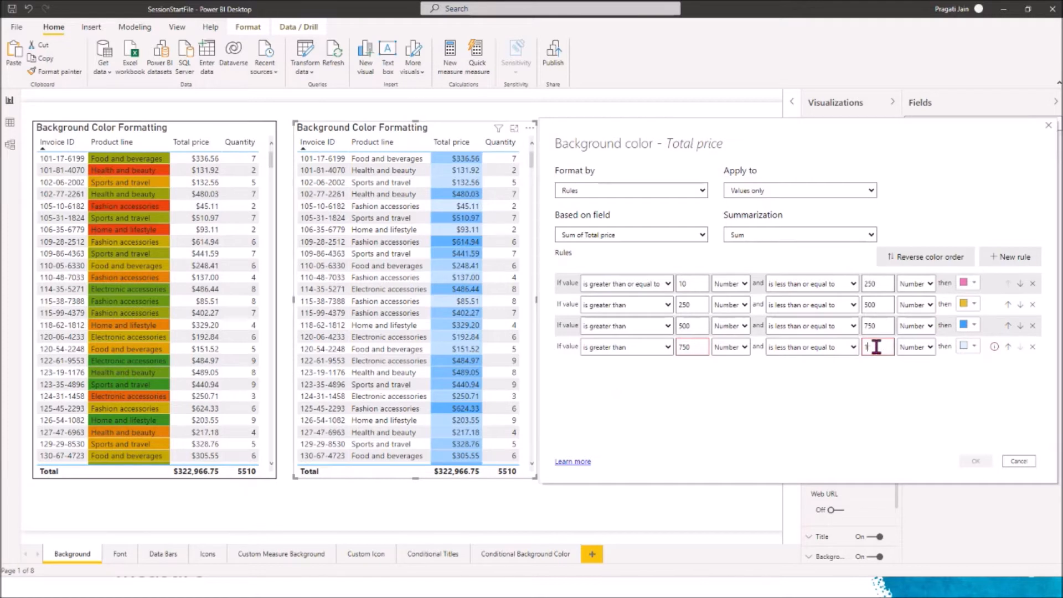
pyautogui.click(974, 346)
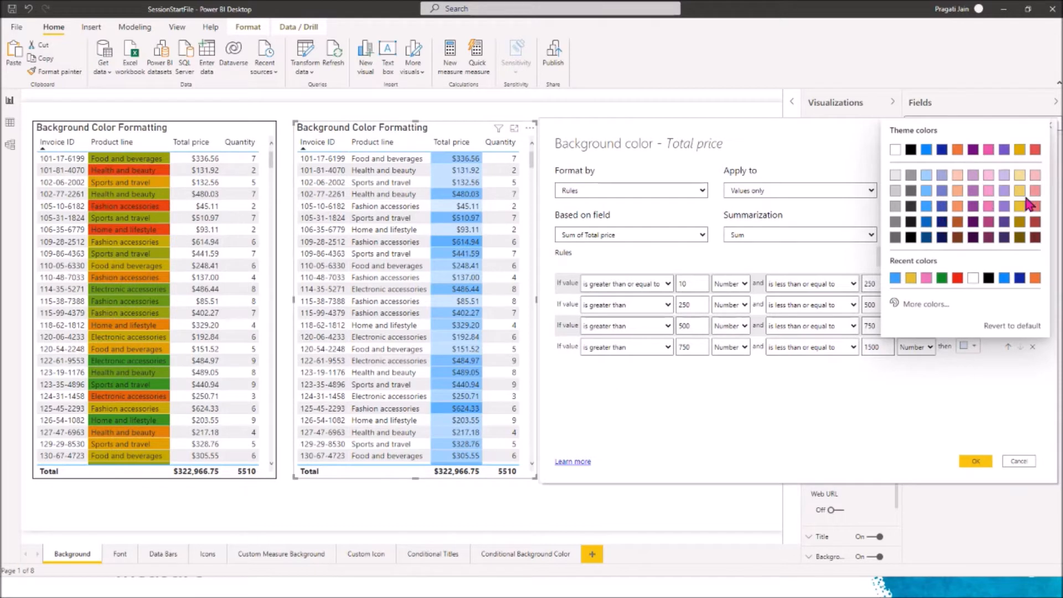
pyautogui.click(940, 278)
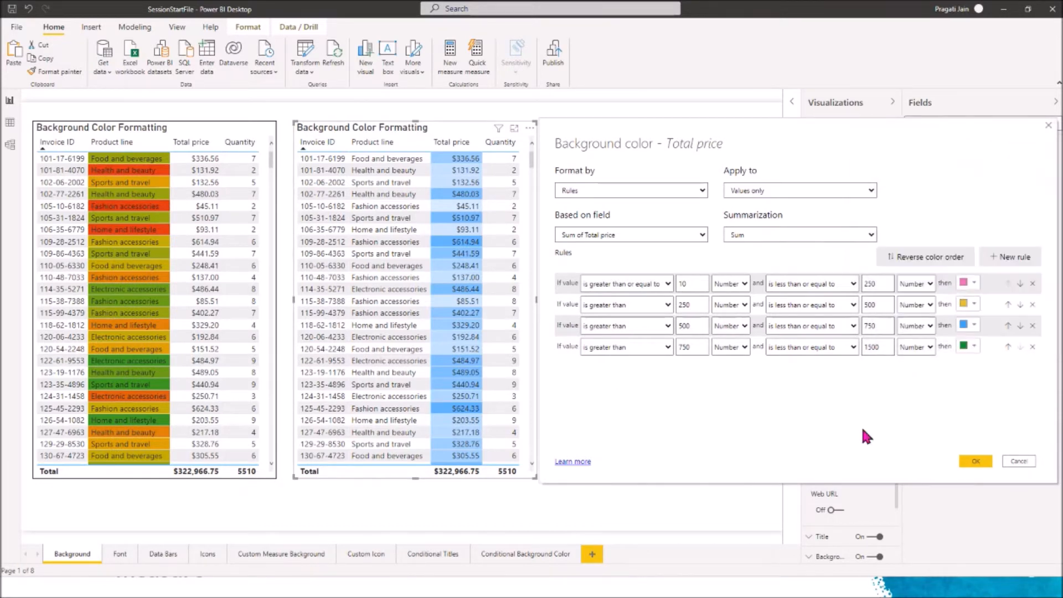
pyautogui.click(974, 461)
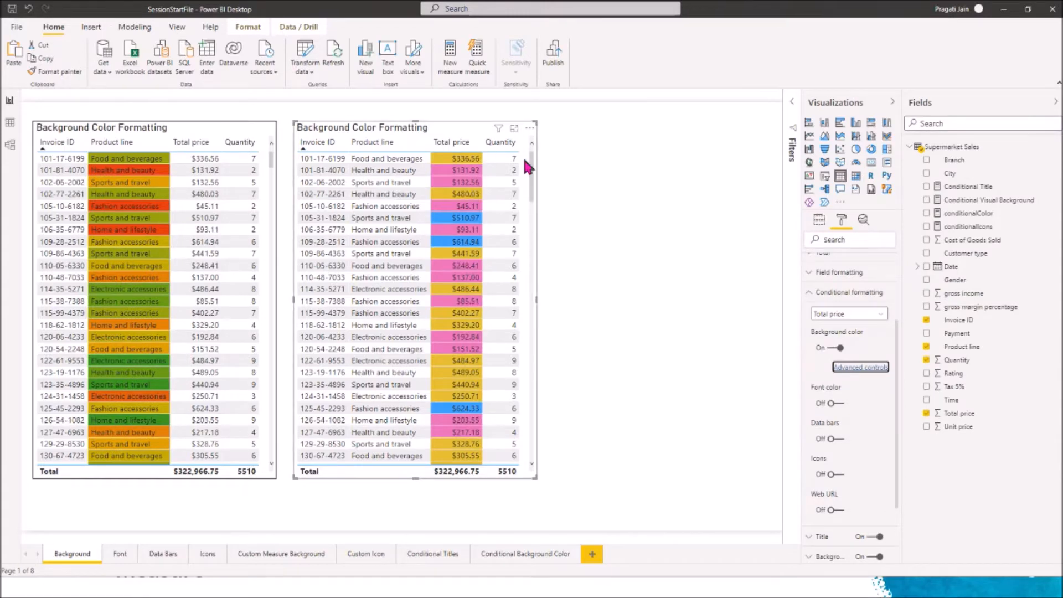
# Step: Examine the rule-based Total price colors in the copied table in focus mode, sorted by Total price descending, and return to the report
pyautogui.click(514, 128)
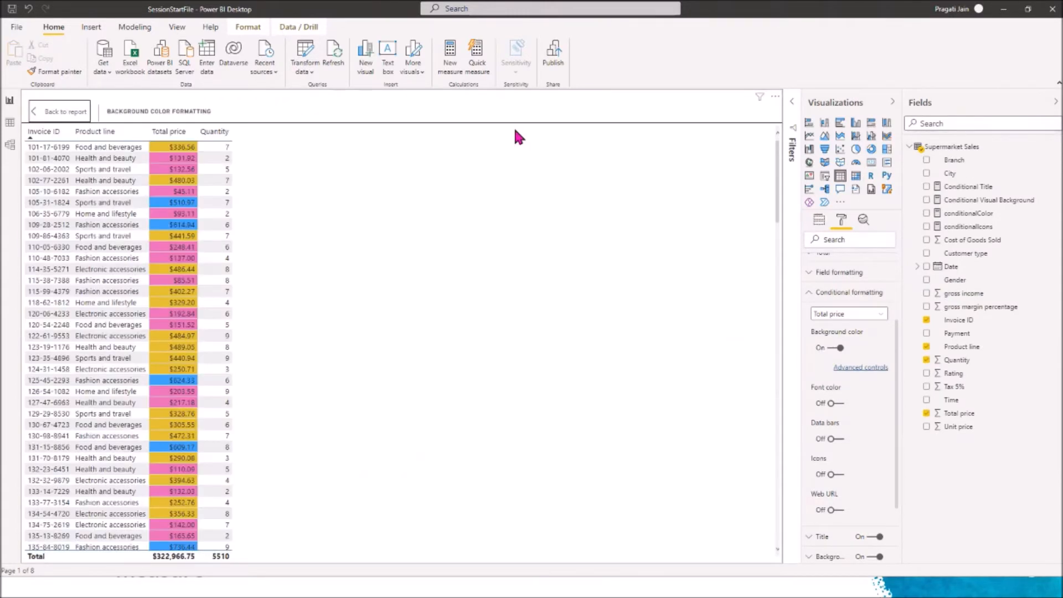
pyautogui.click(160, 131)
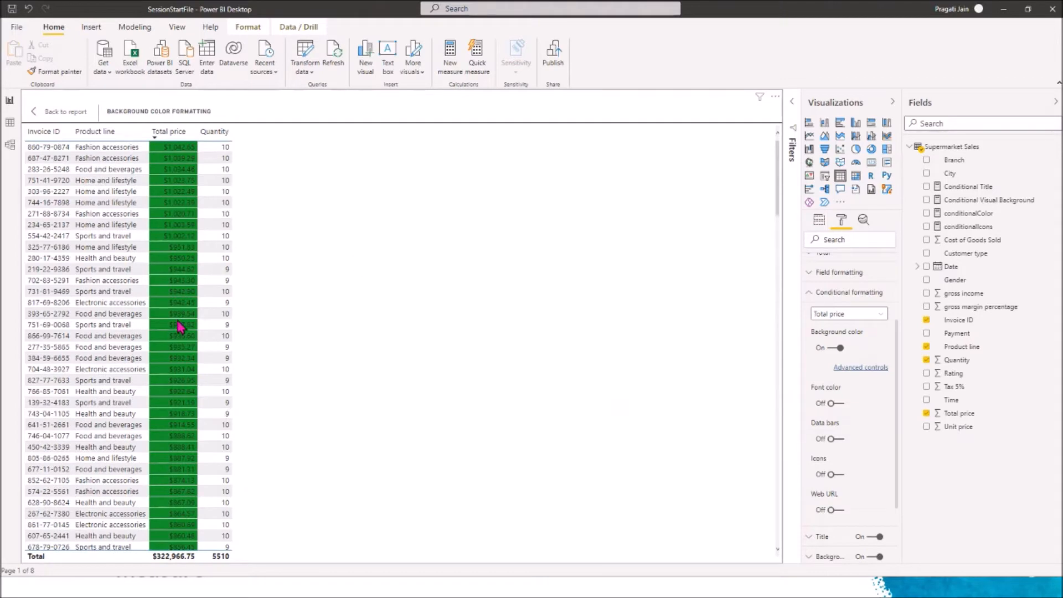
pyautogui.scroll(-10, 178, 325)
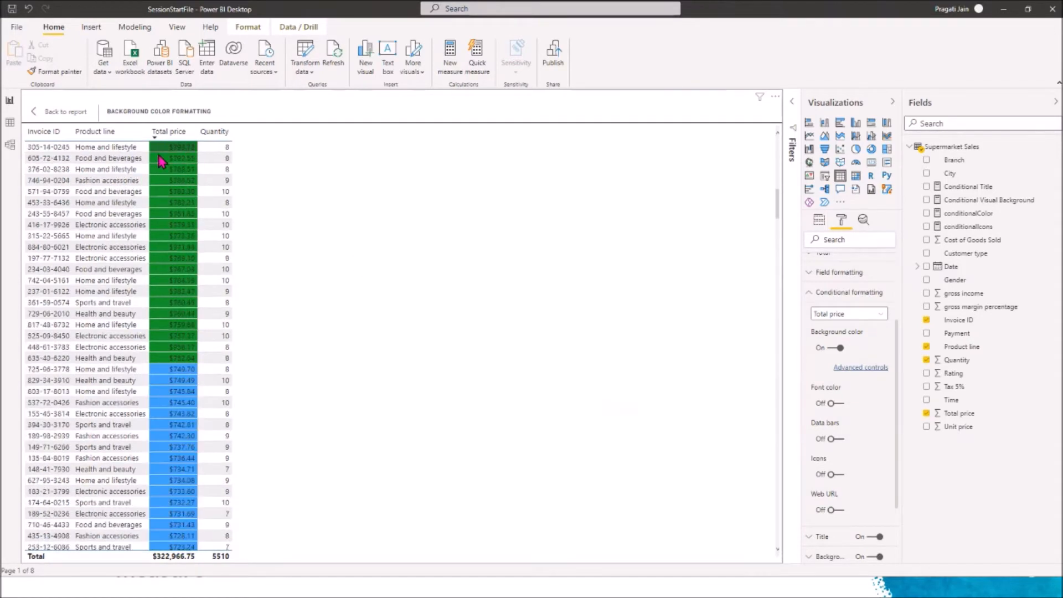
pyautogui.scroll(-10, 182, 320)
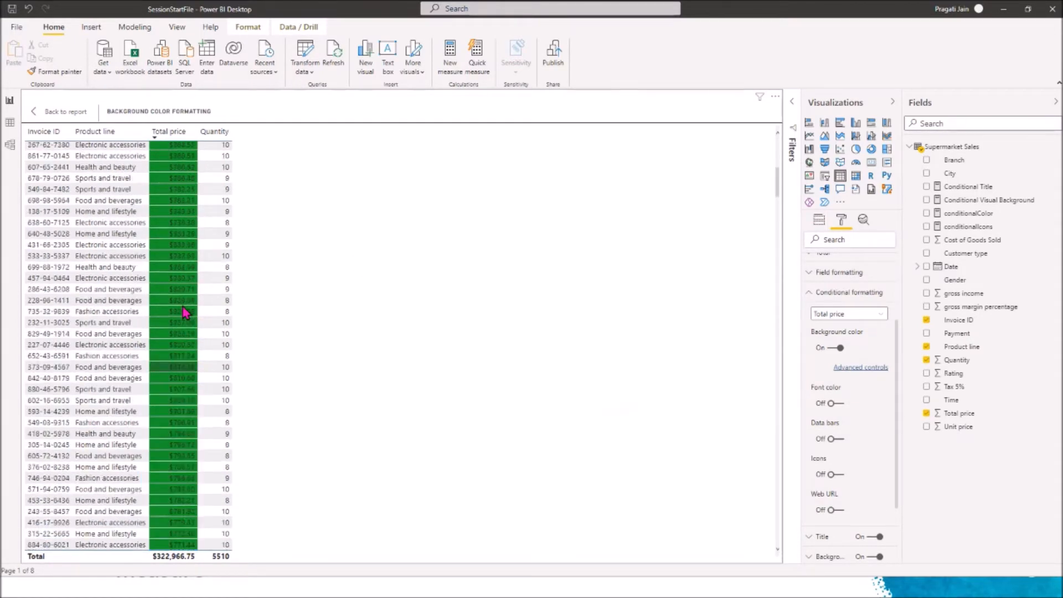
pyautogui.scroll(8, 180, 262)
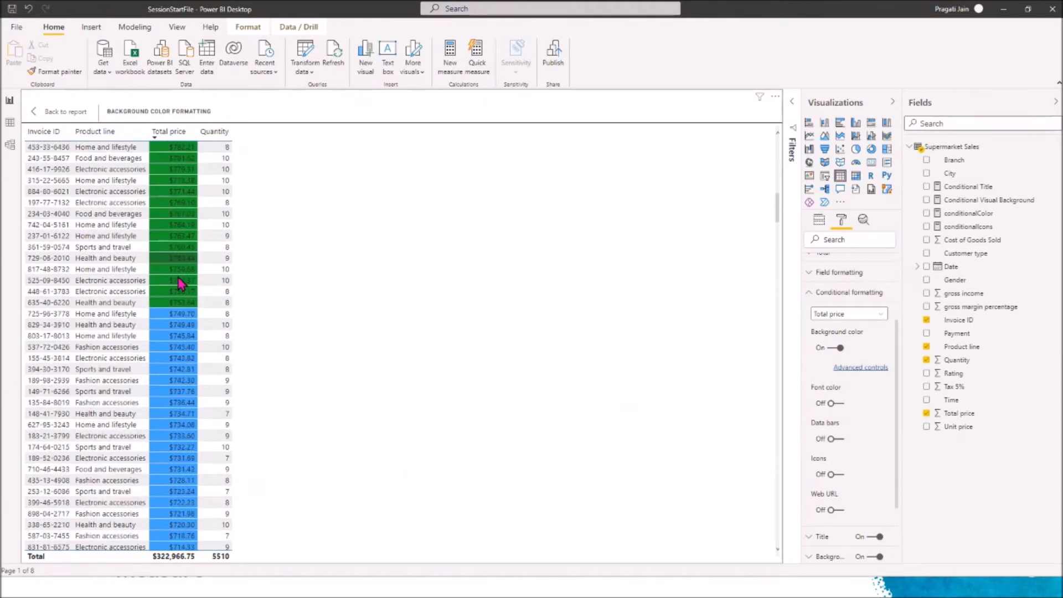
pyautogui.scroll(-20, 179, 320)
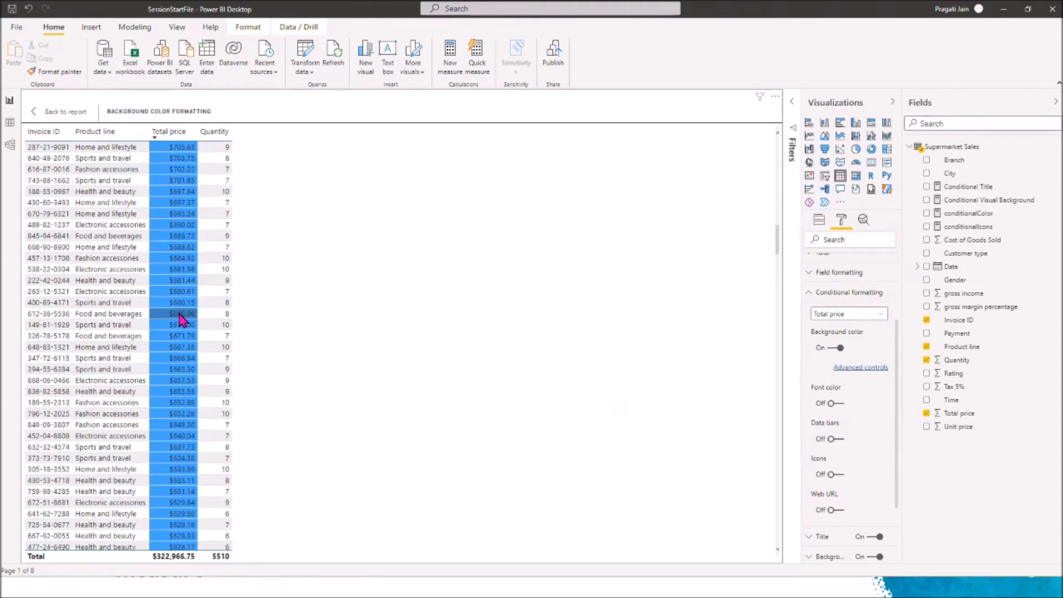
pyautogui.scroll(6, 179, 319)
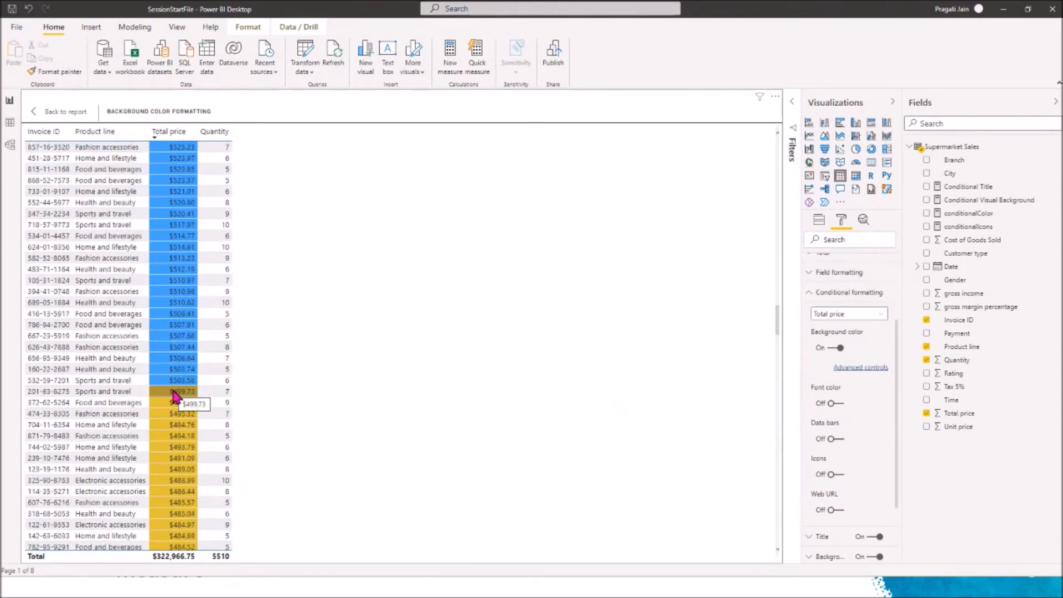
pyautogui.scroll(-20, 176, 394)
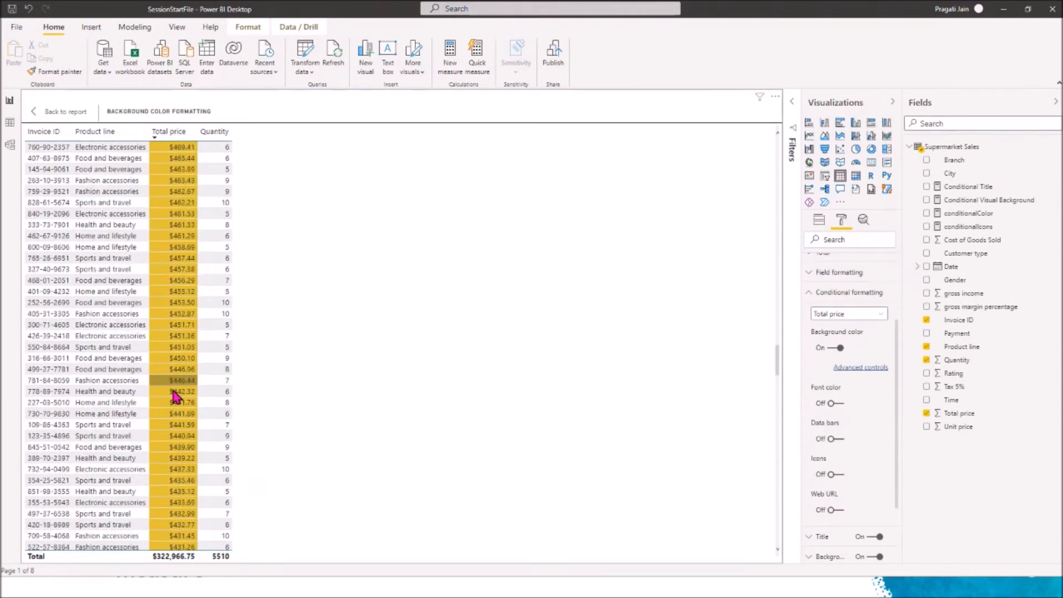
pyautogui.scroll(-20, 176, 394)
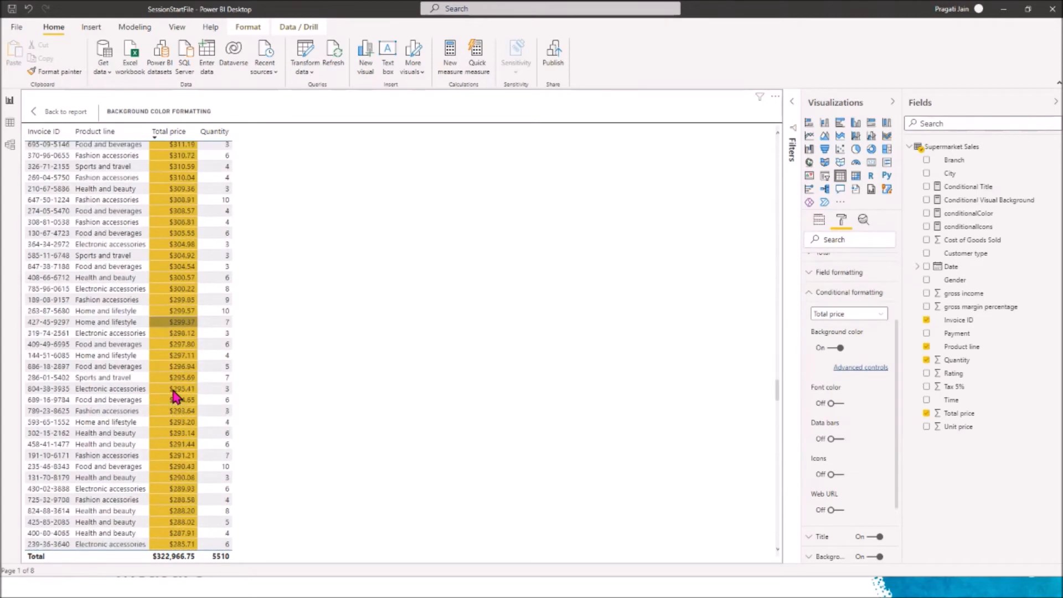
pyautogui.scroll(-12, 176, 394)
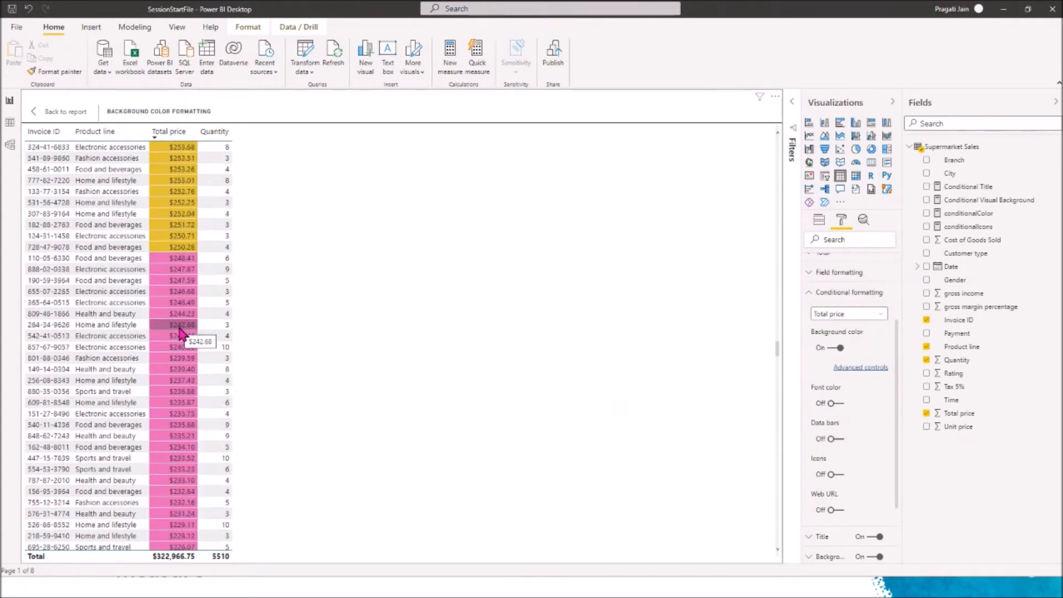
pyautogui.scroll(-20, 181, 333)
pyautogui.scroll(-12, 180, 332)
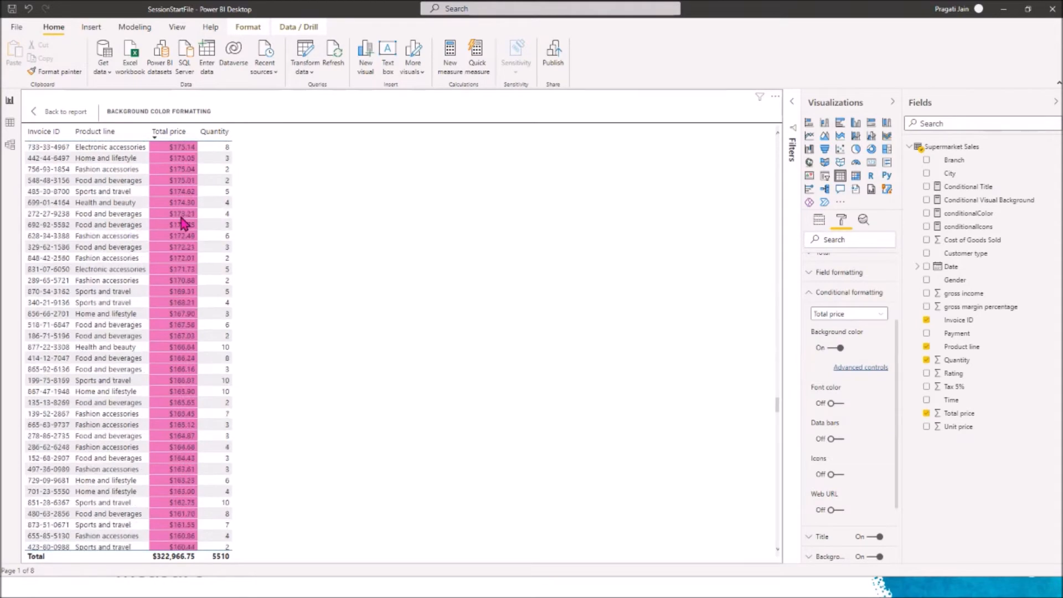
pyautogui.click(65, 113)
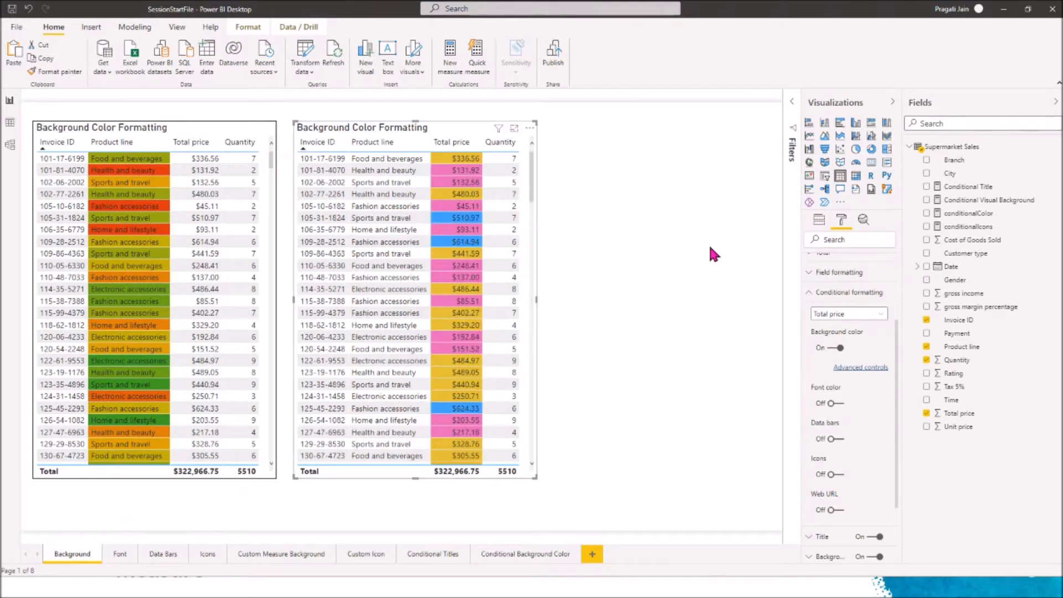
# Step: Change the upper limit of the fourth Total price background rule to 1000, restore it to 1500 and apply the rules
pyautogui.click(861, 367)
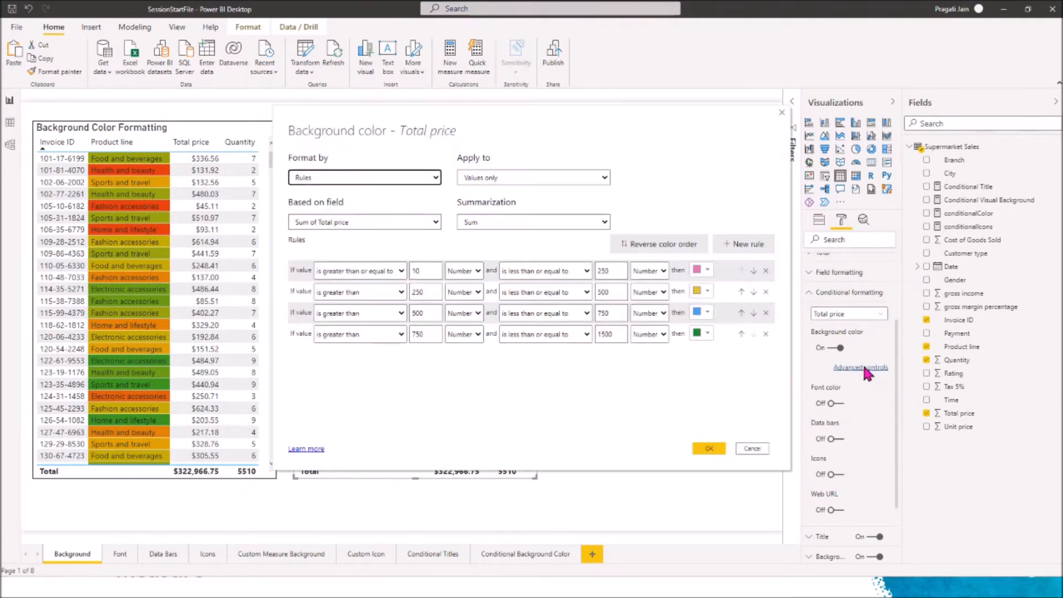
pyautogui.moveTo(488, 104); pyautogui.dragTo(716, 112)
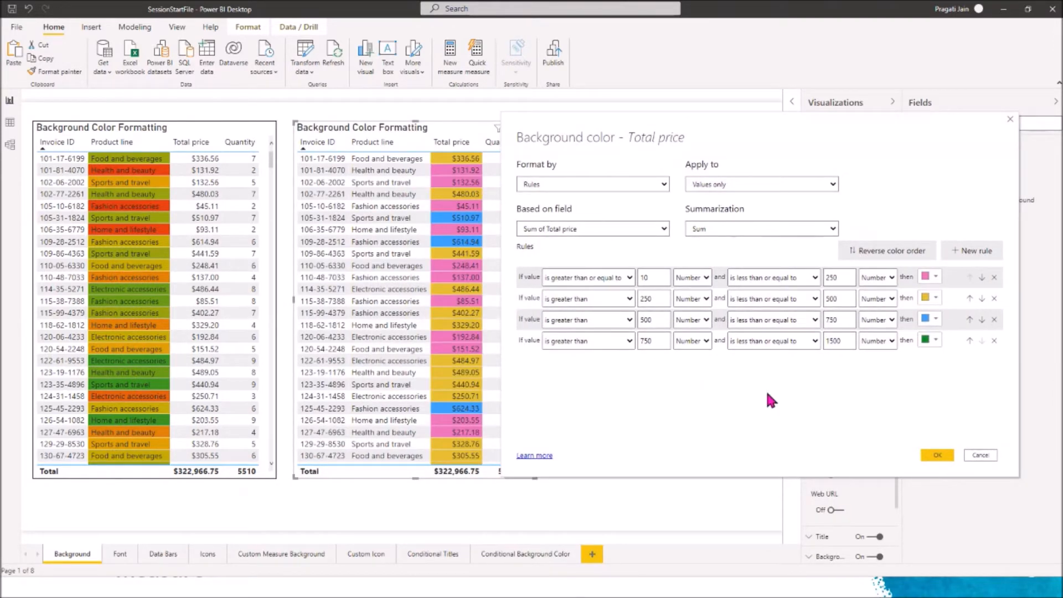
pyautogui.doubleClick(837, 341)
pyautogui.click(822, 420)
pyautogui.moveTo(839, 340); pyautogui.dragTo(825, 341)
pyautogui.write('1000')
pyautogui.moveTo(842, 344); pyautogui.dragTo(826, 344)
pyautogui.click(835, 417)
pyautogui.moveTo(842, 344); pyautogui.dragTo(825, 344)
pyautogui.write('1500')
pyautogui.click(935, 457)
pyautogui.click(935, 457)
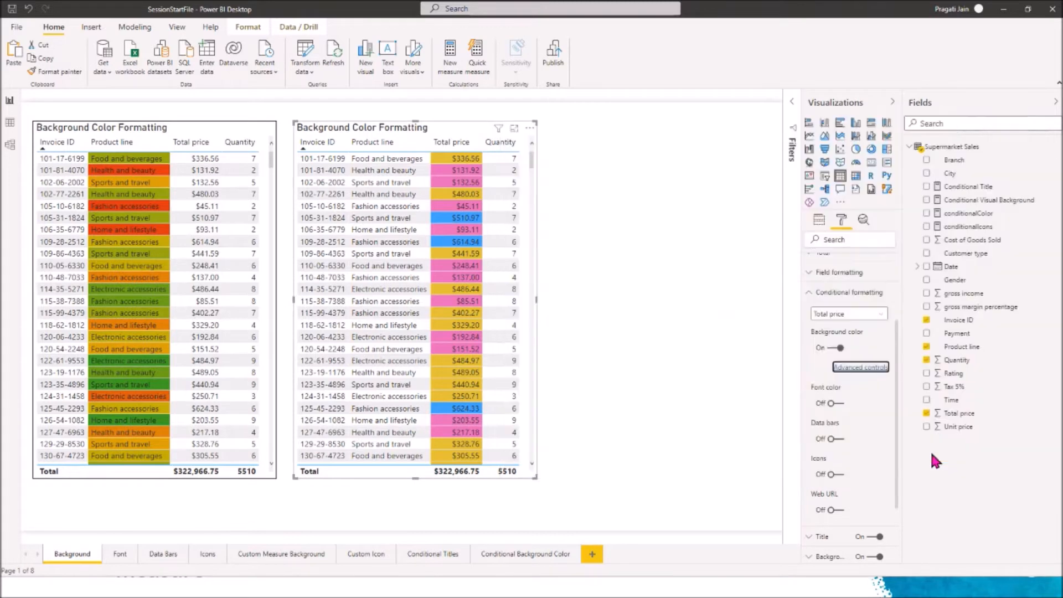
# Step: Deselect the table, check the agenda slide in the presentation and return to the Power BI report
pyautogui.click(616, 375)
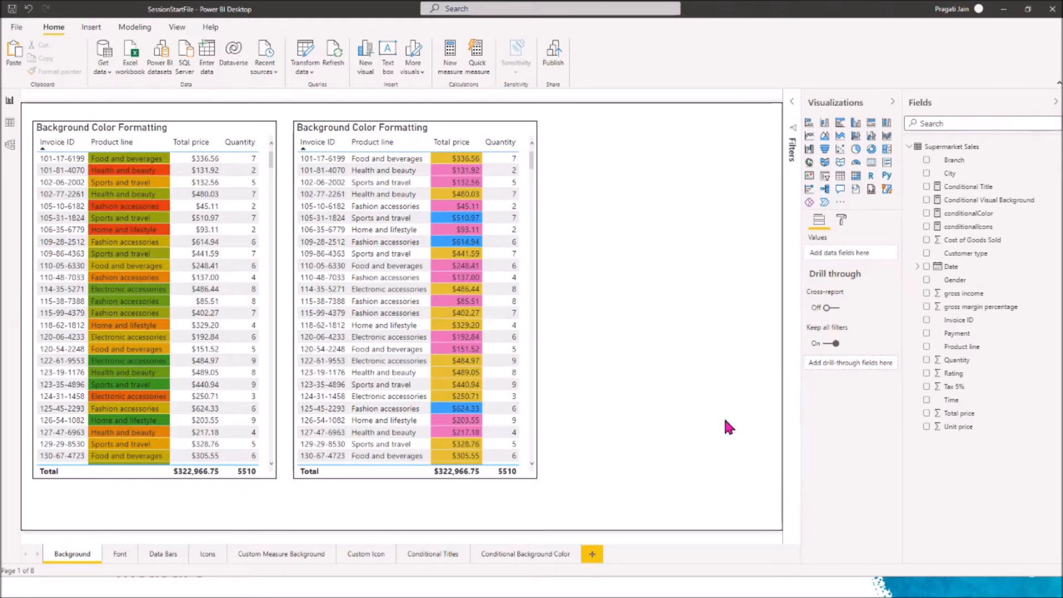
pyautogui.hotkey('alt', 'Tab')
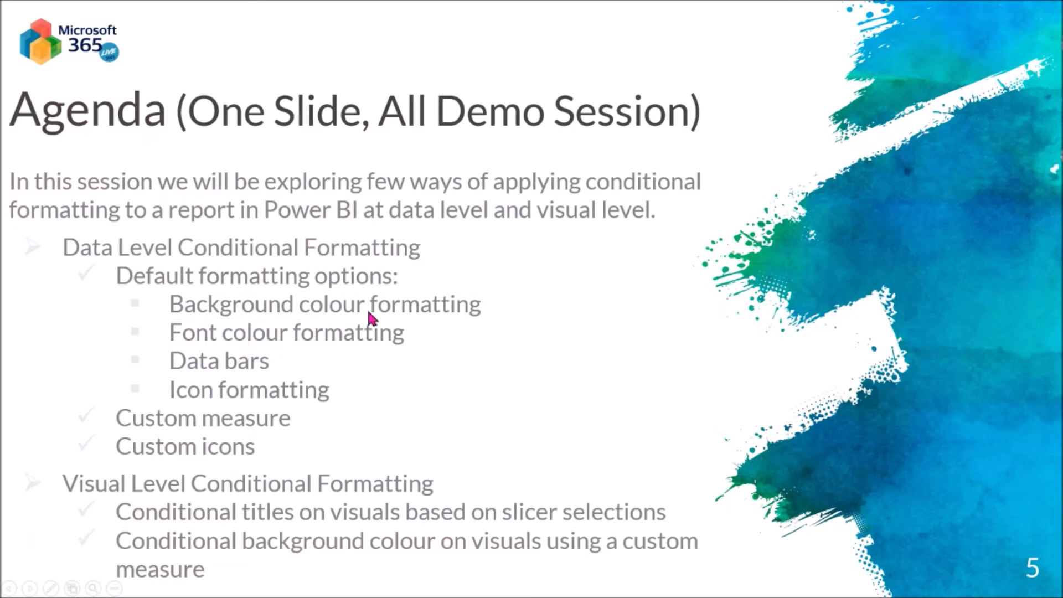
pyautogui.hotkey('alt', 'Tab')
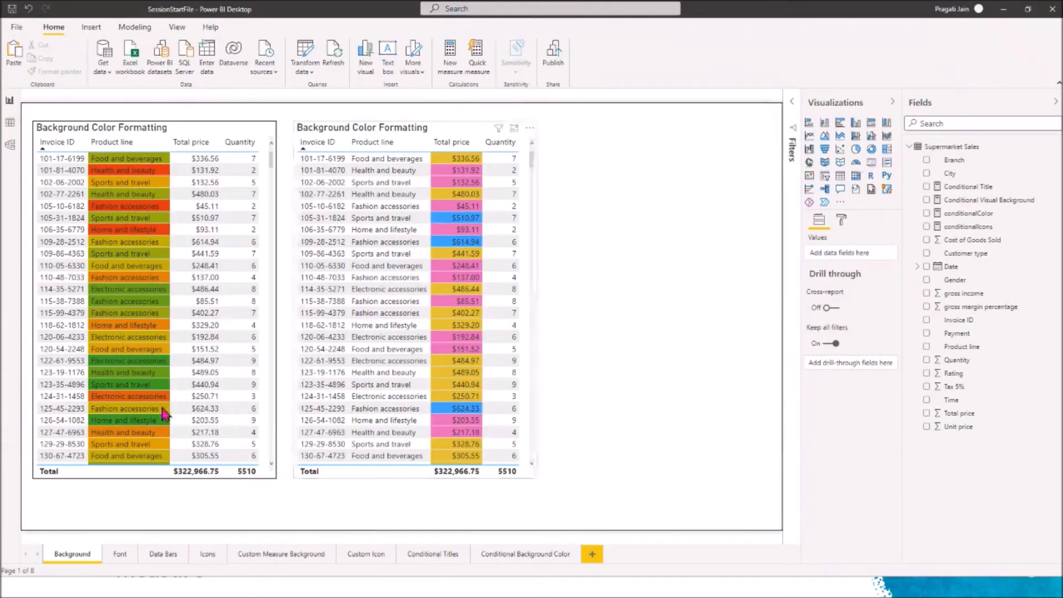
# Step: Copy the table with the colored Product line column from the Background page to the Font page
pyautogui.click(115, 553)
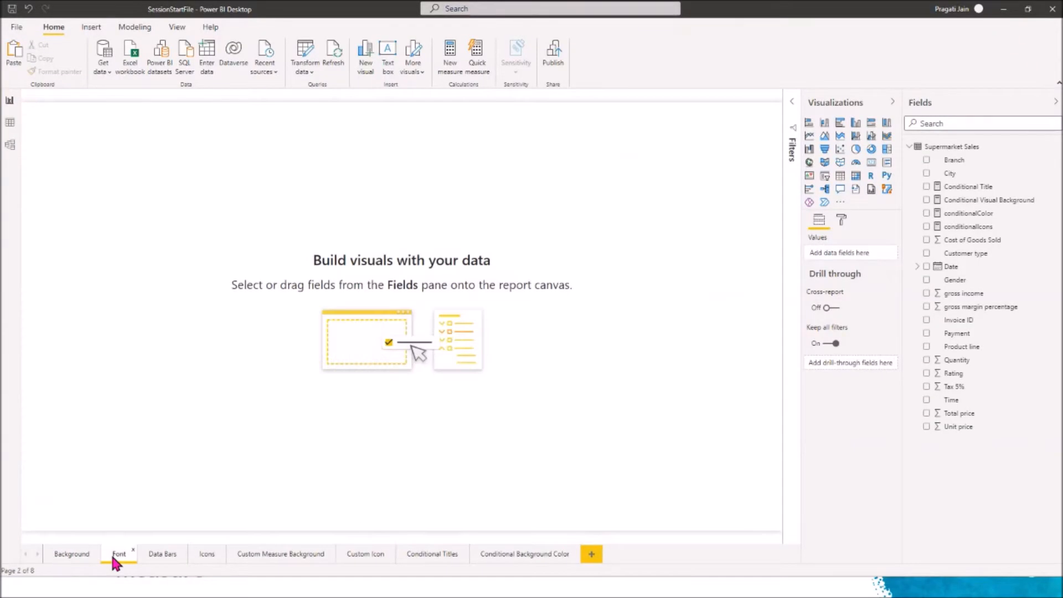
pyautogui.click(79, 553)
pyautogui.click(166, 122)
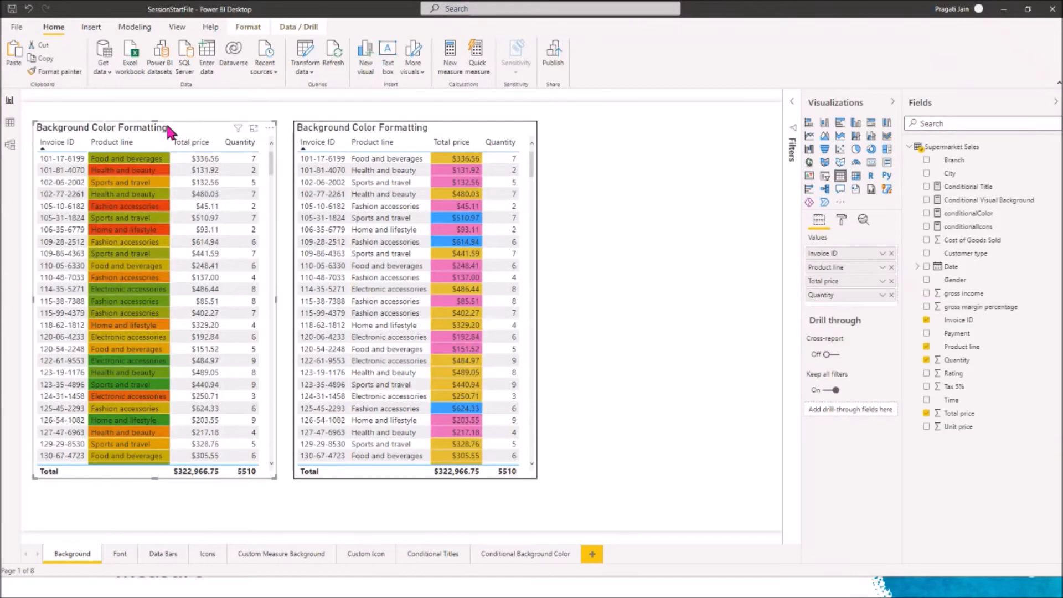
pyautogui.click(123, 552)
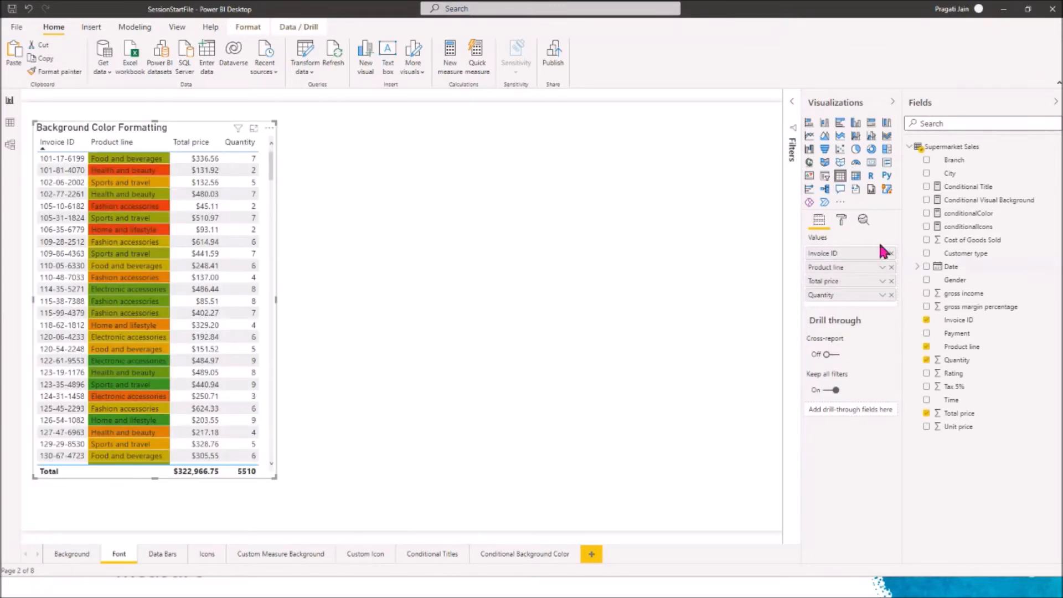
# Step: Change the title of the table on the Font page to "Font Color Formatting - color scale"
pyautogui.click(841, 220)
pyautogui.click(822, 423)
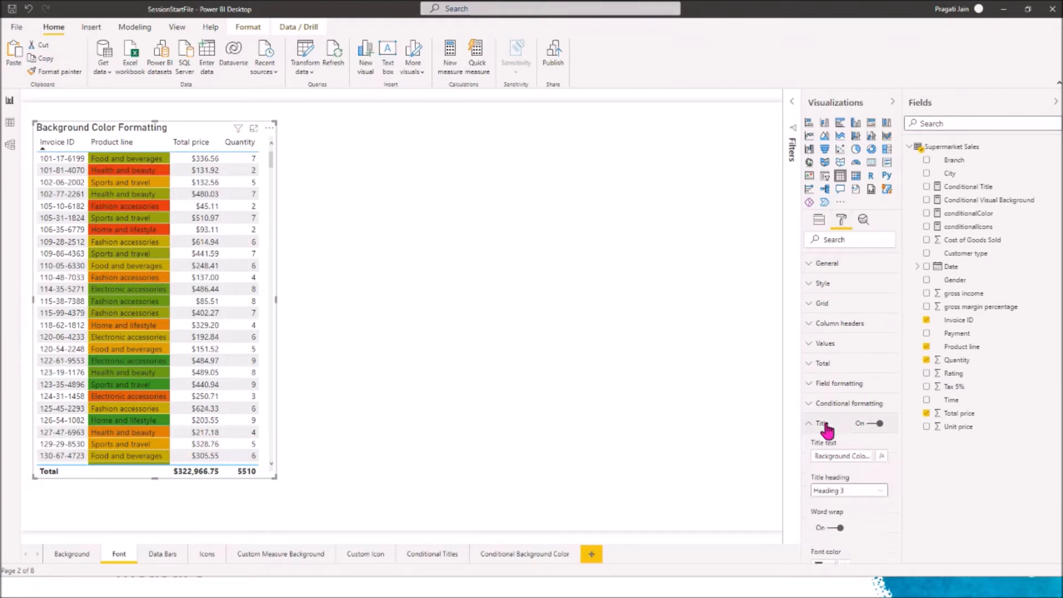
pyautogui.moveTo(850, 457); pyautogui.dragTo(808, 454)
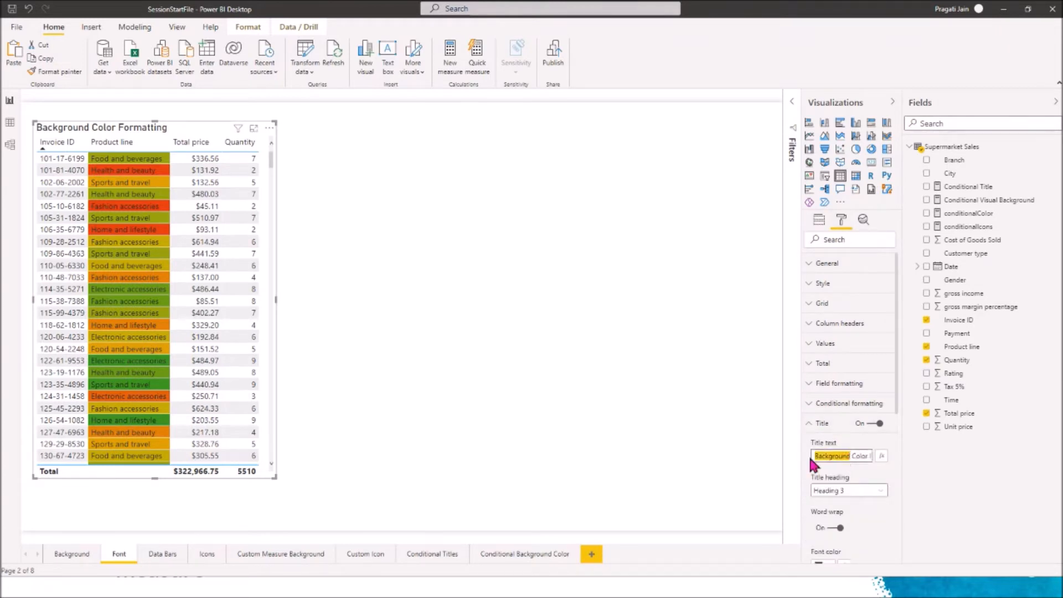
pyautogui.write('Font')
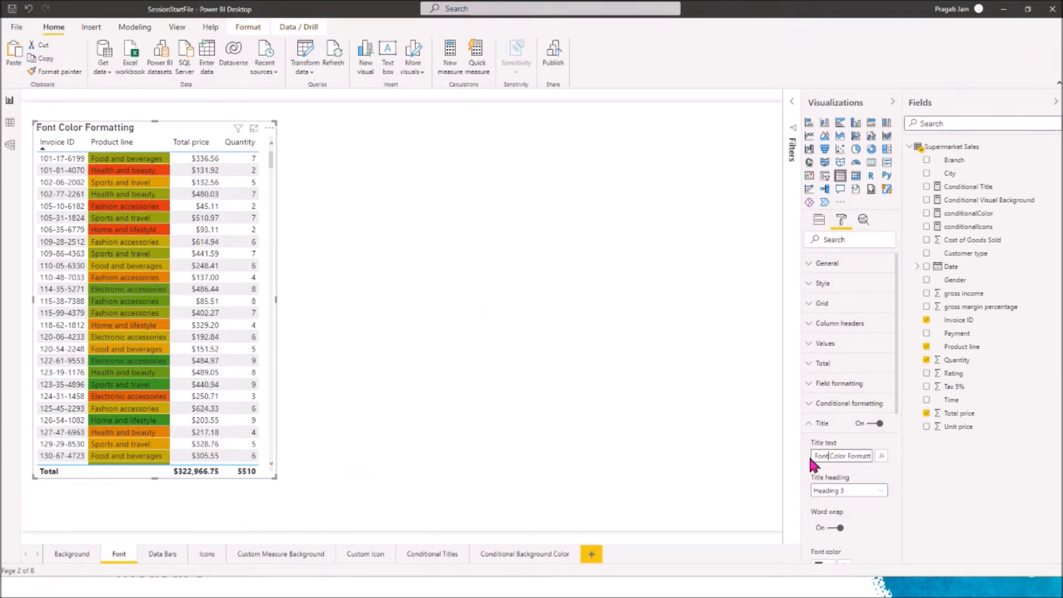
pyautogui.press('End')
pyautogui.write('- color scale')
pyautogui.click(413, 244)
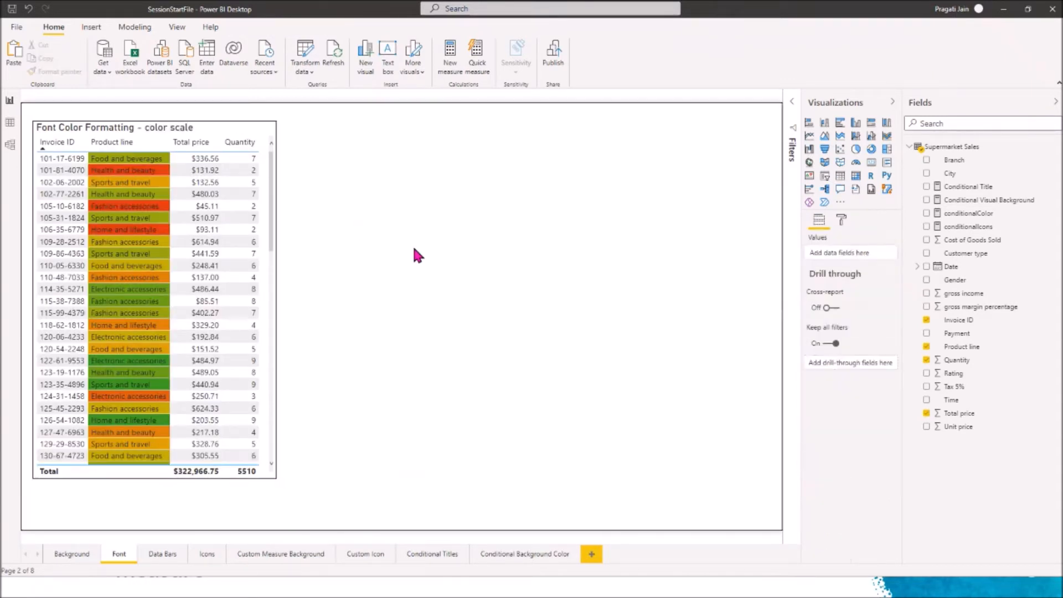
# Step: Turn off the background color conditional formatting of Product line in the Font page's table
pyautogui.click(224, 121)
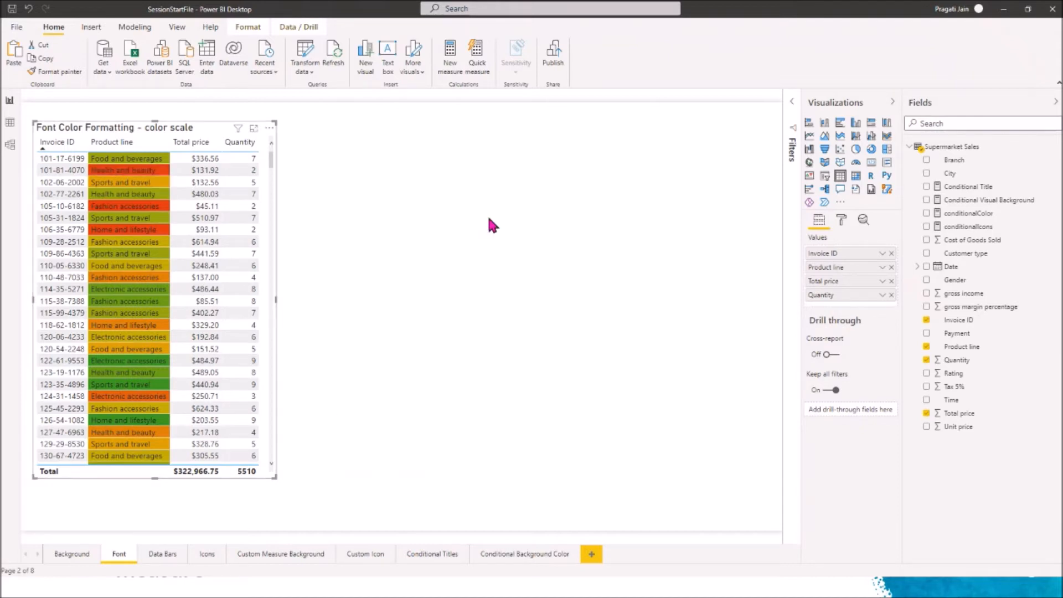
pyautogui.click(841, 220)
pyautogui.click(852, 404)
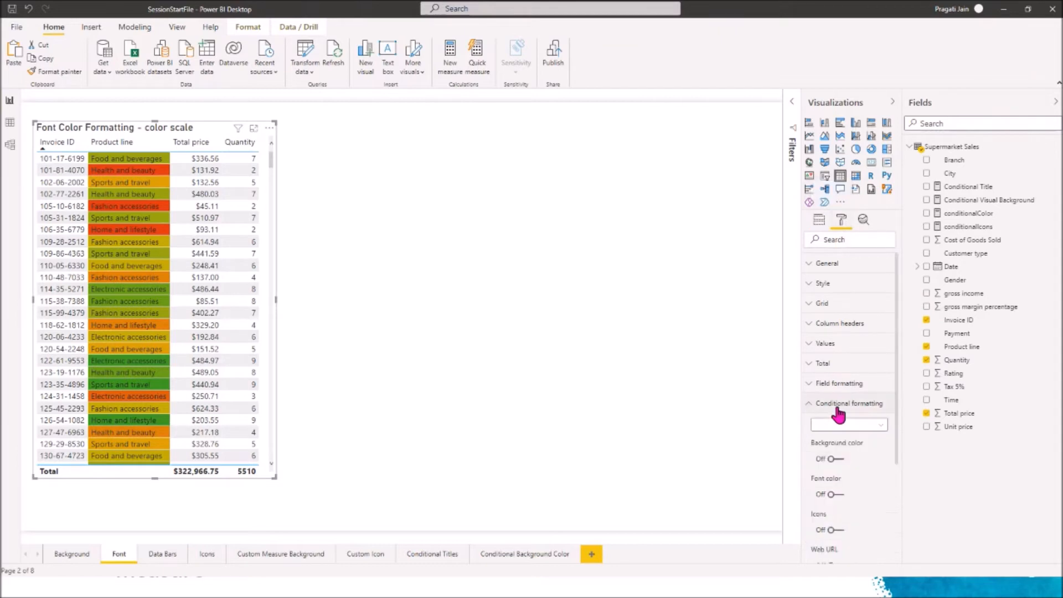
pyautogui.scroll(-3, 866, 467)
pyautogui.click(880, 313)
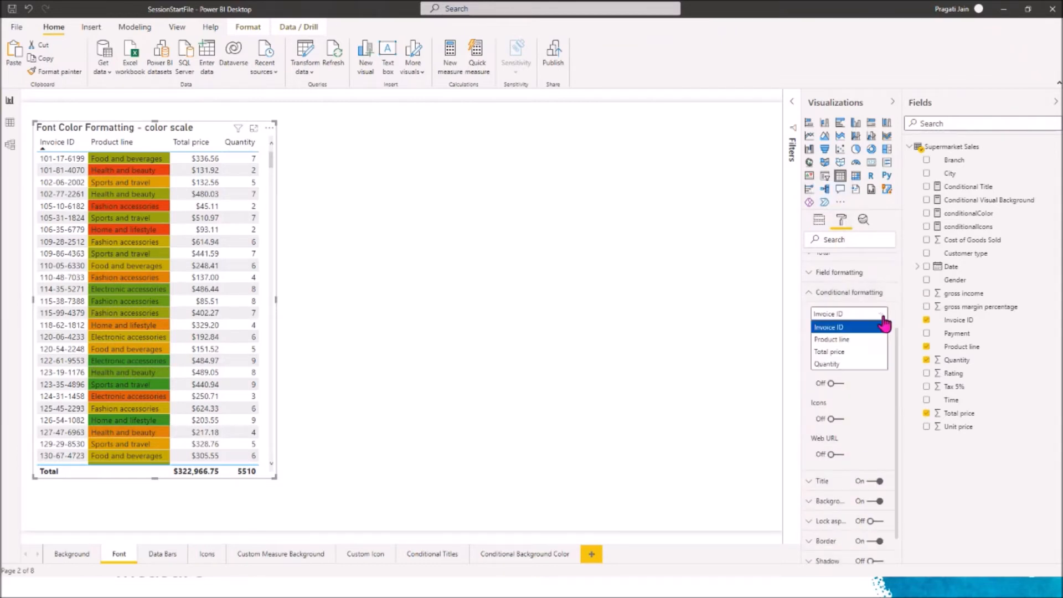
pyautogui.click(831, 338)
pyautogui.click(835, 347)
pyautogui.click(839, 349)
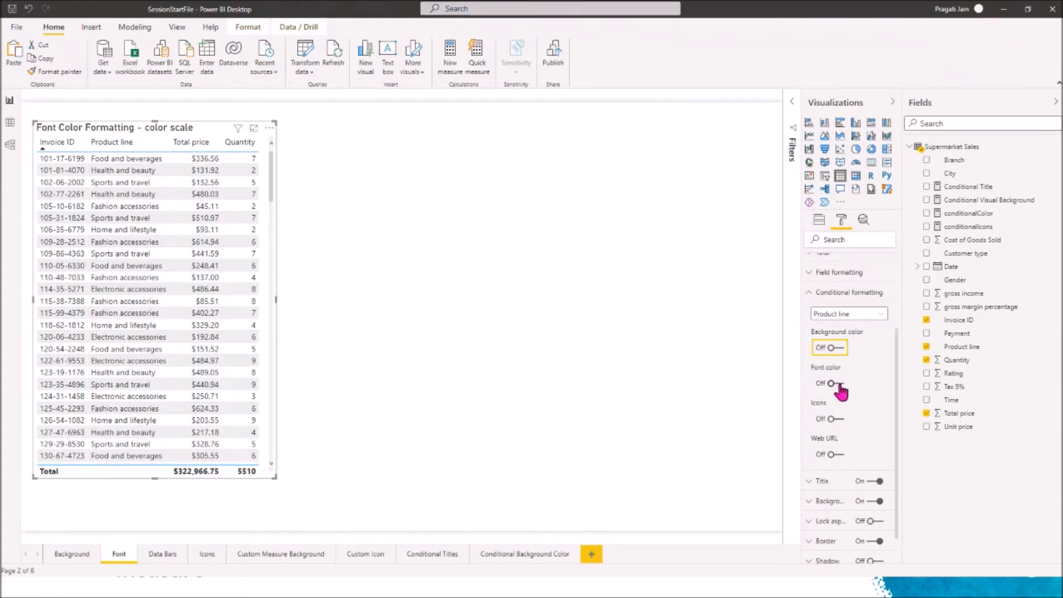
# Step: Turn on Product line's font color formatting by color scale, based on the Total price field
pyautogui.click(837, 384)
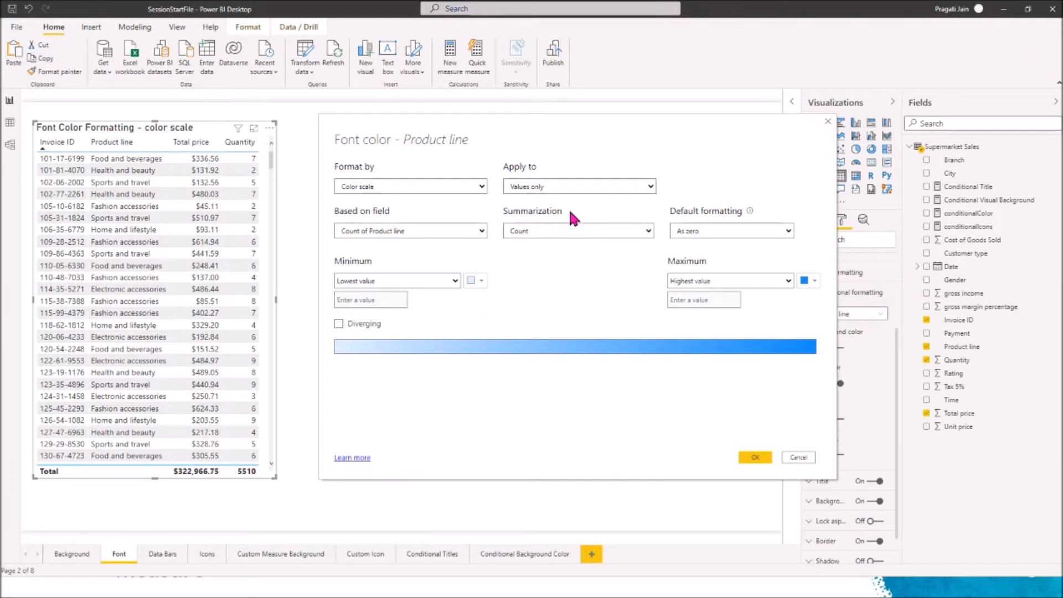
pyautogui.click(482, 188)
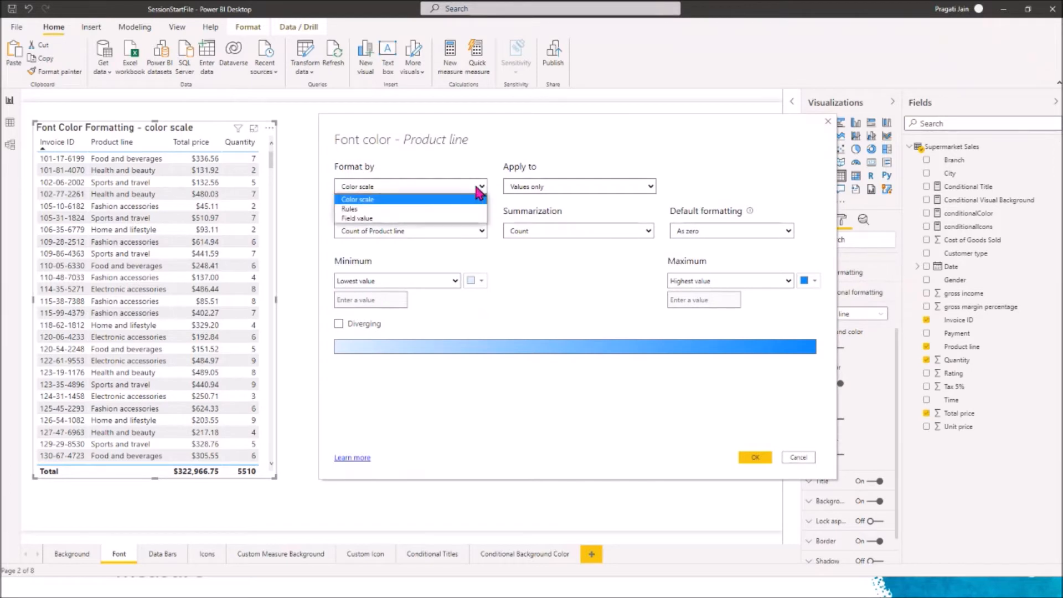
pyautogui.click(435, 200)
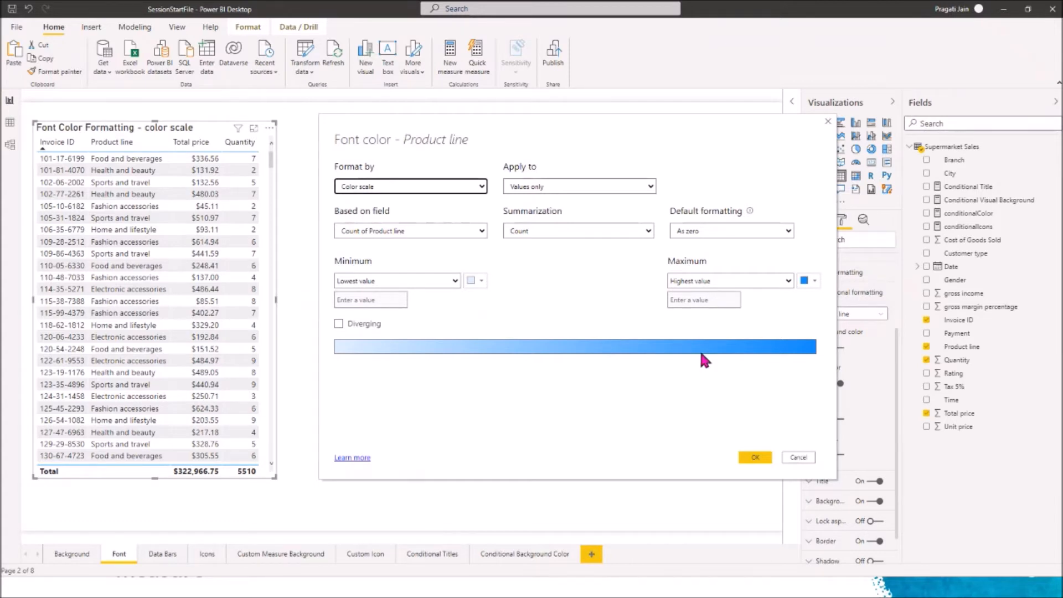
pyautogui.click(481, 232)
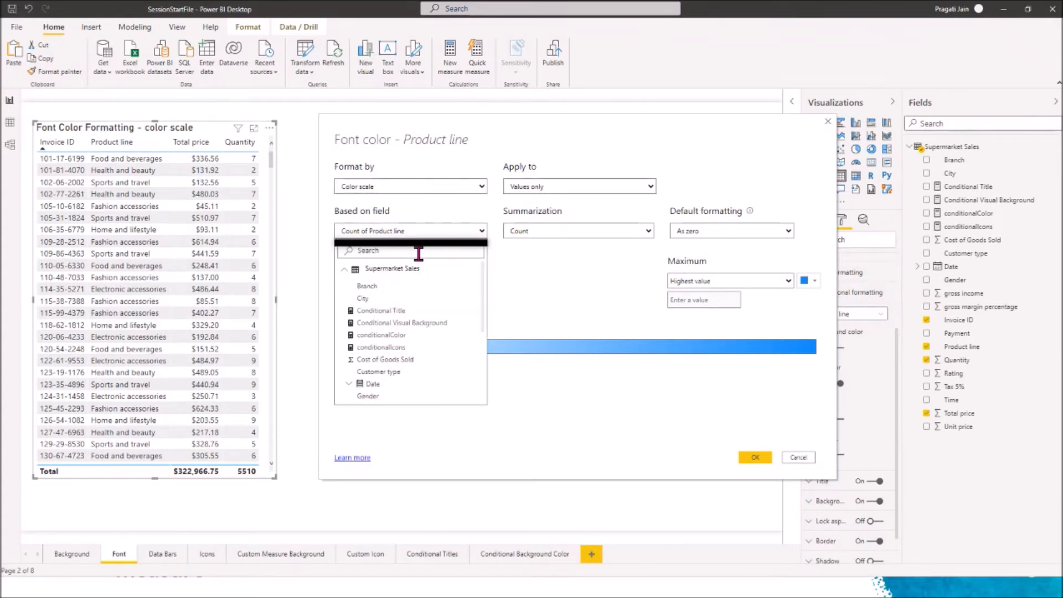
pyautogui.write('total price')
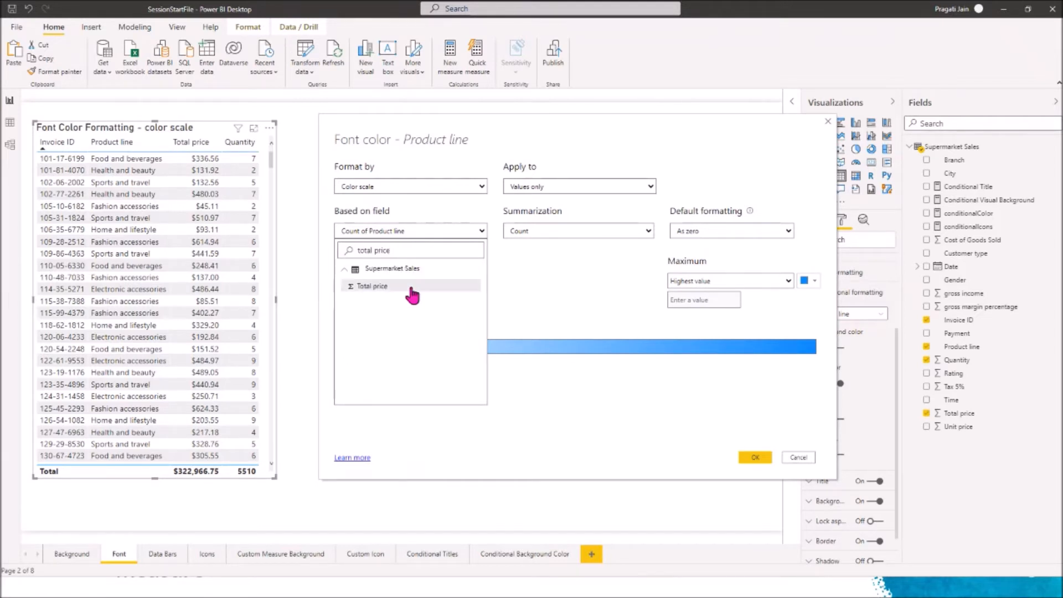
pyautogui.click(376, 286)
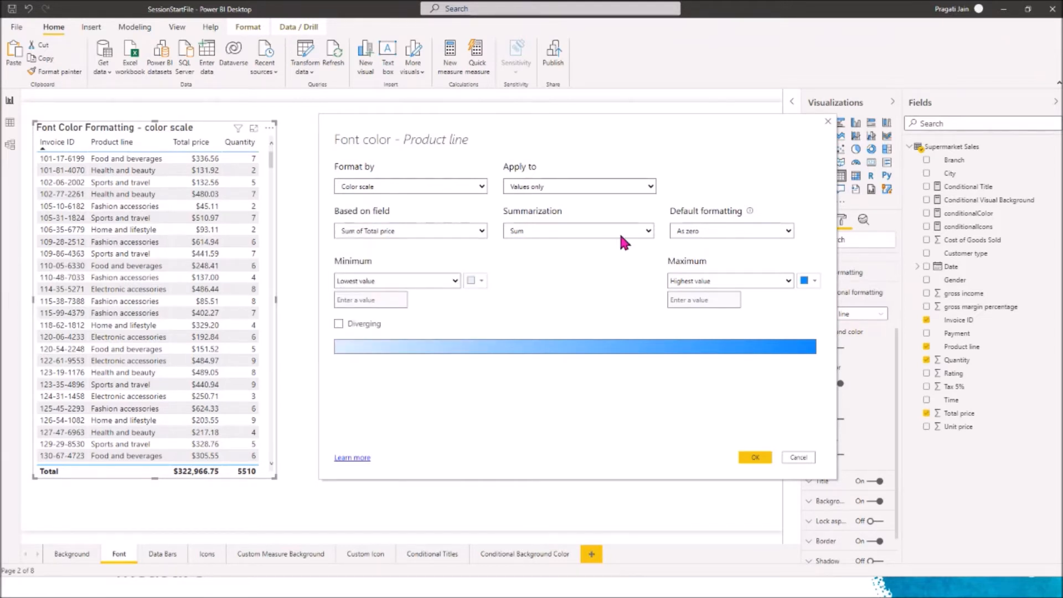
# Step: Keep Sum as the summarization, make the font color scale diverging and apply it
pyautogui.click(648, 231)
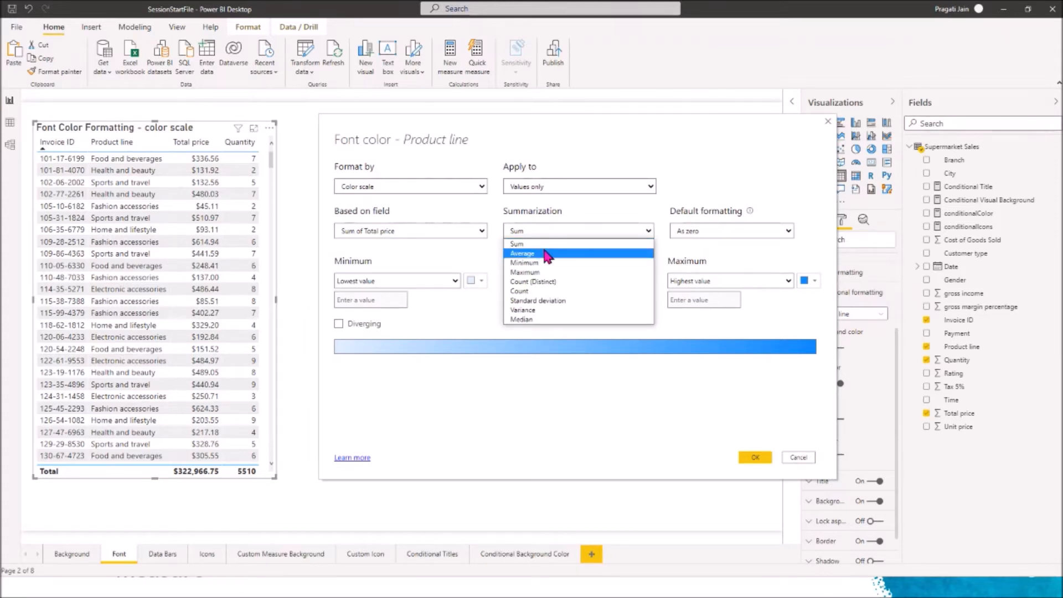
pyautogui.click(693, 241)
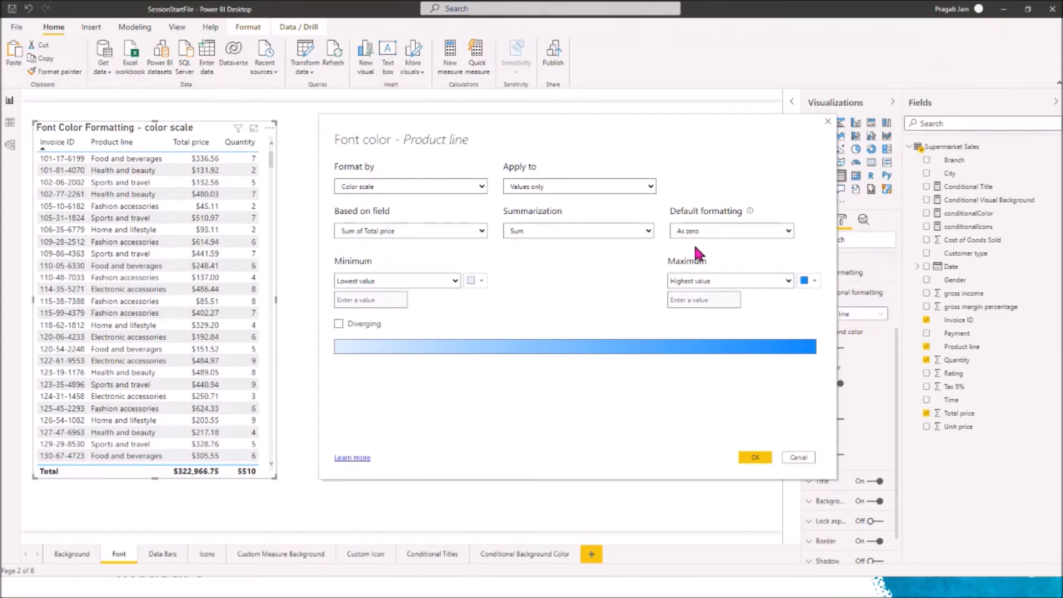
pyautogui.click(338, 323)
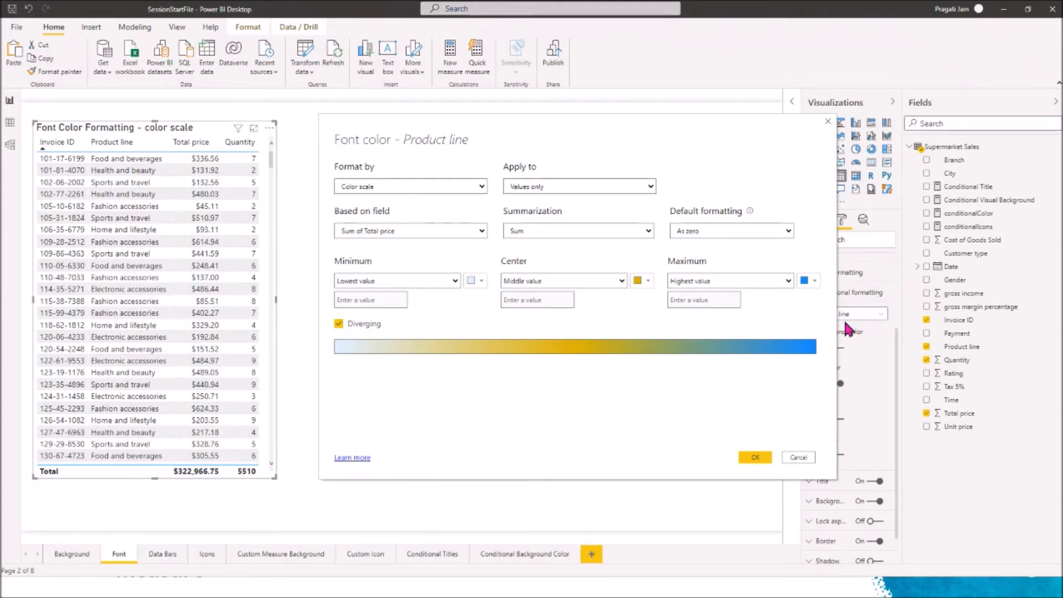
pyautogui.click(745, 460)
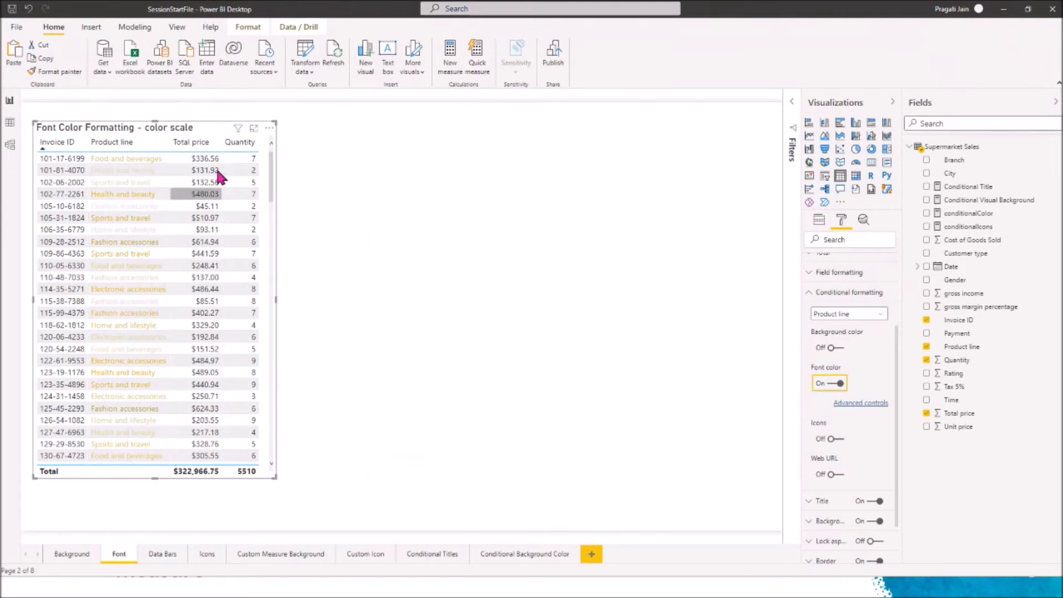
# Step: Show the color scale table in focus mode and look through the Product line font colors
pyautogui.click(253, 129)
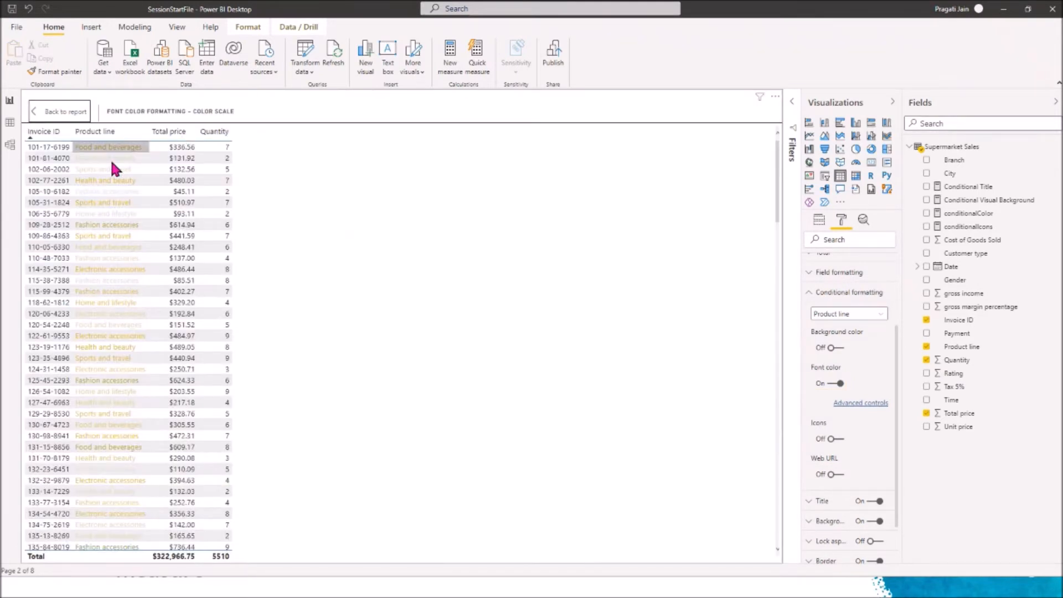
pyautogui.scroll(-3, 95, 361)
pyautogui.scroll(3, 94, 351)
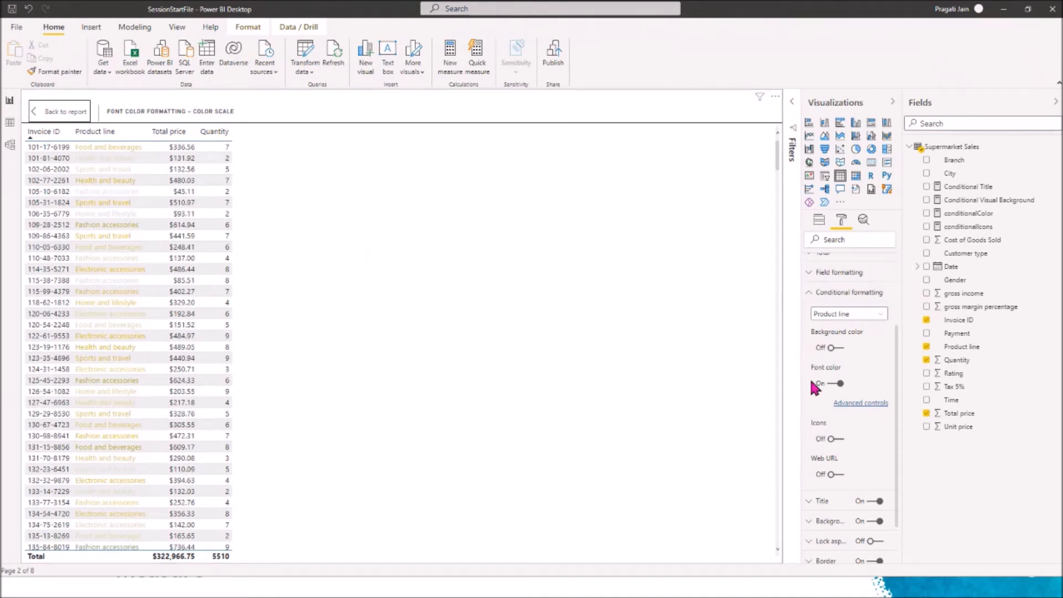
# Step: Set Product line's font color scale to dark blue for the minimum, purple for the center and dark orange for the maximum
pyautogui.click(862, 402)
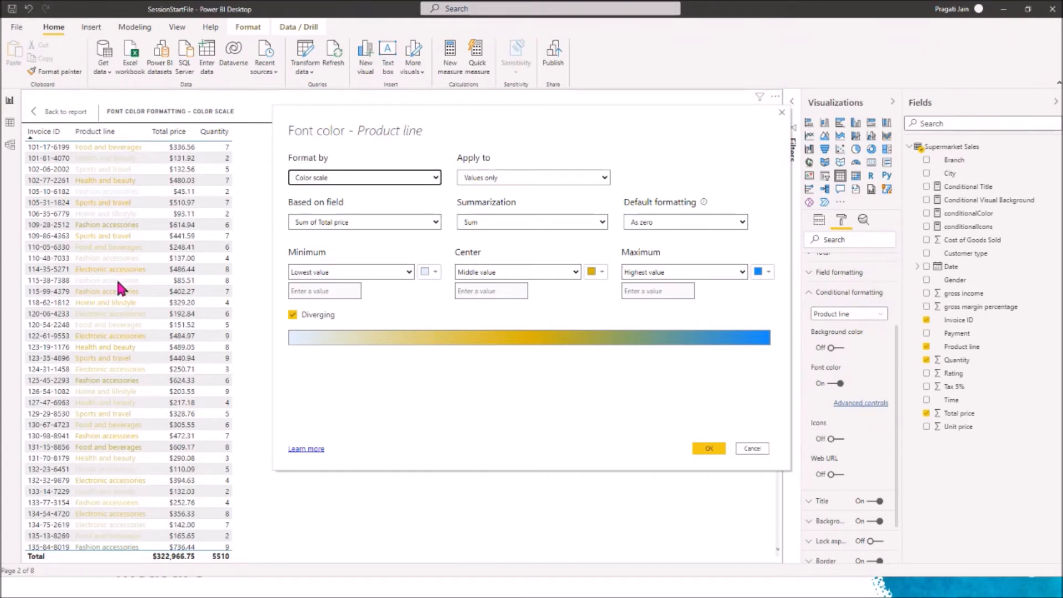
pyautogui.click(431, 272)
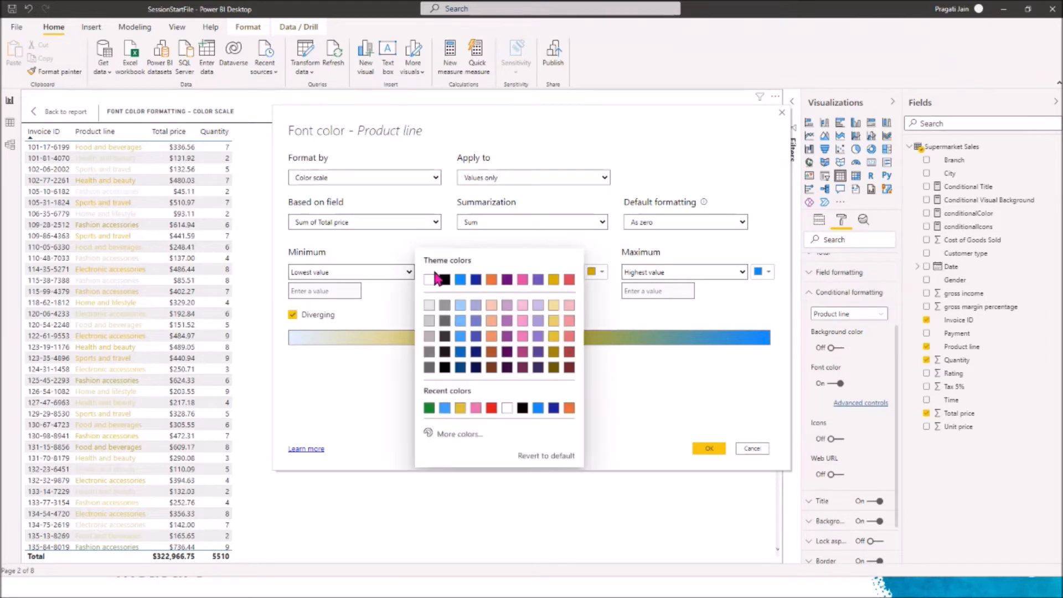
pyautogui.click(464, 352)
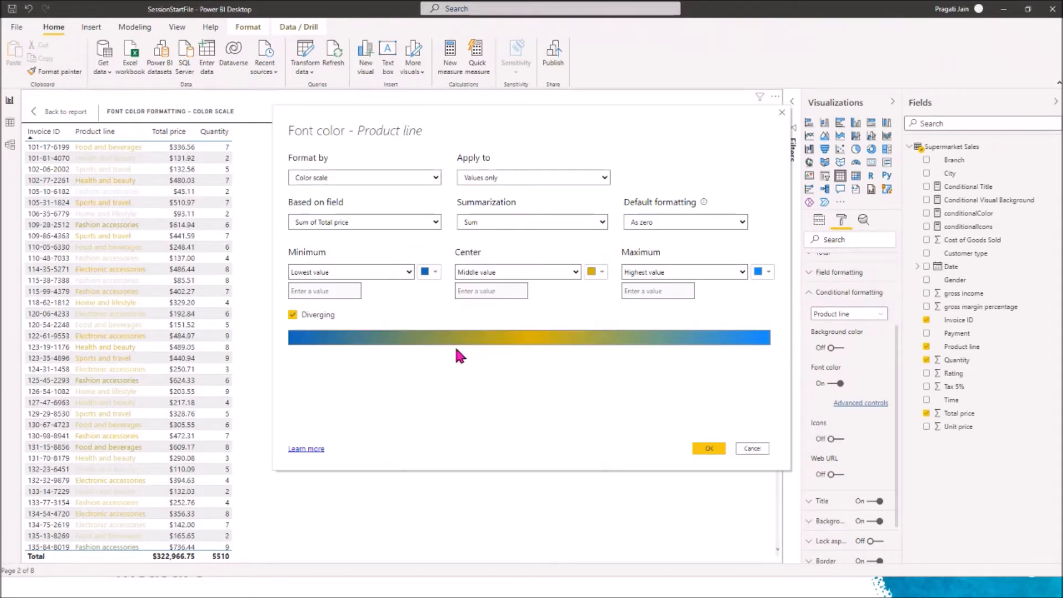
pyautogui.click(596, 272)
pyautogui.click(674, 337)
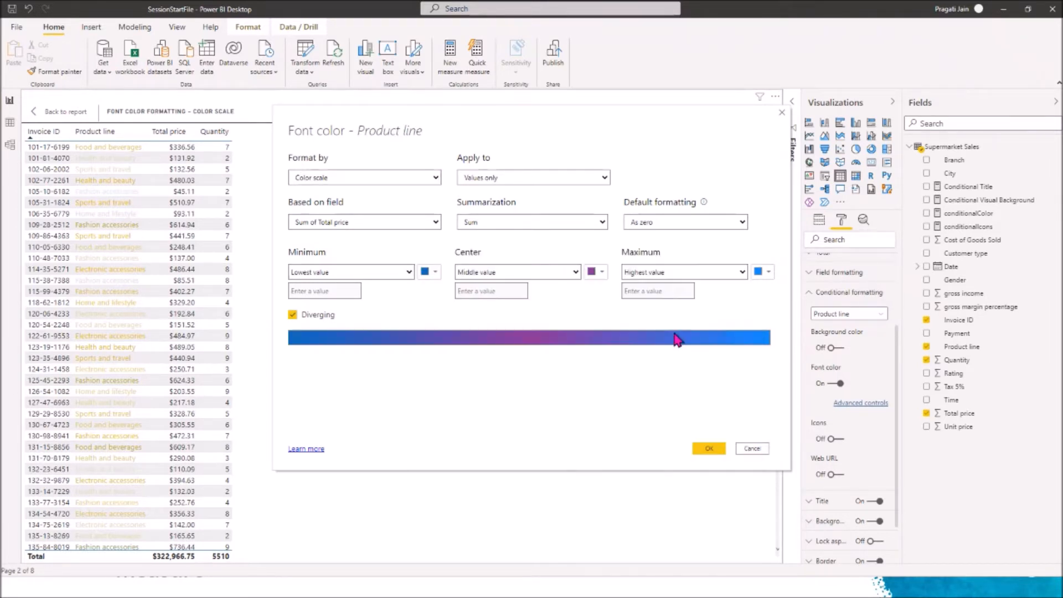
pyautogui.click(768, 272)
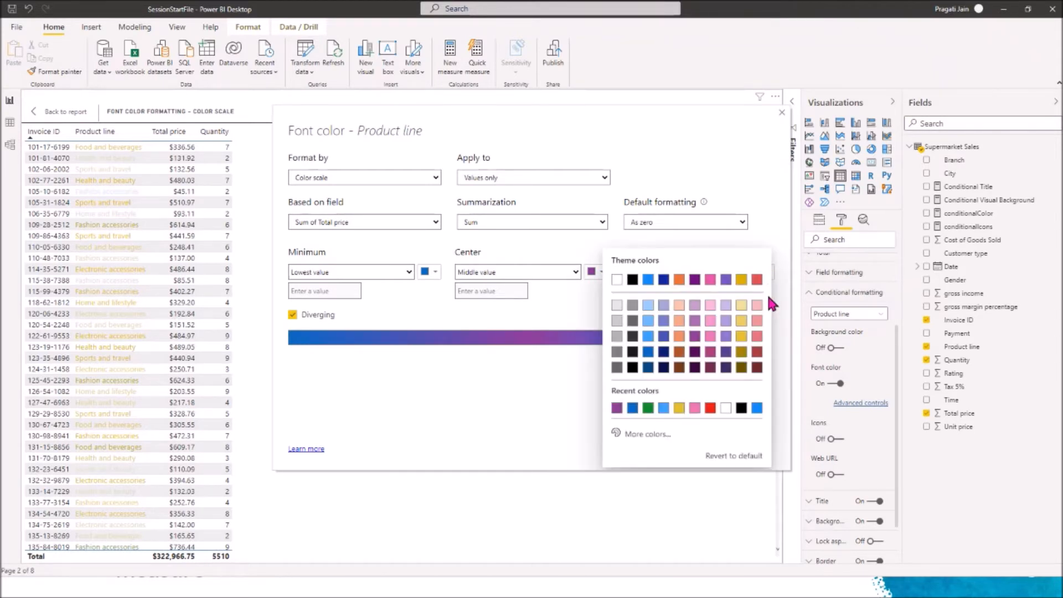
pyautogui.click(677, 354)
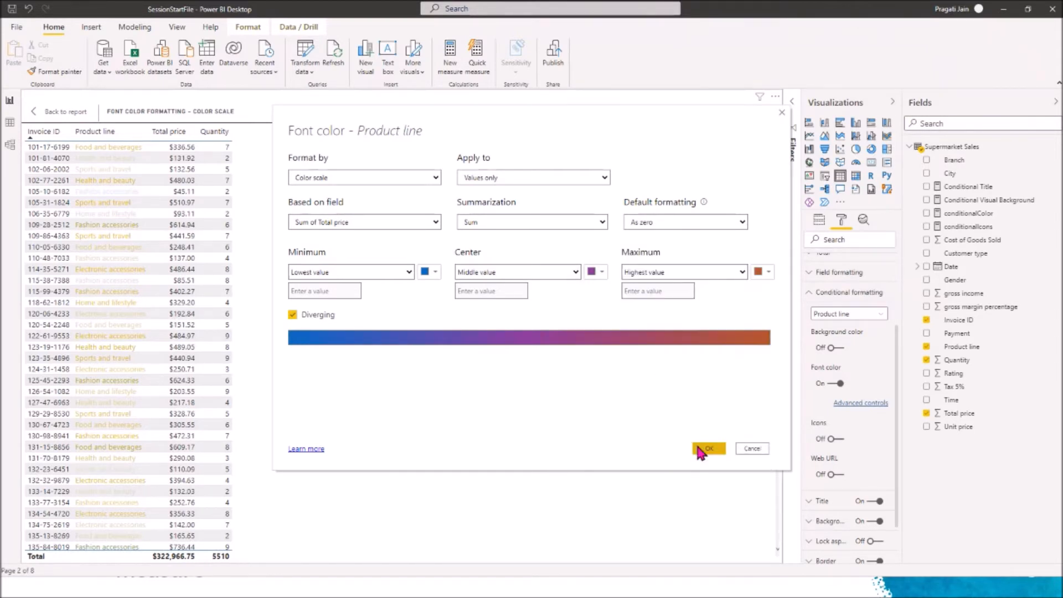
pyautogui.click(705, 450)
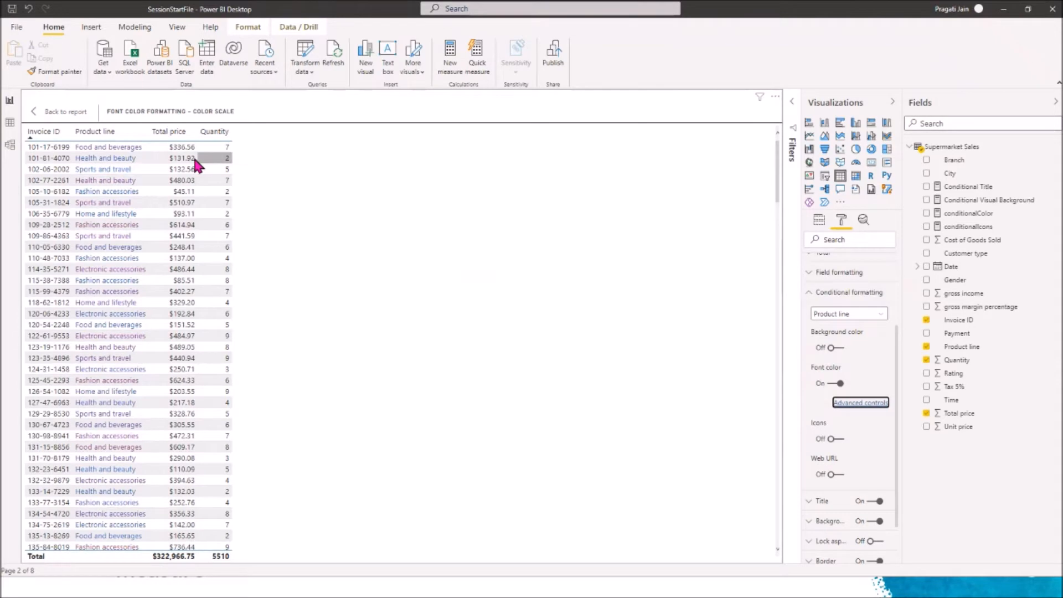
pyautogui.scroll(-5, 104, 241)
pyautogui.scroll(5, 104, 243)
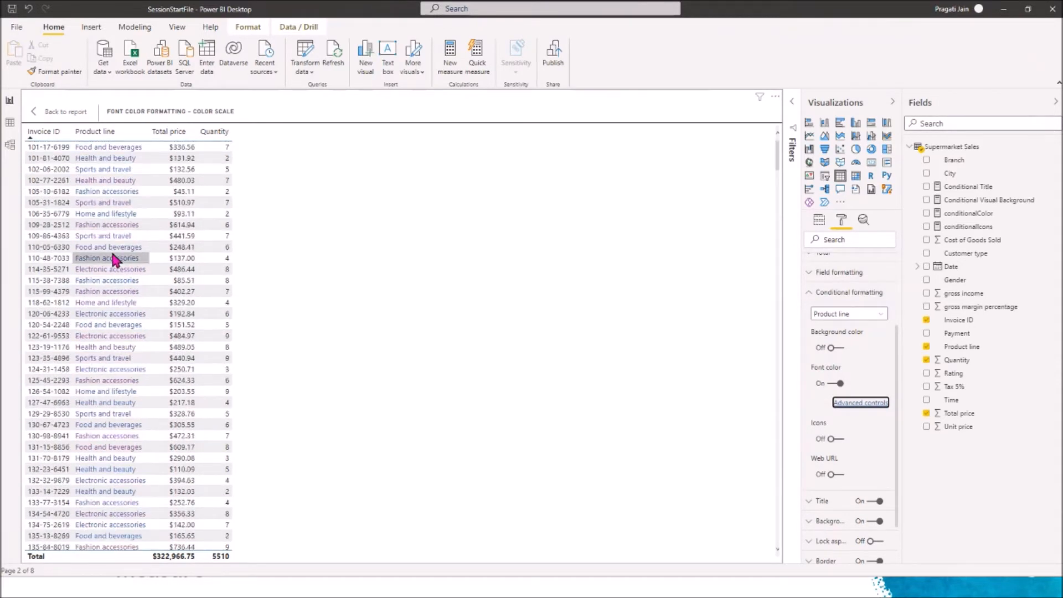
# Step: Change the center color of Product line's font color scale to green and return from focus mode to the report
pyautogui.click(861, 403)
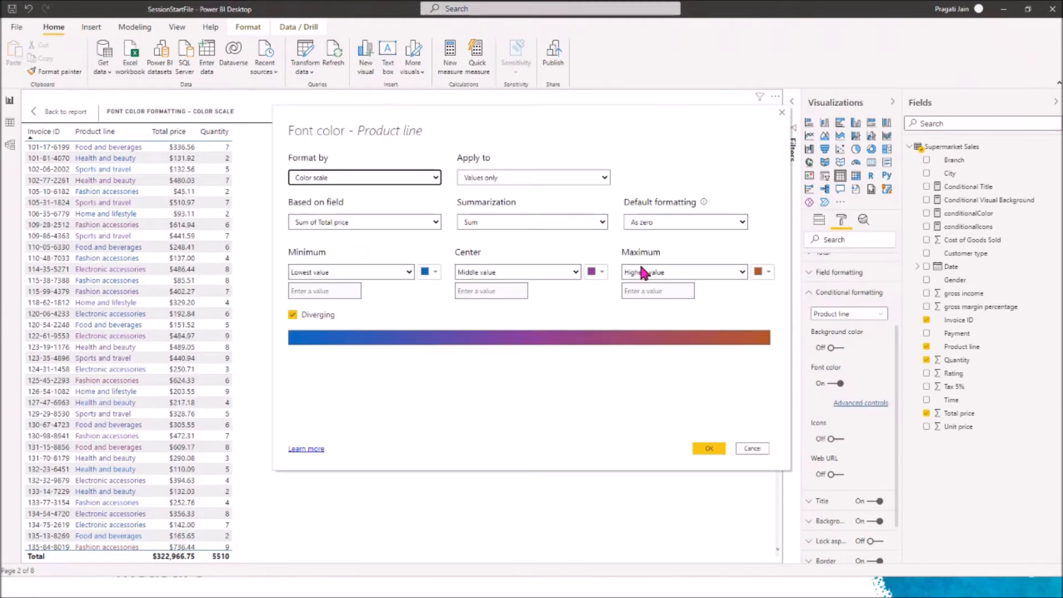
pyautogui.click(601, 271)
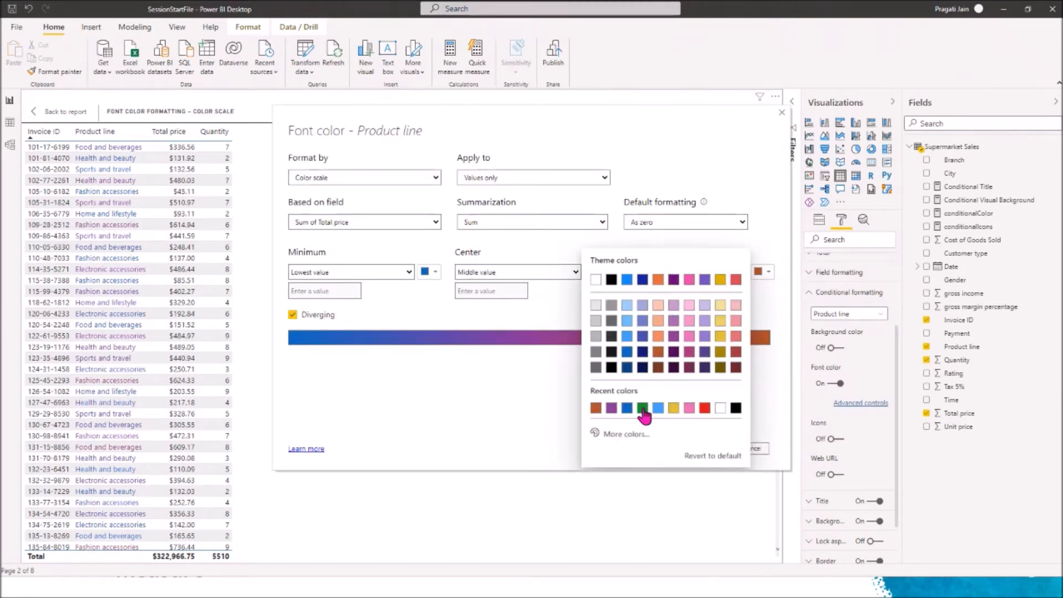
pyautogui.click(642, 408)
pyautogui.click(711, 446)
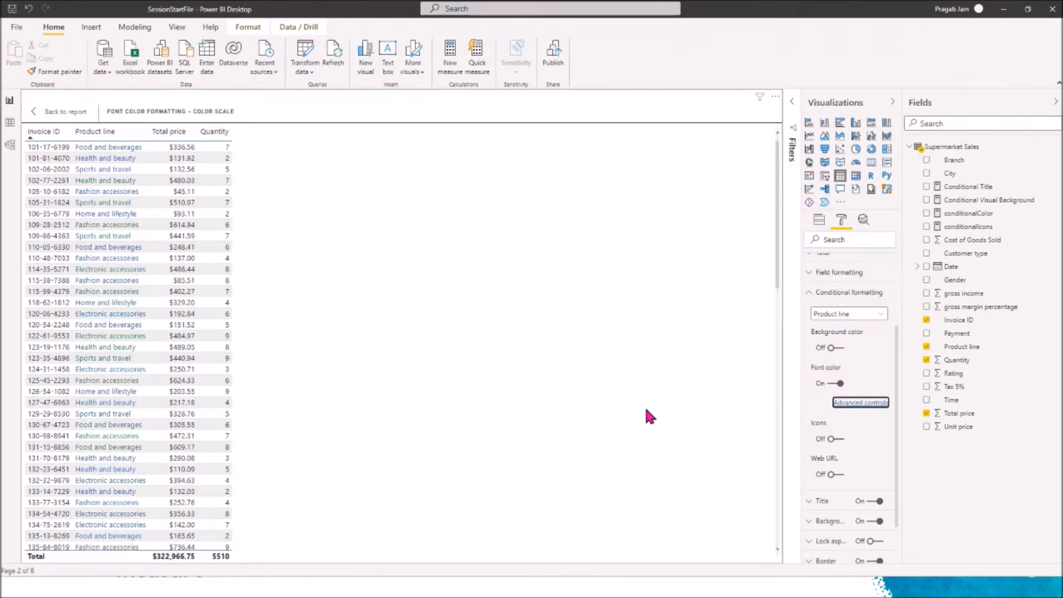
pyautogui.scroll(-1, 145, 282)
pyautogui.scroll(1, 145, 280)
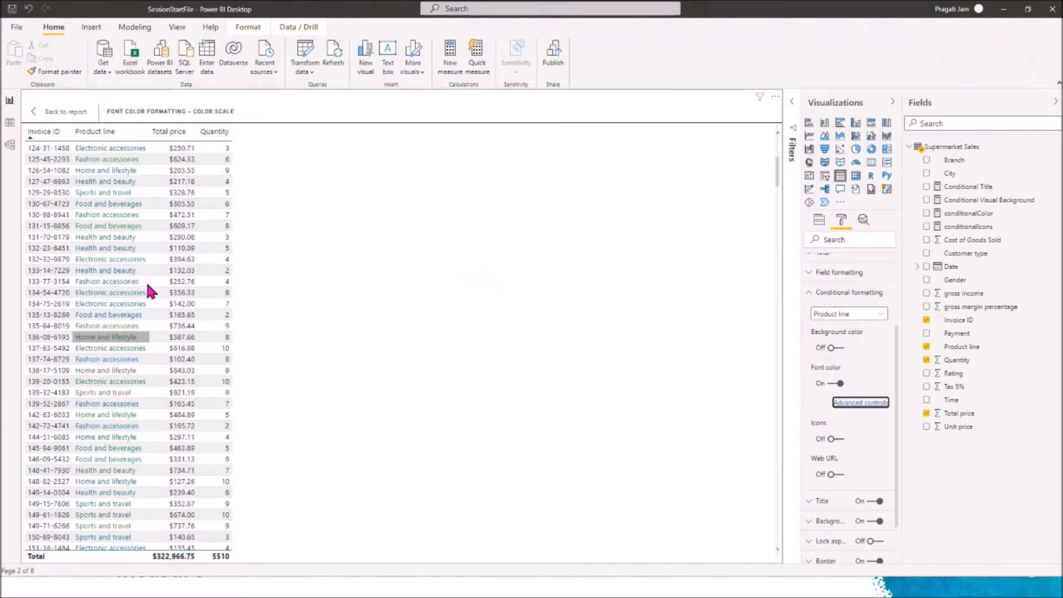
pyautogui.click(56, 114)
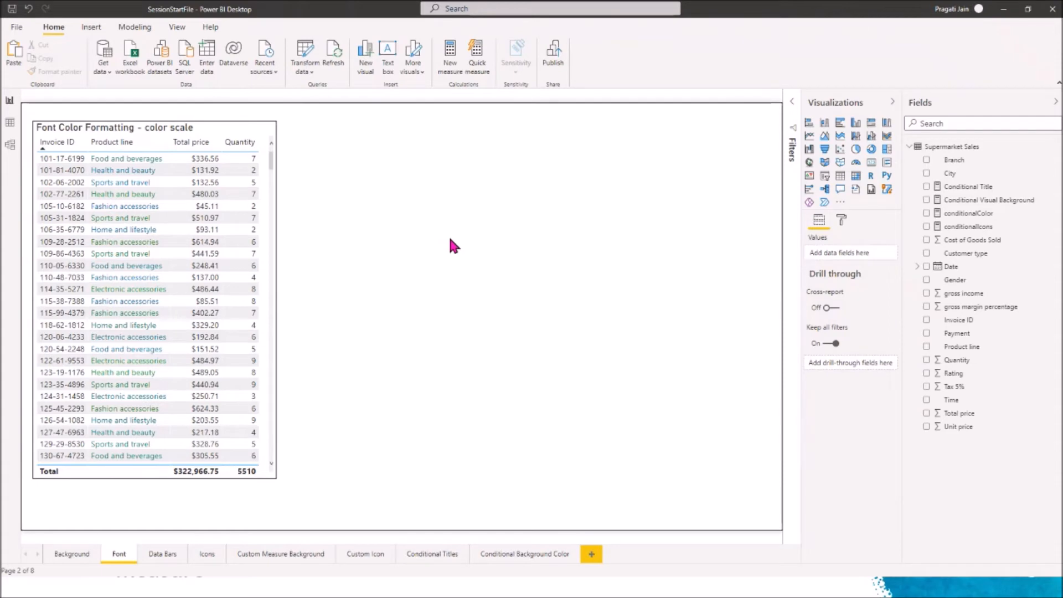
# Step: Duplicate the color scale table on the Font page and place the copy beside the original, aligned with its upper edge
pyautogui.click(206, 134)
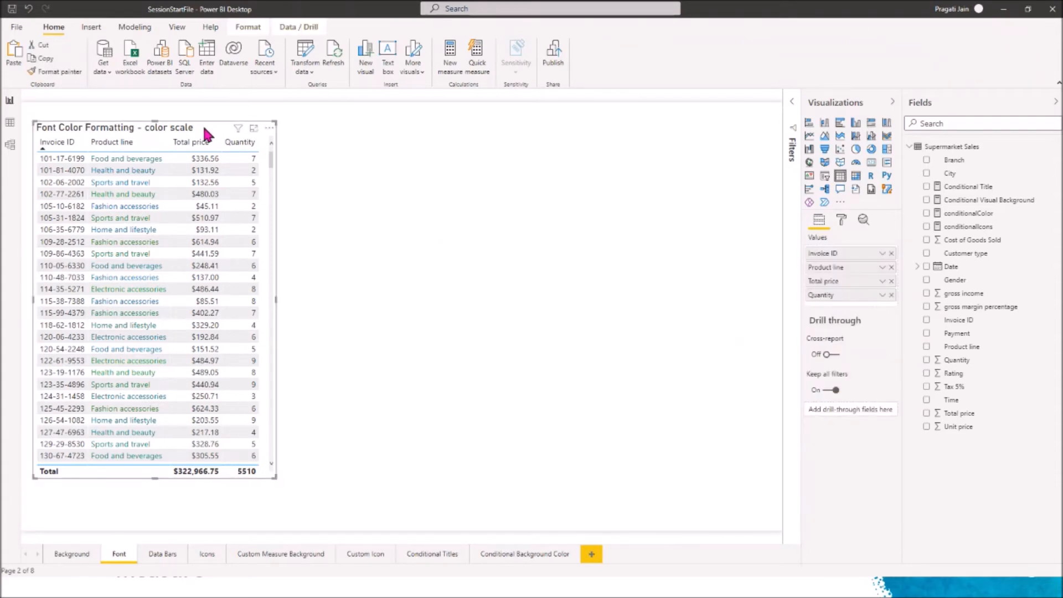
pyautogui.hotkey('ctrl', 'c')
pyautogui.hotkey('ctrl', 'v')
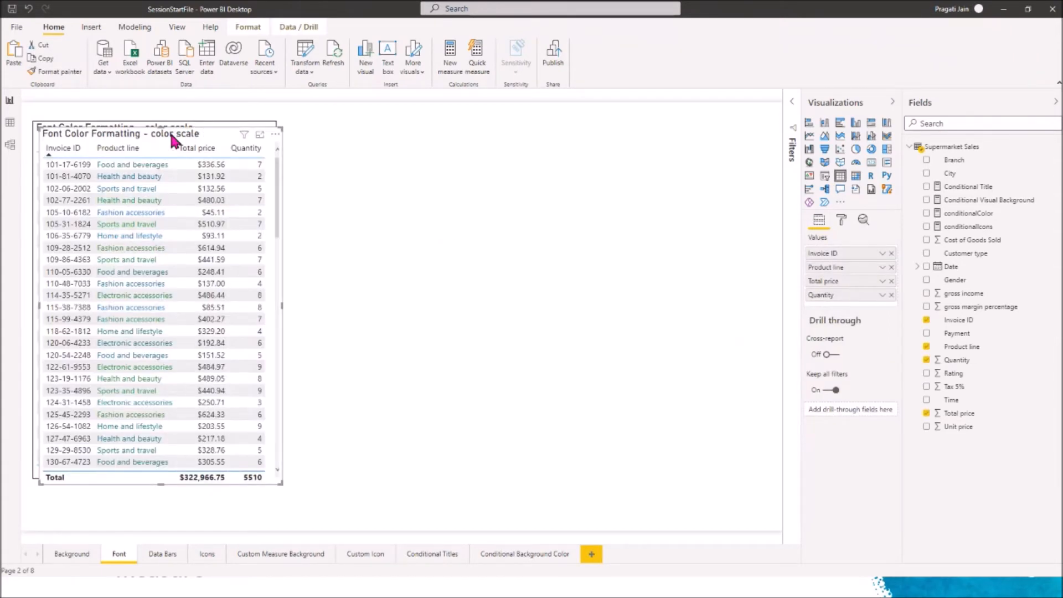
pyautogui.moveTo(169, 131); pyautogui.dragTo(440, 125)
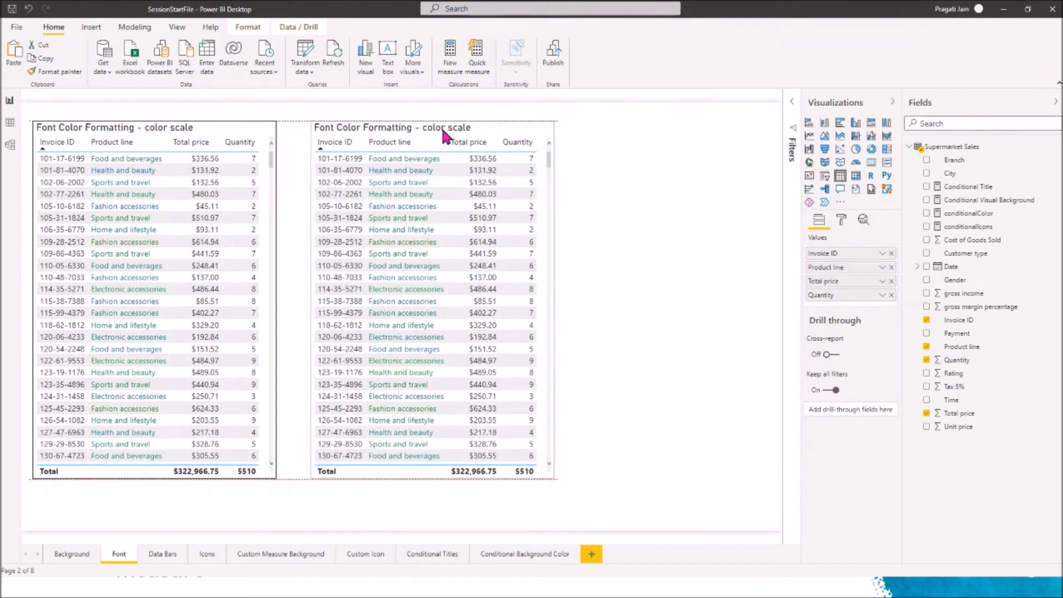
# Step: Change the title of the copied table to "Font Color Formatting - Rules"
pyautogui.click(841, 219)
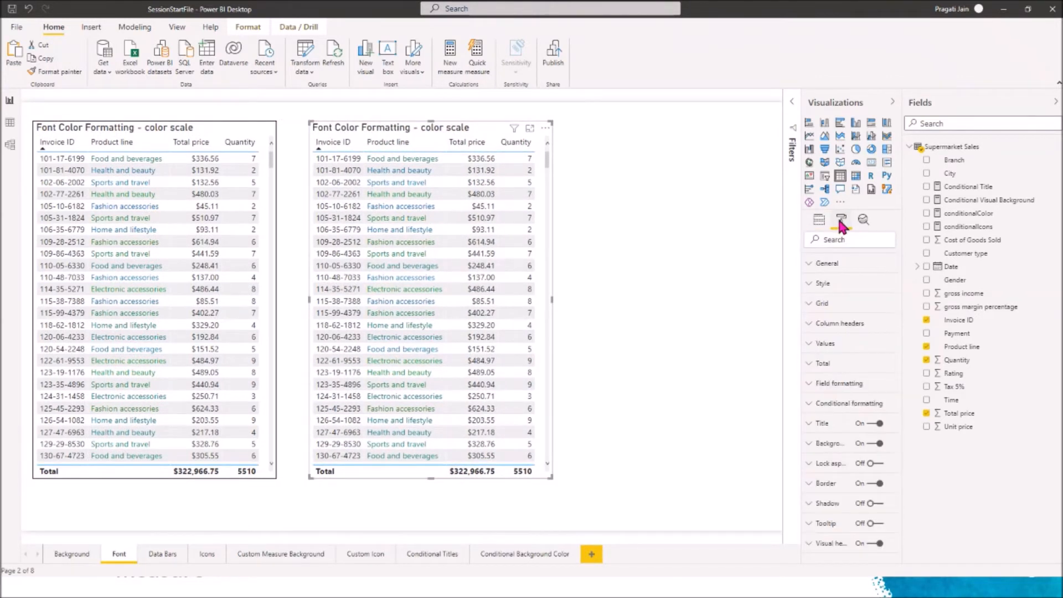
pyautogui.click(827, 423)
pyautogui.click(862, 456)
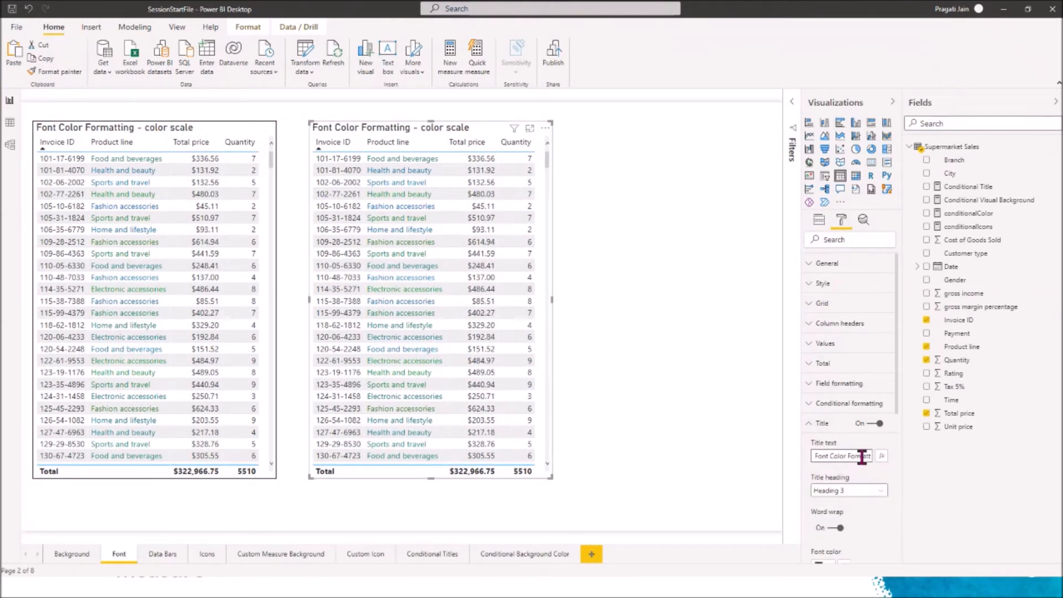
pyautogui.press('Right')
pyautogui.press('Right')
pyautogui.press('Right')
pyautogui.press('Right')
pyautogui.press('Right')
pyautogui.press('Right')
pyautogui.press('Right')
pyautogui.press('Right')
pyautogui.press('Right')
pyautogui.press('Right')
pyautogui.press('Right')
pyautogui.press('Right')
pyautogui.press('Right')
pyautogui.press('Right')
pyautogui.press('Right')
pyautogui.press('Right')
pyautogui.press('Right')
pyautogui.press('Right')
pyautogui.press('Right')
pyautogui.press('Right')
pyautogui.press('BackSpace')
pyautogui.press('BackSpace')
pyautogui.press('BackSpace')
pyautogui.press('BackSpace')
pyautogui.press('BackSpace')
pyautogui.press('BackSpace')
pyautogui.press('BackSpace')
pyautogui.press('BackSpace')
pyautogui.press('BackSpace')
pyautogui.press('BackSpace')
pyautogui.press('BackSpace')
pyautogui.write('Rules')
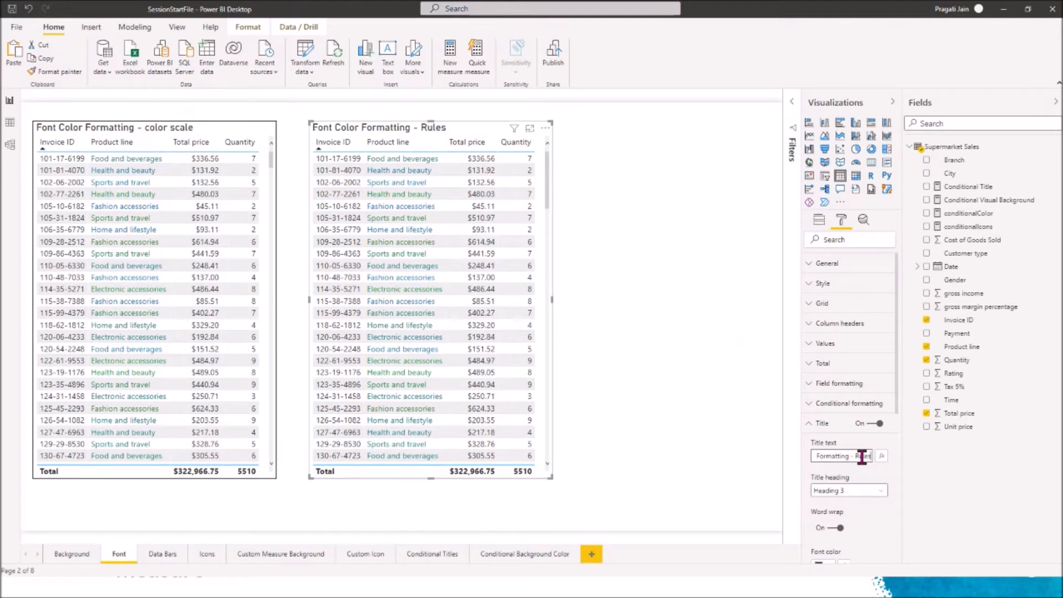
pyautogui.click(803, 436)
pyautogui.click(809, 424)
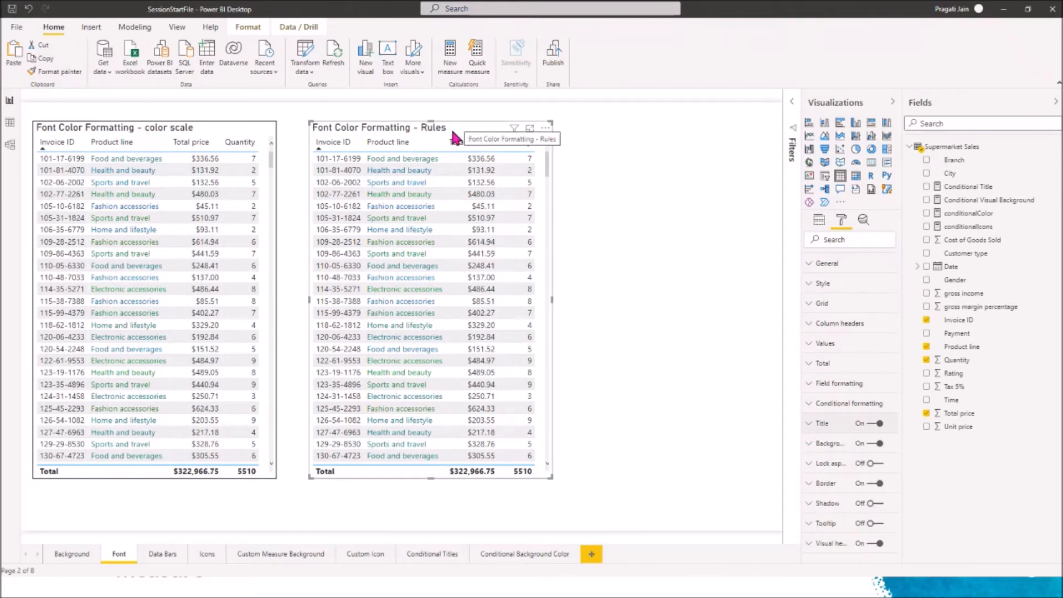
# Step: Open the Product line font color settings for the Rules table and set the formatting style to Rules
pyautogui.click(818, 403)
pyautogui.scroll(-2, 870, 484)
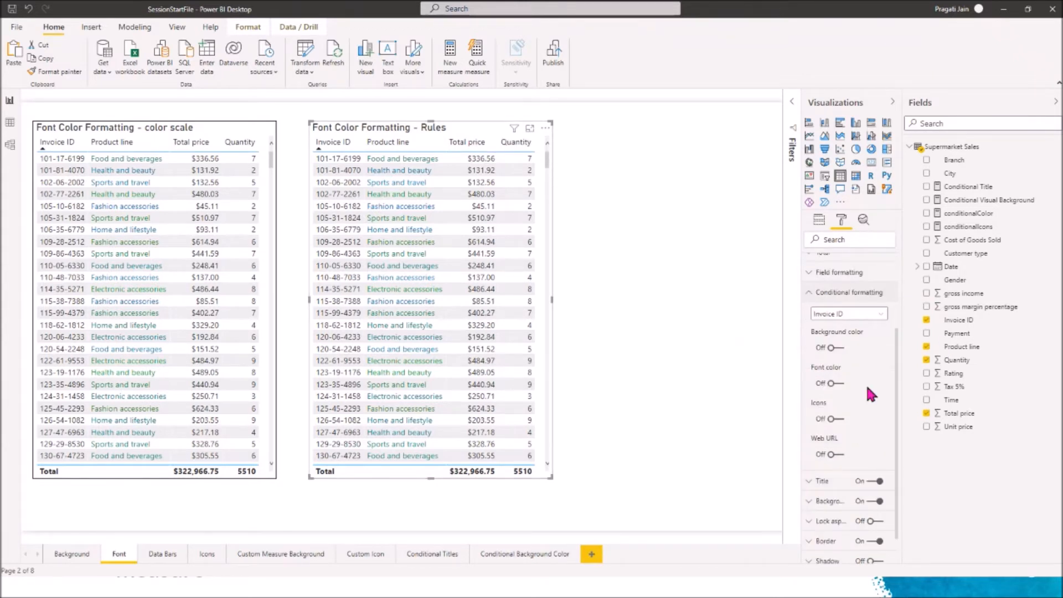
pyautogui.click(881, 314)
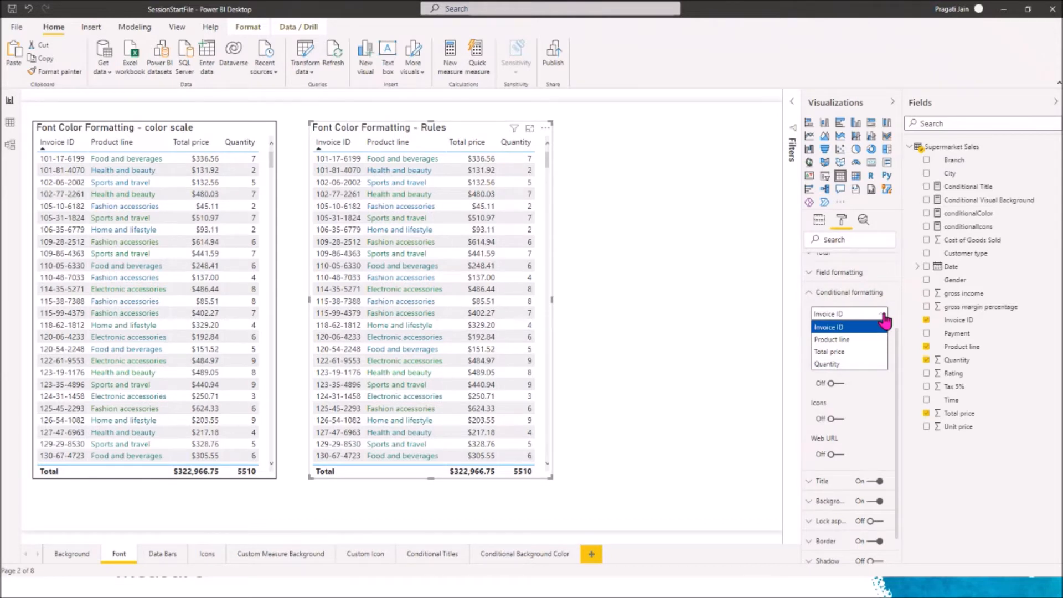
pyautogui.click(857, 337)
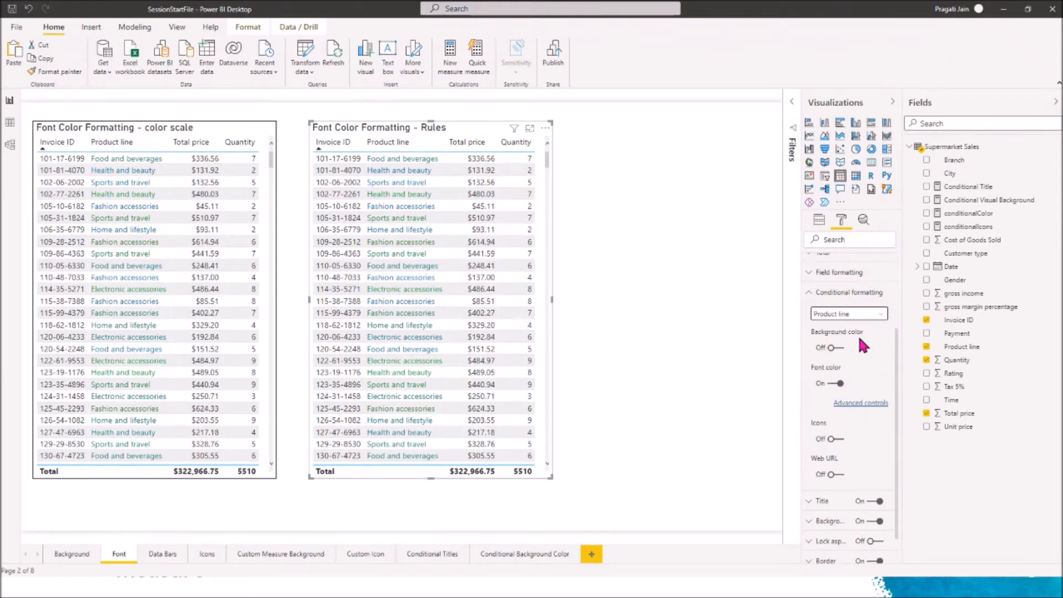
pyautogui.click(856, 402)
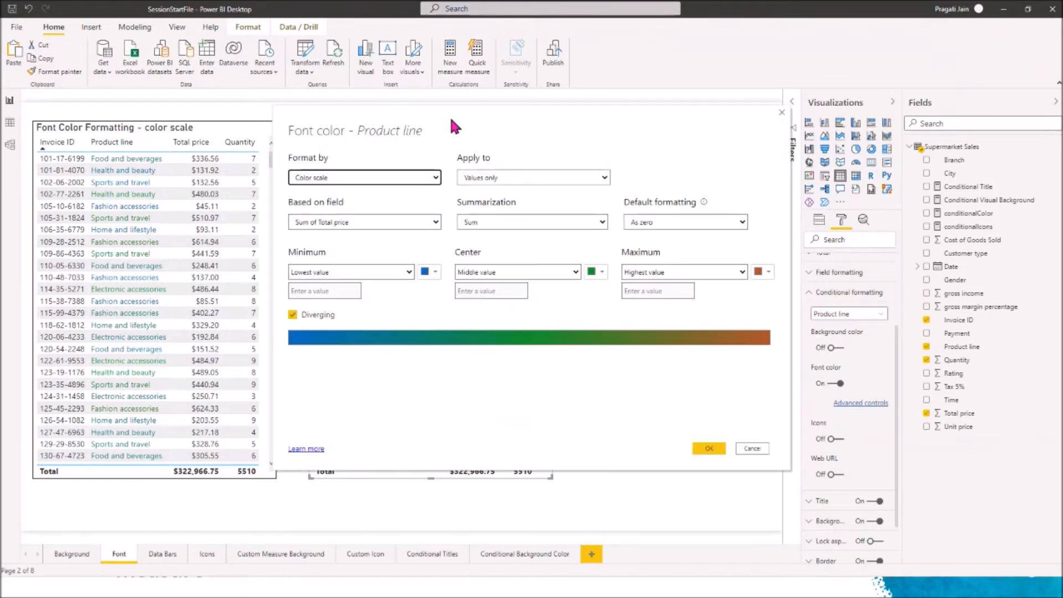
pyautogui.moveTo(449, 113); pyautogui.dragTo(738, 115)
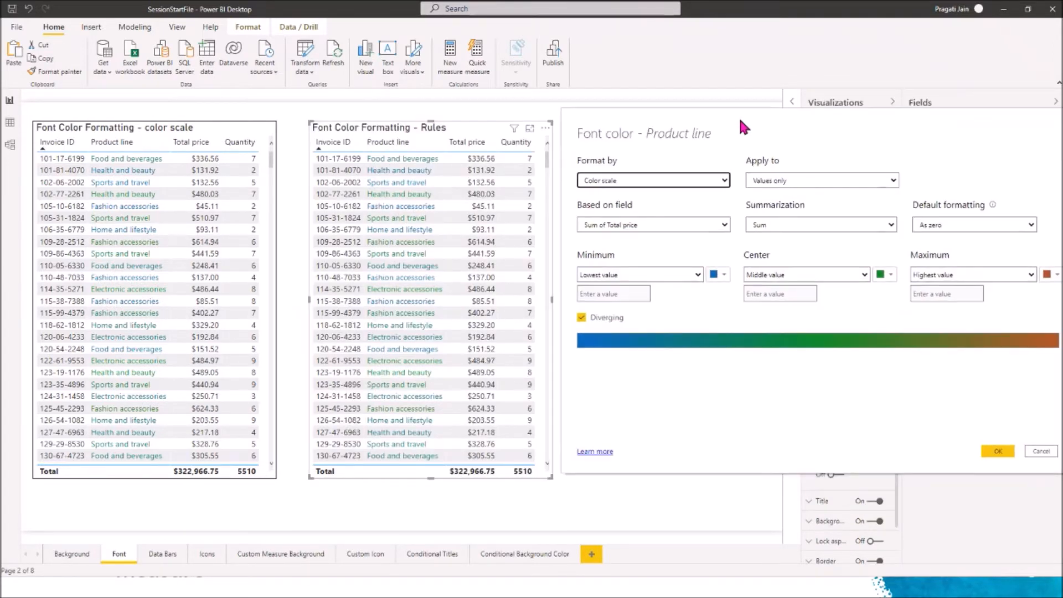
pyautogui.click(722, 181)
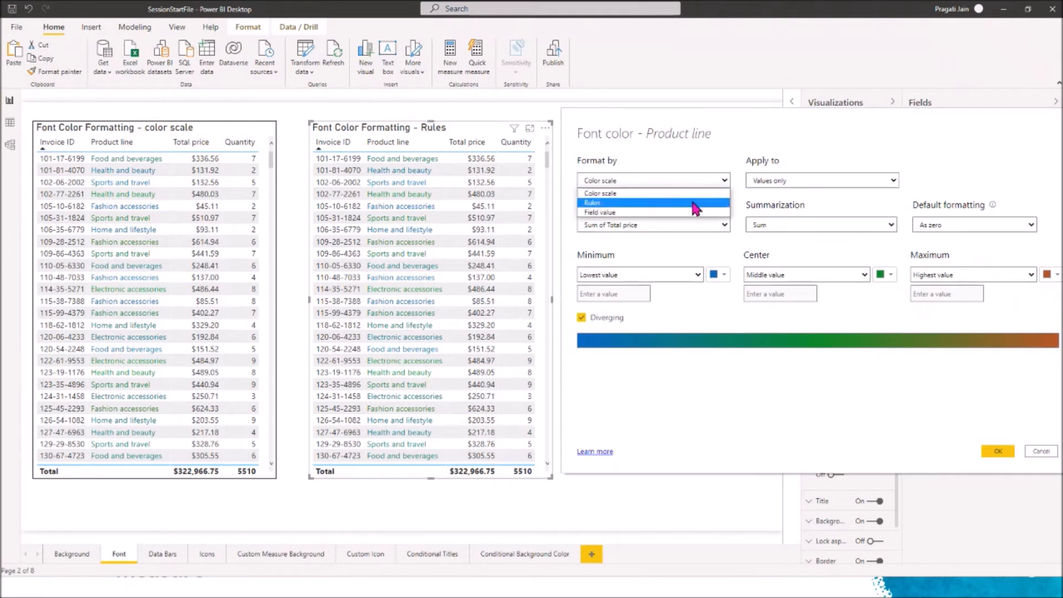
pyautogui.click(693, 201)
pyautogui.click(692, 201)
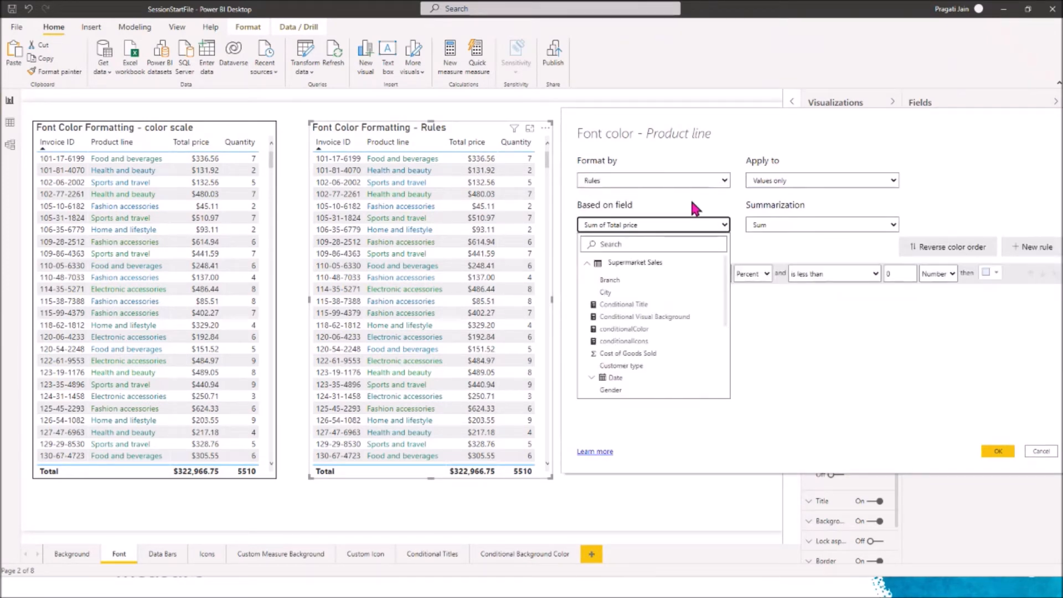
pyautogui.click(691, 201)
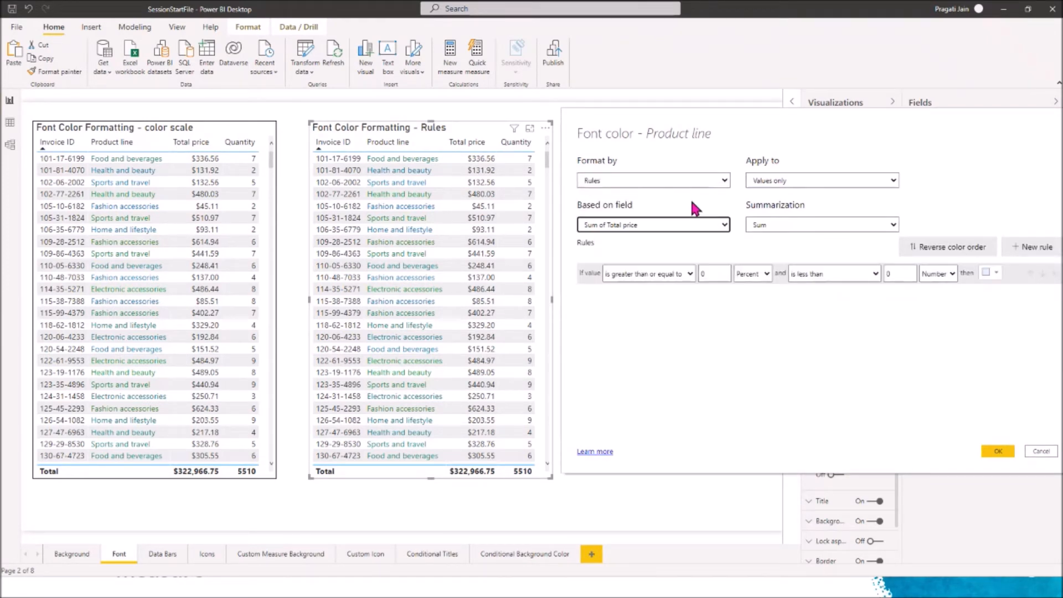
# Step: Base Product line's font color rules on the Quantity field with Sum as the summarization
pyautogui.click(724, 224)
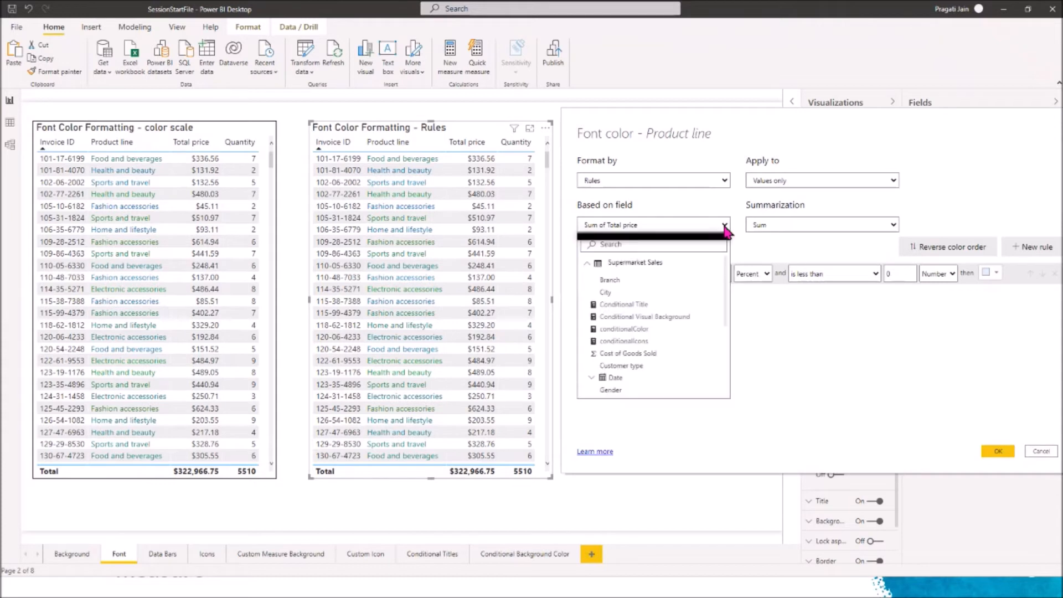
pyautogui.click(705, 244)
pyautogui.write('quantit')
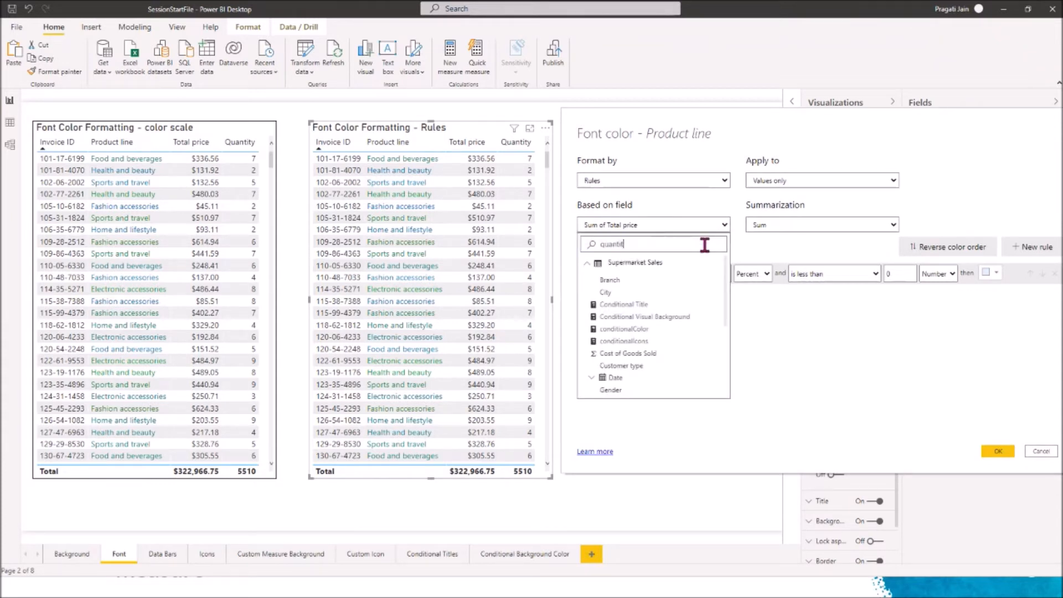
pyautogui.write('y')
pyautogui.click(632, 274)
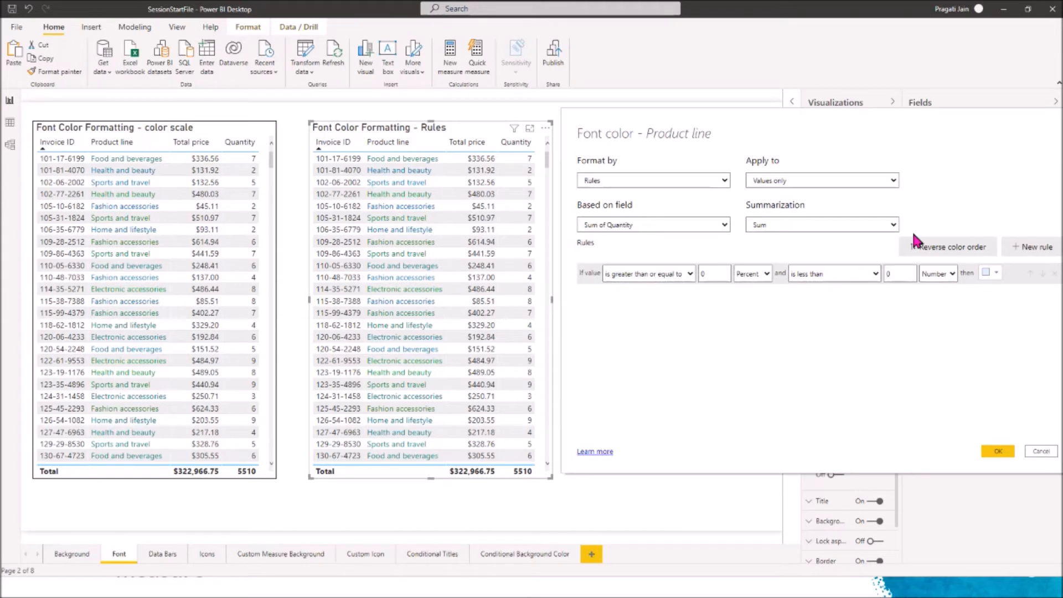
pyautogui.click(892, 227)
pyautogui.click(777, 281)
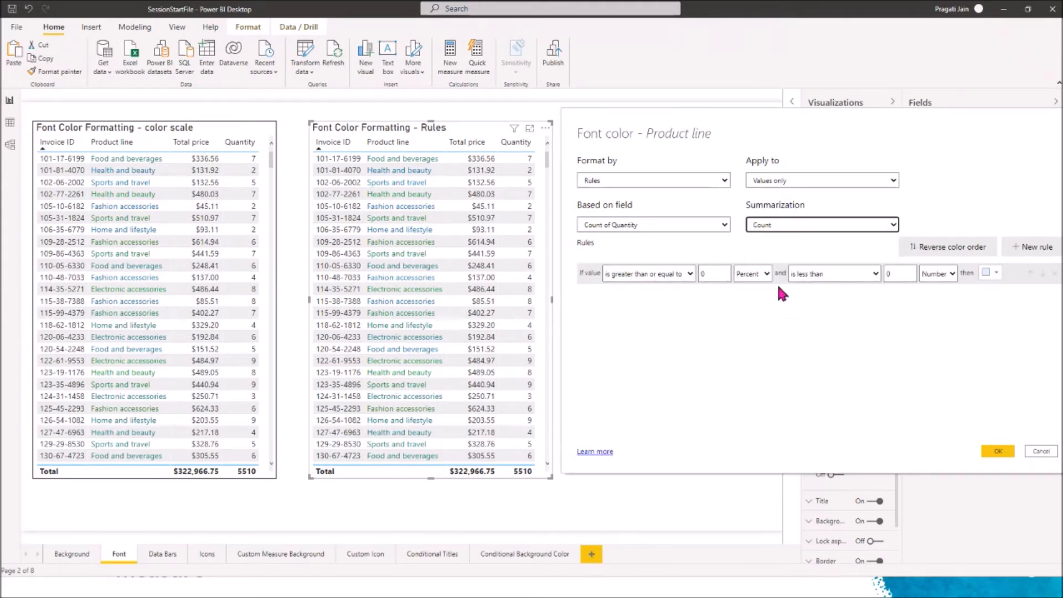
pyautogui.click(892, 225)
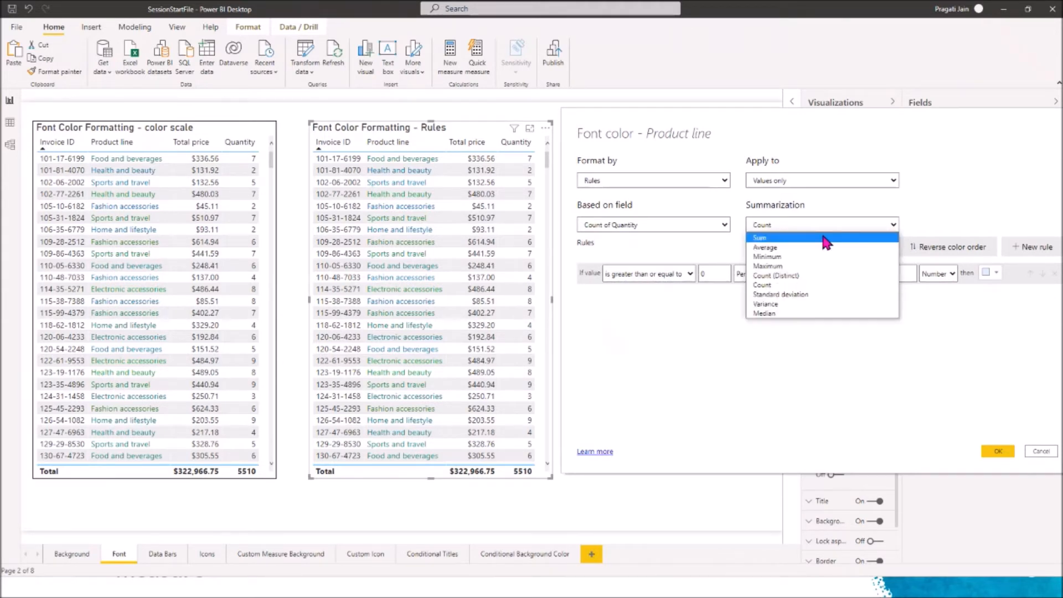
pyautogui.click(775, 237)
# Step: Set the first rule's lower condition to greater than or equal to 1 as a Number
pyautogui.moveTo(861, 115); pyautogui.dragTo(822, 117)
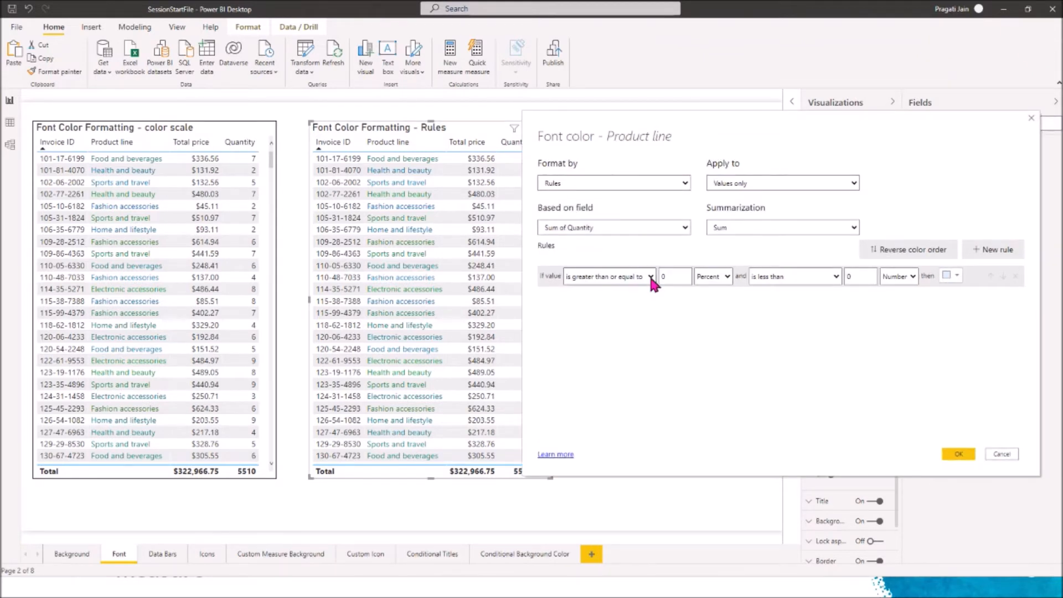
pyautogui.click(669, 275)
pyautogui.press('BackSpace')
pyautogui.write('1')
pyautogui.click(724, 279)
pyautogui.click(714, 301)
# Step: Set the first rule's upper condition to less than or equal to 4 and color it light blue
pyautogui.click(836, 276)
pyautogui.click(808, 301)
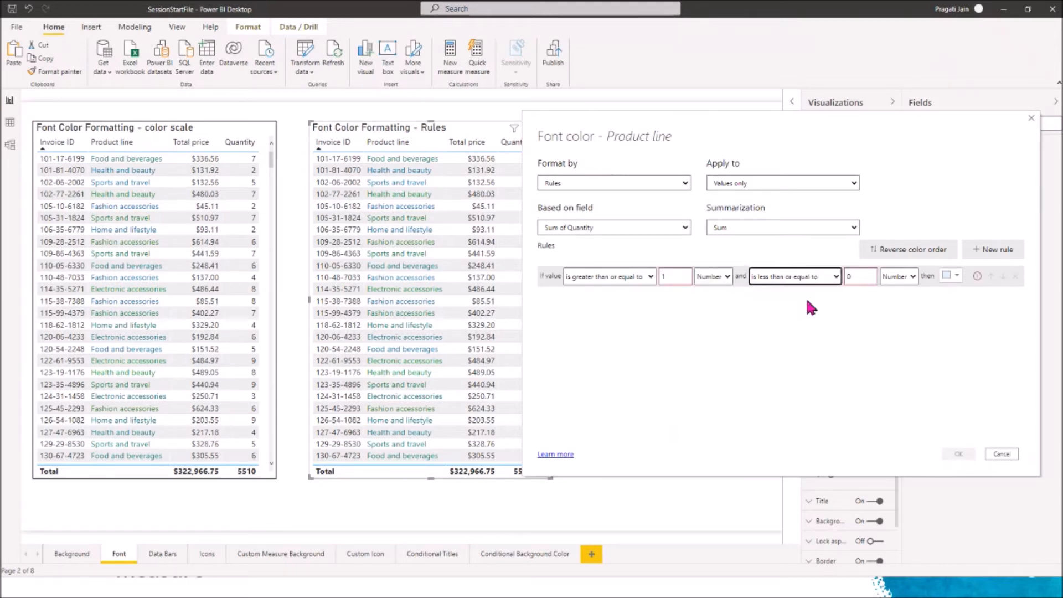
pyautogui.click(855, 277)
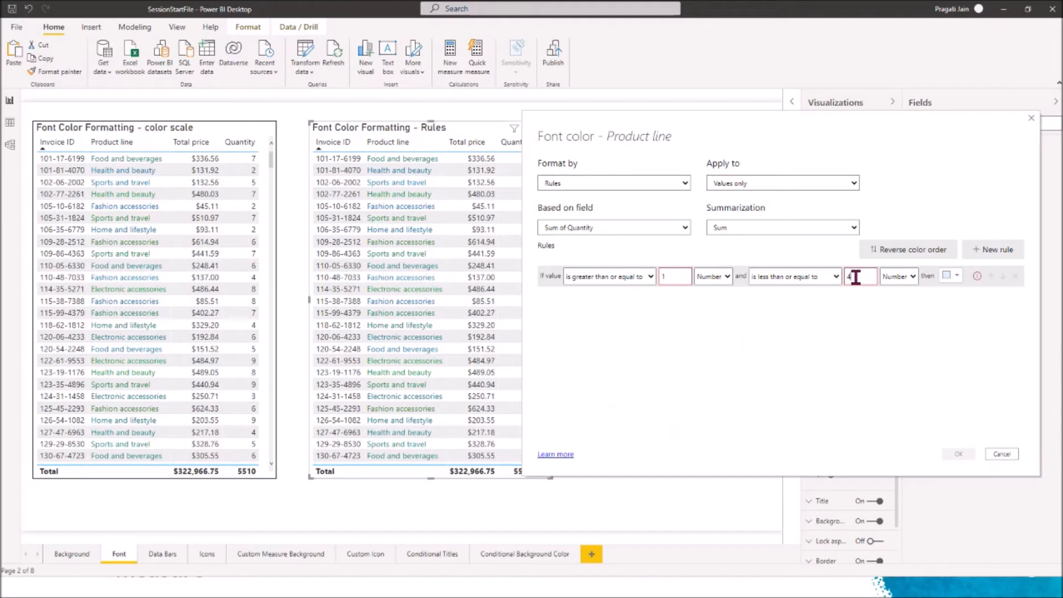
pyautogui.press('BackSpace')
pyautogui.write('4')
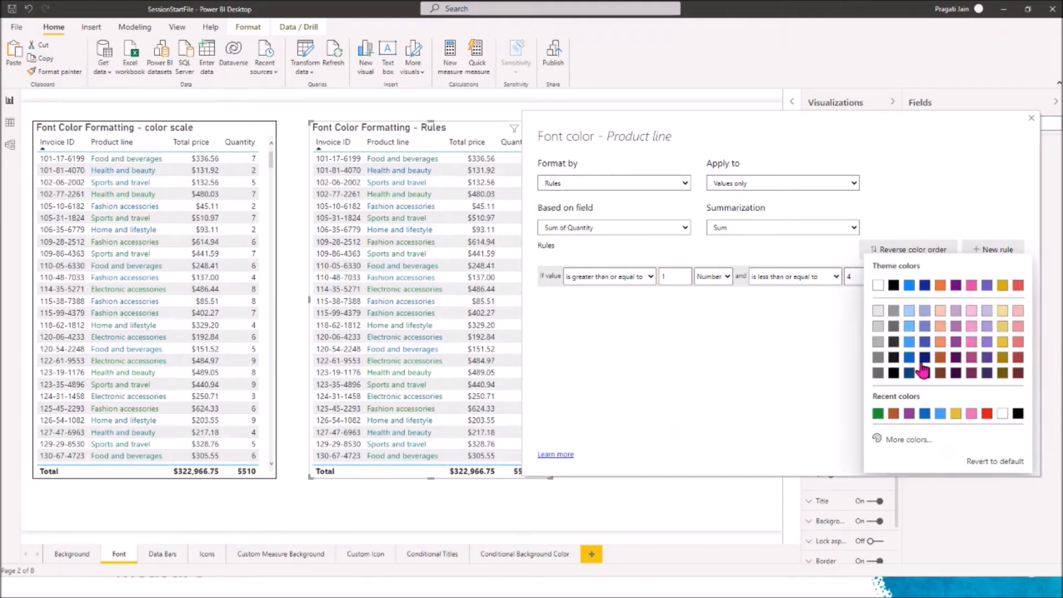
pyautogui.click(909, 361)
pyautogui.click(947, 276)
pyautogui.click(911, 343)
# Step: Add a second rule with its lower condition set to greater than 4 as a Number
pyautogui.click(991, 249)
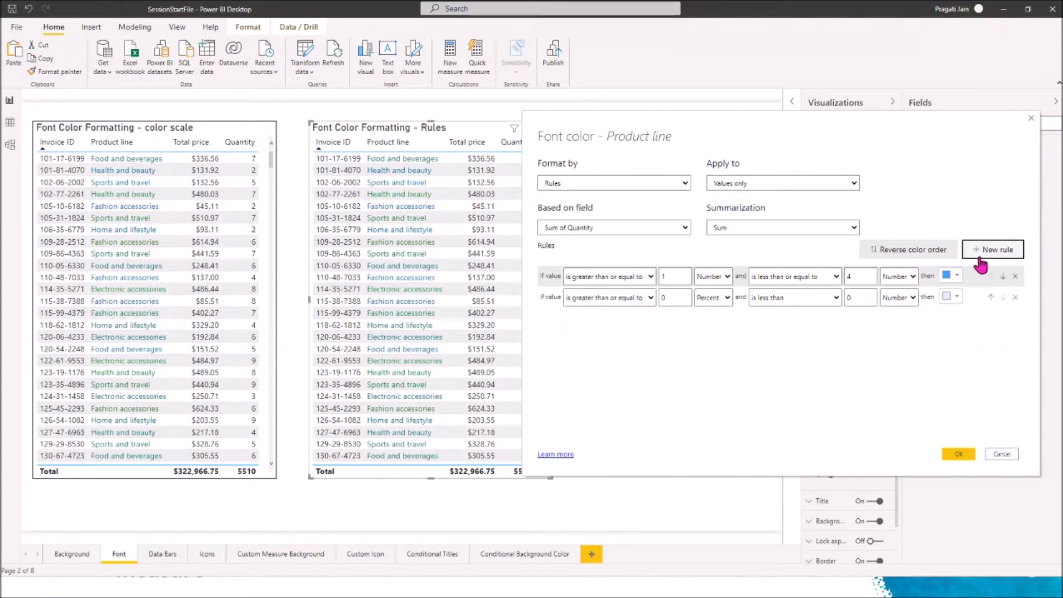
pyautogui.click(650, 298)
pyautogui.click(619, 317)
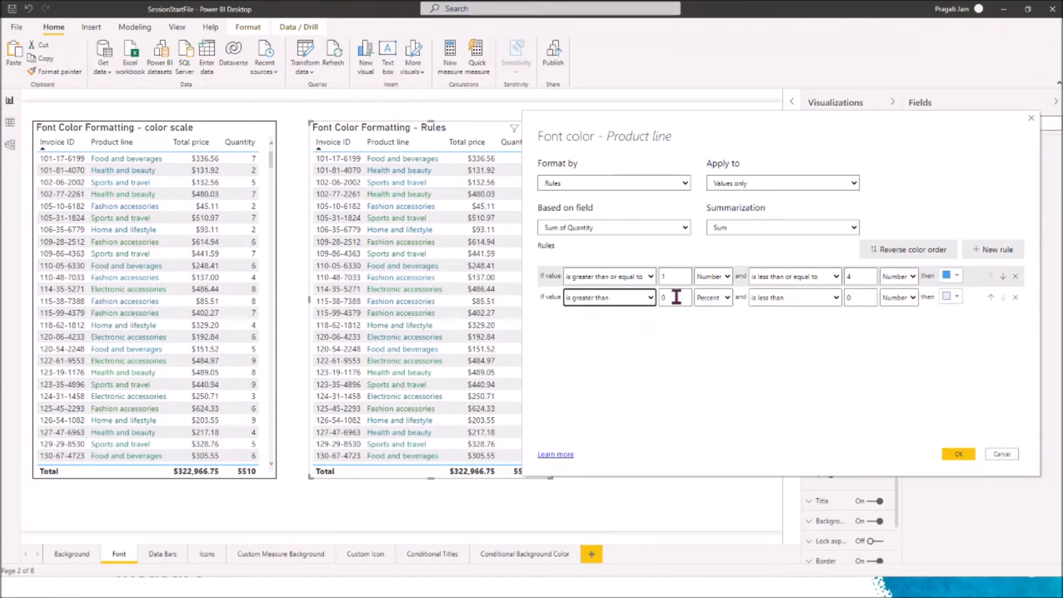
pyautogui.click(676, 297)
pyautogui.press('BackSpace')
pyautogui.write('4')
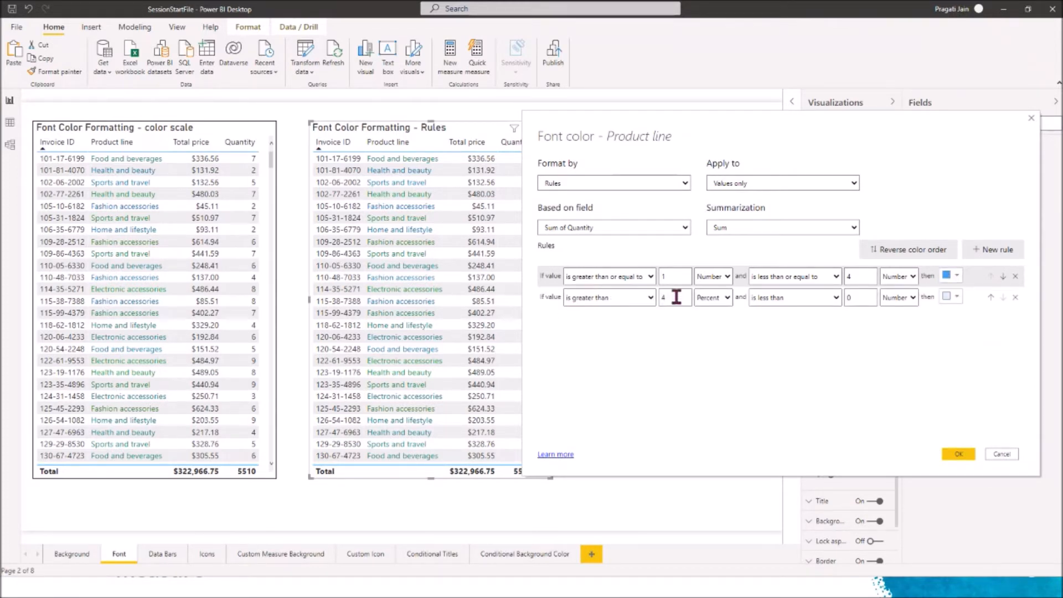
pyautogui.click(725, 297)
pyautogui.click(710, 312)
# Step: Set the second rule's upper condition to less than or equal to 7 and color it purple
pyautogui.click(836, 298)
pyautogui.click(797, 325)
pyautogui.click(855, 297)
pyautogui.press('BackSpace')
pyautogui.write('7')
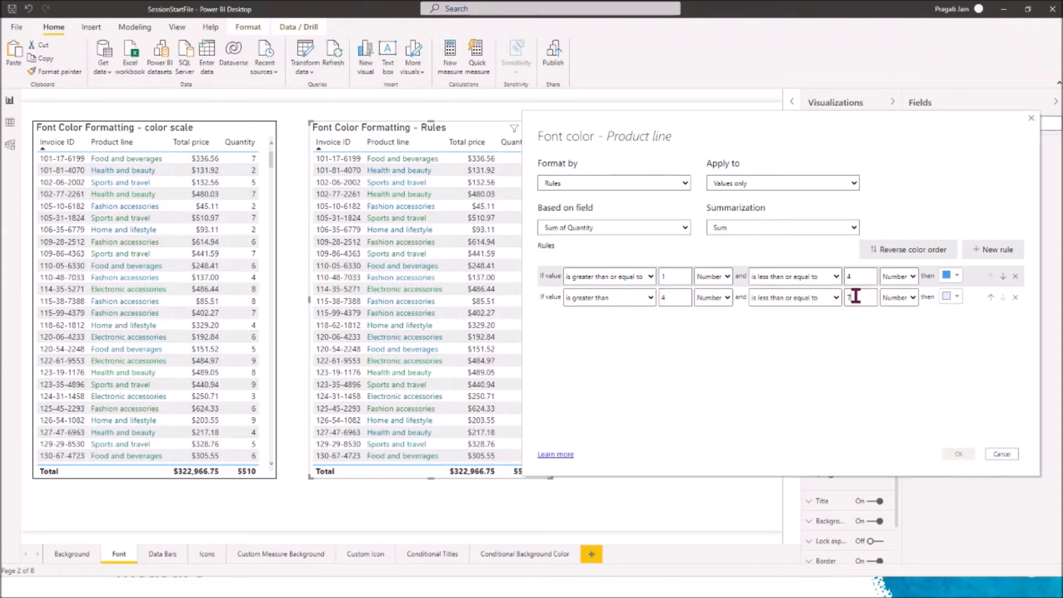
pyautogui.click(955, 298)
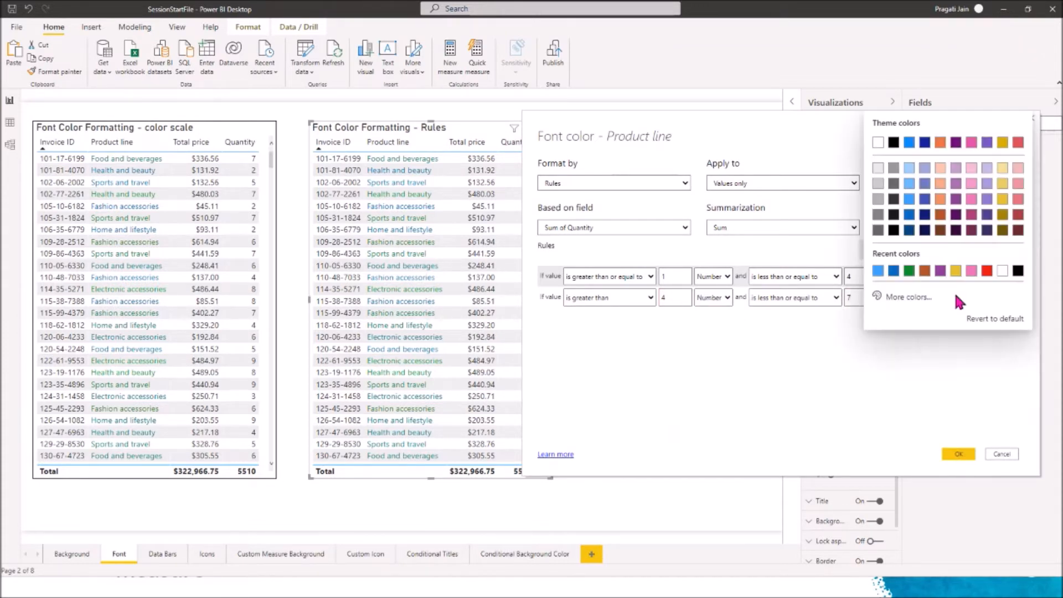
pyautogui.click(956, 200)
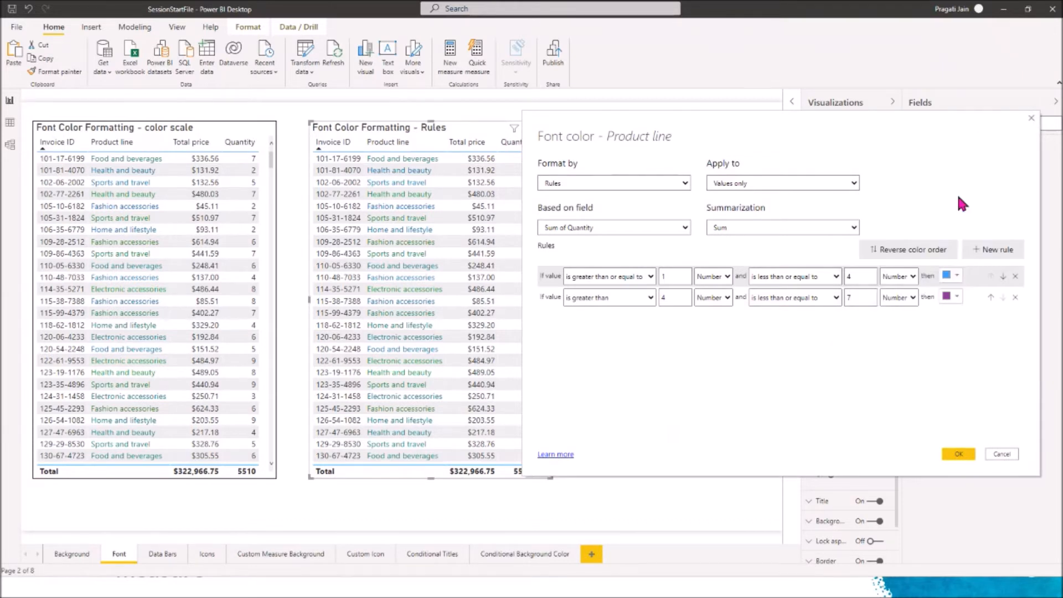
# Step: Add a third rule with its lower condition set to greater than 7 as a Number
pyautogui.click(993, 249)
pyautogui.click(651, 322)
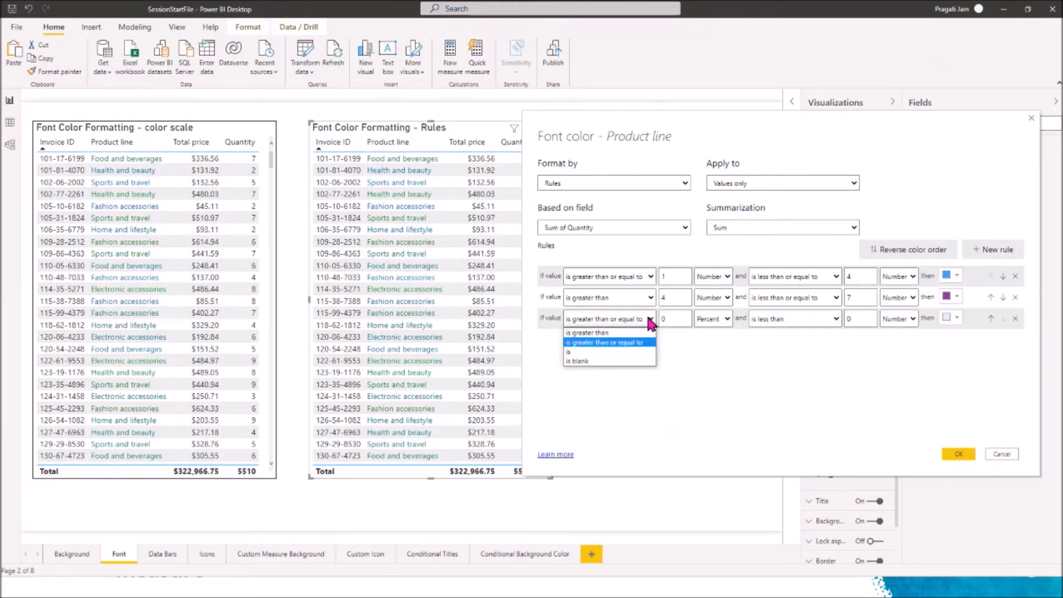
pyautogui.click(603, 341)
pyautogui.click(676, 320)
pyautogui.press('BackSpace')
pyautogui.write('7')
pyautogui.click(725, 321)
pyautogui.click(714, 342)
# Step: Set the third rule's upper condition to less than or equal to 12, color it green, and apply the font color rules
pyautogui.click(829, 320)
pyautogui.click(813, 343)
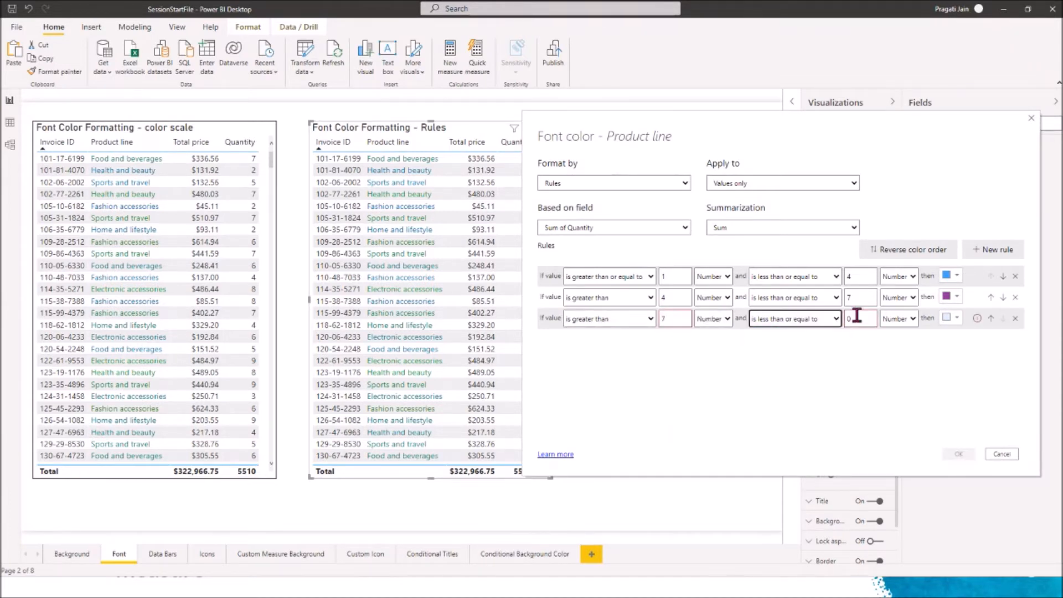
pyautogui.click(859, 318)
pyautogui.press('BackSpace')
pyautogui.write('10')
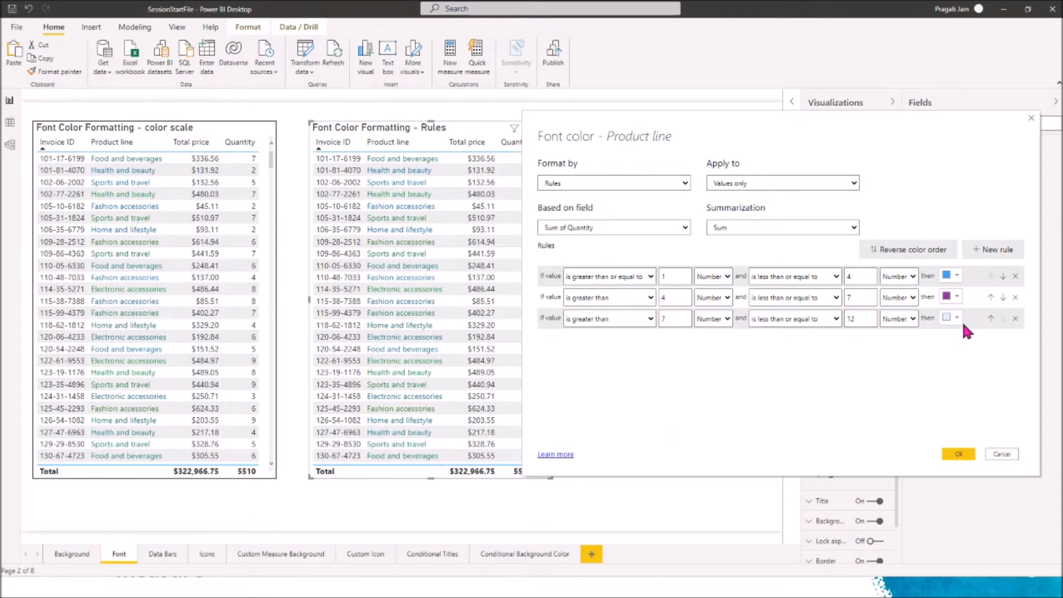
pyautogui.click(953, 318)
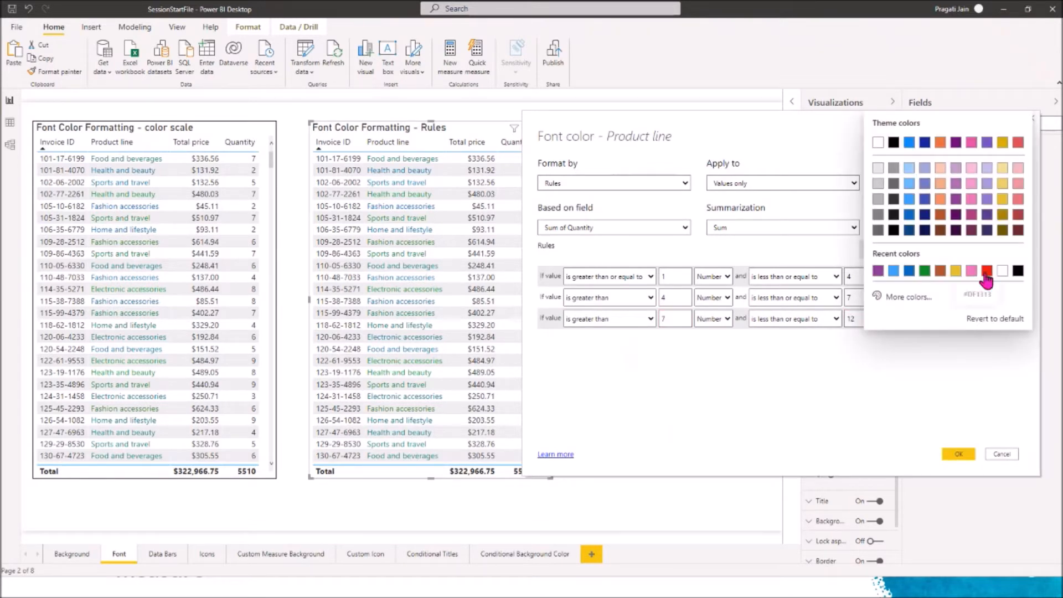
pyautogui.click(986, 273)
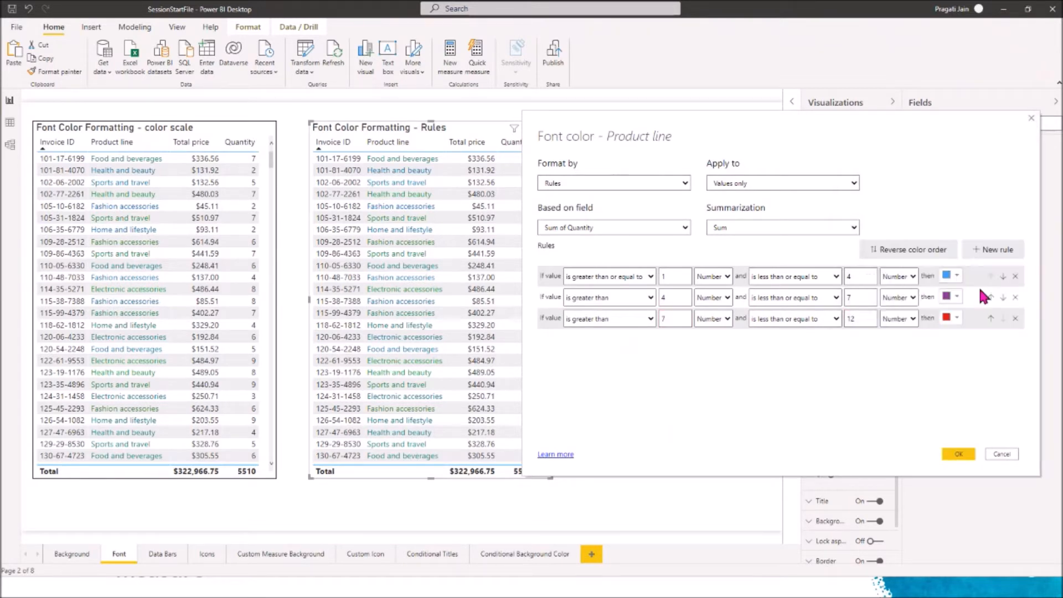
pyautogui.click(955, 318)
pyautogui.click(939, 271)
pyautogui.click(959, 452)
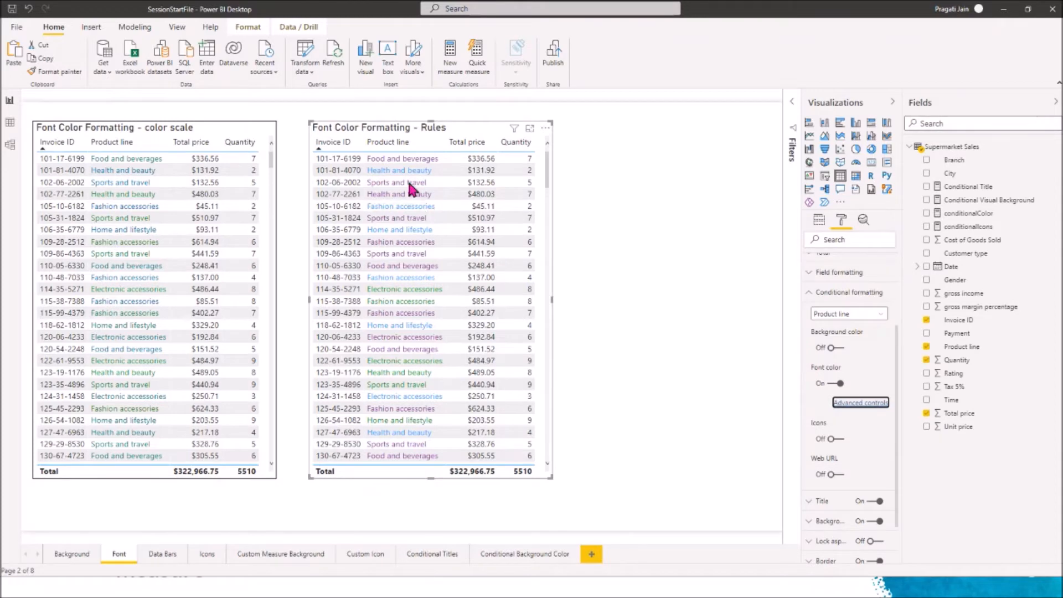
# Step: In focus mode, sort the Rules table by Quantity in descending order and examine Product line's font colors per quantity before returning to the report
pyautogui.click(529, 129)
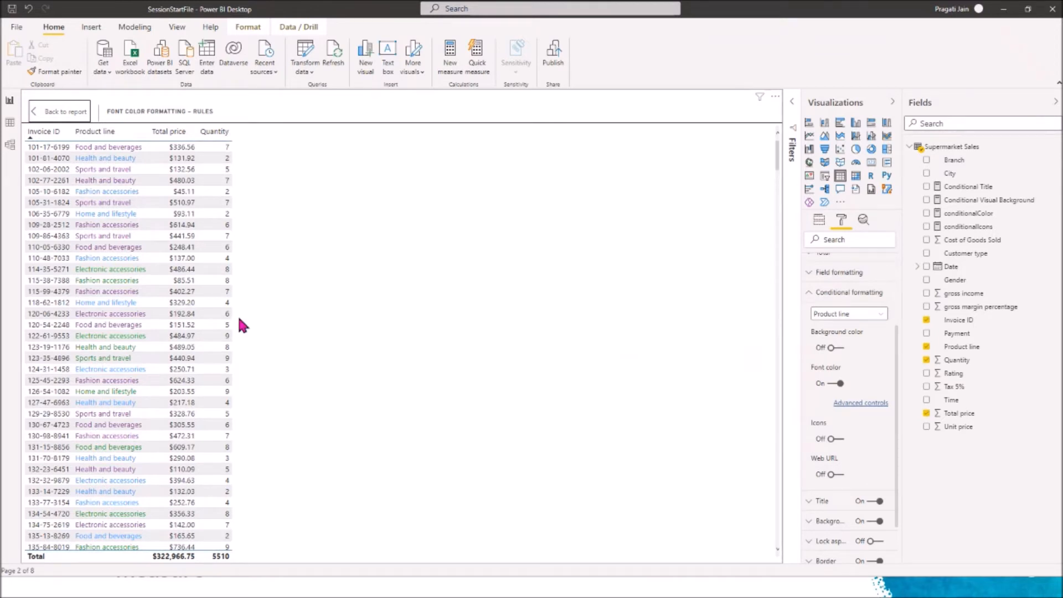
pyautogui.click(208, 137)
pyautogui.scroll(-15, 107, 290)
pyautogui.scroll(-15, 109, 298)
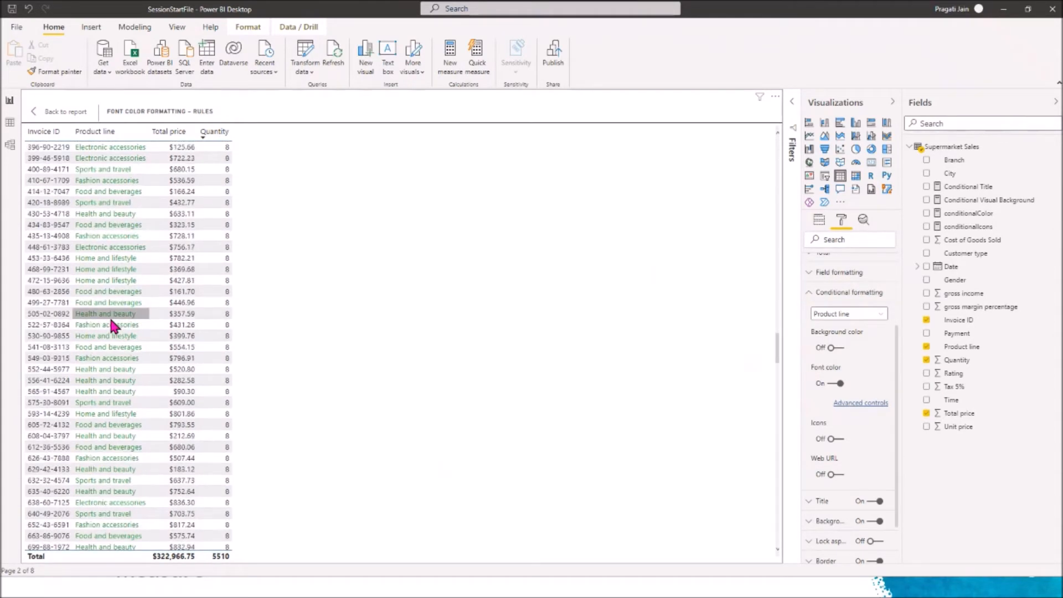
pyautogui.scroll(-10, 110, 321)
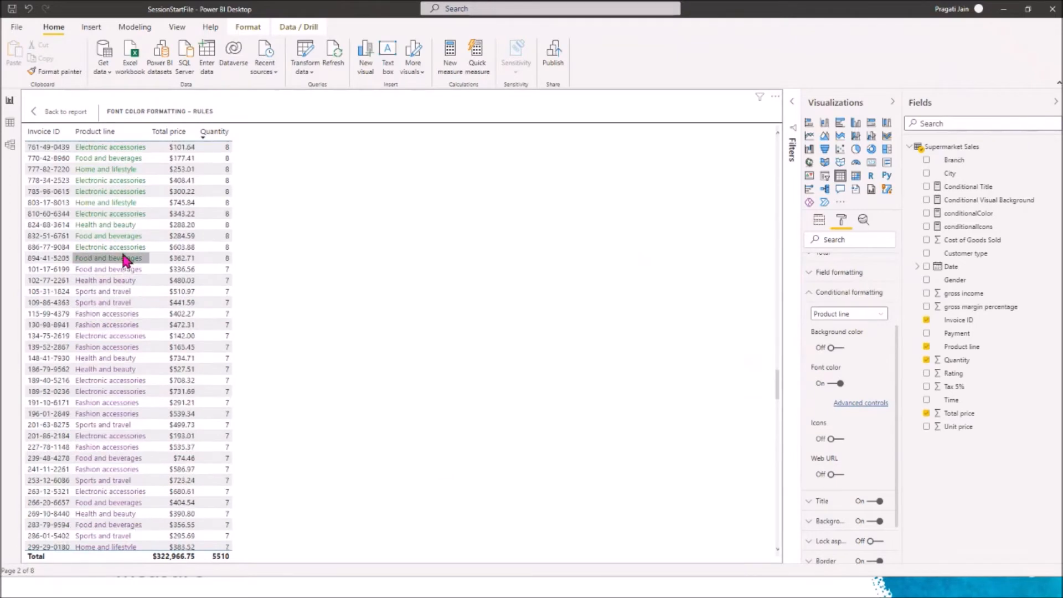
pyautogui.scroll(-15, 119, 308)
pyautogui.scroll(-10, 117, 308)
pyautogui.scroll(5, 104, 393)
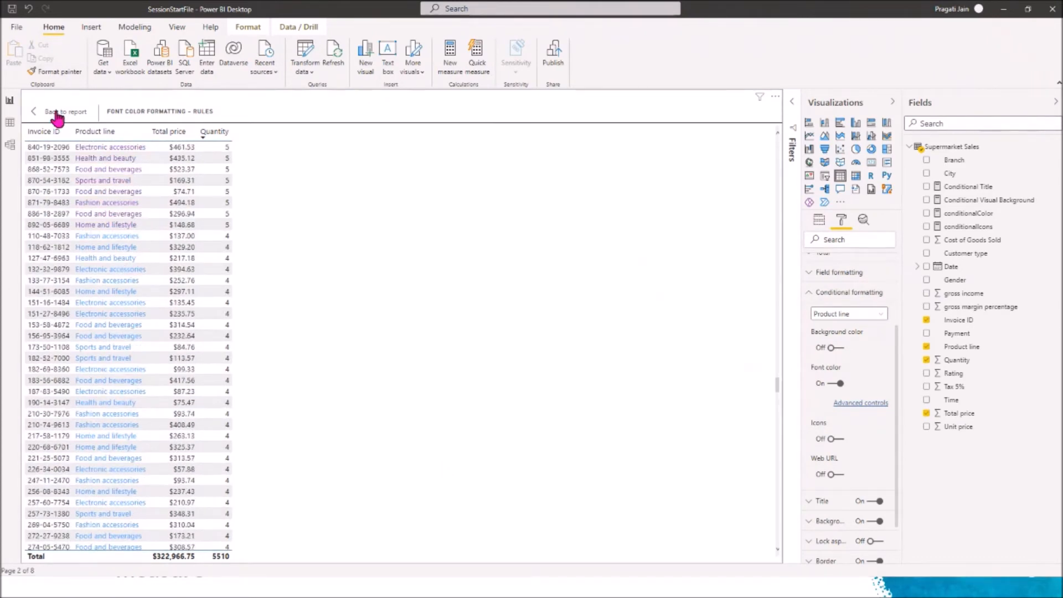
pyautogui.click(57, 116)
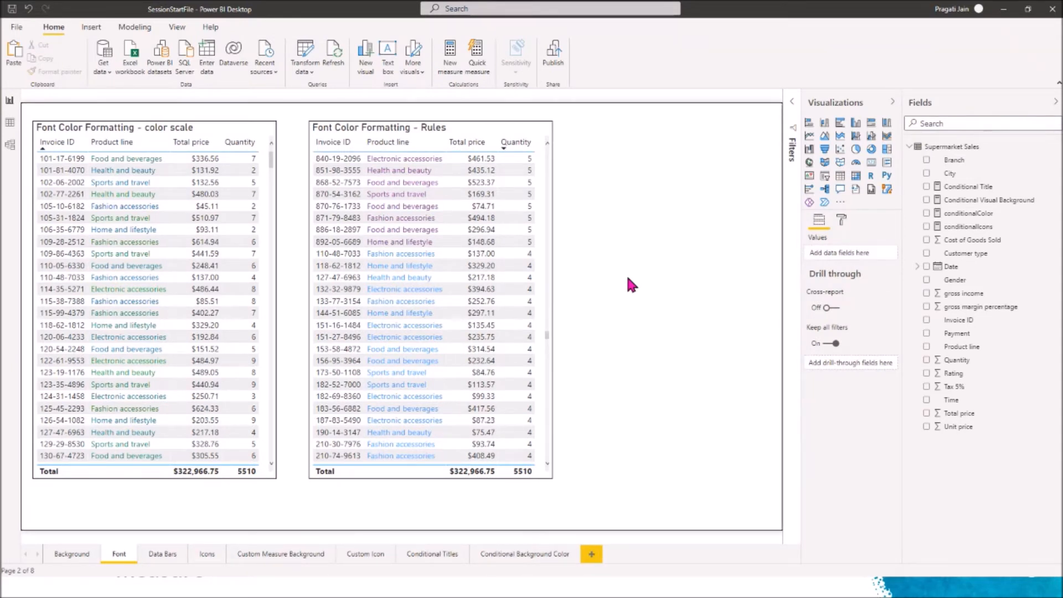
# Step: Copy the color scale table from the Font page onto the Data Bars page, move it inward and widen it slightly
pyautogui.click(203, 128)
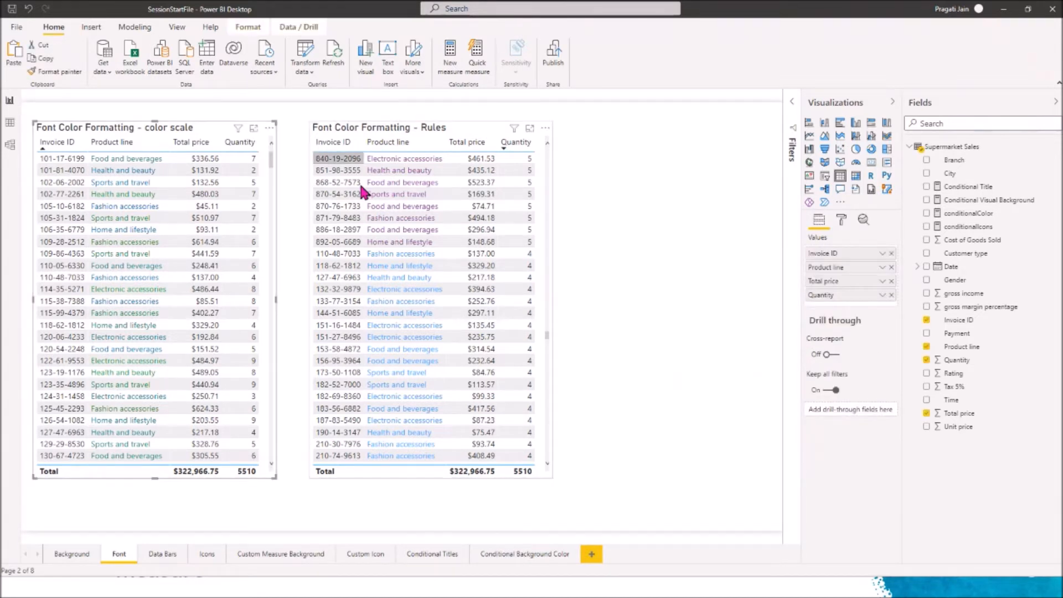
pyautogui.click(179, 560)
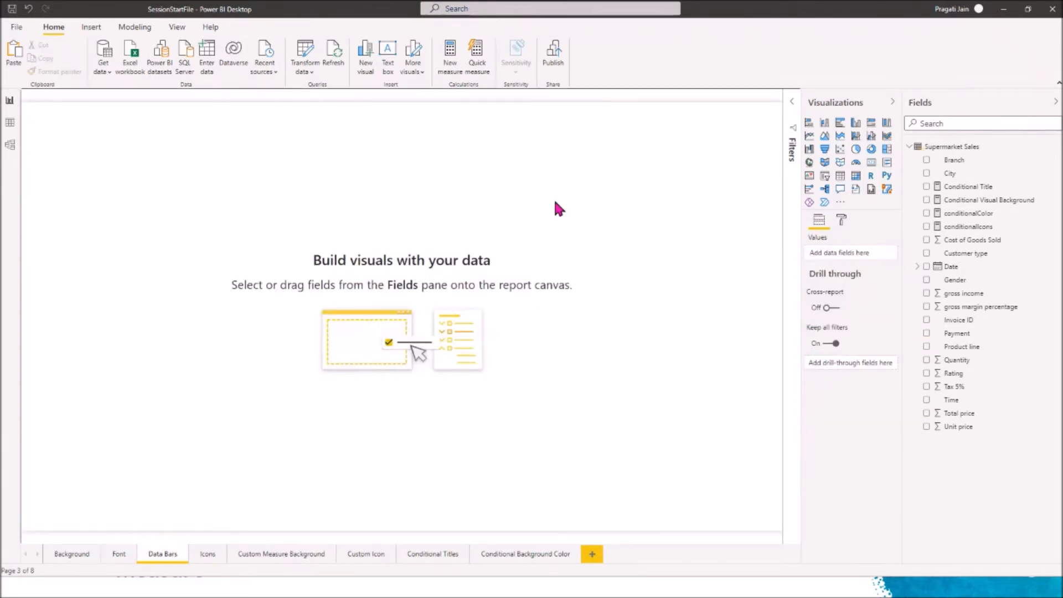
pyautogui.hotkey('ctrl', 'v')
pyautogui.moveTo(147, 128); pyautogui.dragTo(255, 138)
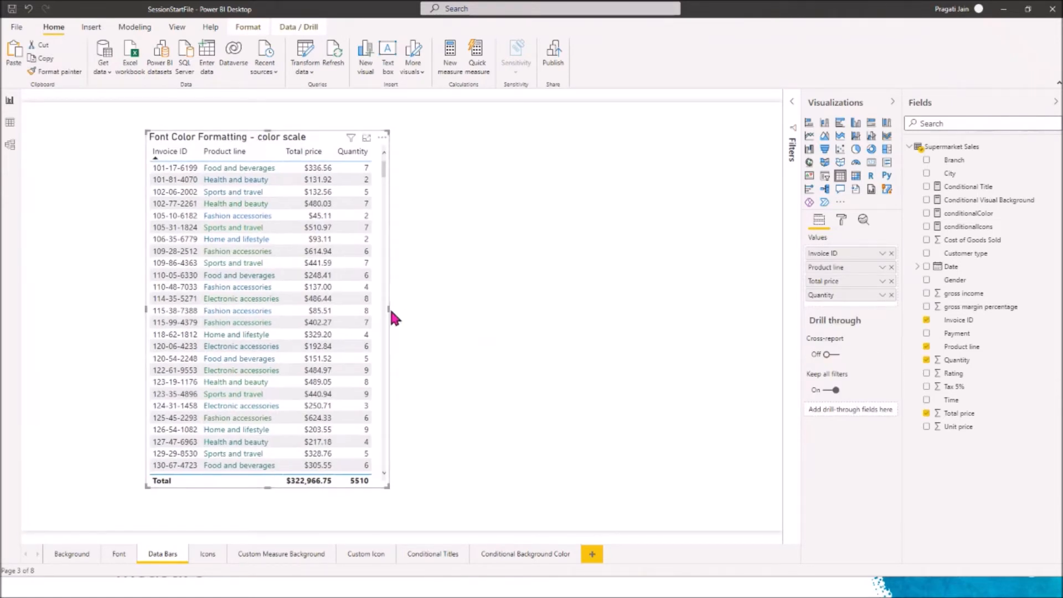
pyautogui.moveTo(388, 308); pyautogui.dragTo(419, 308)
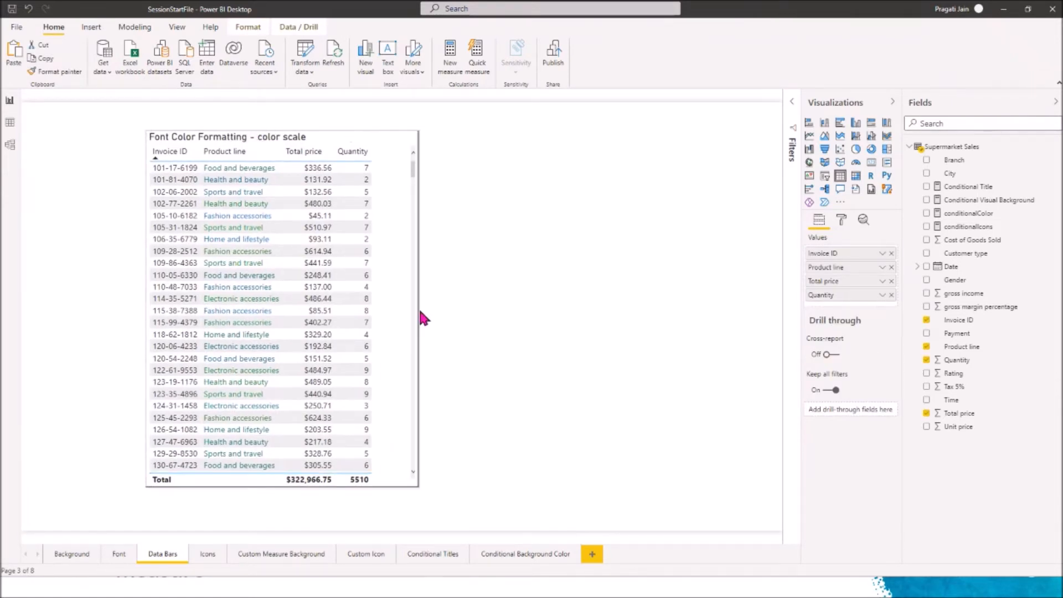
# Step: Change the copied table's title text to "Data Bars Formatting"
pyautogui.click(842, 220)
pyautogui.click(855, 423)
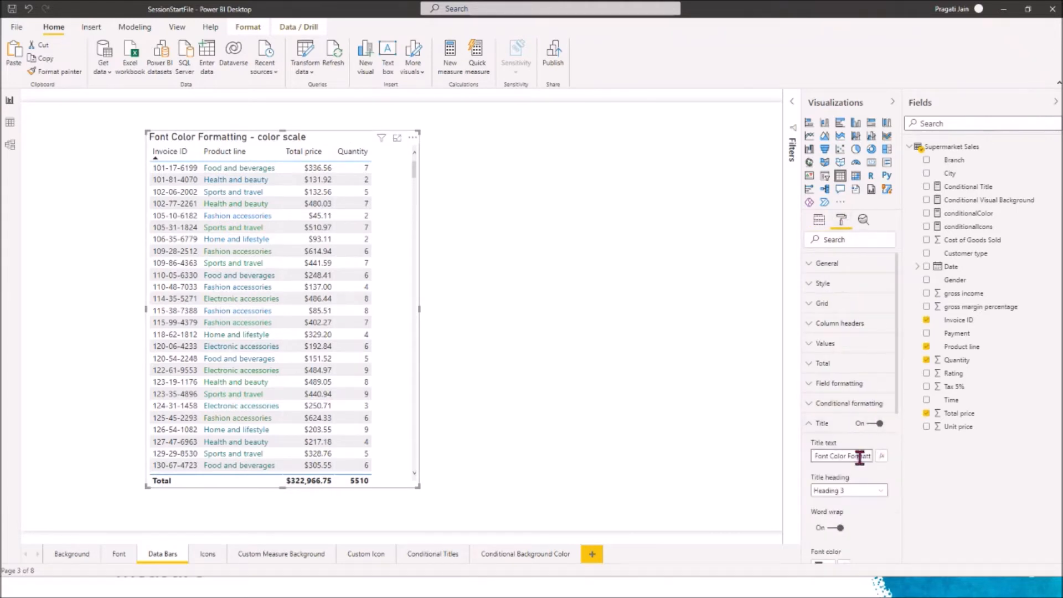
pyautogui.click(860, 457)
pyautogui.press('End')
pyautogui.press('BackSpace')
pyautogui.press('BackSpace')
pyautogui.press('BackSpace')
pyautogui.press('BackSpace')
pyautogui.press('BackSpace')
pyautogui.press('BackSpace')
pyautogui.press('BackSpace')
pyautogui.press('BackSpace')
pyautogui.press('BackSpace')
pyautogui.press('BackSpace')
pyautogui.press('BackSpace')
pyautogui.press('BackSpace')
pyautogui.press('BackSpace')
pyautogui.press('BackSpace')
pyautogui.press('BackSpace')
pyautogui.press('BackSpace')
pyautogui.press('BackSpace')
pyautogui.press('BackSpace')
pyautogui.press('BackSpace')
pyautogui.press('BackSpace')
pyautogui.press('BackSpace')
pyautogui.press('BackSpace')
pyautogui.press('BackSpace')
pyautogui.press('BackSpace')
pyautogui.press('BackSpace')
pyautogui.press('BackSpace')
pyautogui.press('BackSpace')
pyautogui.press('BackSpace')
pyautogui.press('BackSpace')
pyautogui.press('BackSpace')
pyautogui.press('BackSpace')
pyautogui.press('BackSpace')
pyautogui.press('BackSpace')
pyautogui.press('BackSpace')
pyautogui.press('BackSpace')
pyautogui.write('Data Bars Formatting')
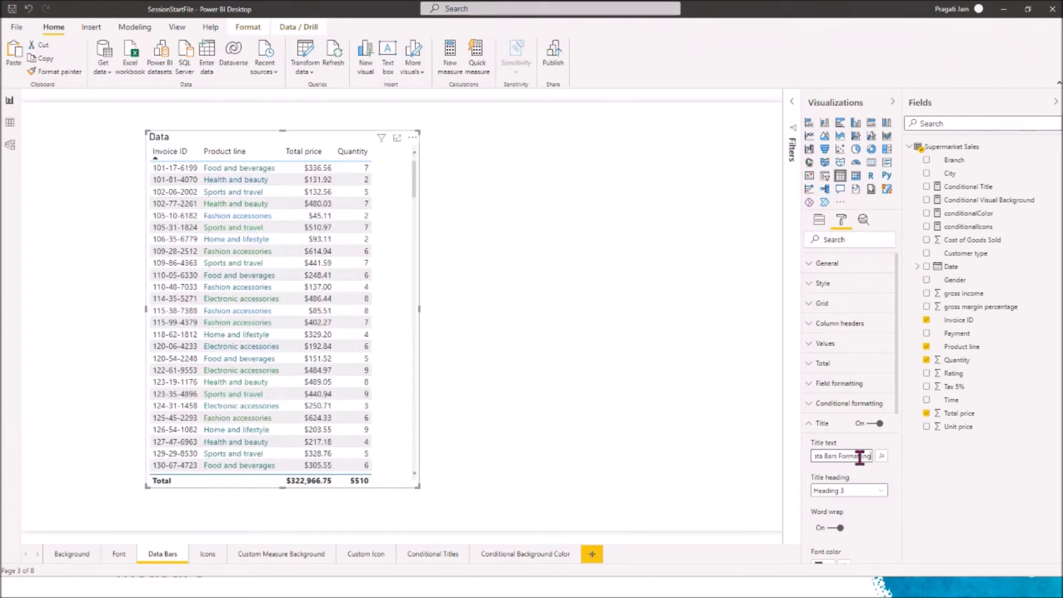
pyautogui.click(728, 420)
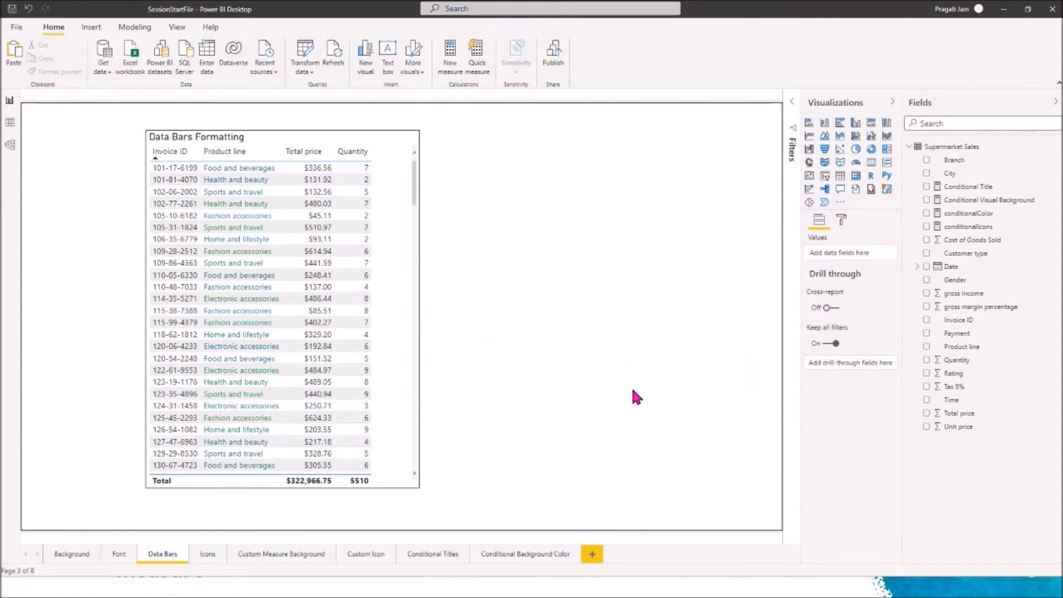
# Step: Turn on data bars for the Quantity column in the table's conditional formatting and look through the rows
pyautogui.click(297, 139)
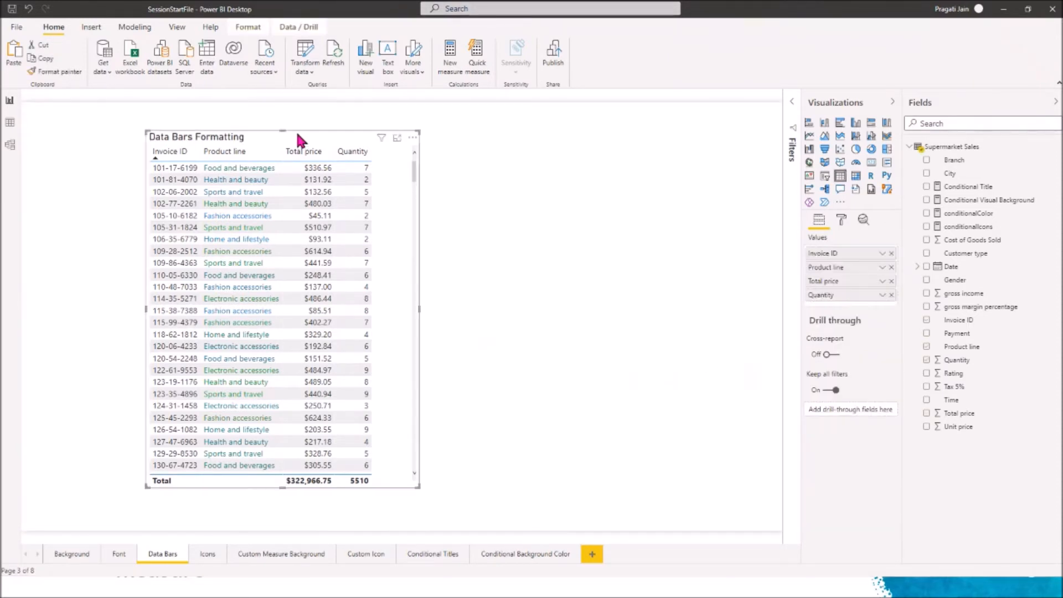
pyautogui.click(840, 219)
pyautogui.click(844, 403)
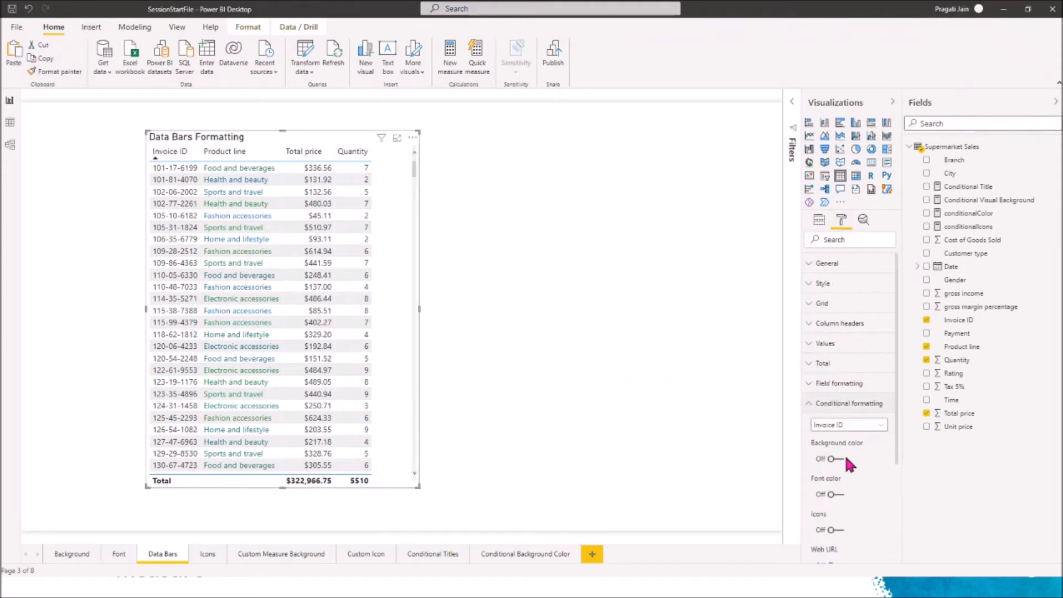
pyautogui.scroll(-2, 875, 468)
pyautogui.scroll(-1, 874, 476)
pyautogui.click(880, 313)
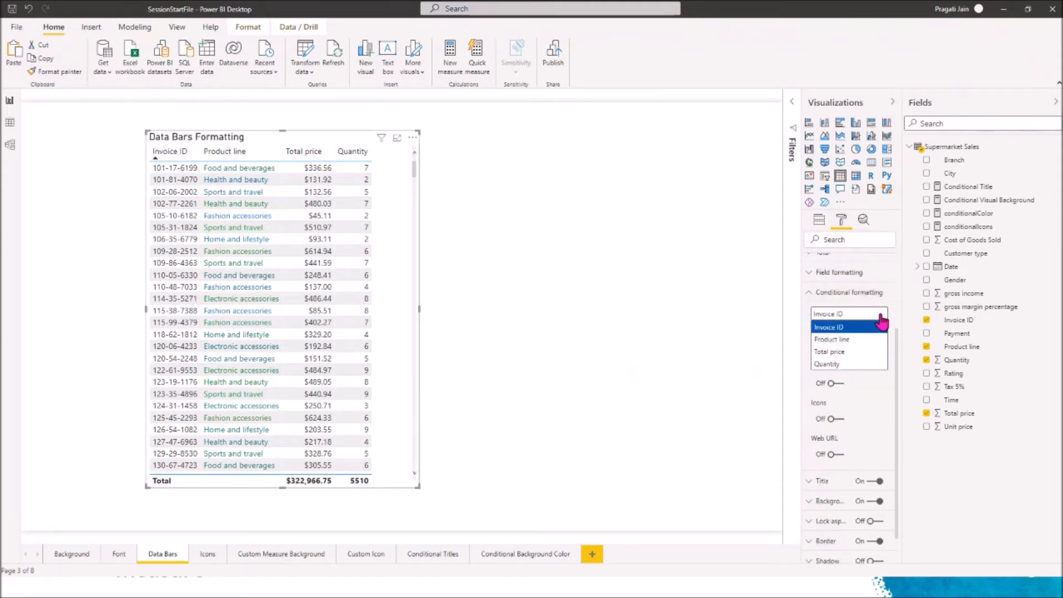
pyautogui.click(853, 365)
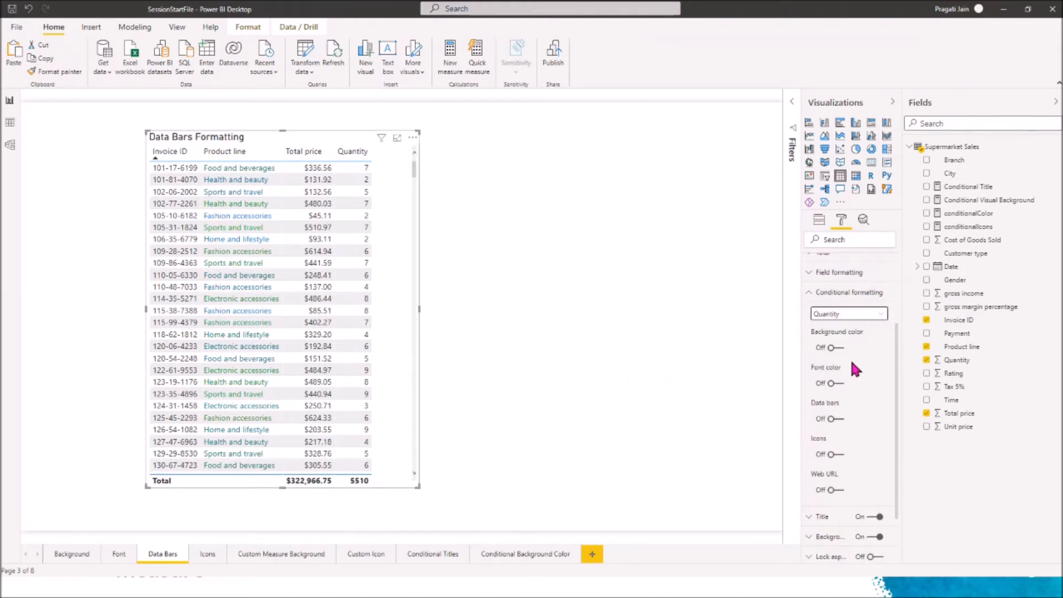
pyautogui.click(839, 419)
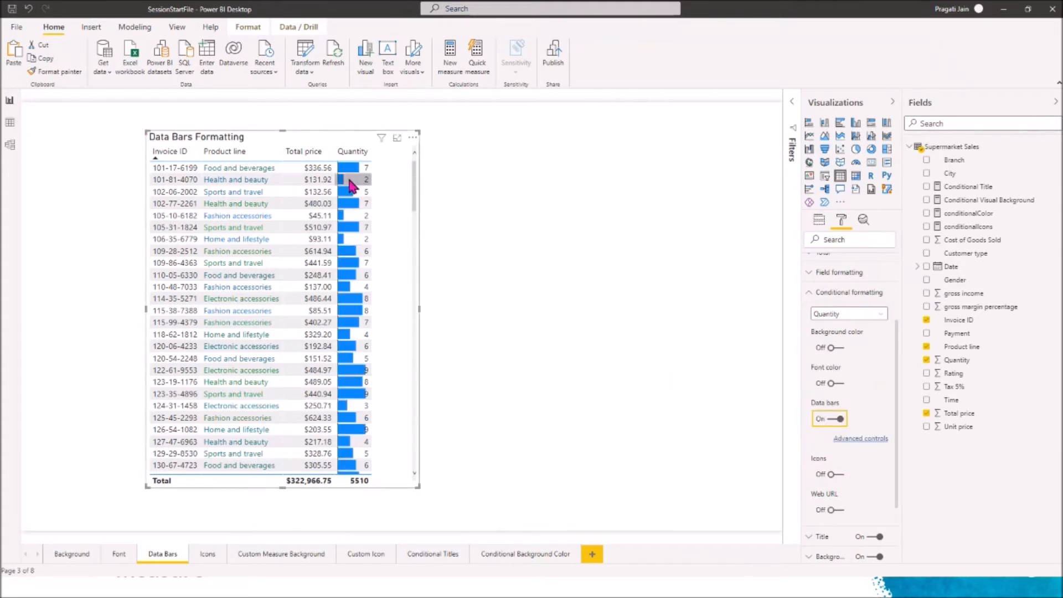
pyautogui.scroll(-10, 346, 337)
pyautogui.scroll(10, 340, 336)
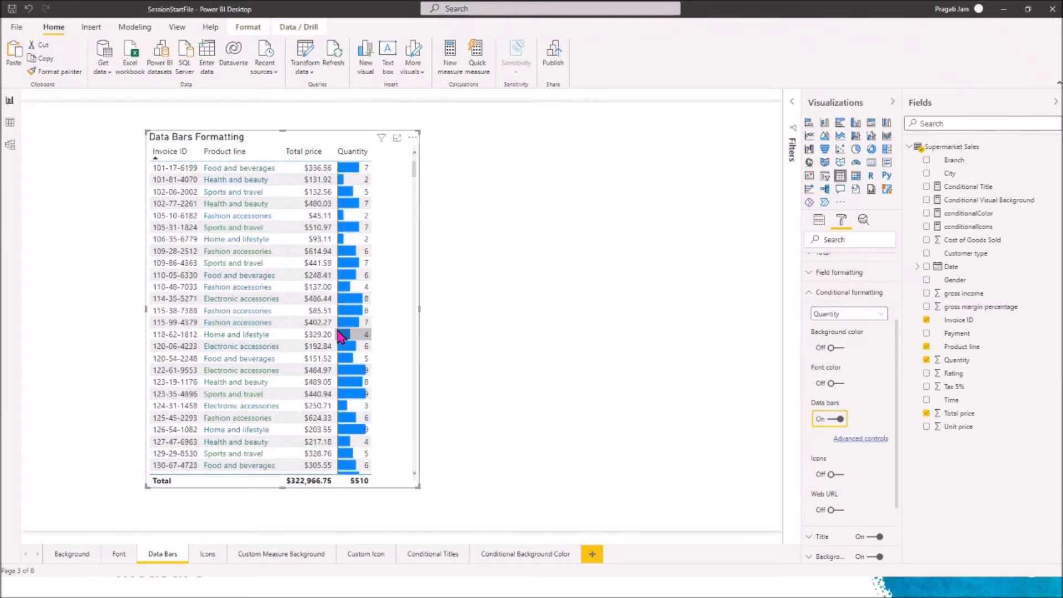
# Step: In the advanced data bar settings for Quantity, set the negative bar color to red
pyautogui.click(851, 437)
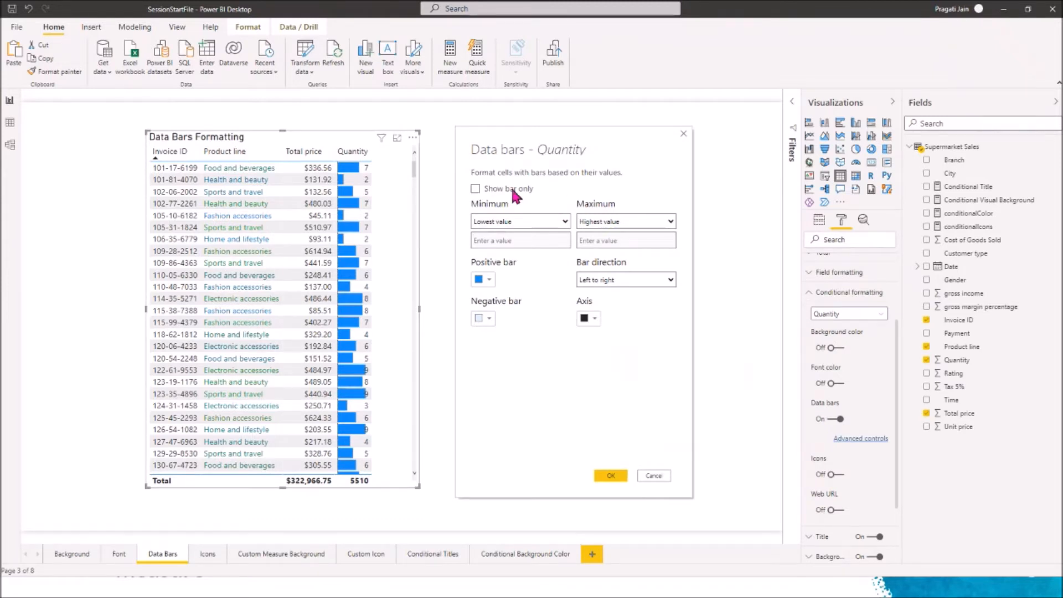
pyautogui.click(474, 189)
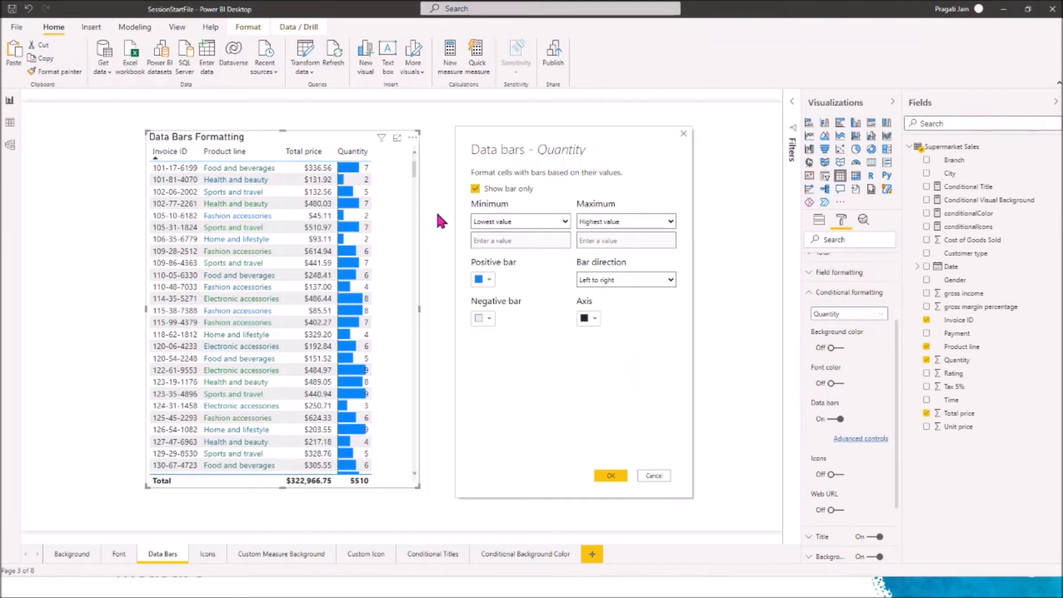
pyautogui.click(475, 188)
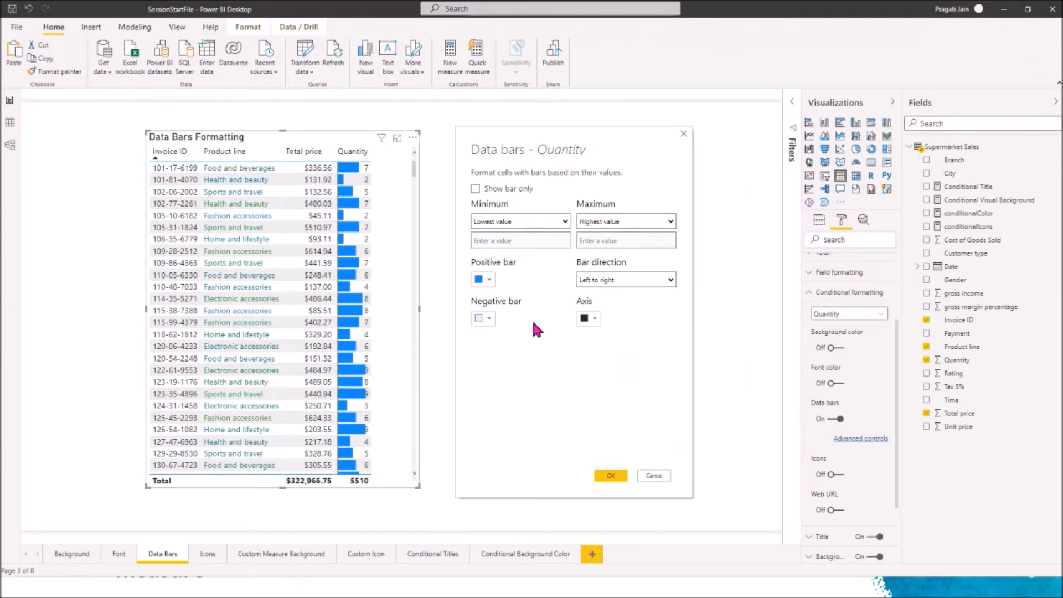
pyautogui.click(487, 318)
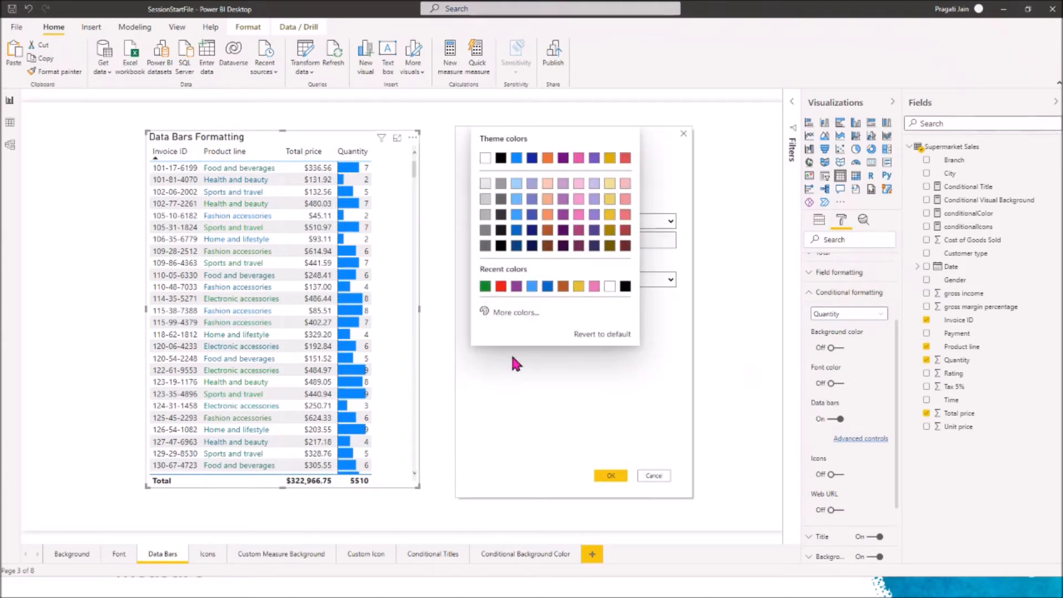
pyautogui.click(519, 378)
pyautogui.click(487, 319)
pyautogui.click(505, 281)
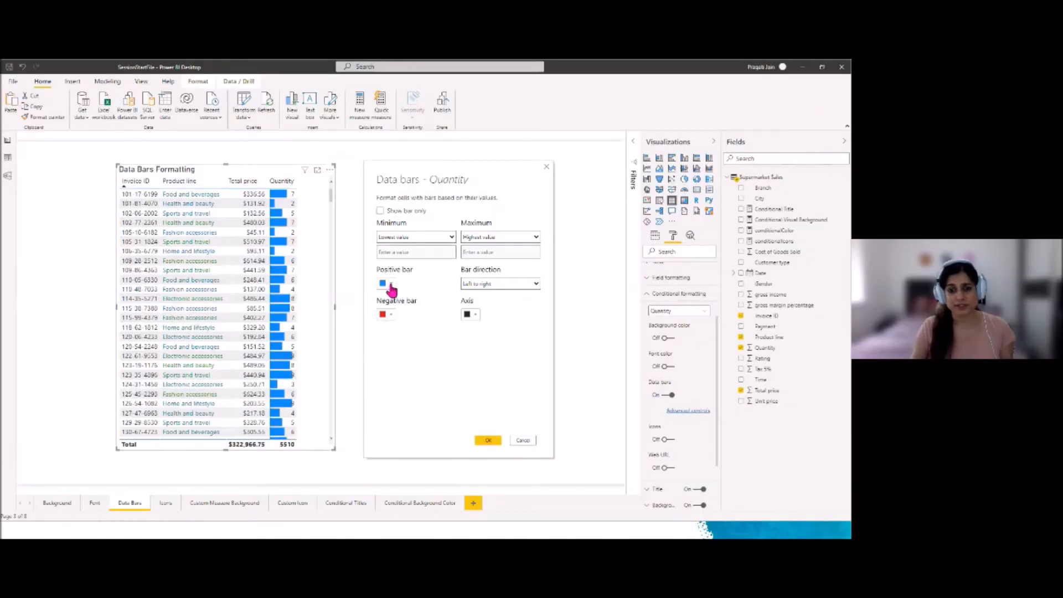
# Step: Try green as the positive bar color
pyautogui.click(487, 279)
pyautogui.click(400, 408)
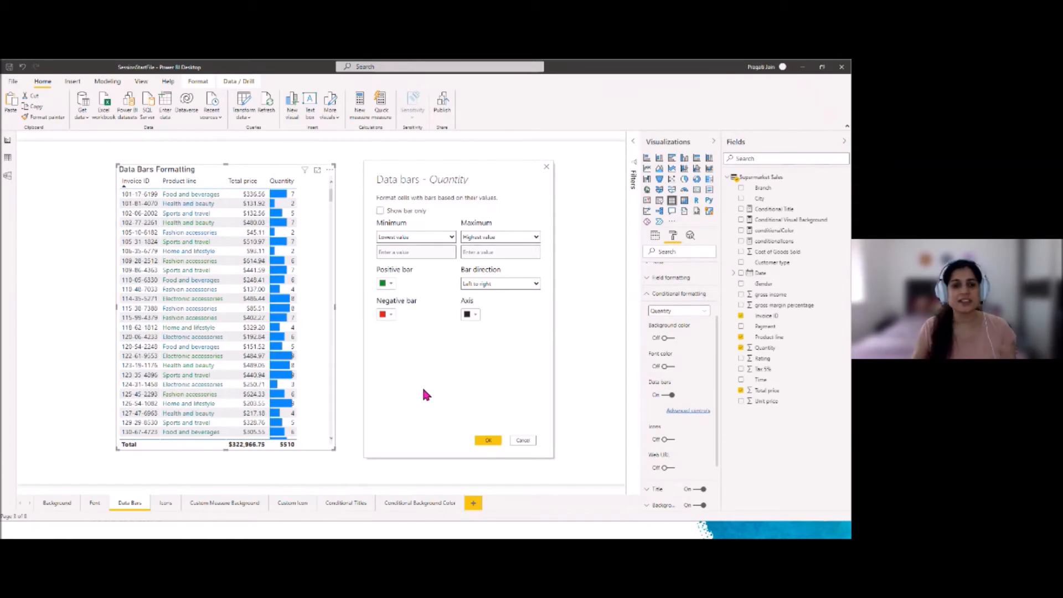
pyautogui.click(390, 315)
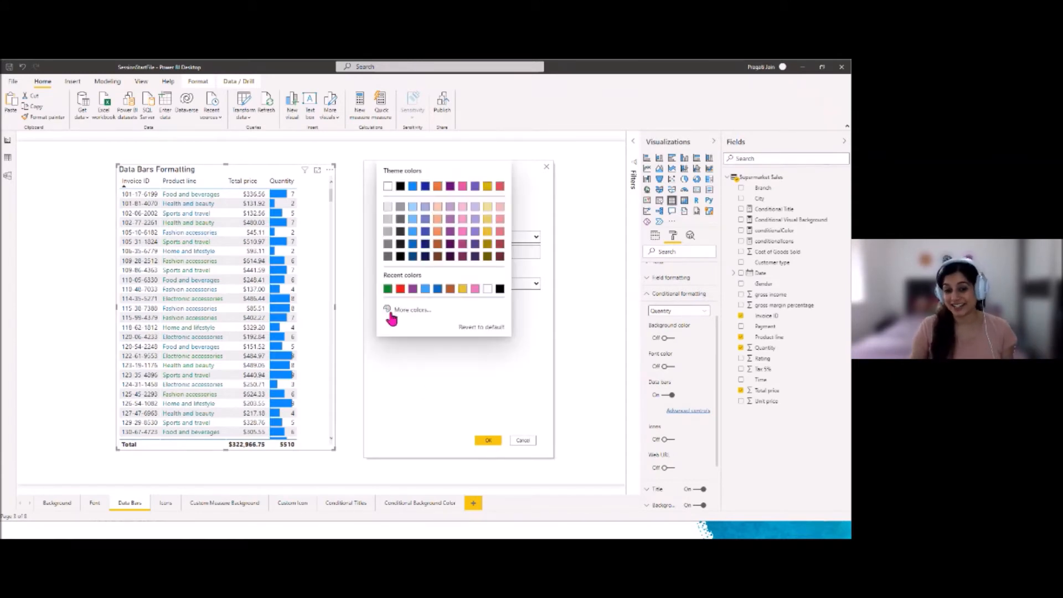
pyautogui.click(410, 358)
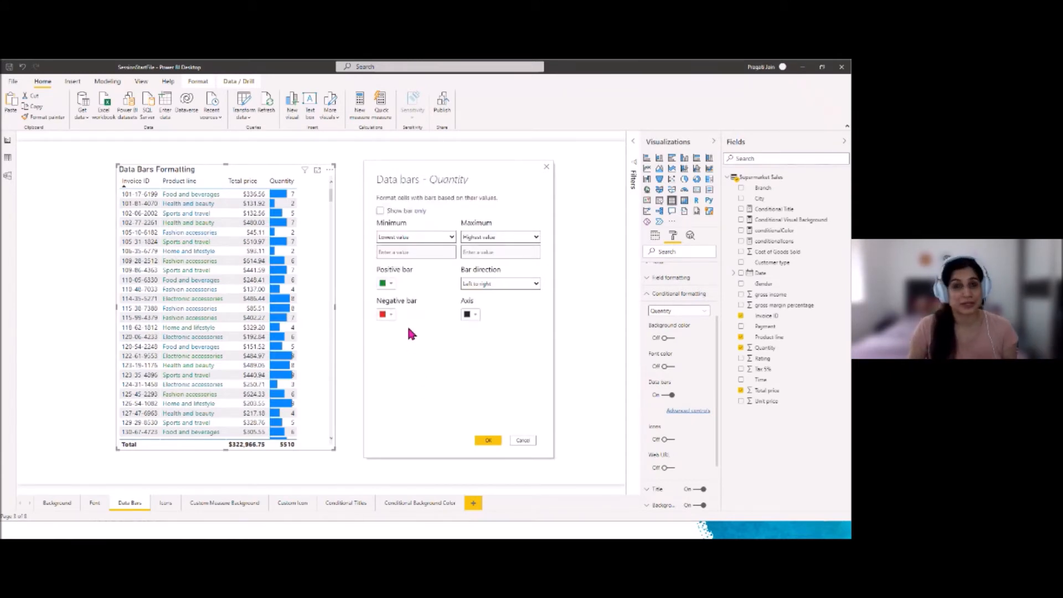
# Step: Set the positive bar color to a darker blue and review the bar direction options
pyautogui.click(386, 284)
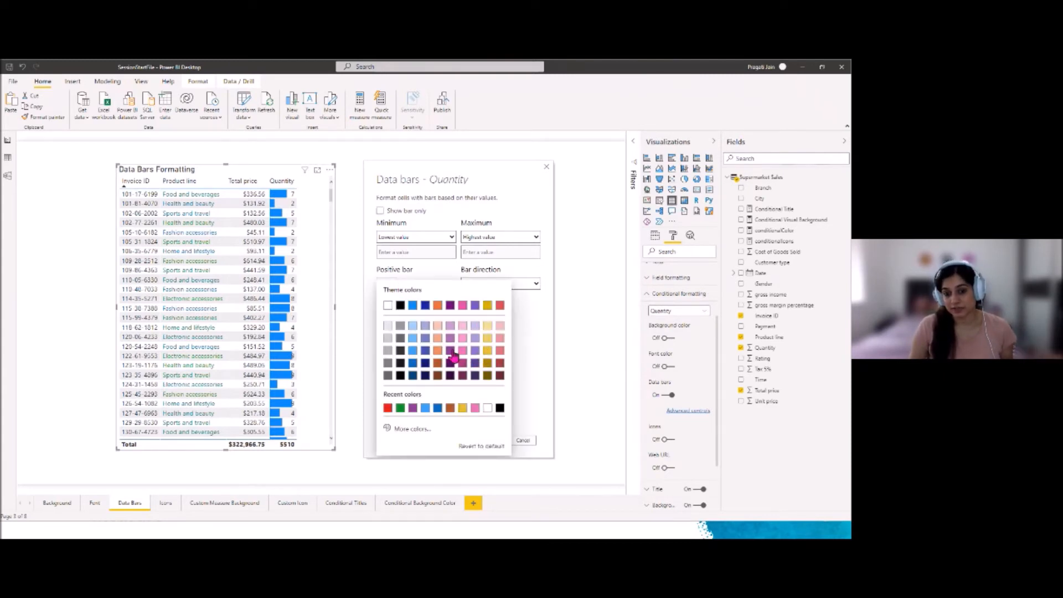
pyautogui.click(412, 363)
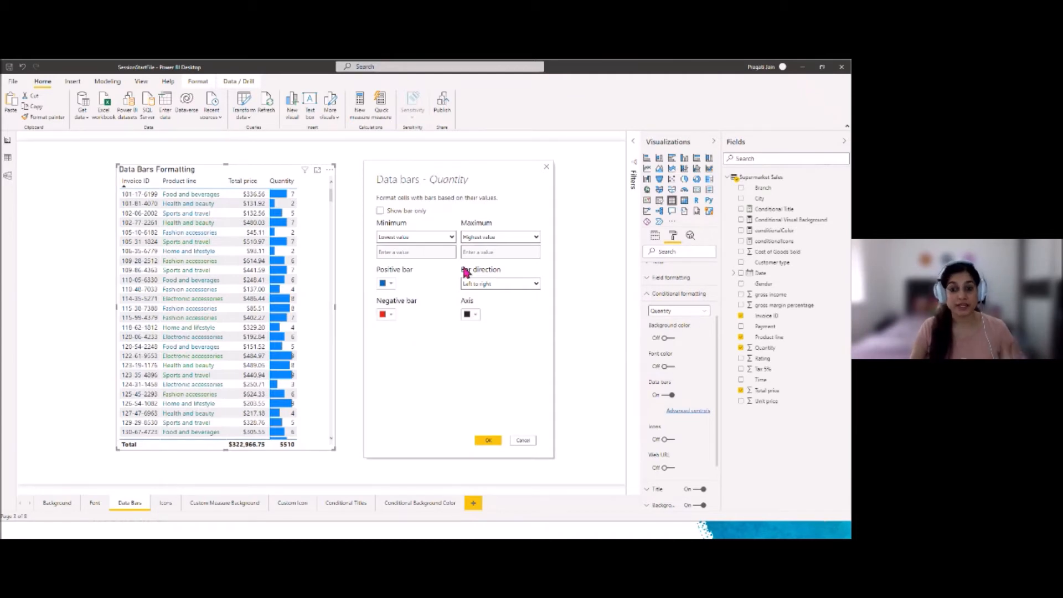
pyautogui.click(536, 285)
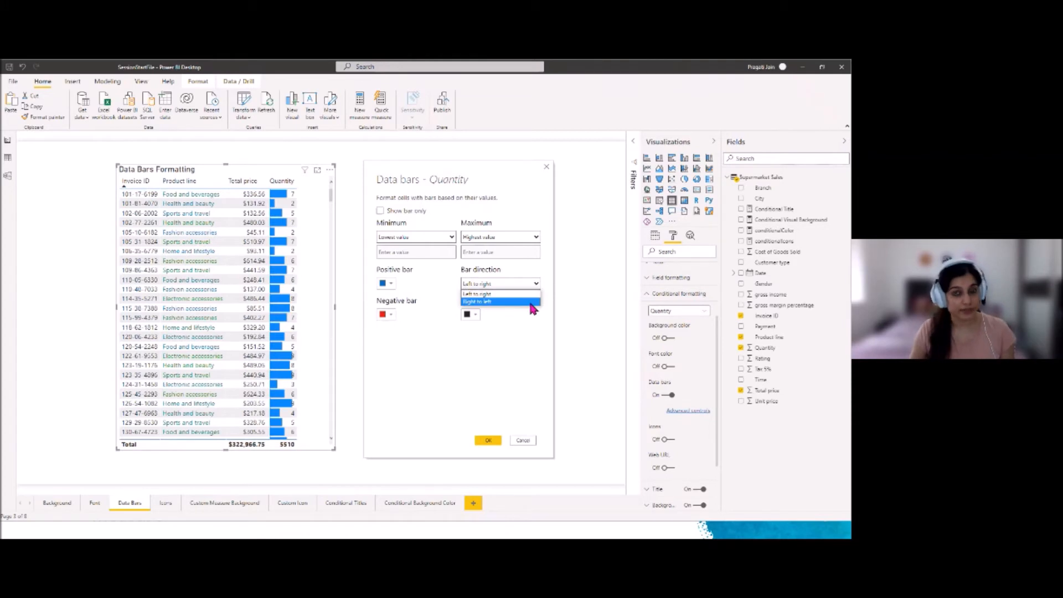
pyautogui.click(524, 341)
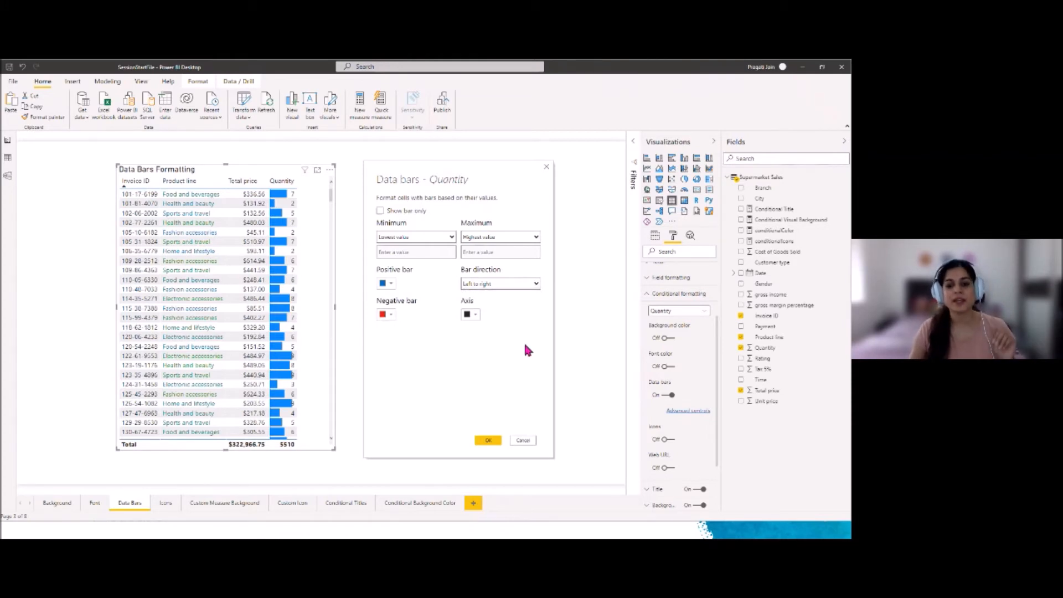
# Step: Set the data bar axis color to red and apply the Quantity data bar settings
pyautogui.click(471, 315)
pyautogui.click(459, 370)
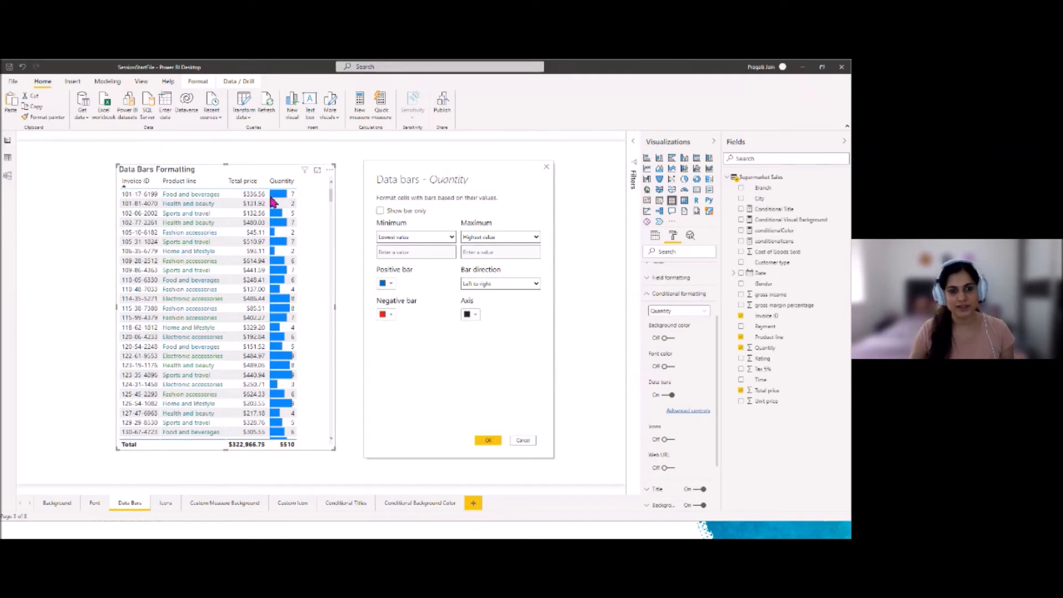
pyautogui.click(471, 315)
pyautogui.click(425, 289)
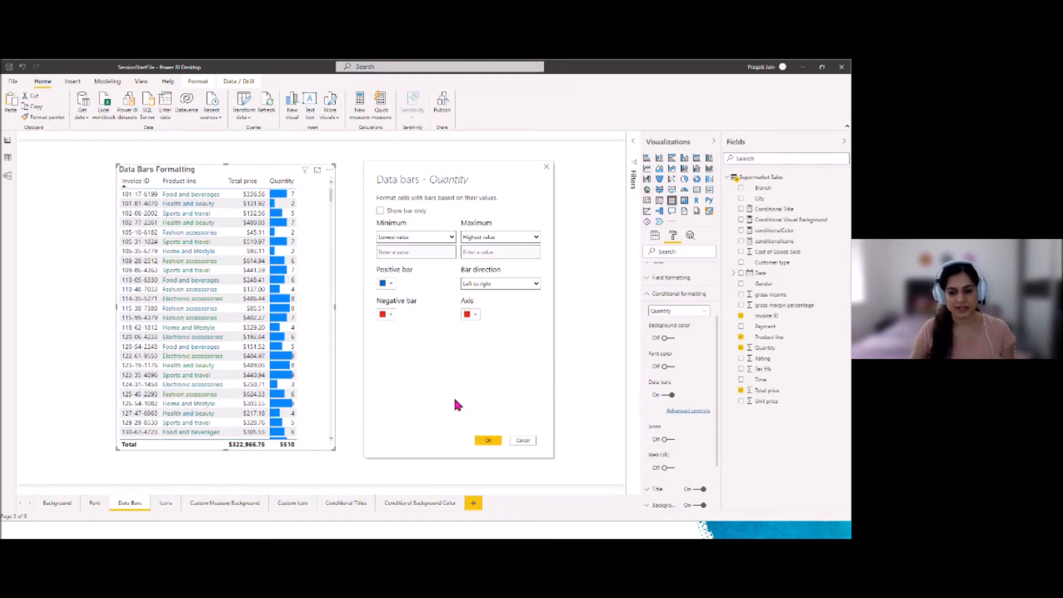
pyautogui.click(487, 441)
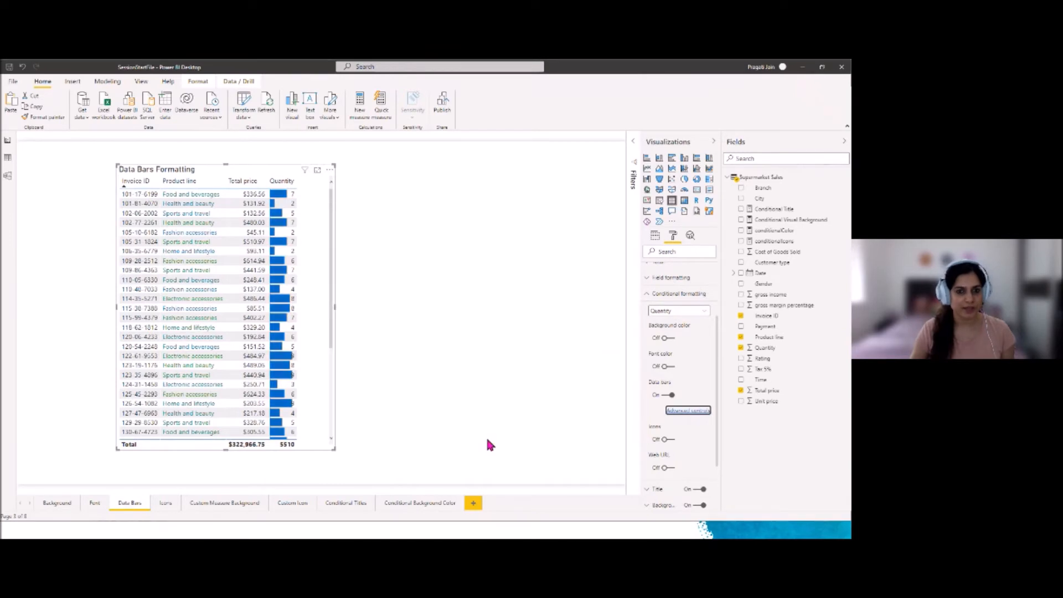
# Step: Examine the Quantity data bars in focus mode and return to the report page
pyautogui.click(317, 171)
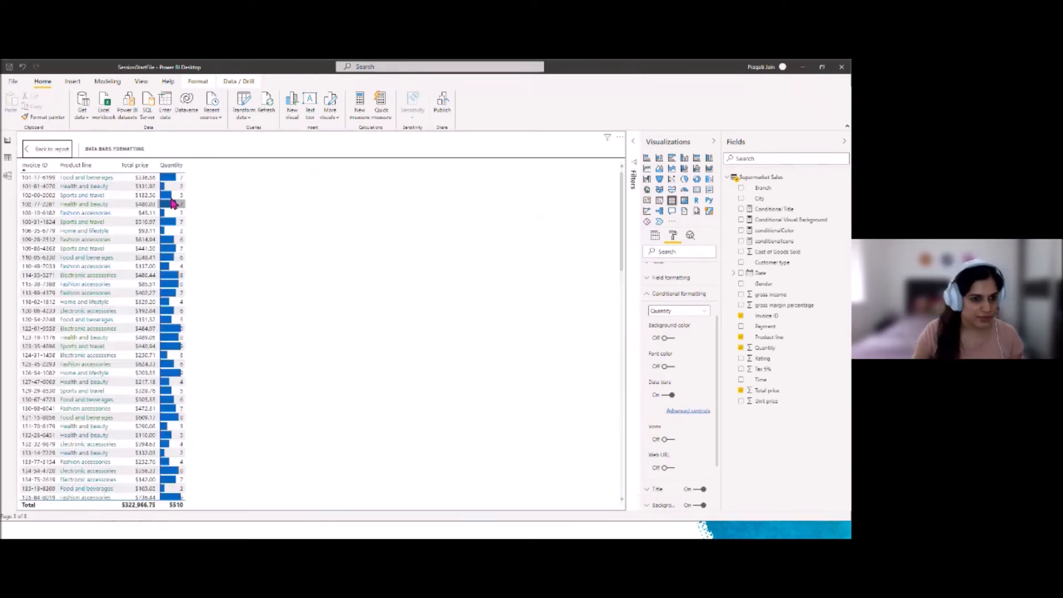
pyautogui.click(33, 150)
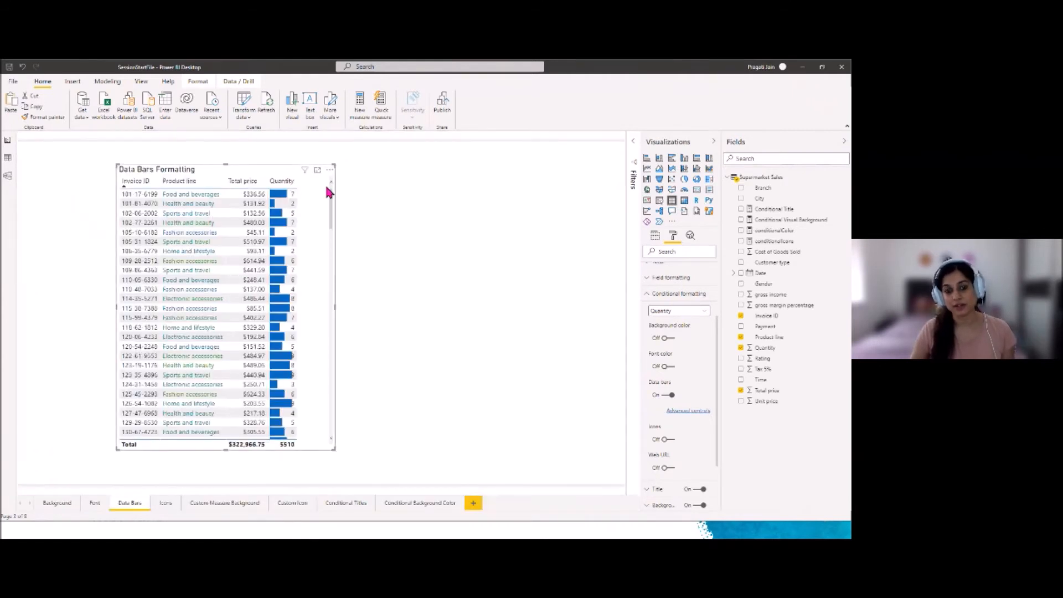
pyautogui.moveTo(334, 313)
pyautogui.mouseDown()
pyautogui.moveTo(344, 306)
pyautogui.moveTo(335, 308)
pyautogui.mouseUp()
pyautogui.click(395, 306)
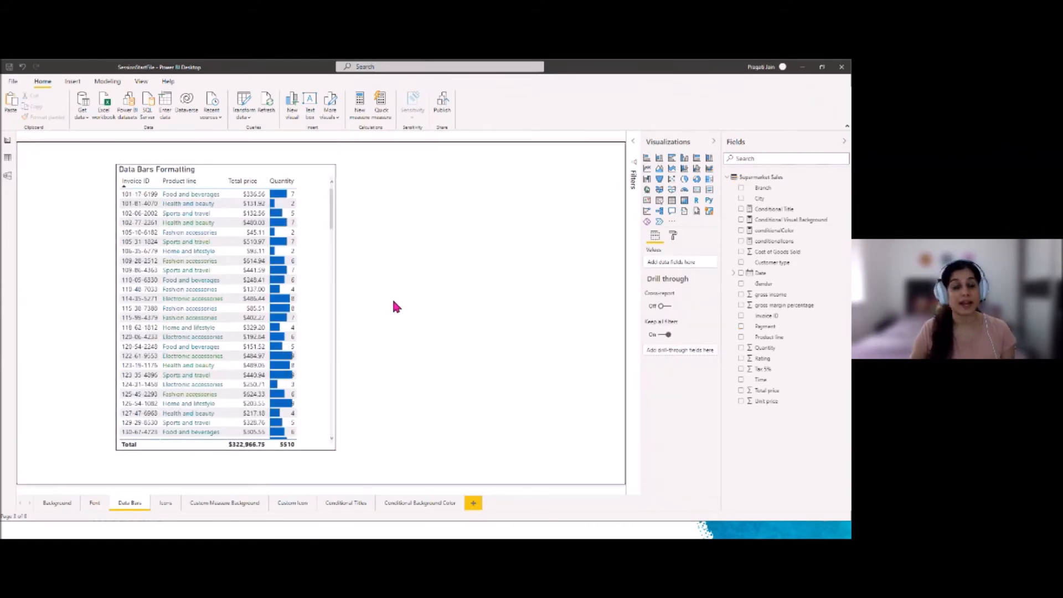
# Step: Try showing only the bars without the numbers in the table's Quantity data bars and apply the setting
pyautogui.click(320, 225)
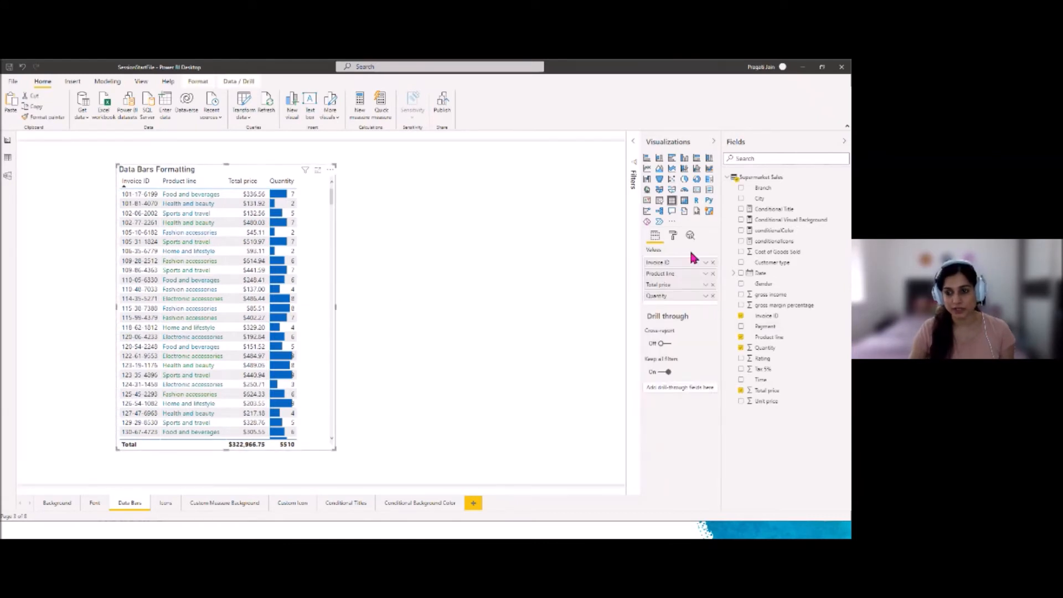
pyautogui.click(674, 237)
pyautogui.click(658, 383)
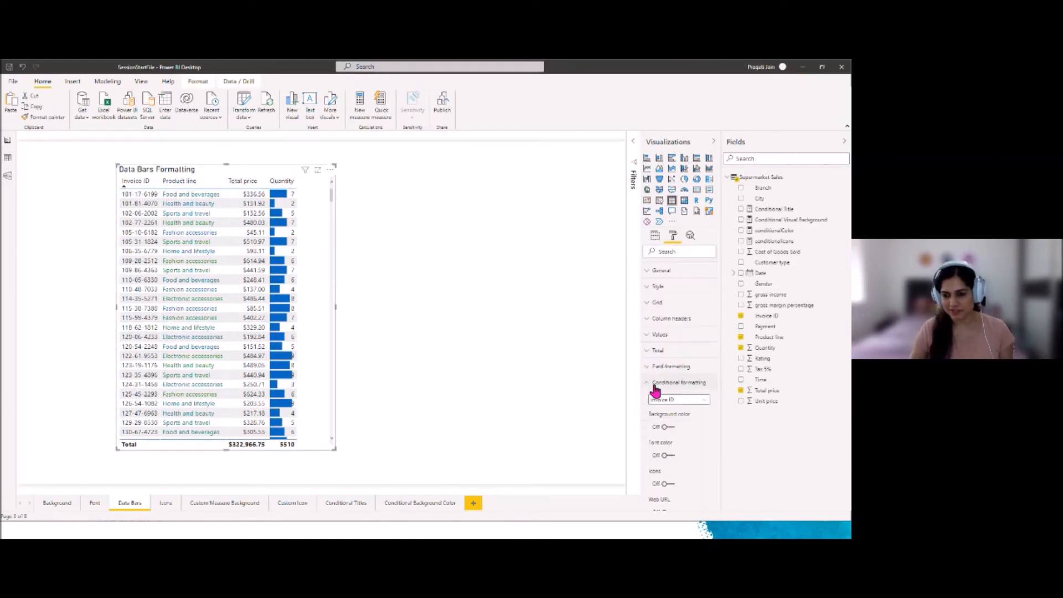
pyautogui.scroll(-2, 692, 439)
pyautogui.click(704, 314)
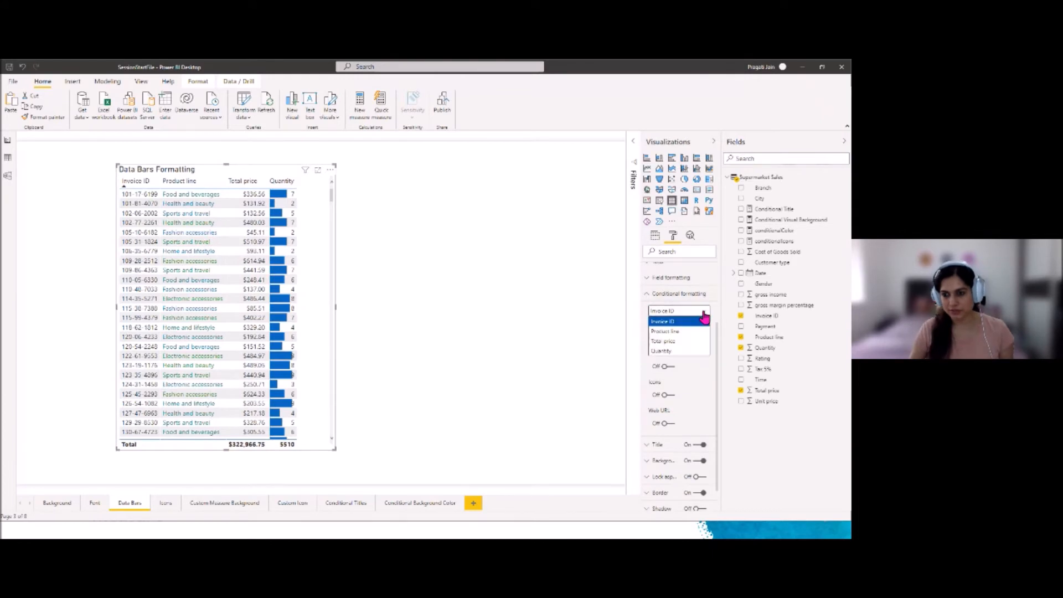
pyautogui.click(682, 351)
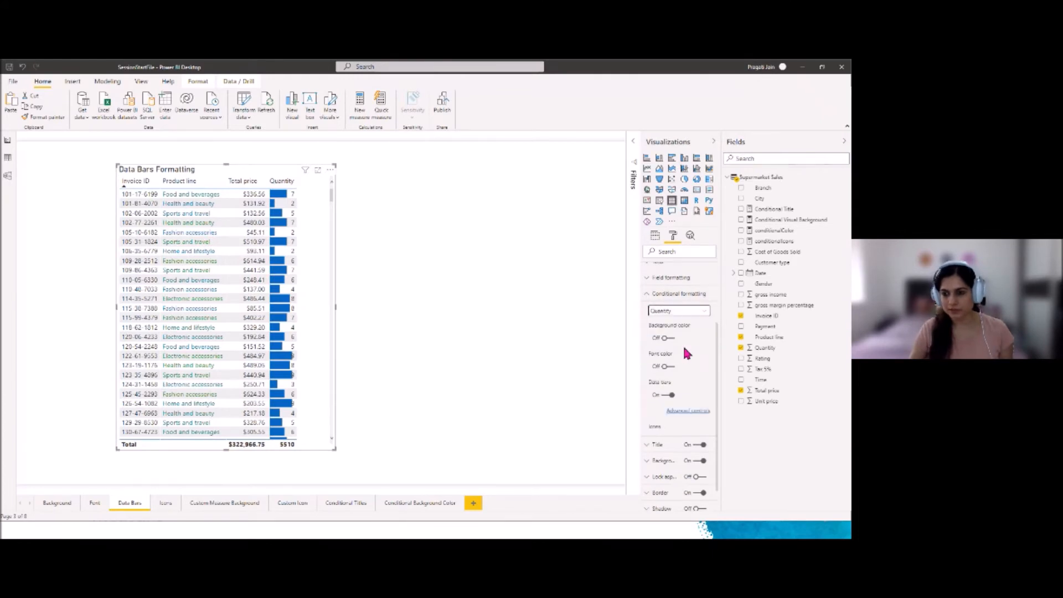
pyautogui.click(667, 394)
pyautogui.click(687, 412)
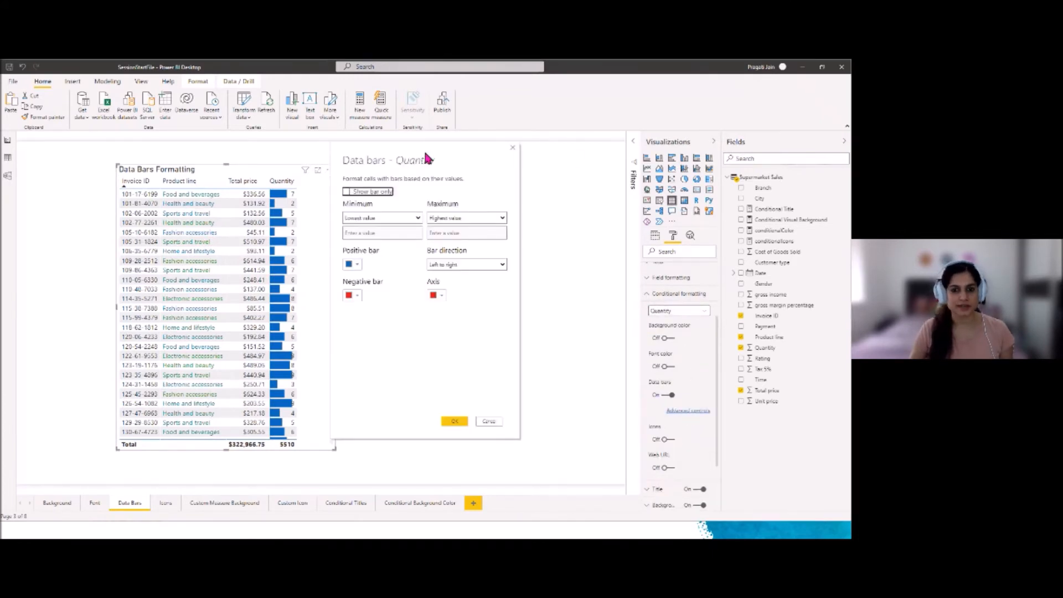
pyautogui.click(347, 192)
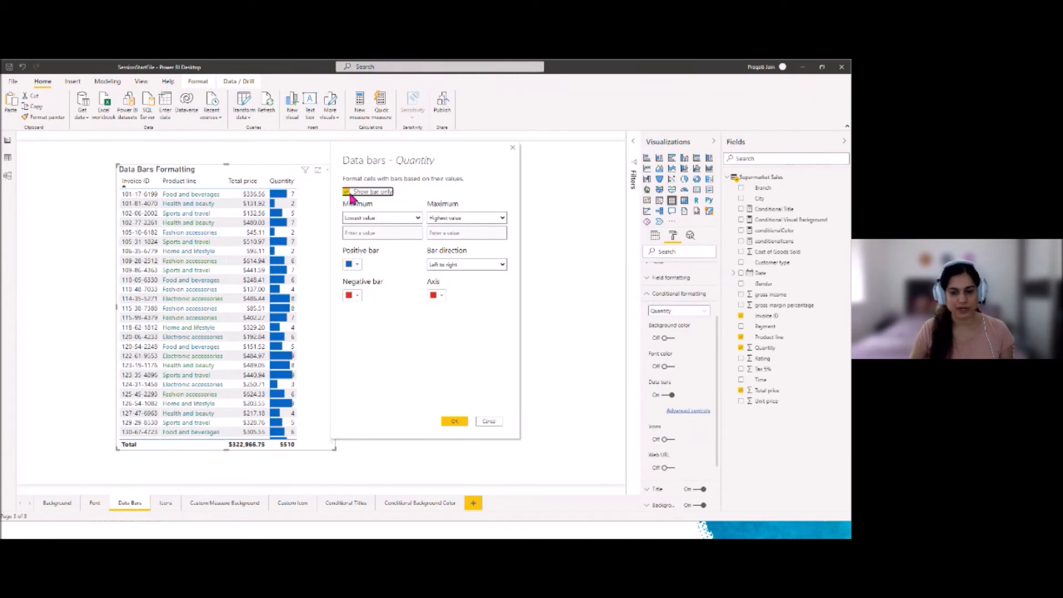
pyautogui.click(460, 421)
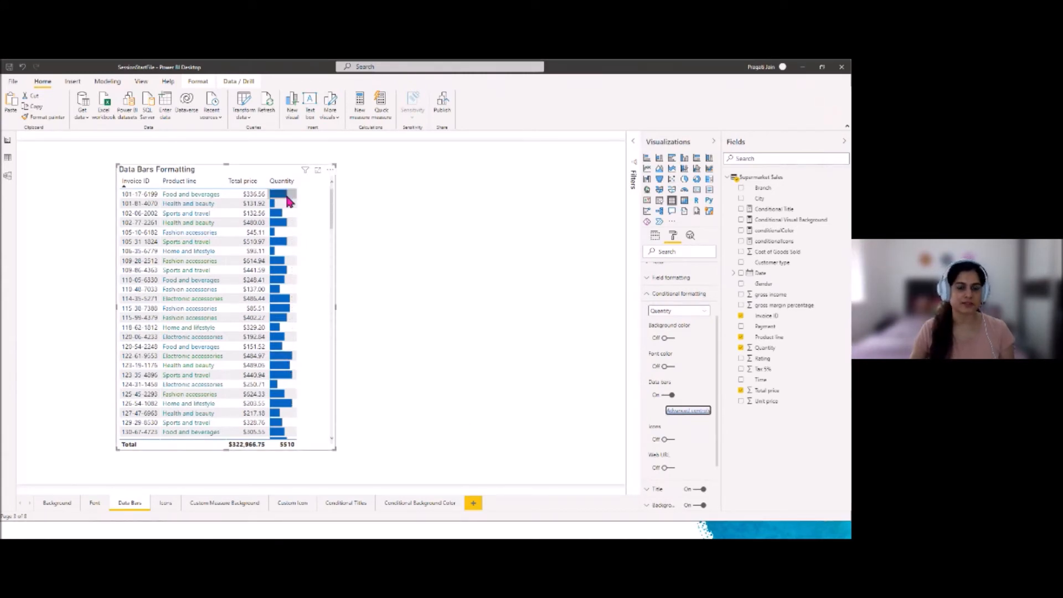
# Step: Turn off the bar-only option for the Quantity data bars and apply the setting
pyautogui.click(681, 412)
pyautogui.click(347, 192)
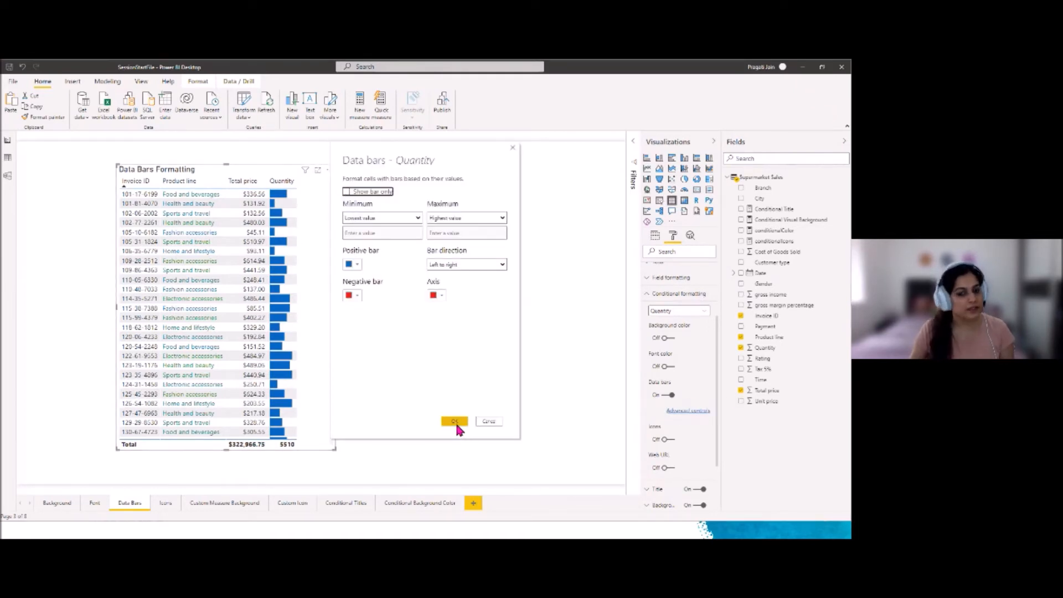
pyautogui.click(455, 422)
pyautogui.click(497, 387)
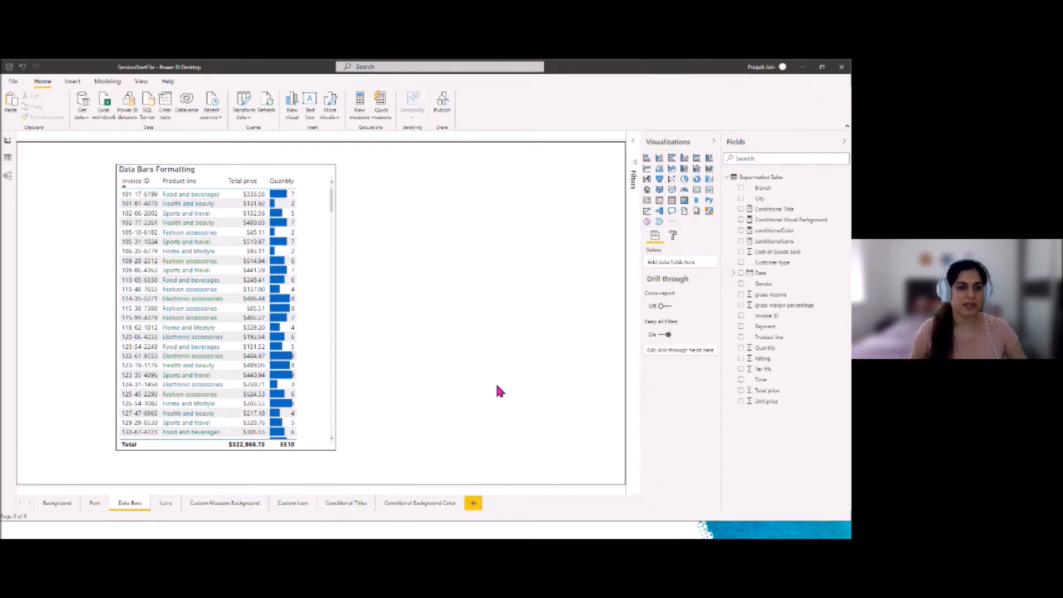
# Step: Compare the data bars with the table sorted by Quantity in descending and ascending order, and restore the Invoice ID sort
pyautogui.click(275, 187)
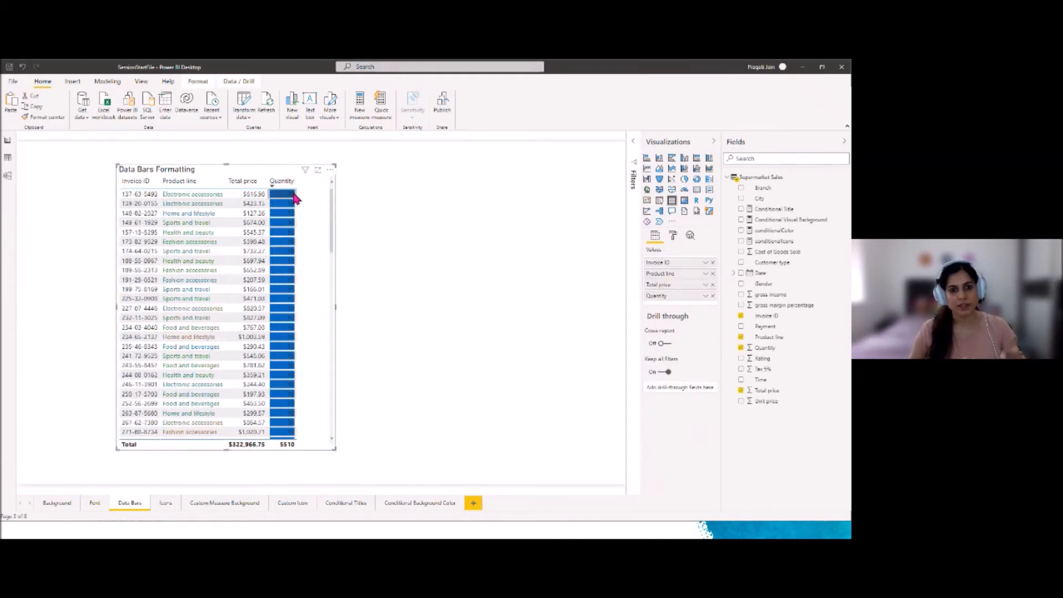
pyautogui.scroll(-10, 294, 273)
pyautogui.scroll(-10, 285, 303)
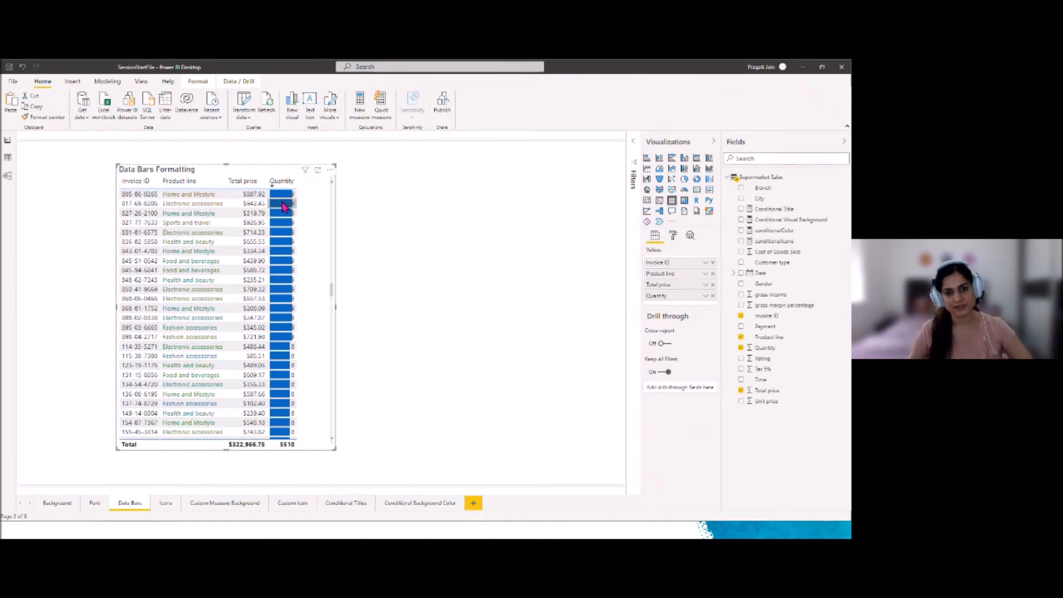
pyautogui.scroll(-10, 283, 206)
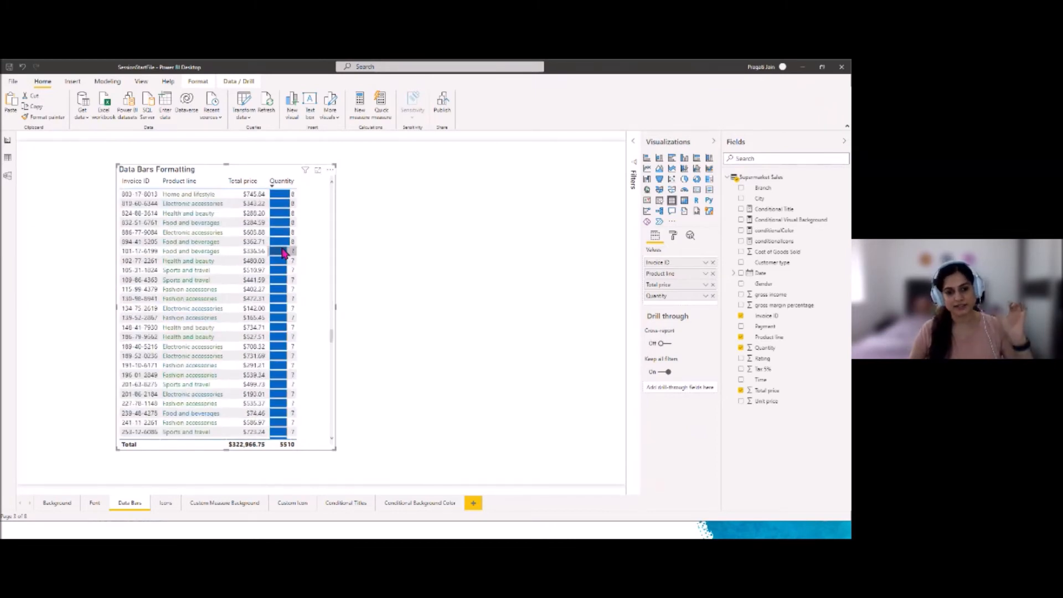
pyautogui.scroll(-10, 285, 232)
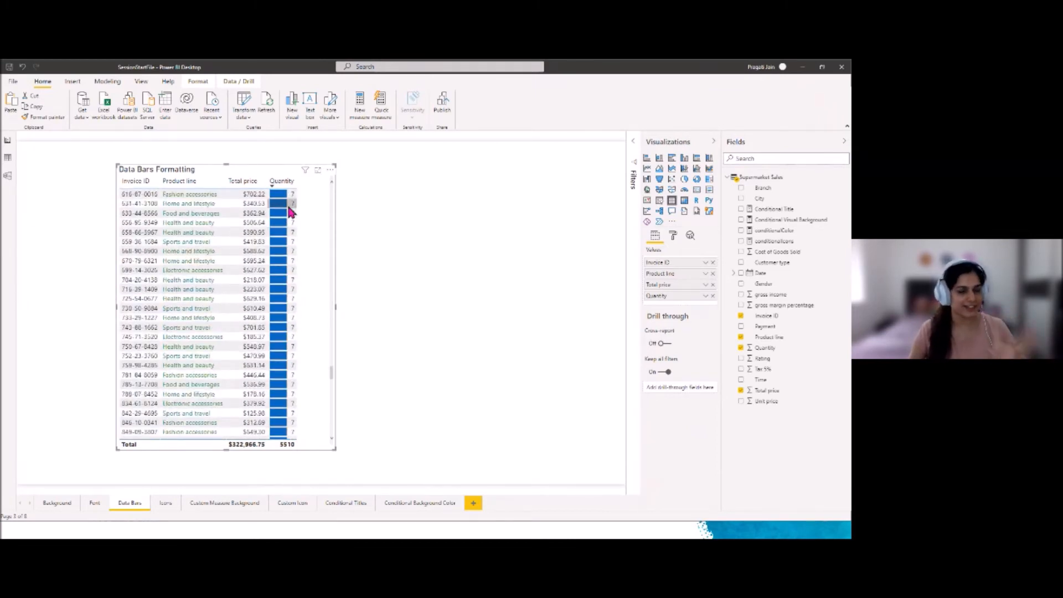
pyautogui.scroll(-10, 287, 205)
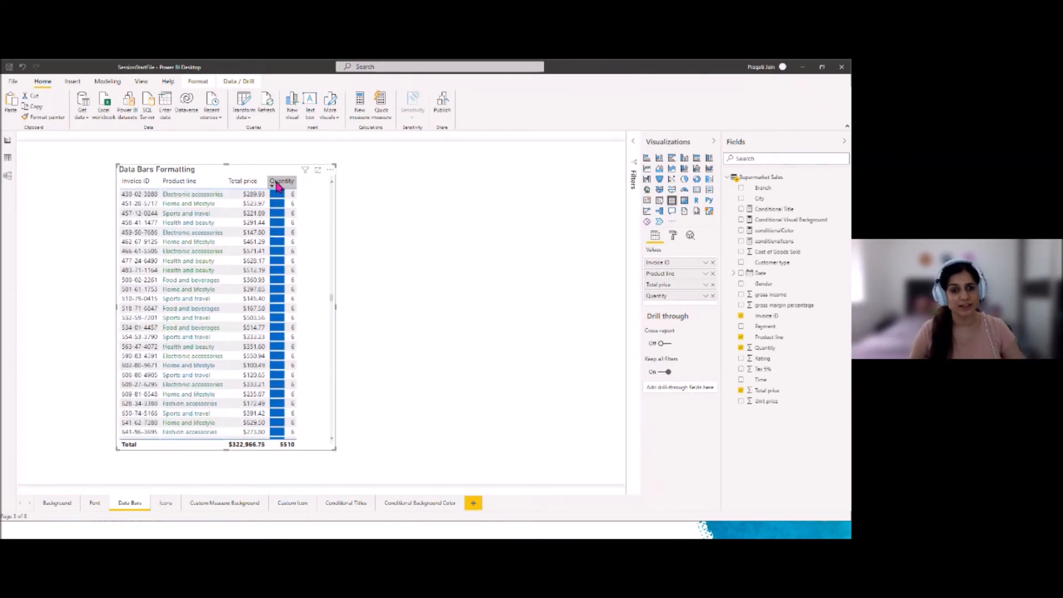
pyautogui.click(277, 185)
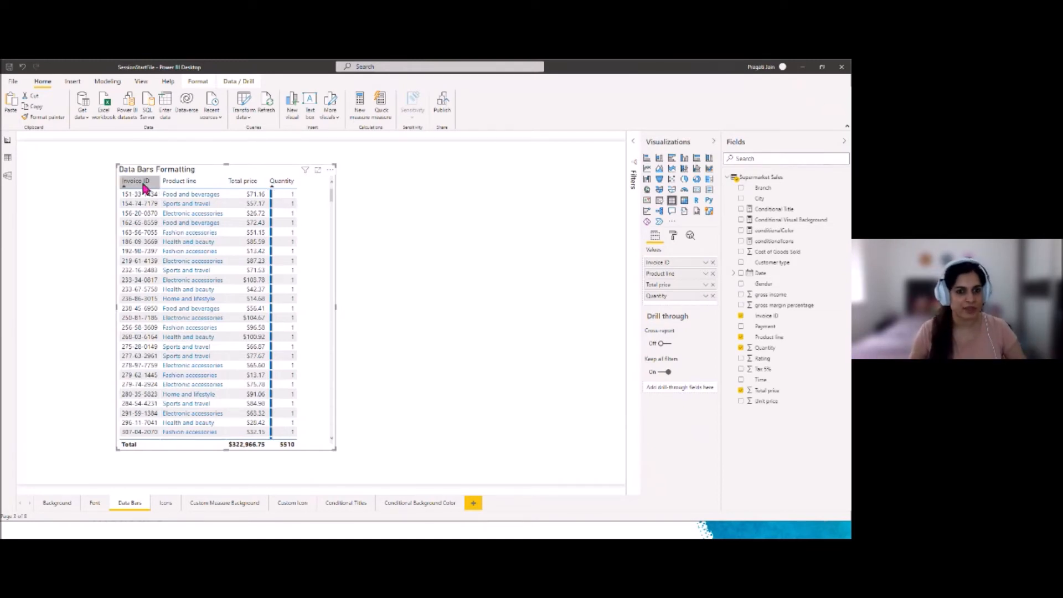
pyautogui.click(441, 270)
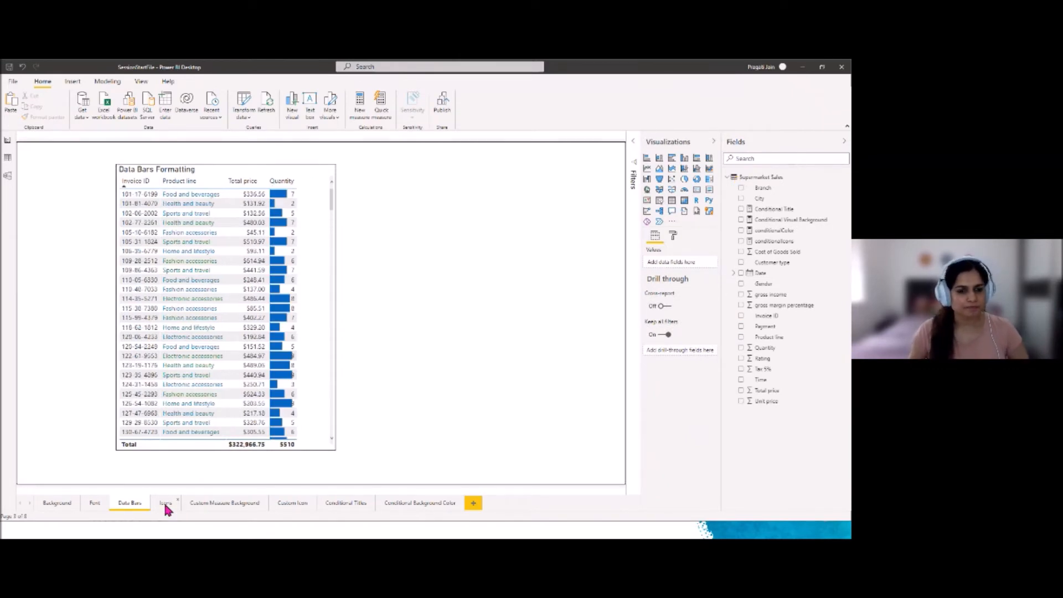
# Step: Copy the Data Bars Formatting table onto the Icons page and place it near the middle of the canvas
pyautogui.click(310, 451)
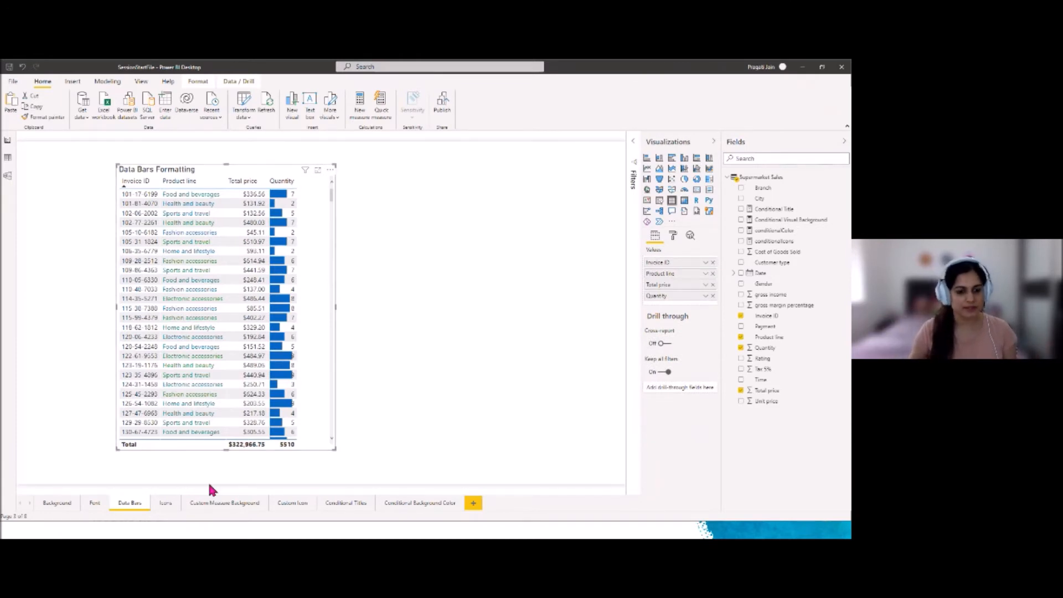
pyautogui.click(164, 503)
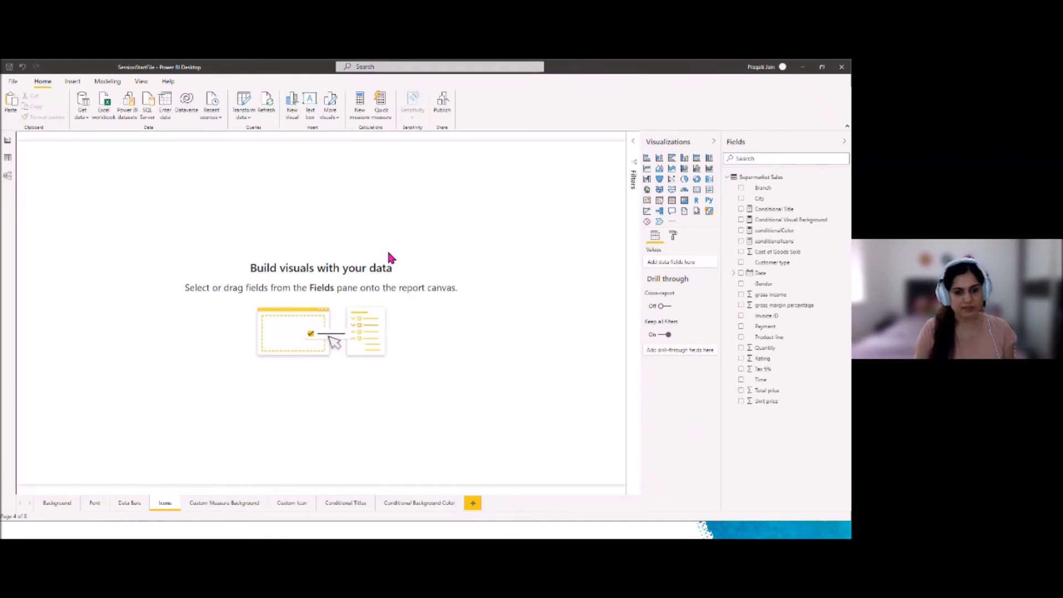
pyautogui.hotkey('ctrl', 'v')
pyautogui.moveTo(214, 164); pyautogui.dragTo(250, 157)
# Step: Switch to the presentation to check the session agenda and return to the Power BI report
pyautogui.hotkey('alt', 'Tab')
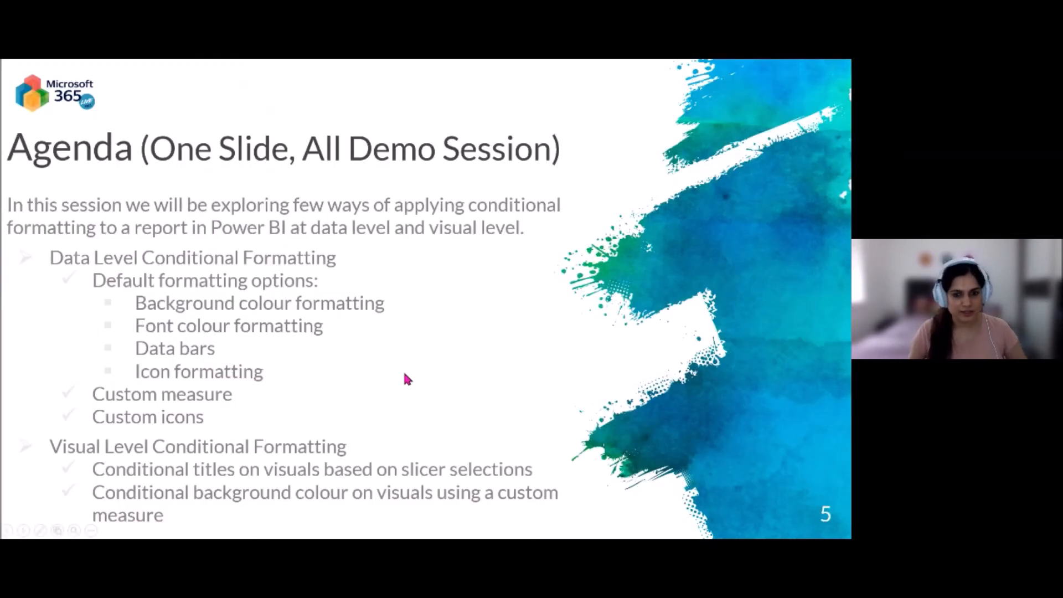
pyautogui.hotkey('alt', 'Tab')
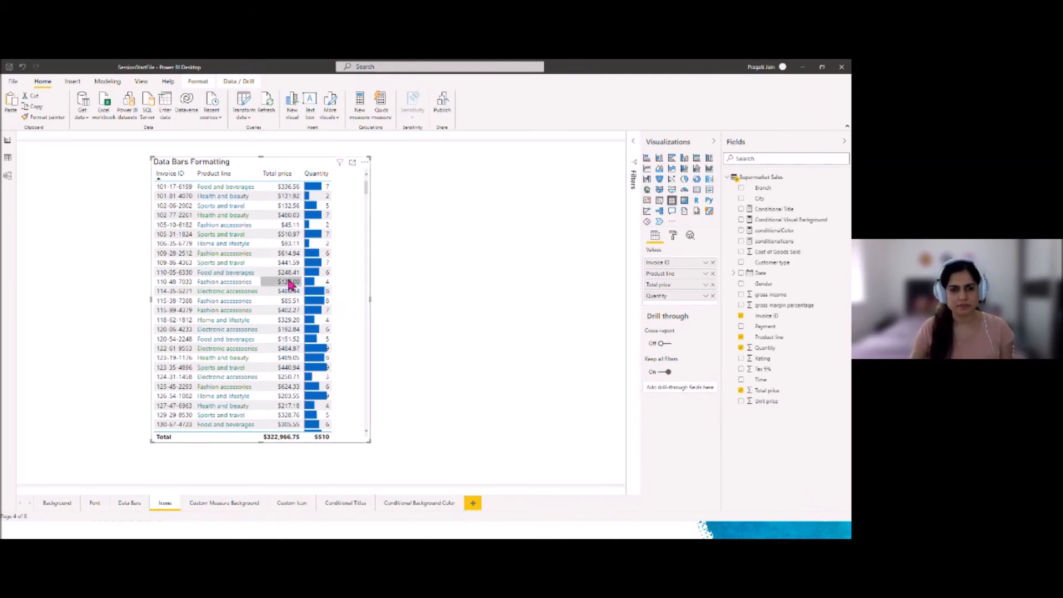
pyautogui.moveTo(290, 284)
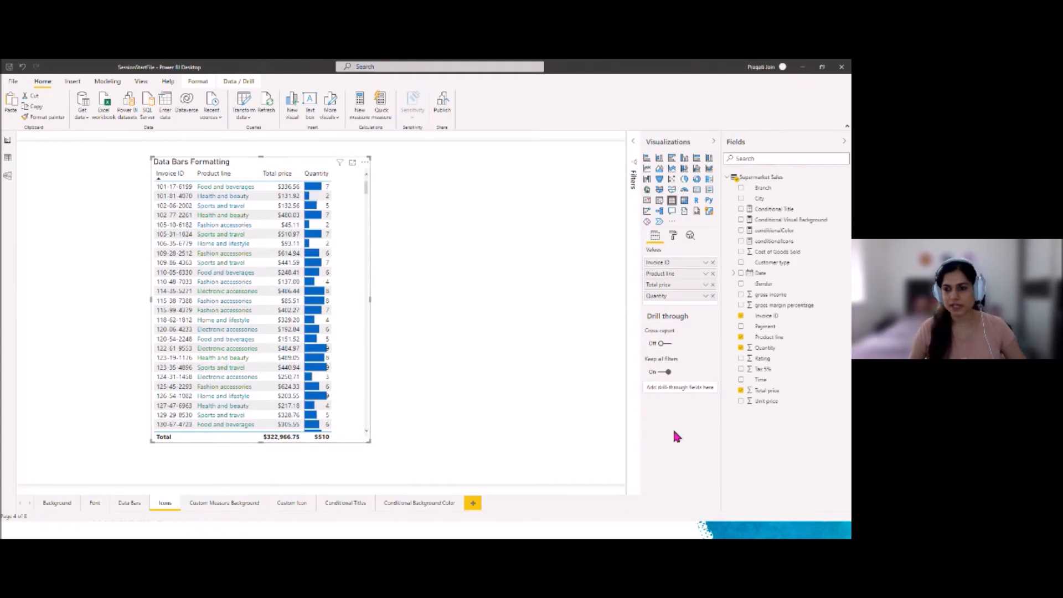
# Step: Change the copied table's title text to "Icon Formatting"
pyautogui.click(672, 235)
pyautogui.click(657, 400)
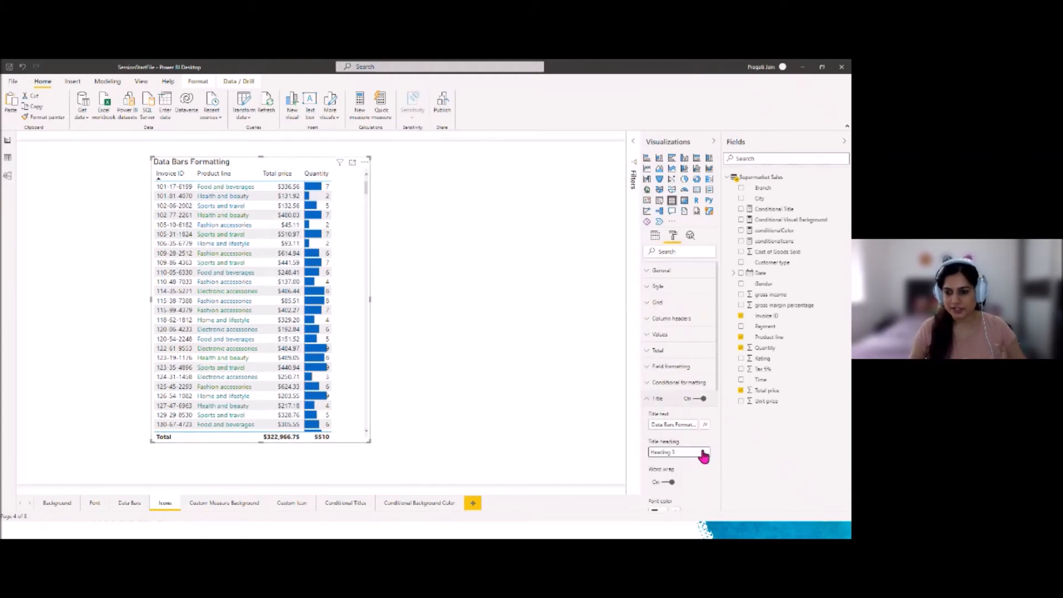
pyautogui.moveTo(674, 425); pyautogui.dragTo(649, 432)
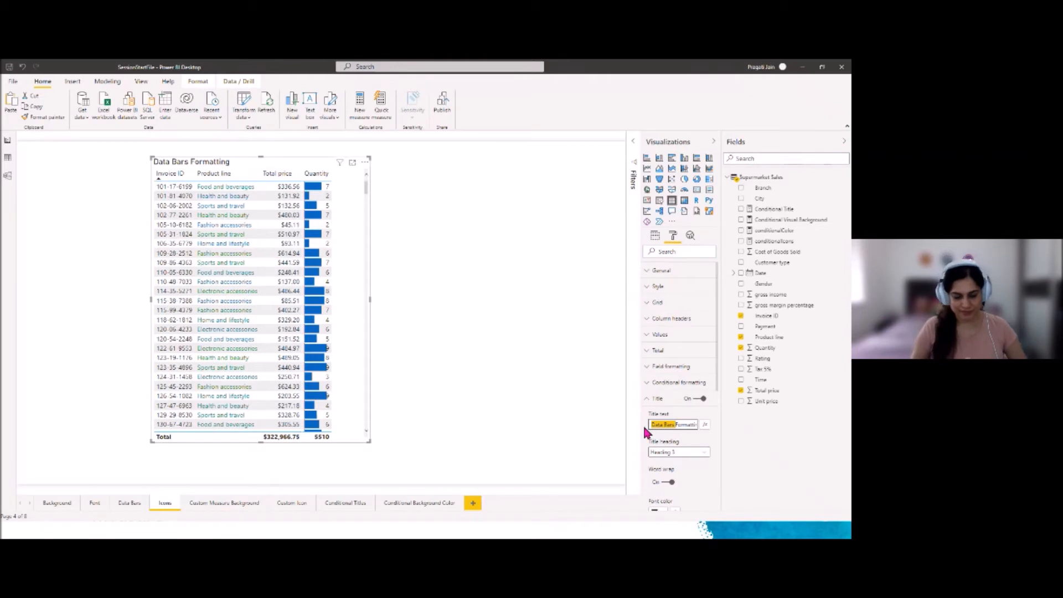
pyautogui.write('Icon')
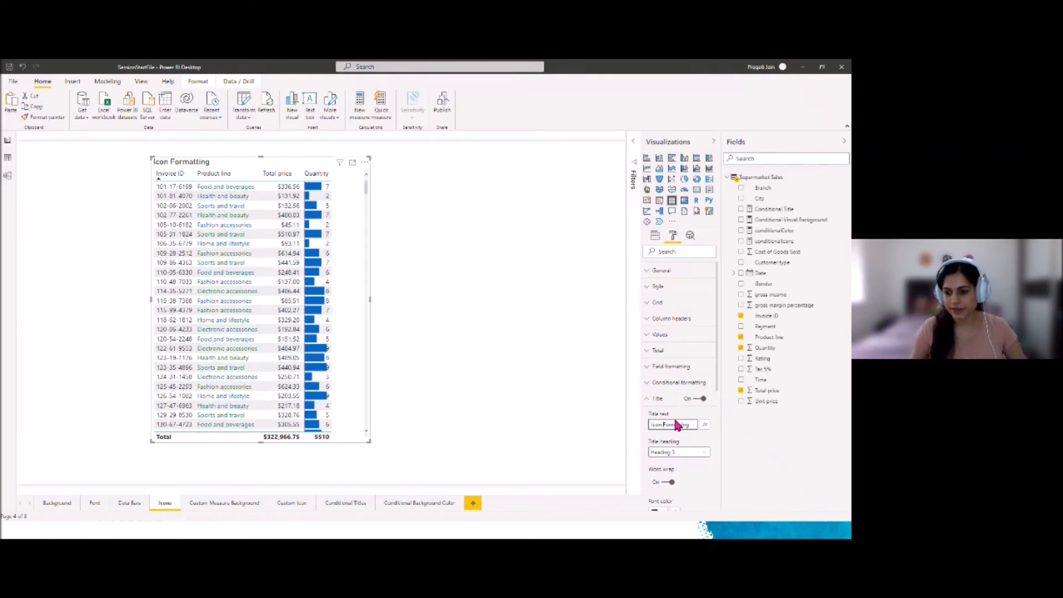
pyautogui.click(648, 400)
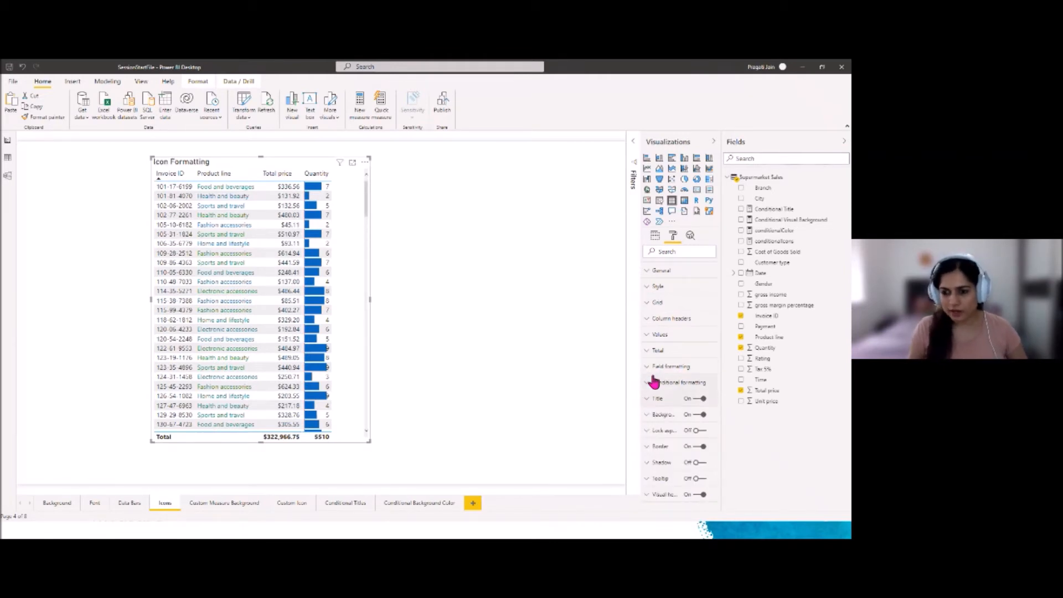
# Step: Turn on icon conditional formatting for Total price and widen the table's Quantity column
pyautogui.click(654, 383)
pyautogui.scroll(-3, 690, 450)
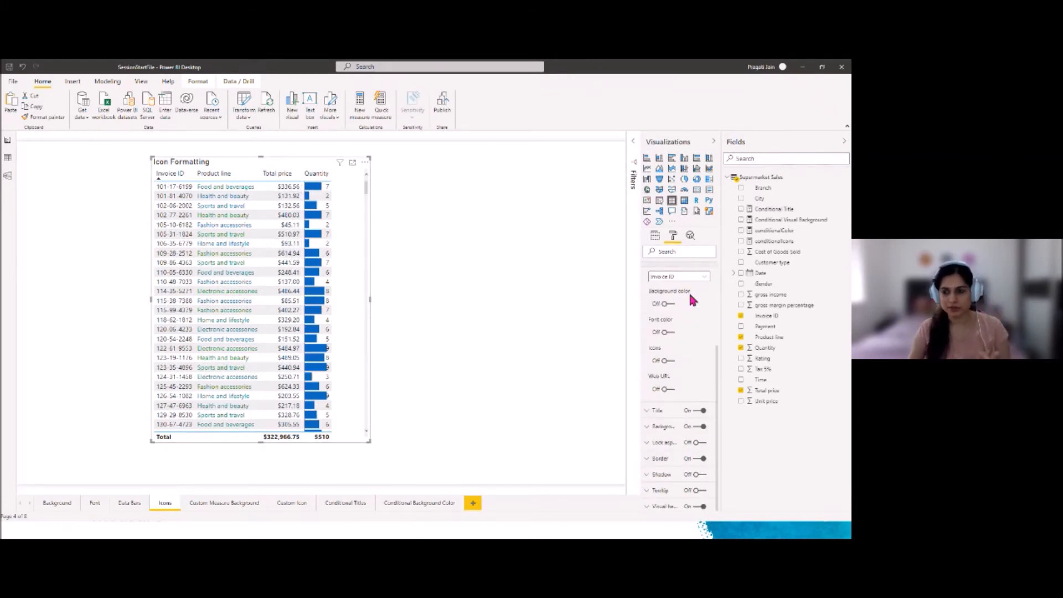
pyautogui.click(701, 277)
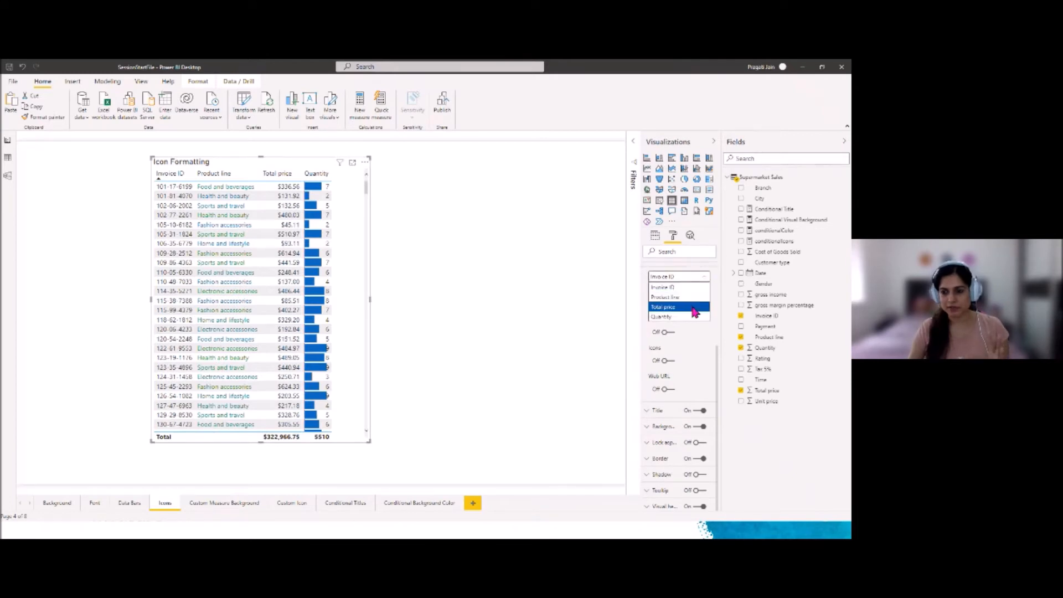
pyautogui.click(693, 310)
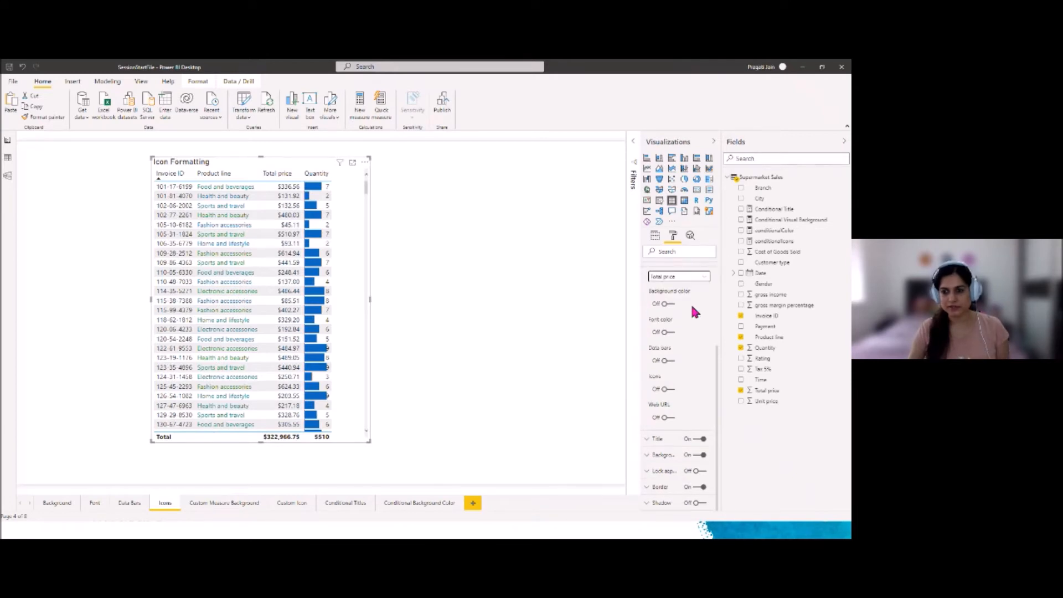
pyautogui.click(669, 391)
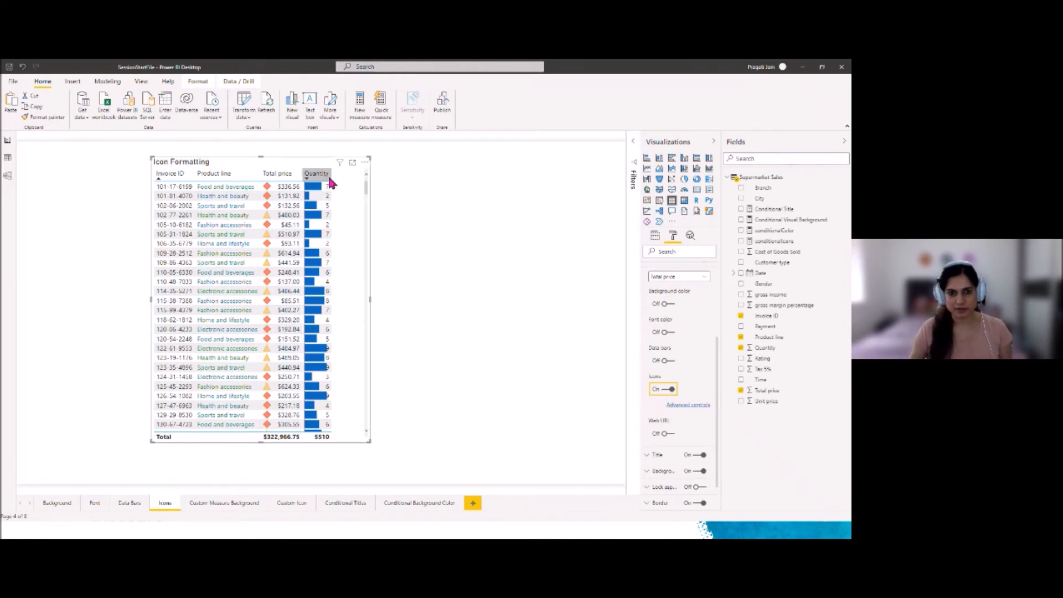
pyautogui.moveTo(331, 172); pyautogui.dragTo(361, 176)
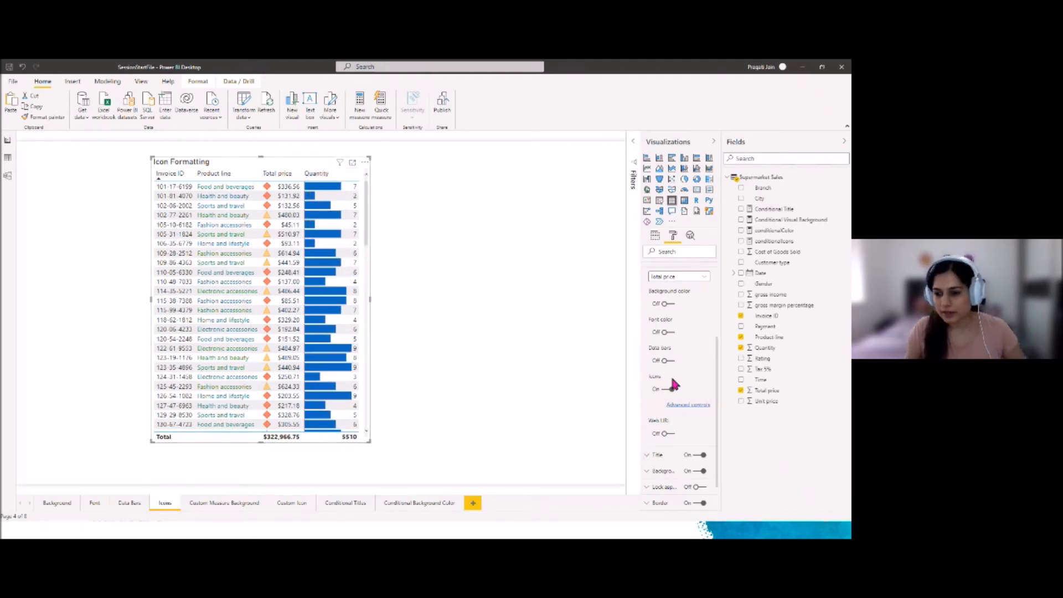
# Step: Open the advanced icon settings for Total price beside the table and review the Format by and Apply to options
pyautogui.click(700, 408)
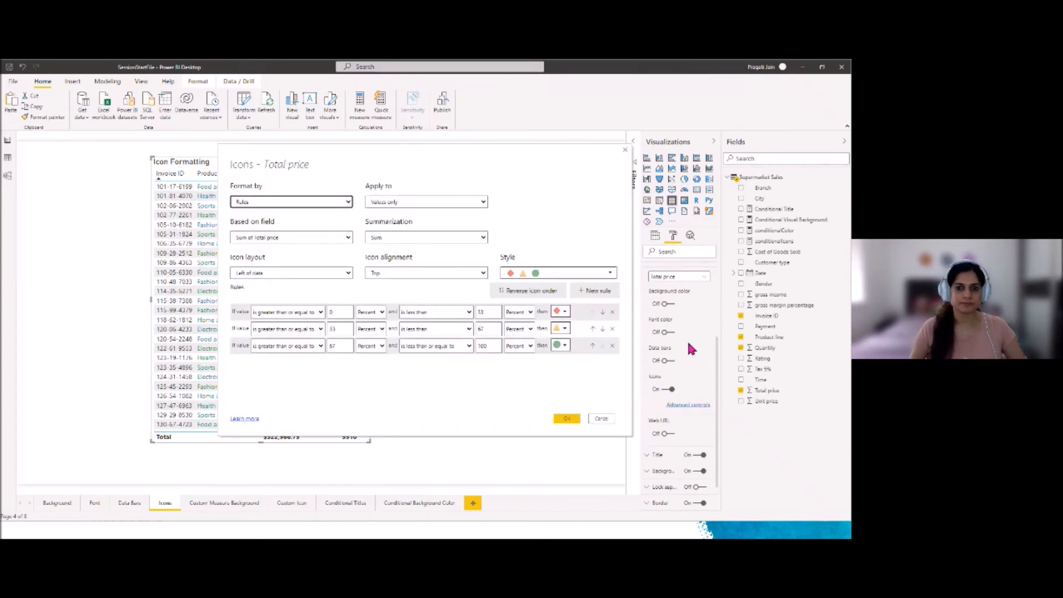
pyautogui.moveTo(418, 148); pyautogui.dragTo(576, 158)
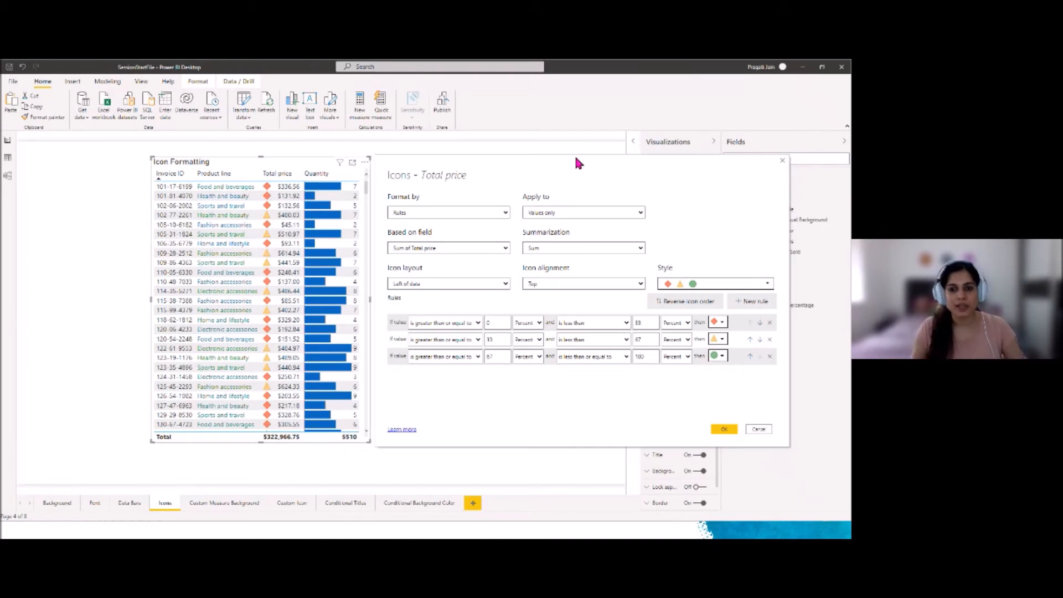
pyautogui.click(503, 212)
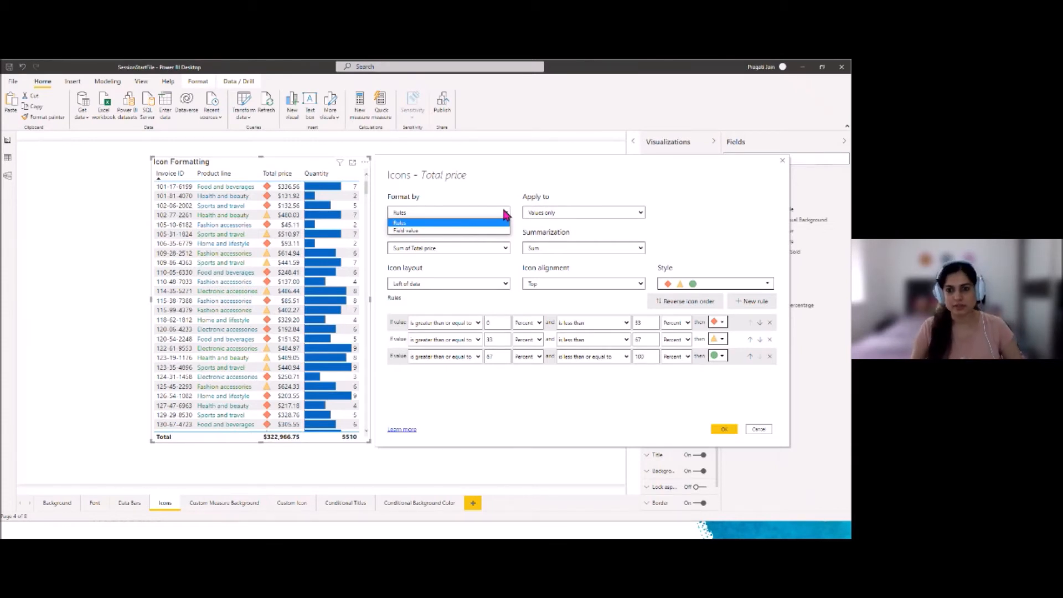
pyautogui.click(515, 188)
pyautogui.click(639, 214)
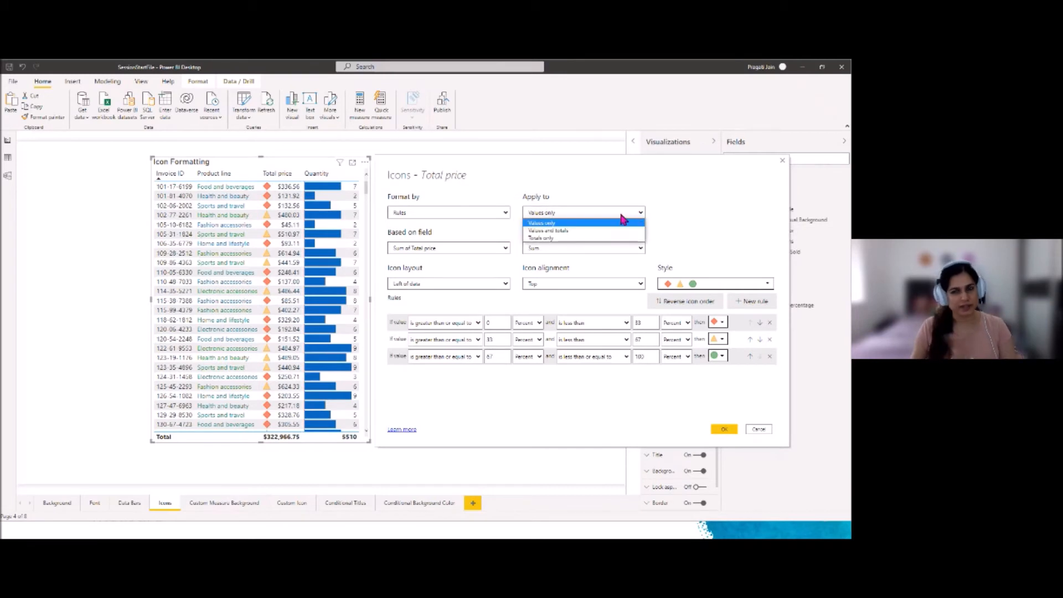
pyautogui.click(672, 208)
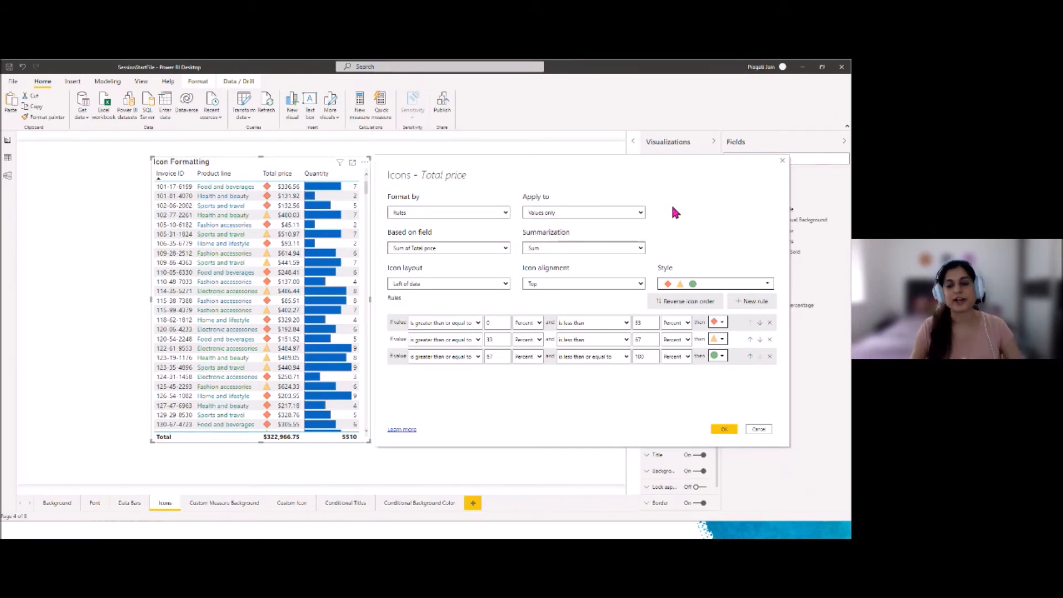
# Step: Base the Total price icon rules on the Quantity field, summarized as Sum
pyautogui.click(505, 249)
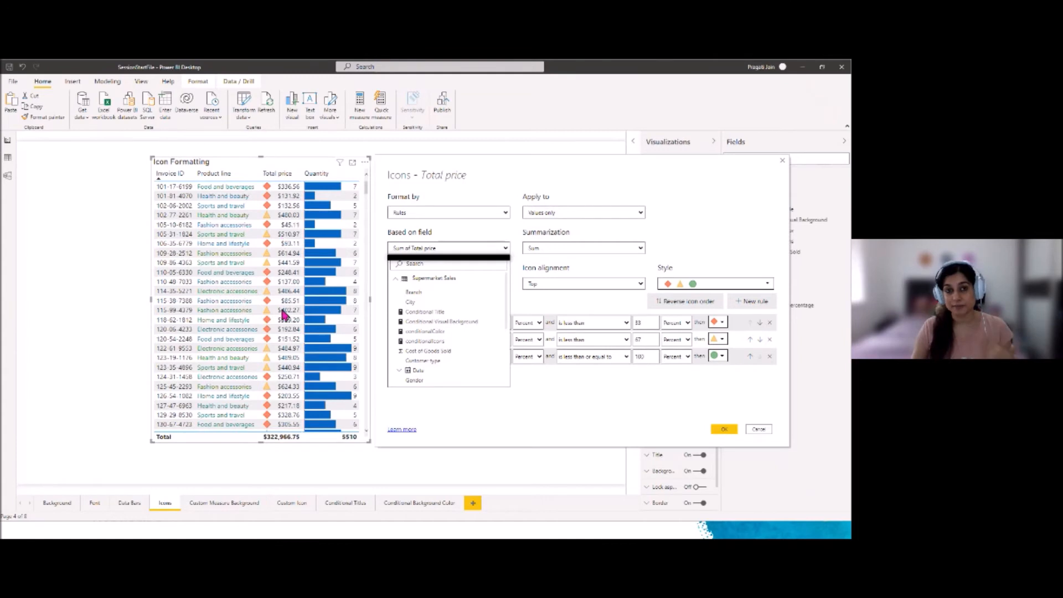
pyautogui.click(419, 265)
pyautogui.write('custi')
pyautogui.press('BackSpace')
pyautogui.press('BackSpace')
pyautogui.press('BackSpace')
pyautogui.press('BackSpace')
pyautogui.write('uant')
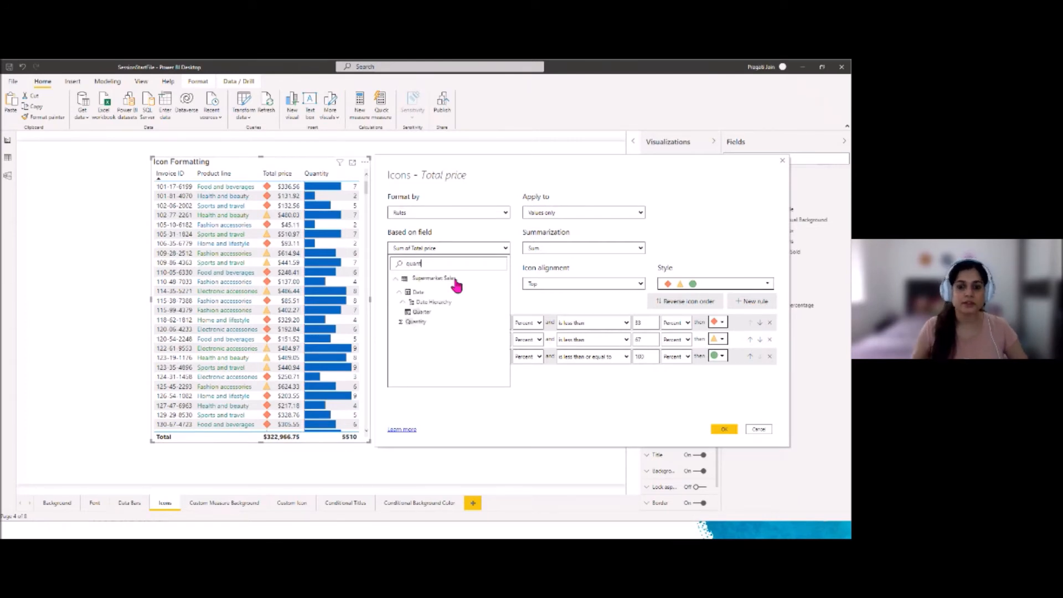
pyautogui.click(425, 294)
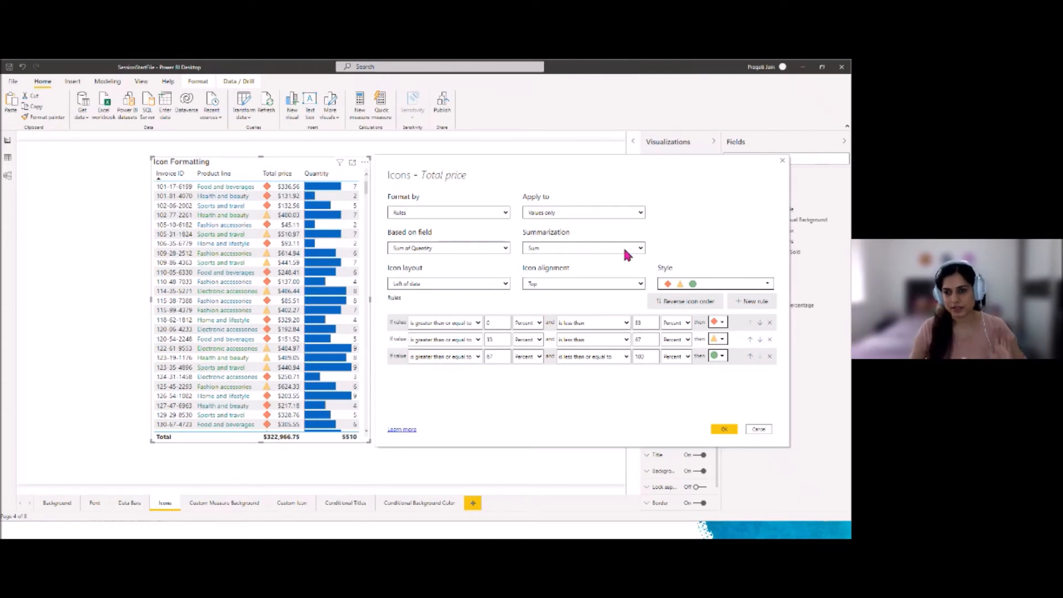
pyautogui.click(640, 247)
pyautogui.click(667, 243)
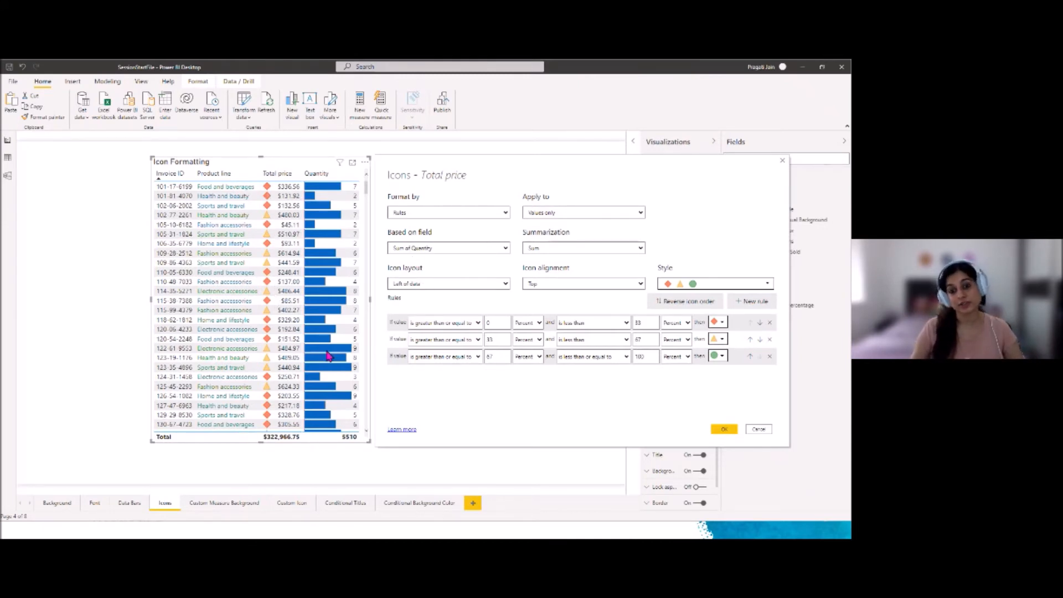
# Step: Place the icons right of the data and review the icon alignment options, leaving Top selected
pyautogui.click(504, 283)
pyautogui.click(467, 309)
pyautogui.click(505, 283)
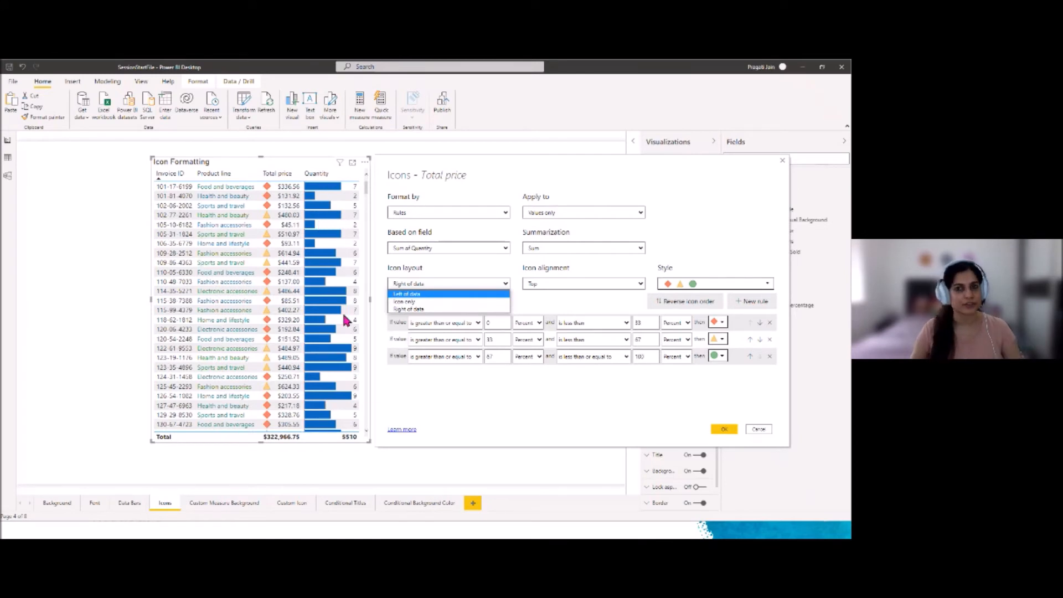
pyautogui.click(452, 308)
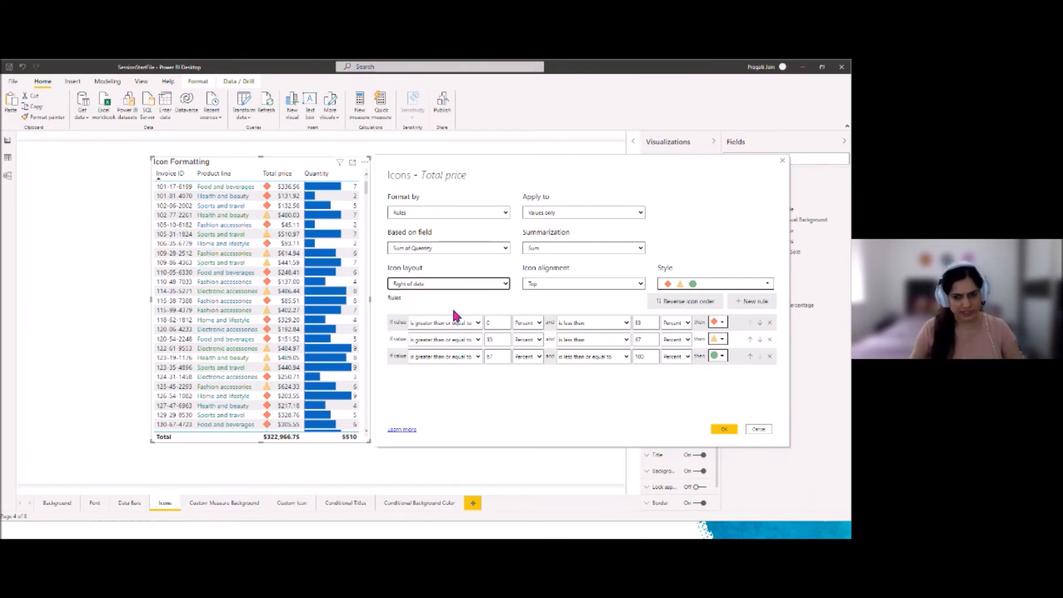
pyautogui.click(639, 281)
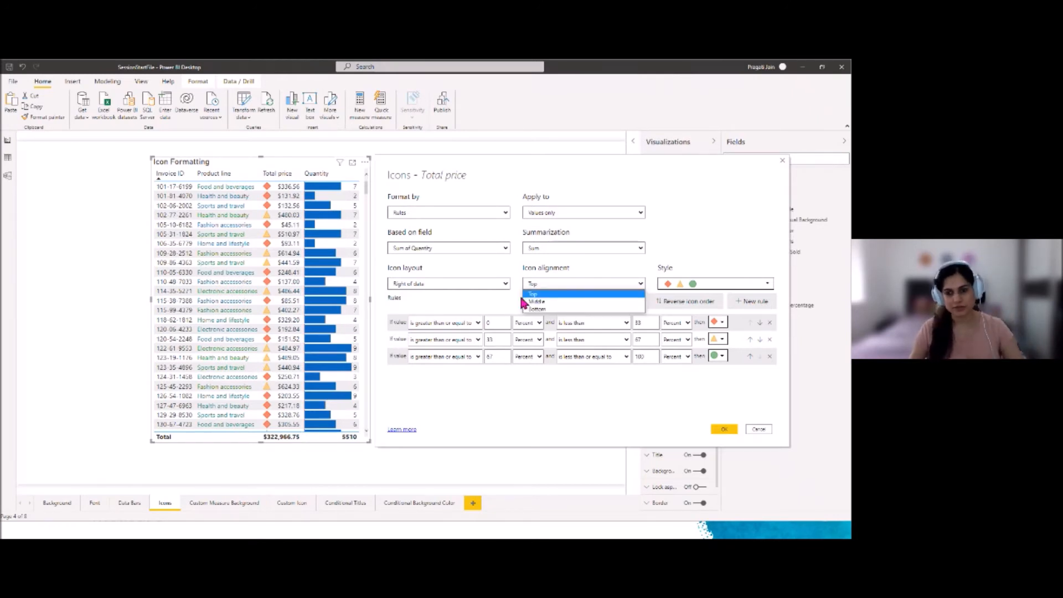
pyautogui.click(499, 296)
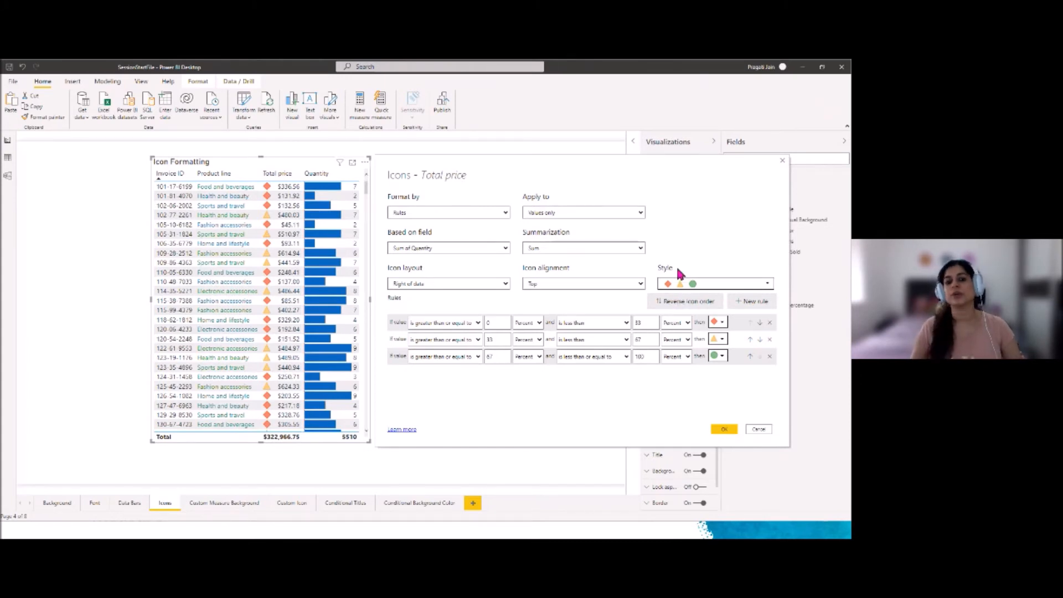
# Step: Browse the icon styles and try the three-icon set with red and green triangles and a yellow dash
pyautogui.click(768, 283)
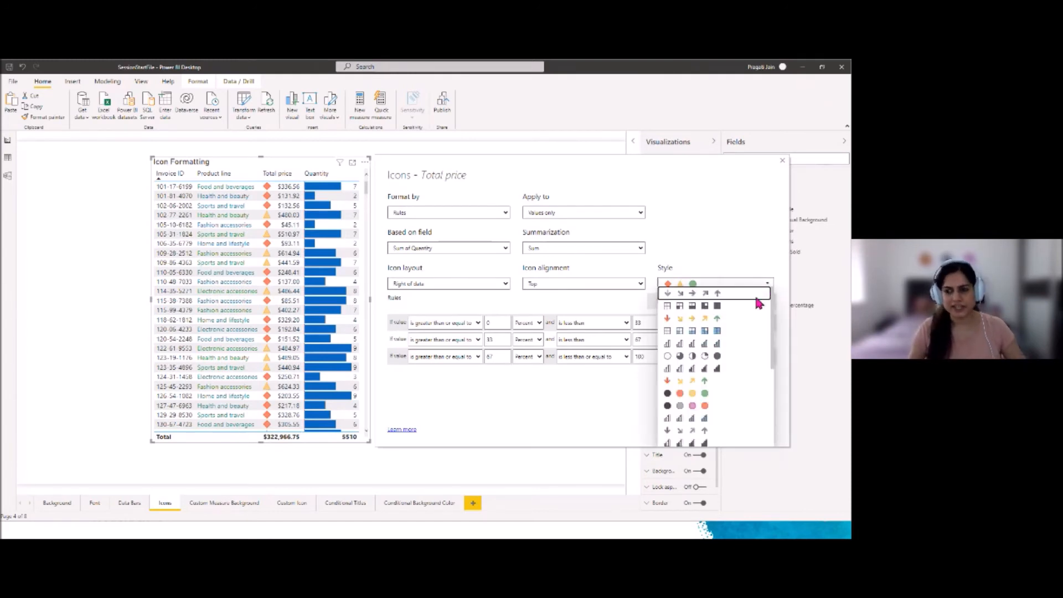
pyautogui.scroll(-5, 708, 367)
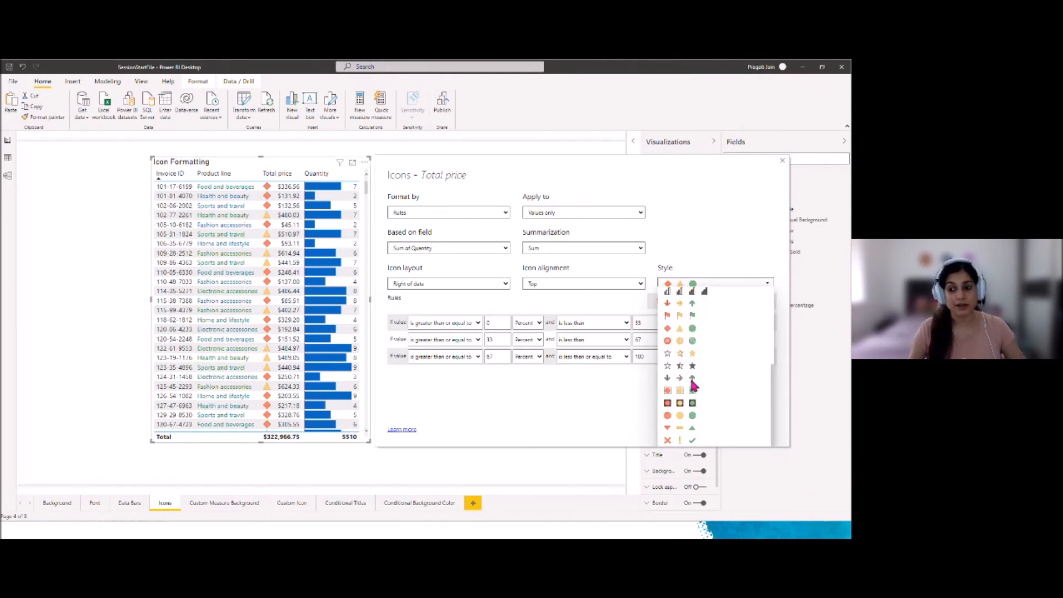
pyautogui.scroll(1, 692, 386)
pyautogui.scroll(2, 693, 386)
pyautogui.scroll(1, 693, 386)
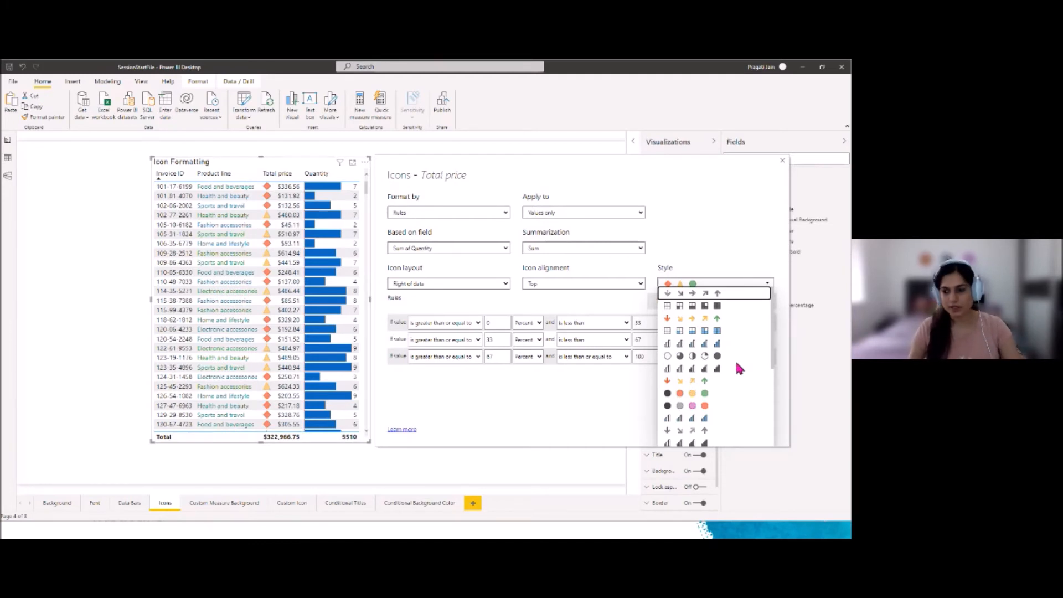
pyautogui.scroll(-5, 738, 367)
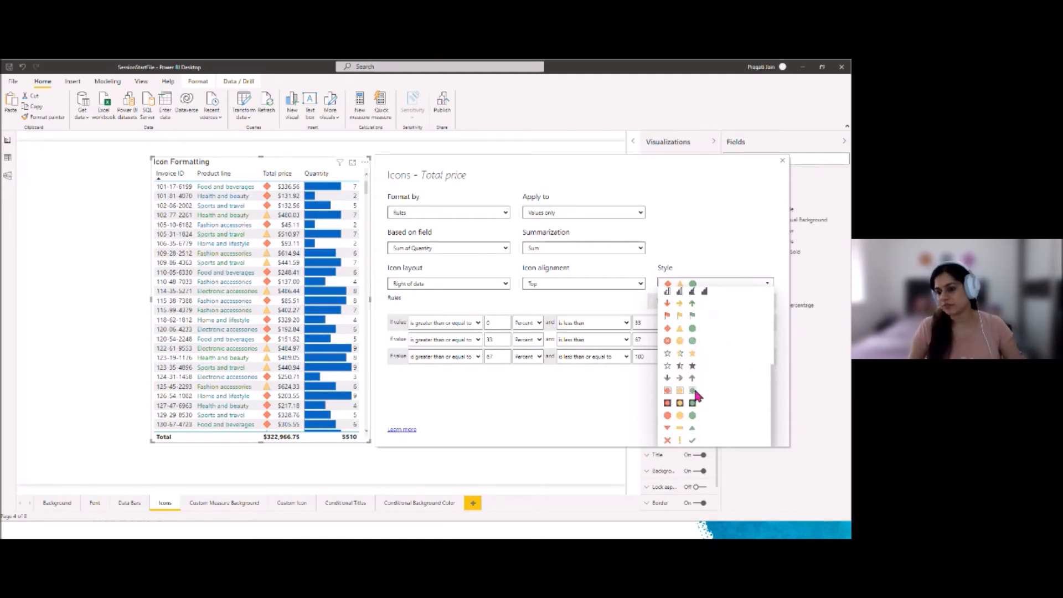
pyautogui.click(678, 427)
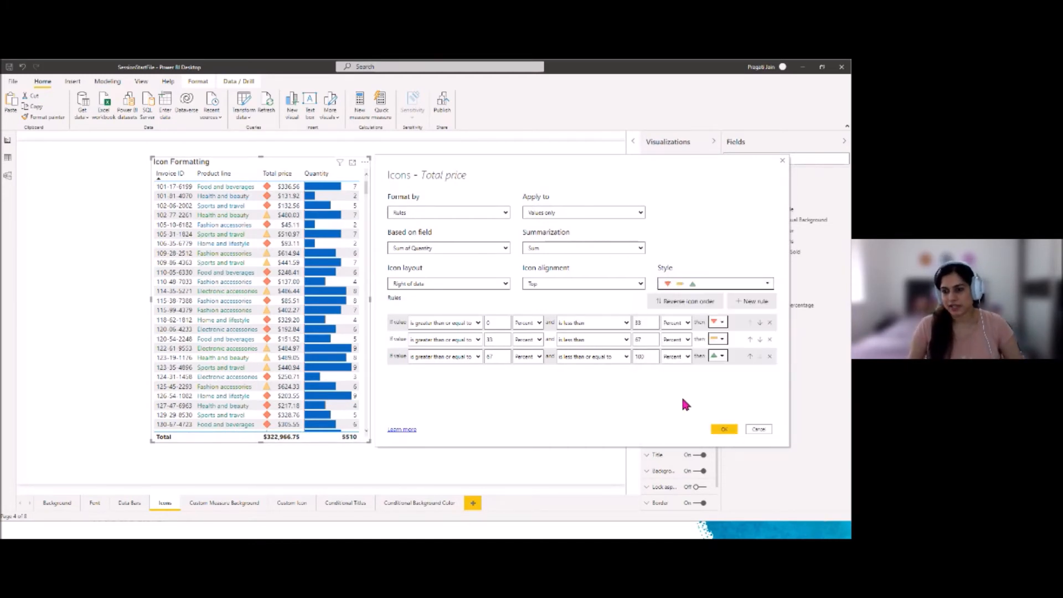
# Step: Change the icon style to the set of red, yellow and green circled symbols
pyautogui.click(768, 284)
pyautogui.scroll(-5, 703, 390)
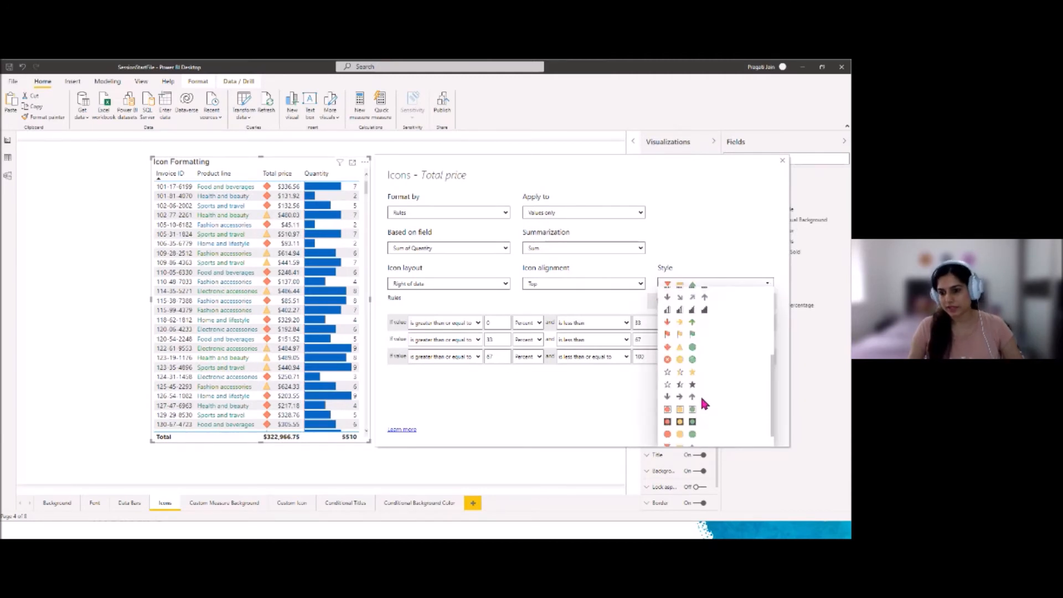
pyautogui.click(686, 359)
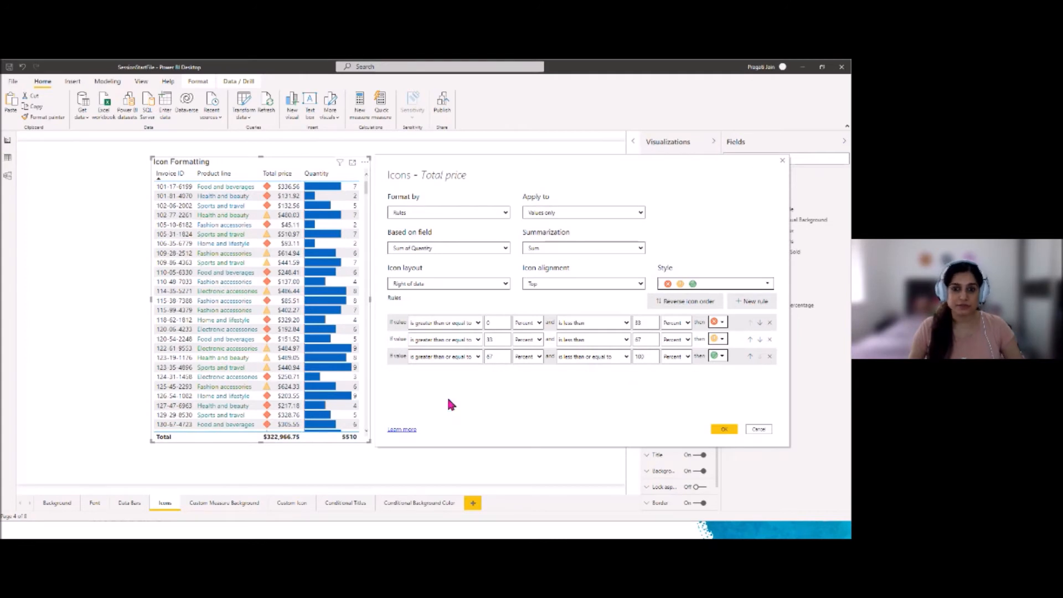
# Step: Set the first icon rule to greater than or equal to 1 and less than 4, with both limits as Number
pyautogui.moveTo(487, 173); pyautogui.dragTo(484, 140)
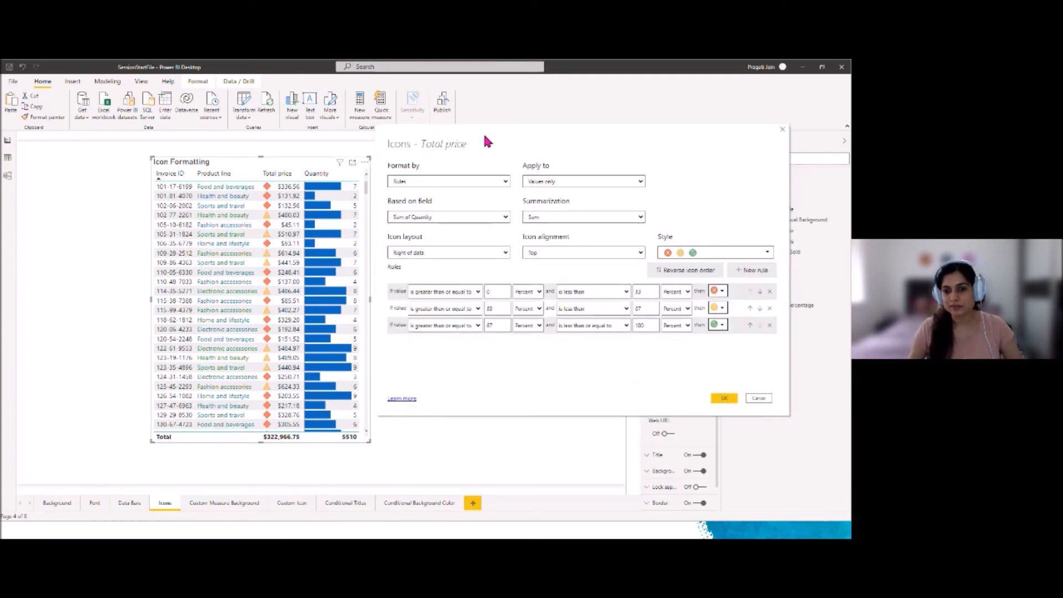
pyautogui.click(538, 292)
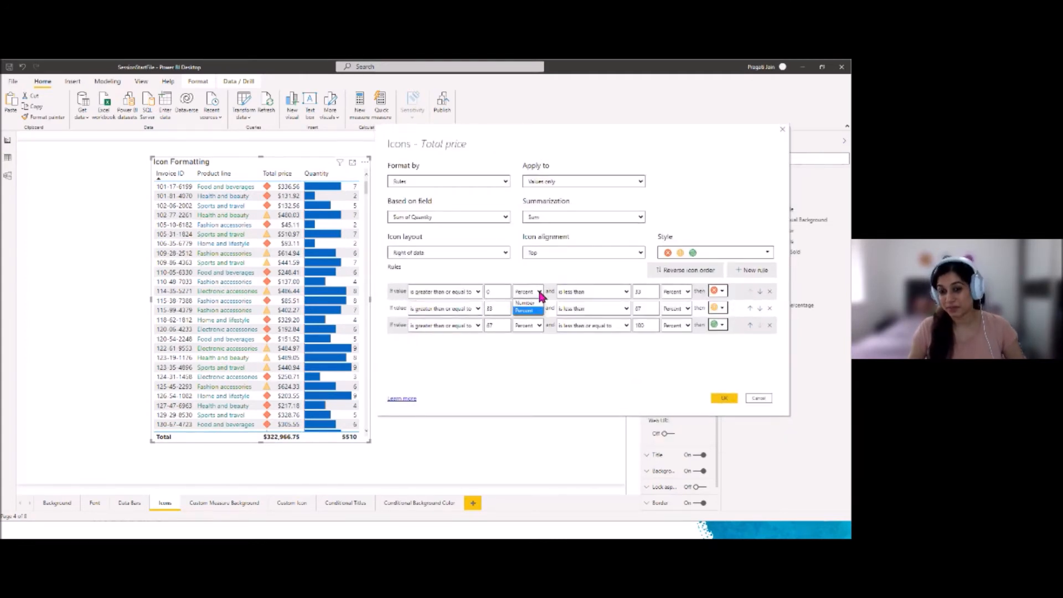
pyautogui.click(565, 271)
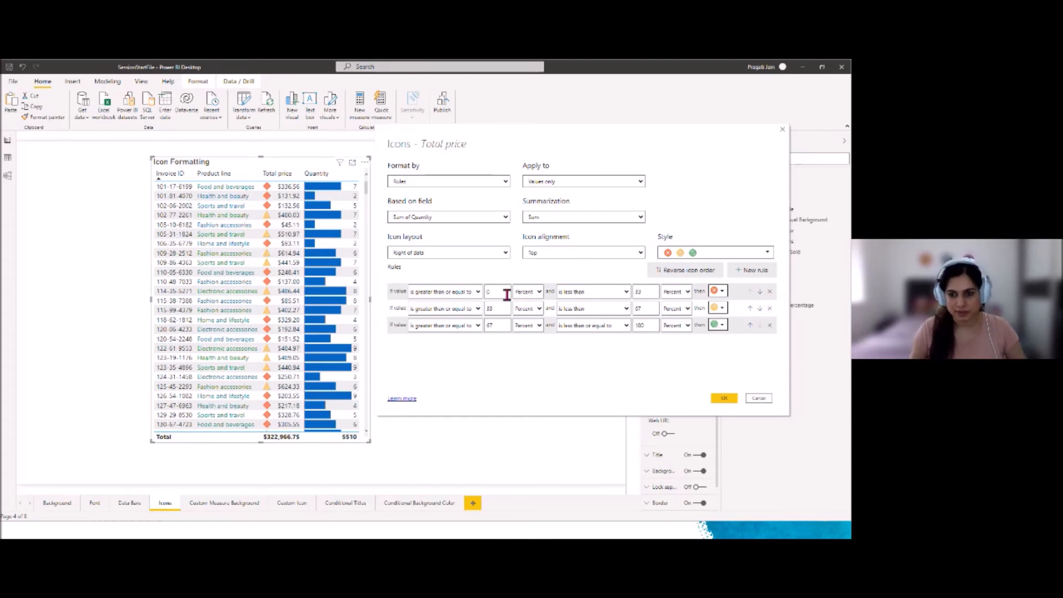
pyautogui.click(537, 293)
pyautogui.click(524, 303)
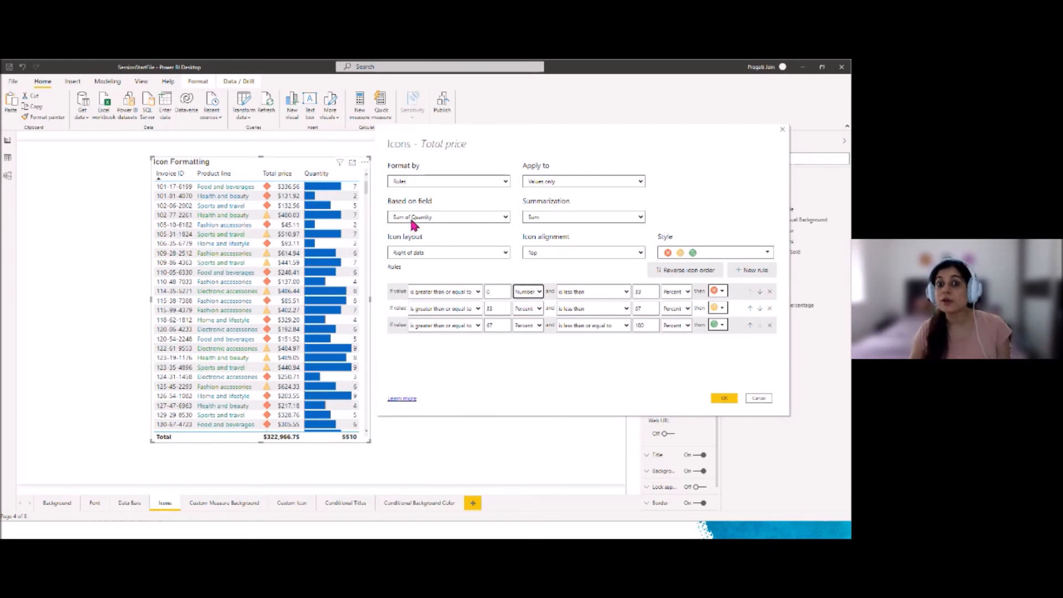
pyautogui.click(497, 295)
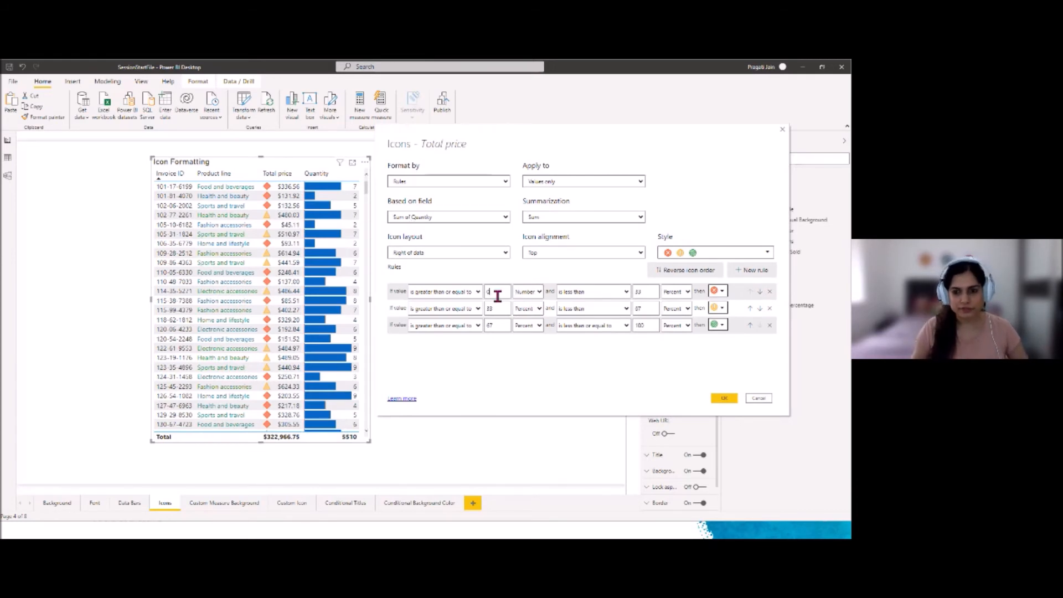
pyautogui.doubleClick(646, 292)
pyautogui.press('BackSpace')
pyautogui.write('4')
pyautogui.click(684, 292)
pyautogui.click(684, 305)
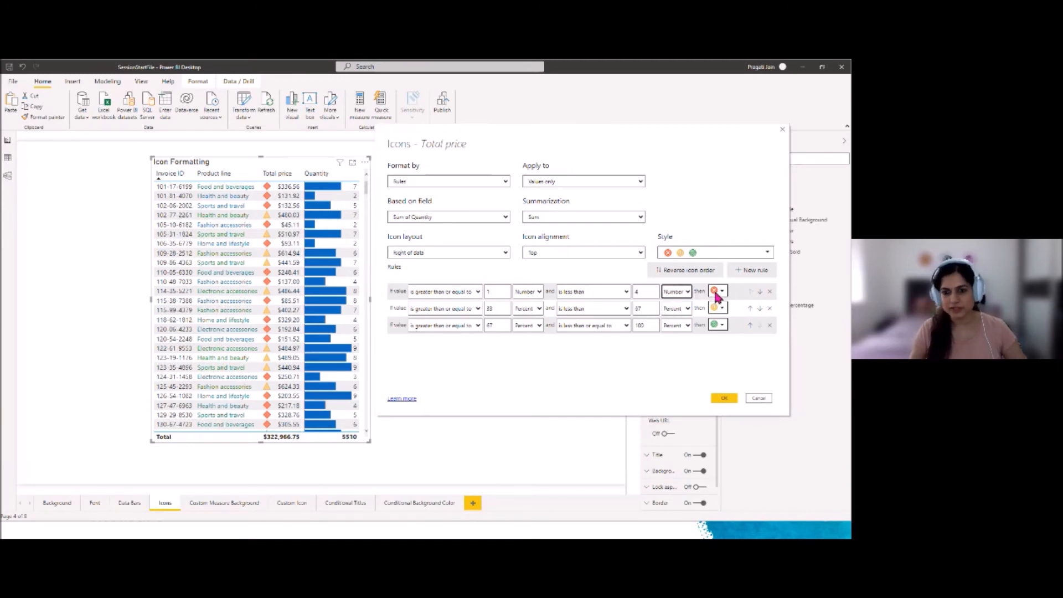
# Step: Set the second icon rule to greater than 4 and less than or equal to 7, with both limits as Number
pyautogui.doubleClick(487, 309)
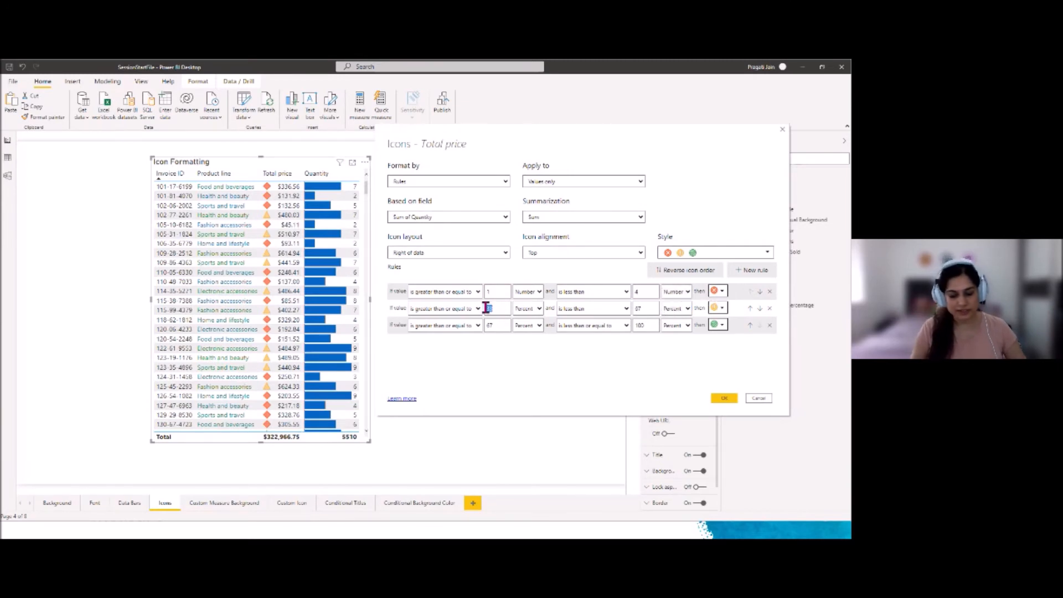
pyautogui.write('4')
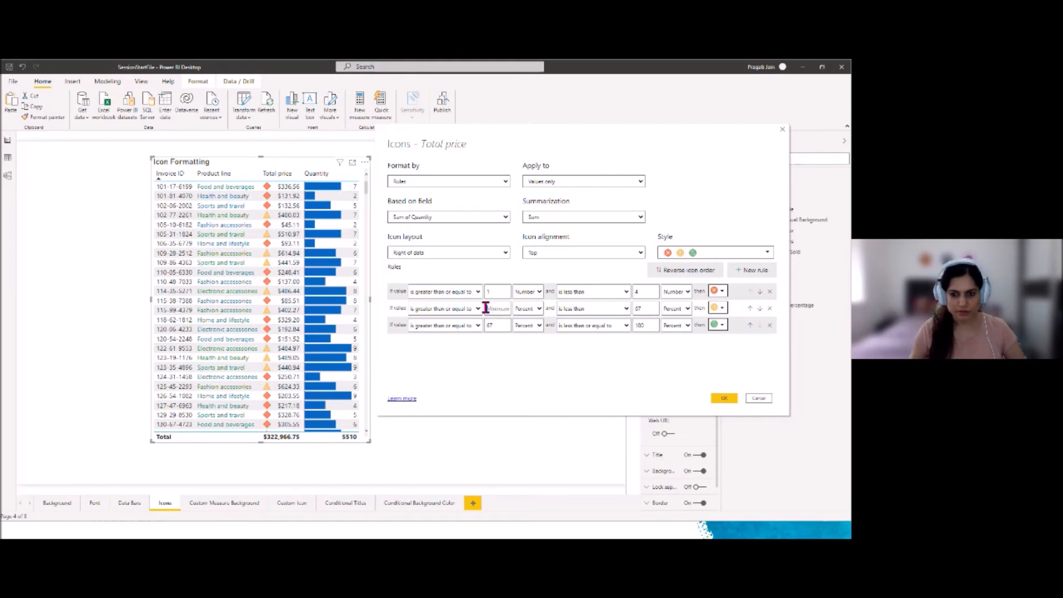
pyautogui.click(478, 308)
pyautogui.click(461, 326)
pyautogui.click(538, 308)
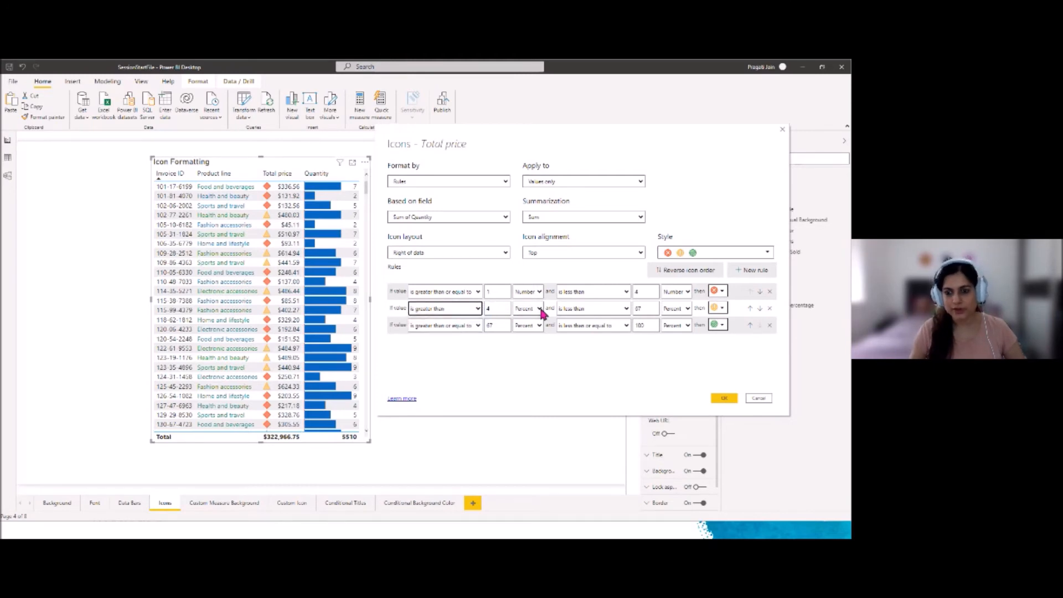
pyautogui.click(538, 322)
pyautogui.click(626, 308)
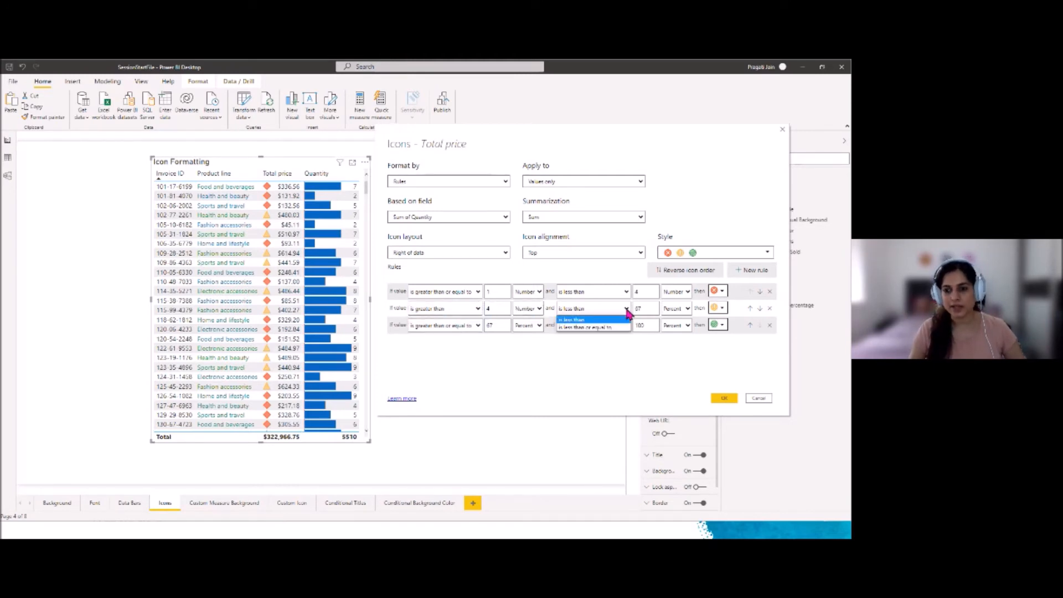
pyautogui.click(610, 334)
pyautogui.press('BackSpace')
pyautogui.press('BackSpace')
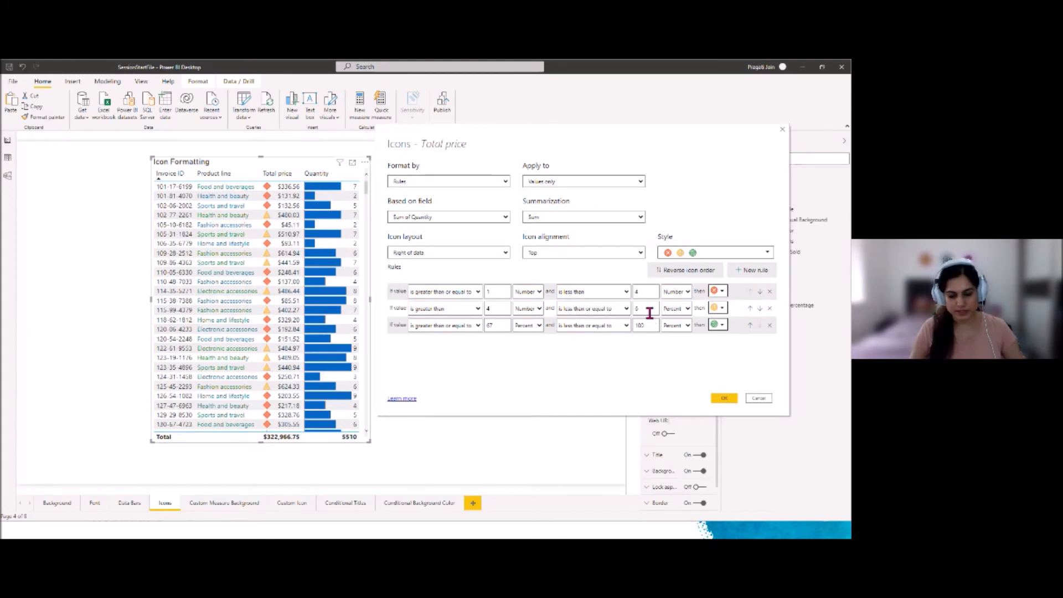
pyautogui.write('7')
pyautogui.click(688, 311)
pyautogui.click(684, 327)
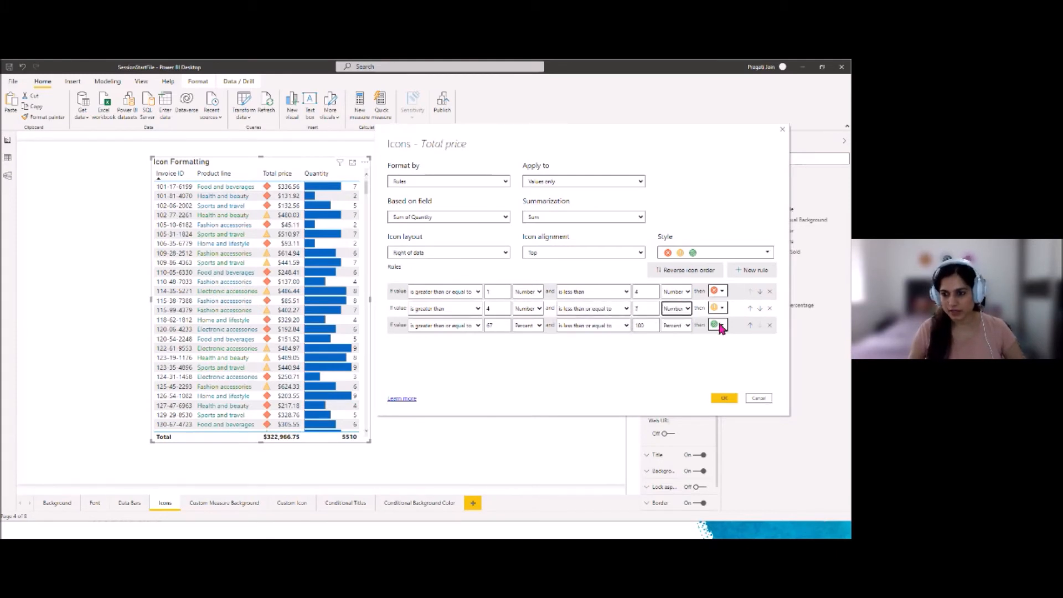
# Step: Set the third icon rule to greater than 7 as Number and less than or equal to 10
pyautogui.click(477, 325)
pyautogui.click(475, 337)
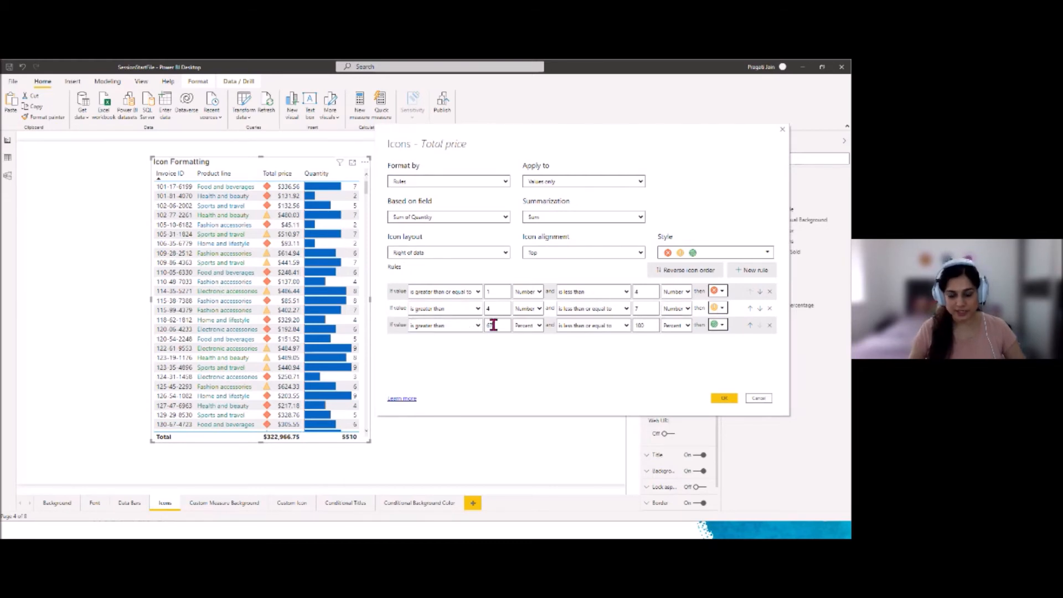
pyautogui.doubleClick(493, 325)
pyautogui.write('7')
pyautogui.click(531, 325)
pyautogui.click(628, 326)
pyautogui.click(652, 361)
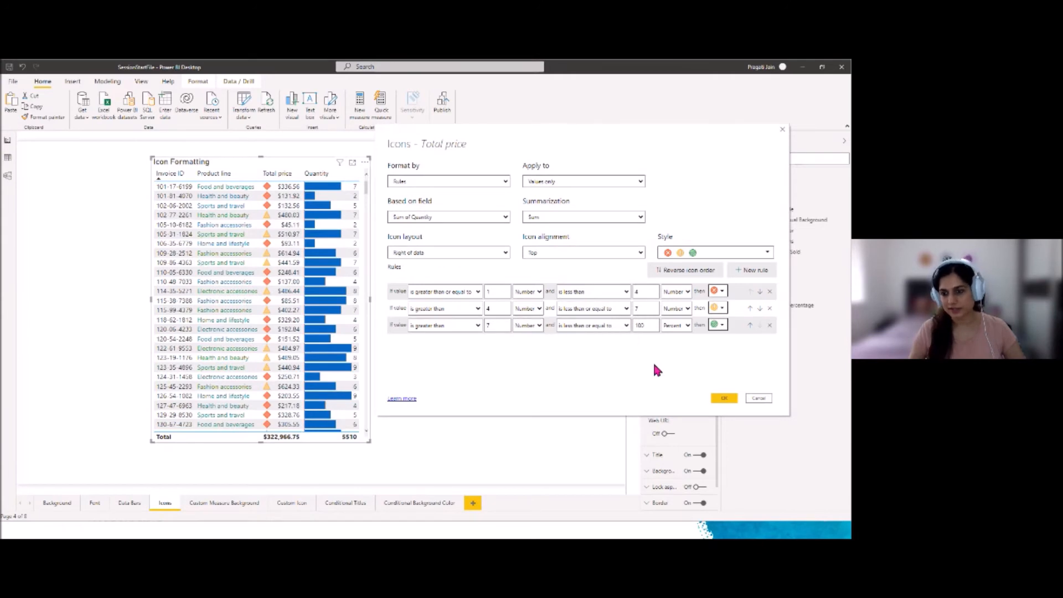
pyautogui.click(647, 325)
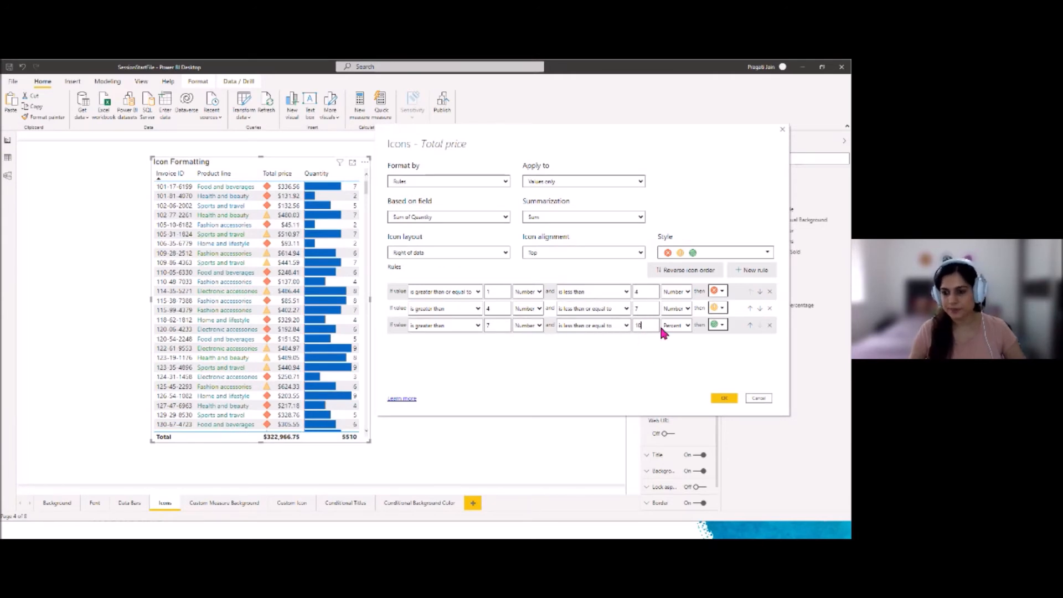
# Step: Set the unit of the third icon rule's upper limit to Number and apply the Total price icon rules
pyautogui.click(673, 325)
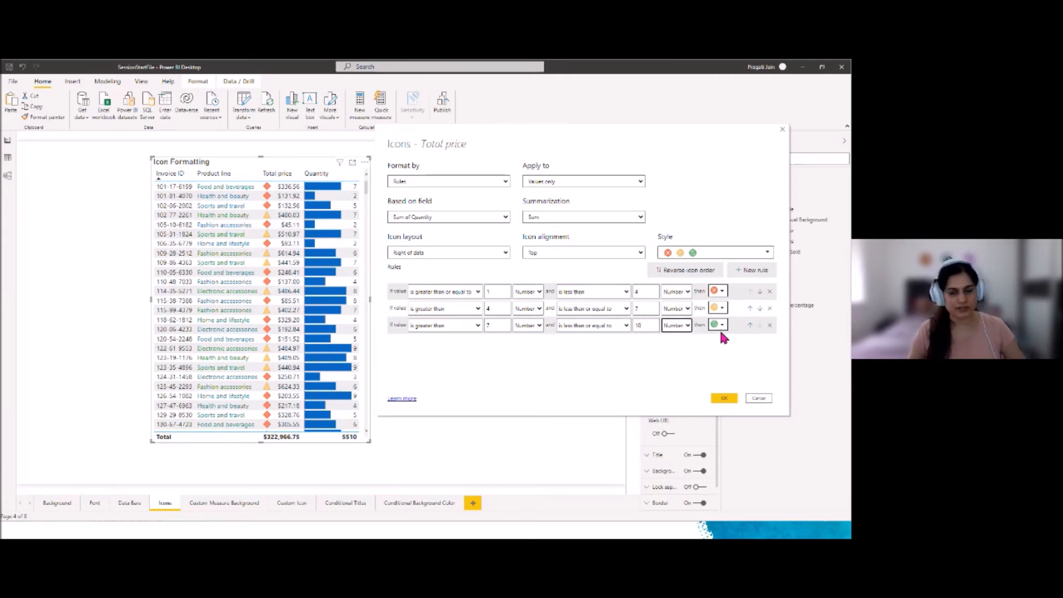
pyautogui.click(723, 399)
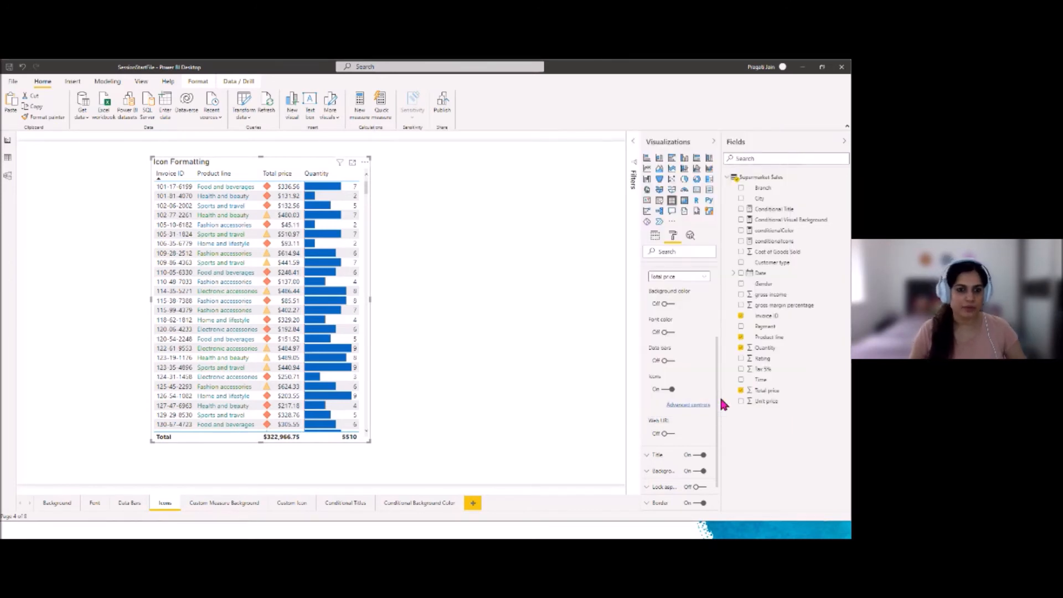
# Step: Examine the Total price icons against the quantities in the Icon Formatting table's focus mode, sorted by descending Quantity
pyautogui.click(352, 162)
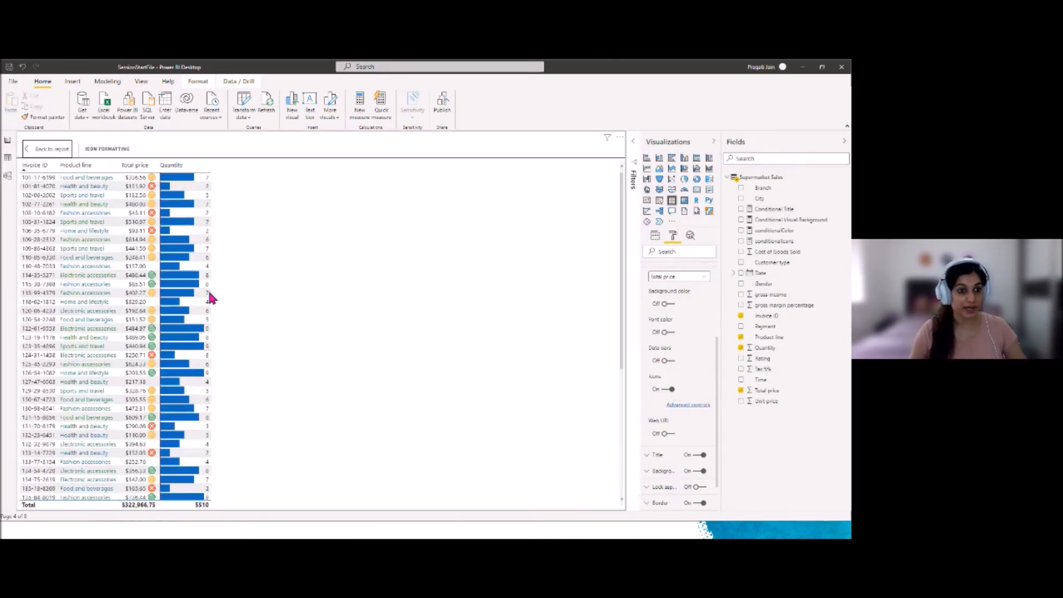
pyautogui.click(175, 167)
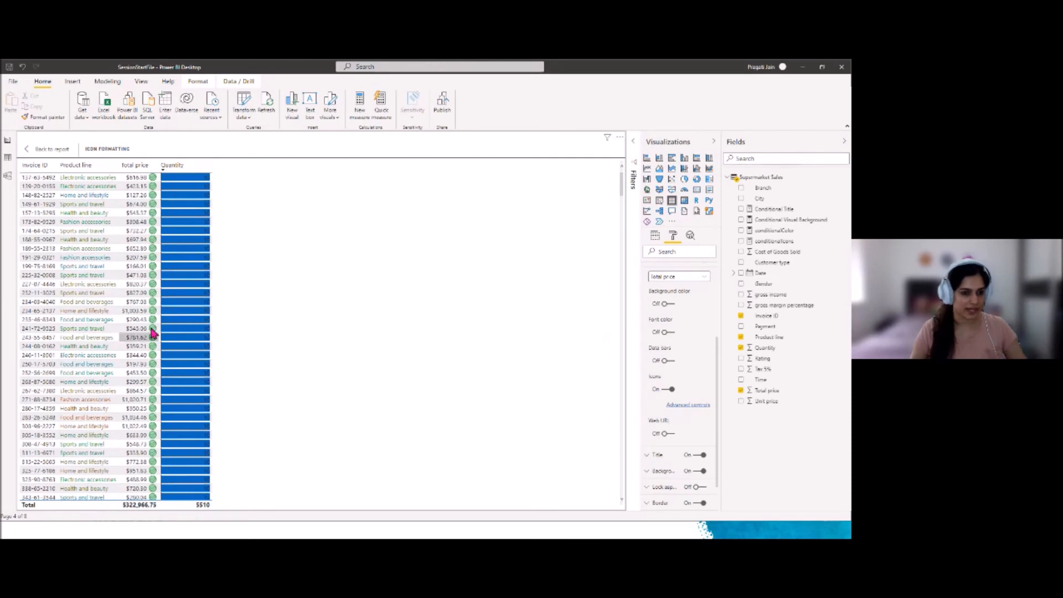
pyautogui.scroll(-10, 155, 300)
pyautogui.scroll(-20, 155, 300)
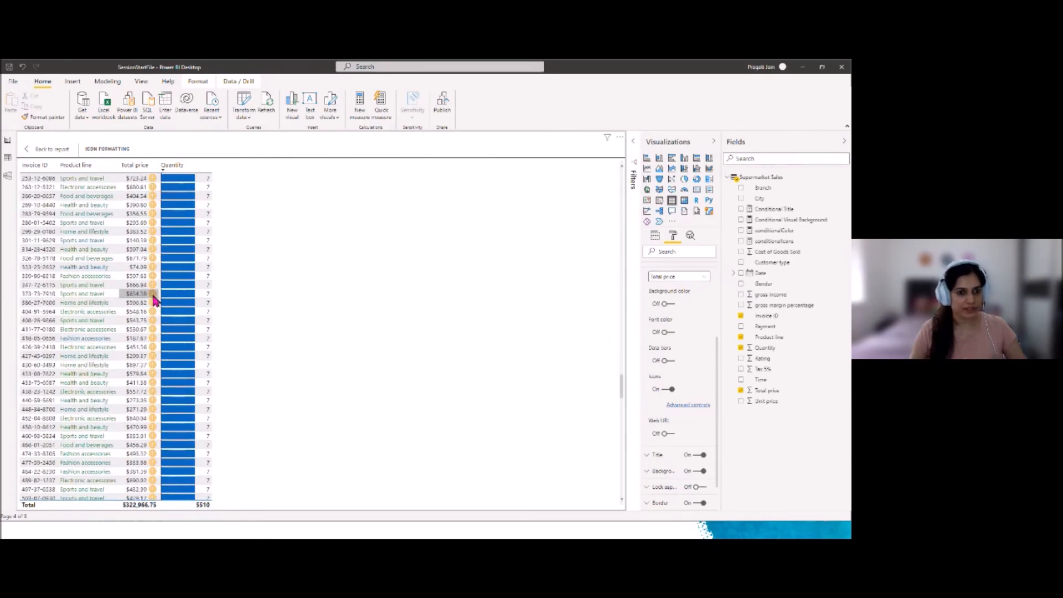
pyautogui.scroll(2, 160, 288)
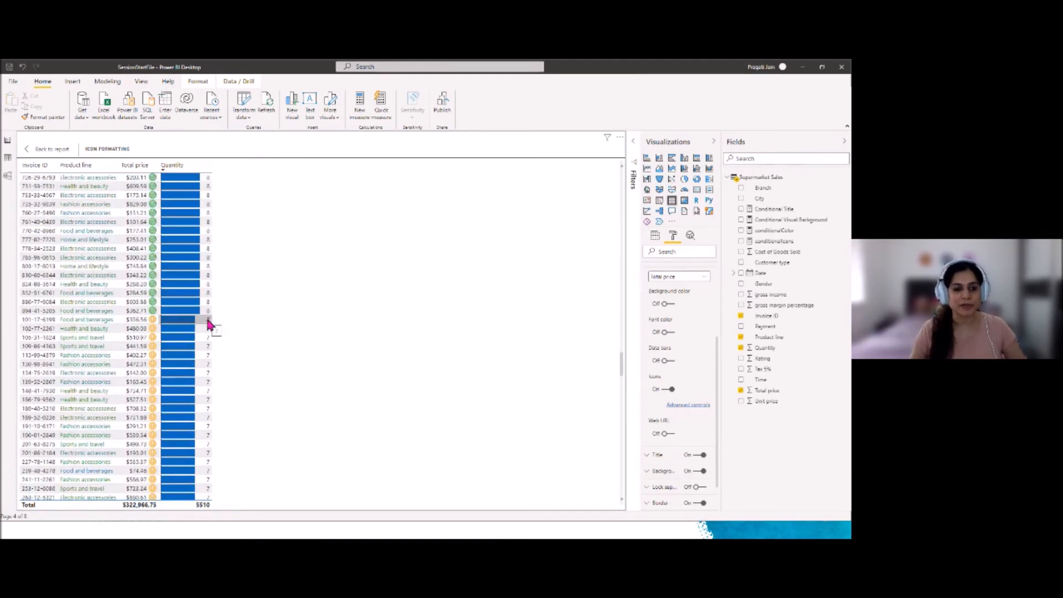
pyautogui.scroll(-20, 209, 323)
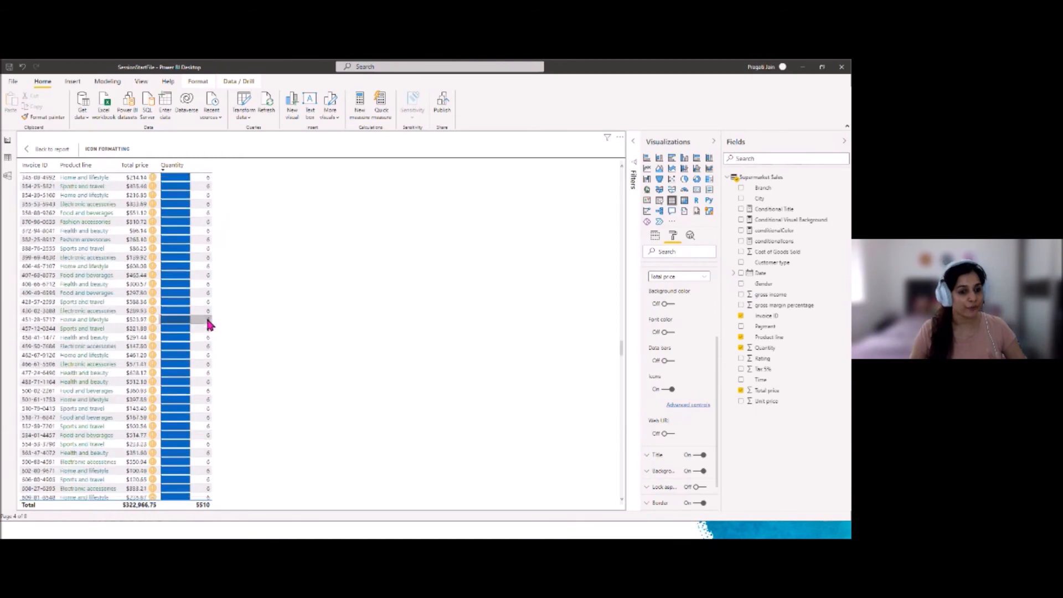
pyautogui.scroll(-20, 155, 313)
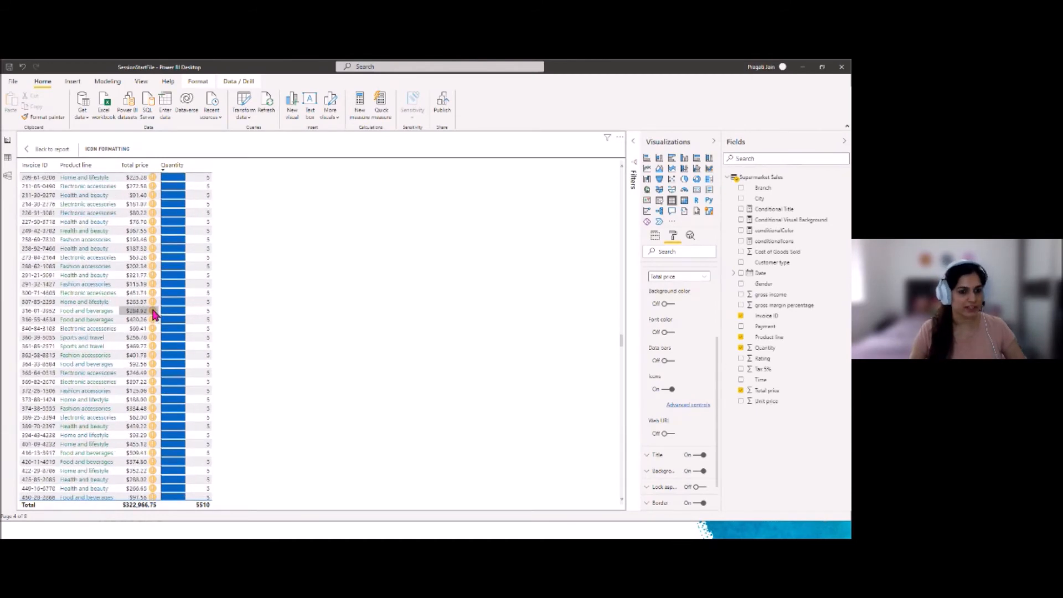
pyautogui.scroll(-7, 155, 314)
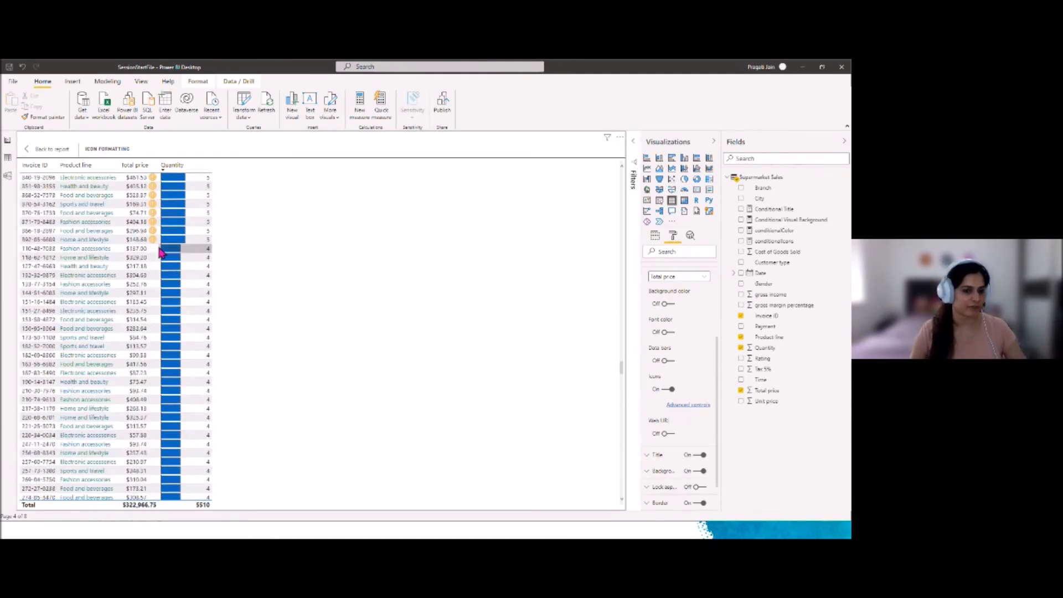
pyautogui.scroll(20, 159, 252)
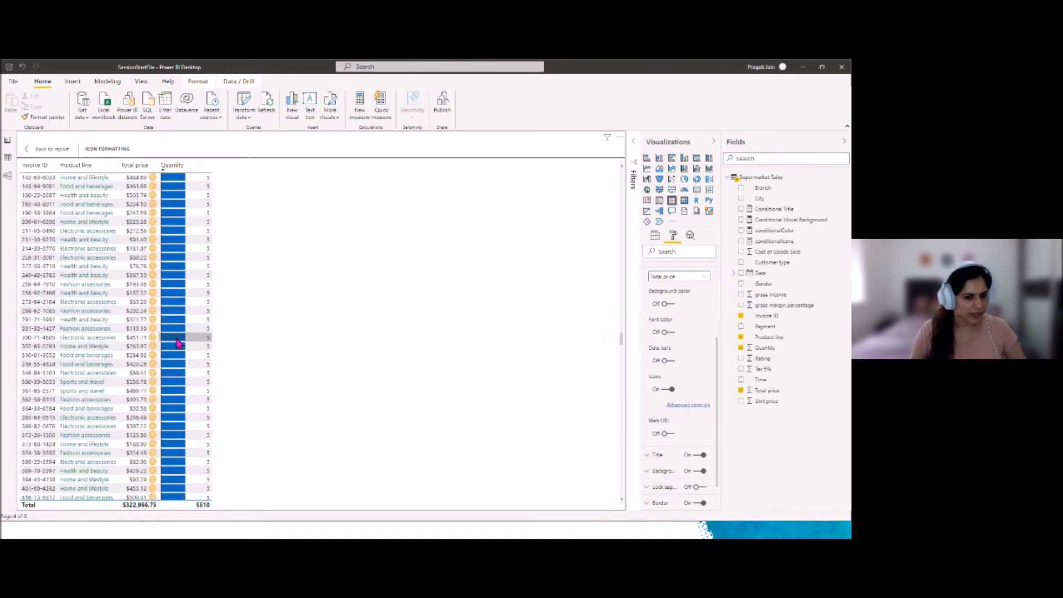
pyautogui.scroll(-20, 177, 343)
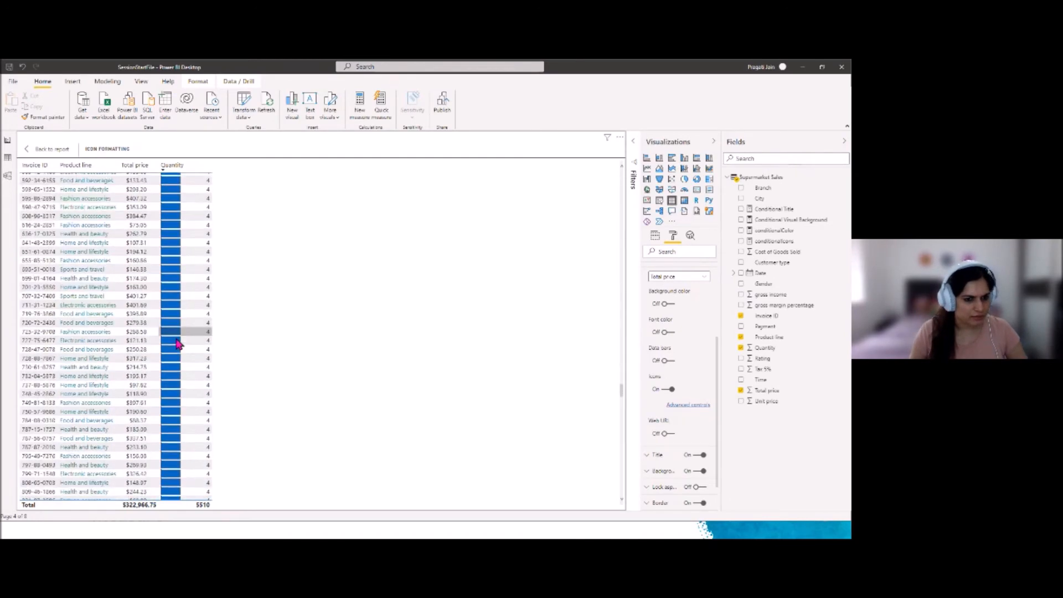
pyautogui.scroll(12, 177, 343)
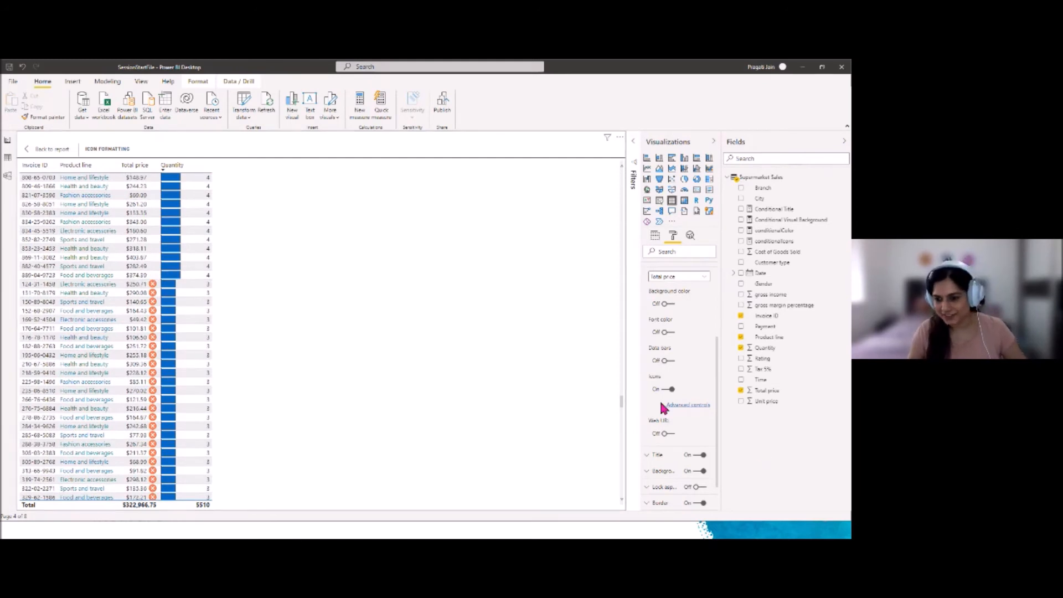
# Step: Change the first Total price icon rule's upper condition to "is less than or equal to" and apply it
pyautogui.click(672, 405)
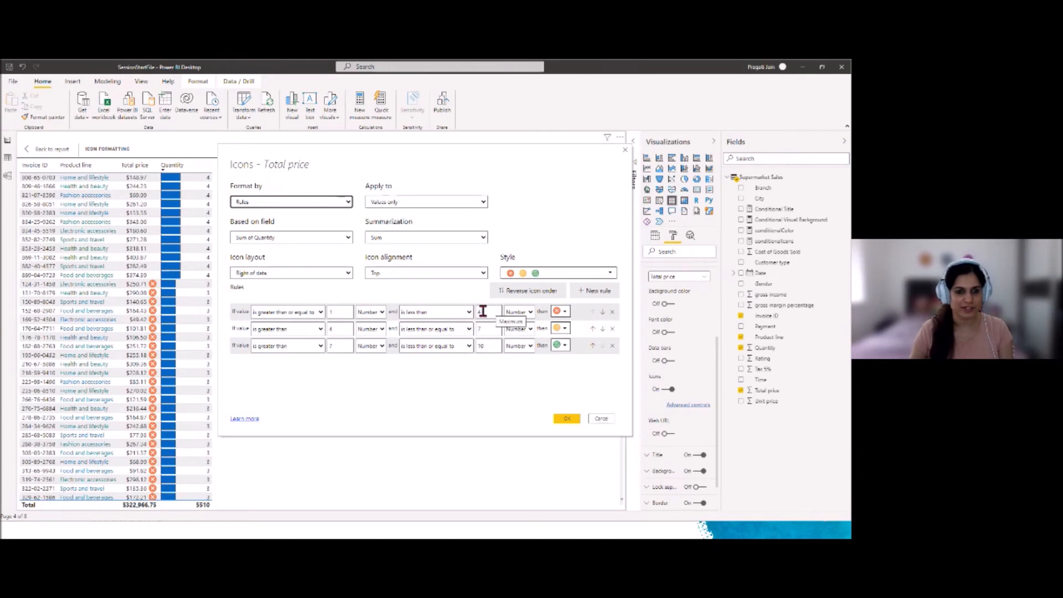
pyautogui.click(469, 312)
pyautogui.click(458, 331)
pyautogui.click(567, 419)
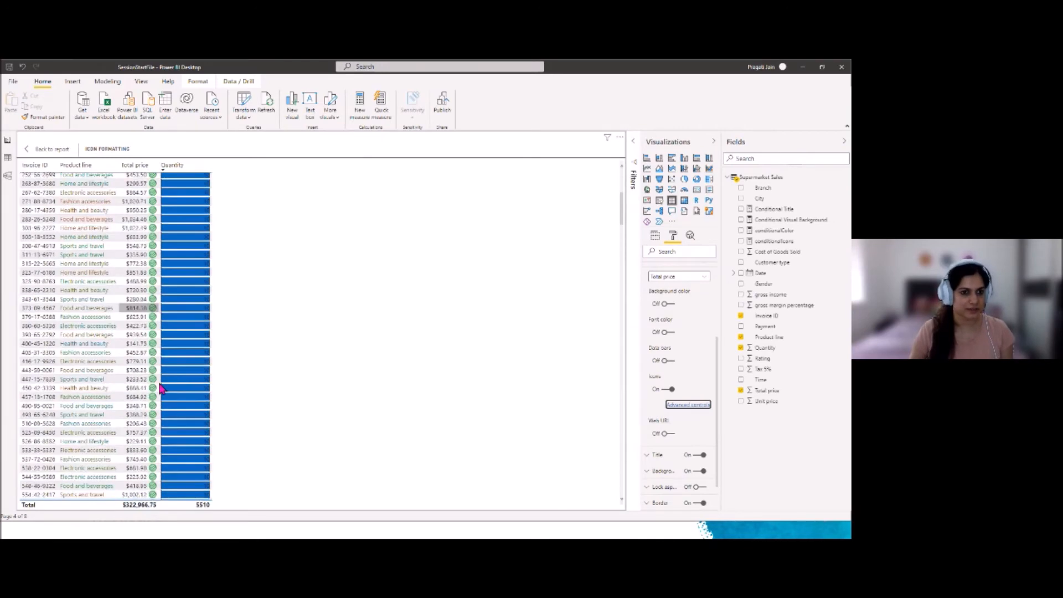
# Step: Sort the table by ascending Quantity and check which icon each quantity gets, from the lowest values upward
pyautogui.click(180, 165)
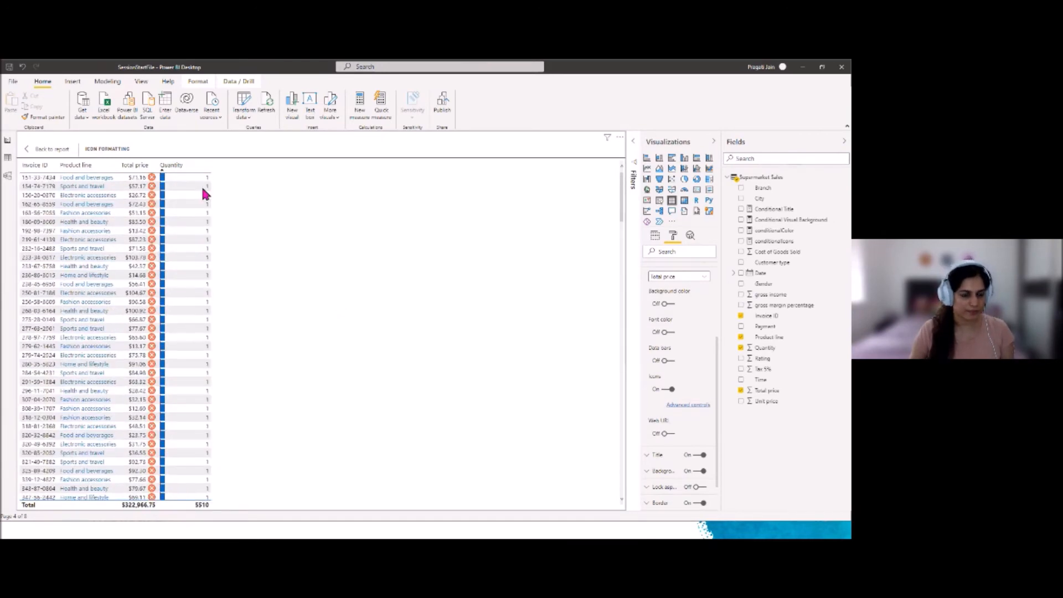
pyautogui.scroll(-15, 206, 303)
pyautogui.scroll(-20, 208, 305)
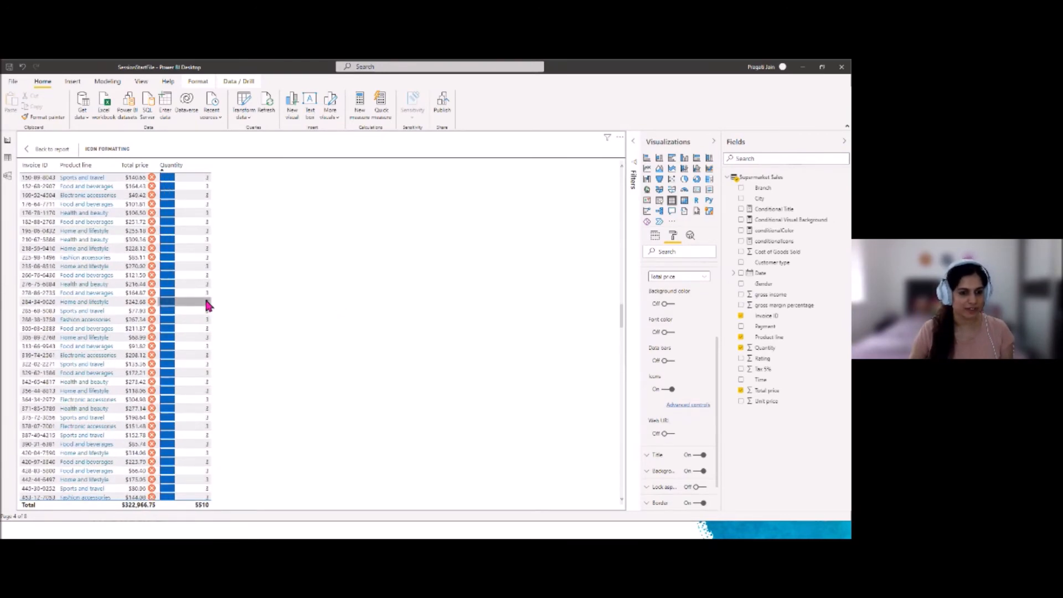
pyautogui.scroll(-10, 161, 334)
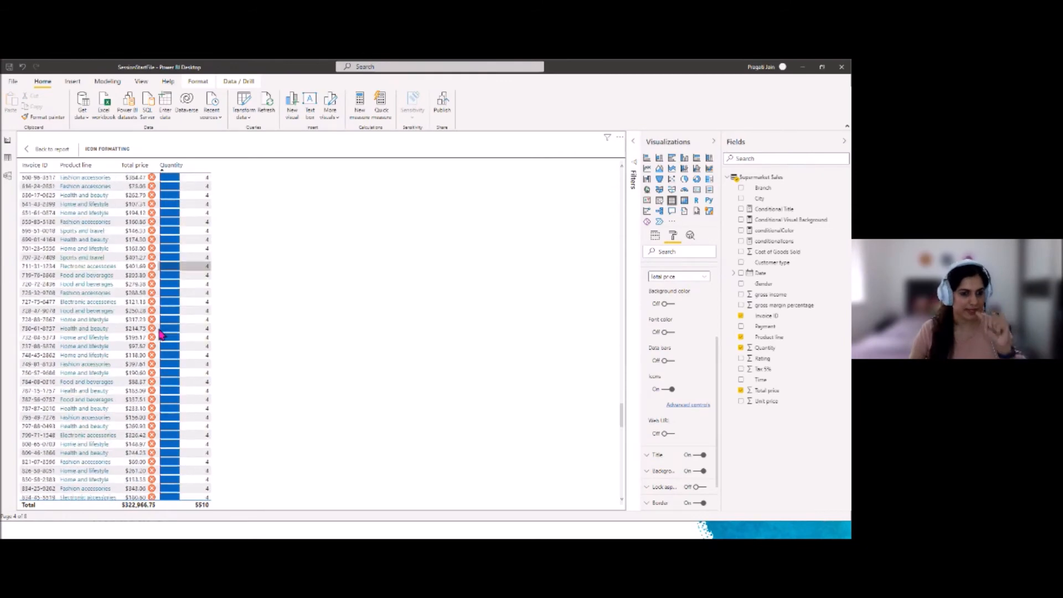
pyautogui.scroll(-5, 161, 334)
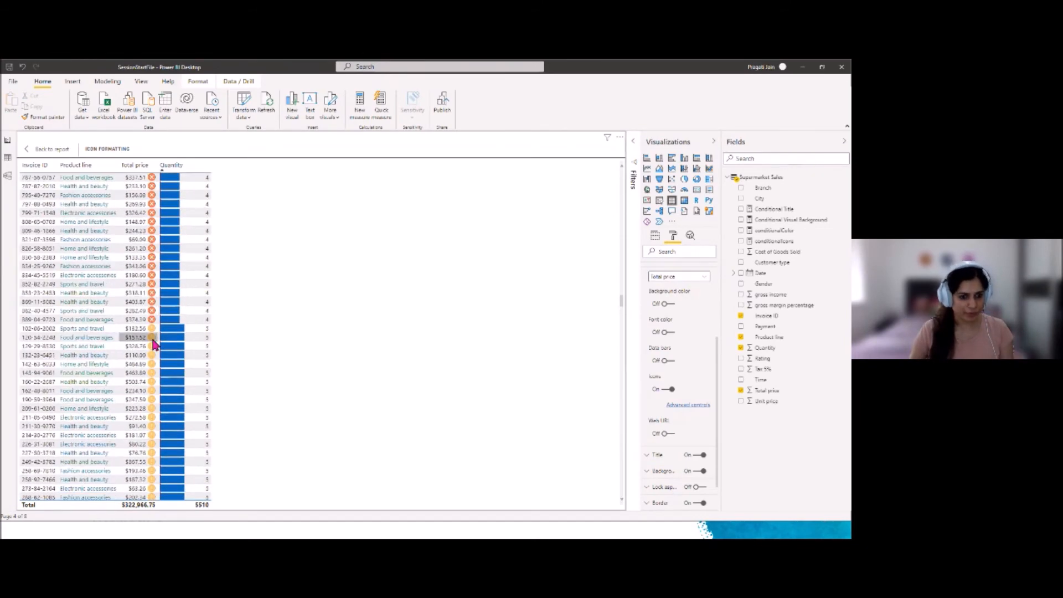
pyautogui.scroll(-10, 174, 405)
pyautogui.scroll(-15, 176, 404)
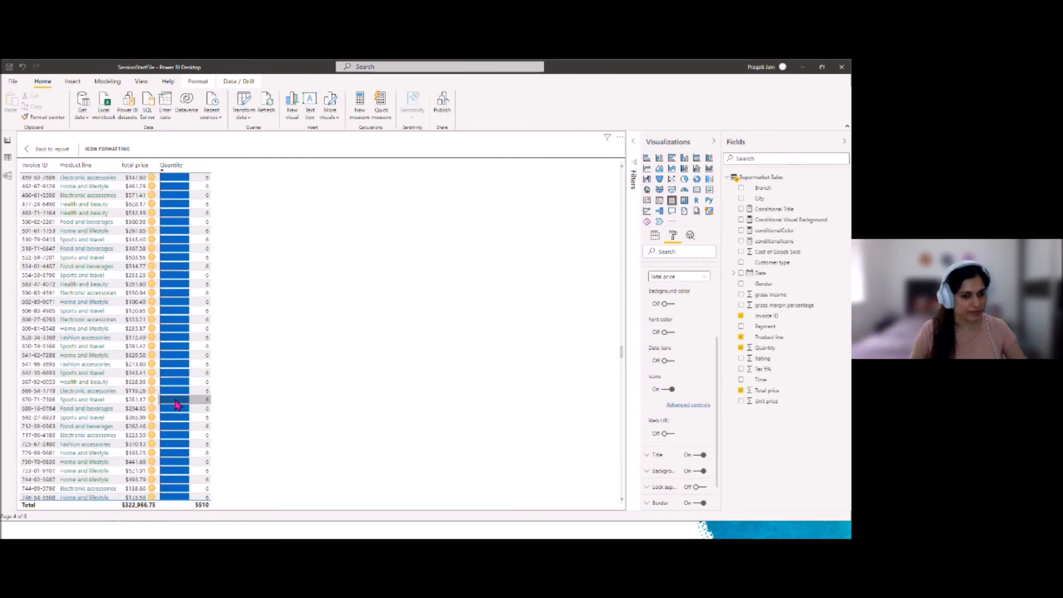
pyautogui.scroll(-10, 175, 402)
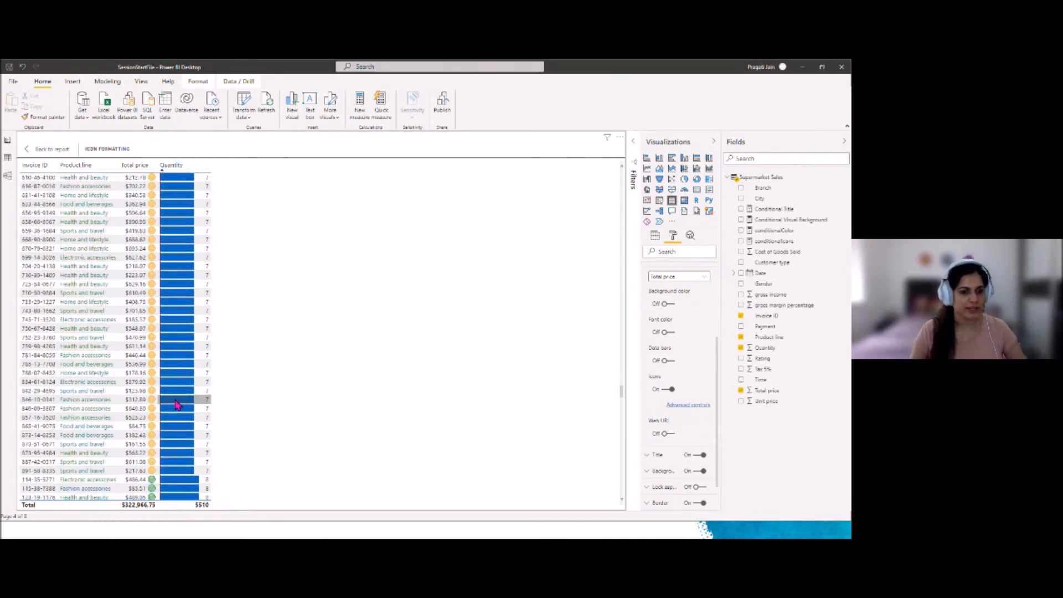
pyautogui.scroll(-10, 161, 360)
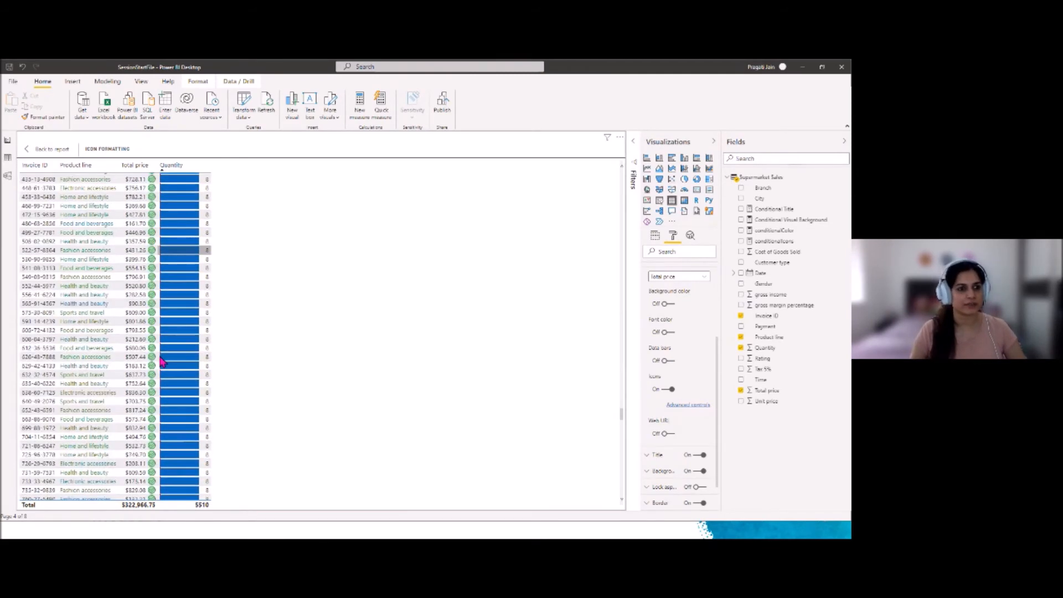
# Step: Sort the table by Invoice ID and return from focus mode to the report page
pyautogui.click(35, 165)
pyautogui.click(50, 149)
# Step: Widen the Icon Formatting table and its Total price column slightly
pyautogui.moveTo(369, 299); pyautogui.dragTo(376, 299)
pyautogui.click(466, 292)
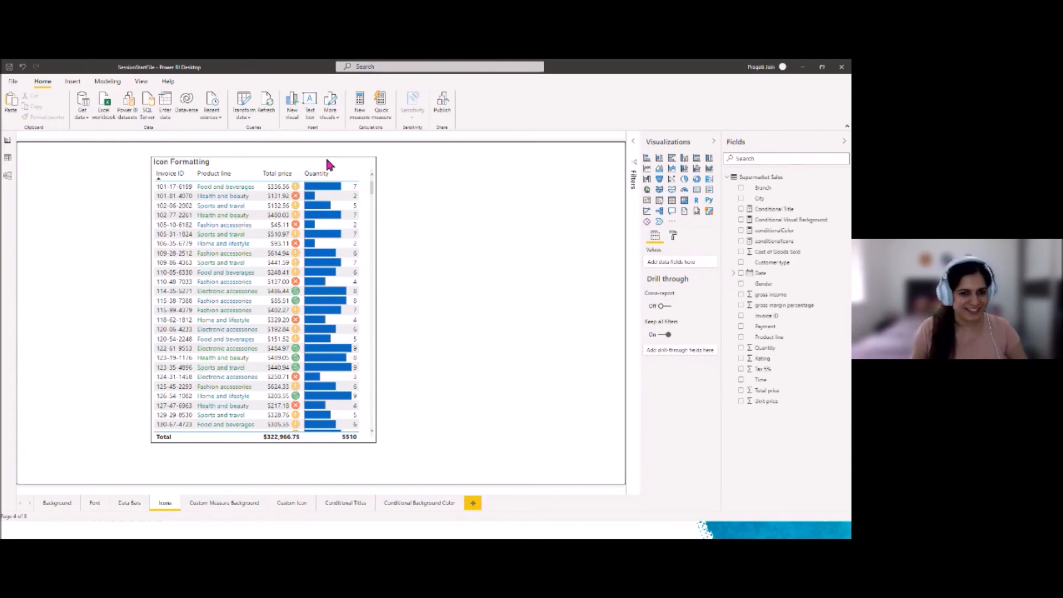
pyautogui.moveTo(303, 177); pyautogui.dragTo(307, 176)
pyautogui.click(449, 240)
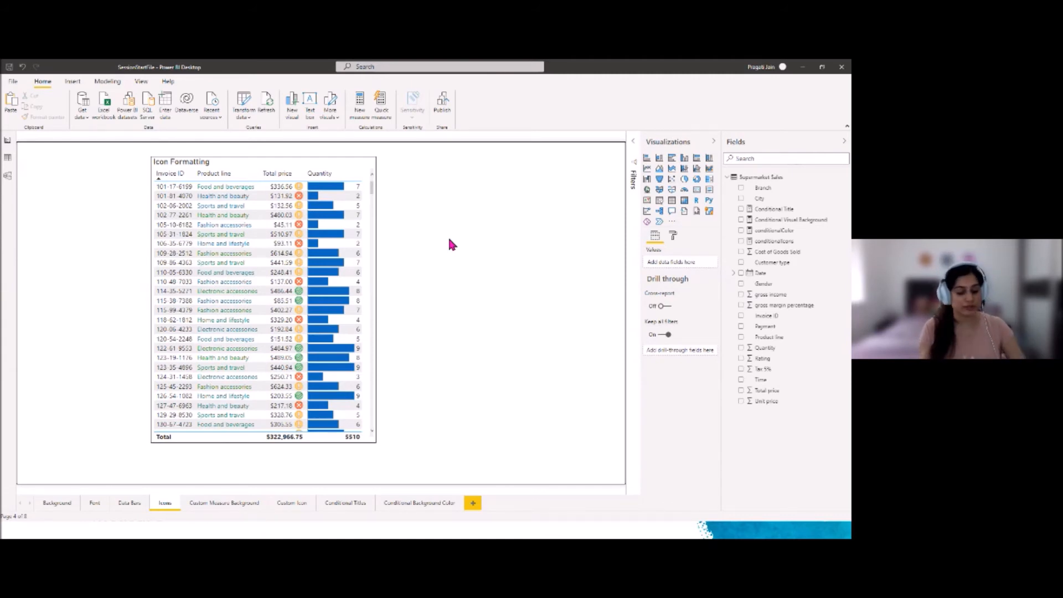
# Step: Switch to the PowerPoint presentation to review the Agenda slide, and return to the Power BI report
pyautogui.hotkey('alt', 'Tab')
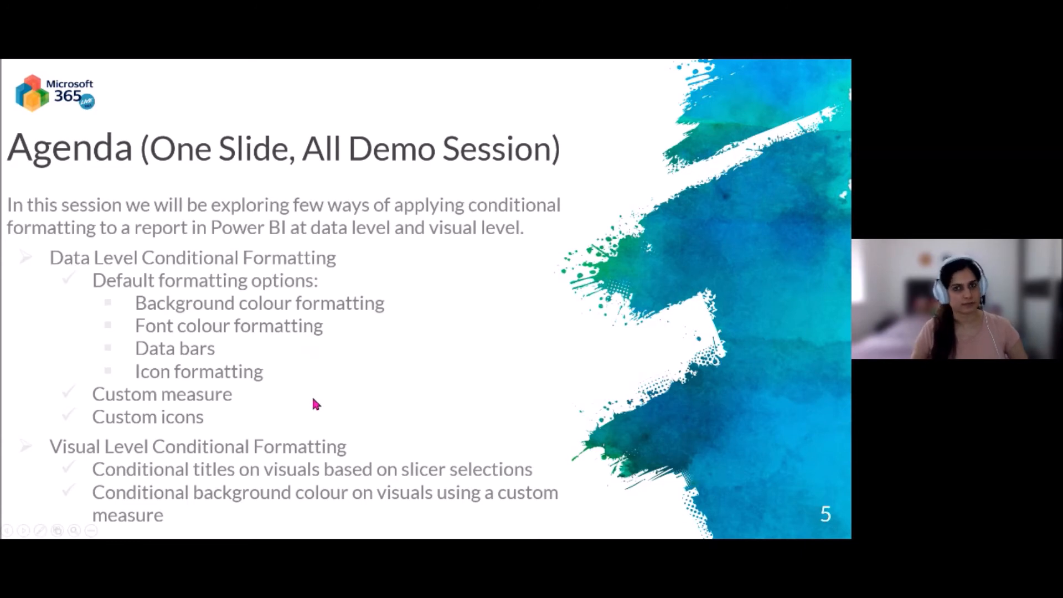
pyautogui.hotkey('alt', 'Tab')
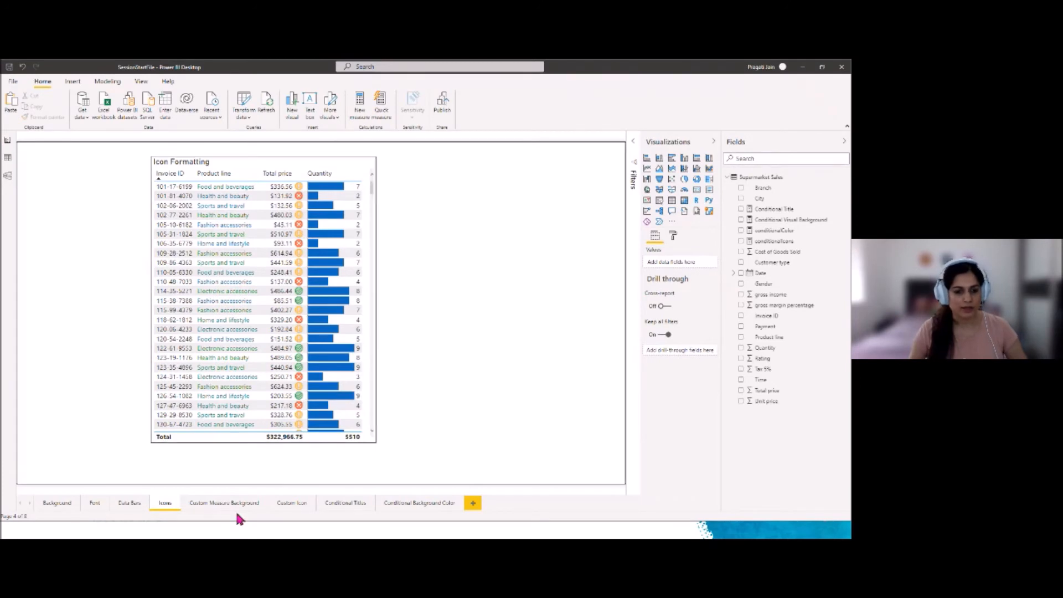
# Step: Copy the Icon Formatting table from the Icons page to the Custom Measure Background page
pyautogui.click(221, 501)
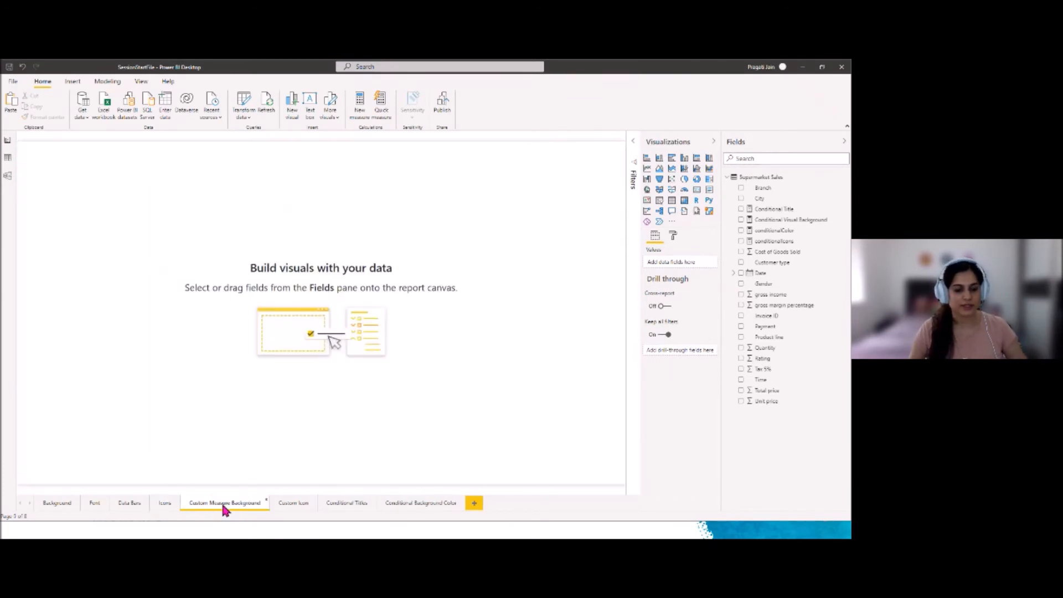
pyautogui.click(166, 503)
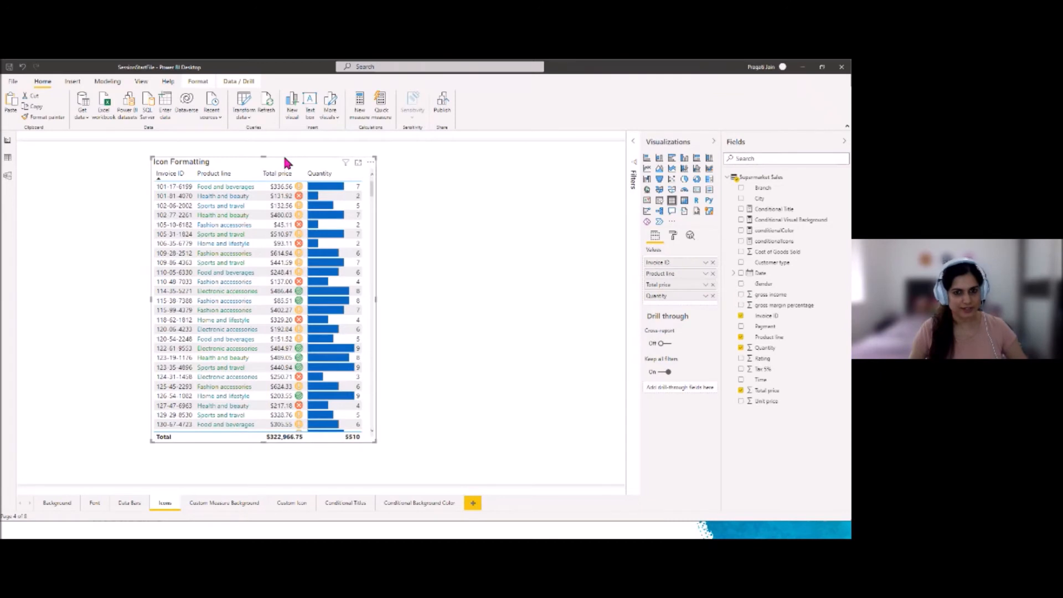
pyautogui.click(226, 503)
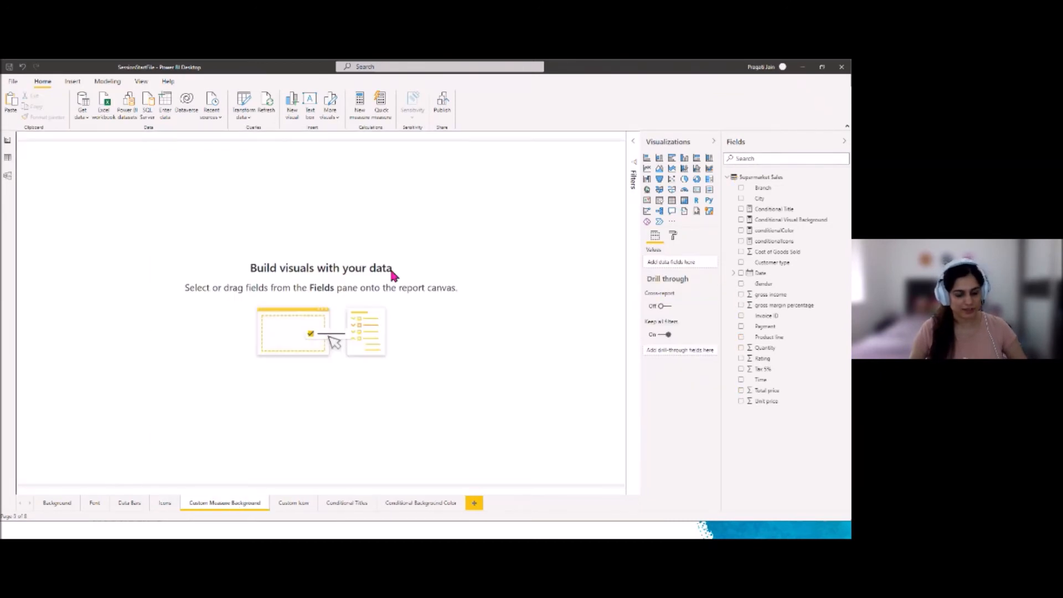
pyautogui.hotkey('ctrl', 'v')
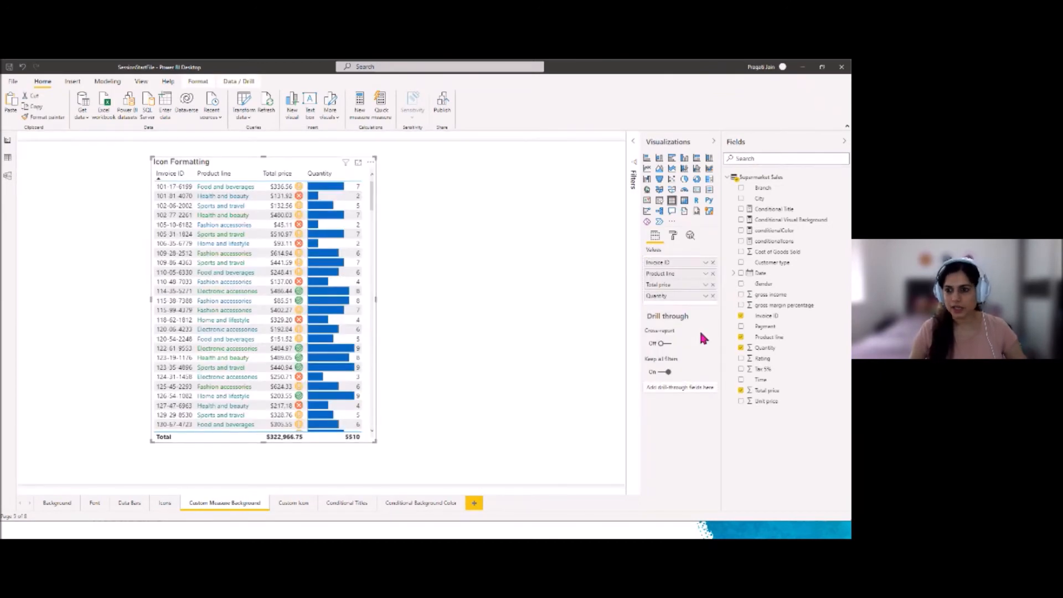
# Step: Change the pasted table's title text to "Custom Background Formatting"
pyautogui.click(673, 235)
pyautogui.click(657, 398)
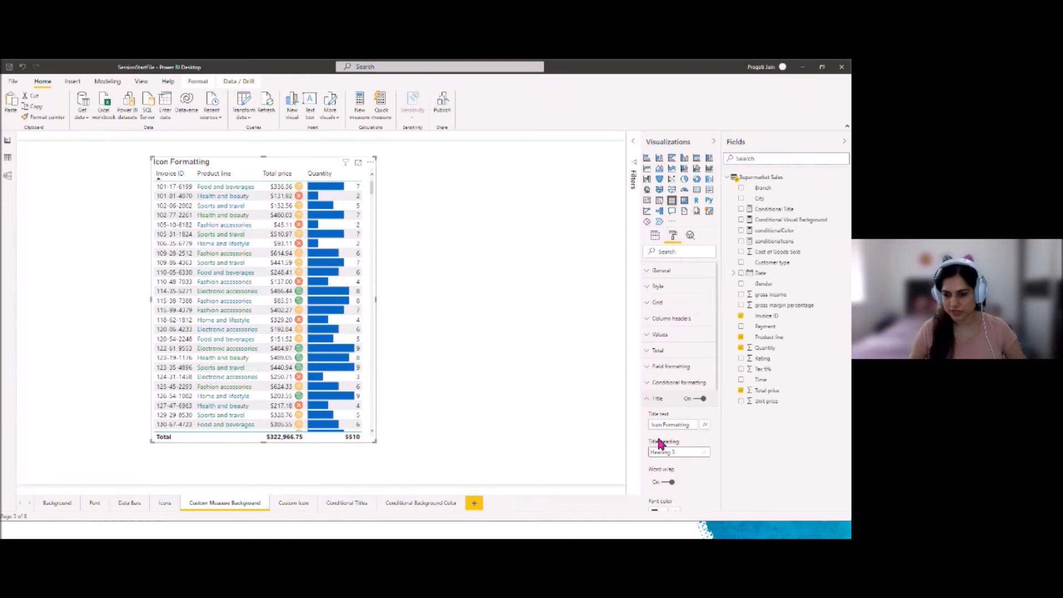
pyautogui.doubleClick(656, 425)
pyautogui.write('Custom Backgrou')
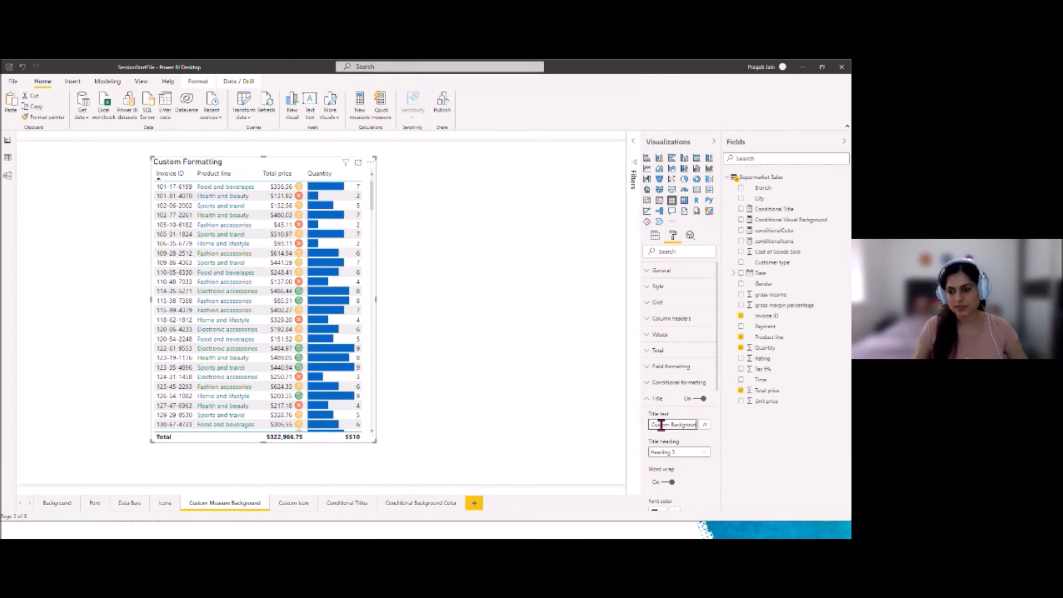
pyautogui.write('nd Formatting')
pyautogui.click(476, 328)
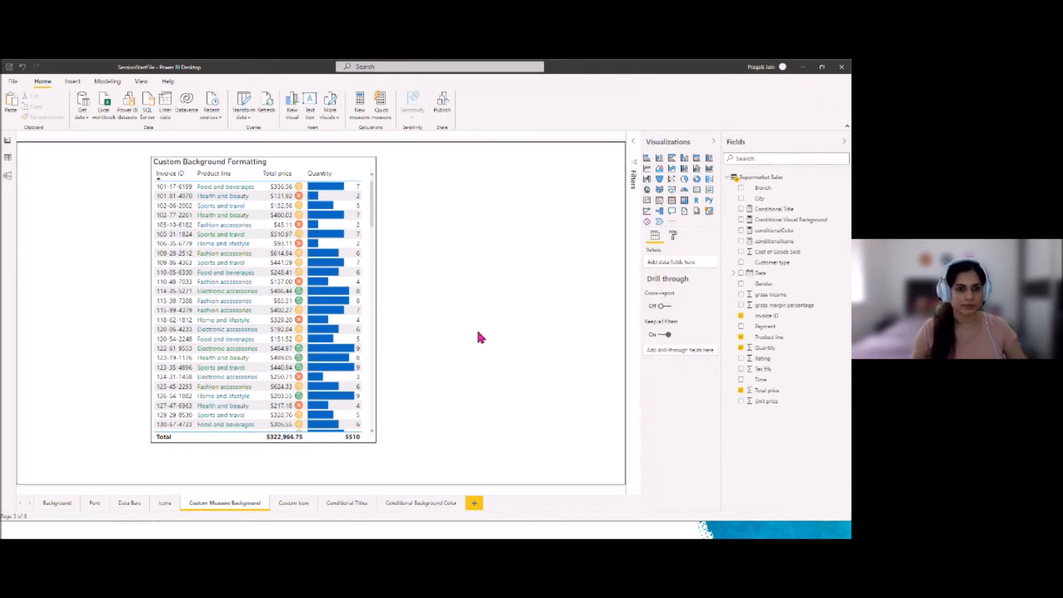
# Step: Move the Custom Background Formatting table to the right of the page's centre and slightly lower
pyautogui.click(265, 160)
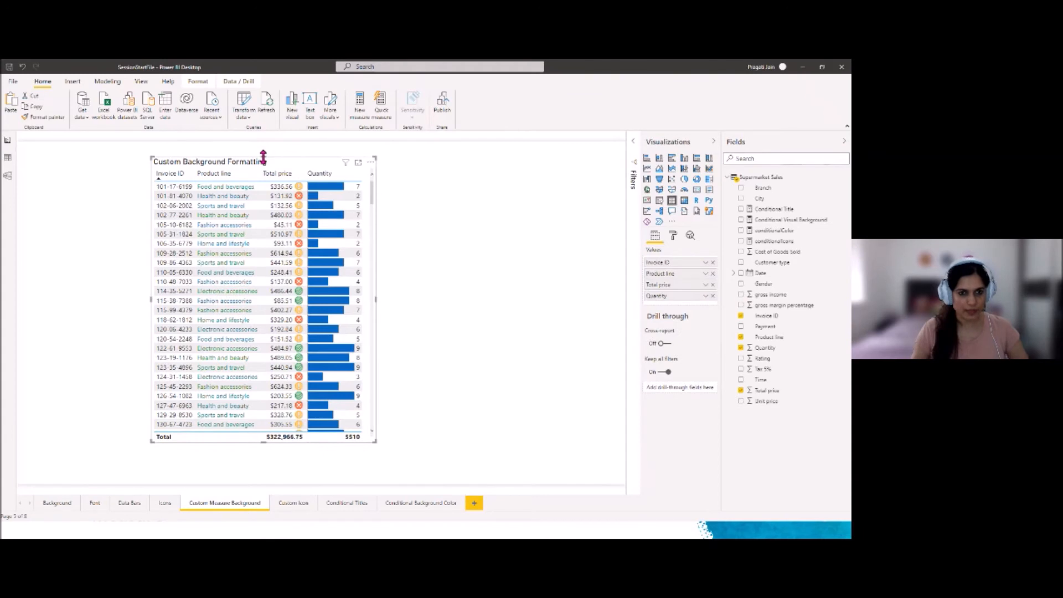
pyautogui.moveTo(265, 159); pyautogui.dragTo(201, 159)
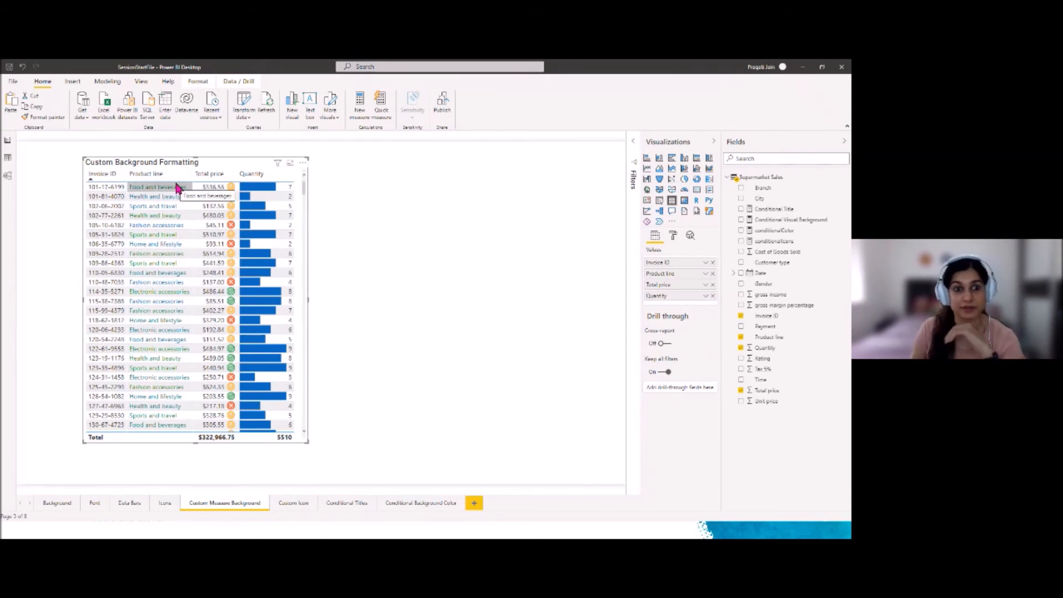
pyautogui.moveTo(205, 156); pyautogui.dragTo(400, 181)
pyautogui.click(600, 247)
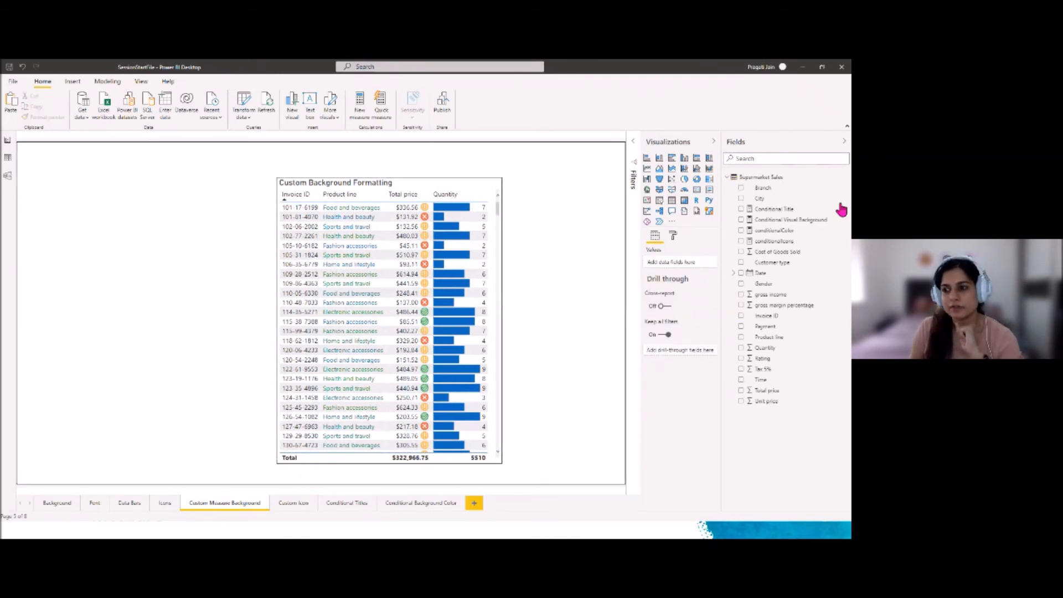
# Step: Review the conditionalColor measure's formula, examining the Total price ranges and the color code assigned to each
pyautogui.click(786, 233)
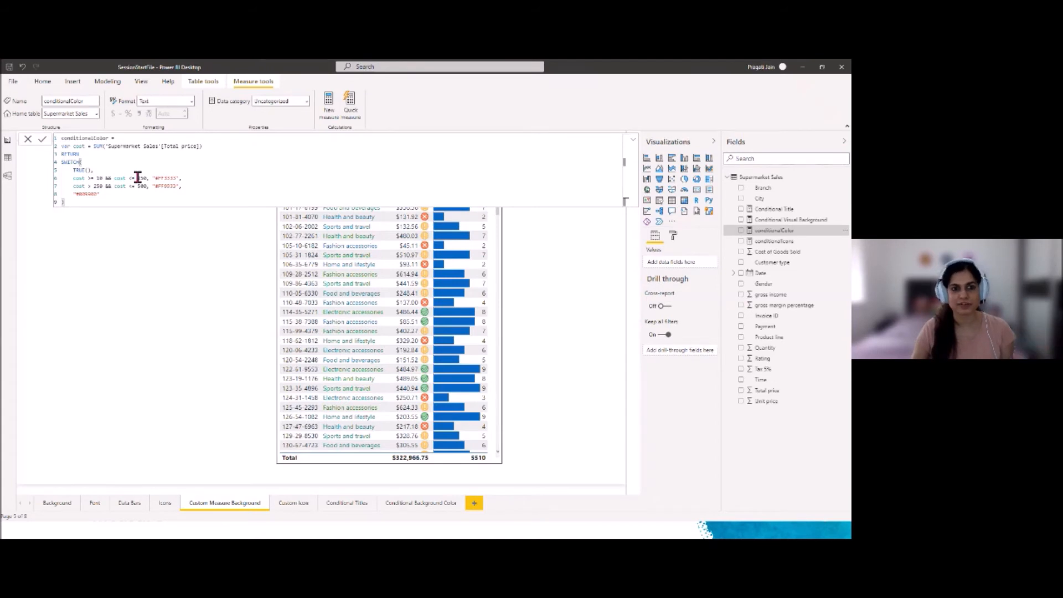
pyautogui.doubleClick(165, 178)
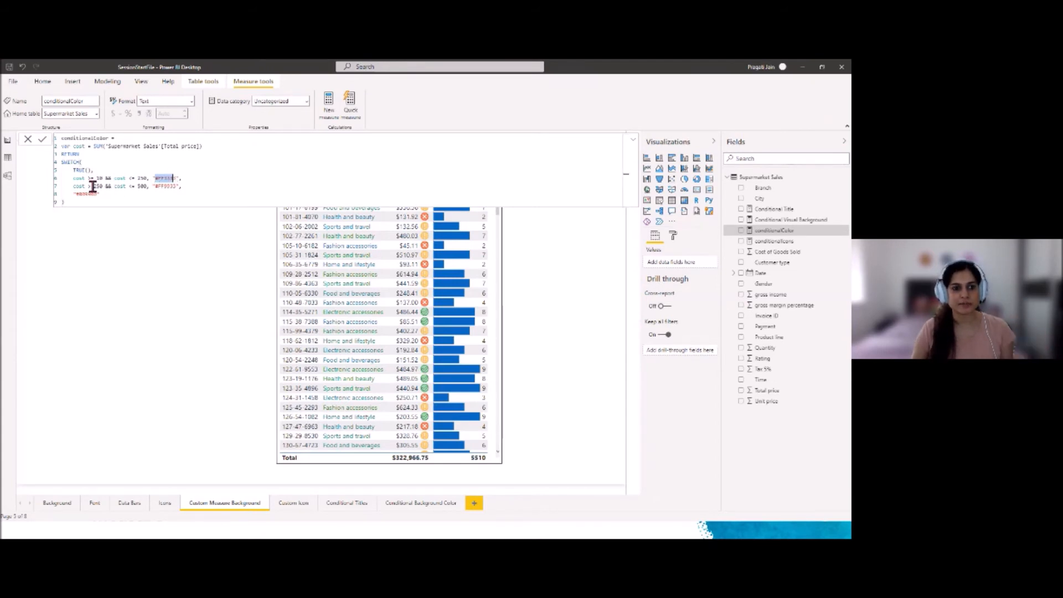
pyautogui.click(138, 187)
pyautogui.doubleClick(166, 187)
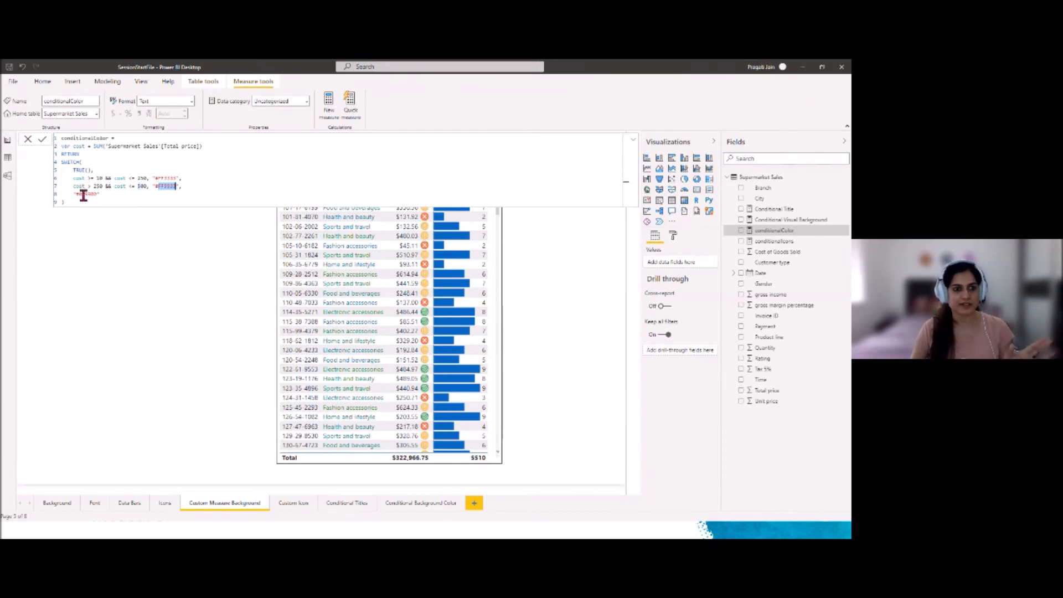
pyautogui.moveTo(75, 194); pyautogui.dragTo(99, 194)
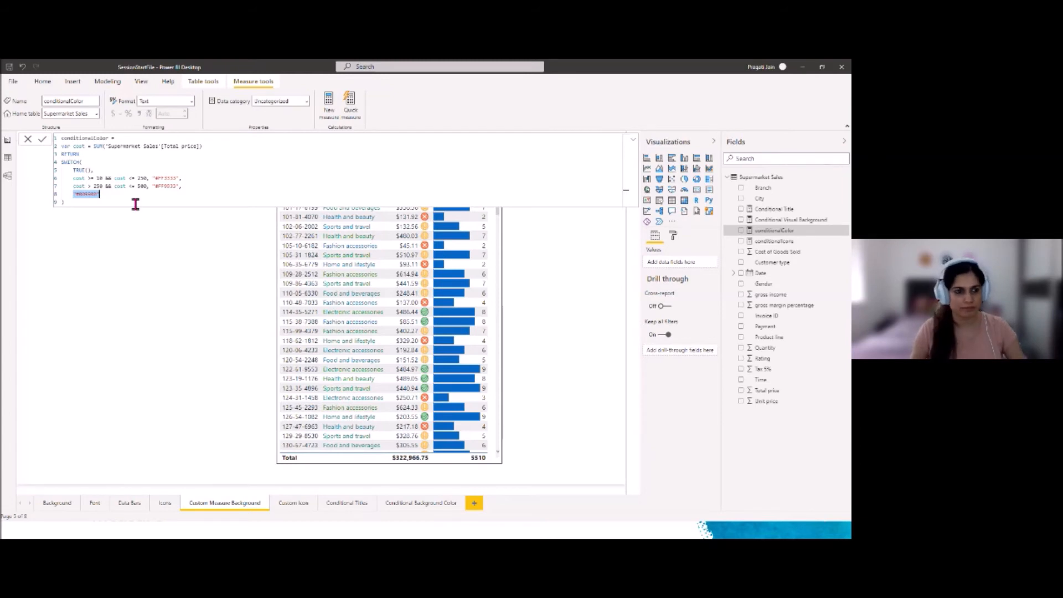
pyautogui.click(108, 236)
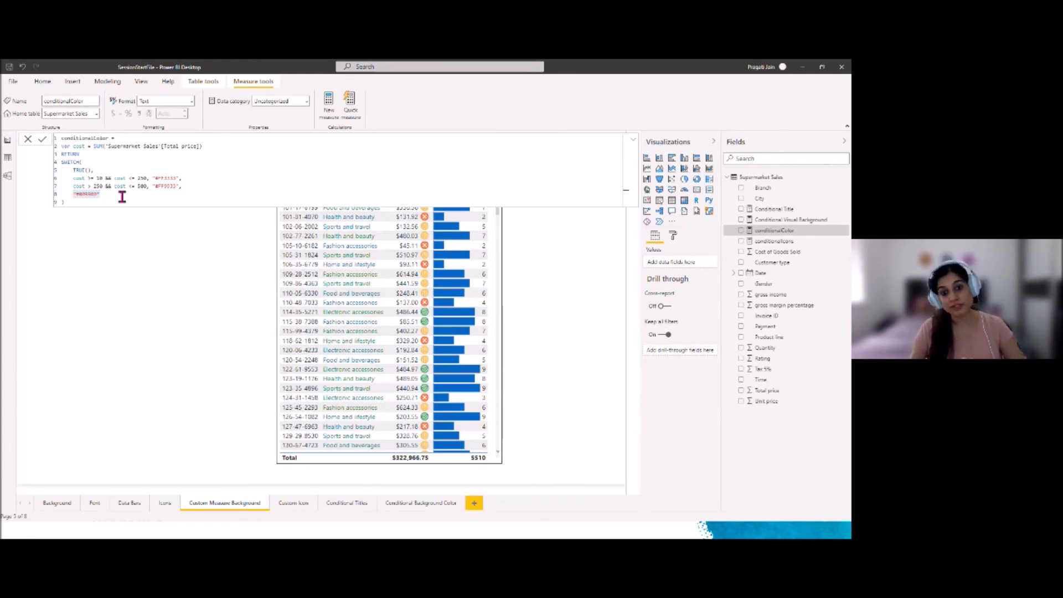
pyautogui.click(161, 341)
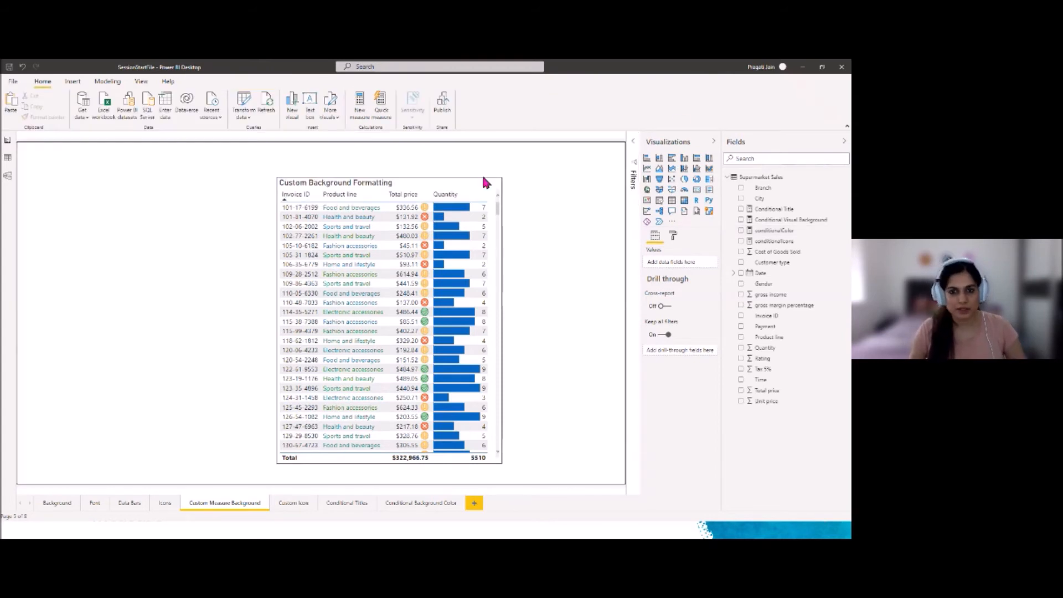
# Step: Turn off the conditional font color for the Product line column in the Custom Background Formatting table
pyautogui.click(433, 182)
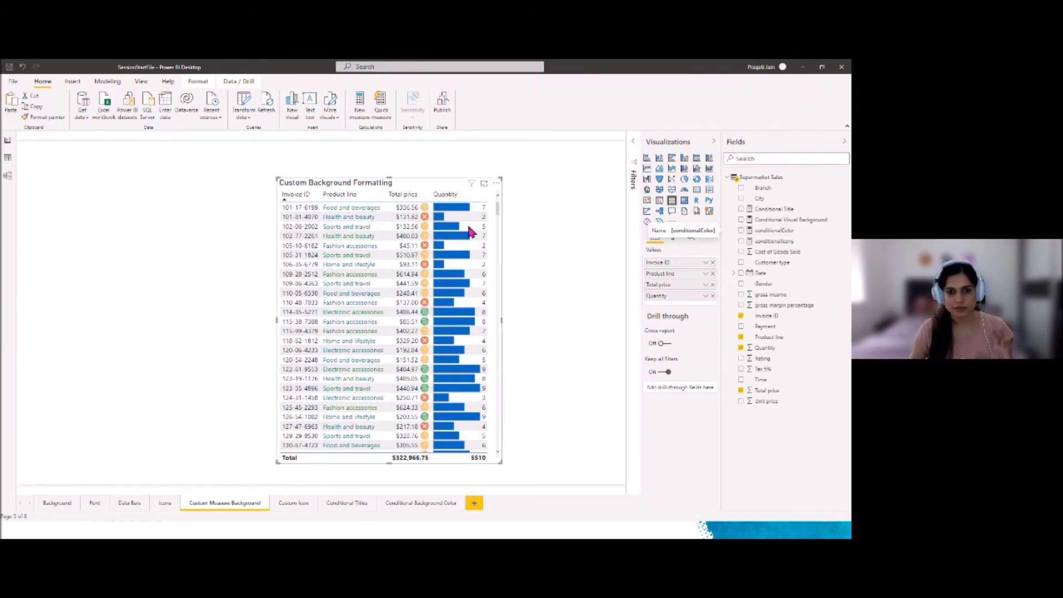
pyautogui.click(673, 235)
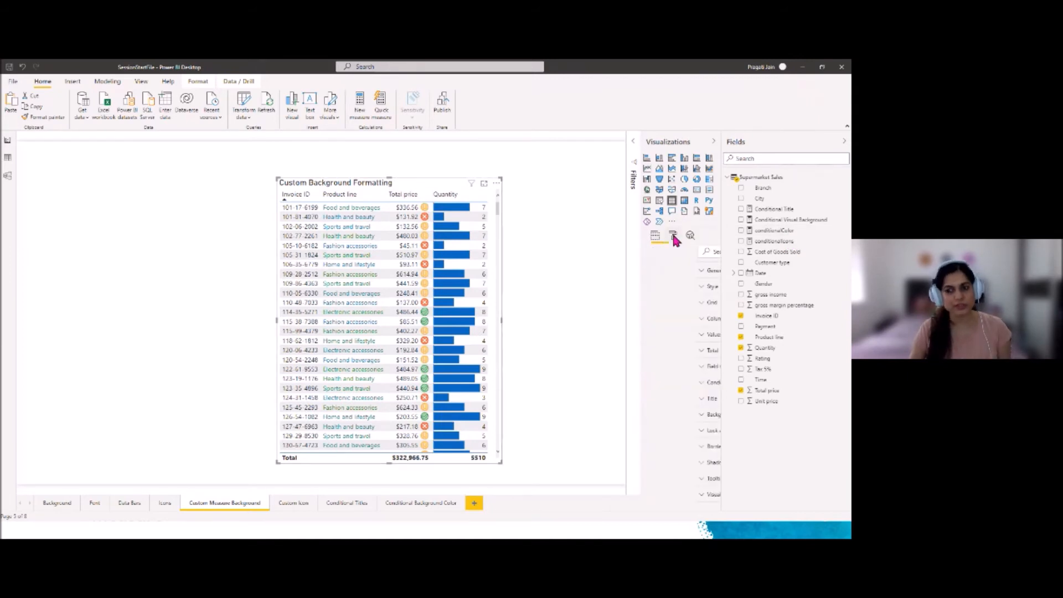
pyautogui.click(649, 383)
pyautogui.scroll(-2, 695, 429)
pyautogui.scroll(-1, 695, 432)
pyautogui.click(698, 311)
pyautogui.click(689, 332)
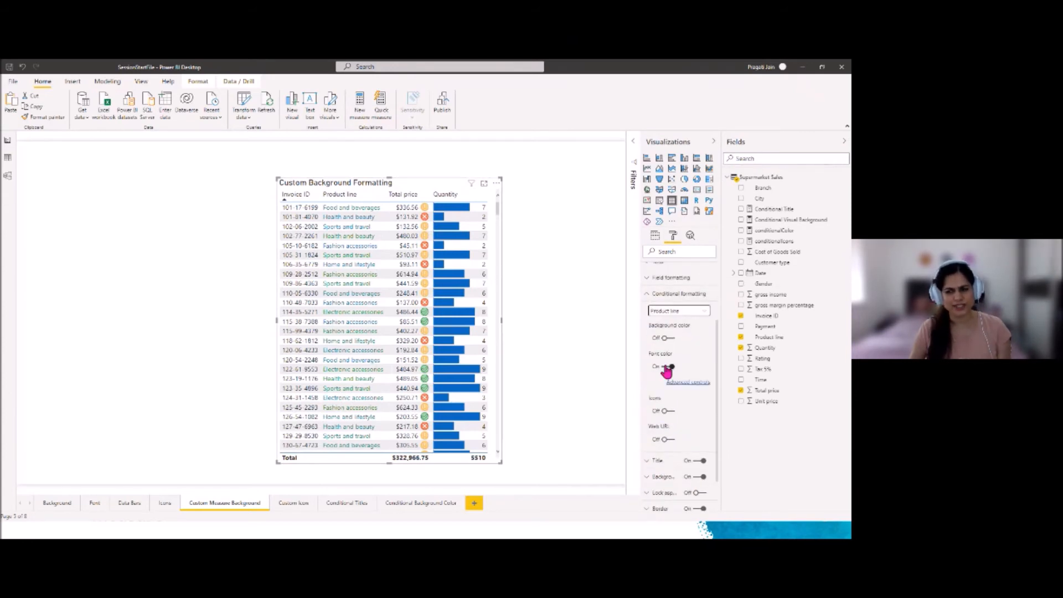
pyautogui.click(665, 367)
pyautogui.click(665, 368)
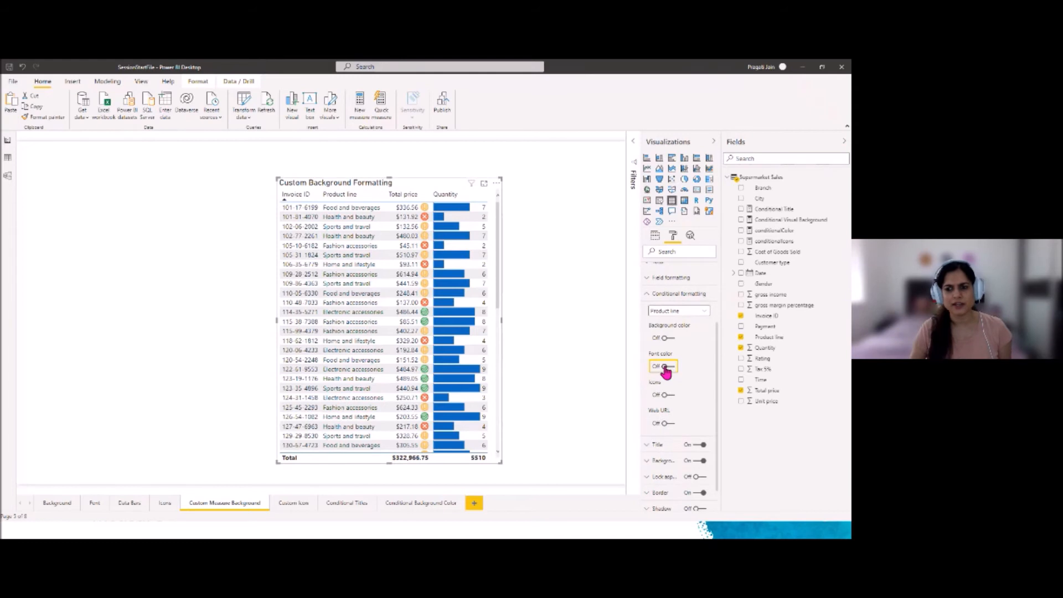
# Step: Apply a conditional background color to Product line, formatted by field value and based on the conditionalColor measure
pyautogui.click(668, 338)
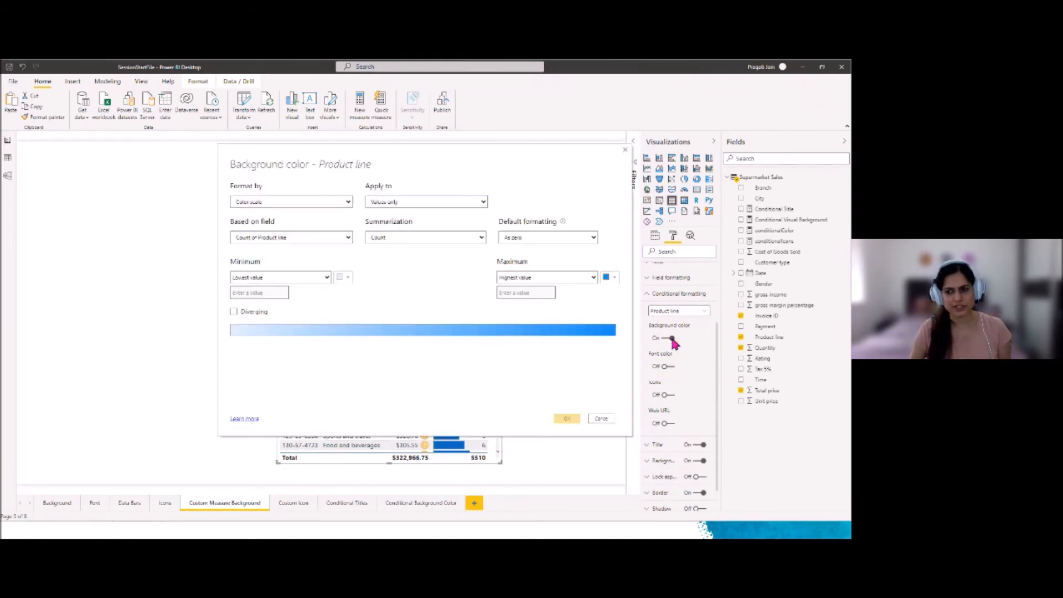
pyautogui.moveTo(401, 158); pyautogui.dragTo(521, 158)
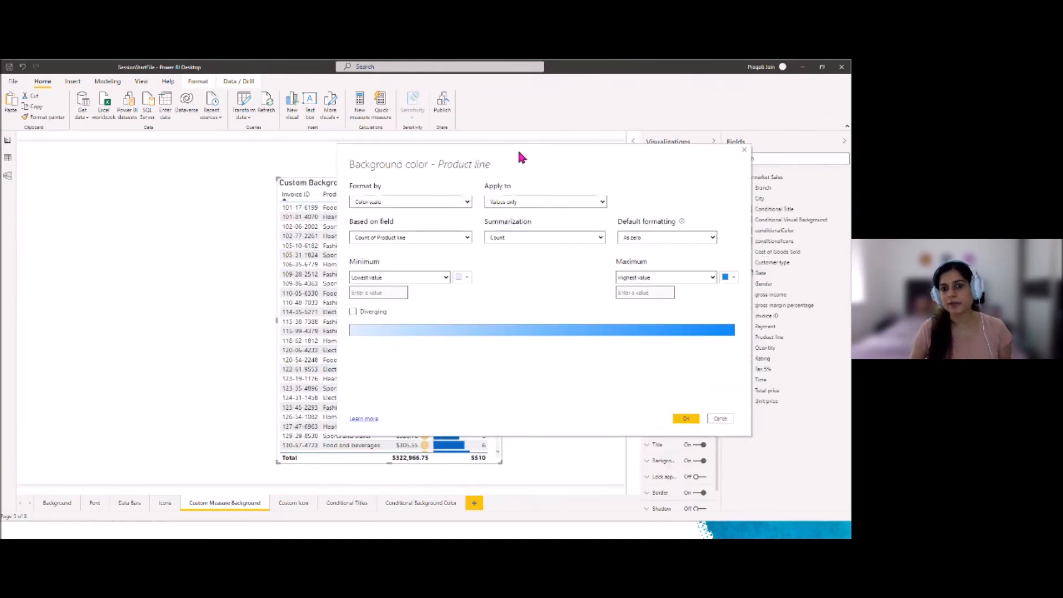
pyautogui.click(467, 201)
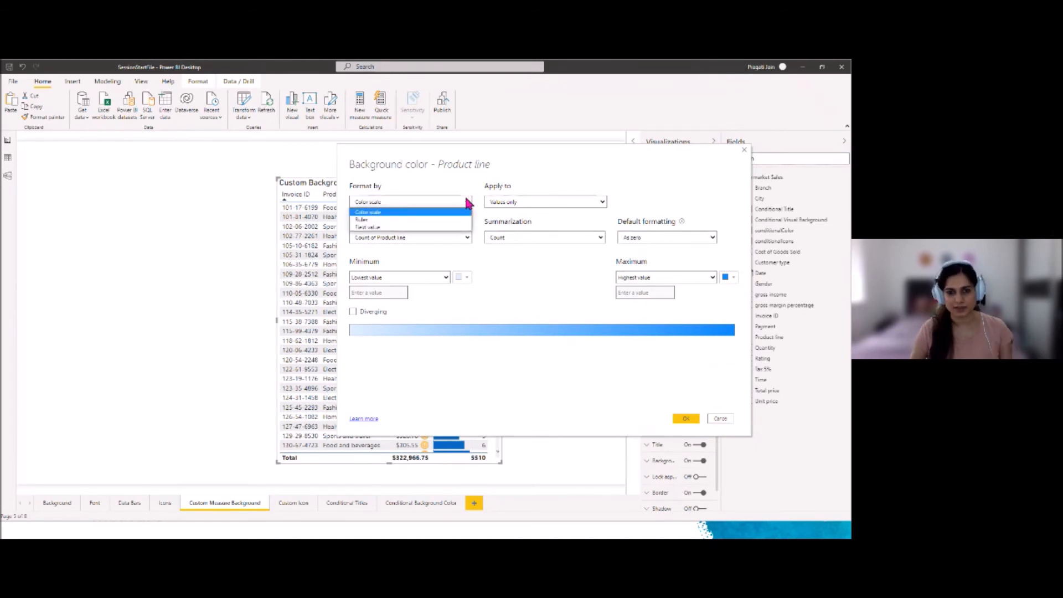
pyautogui.click(432, 228)
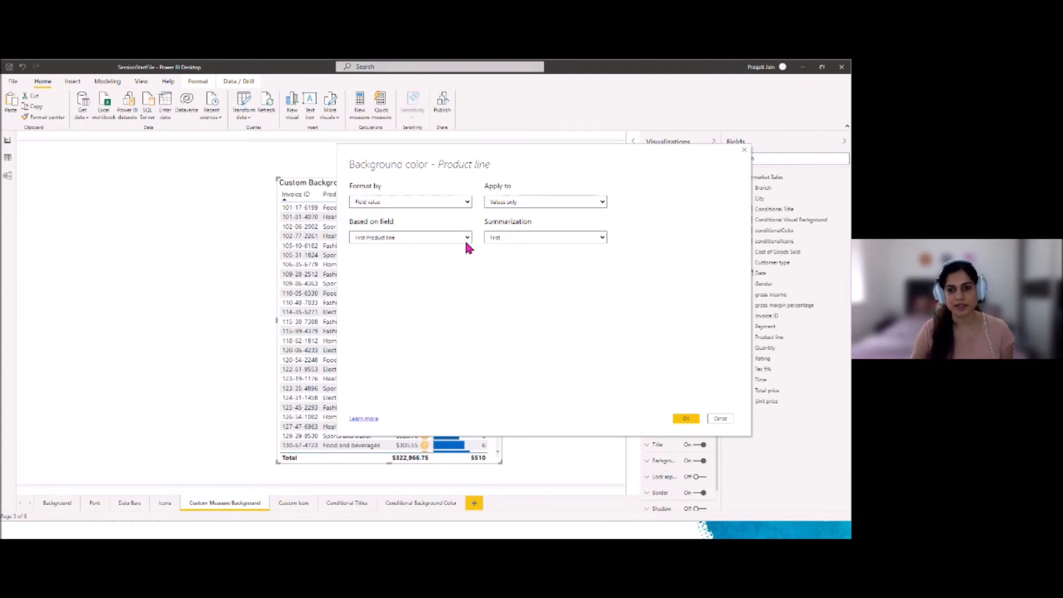
pyautogui.moveTo(483, 147); pyautogui.dragTo(430, 152)
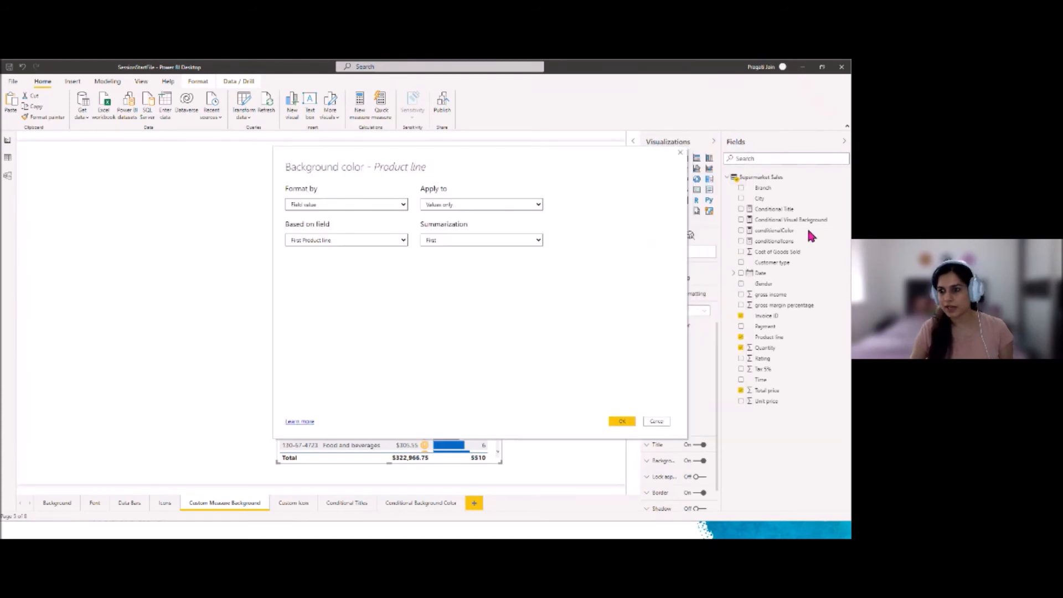
pyautogui.click(404, 239)
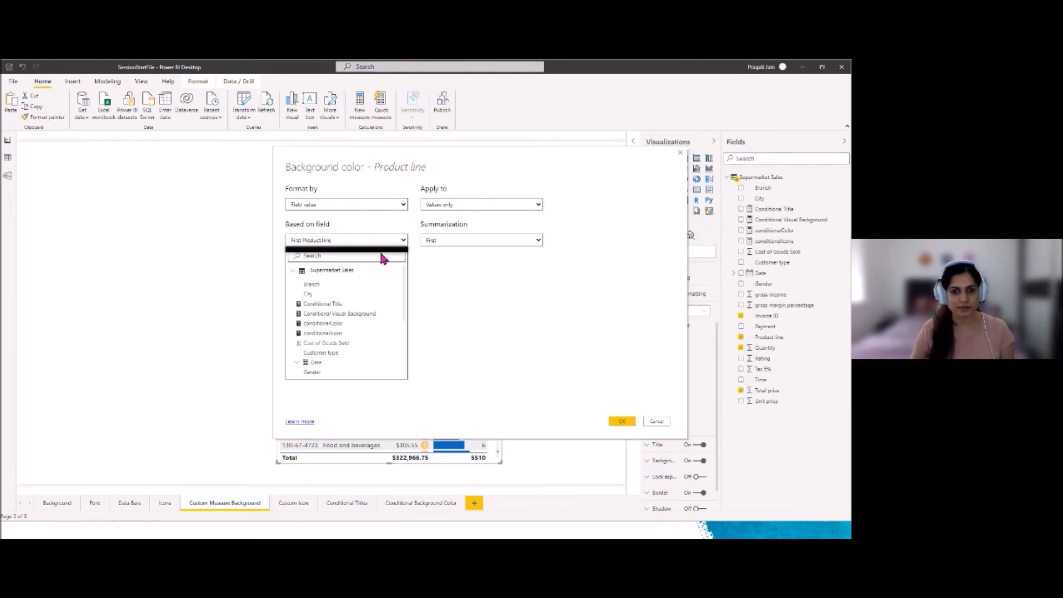
pyautogui.write('condit')
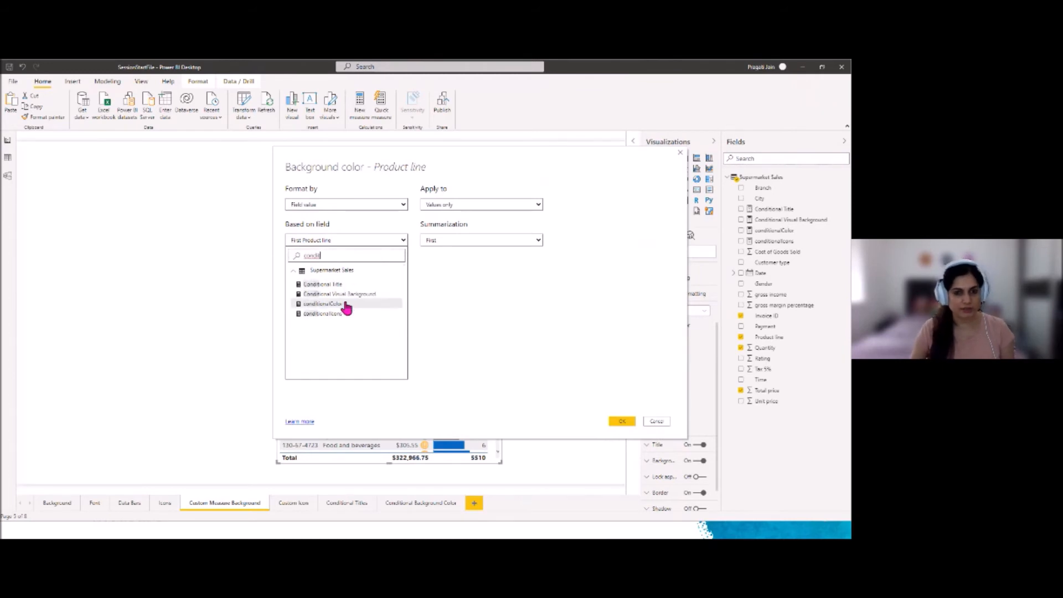
pyautogui.click(323, 304)
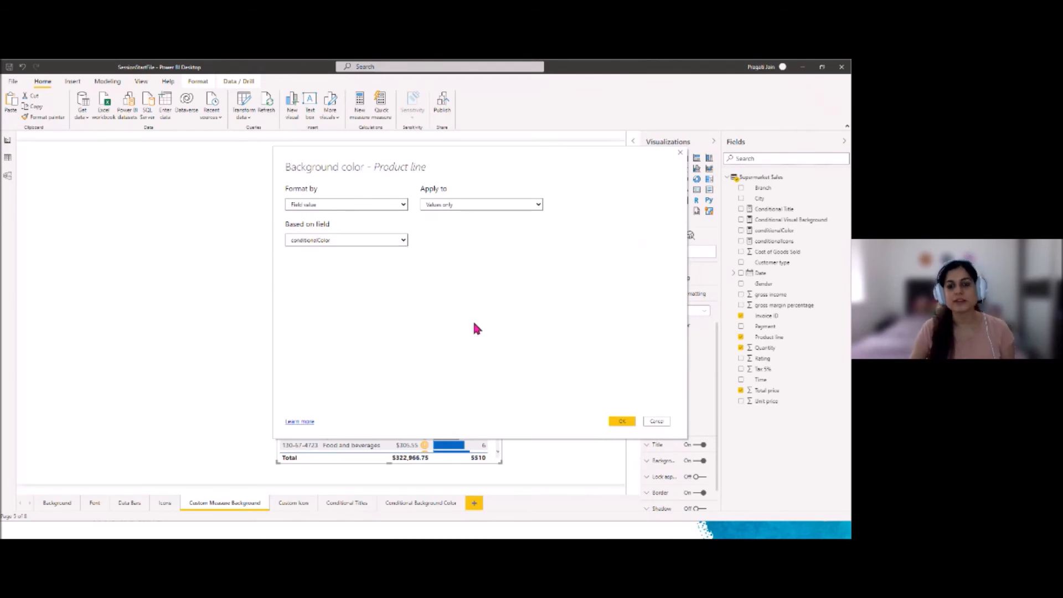
pyautogui.click(619, 422)
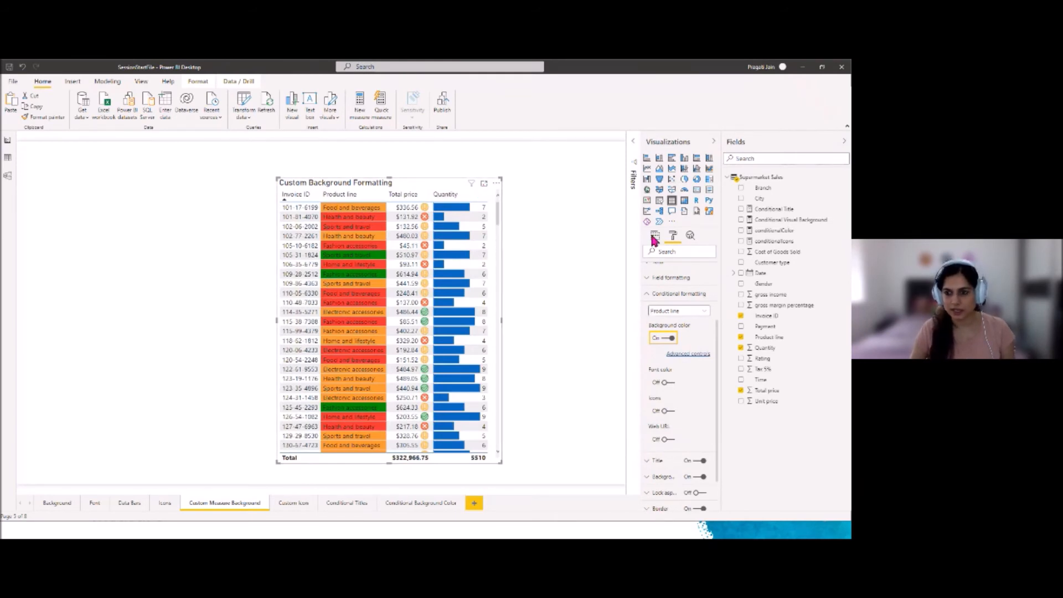
# Step: Set the text size of the table's values to 16 pt
pyautogui.click(646, 294)
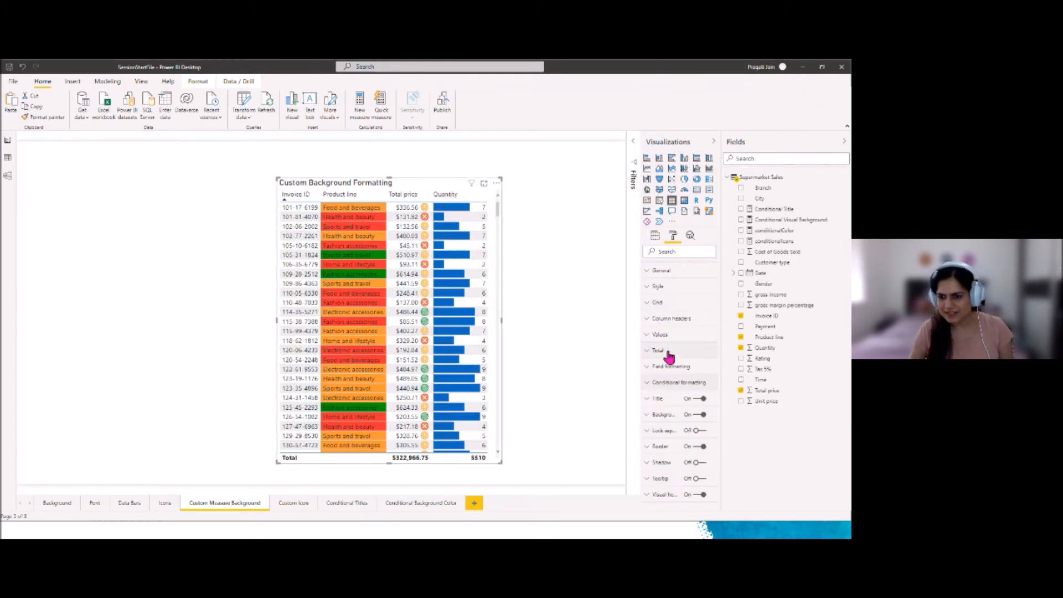
pyautogui.click(660, 334)
pyautogui.scroll(-3, 680, 403)
pyautogui.scroll(-1, 681, 427)
pyautogui.click(673, 417)
pyautogui.click(673, 417)
pyautogui.click(674, 417)
pyautogui.click(673, 416)
pyautogui.click(674, 417)
pyautogui.click(674, 417)
# Step: Widen the Custom Background Formatting table on both sides and enlarge its columns so each value fits on one line
pyautogui.moveTo(277, 320); pyautogui.dragTo(75, 278)
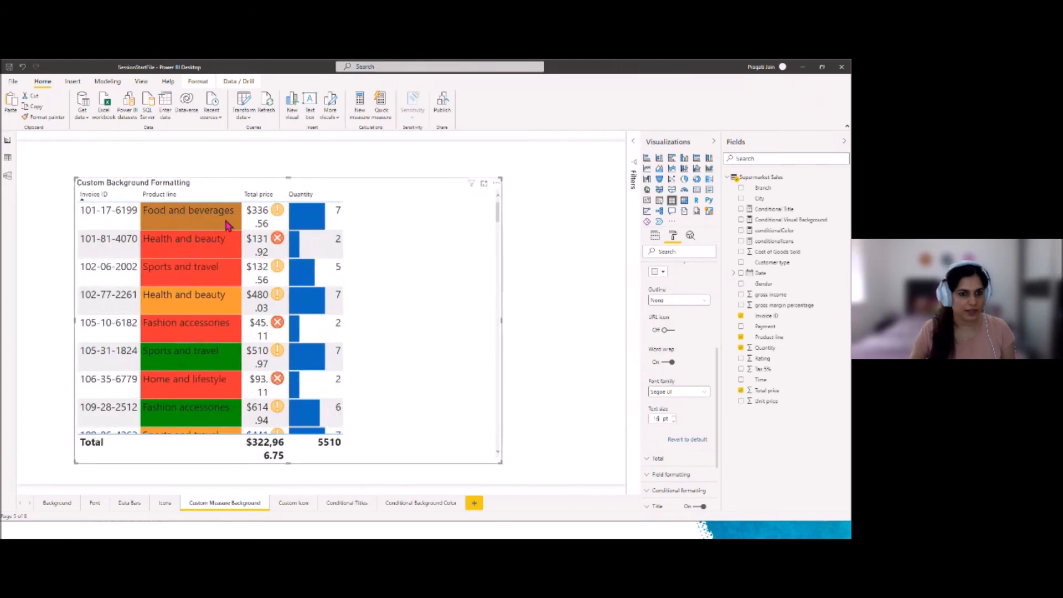
pyautogui.moveTo(242, 194); pyautogui.dragTo(475, 196)
pyautogui.moveTo(140, 194); pyautogui.dragTo(155, 195)
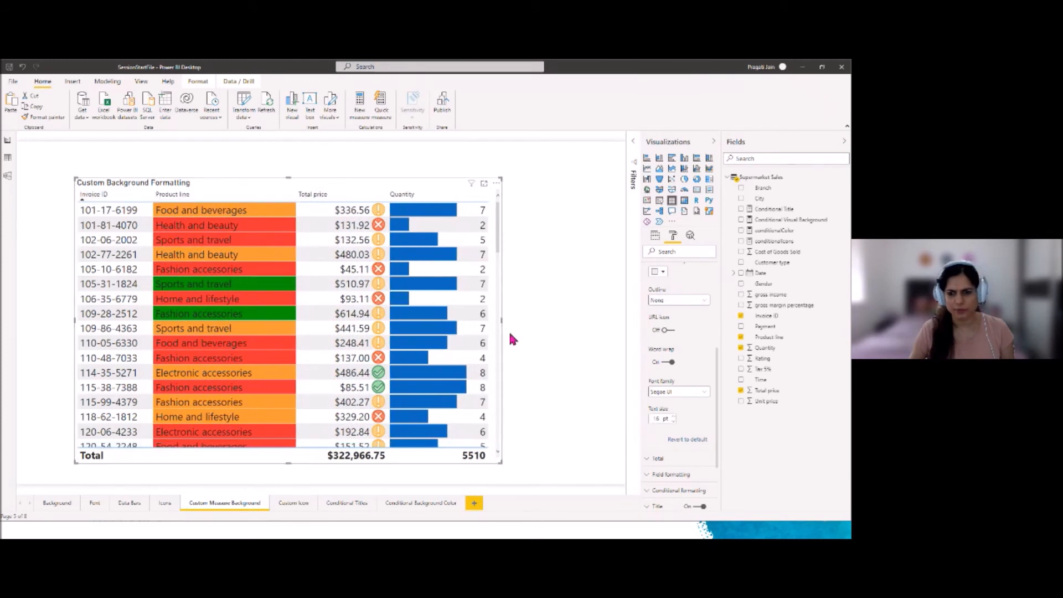
pyautogui.moveTo(501, 319); pyautogui.dragTo(513, 319)
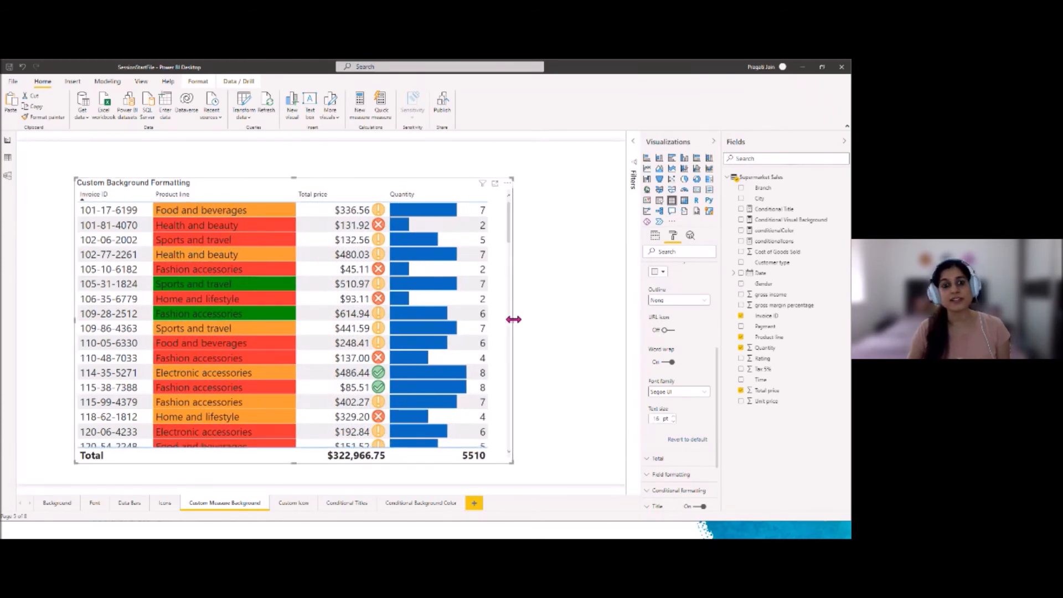
# Step: Reopen the conditionalColor measure and compare its three color codes with the Product line backgrounds in the table
pyautogui.click(782, 230)
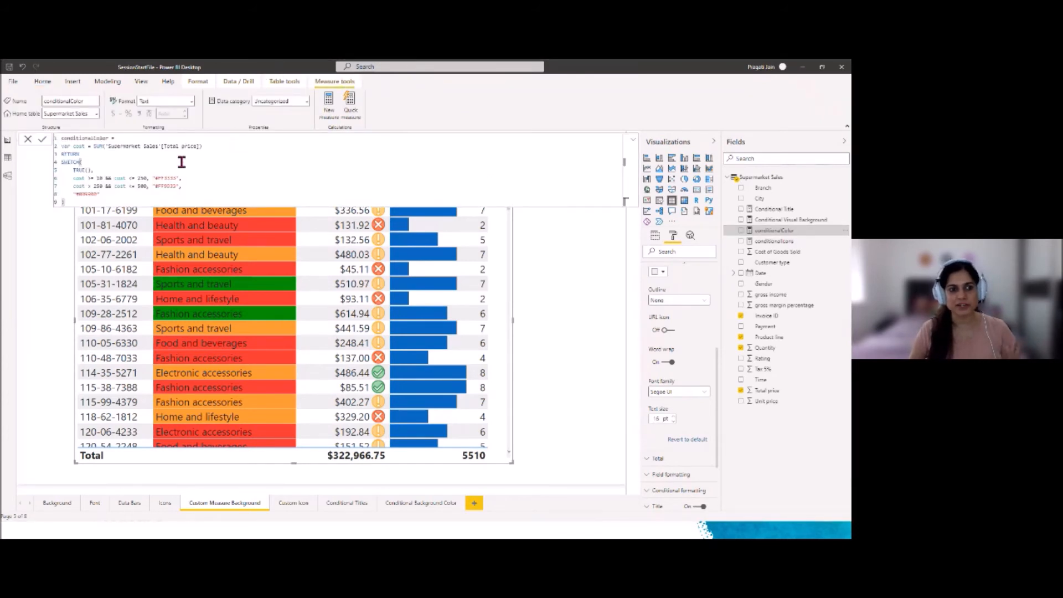
pyautogui.moveTo(156, 177); pyautogui.dragTo(175, 176)
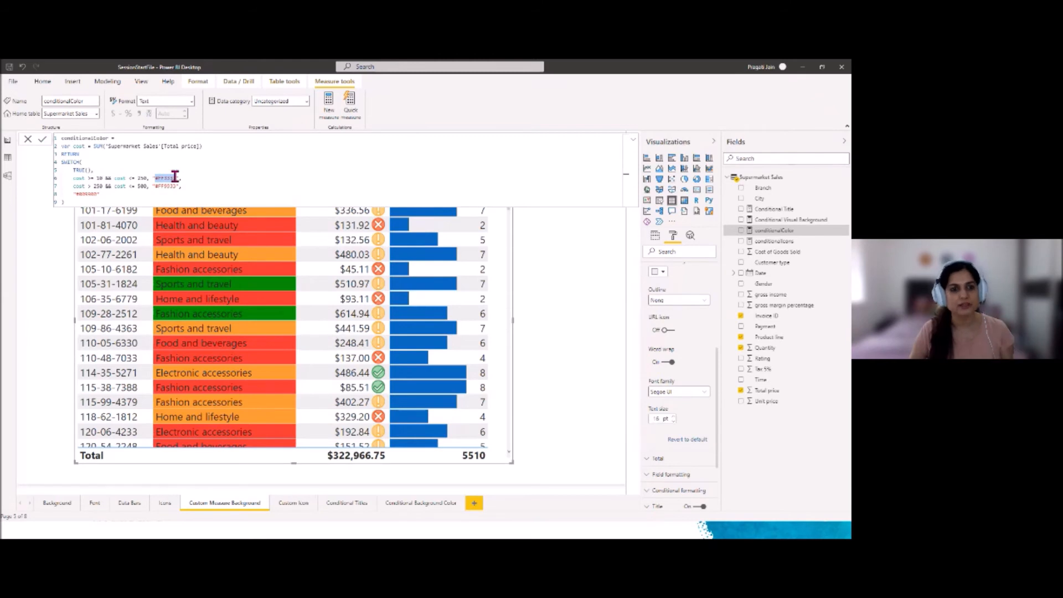
pyautogui.click(95, 186)
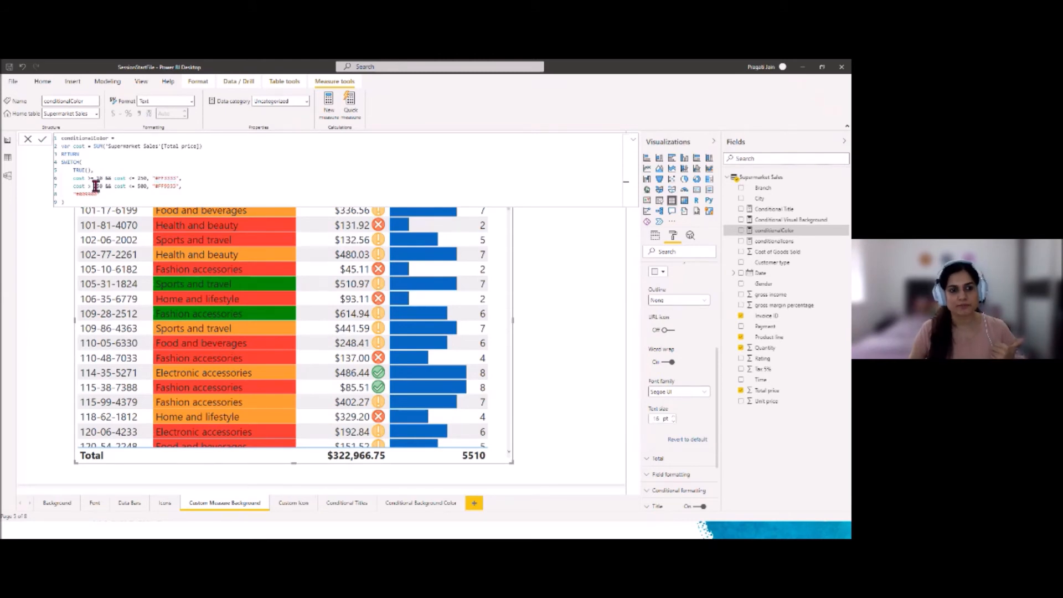
pyautogui.moveTo(154, 186); pyautogui.dragTo(173, 186)
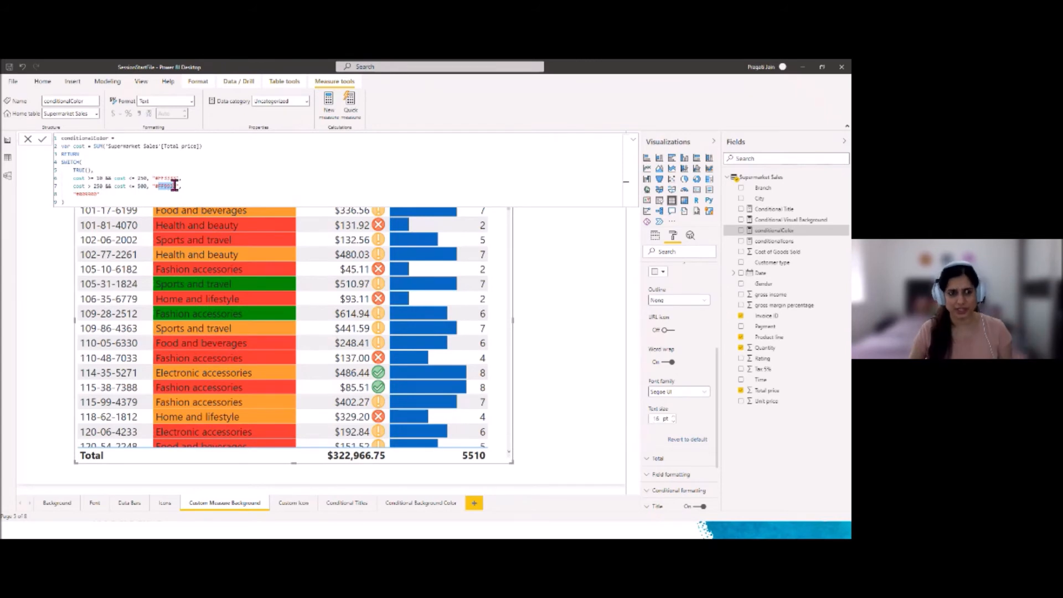
pyautogui.moveTo(76, 194); pyautogui.dragTo(94, 193)
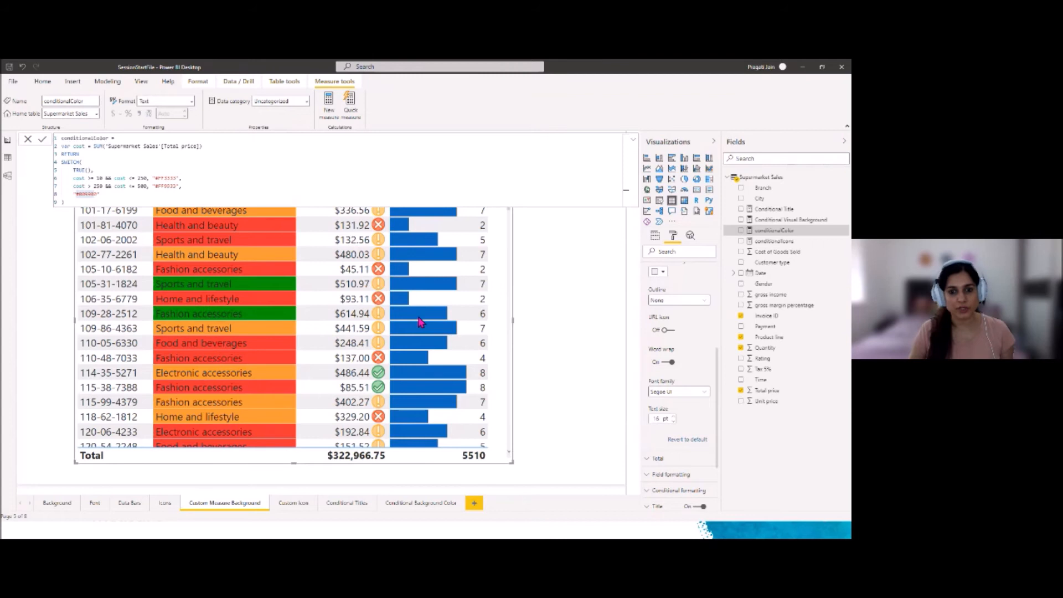
pyautogui.click(549, 310)
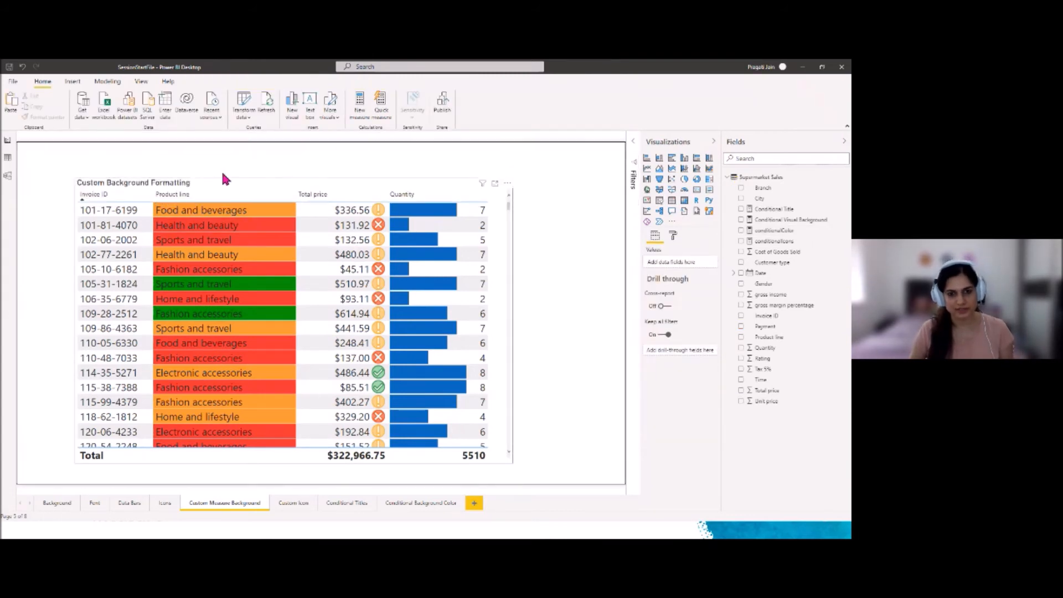
# Step: Sort the table by Total price, descending and finally ascending, and check the Product line background colors around the 250 threshold
pyautogui.click(313, 195)
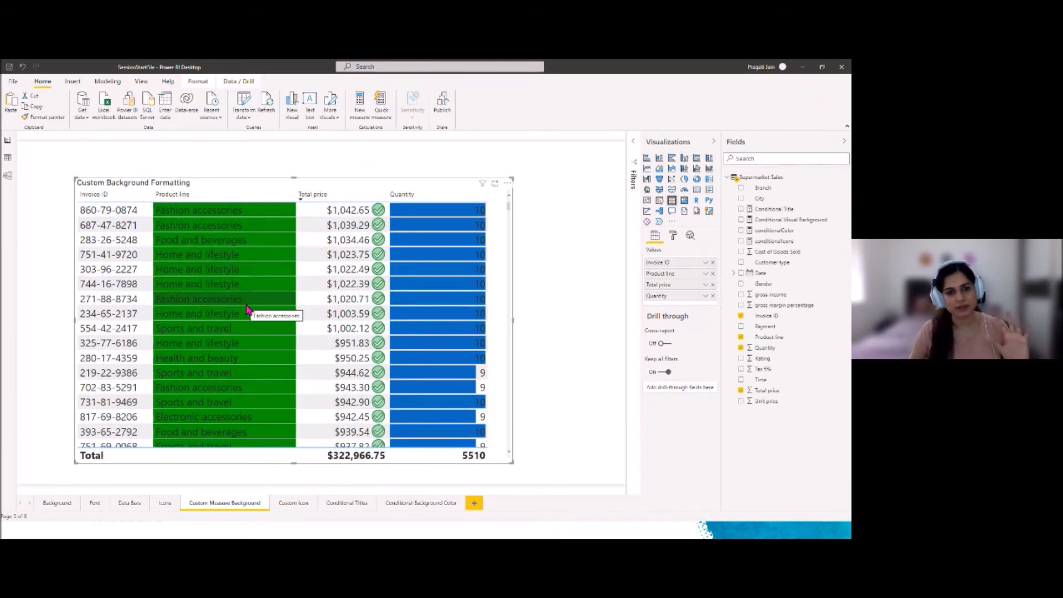
pyautogui.click(313, 194)
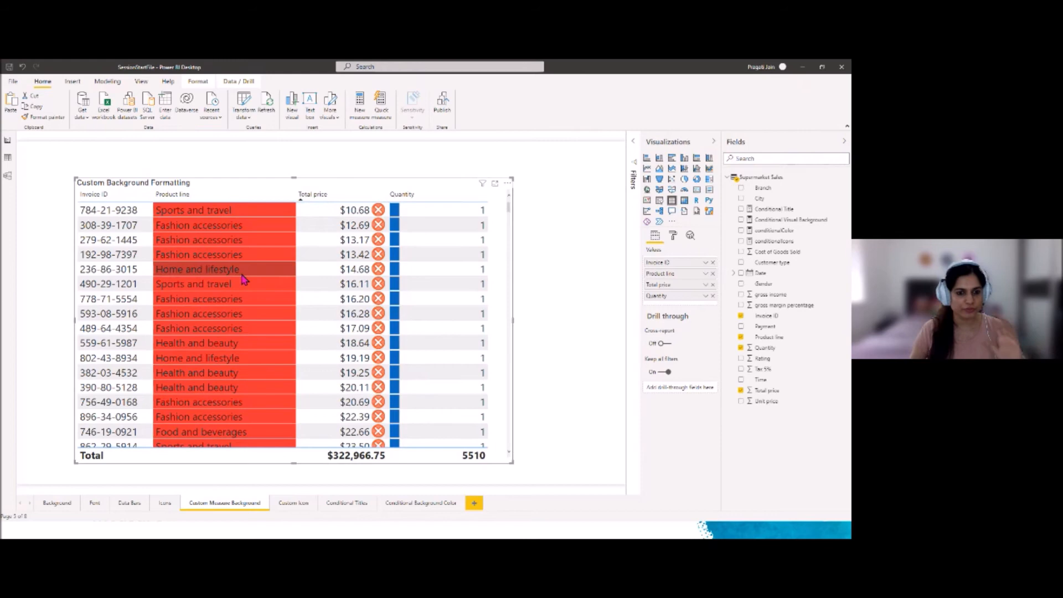
pyautogui.scroll(-10, 254, 324)
pyautogui.scroll(-15, 255, 324)
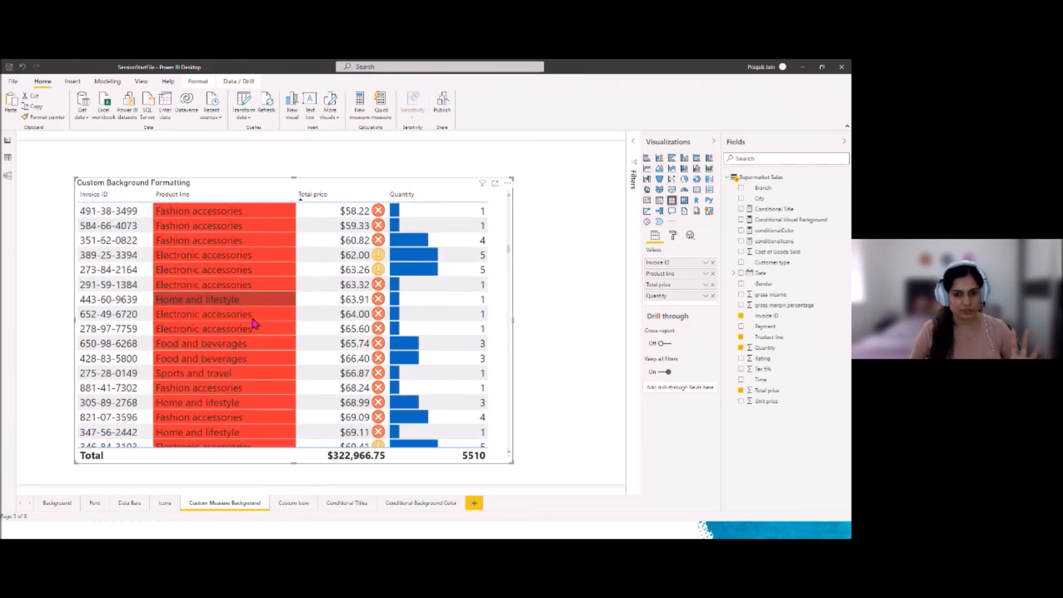
pyautogui.scroll(-15, 255, 324)
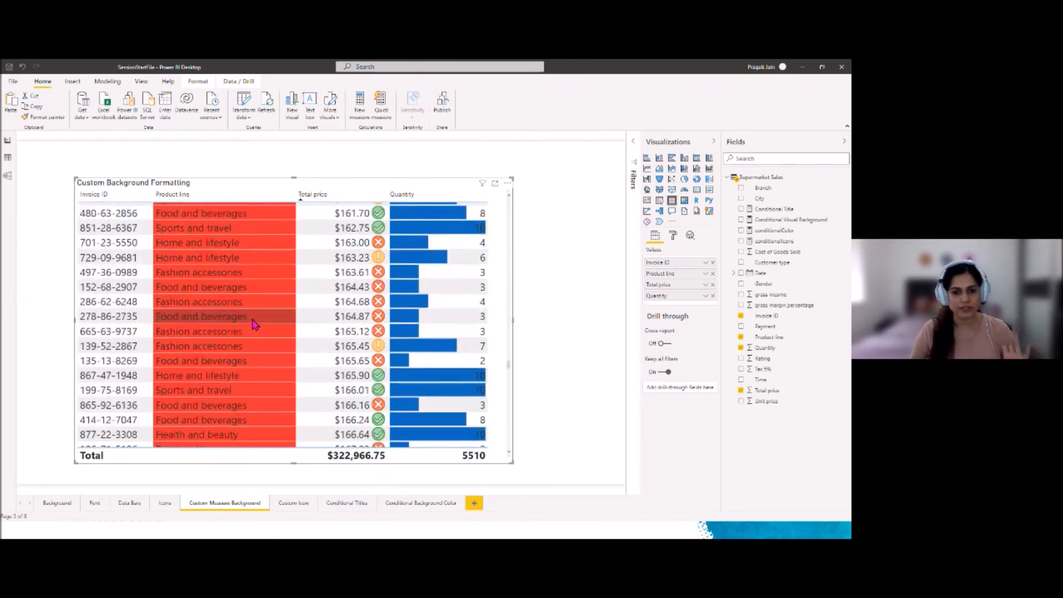
pyautogui.scroll(-15, 255, 324)
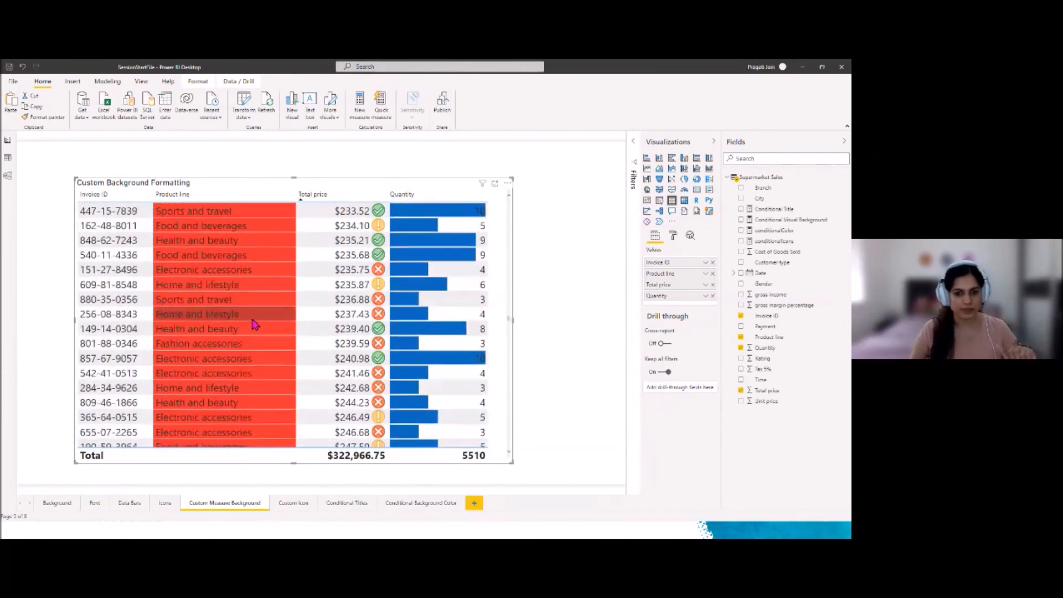
pyautogui.scroll(3, 255, 323)
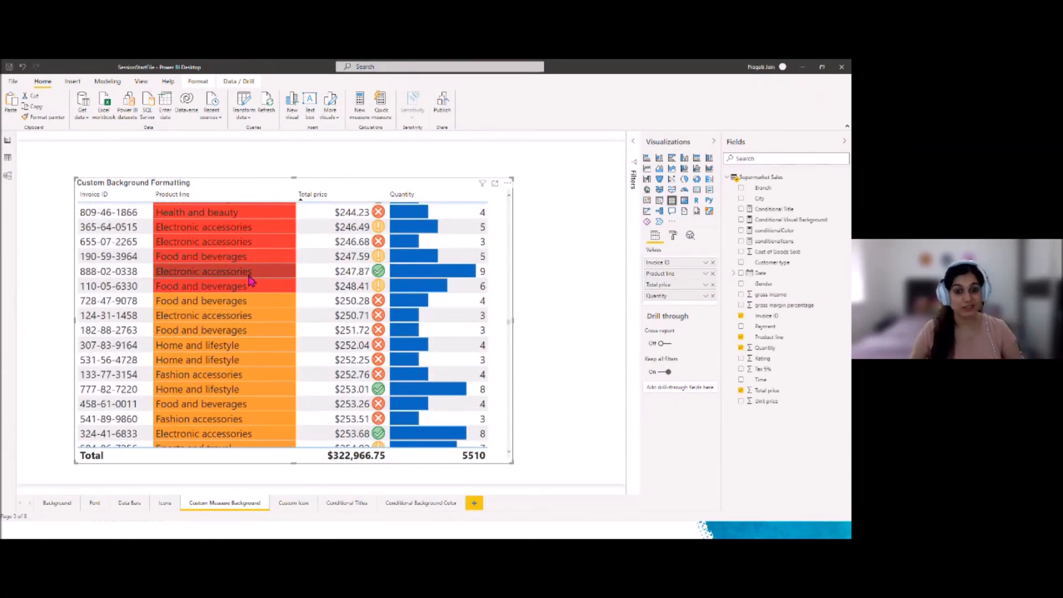
# Step: Check the Product line background colors of the higher Total price rows down to the 500 threshold
pyautogui.scroll(-20, 253, 301)
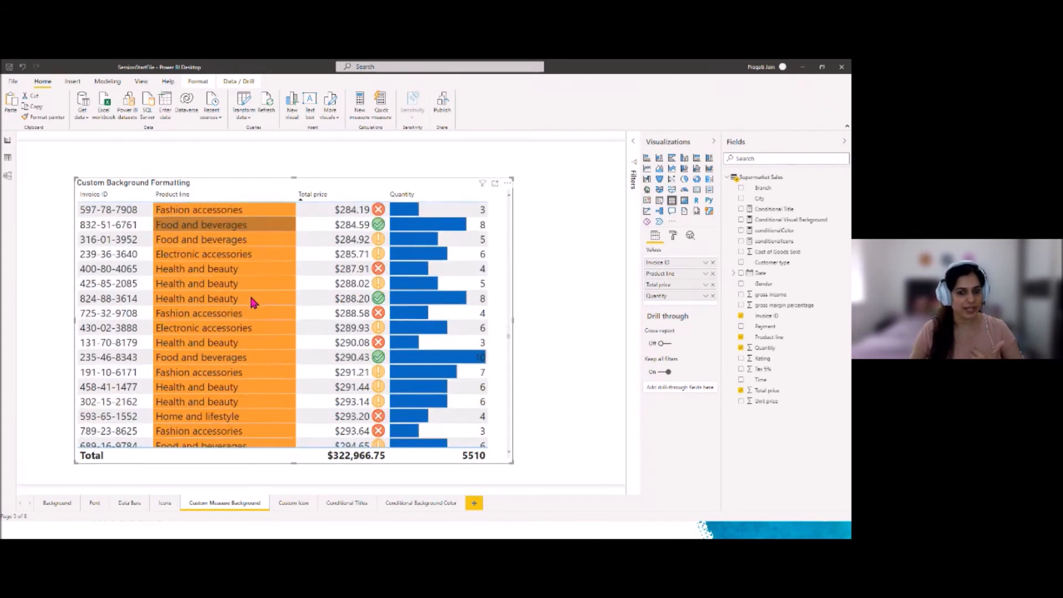
pyautogui.scroll(-20, 253, 302)
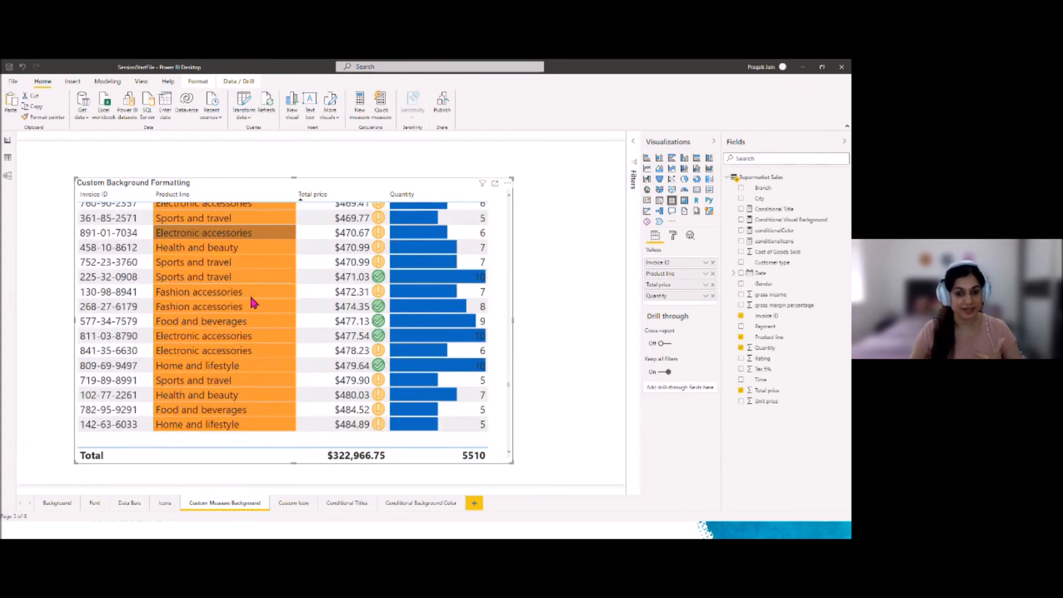
pyautogui.scroll(15, 253, 301)
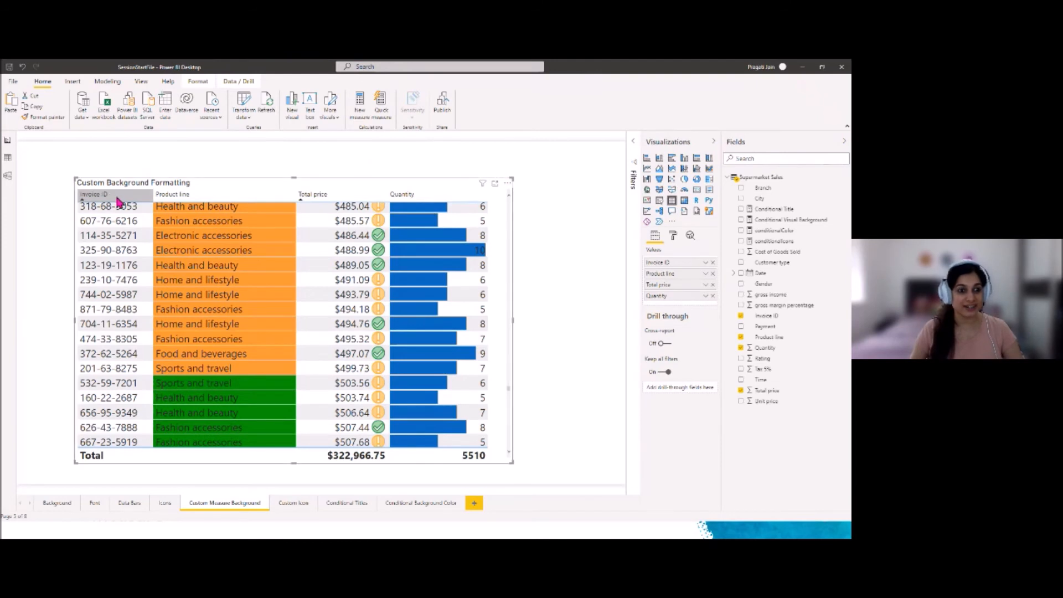
# Step: Sort the table by Invoice ID in ascending order and move it closer to the page's upper-left corner
pyautogui.click(553, 253)
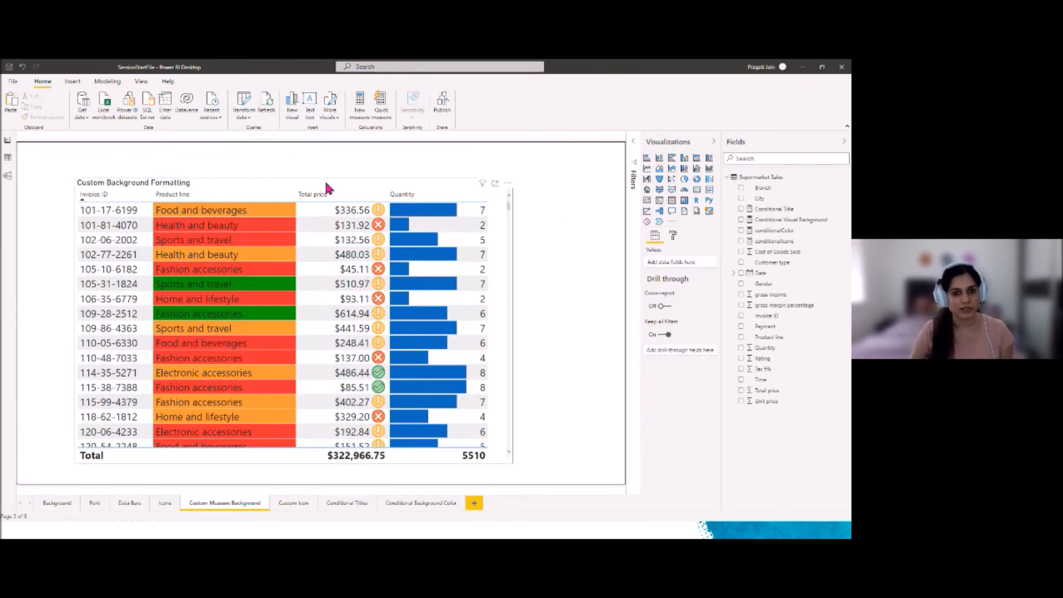
pyautogui.moveTo(288, 180); pyautogui.dragTo(241, 159)
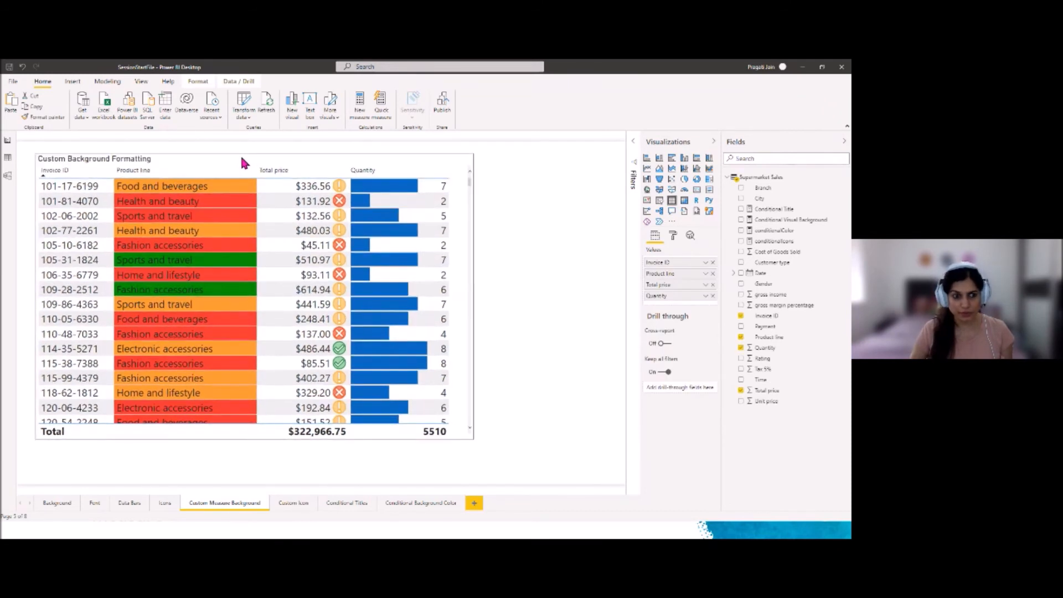
pyautogui.click(541, 314)
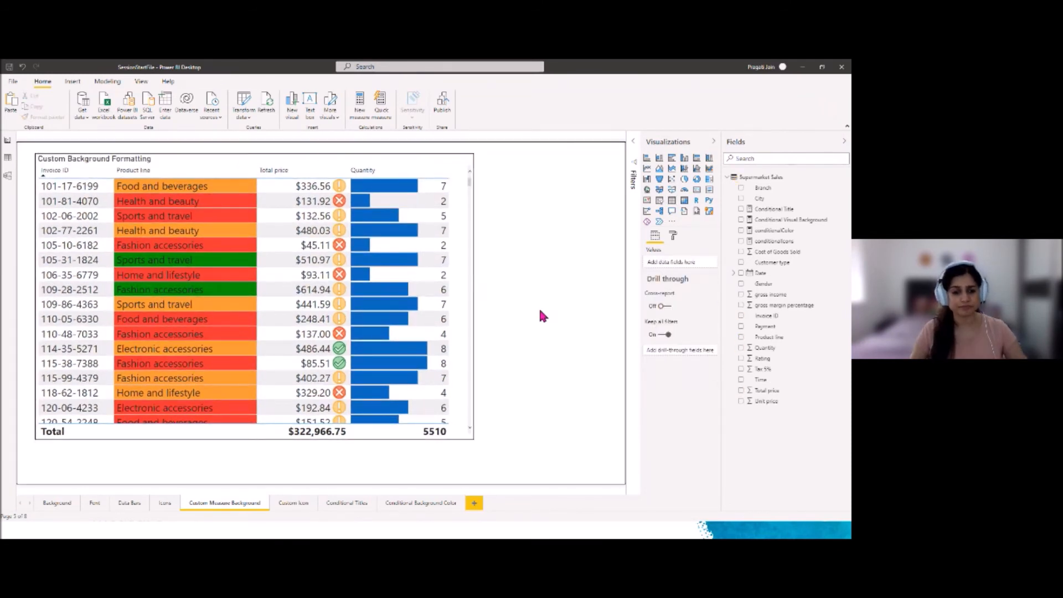
# Step: Duplicate the Custom Measure Background page and place the copy directly after the original
pyautogui.rightClick(219, 505)
pyautogui.click(239, 464)
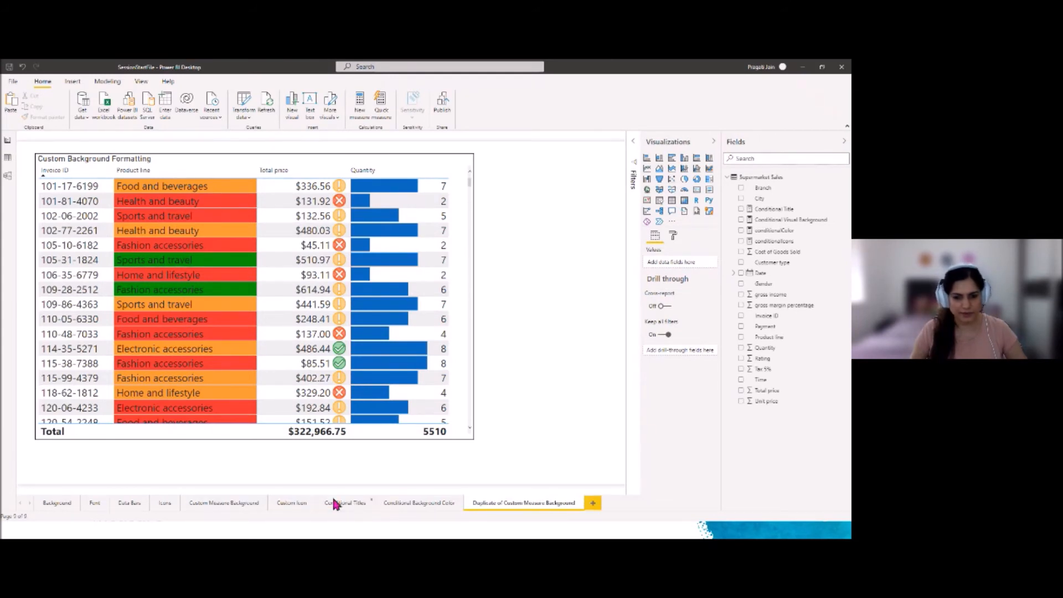
pyautogui.moveTo(487, 504); pyautogui.dragTo(295, 501)
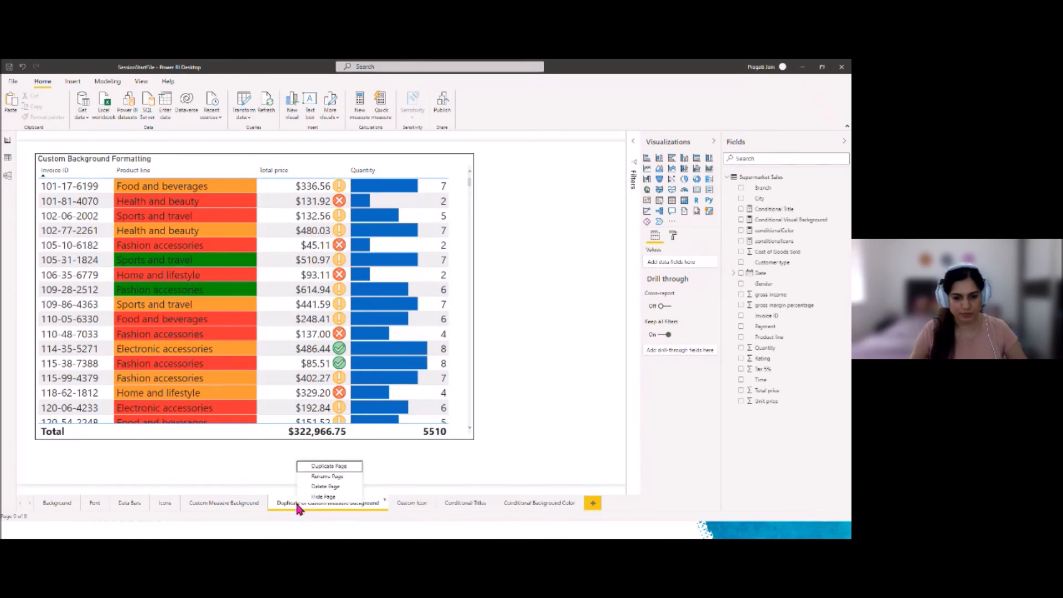
# Step: Rename the duplicated page as Custom Measure Font
pyautogui.doubleClick(335, 503)
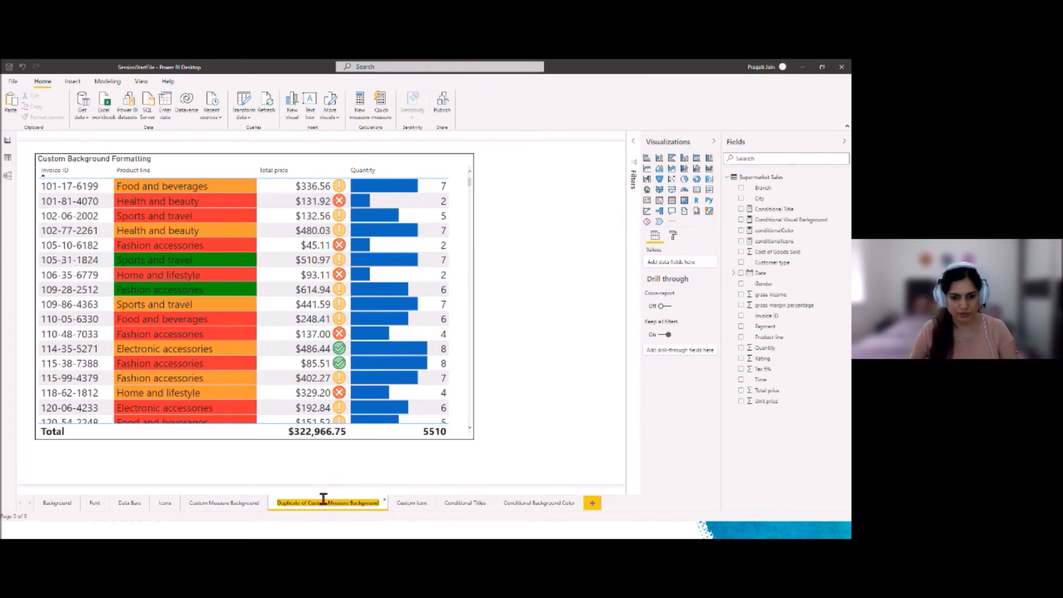
pyautogui.click(308, 502)
pyautogui.press('BackSpace')
pyautogui.press('BackSpace')
pyautogui.press('BackSpace')
pyautogui.press('BackSpace')
pyautogui.press('BackSpace')
pyautogui.press('BackSpace')
pyautogui.press('BackSpace')
pyautogui.press('BackSpace')
pyautogui.press('BackSpace')
pyautogui.press('BackSpace')
pyautogui.press('BackSpace')
pyautogui.press('BackSpace')
pyautogui.press('BackSpace')
pyautogui.press('BackSpace')
pyautogui.press('BackSpace')
pyautogui.press('BackSpace')
pyautogui.press('BackSpace')
pyautogui.press('BackSpace')
pyautogui.press('BackSpace')
pyautogui.press('BackSpace')
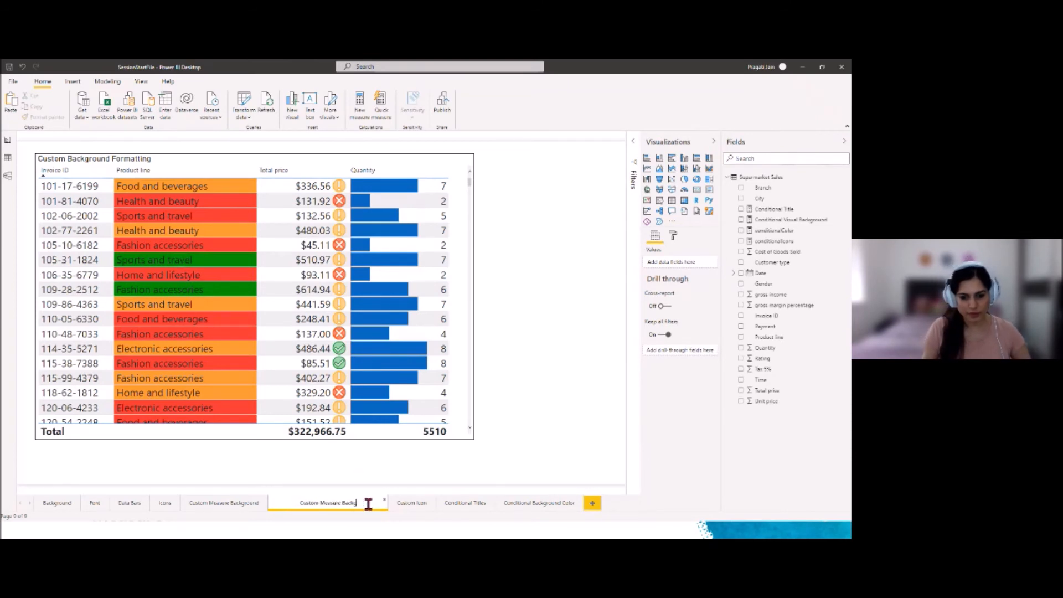
pyautogui.write('Font')
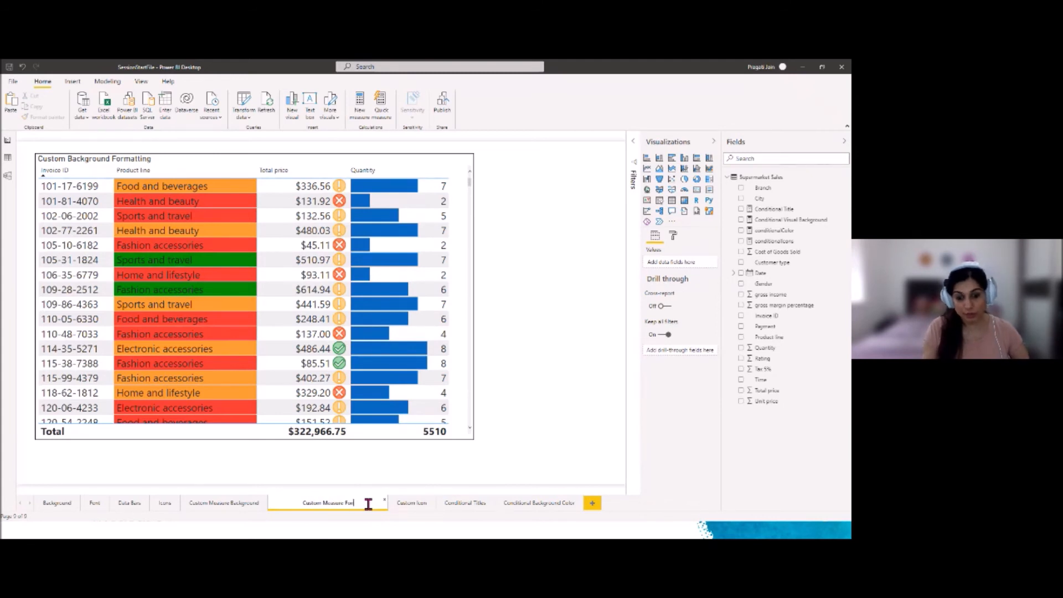
pyautogui.press('Return')
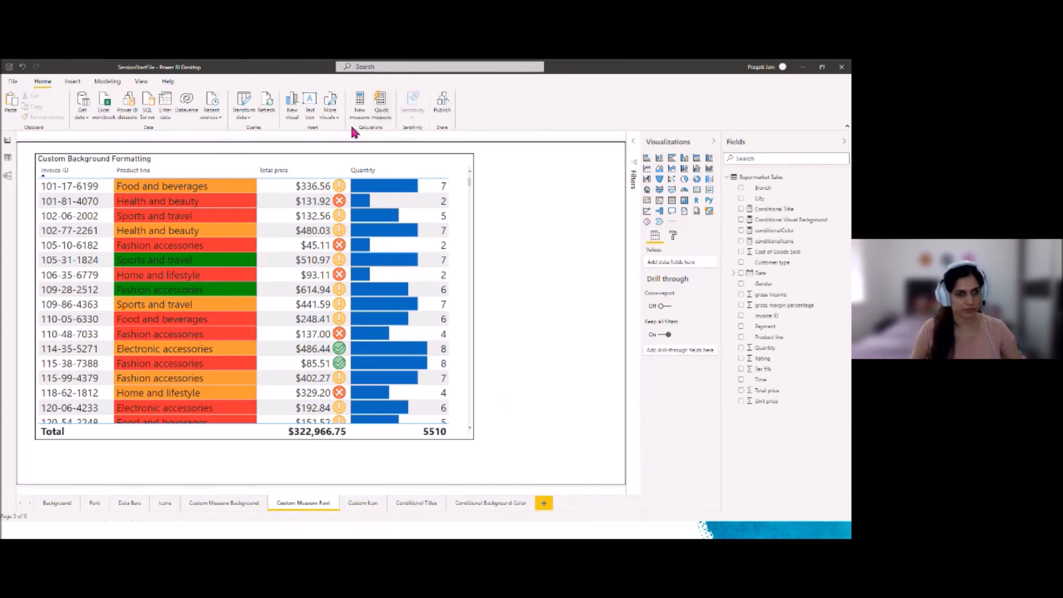
# Step: Change the title of the table on the Custom Measure Font page to Custom Font Formatting
pyautogui.click(318, 162)
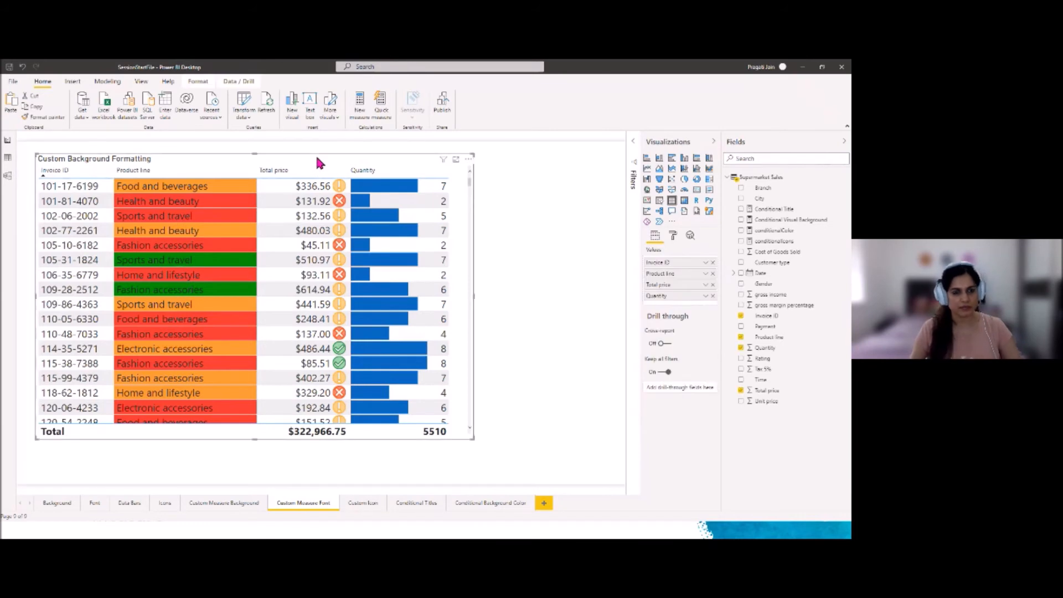
pyautogui.click(673, 234)
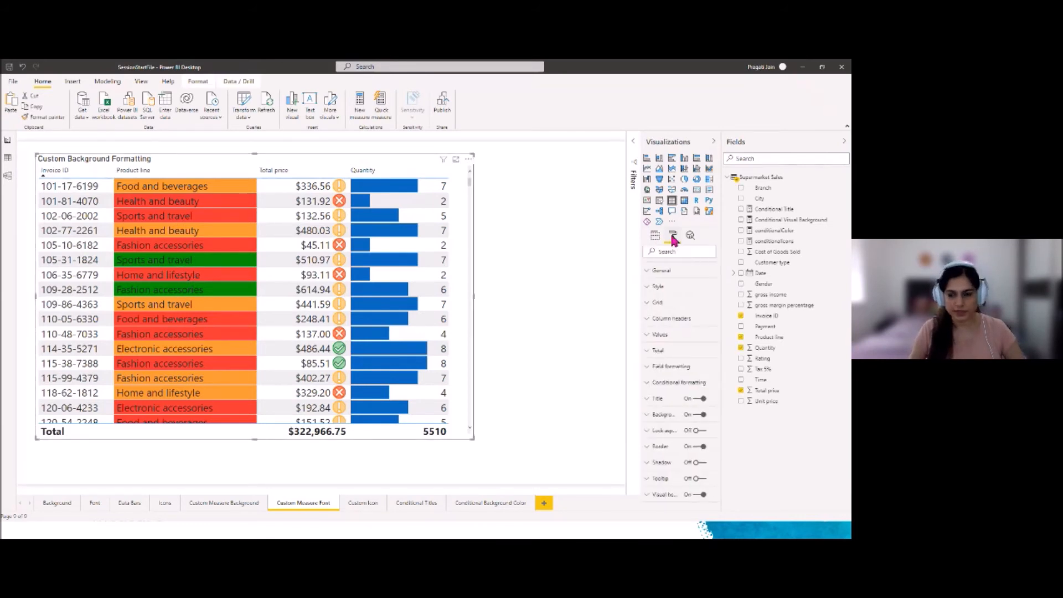
pyautogui.click(662, 401)
pyautogui.moveTo(671, 425)
pyautogui.mouseDown()
pyautogui.moveTo(693, 424)
pyautogui.moveTo(669, 425)
pyautogui.mouseUp()
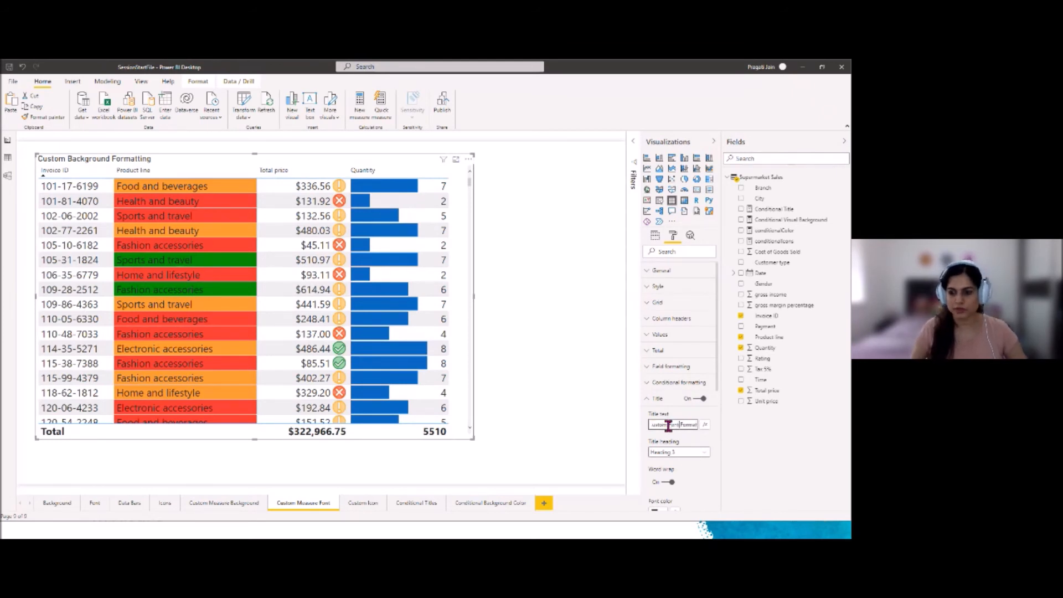
pyautogui.click(650, 399)
# Step: Turn off the conditional background color for the Product line column
pyautogui.click(652, 384)
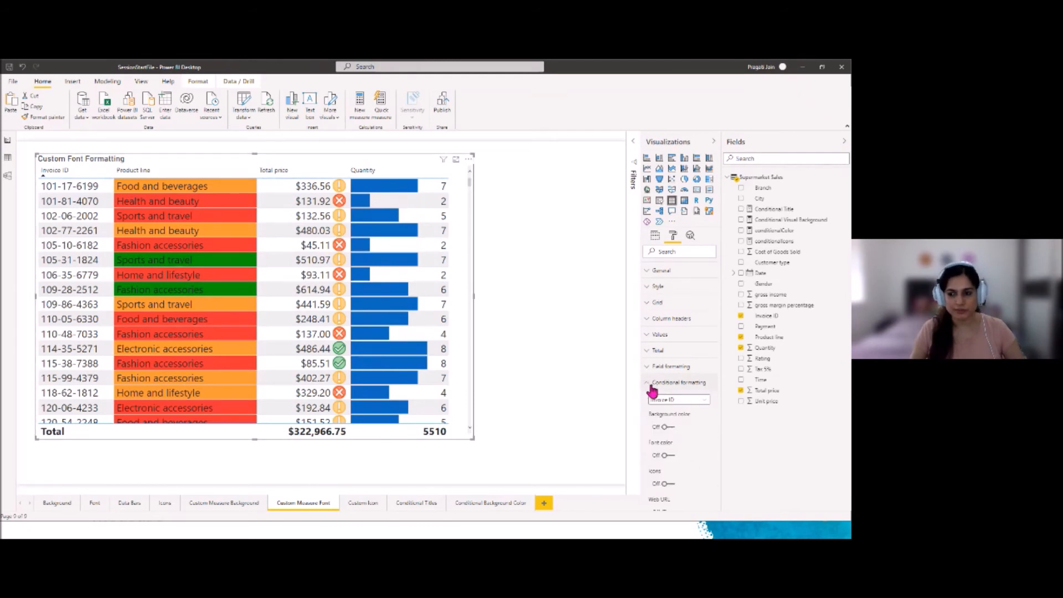
pyautogui.scroll(-3, 688, 454)
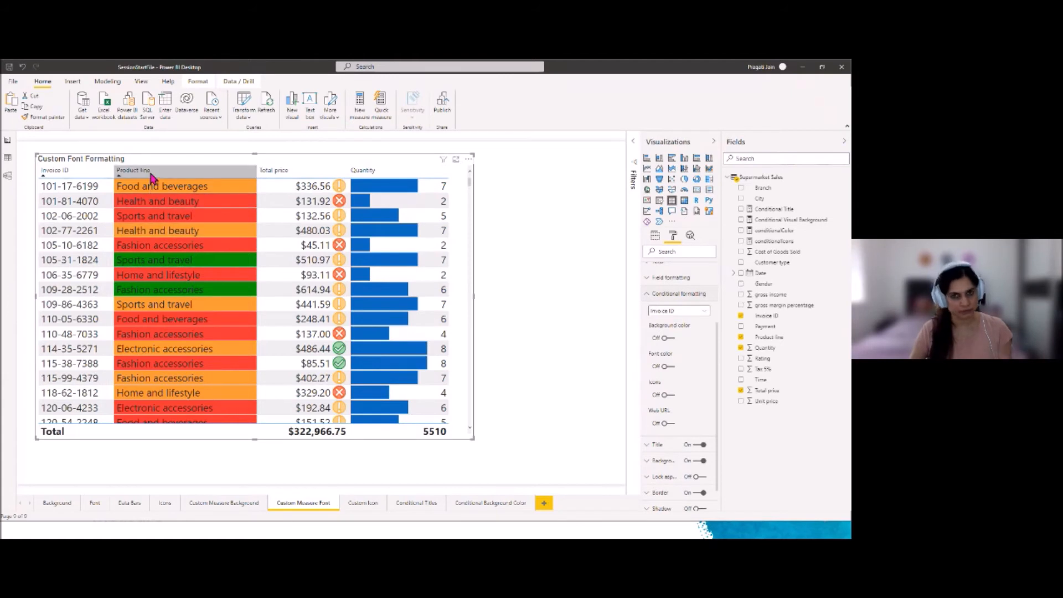
pyautogui.click(702, 312)
pyautogui.click(685, 331)
pyautogui.click(666, 339)
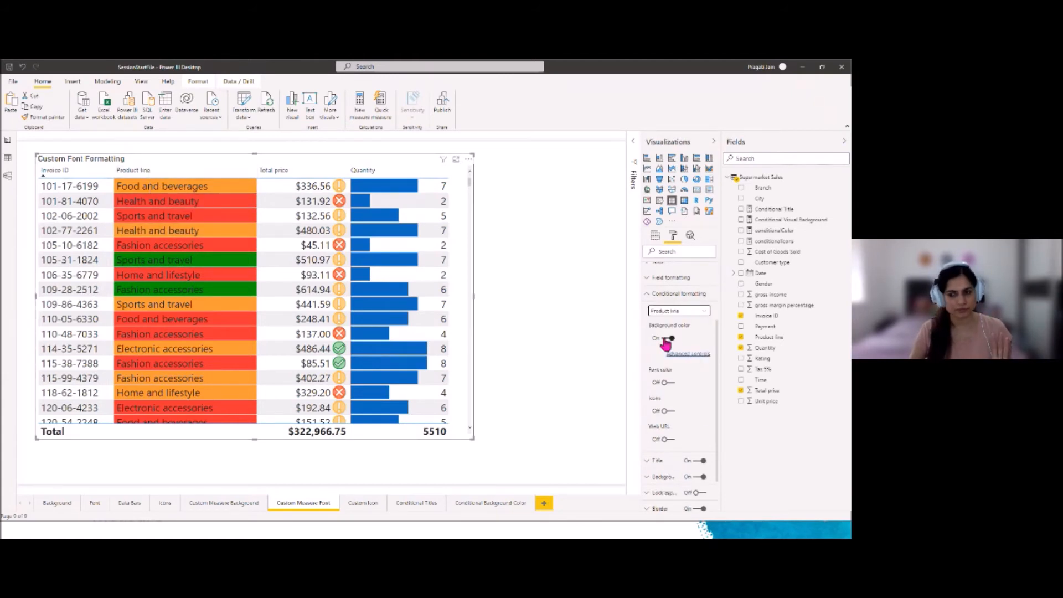
pyautogui.click(666, 340)
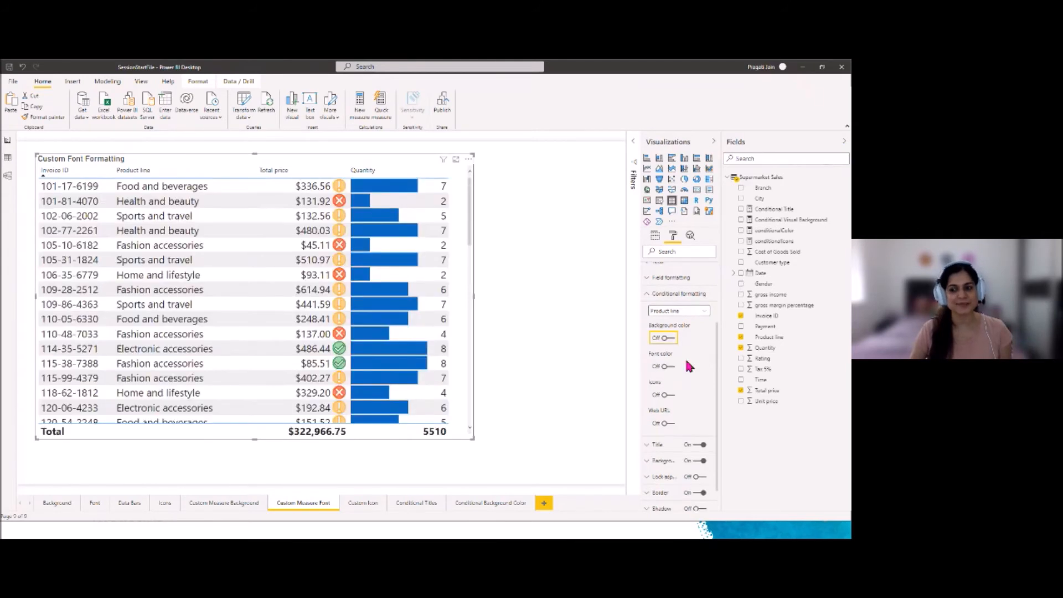
# Step: Apply a conditional font color to Product line, formatted by field value and based on the conditionalColor measure
pyautogui.click(668, 367)
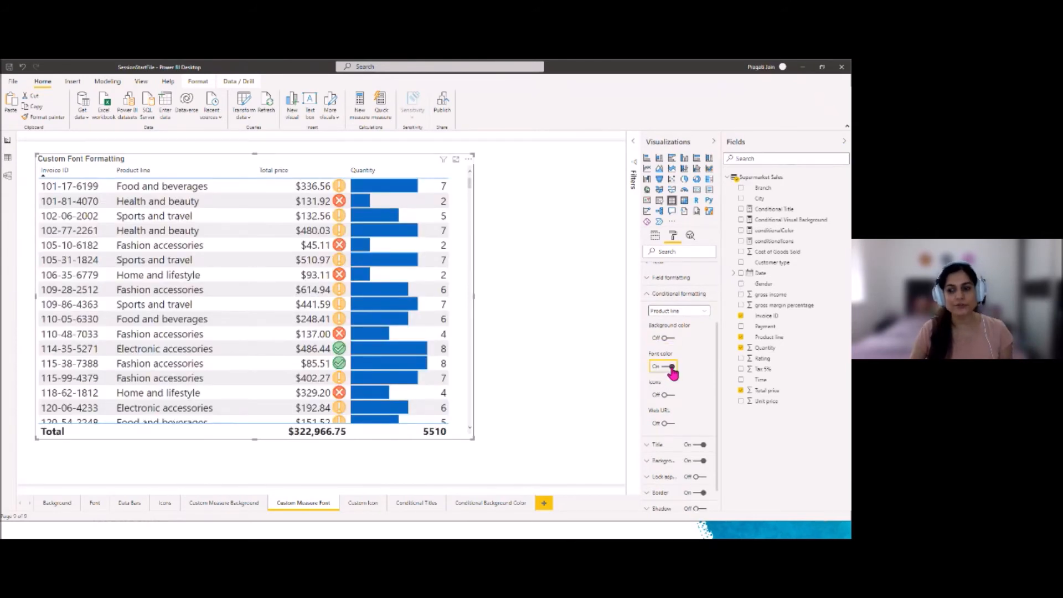
pyautogui.click(671, 375)
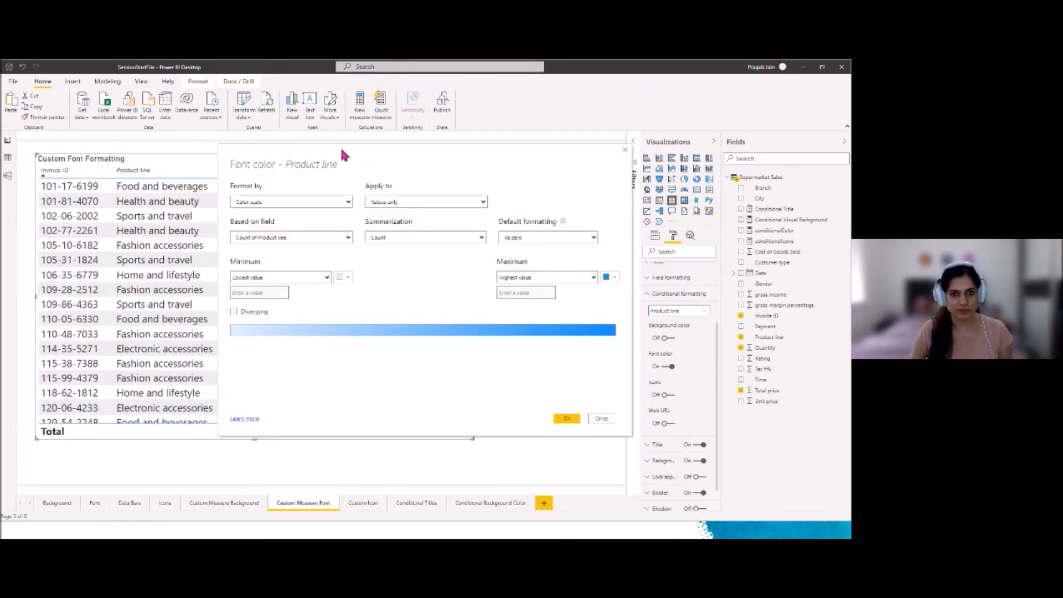
pyautogui.moveTo(352, 152); pyautogui.dragTo(431, 153)
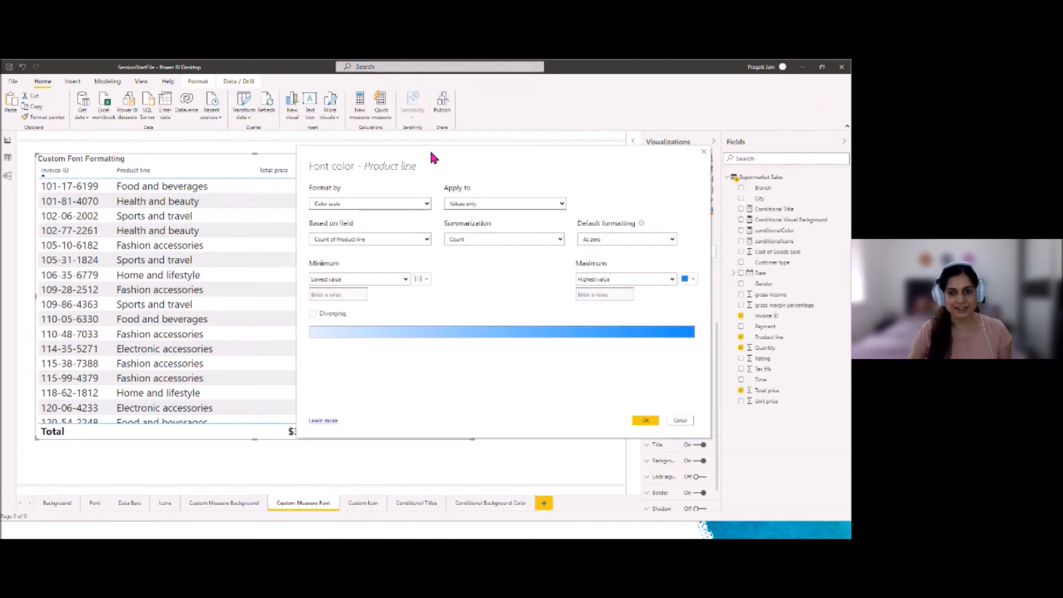
pyautogui.click(428, 204)
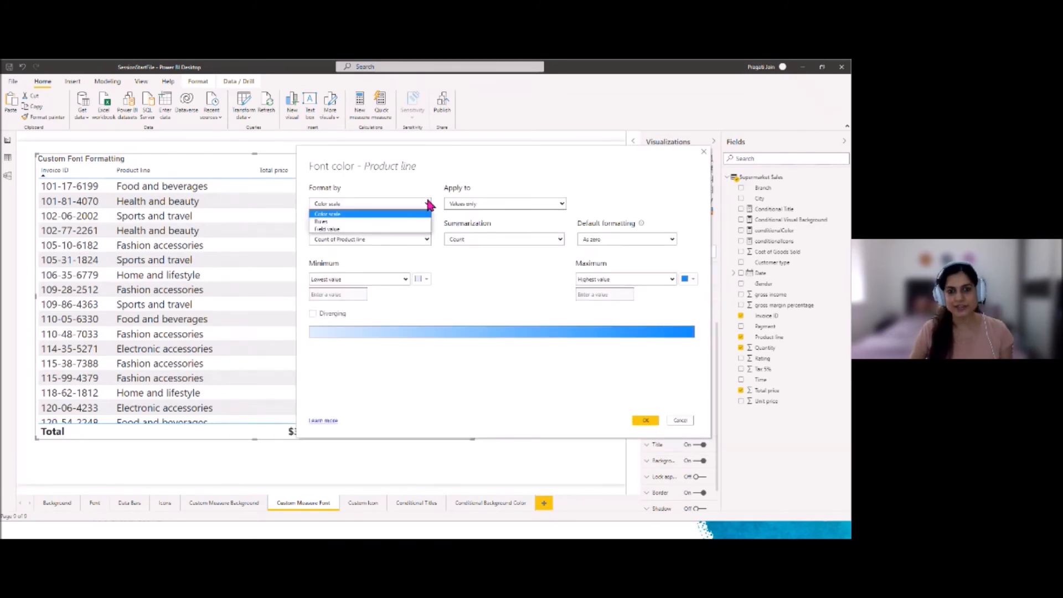
pyautogui.click(402, 228)
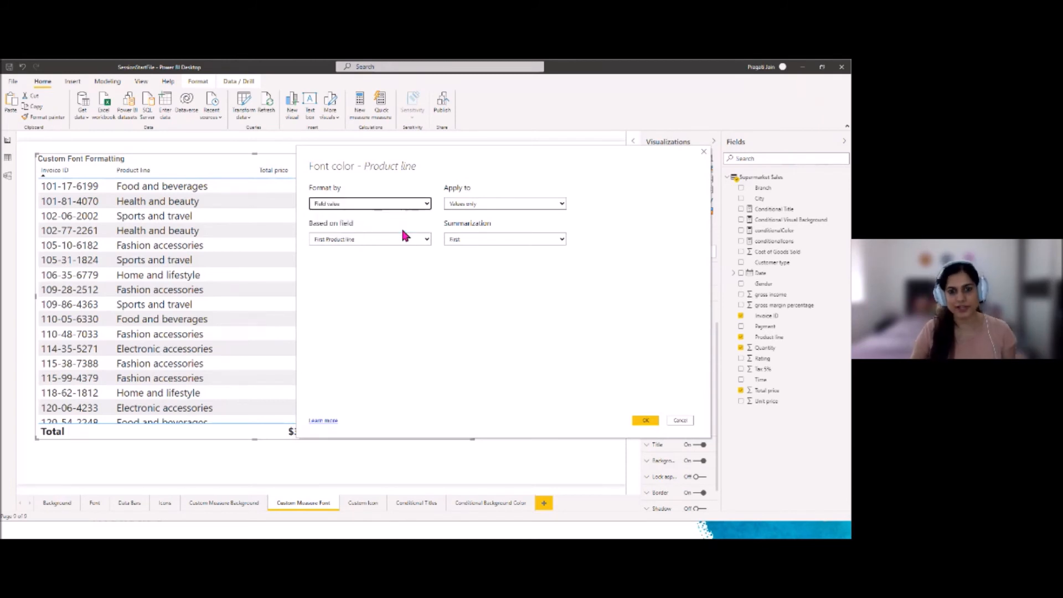
pyautogui.click(427, 239)
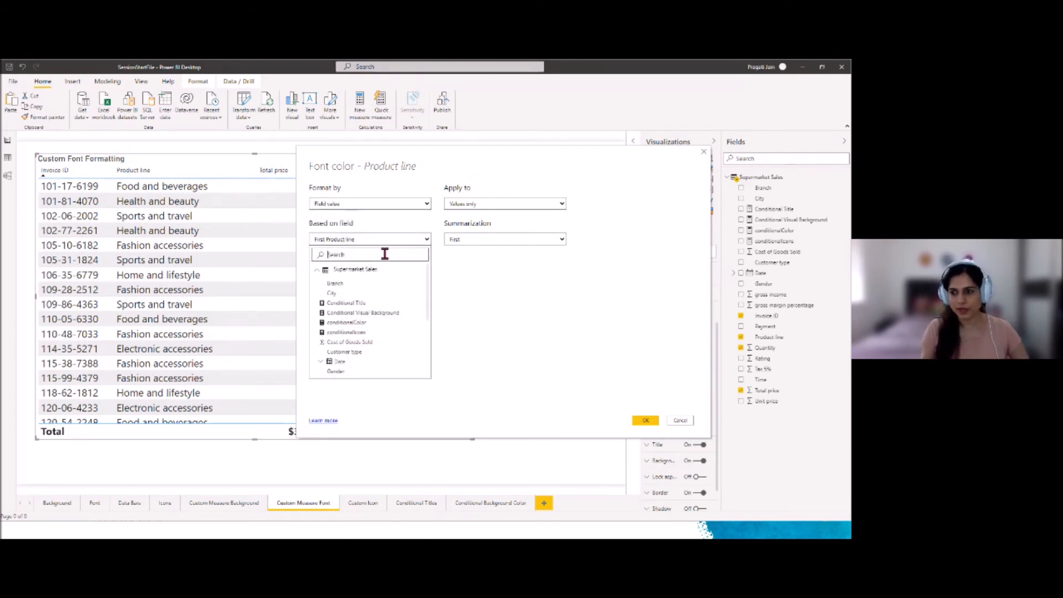
pyautogui.write('condition')
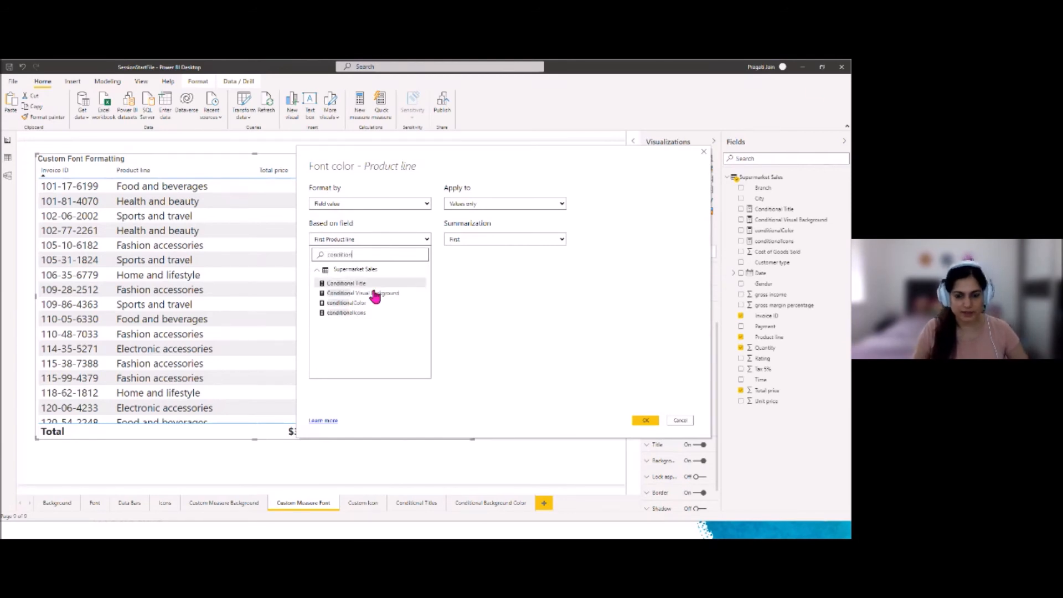
pyautogui.click(368, 304)
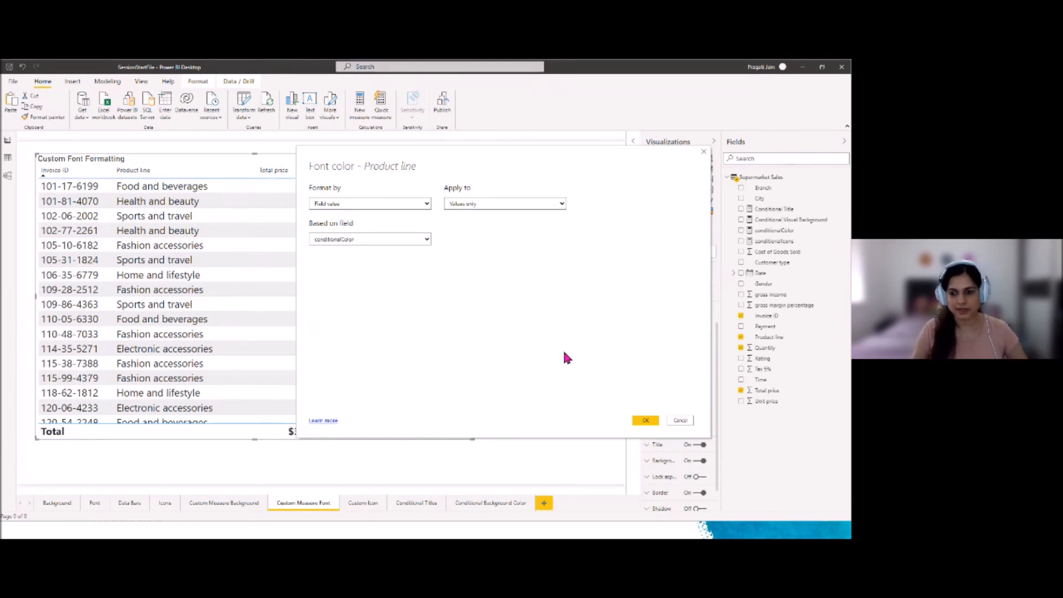
pyautogui.click(646, 420)
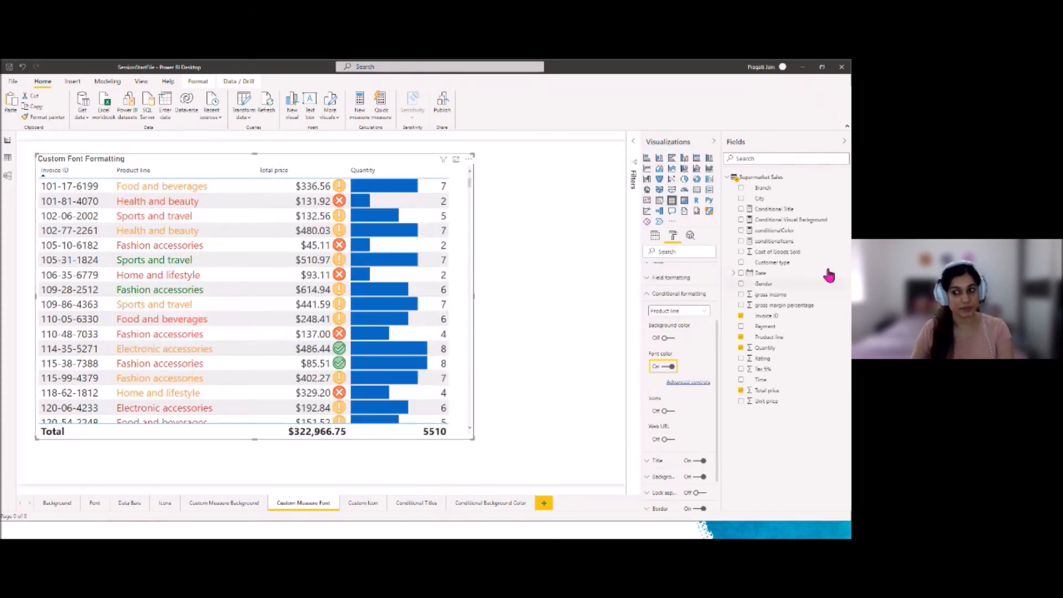
pyautogui.click(510, 297)
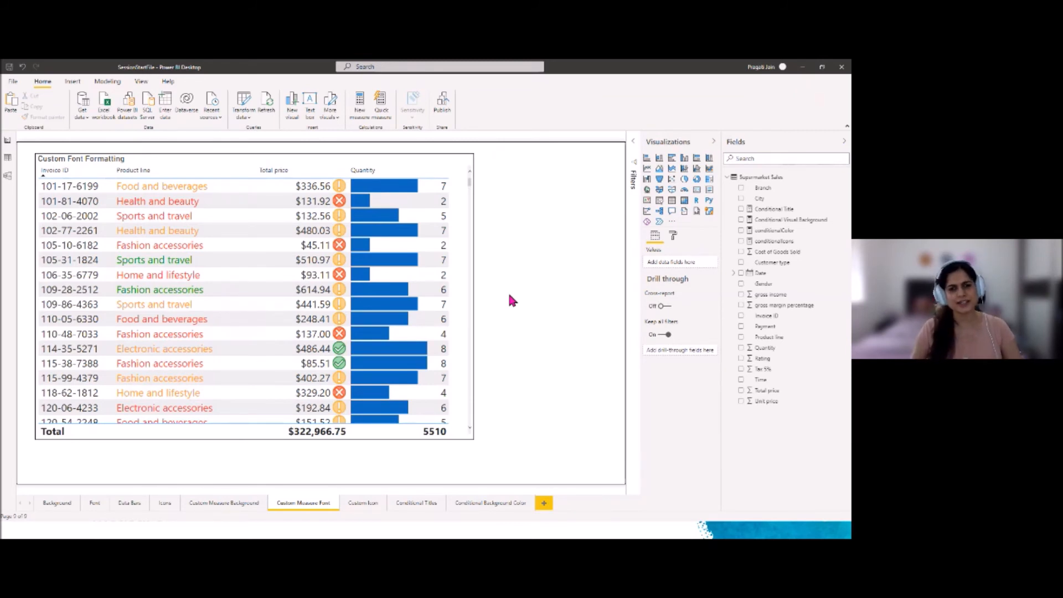
# Step: Copy the Custom Font Formatting table onto the Custom Icon page
pyautogui.click(265, 162)
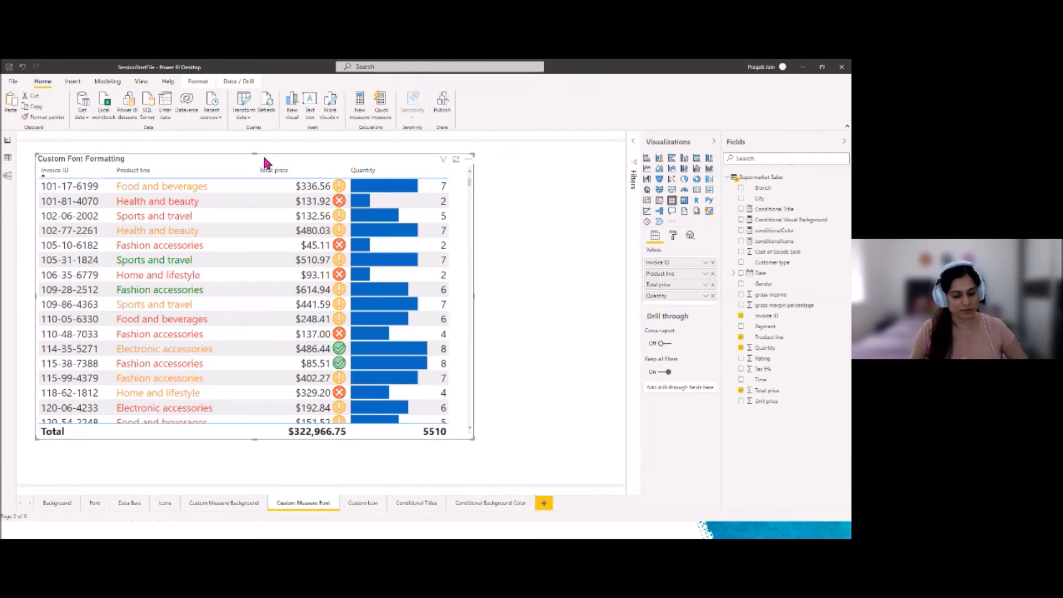
pyautogui.click(370, 504)
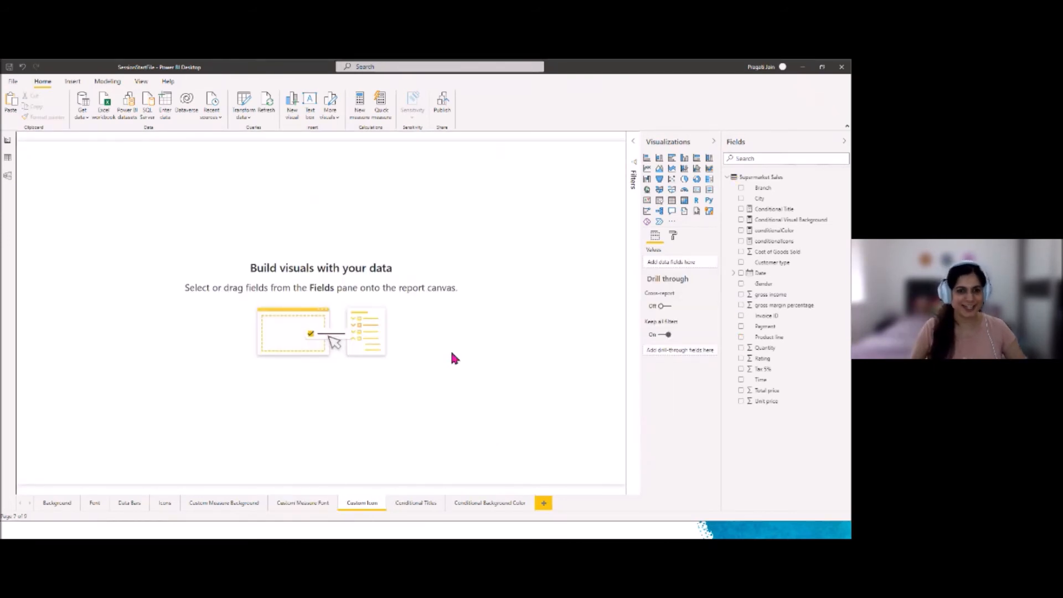
pyautogui.hotkey('ctrl', 'v')
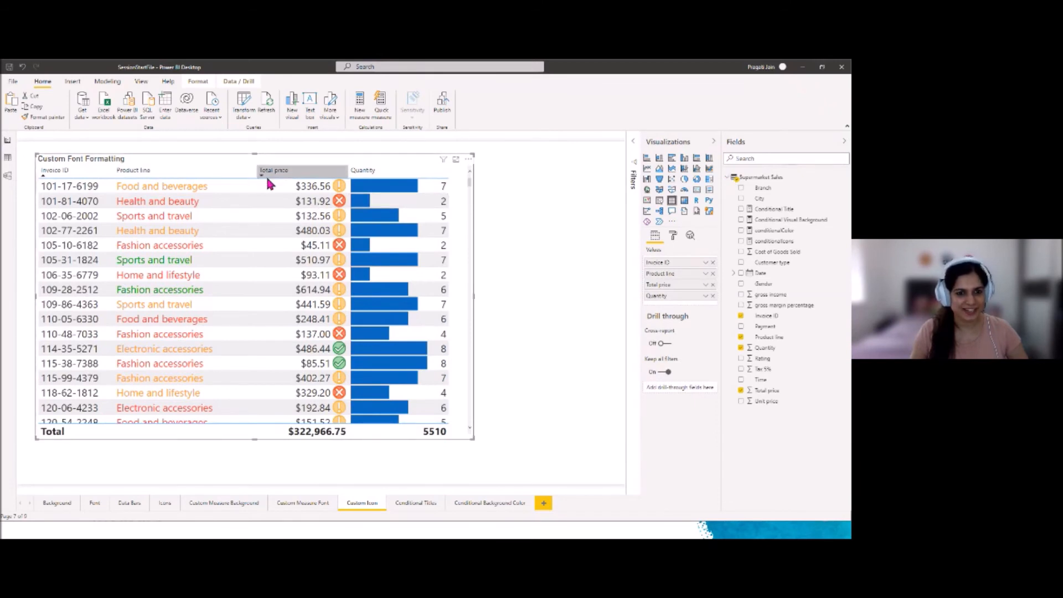
# Step: Narrow the Product line and Total price columns of the copied table and widen the table on its right side
pyautogui.moveTo(257, 173); pyautogui.dragTo(230, 175)
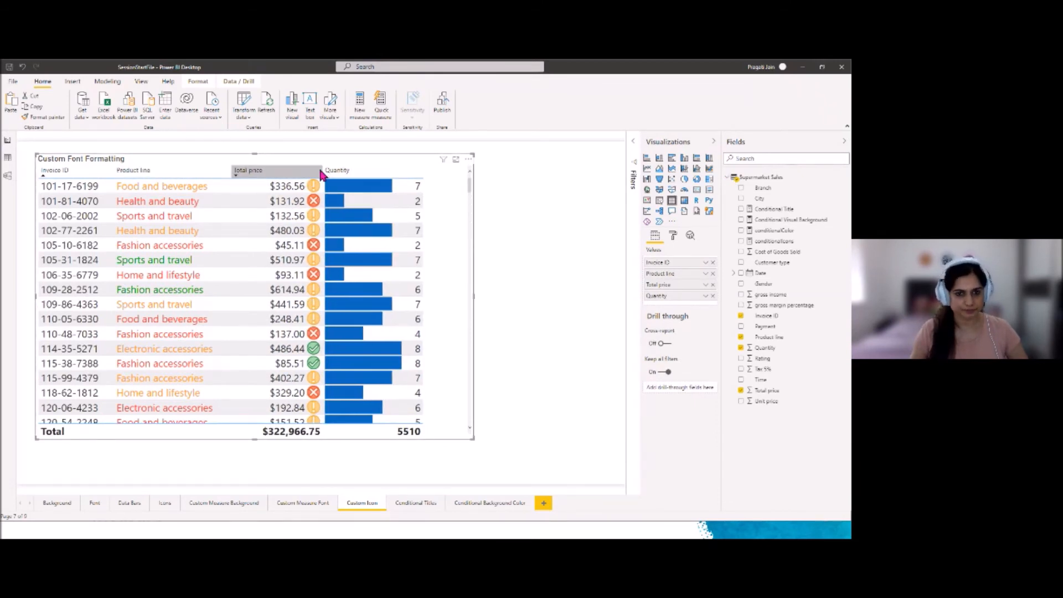
pyautogui.moveTo(322, 173); pyautogui.dragTo(295, 173)
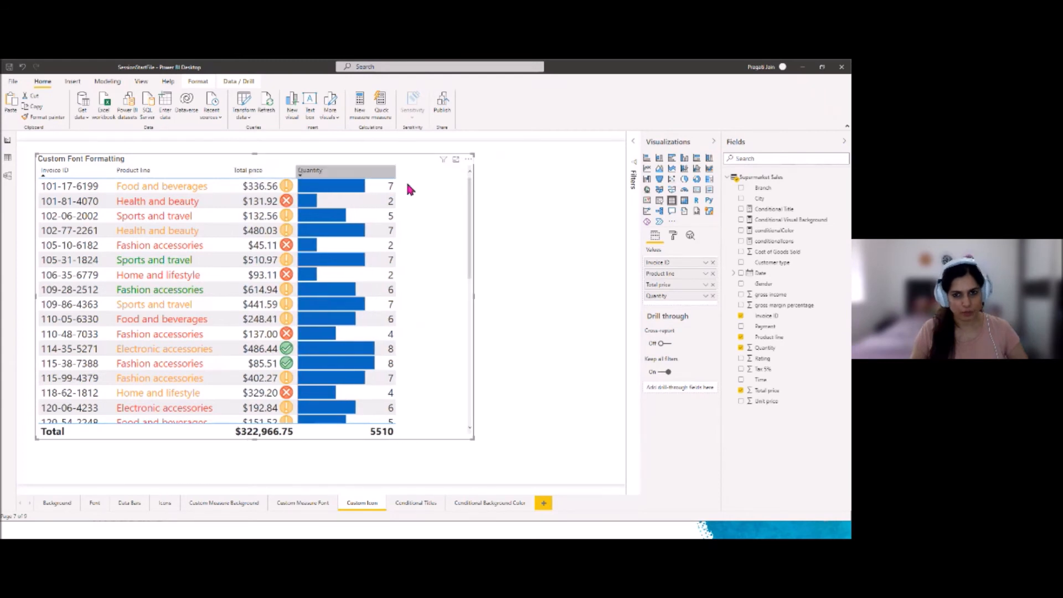
pyautogui.moveTo(474, 298); pyautogui.dragTo(519, 297)
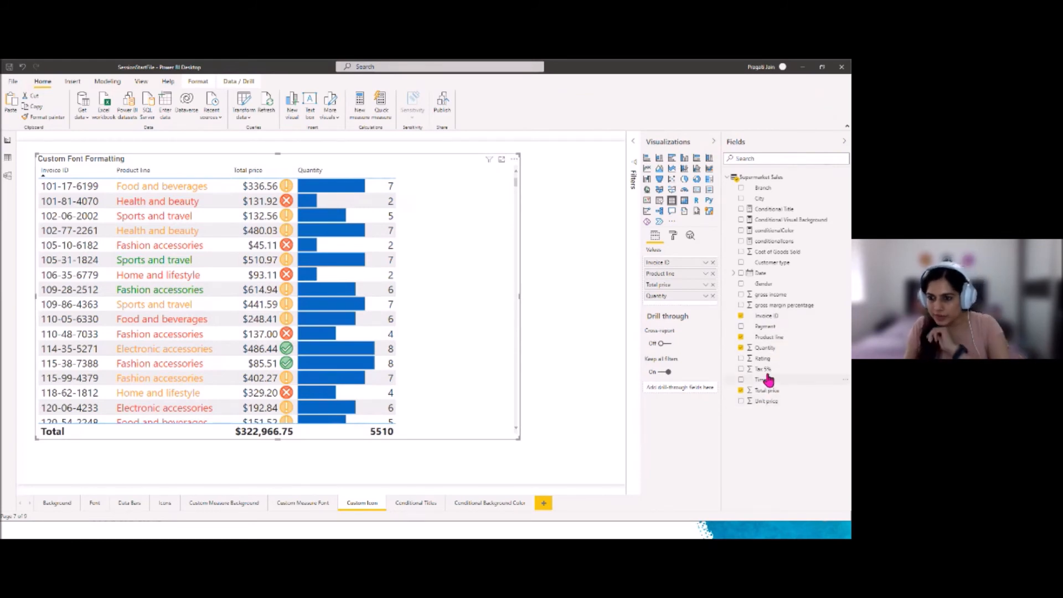
# Step: Add the Rating field to the table as a column after Quantity, summarized as an average
pyautogui.moveTo(769, 360); pyautogui.dragTo(689, 309)
pyautogui.click(705, 307)
pyautogui.click(726, 391)
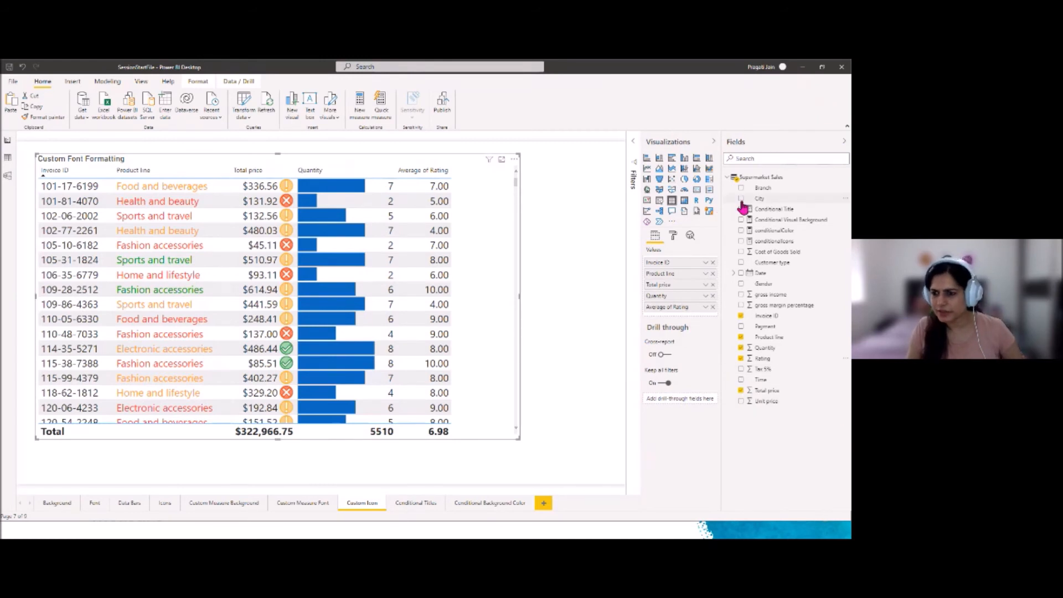
pyautogui.click(763, 360)
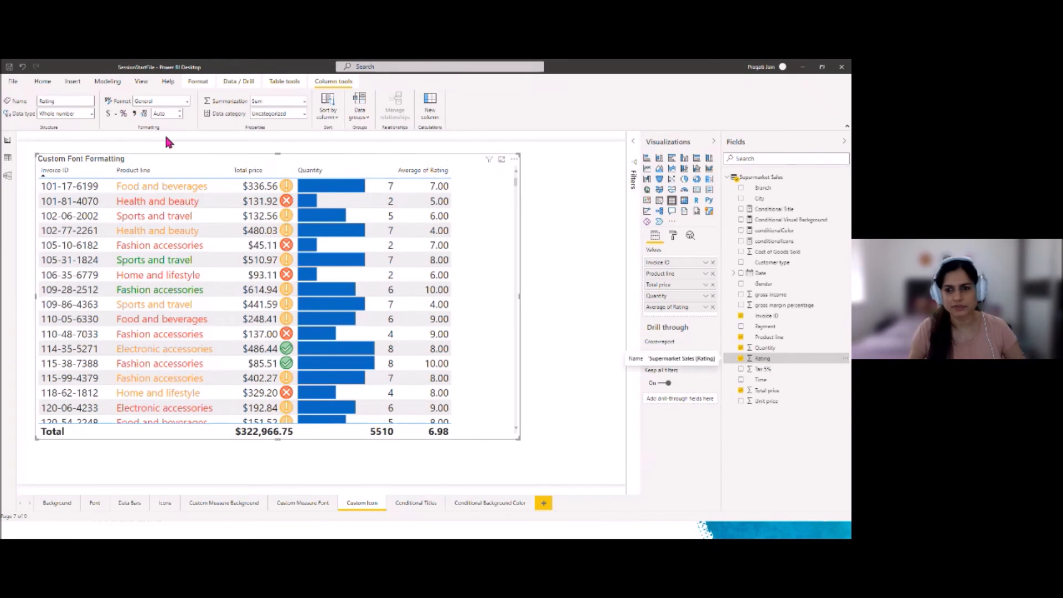
pyautogui.click(550, 254)
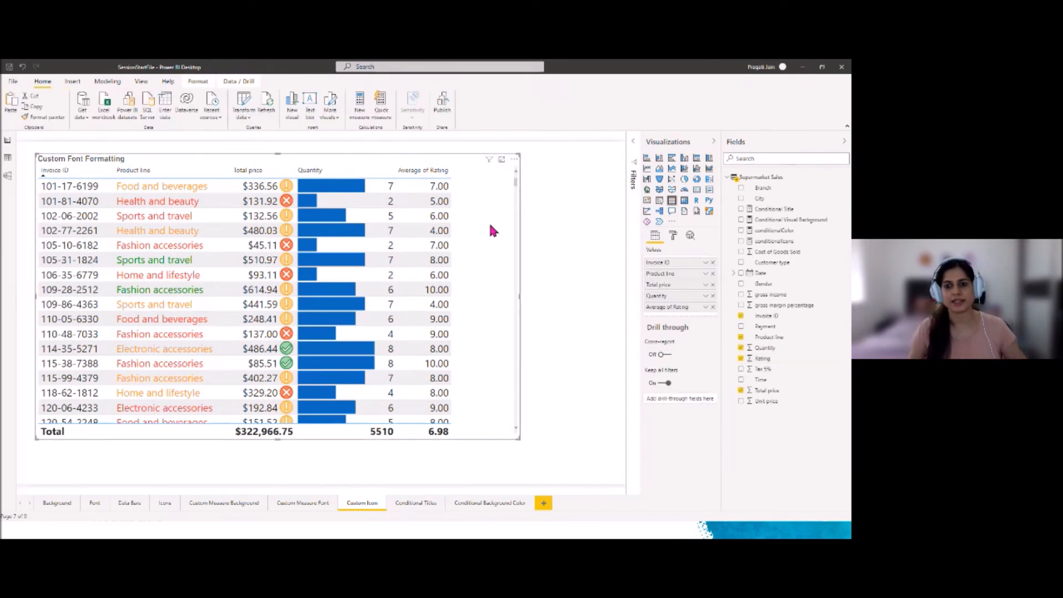
# Step: Set the value decimal places of the Average of Rating column to 0 in its field formatting
pyautogui.click(671, 237)
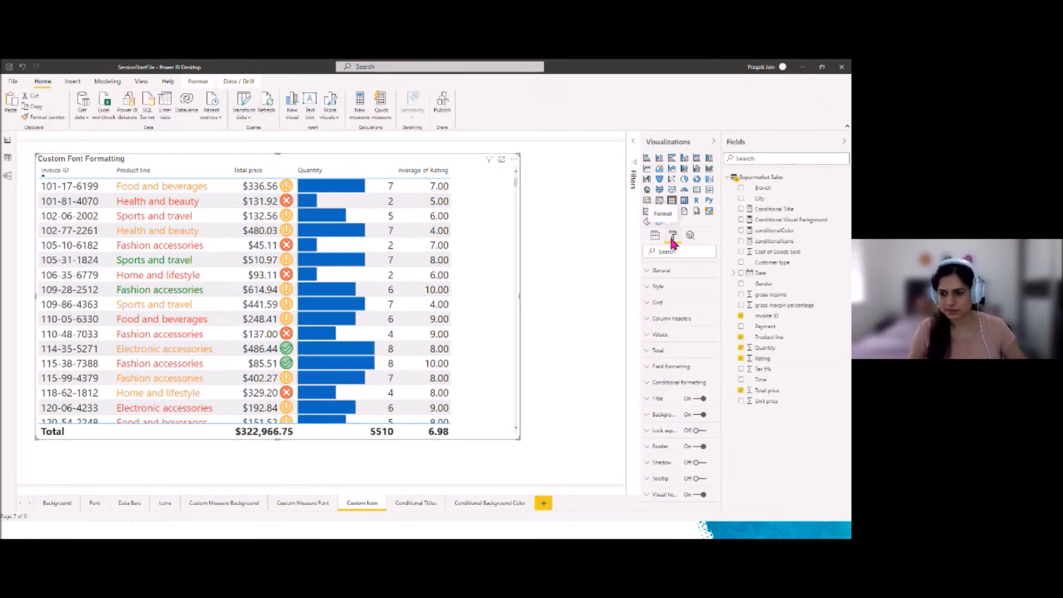
pyautogui.click(664, 366)
pyautogui.scroll(-1, 692, 412)
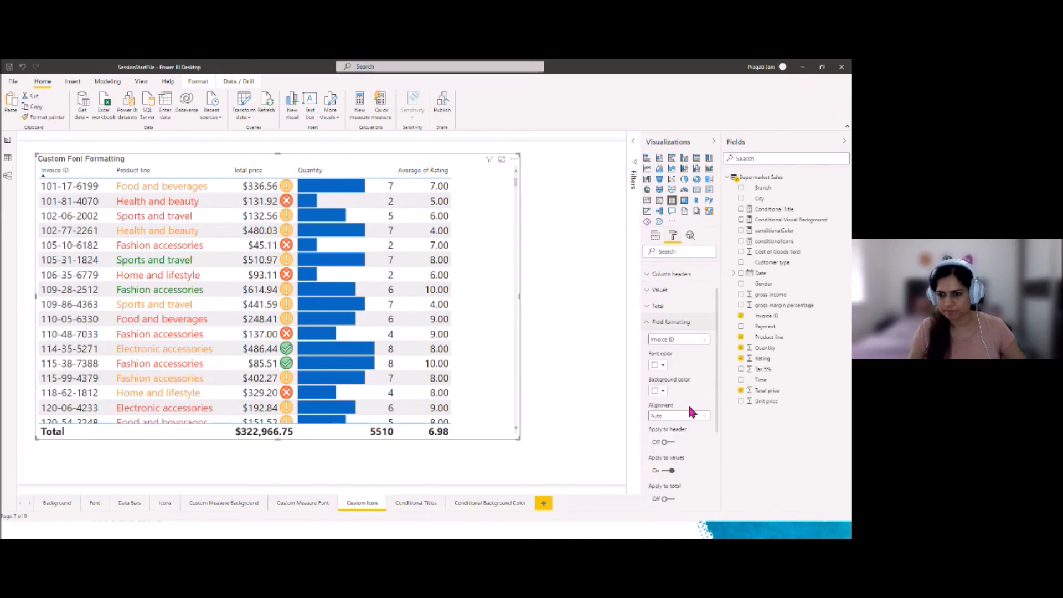
pyautogui.click(701, 340)
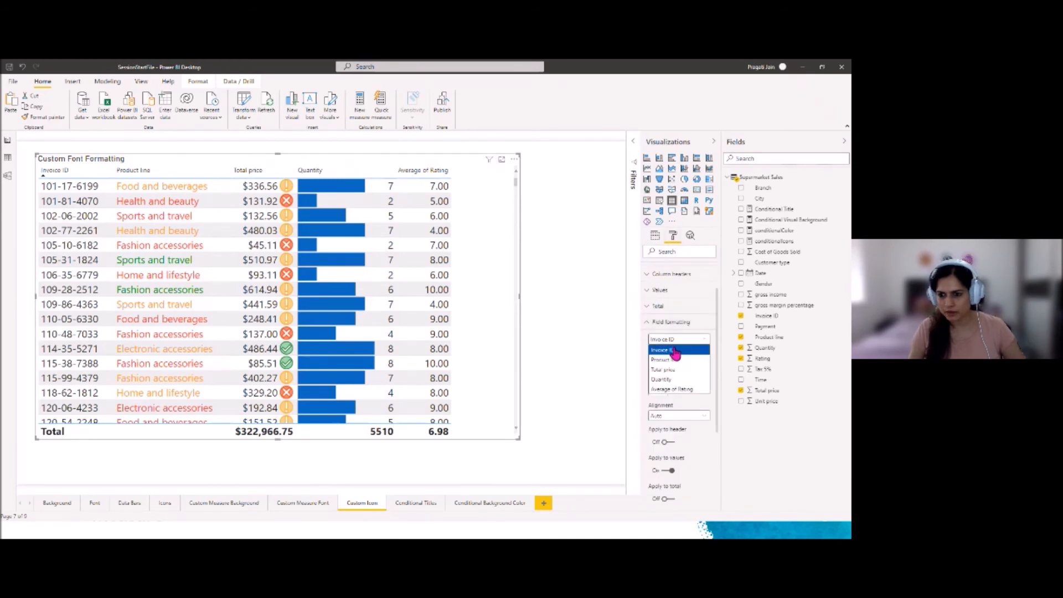
pyautogui.click(672, 389)
pyautogui.scroll(-1, 667, 387)
pyautogui.click(653, 343)
pyautogui.write('0')
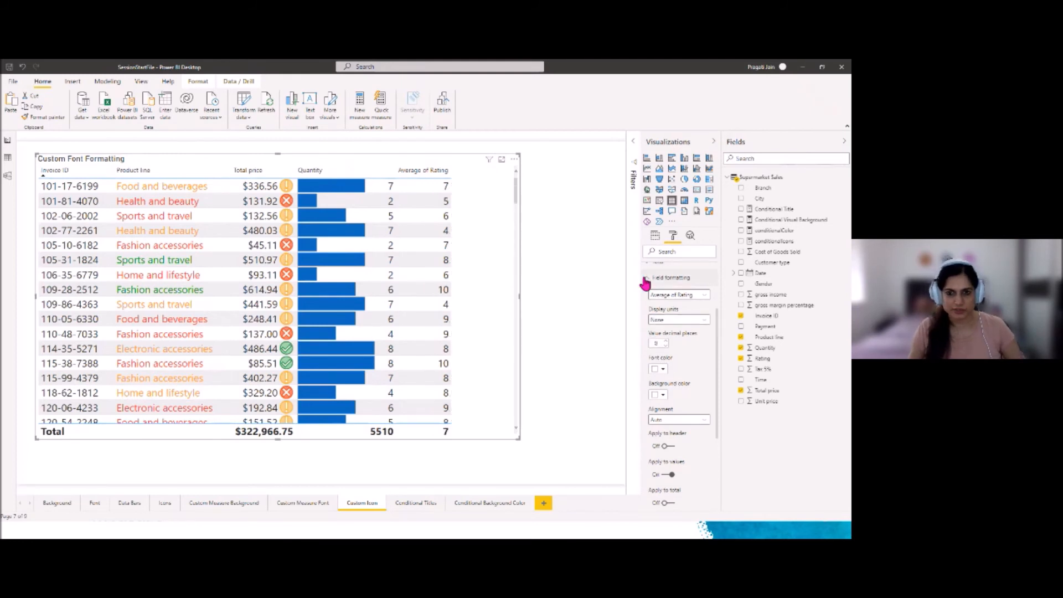
# Step: Reduce the table's width and height and move it toward the lower middle of the report page
pyautogui.click(583, 266)
pyautogui.click(497, 274)
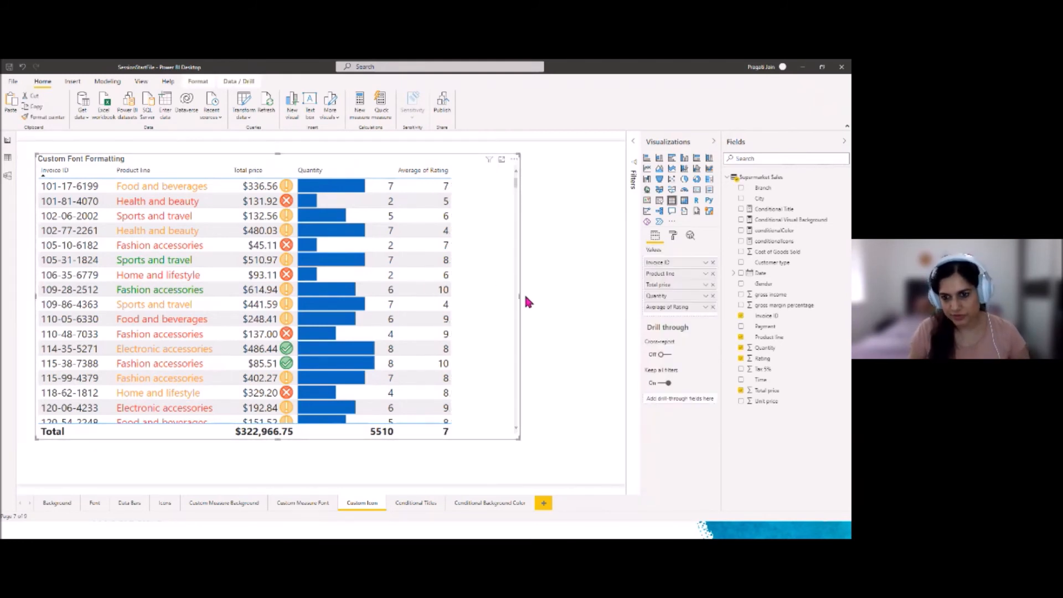
pyautogui.moveTo(519, 297); pyautogui.dragTo(493, 295)
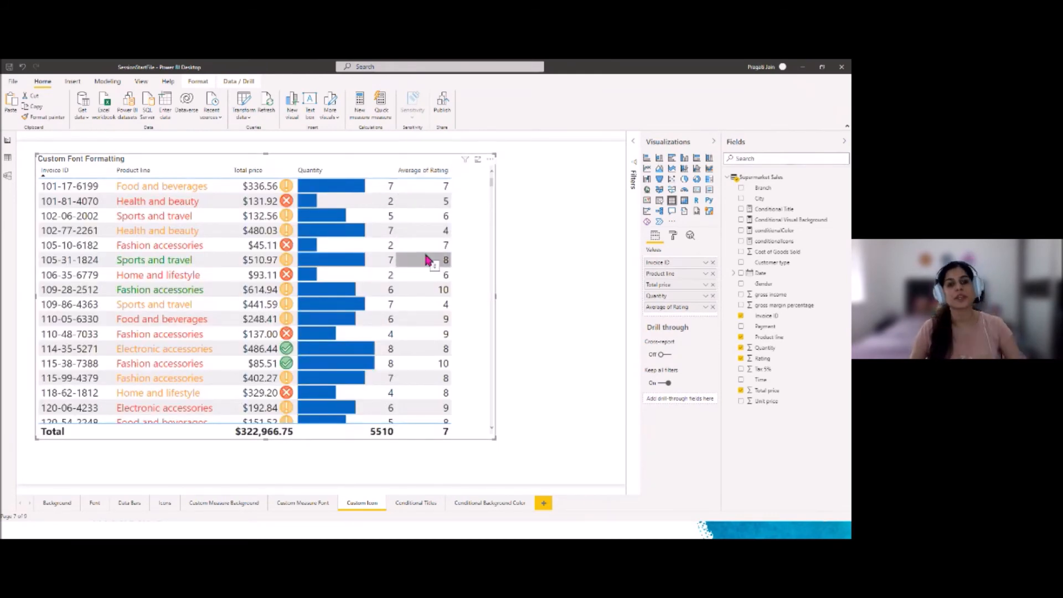
pyautogui.moveTo(264, 155); pyautogui.dragTo(299, 218)
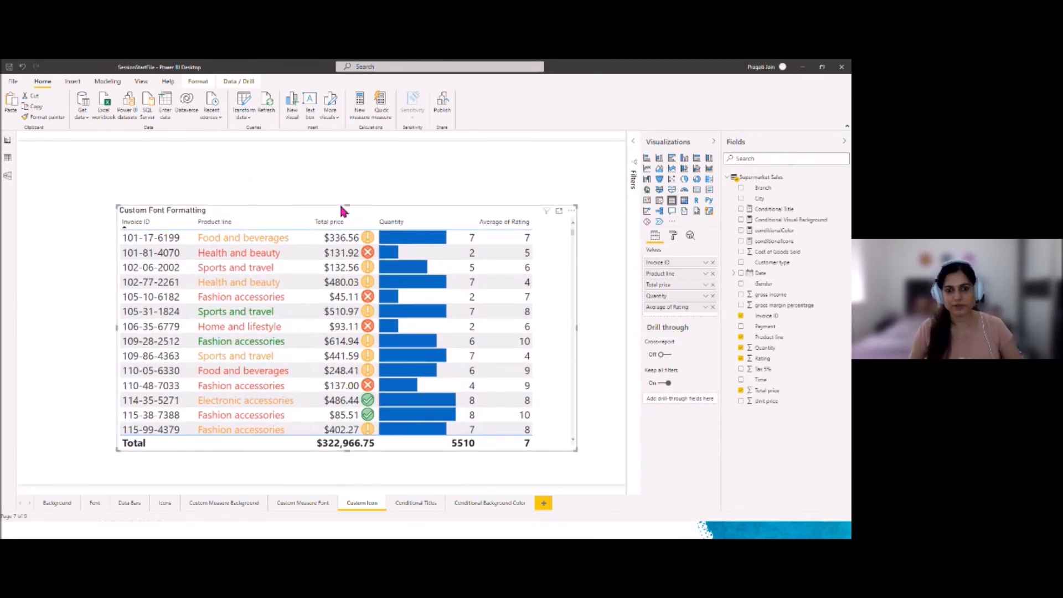
# Step: Turn on conditional formatting icons for the Average of Rating column
pyautogui.click(673, 236)
pyautogui.click(672, 381)
pyautogui.scroll(-2, 696, 376)
pyautogui.click(703, 318)
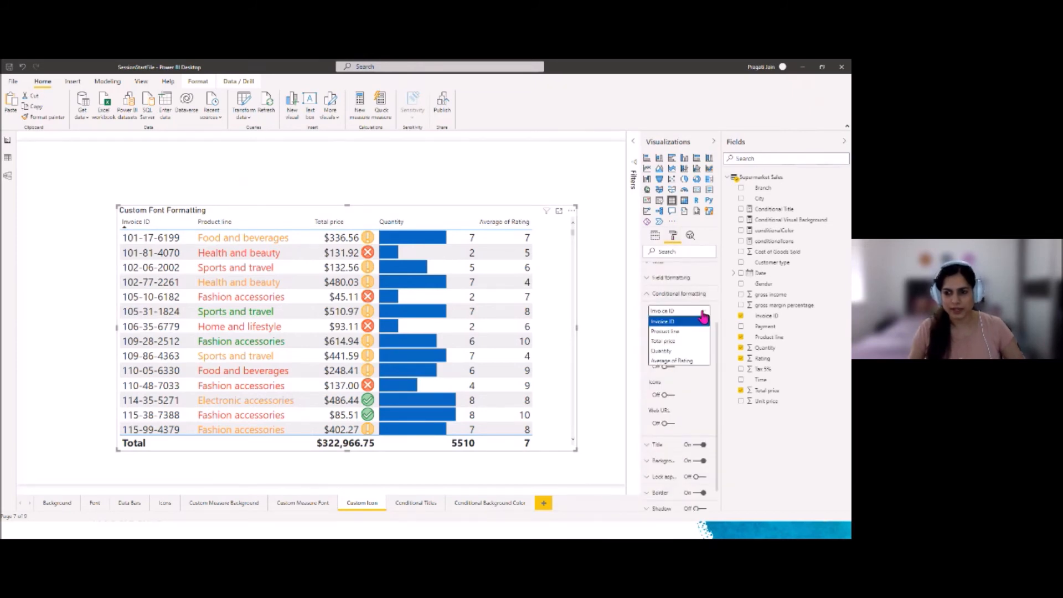
pyautogui.click(678, 362)
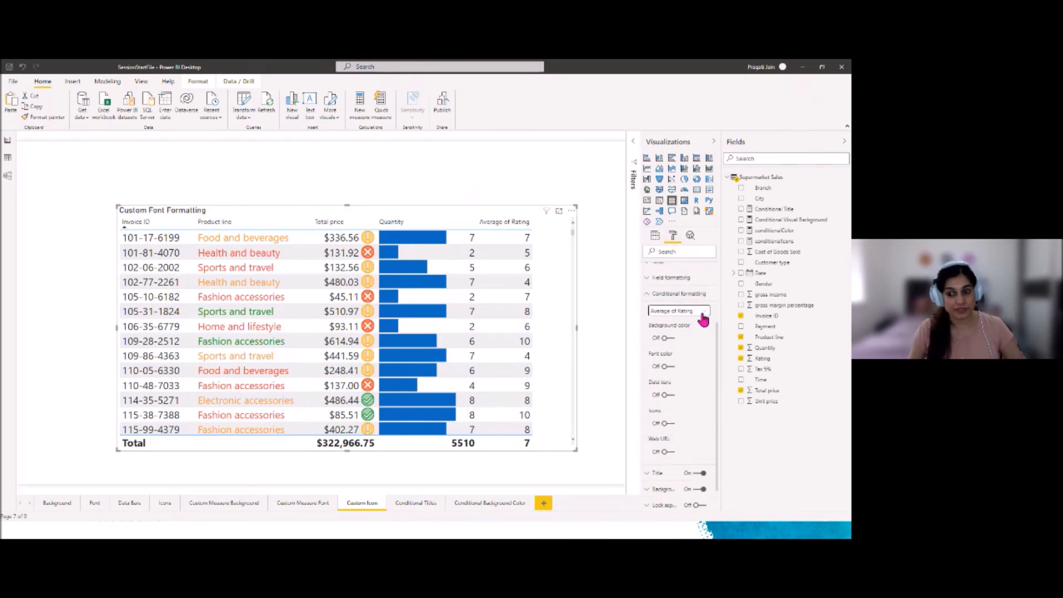
pyautogui.click(669, 424)
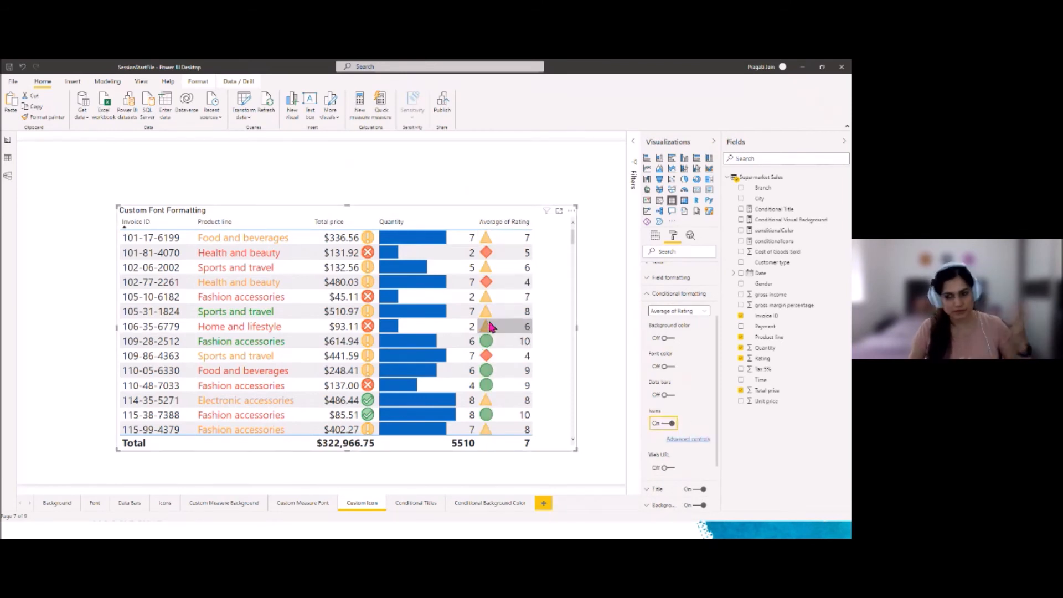
pyautogui.click(686, 439)
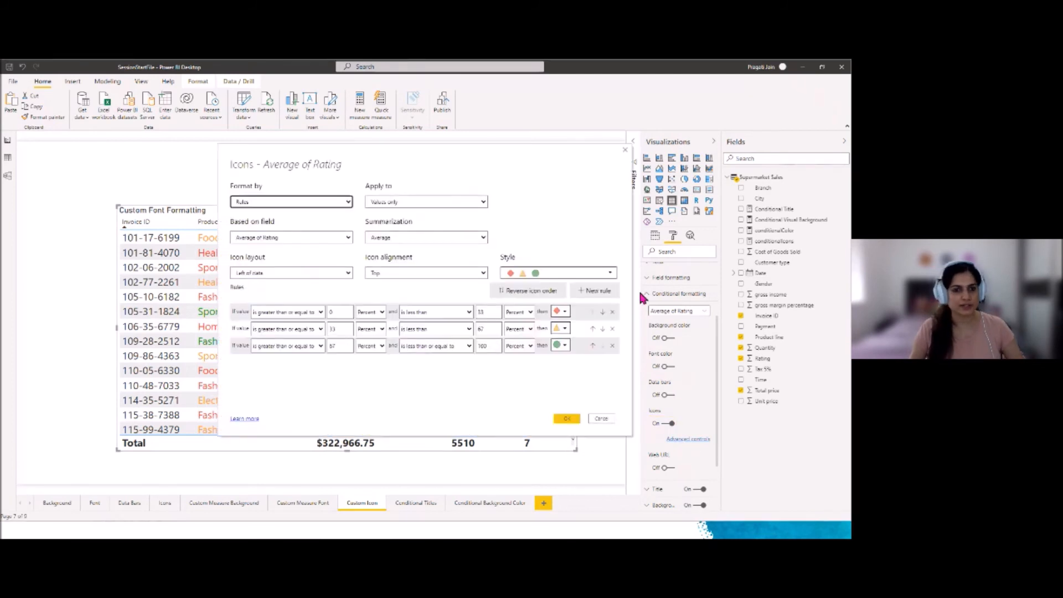
pyautogui.click(348, 203)
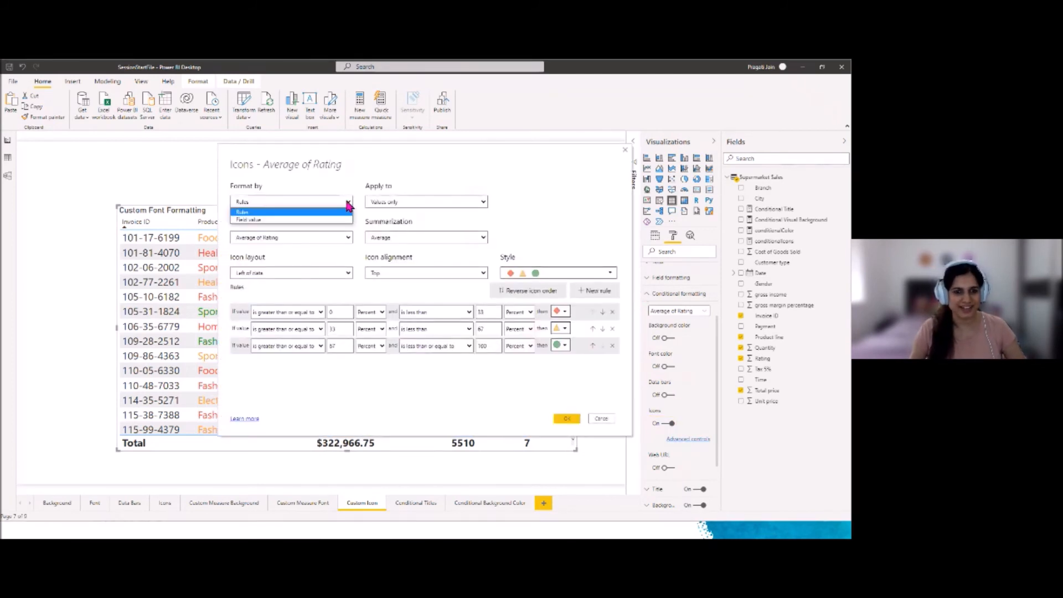
pyautogui.click(293, 220)
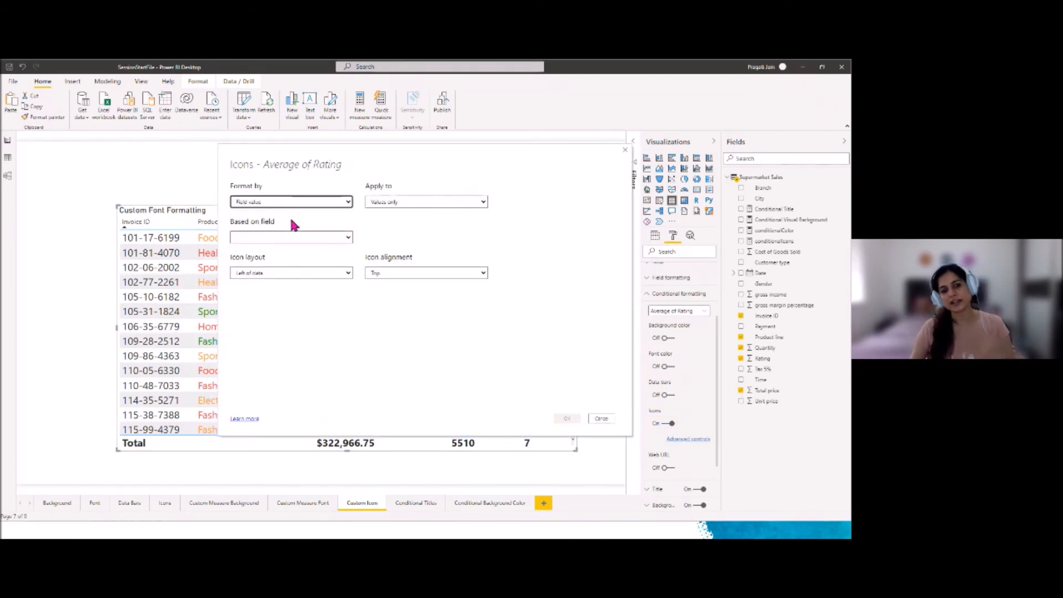
pyautogui.click(347, 238)
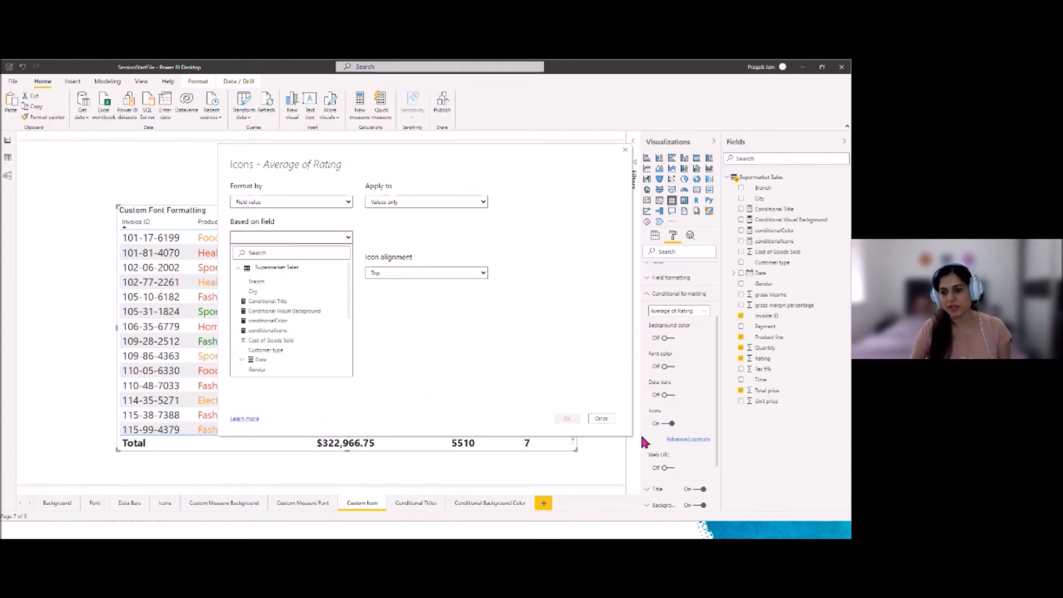
pyautogui.click(602, 419)
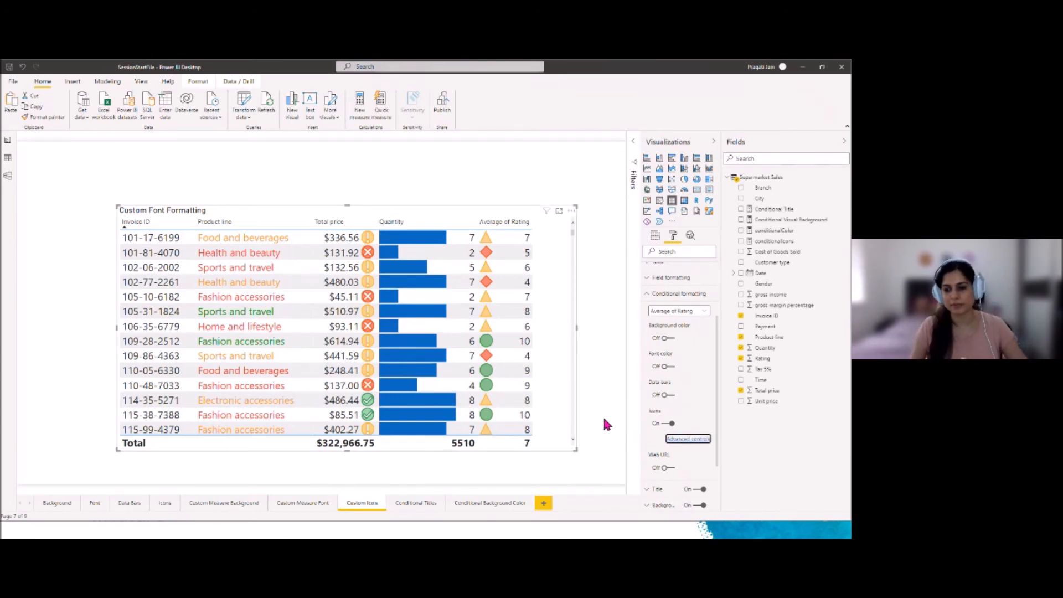
# Step: Examine the built-in icon styles available in the advanced icon settings for Average of Rating, leaving the rules as they are
pyautogui.click(682, 439)
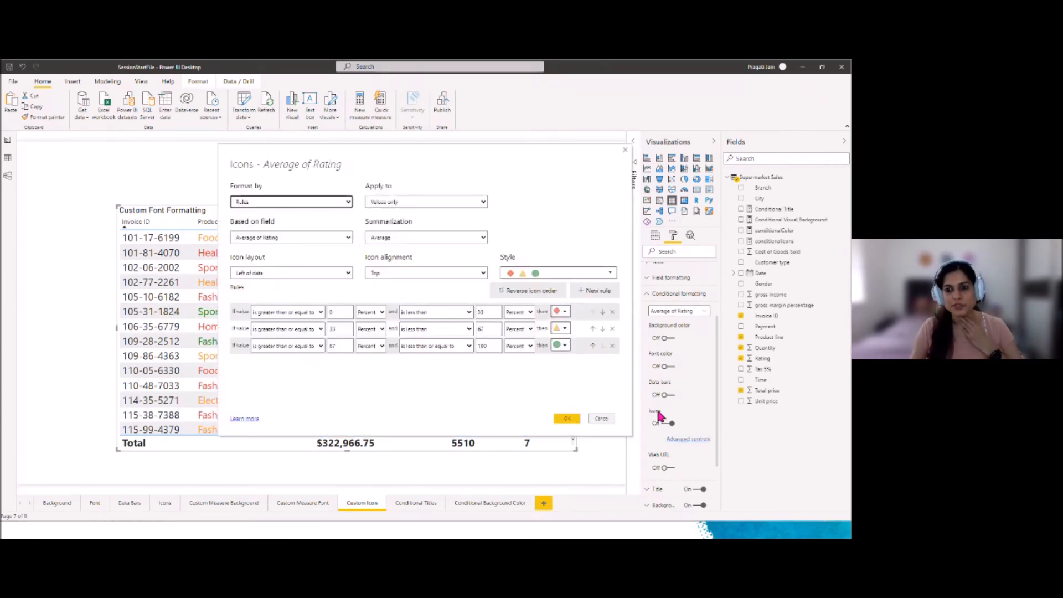
pyautogui.click(609, 273)
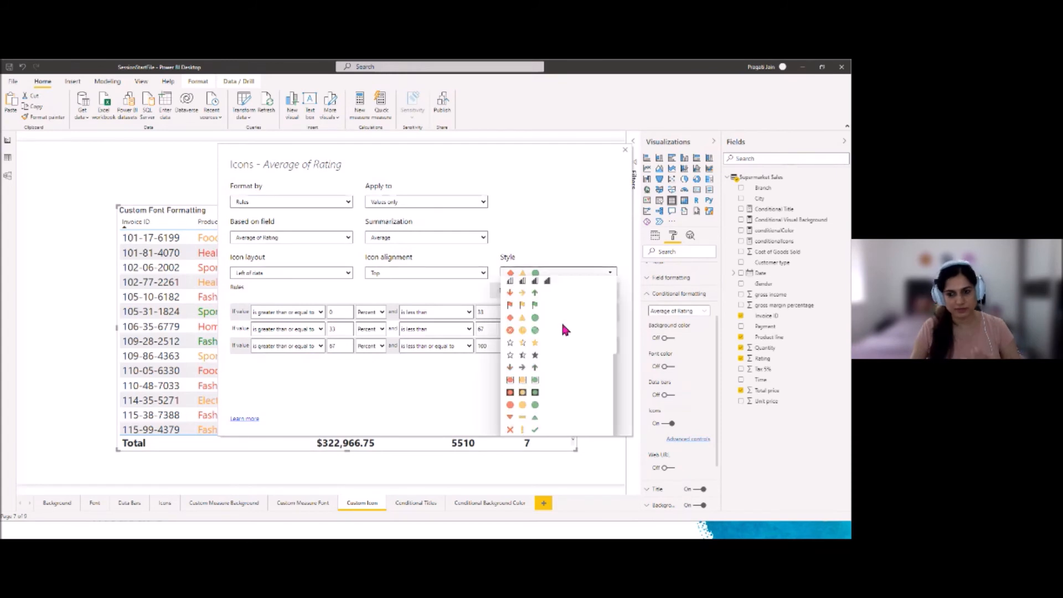
pyautogui.scroll(5, 562, 382)
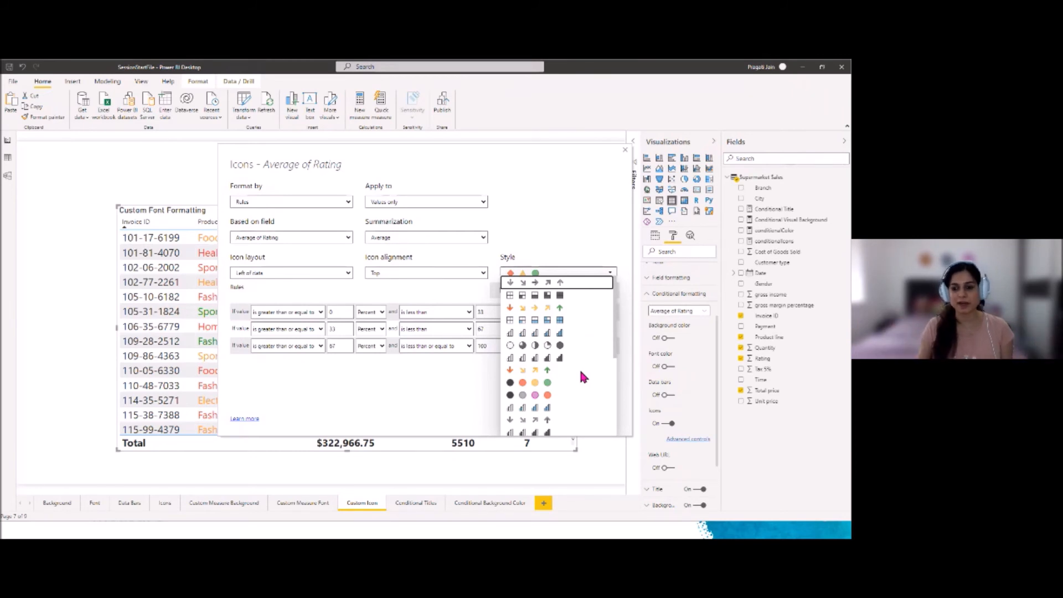
pyautogui.scroll(-3, 579, 373)
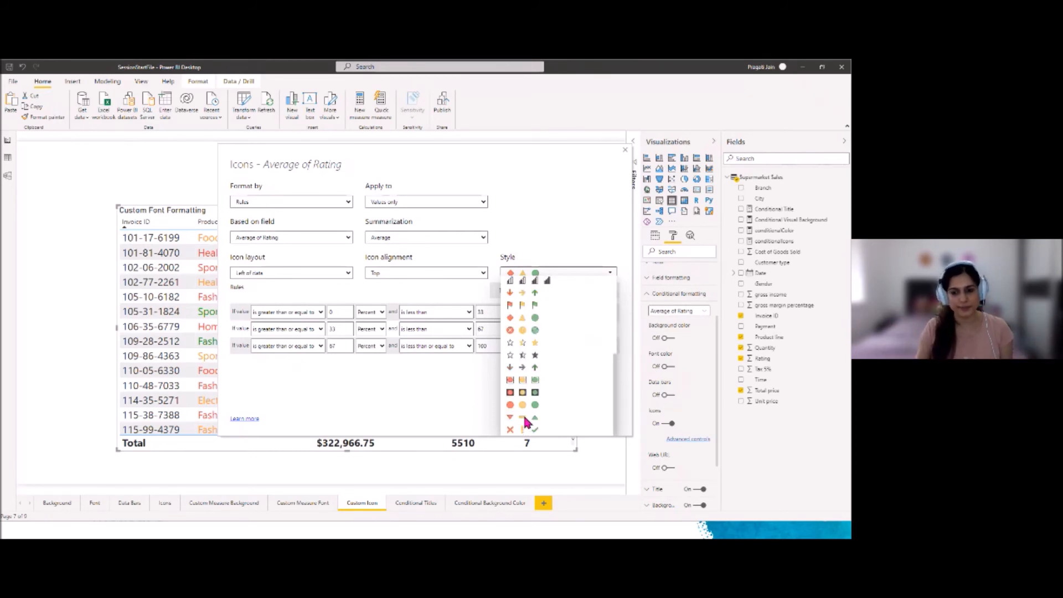
pyautogui.scroll(5, 552, 392)
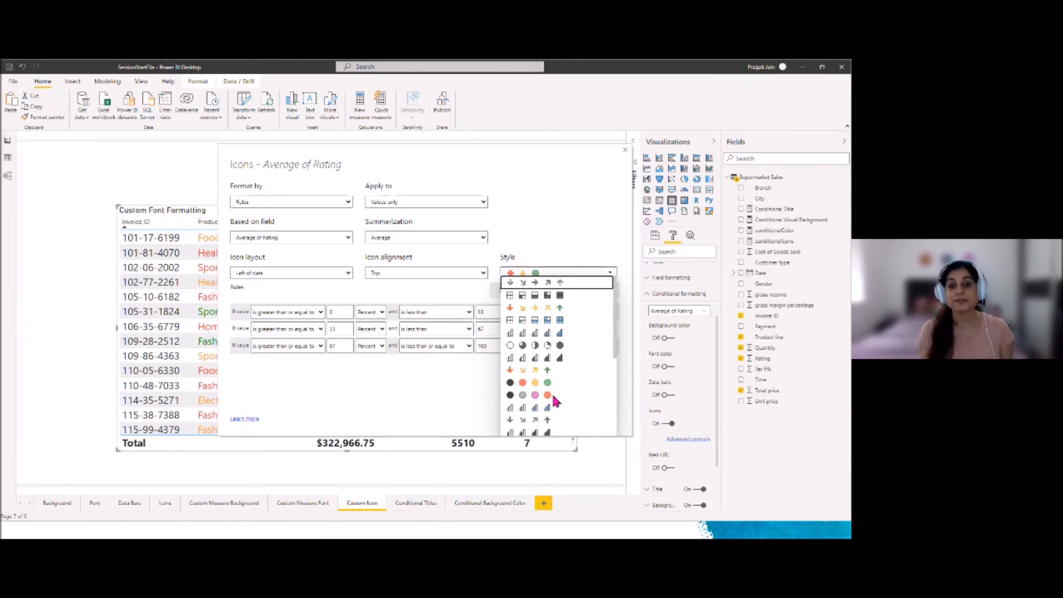
pyautogui.click(346, 386)
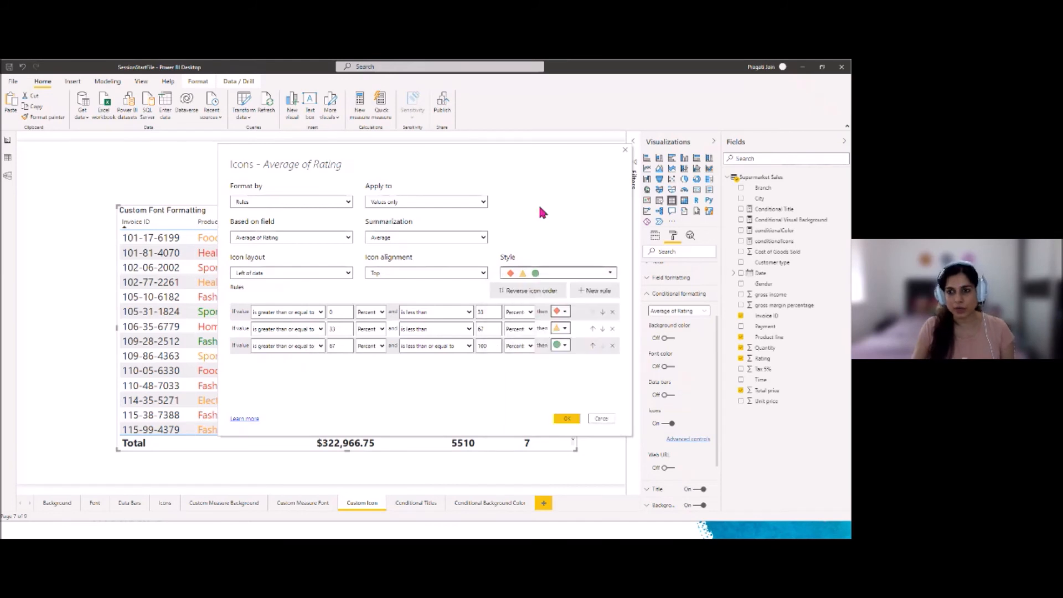
pyautogui.click(625, 149)
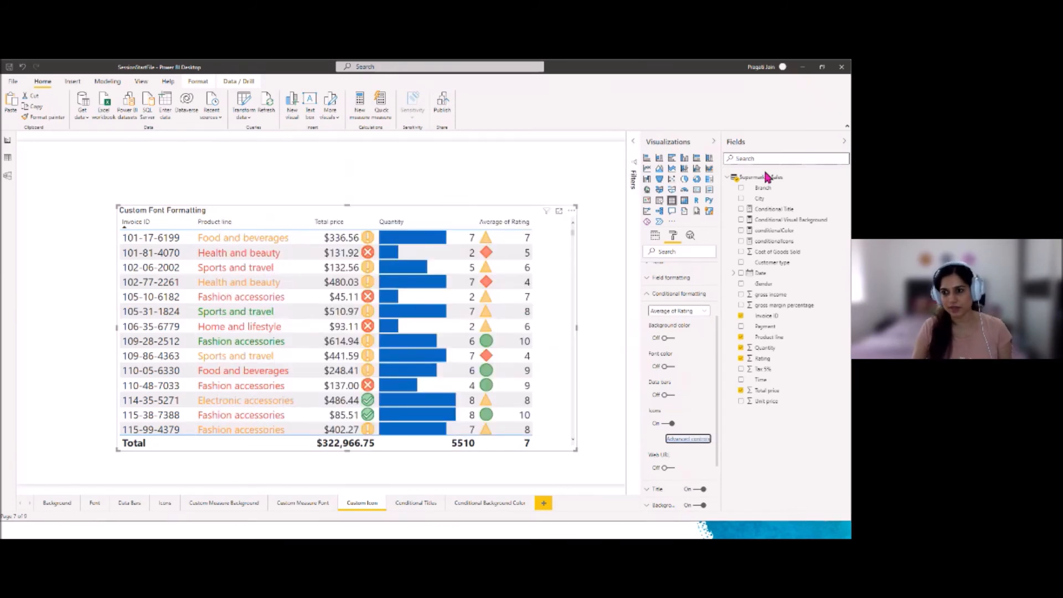
# Step: Examine the conditionalIcons measure's formula, including its average of Rating and the GIF image URLs for each rating range
pyautogui.click(780, 242)
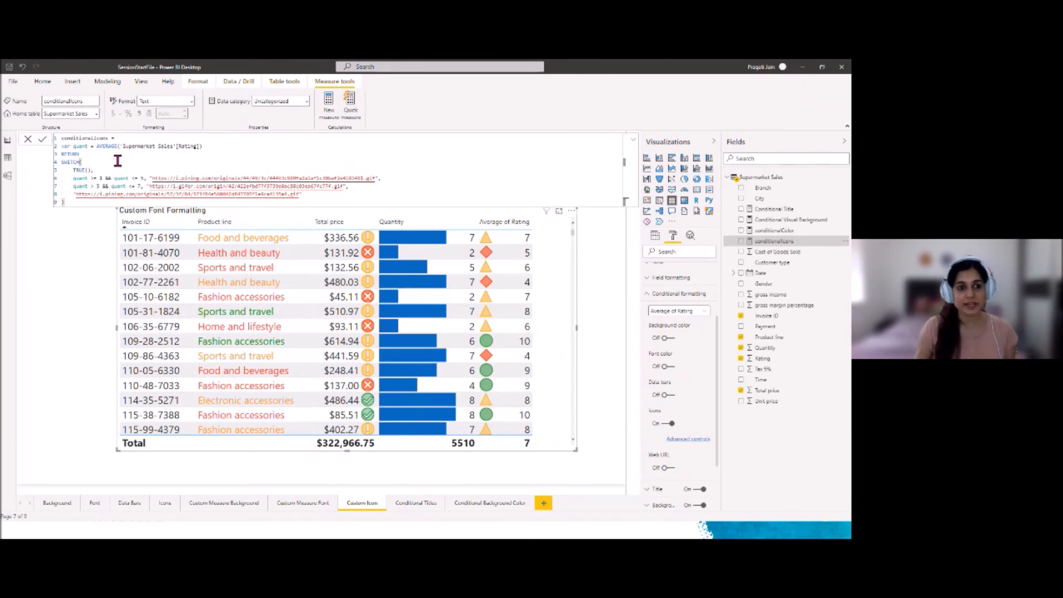
pyautogui.moveTo(97, 146); pyautogui.dragTo(203, 146)
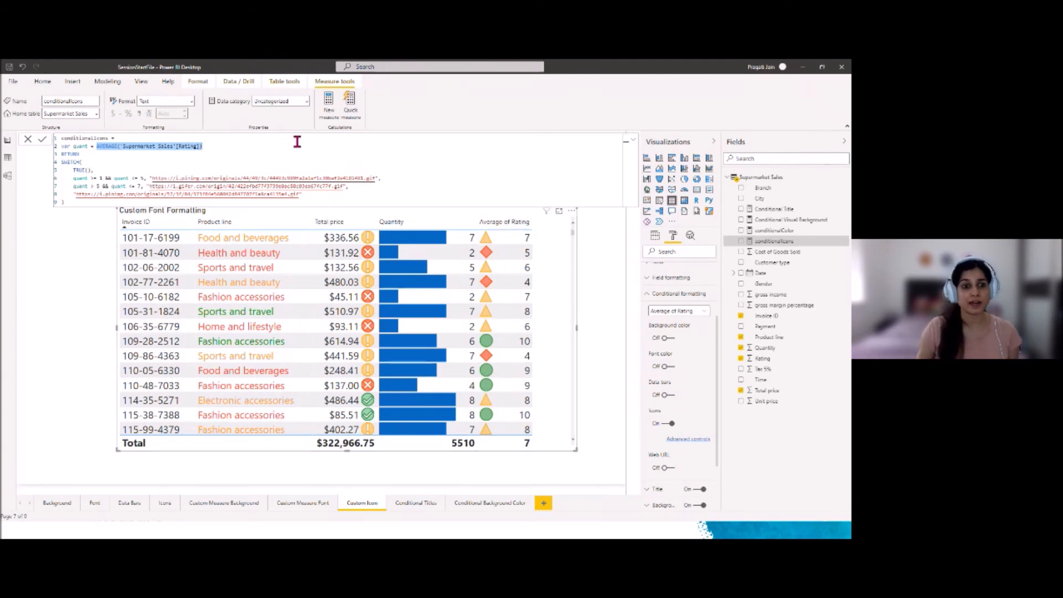
pyautogui.click(254, 157)
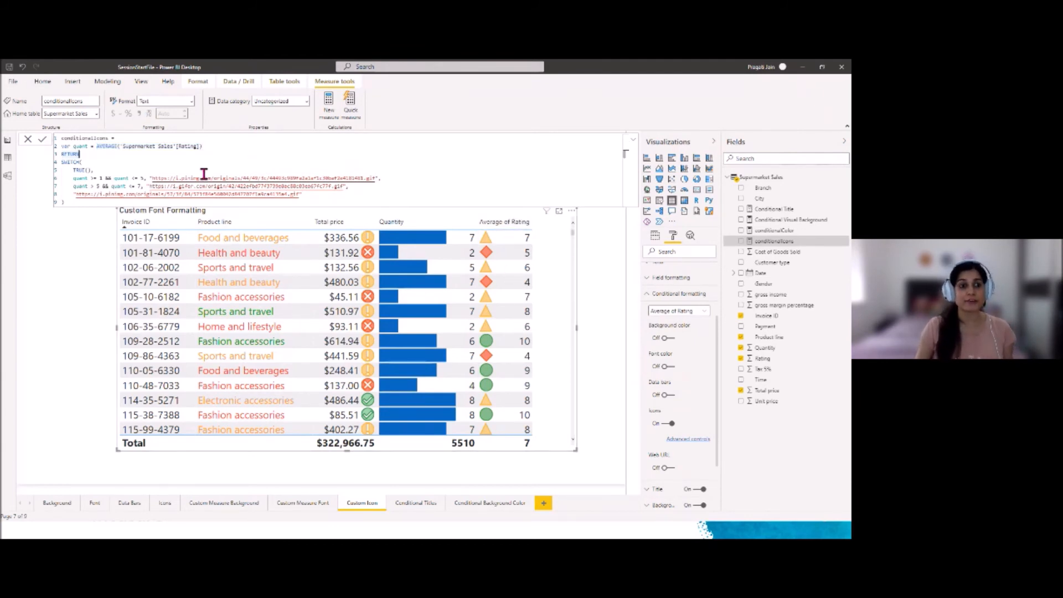
pyautogui.moveTo(151, 178); pyautogui.dragTo(374, 176)
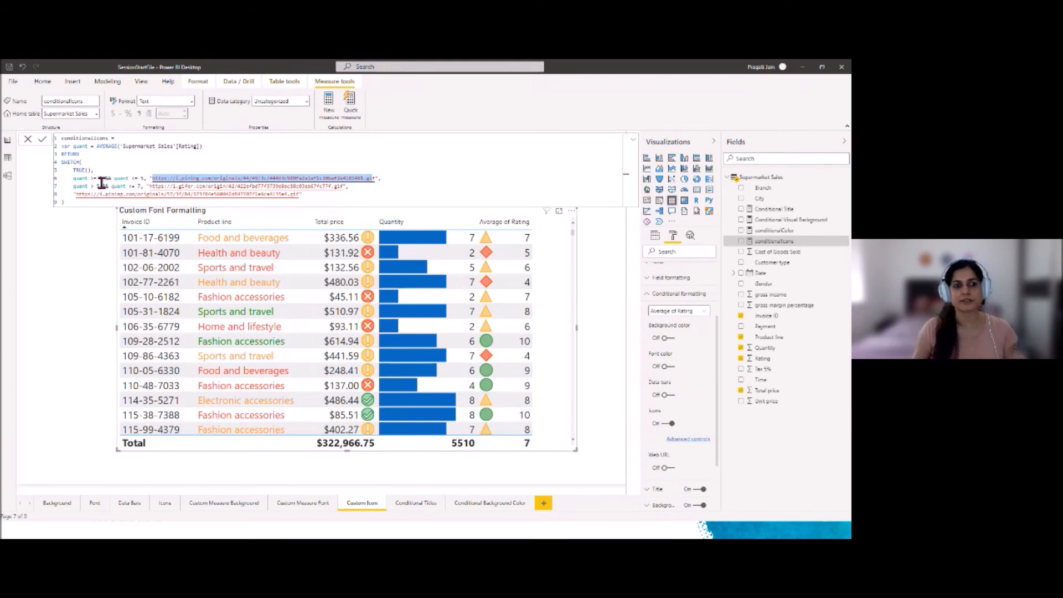
pyautogui.click(172, 178)
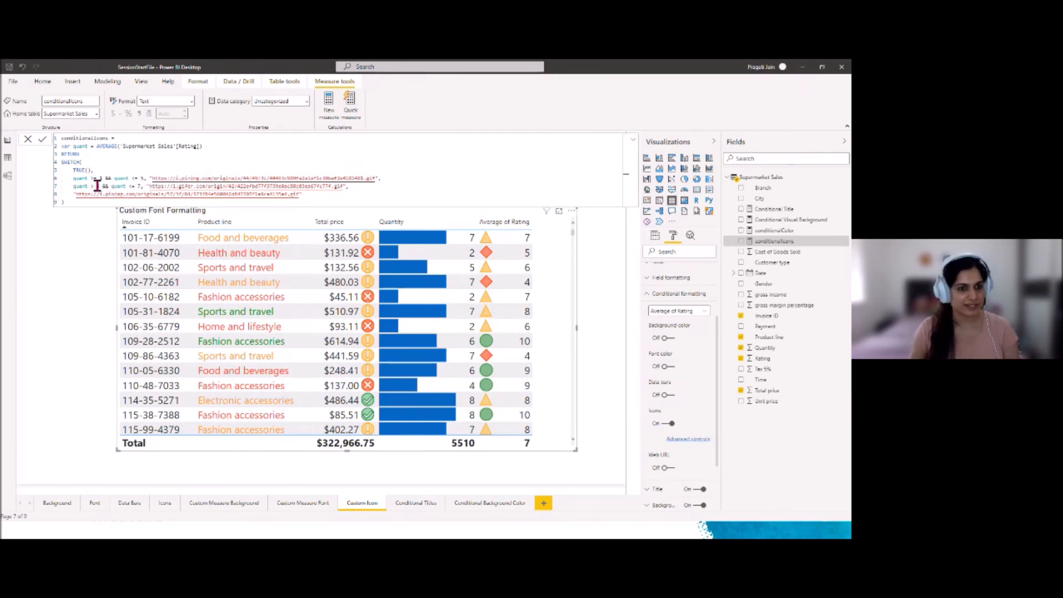
pyautogui.moveTo(148, 187); pyautogui.dragTo(340, 182)
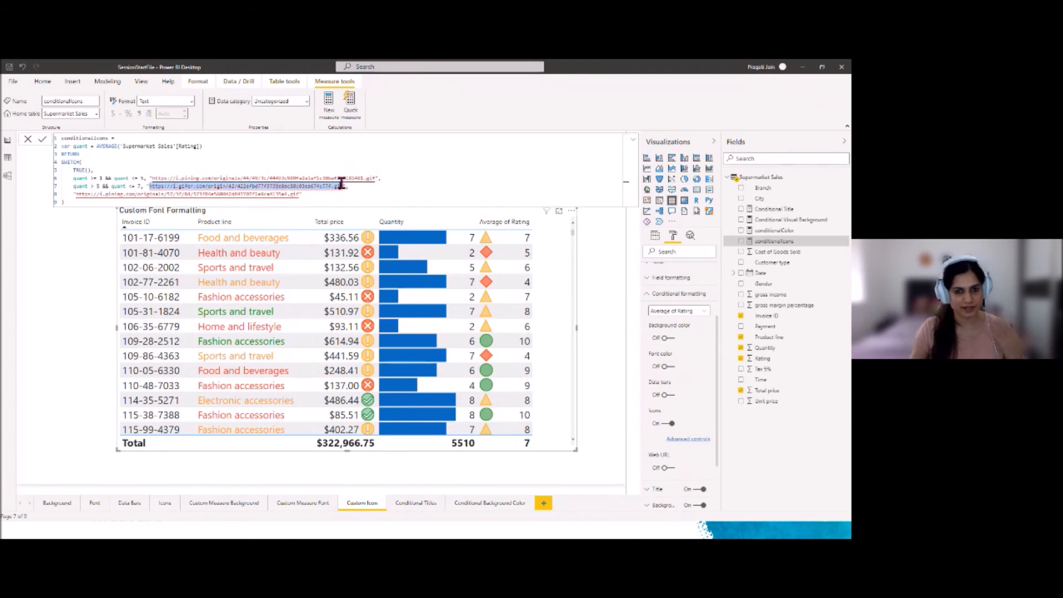
pyautogui.click(84, 202)
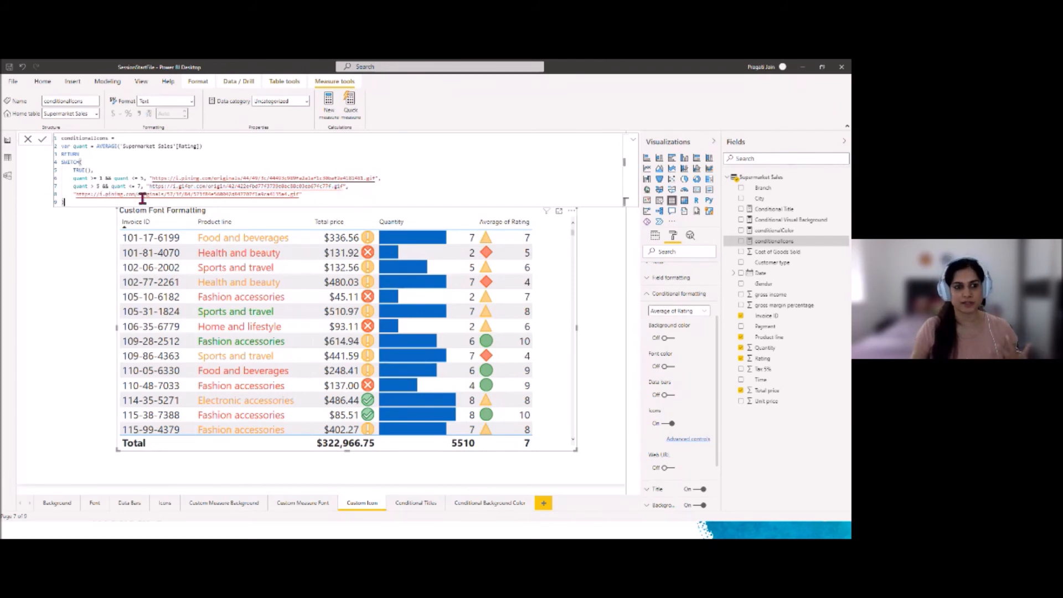
pyautogui.moveTo(131, 194); pyautogui.dragTo(176, 193)
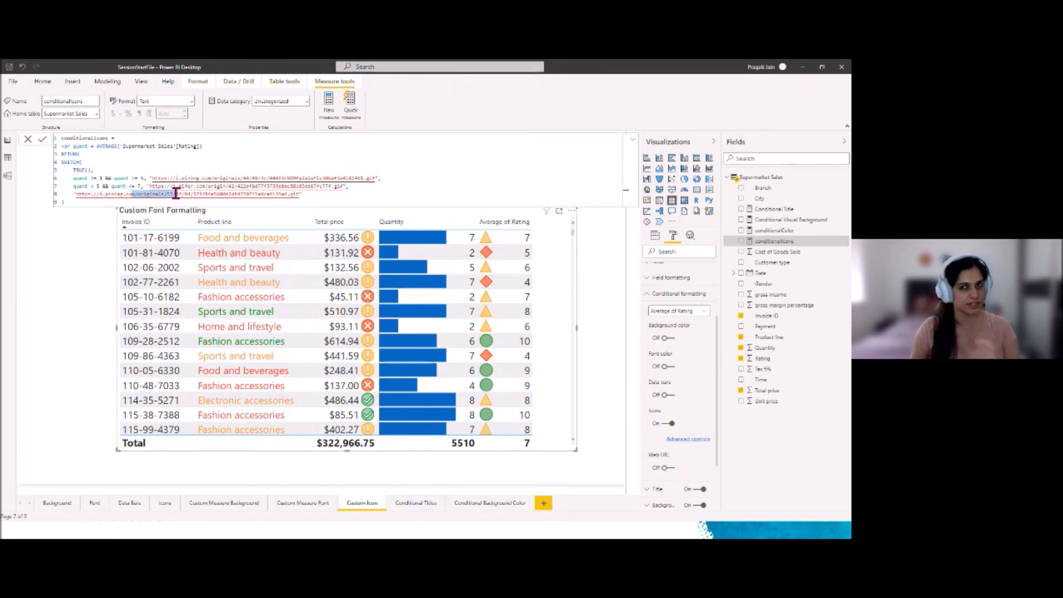
pyautogui.click(61, 288)
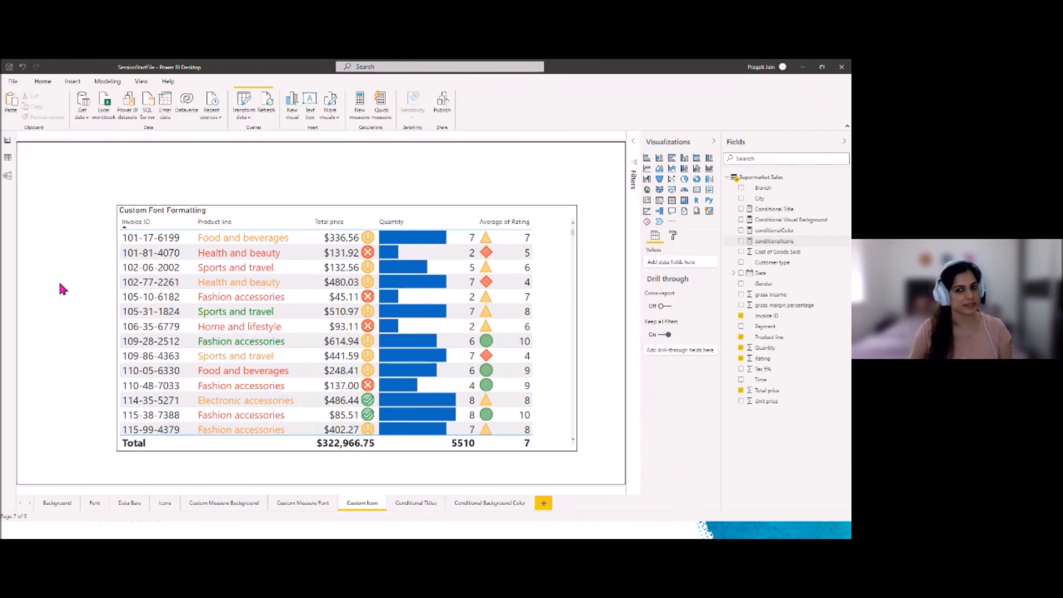
# Step: Open the advanced icon settings for the table's Average of Rating column in its conditional formatting
pyautogui.click(443, 211)
pyautogui.click(674, 236)
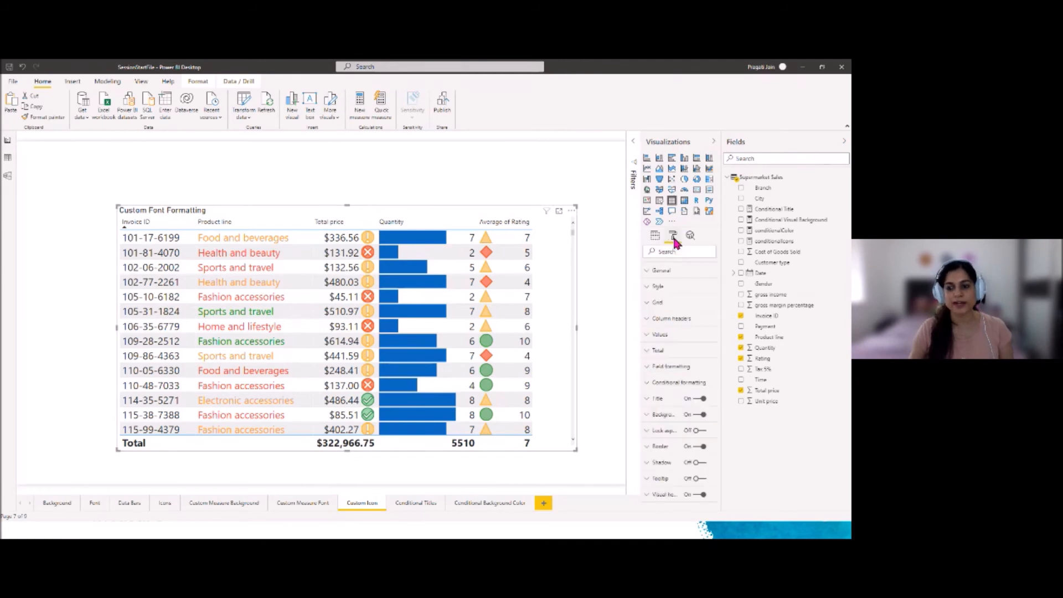
pyautogui.click(690, 383)
pyautogui.scroll(-2, 701, 451)
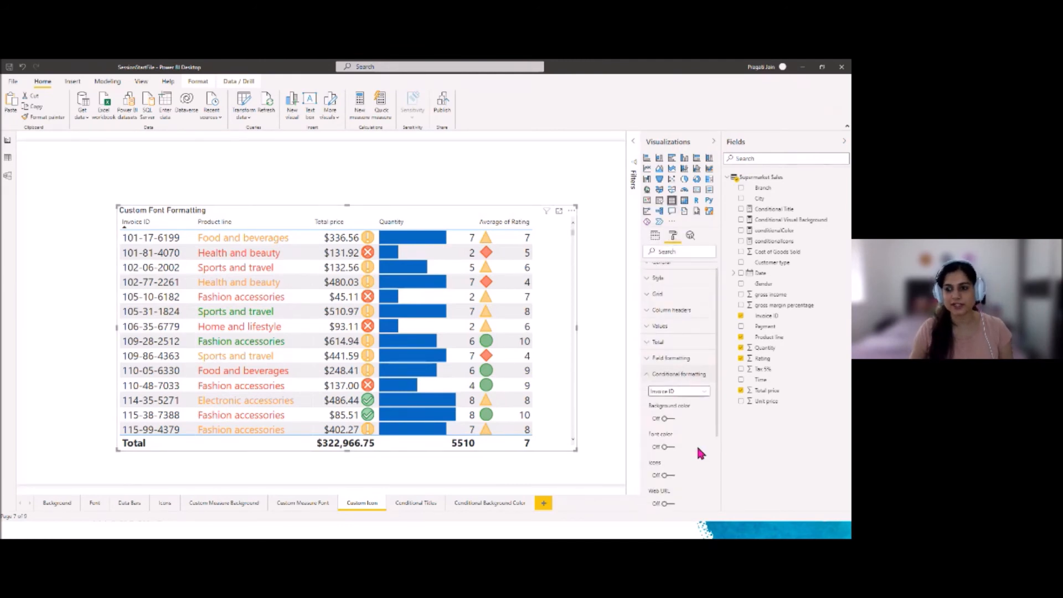
pyautogui.click(702, 311)
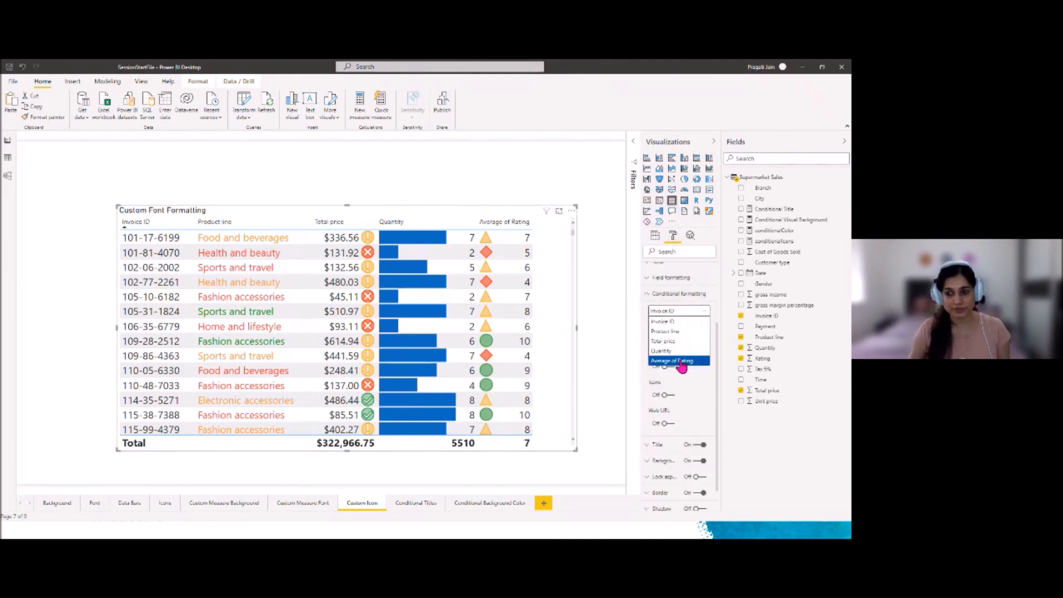
pyautogui.click(681, 361)
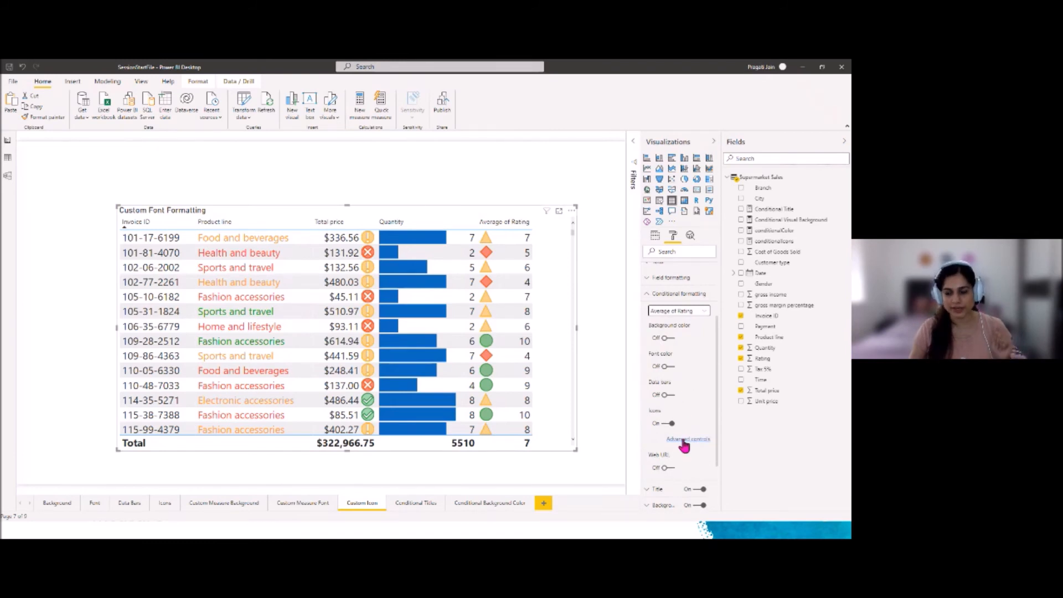
pyautogui.click(684, 440)
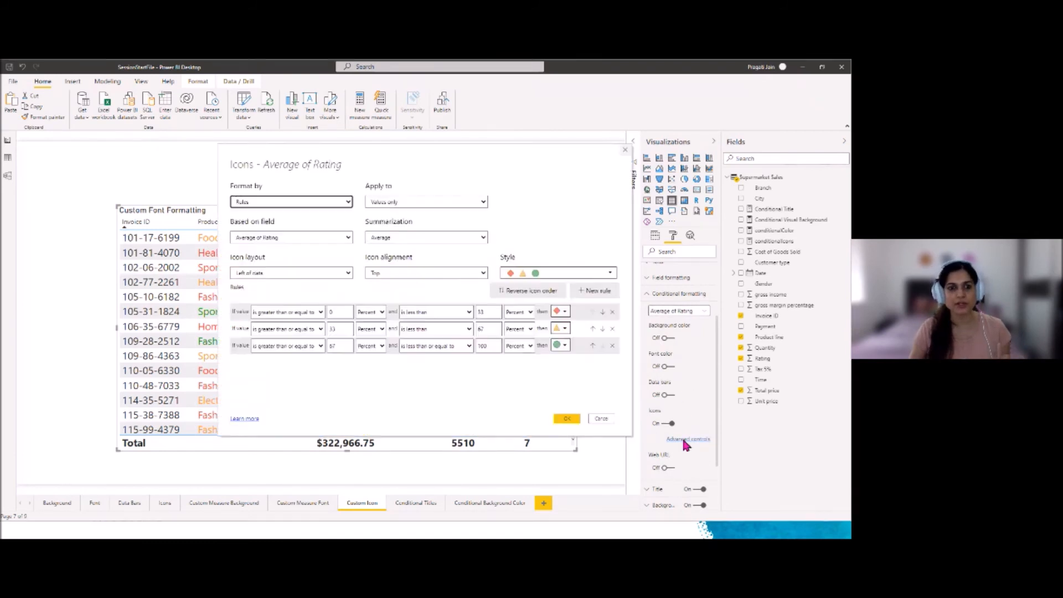
# Step: Format the Average of Rating icons by field value using the conditionalIcons measure, with the icon layout set to Right of data
pyautogui.click(347, 199)
pyautogui.click(309, 221)
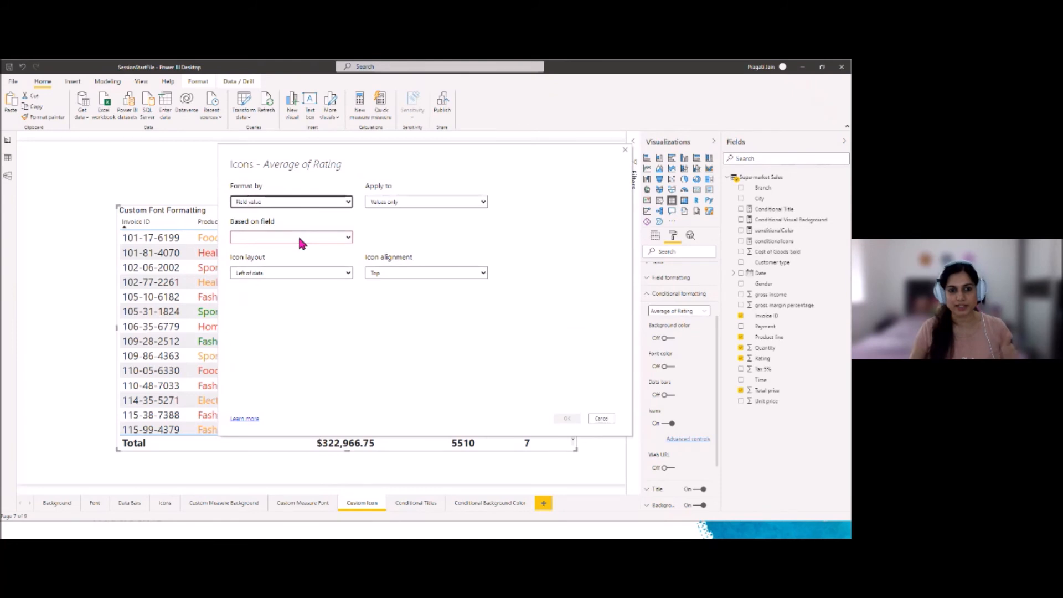
pyautogui.click(298, 235)
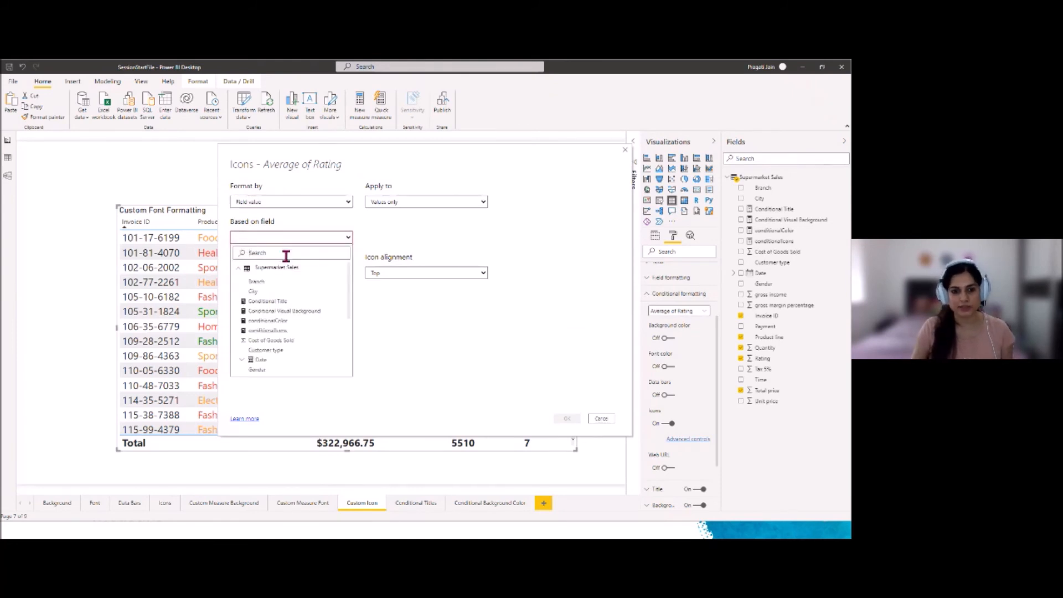
pyautogui.click(276, 332)
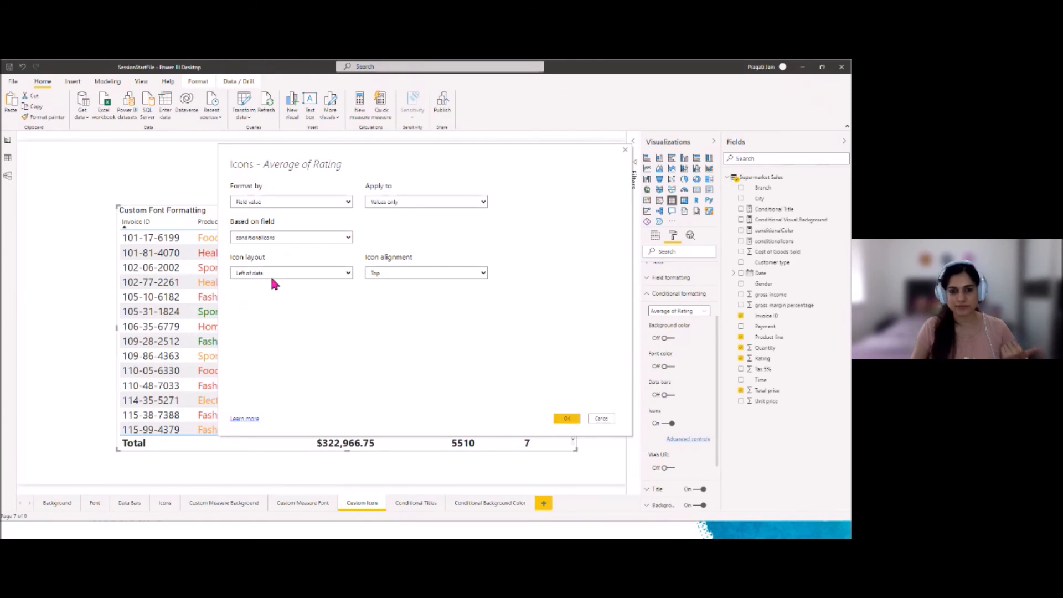
pyautogui.click(347, 273)
pyautogui.click(288, 298)
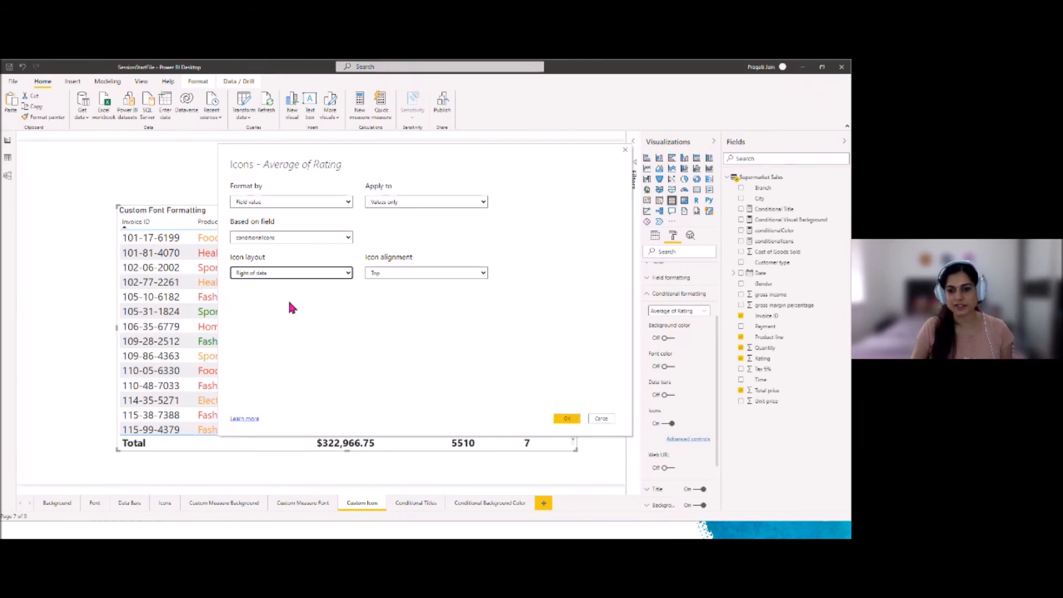
pyautogui.click(567, 419)
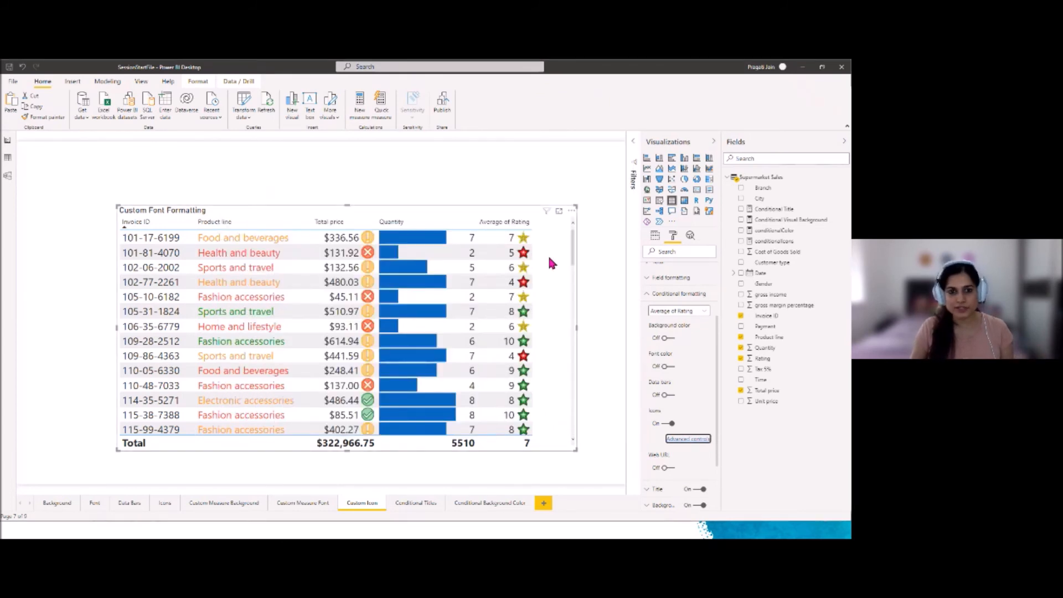
# Step: Extend the table's upper edge to make it taller and set the text size of its values to 22 pt
pyautogui.moveTo(348, 206); pyautogui.dragTo(334, 153)
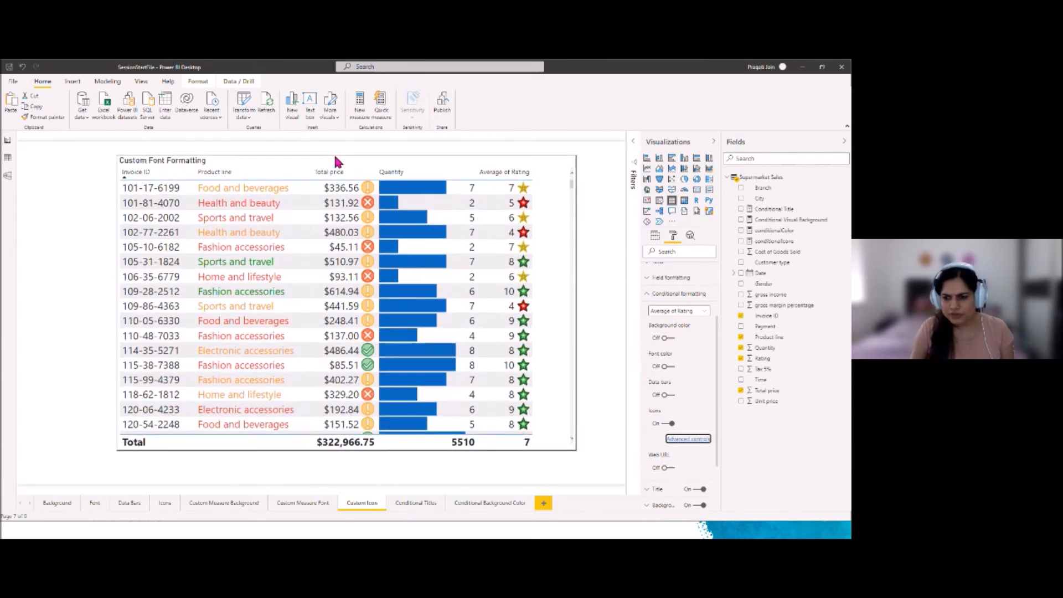
pyautogui.click(647, 294)
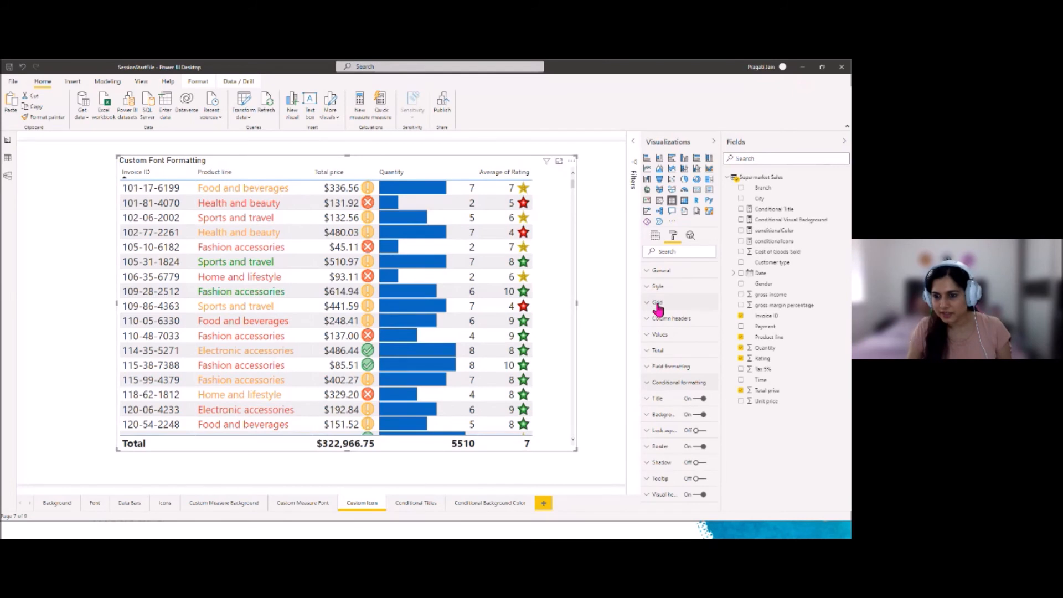
pyautogui.click(656, 343)
pyautogui.scroll(-3, 693, 407)
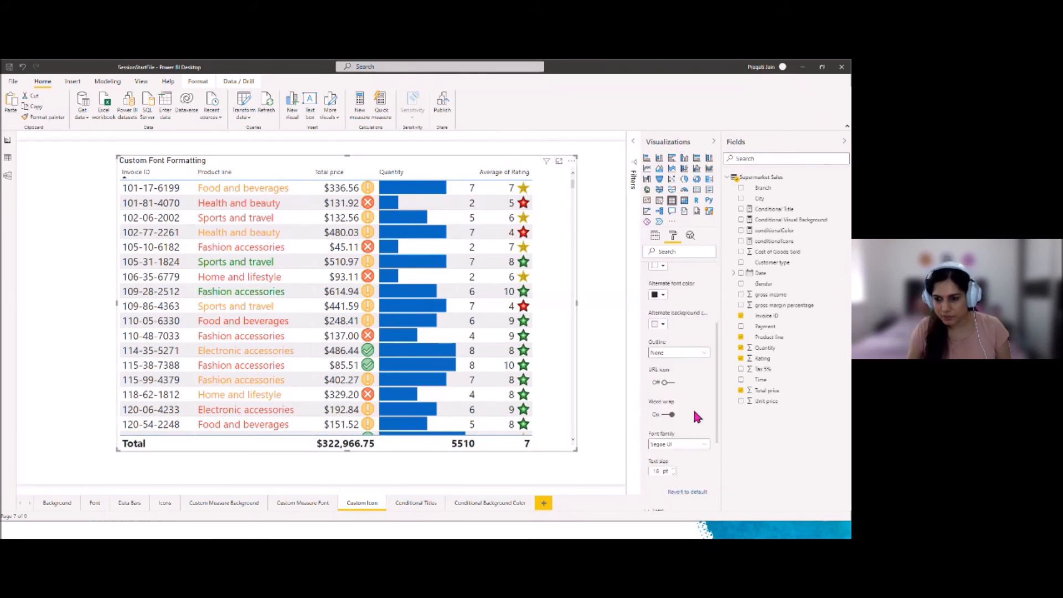
pyautogui.click(673, 373)
pyautogui.click(673, 373)
pyautogui.click(673, 372)
pyautogui.click(672, 374)
pyautogui.click(673, 374)
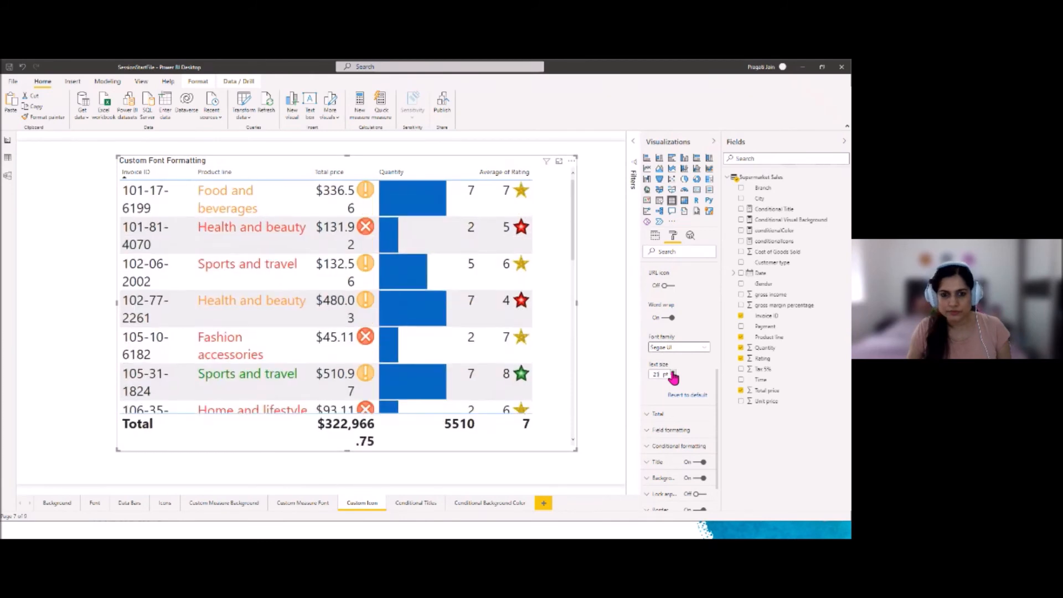
pyautogui.click(673, 374)
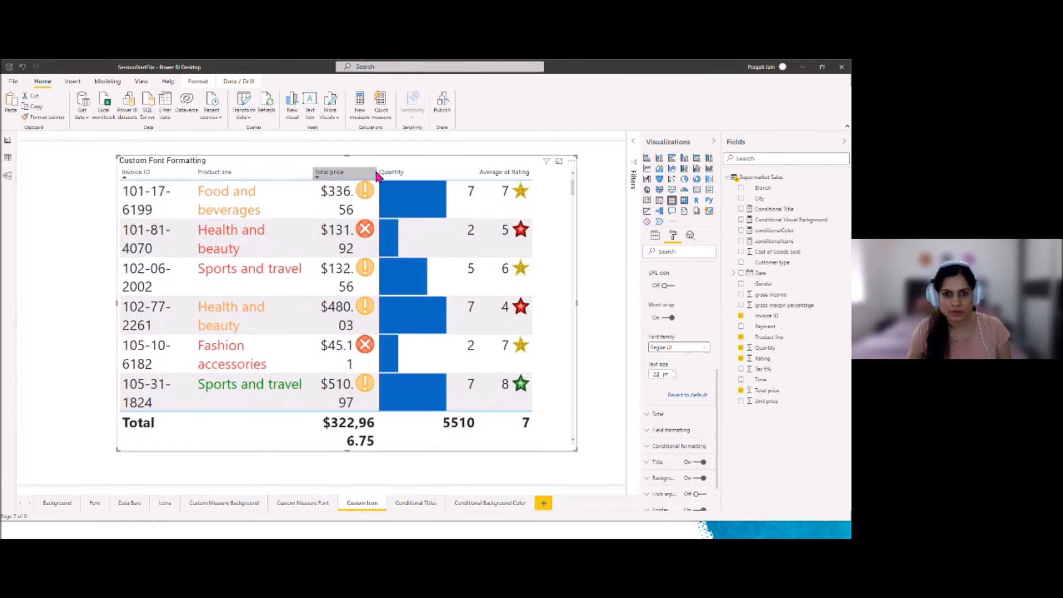
# Step: Remove Total price from the table and slightly widen the Average of Rating column
pyautogui.click(655, 235)
pyautogui.click(713, 285)
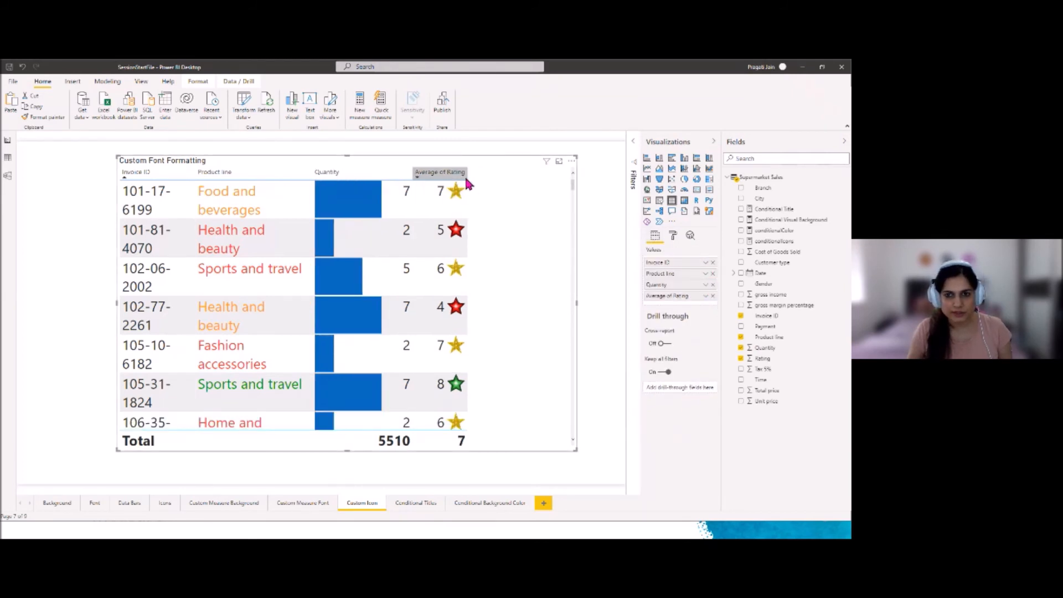
pyautogui.moveTo(469, 176); pyautogui.dragTo(477, 176)
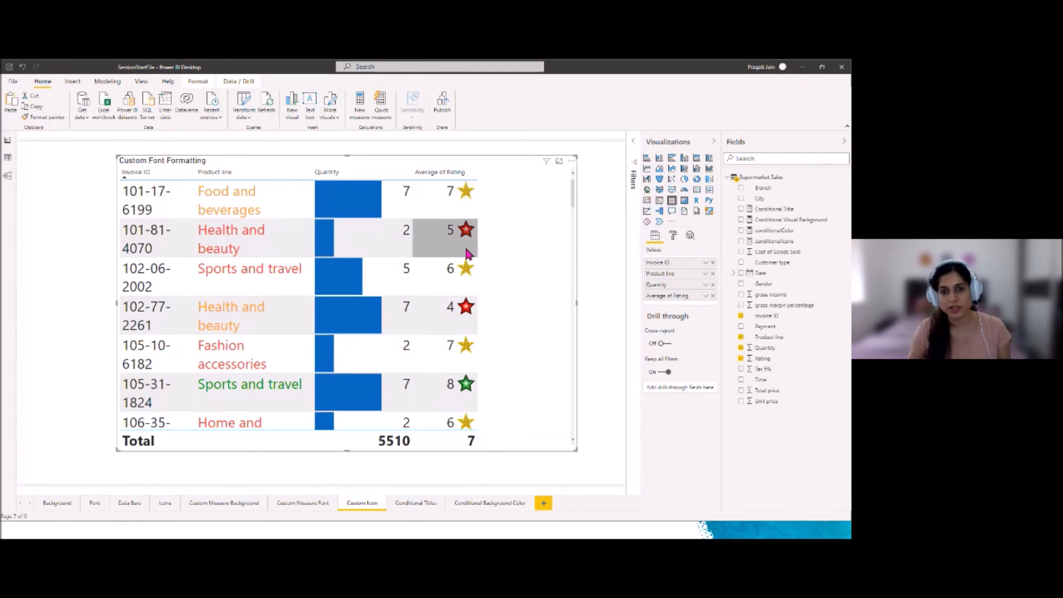
# Step: Sort the table by Average of Rating, first descending and then ascending, and examine the star icons for the lowest ratings
pyautogui.click(429, 177)
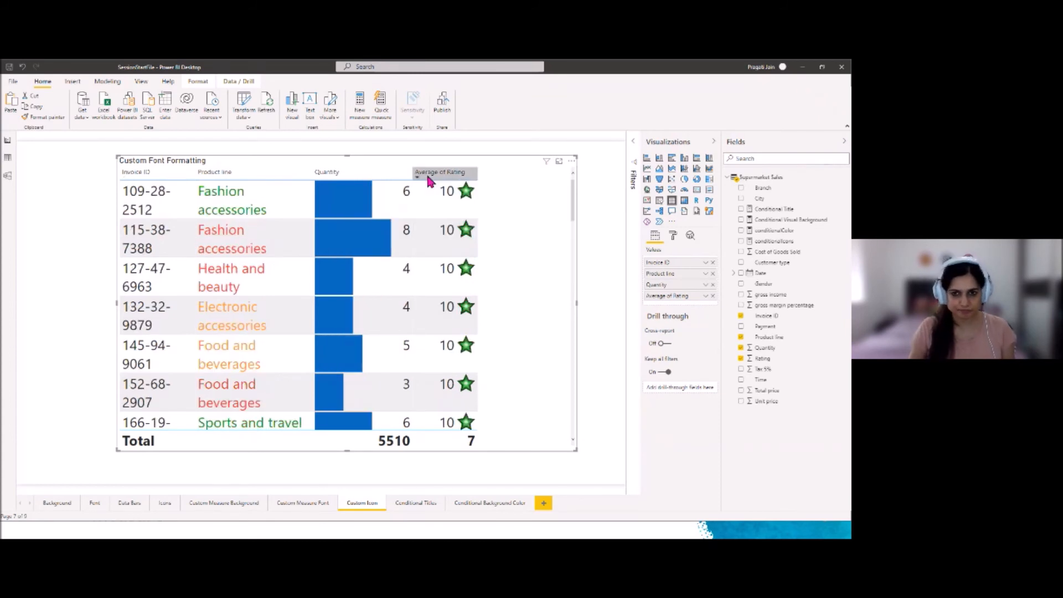
pyautogui.click(436, 175)
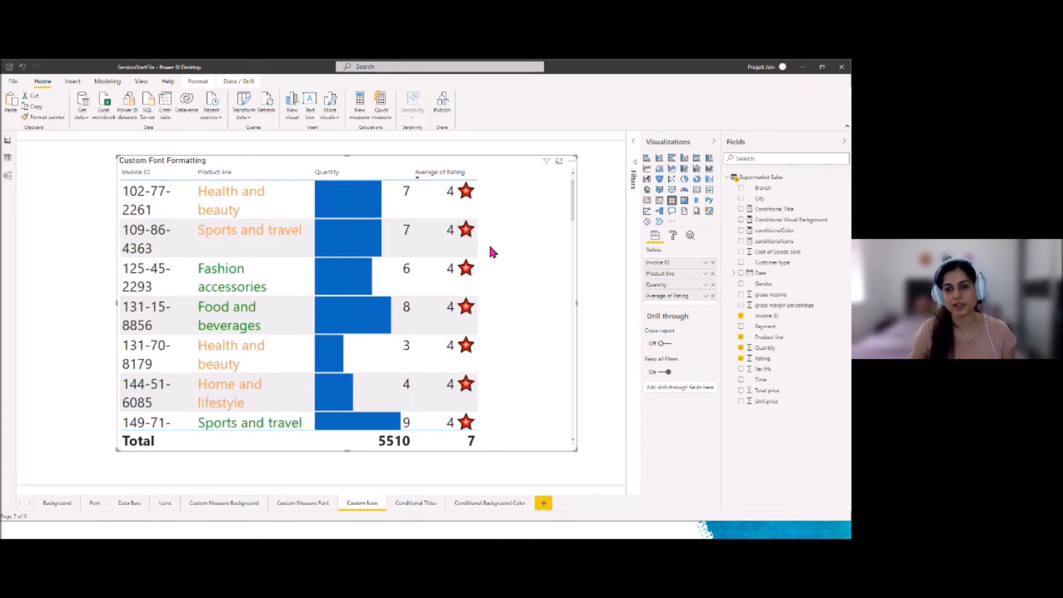
pyautogui.scroll(-5, 467, 282)
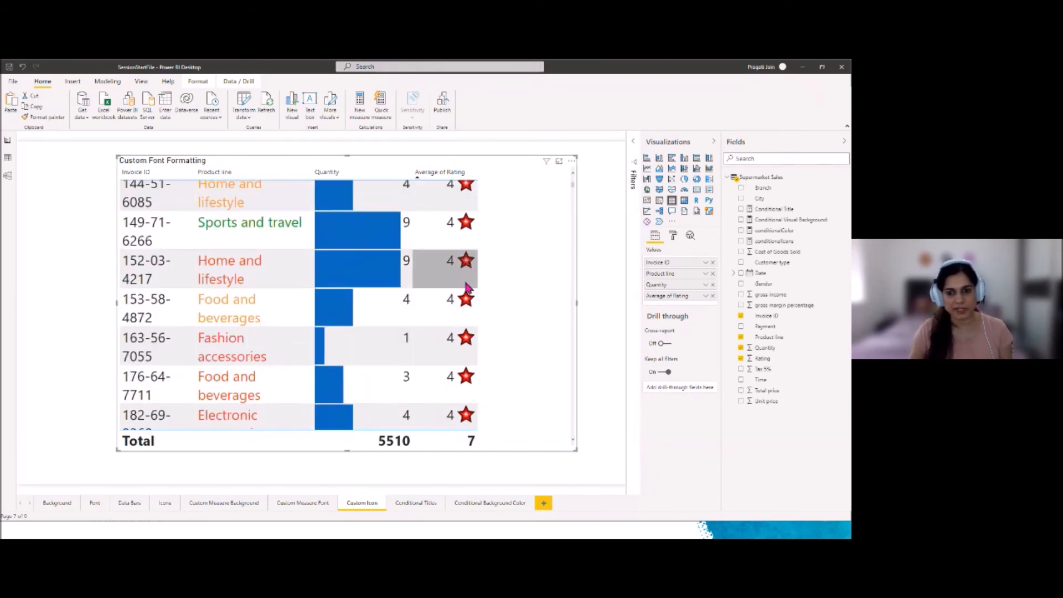
pyautogui.scroll(-8, 467, 286)
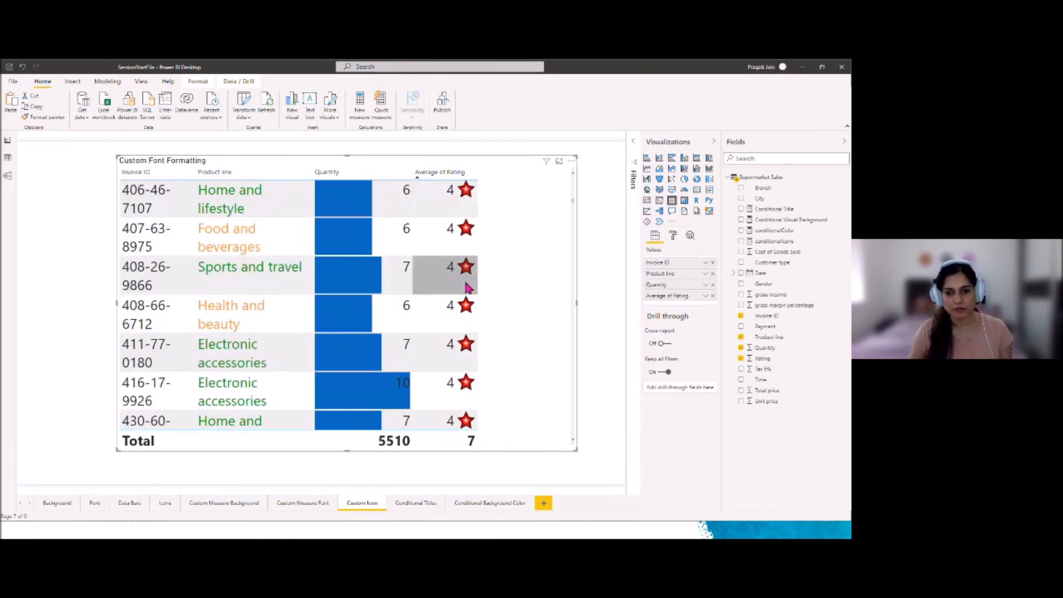
pyautogui.scroll(-10, 466, 310)
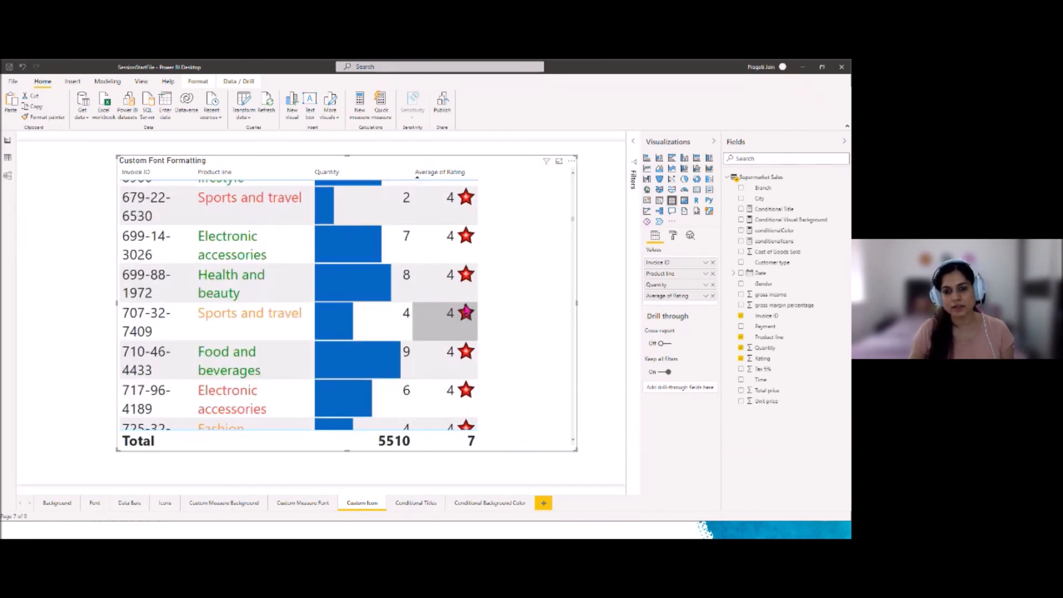
pyautogui.scroll(3, 467, 310)
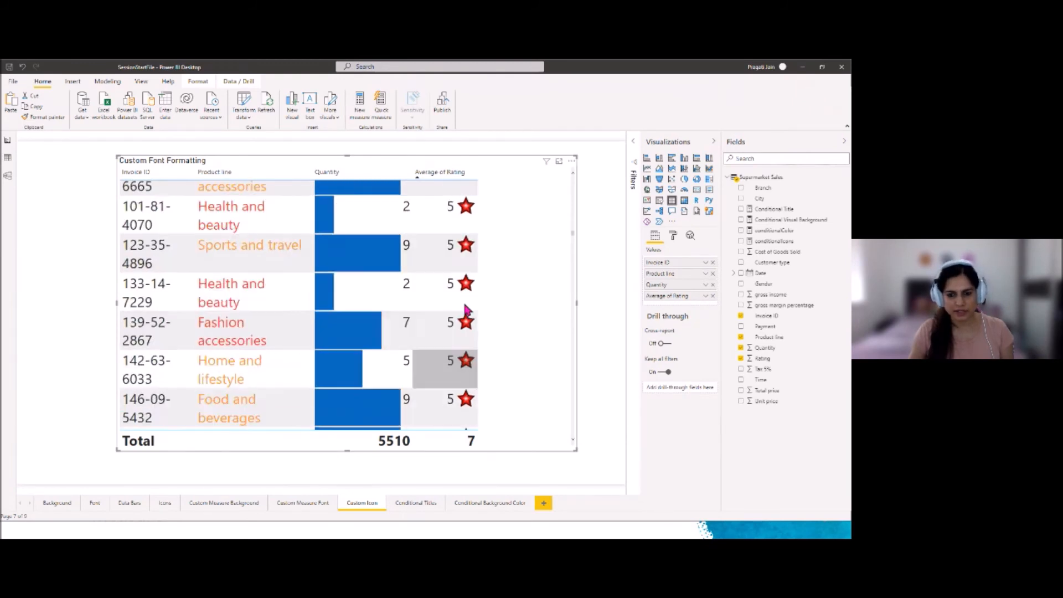
# Step: Check the rating ranges in the conditionalIcons formula against the star icons shown for successively higher ratings in the table
pyautogui.click(785, 244)
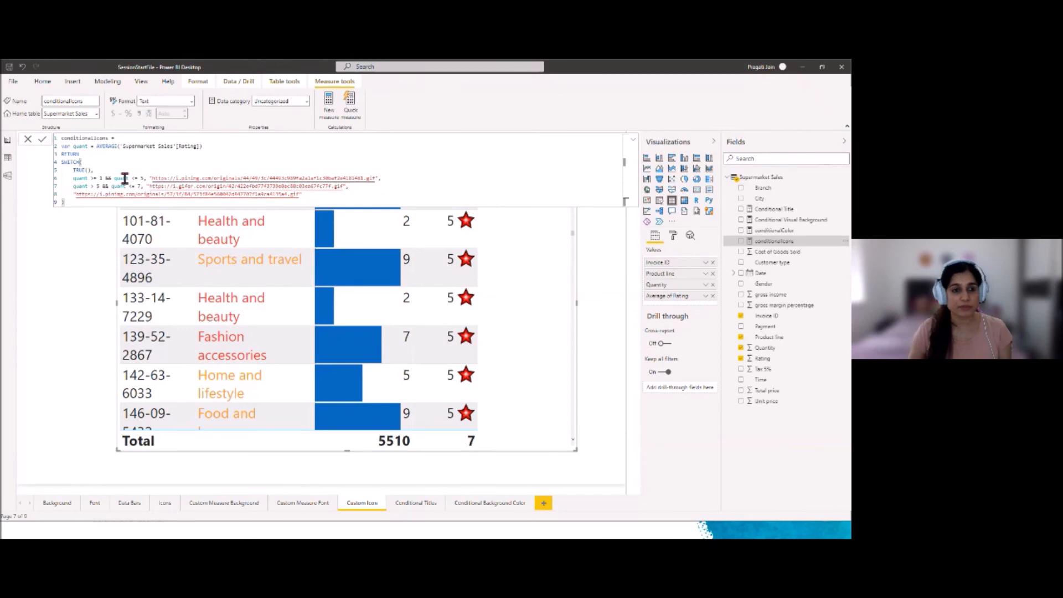
pyautogui.click(84, 317)
pyautogui.scroll(-5, 462, 260)
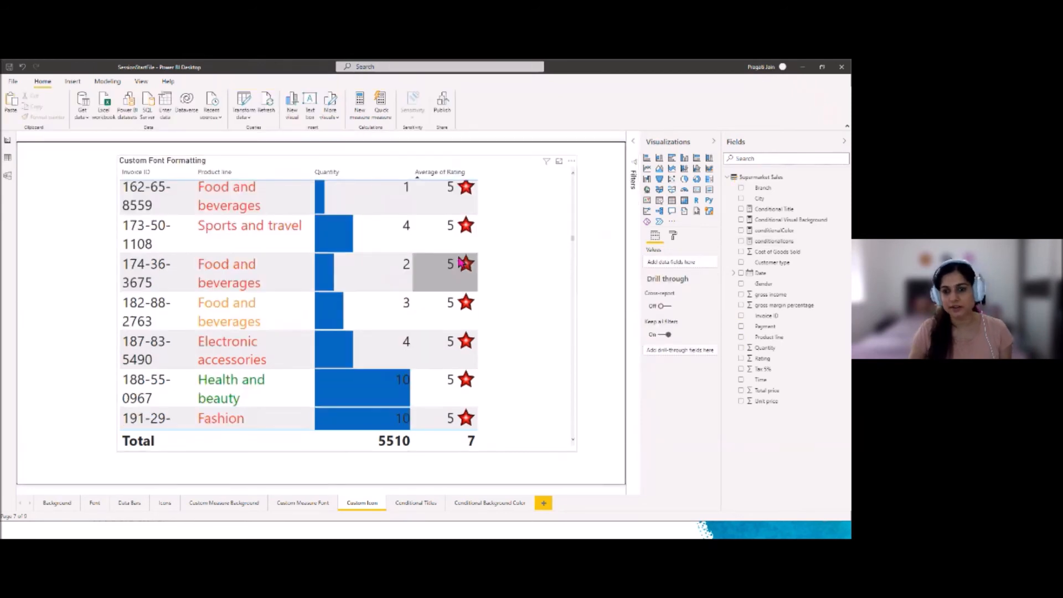
pyautogui.scroll(-15, 460, 265)
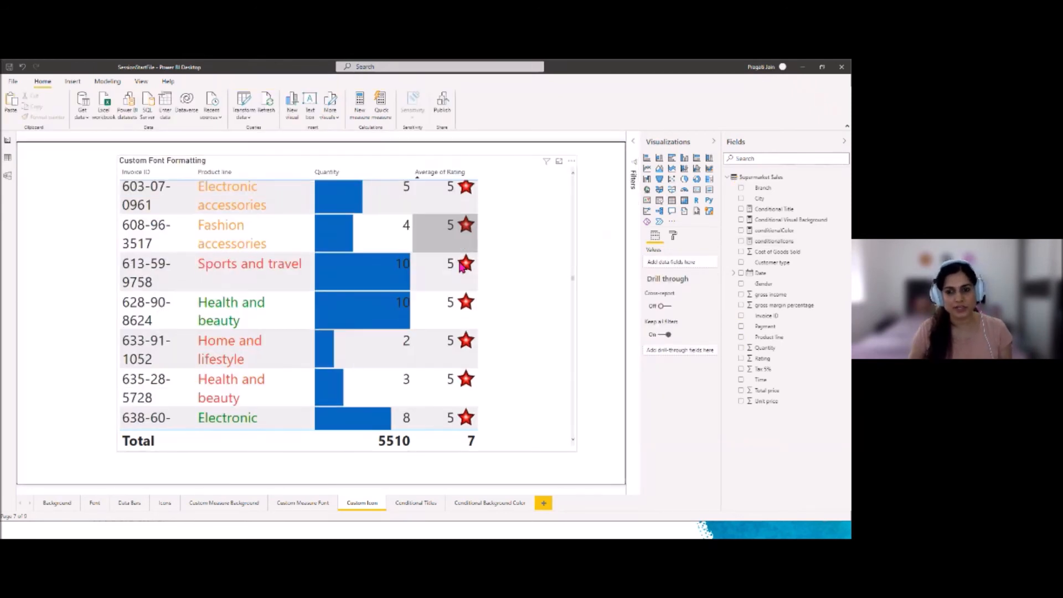
pyautogui.scroll(-5, 460, 266)
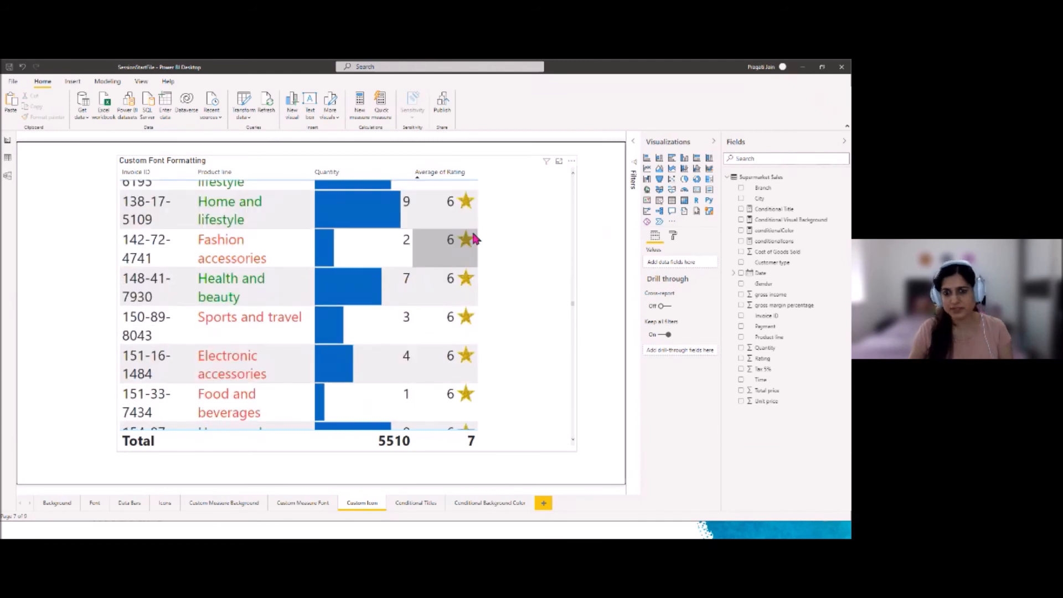
pyautogui.scroll(-10, 458, 348)
pyautogui.scroll(-10, 458, 350)
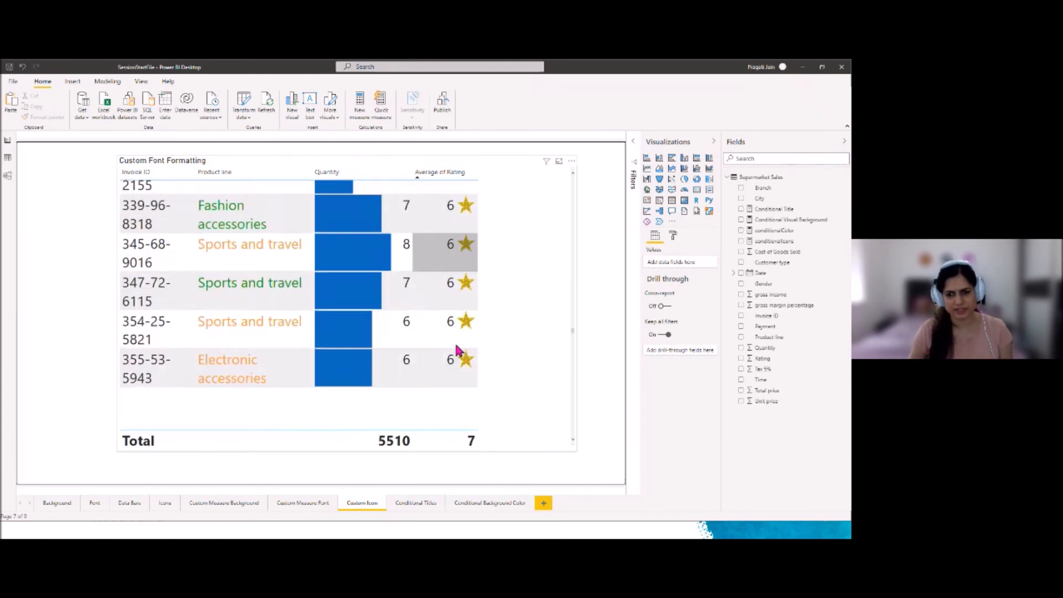
pyautogui.moveTo(573, 338); pyautogui.dragTo(568, 469)
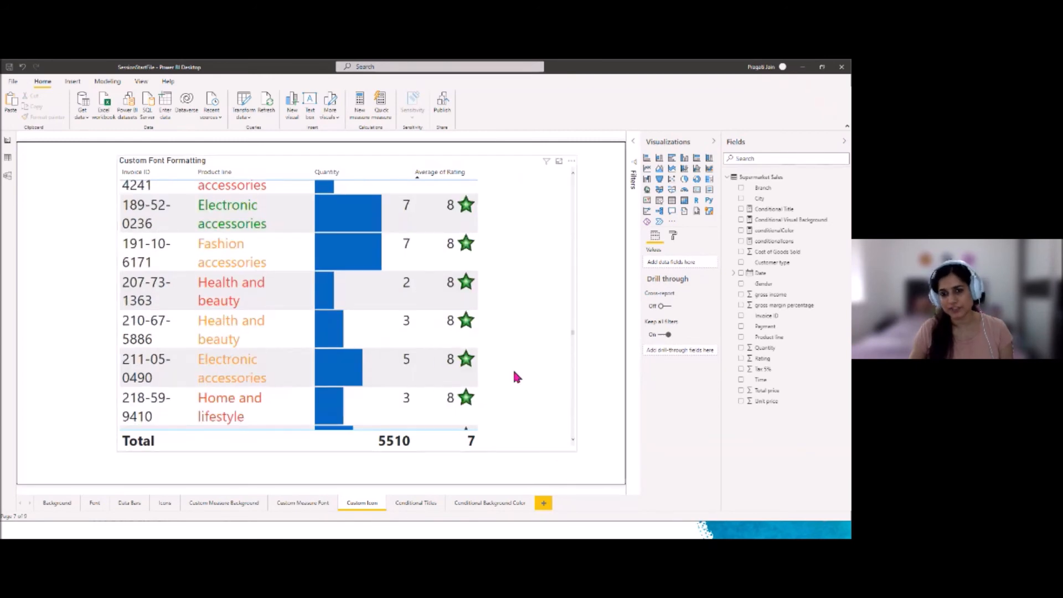
pyautogui.scroll(3, 457, 222)
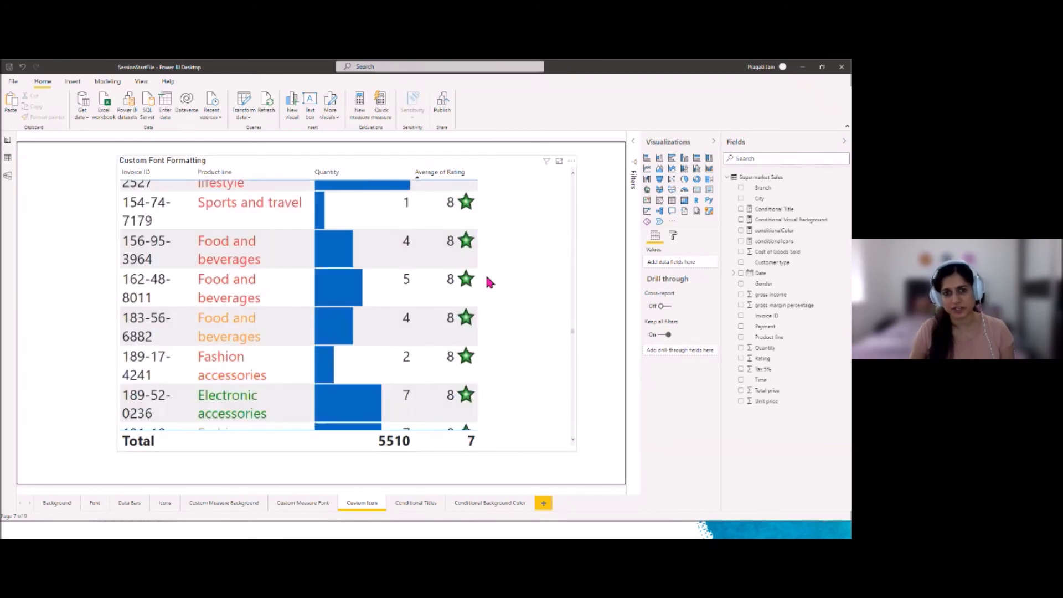
# Step: Sort the table by Invoice ID in ascending order and widen the Quantity column
pyautogui.click(141, 174)
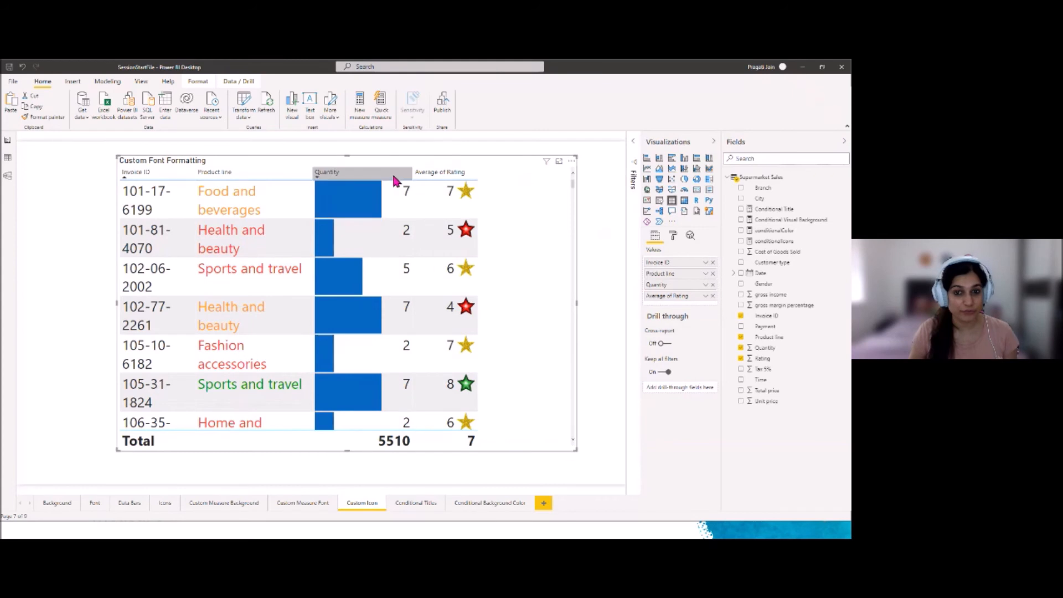
pyautogui.moveTo(410, 174); pyautogui.dragTo(468, 175)
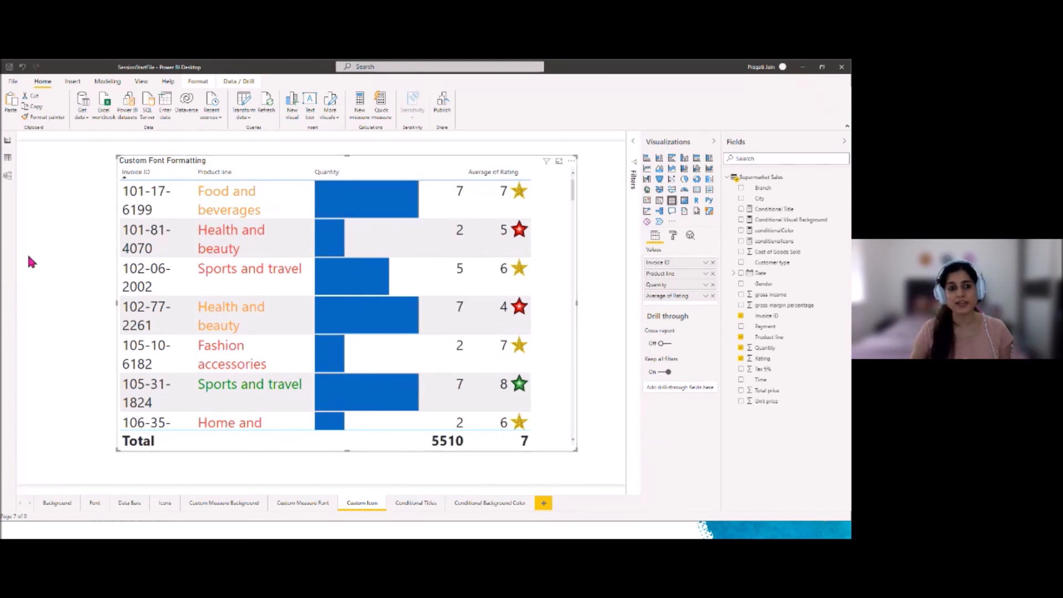
pyautogui.click(46, 259)
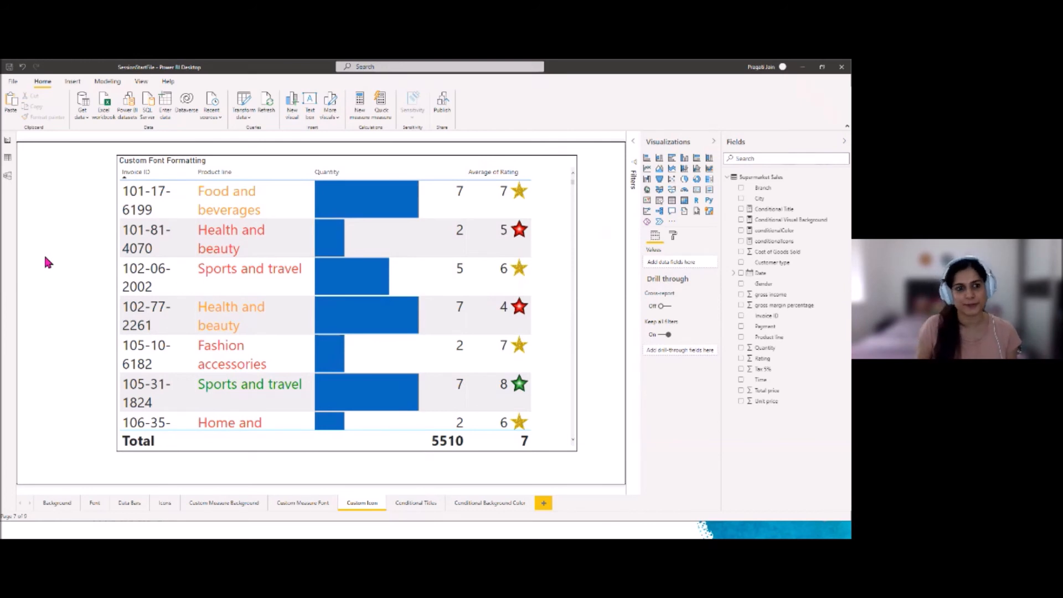
# Step: Widen the table by extending its left edge toward the page's left margin
pyautogui.click(225, 158)
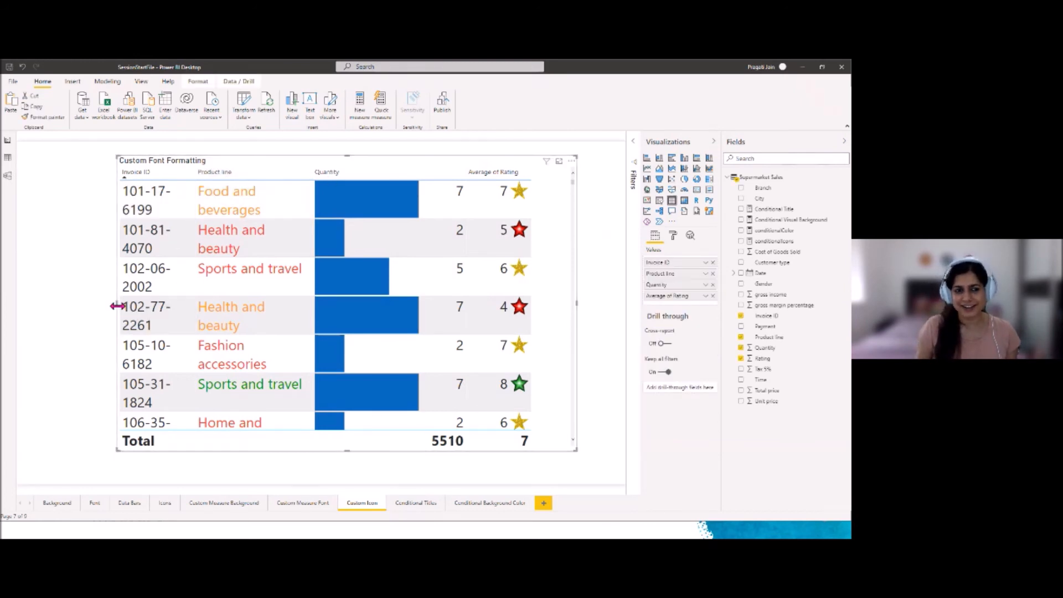
pyautogui.moveTo(118, 303); pyautogui.dragTo(62, 305)
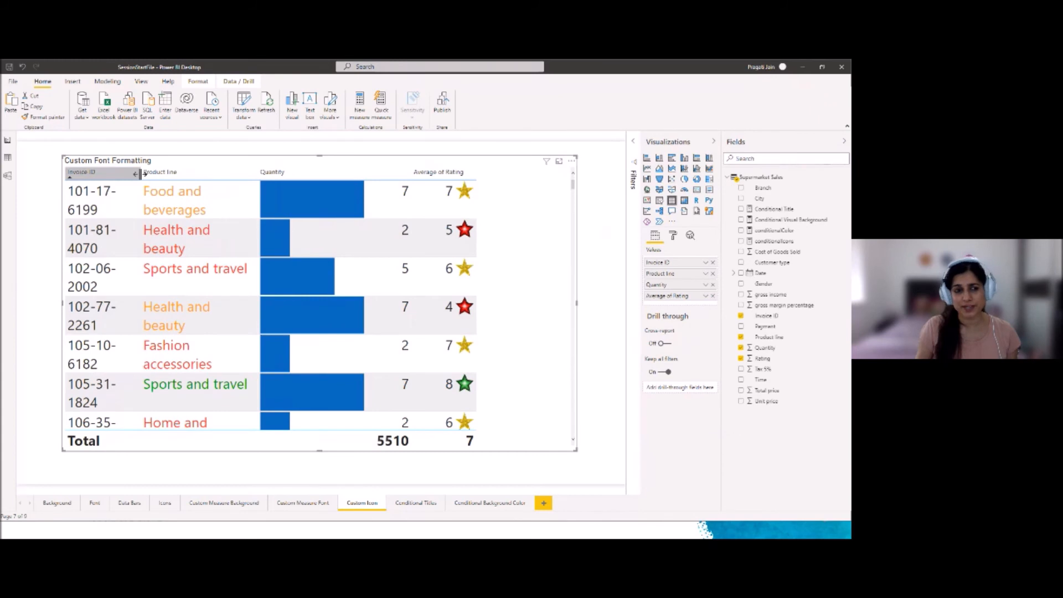
# Step: Widen the Invoice ID column so each ID fits on one line, and narrow the table from its right edge
pyautogui.moveTo(139, 173); pyautogui.dragTo(176, 174)
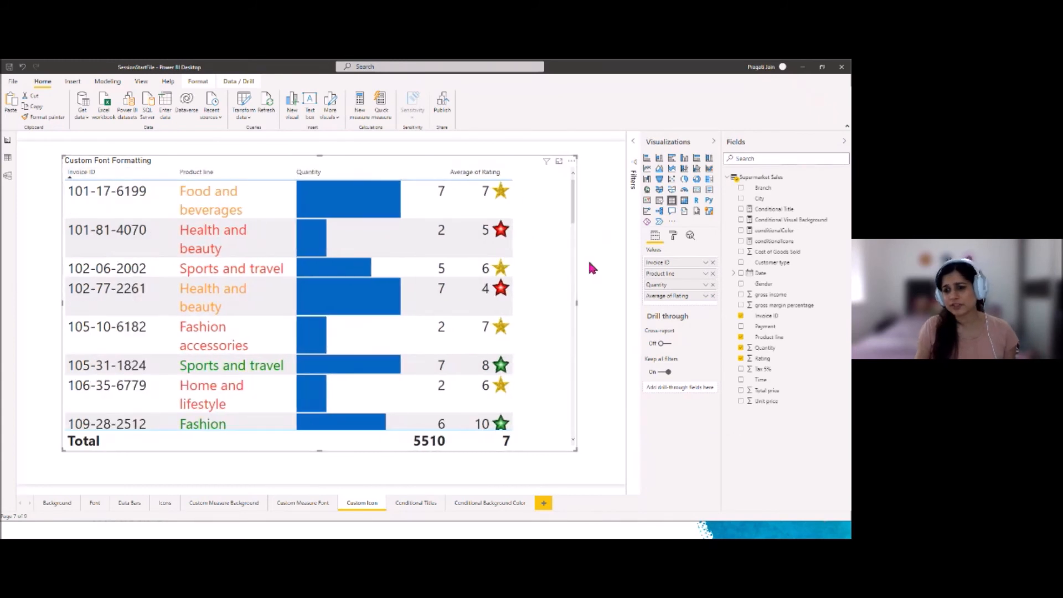
pyautogui.moveTo(576, 303); pyautogui.dragTo(541, 304)
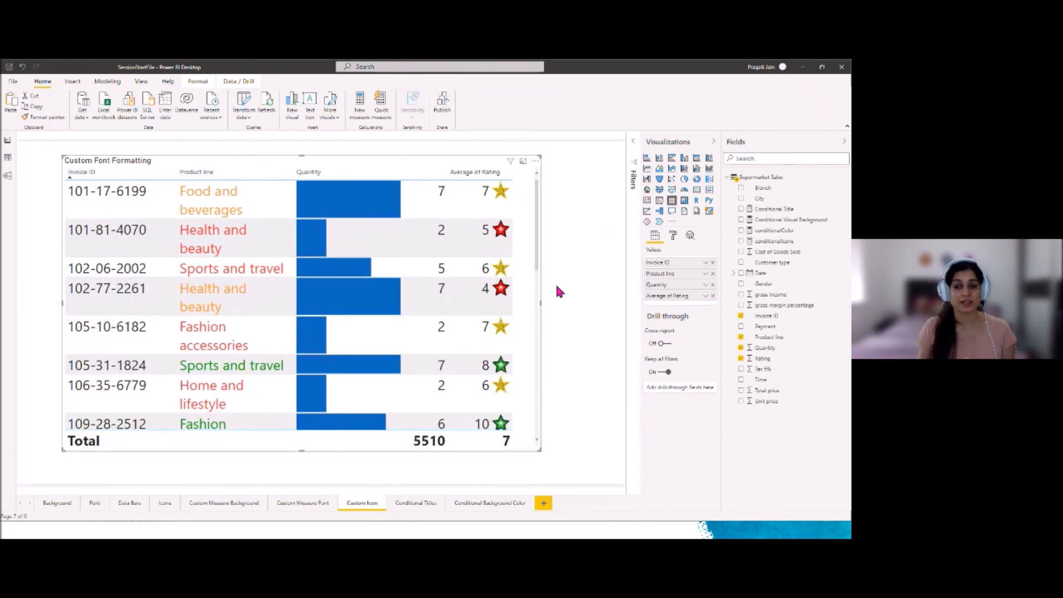
pyautogui.click(556, 287)
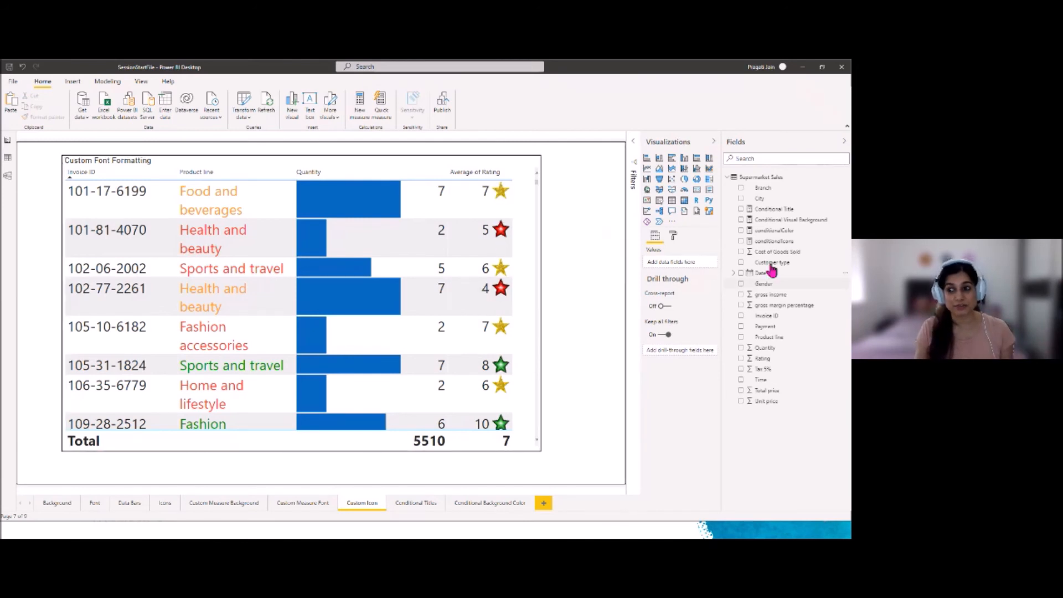
# Step: Review the formula of the conditionalIcons measure, and check the agenda slide in the presentation before returning to the report
pyautogui.click(788, 242)
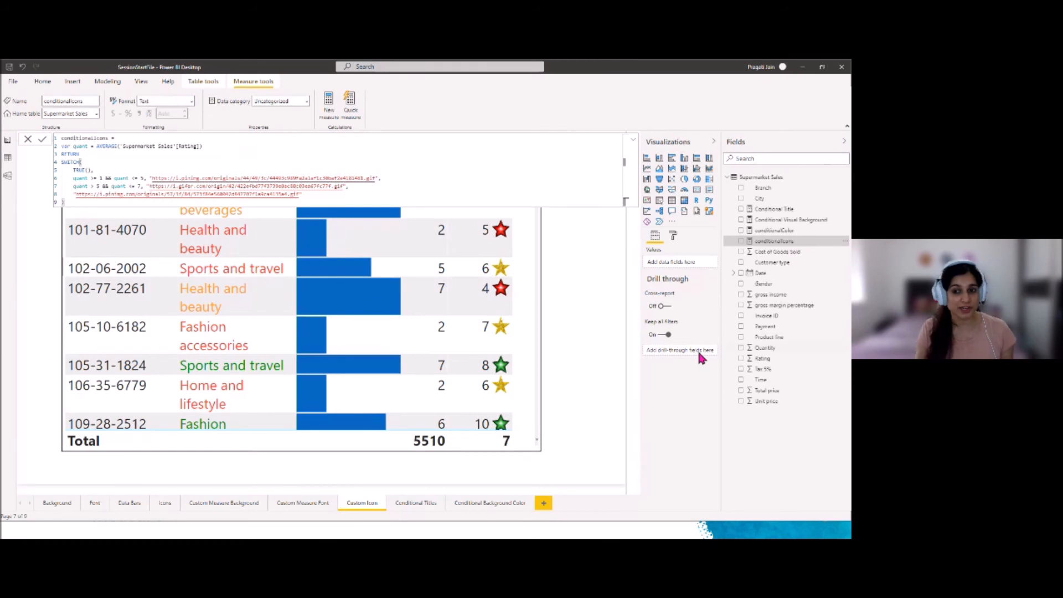
pyautogui.click(575, 334)
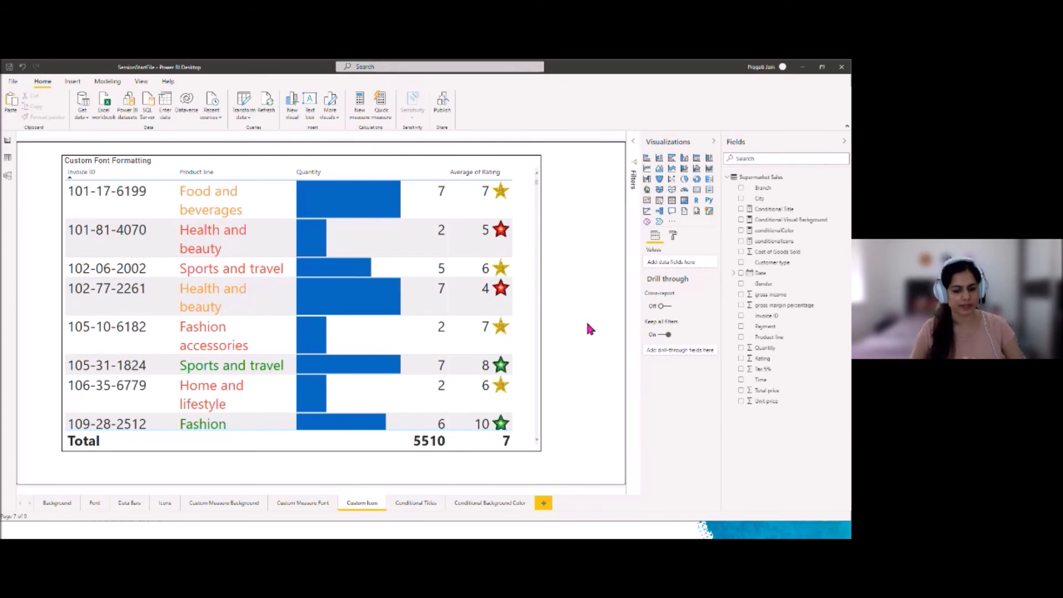
pyautogui.hotkey('alt', 'Tab')
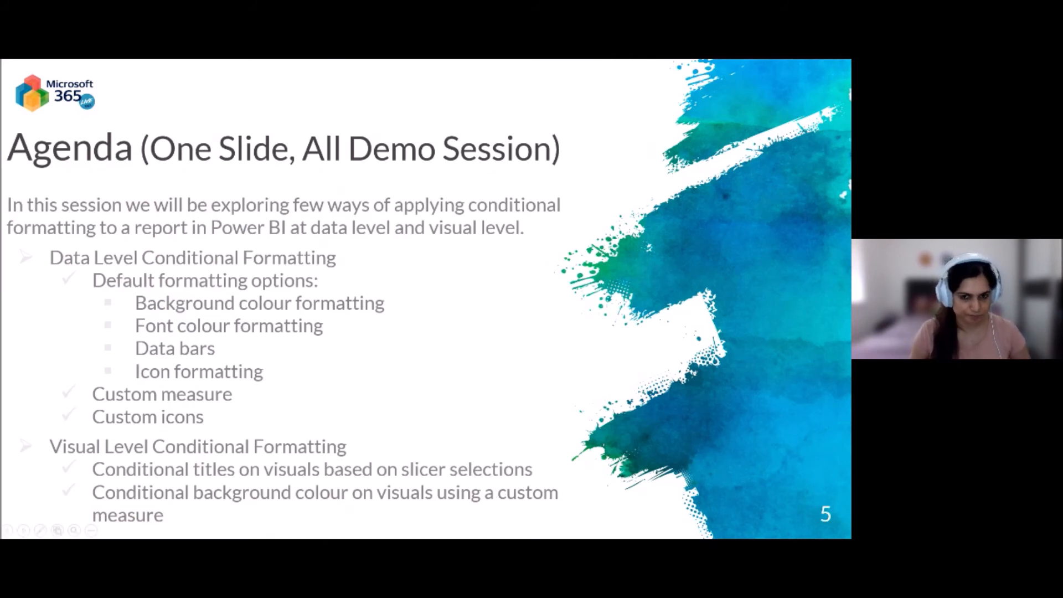
pyautogui.hotkey('alt', 'Tab')
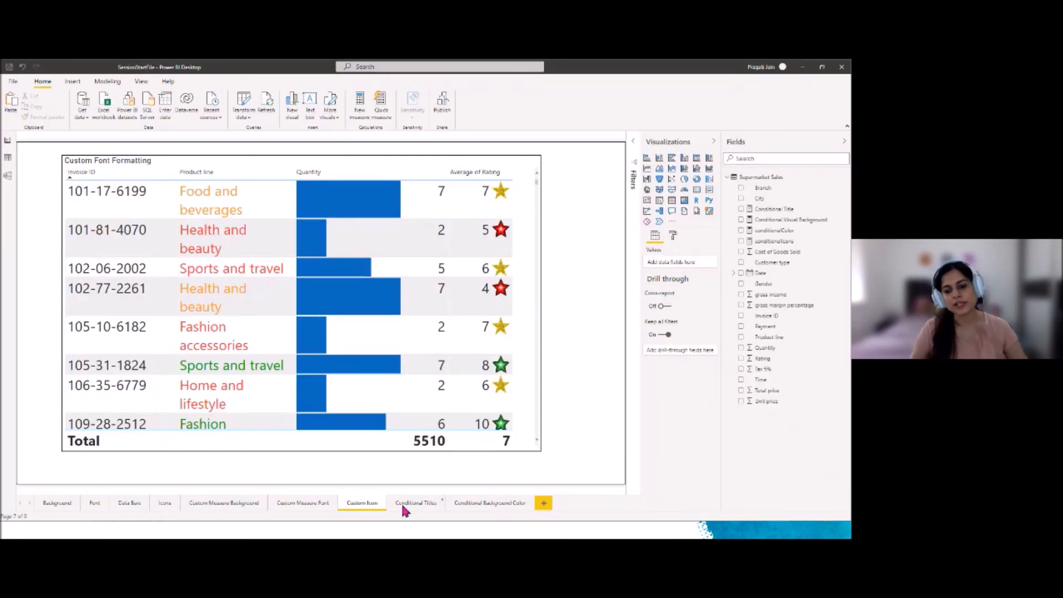
# Step: Insert a table on the Conditional Titles page and add the Date field, keeping only its Year and Month levels
pyautogui.click(403, 502)
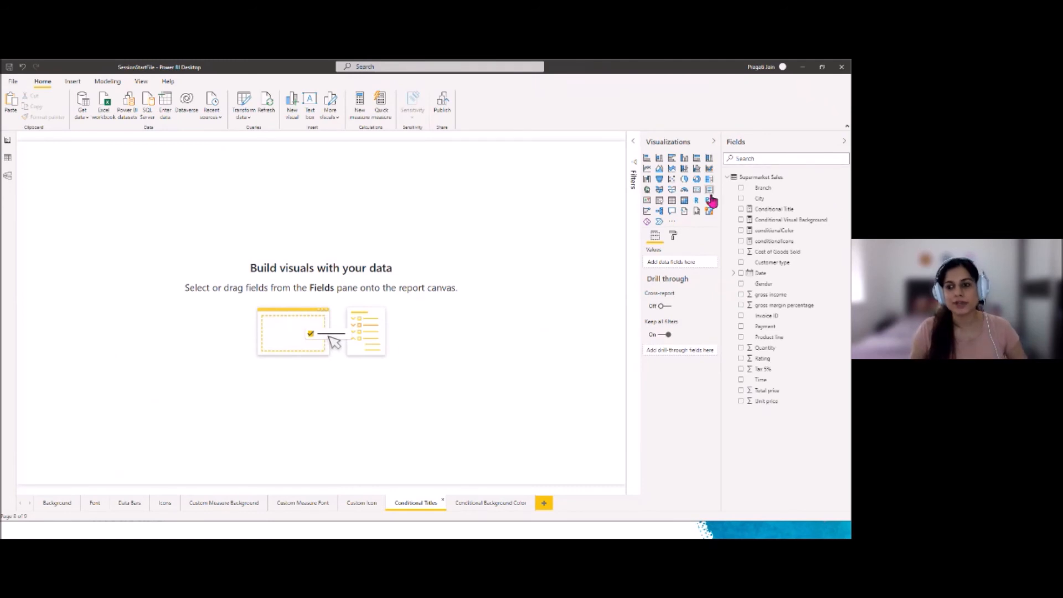
pyautogui.click(672, 200)
pyautogui.moveTo(103, 239); pyautogui.dragTo(556, 425)
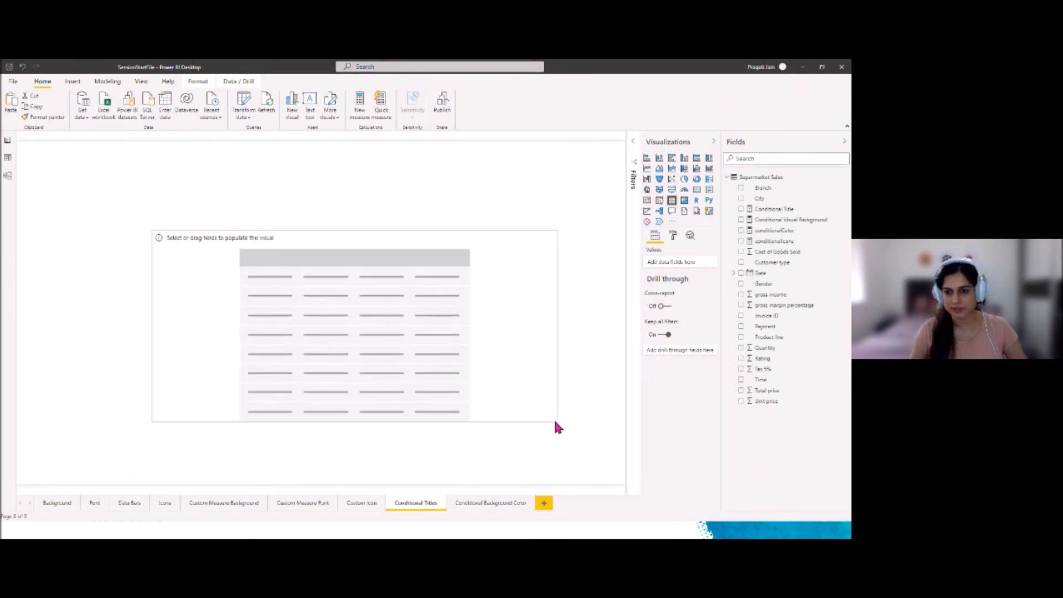
pyautogui.moveTo(766, 273); pyautogui.dragTo(691, 264)
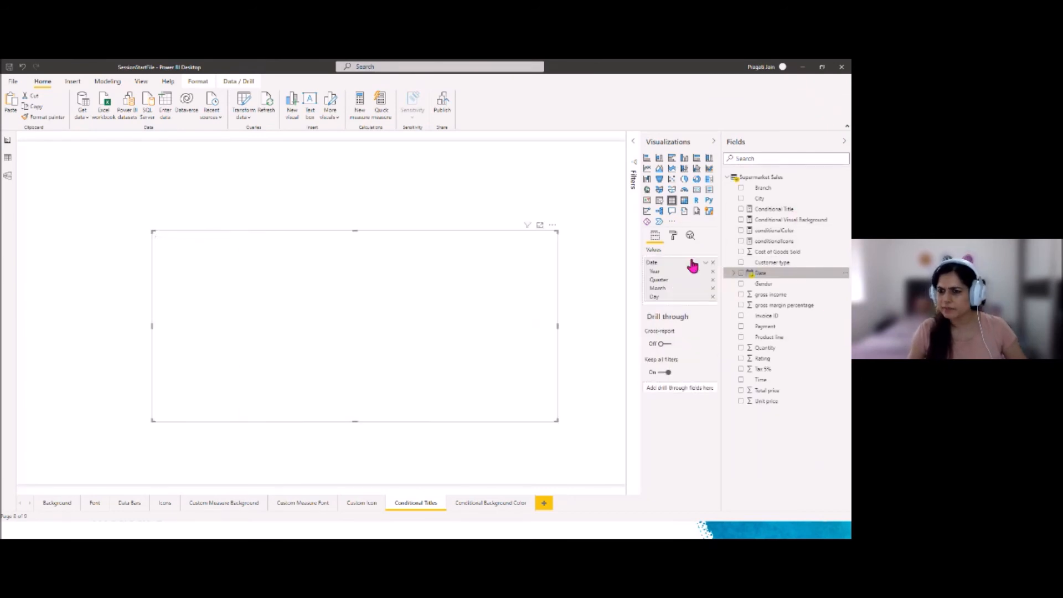
pyautogui.click(712, 279)
pyautogui.click(712, 287)
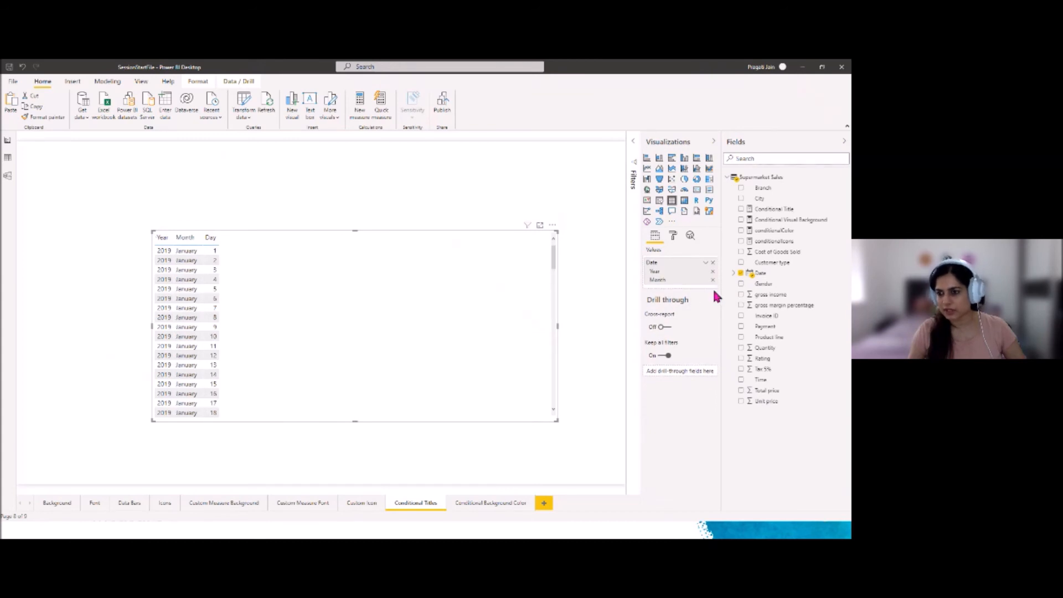
# Step: Add Product line, Quantity and Total price to the table after the date columns
pyautogui.moveTo(769, 338); pyautogui.dragTo(688, 292)
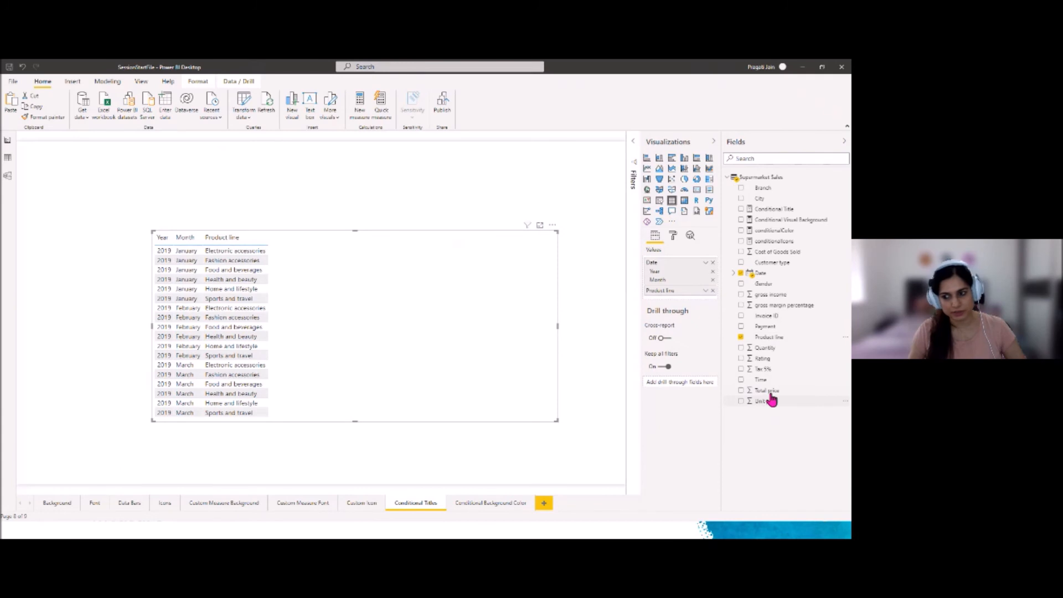
pyautogui.moveTo(765, 348); pyautogui.dragTo(685, 303)
pyautogui.moveTo(770, 391); pyautogui.dragTo(684, 314)
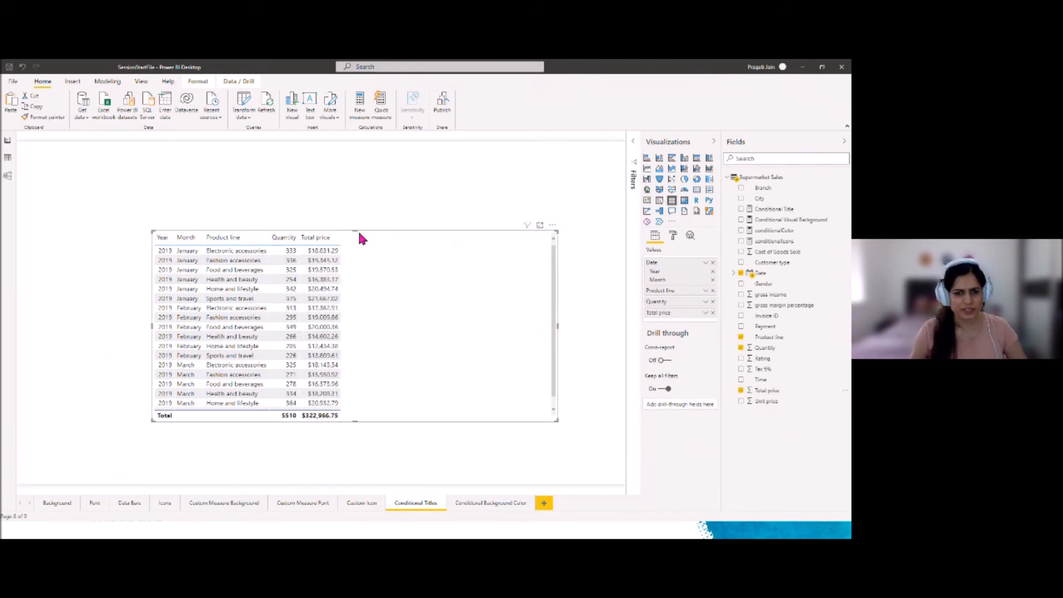
# Step: Make the table slightly taller, narrow it to fit its columns, and move it to the lower middle of the page
pyautogui.moveTo(354, 230)
pyautogui.mouseDown()
pyautogui.moveTo(352, 185)
pyautogui.moveTo(350, 217)
pyautogui.mouseUp()
pyautogui.moveTo(557, 317); pyautogui.dragTo(368, 331)
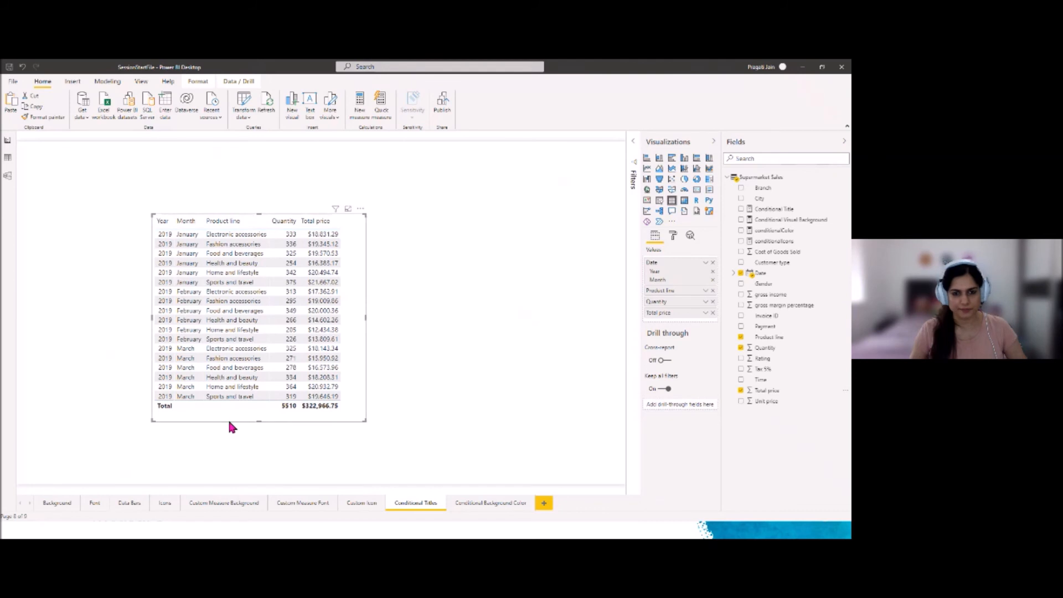
pyautogui.moveTo(228, 419); pyautogui.dragTo(290, 447)
# Step: Give the table a border and turn on its title with the text "Summary of Products"
pyautogui.click(673, 236)
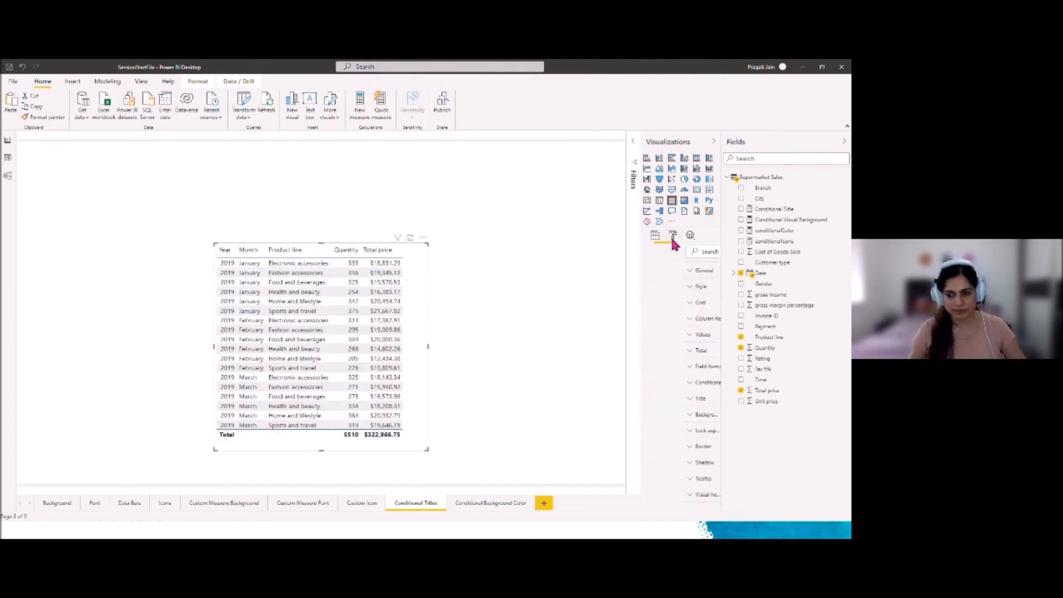
pyautogui.click(697, 446)
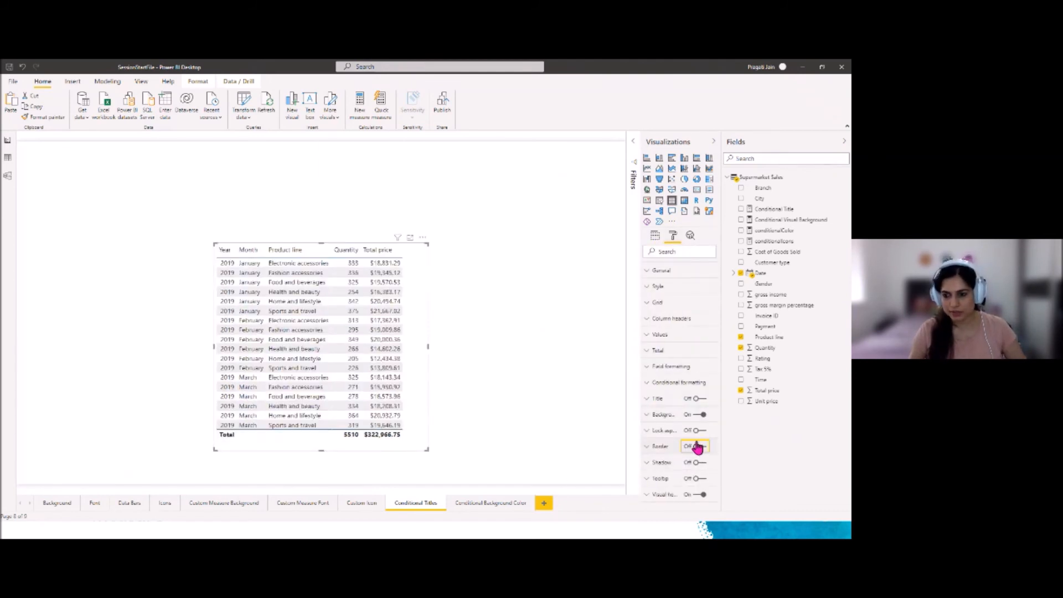
pyautogui.click(698, 399)
pyautogui.click(658, 401)
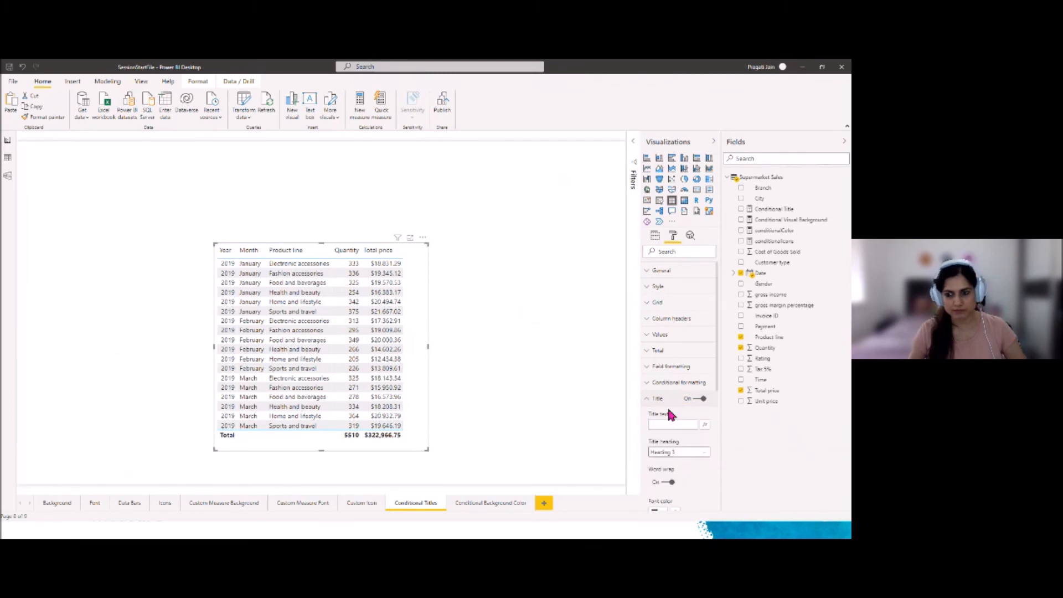
pyautogui.click(668, 423)
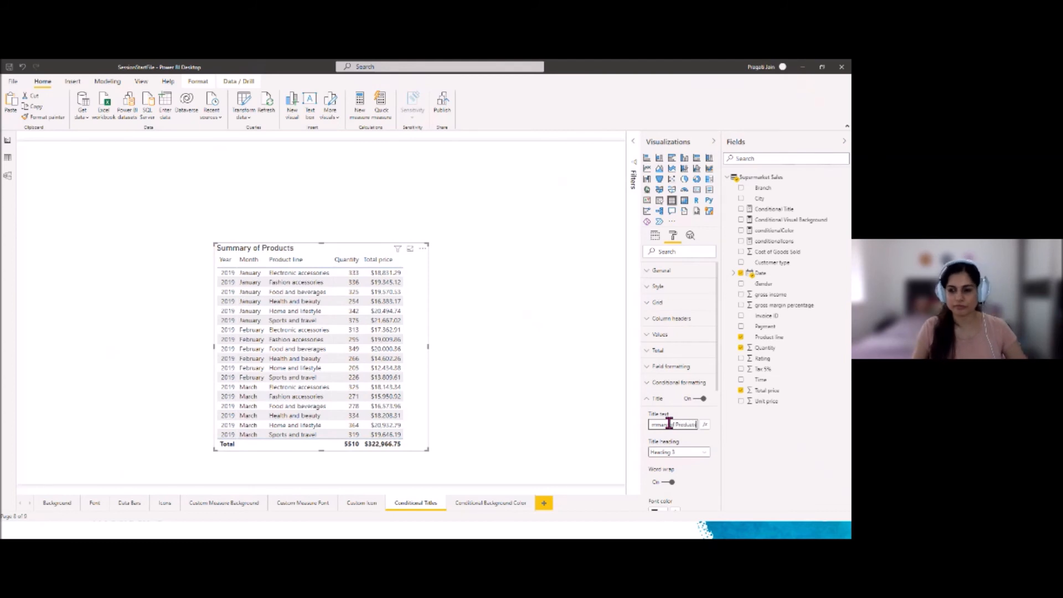
pyautogui.click(508, 375)
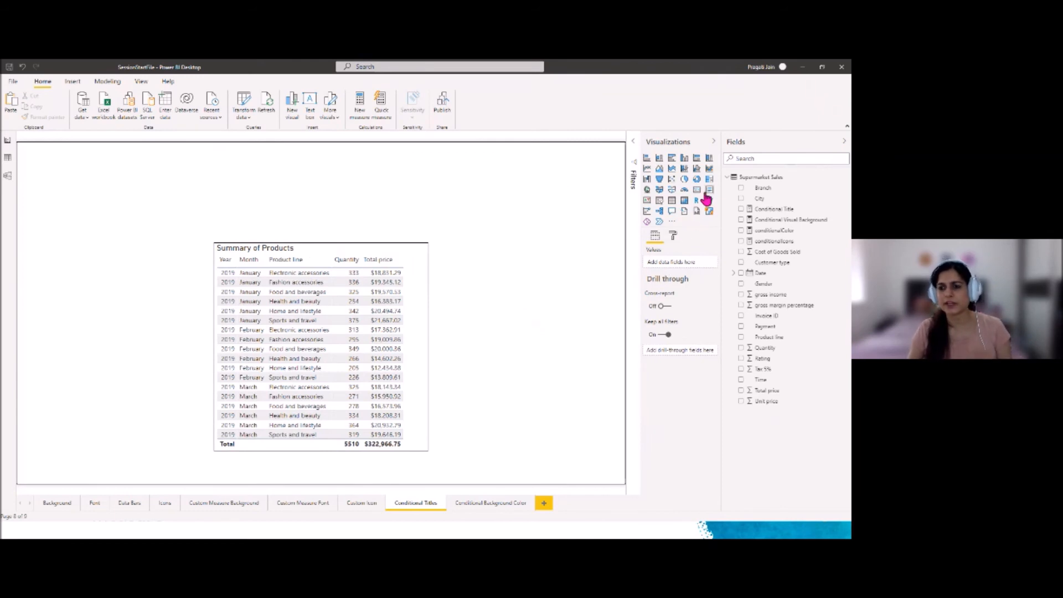
# Step: Insert a slicer beside the table and assign the Product line field to it
pyautogui.click(659, 200)
pyautogui.moveTo(146, 188); pyautogui.dragTo(507, 253)
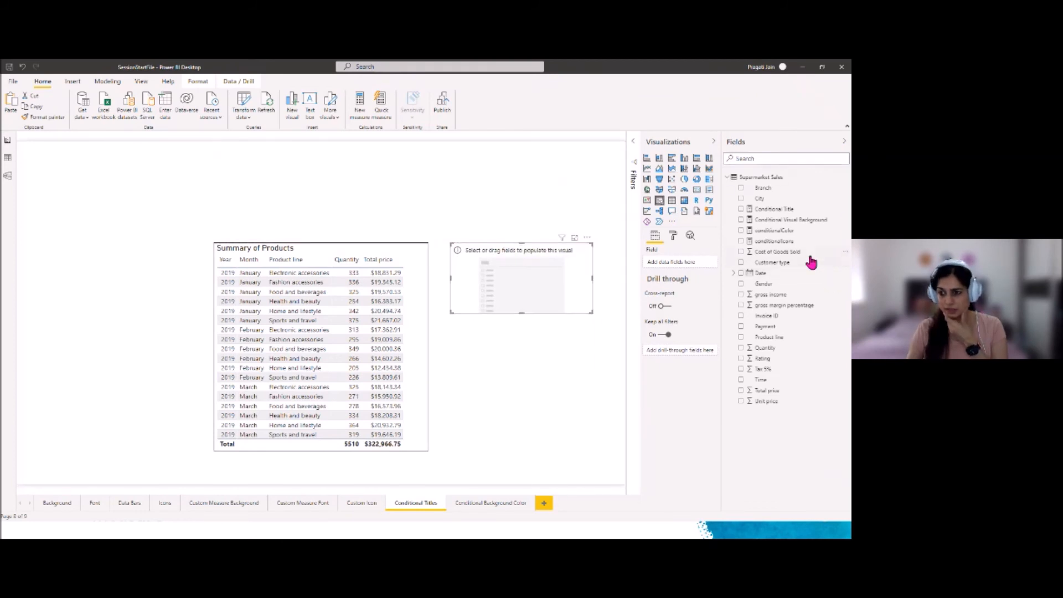
pyautogui.moveTo(772, 337); pyautogui.dragTo(689, 265)
# Step: Make the Product line slicer taller and narrower, and turn on its border
pyautogui.moveTo(520, 312); pyautogui.dragTo(512, 346)
pyautogui.moveTo(592, 294); pyautogui.dragTo(551, 292)
pyautogui.click(673, 236)
pyautogui.click(700, 382)
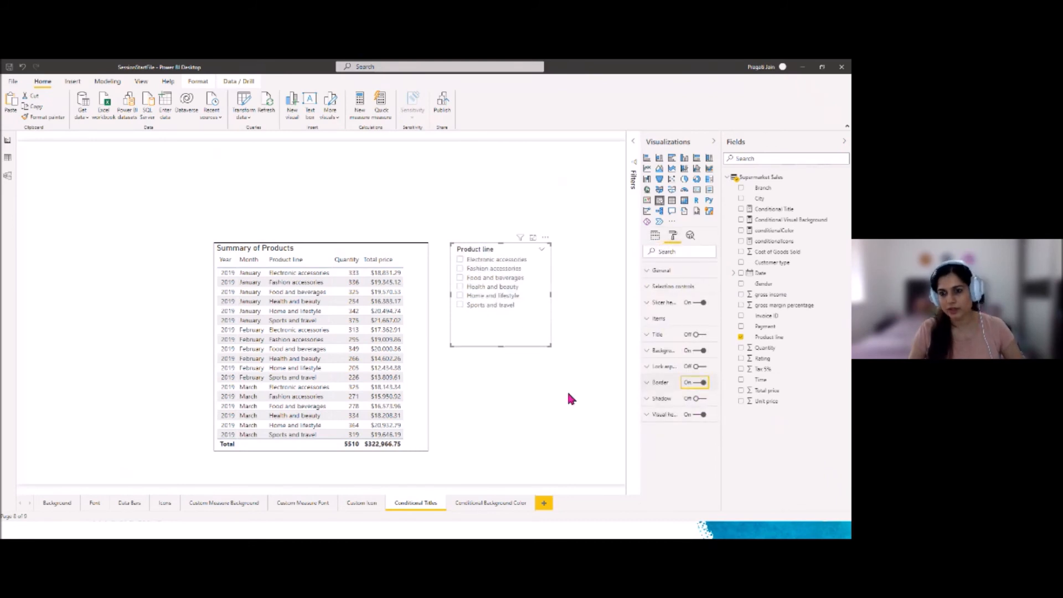
pyautogui.click(570, 399)
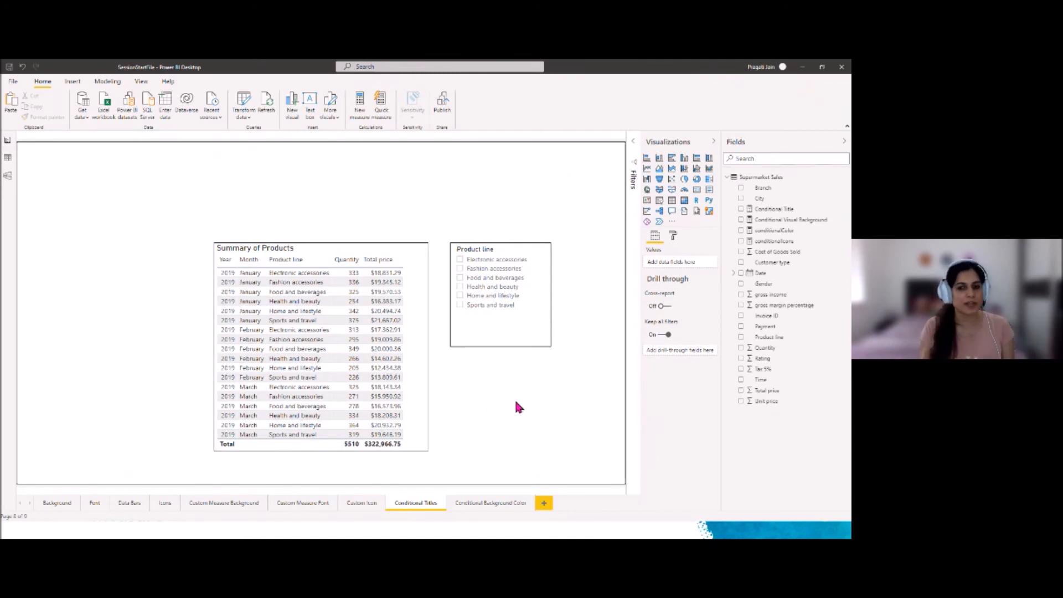
# Step: Filter the table to Fashion accessories with the slicer, compare its title with the filtered and unfiltered data, and clear the selection
pyautogui.click(461, 269)
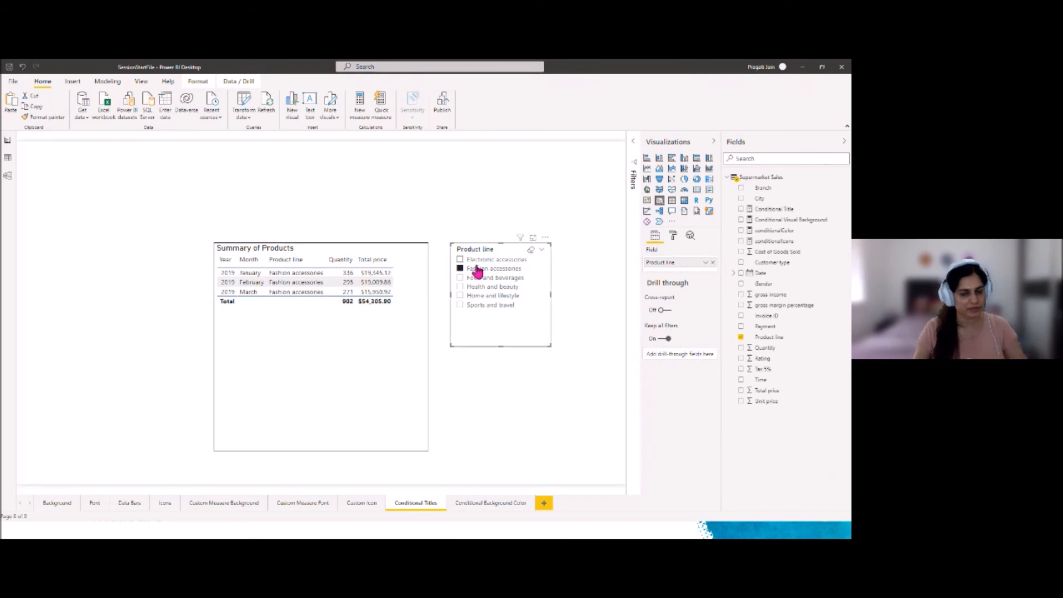
pyautogui.click(460, 269)
pyautogui.click(508, 403)
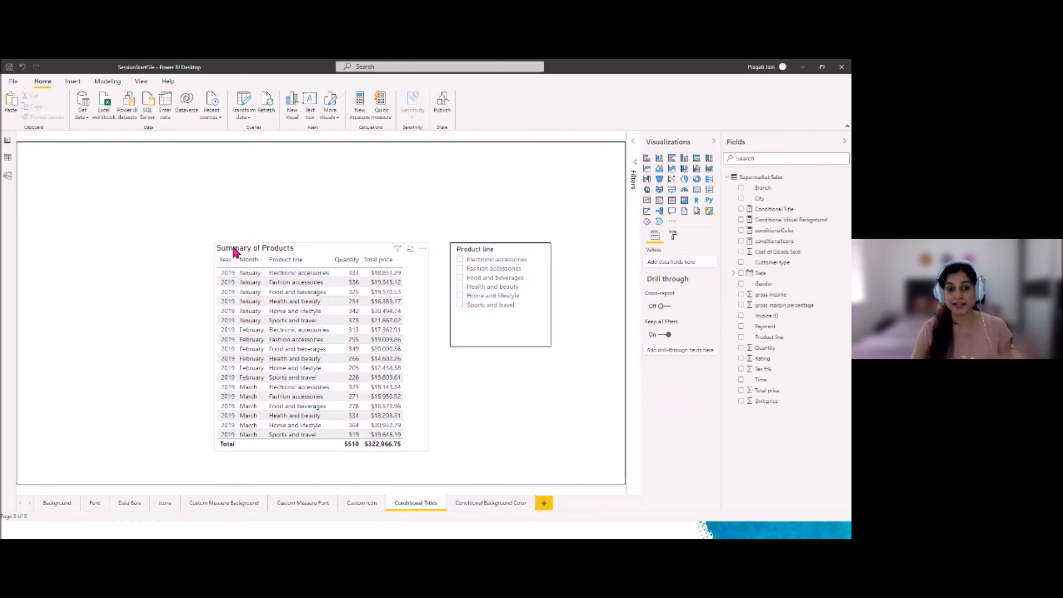
pyautogui.click(288, 259)
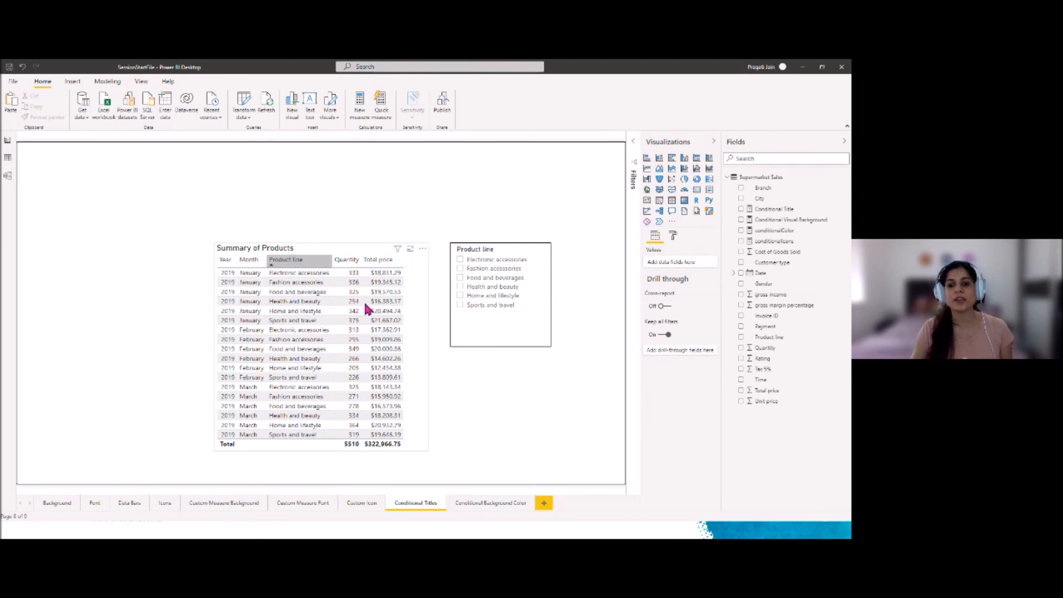
pyautogui.click(460, 269)
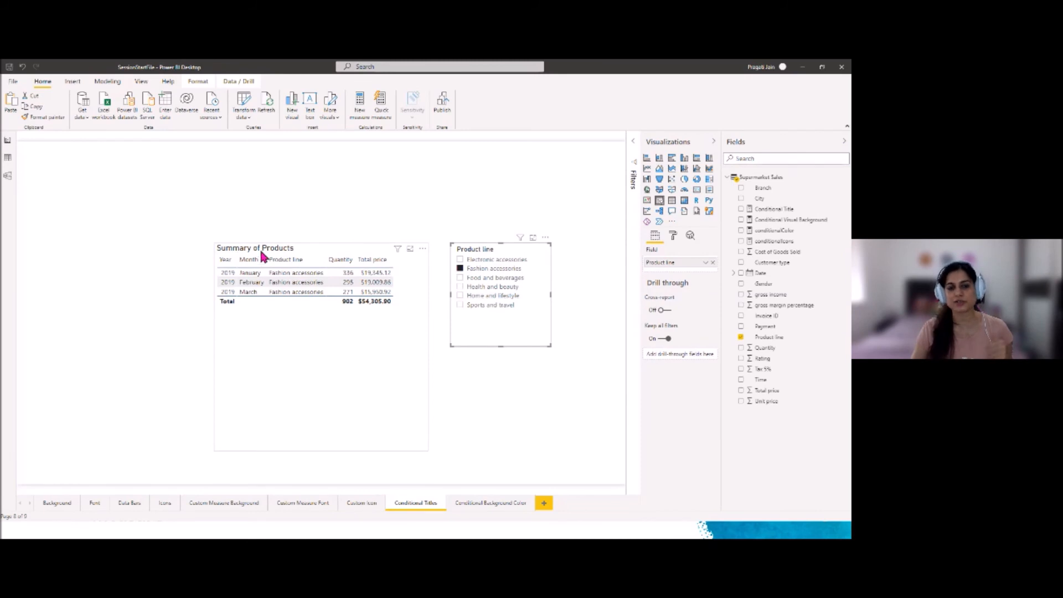
pyautogui.click(459, 270)
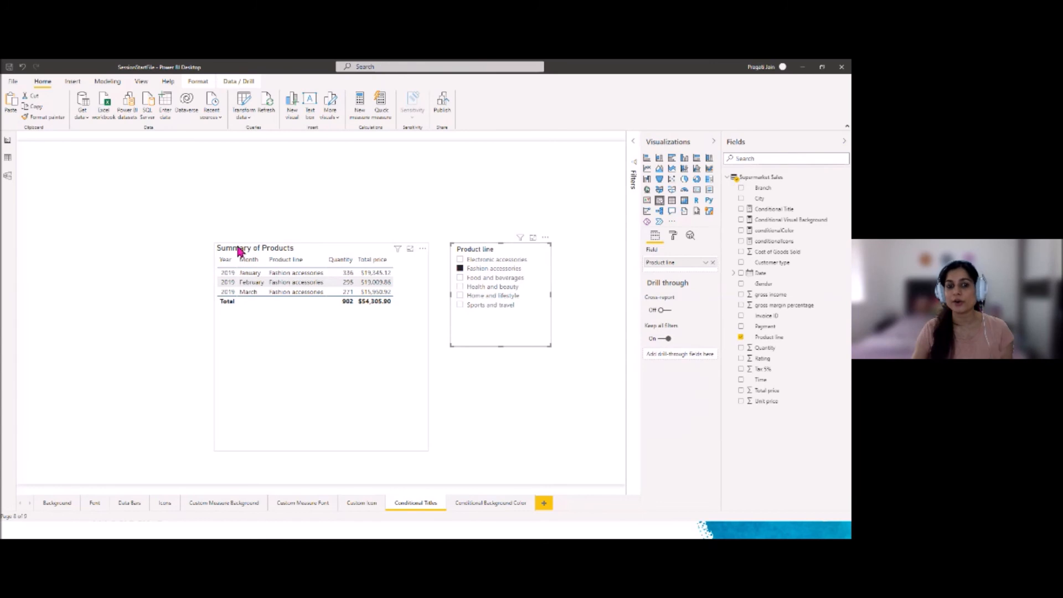
pyautogui.click(459, 269)
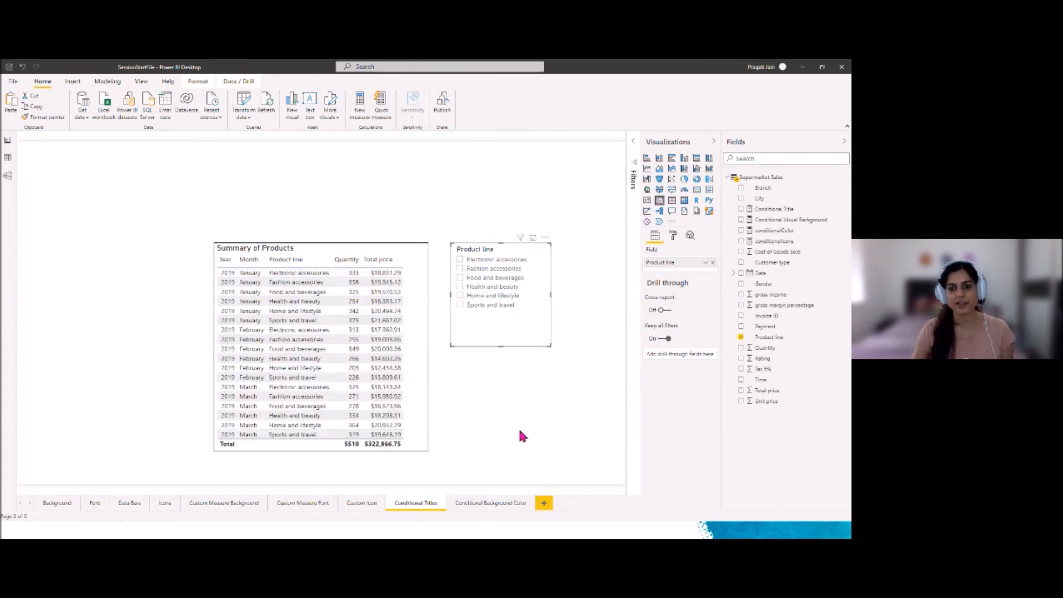
pyautogui.click(520, 416)
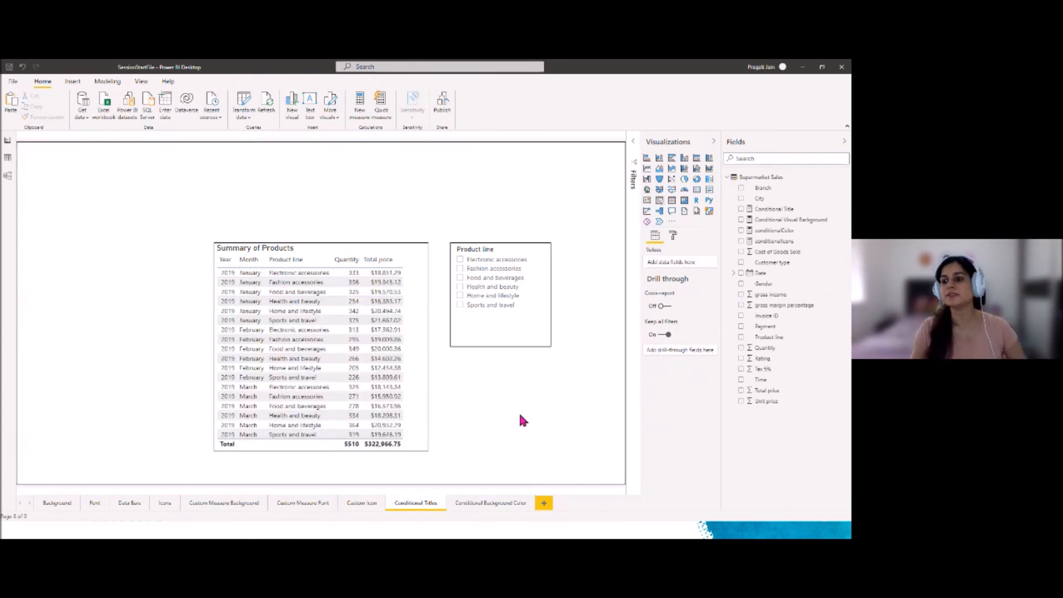
# Step: Review the formula of the Conditional Title measure
pyautogui.click(787, 213)
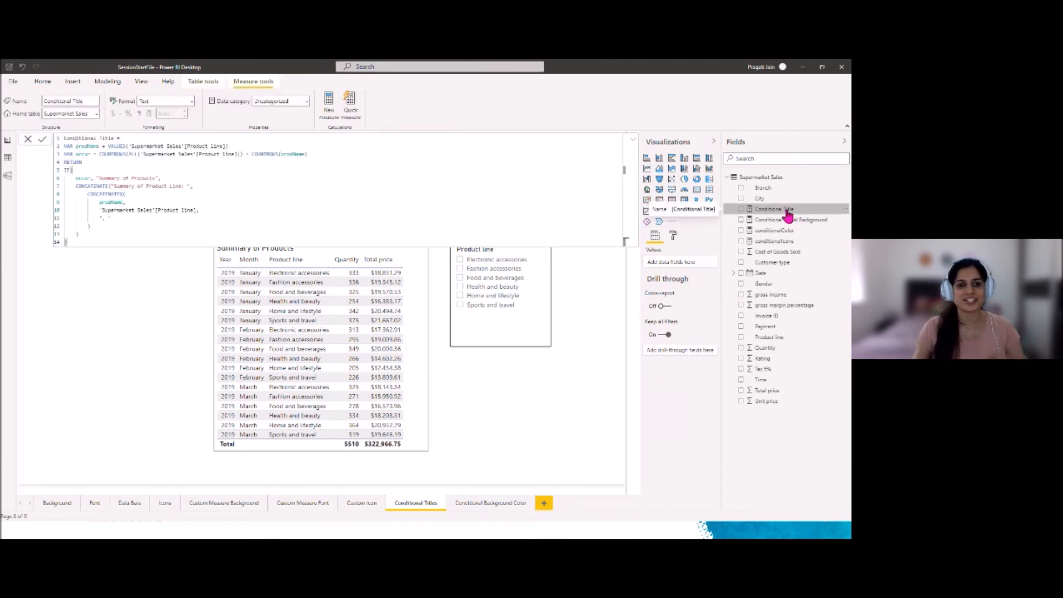
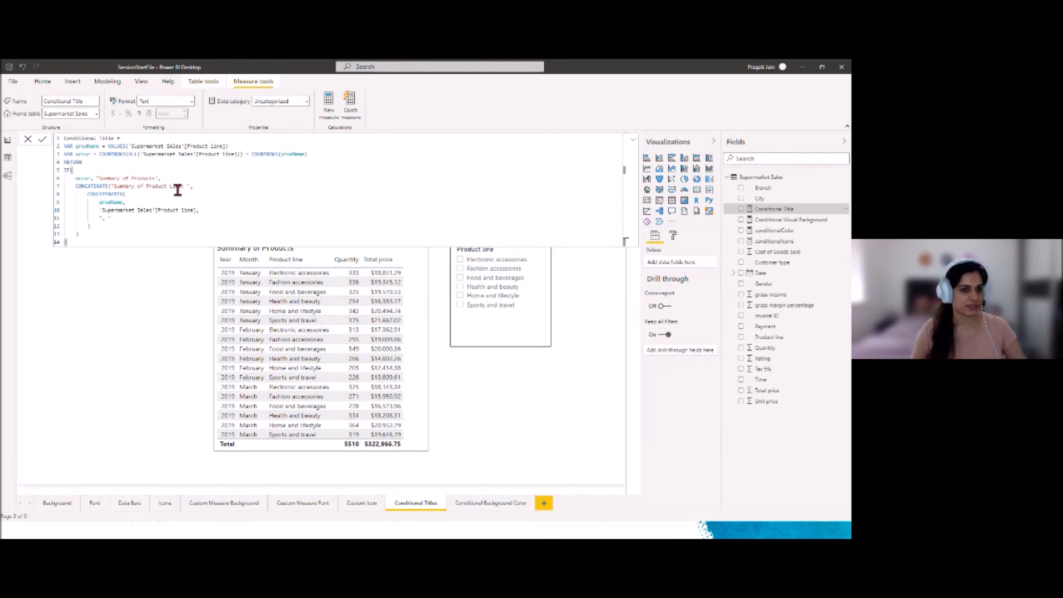
pyautogui.click(159, 315)
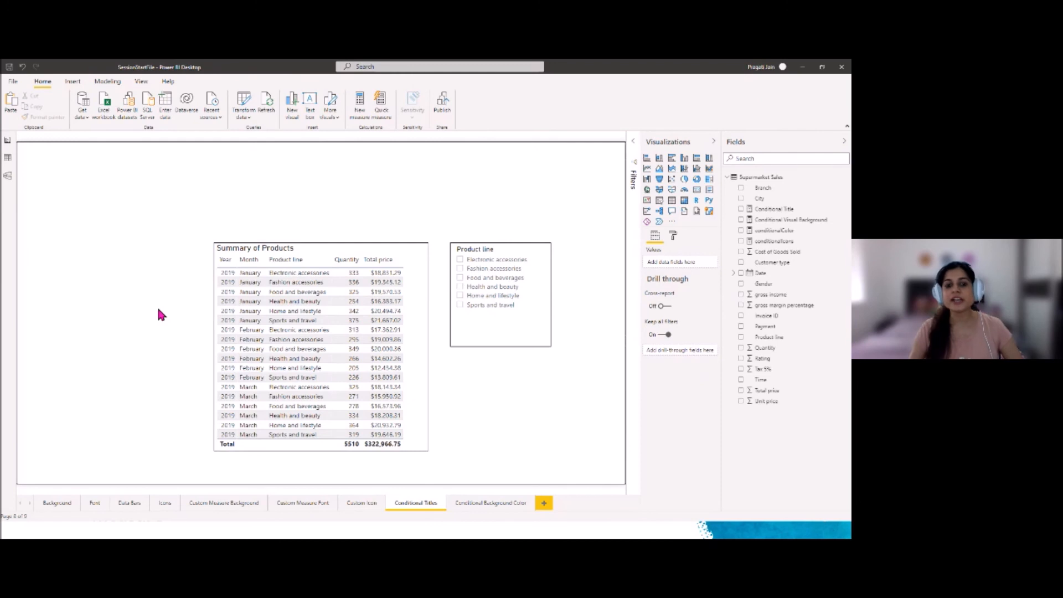
# Step: Drive the table's title text by field value from the Conditional Title measure
pyautogui.click(326, 252)
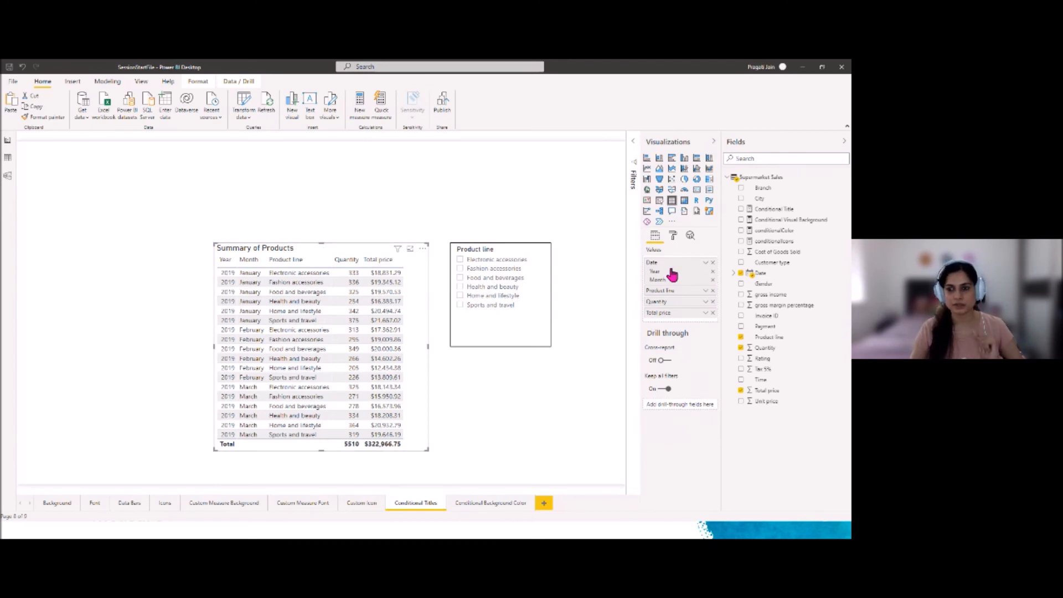
pyautogui.click(672, 237)
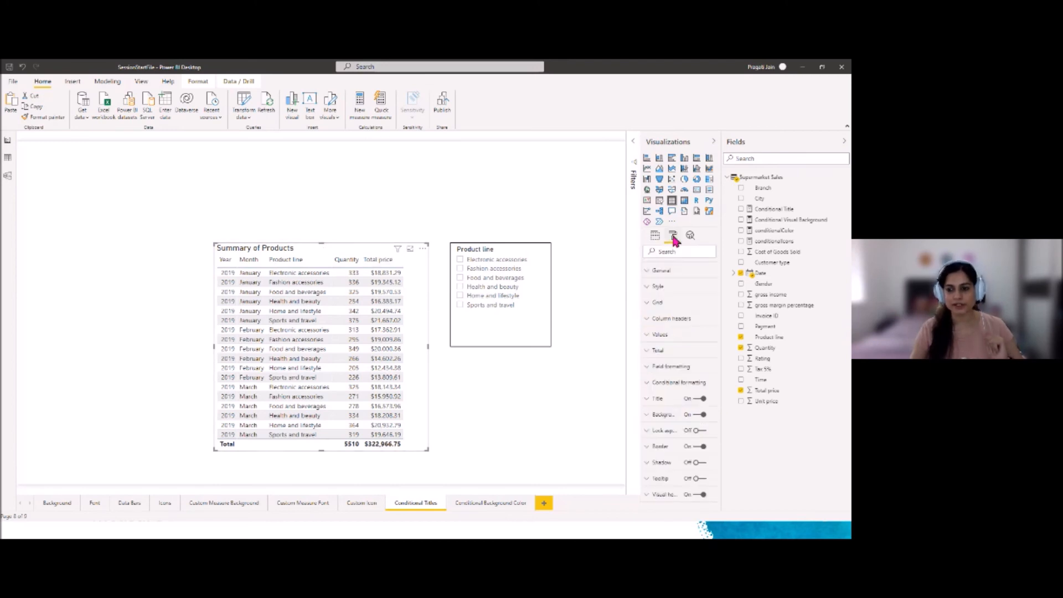
pyautogui.click(653, 399)
pyautogui.scroll(-3, 681, 451)
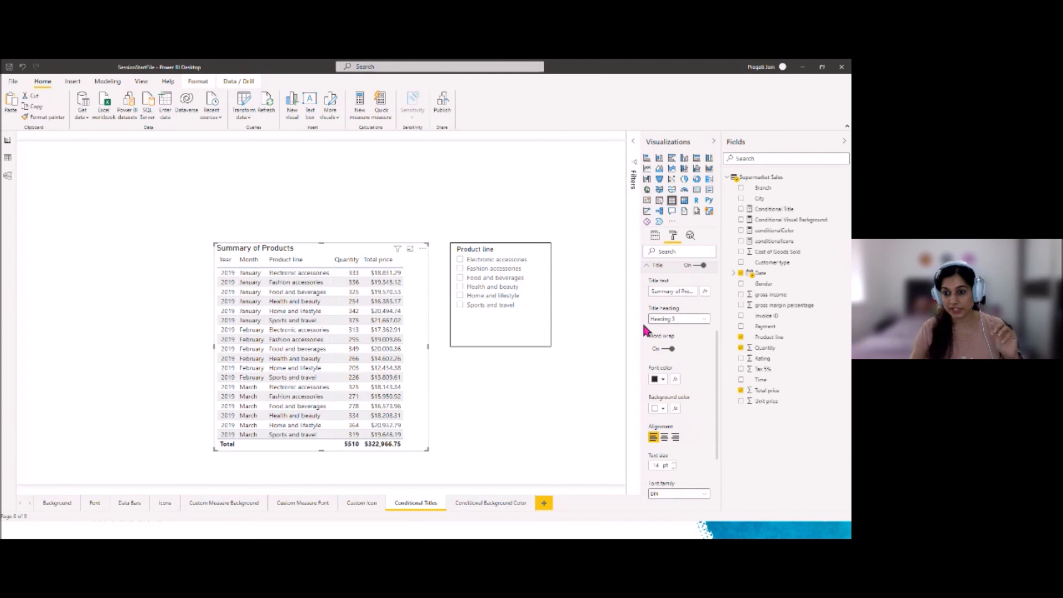
pyautogui.moveTo(637, 331); pyautogui.dragTo(595, 324)
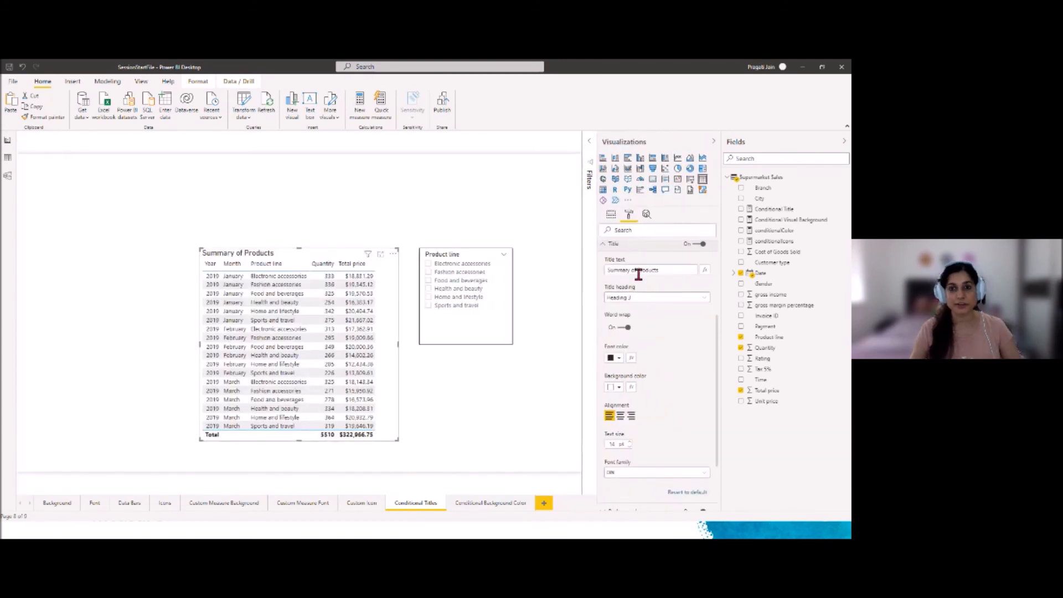
pyautogui.click(667, 271)
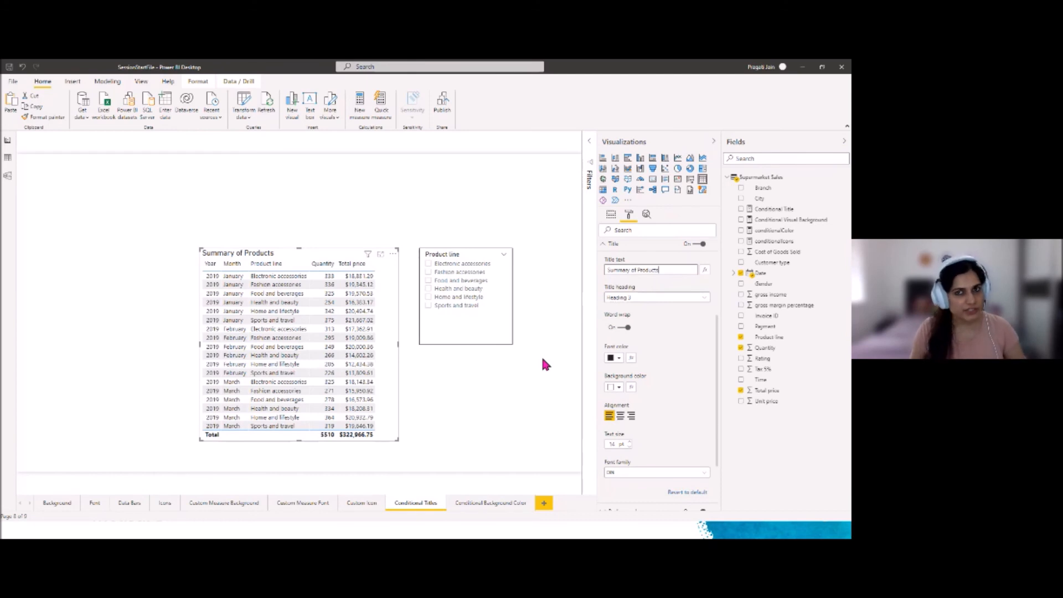
pyautogui.click(705, 272)
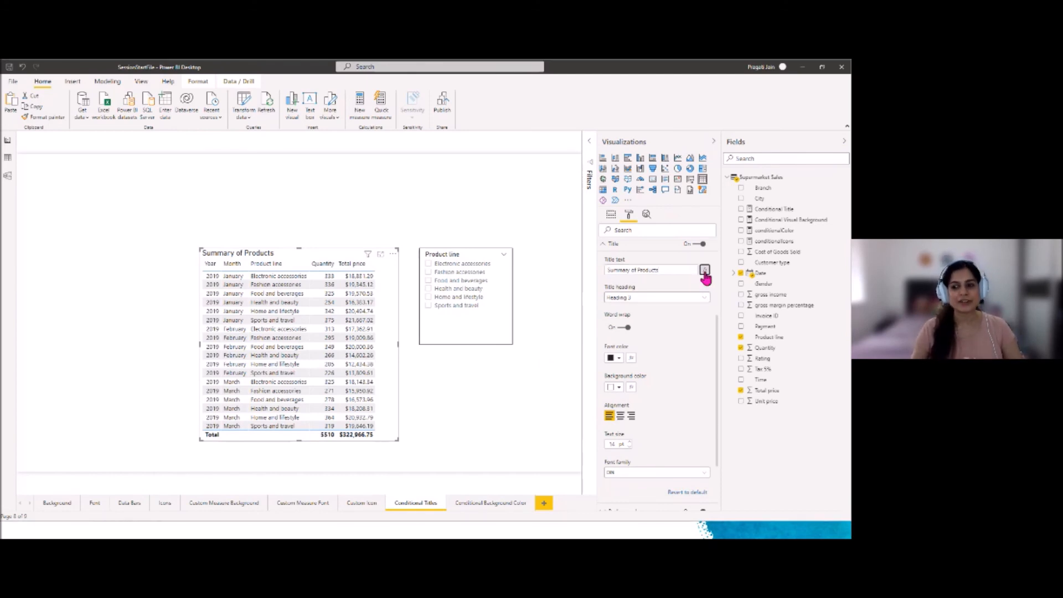
pyautogui.moveTo(380, 154); pyautogui.dragTo(446, 155)
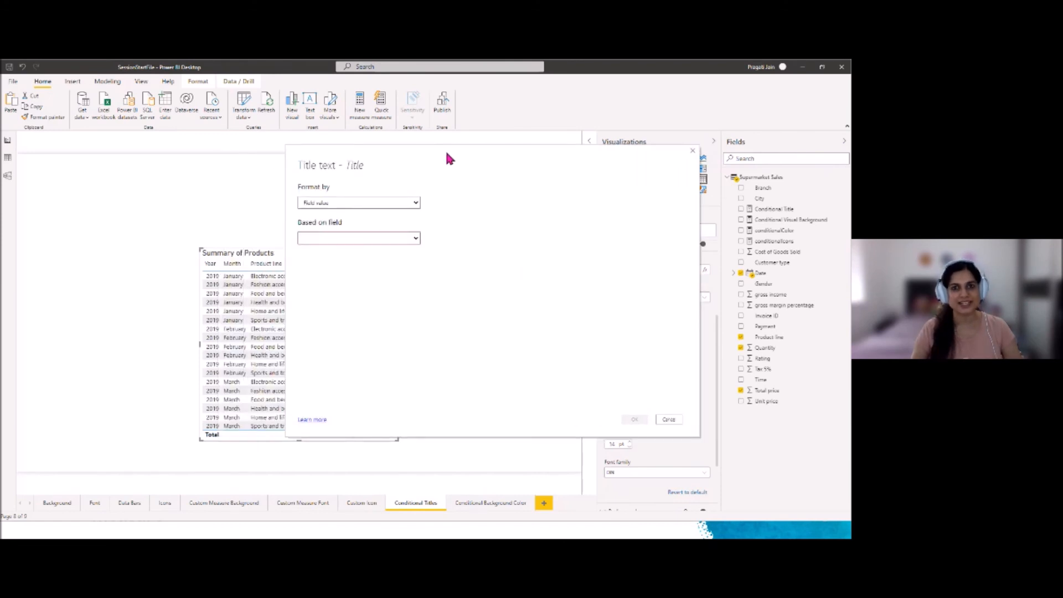
pyautogui.click(416, 238)
pyautogui.click(346, 302)
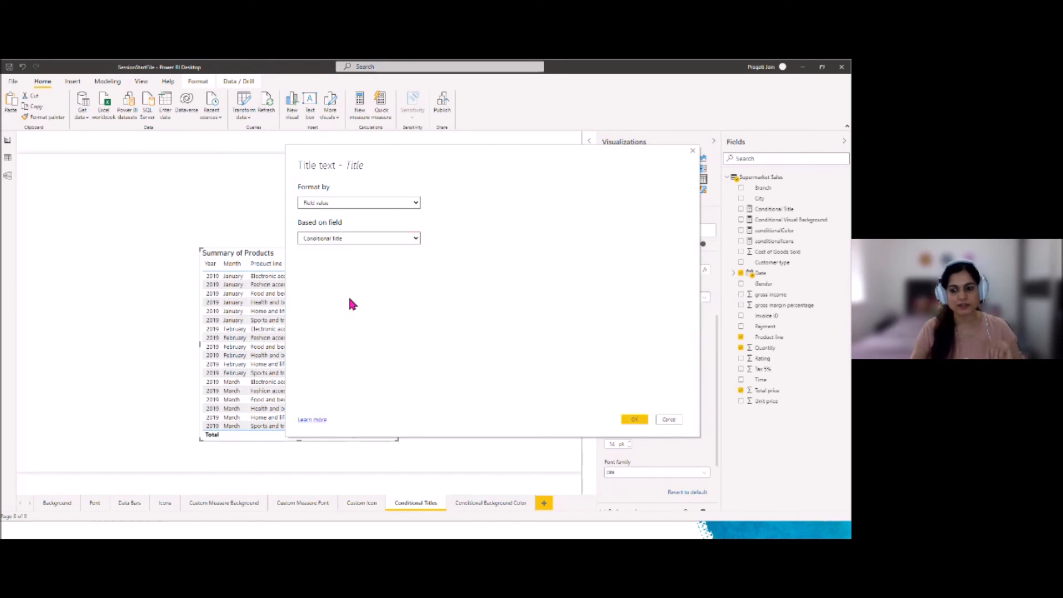
pyautogui.click(645, 419)
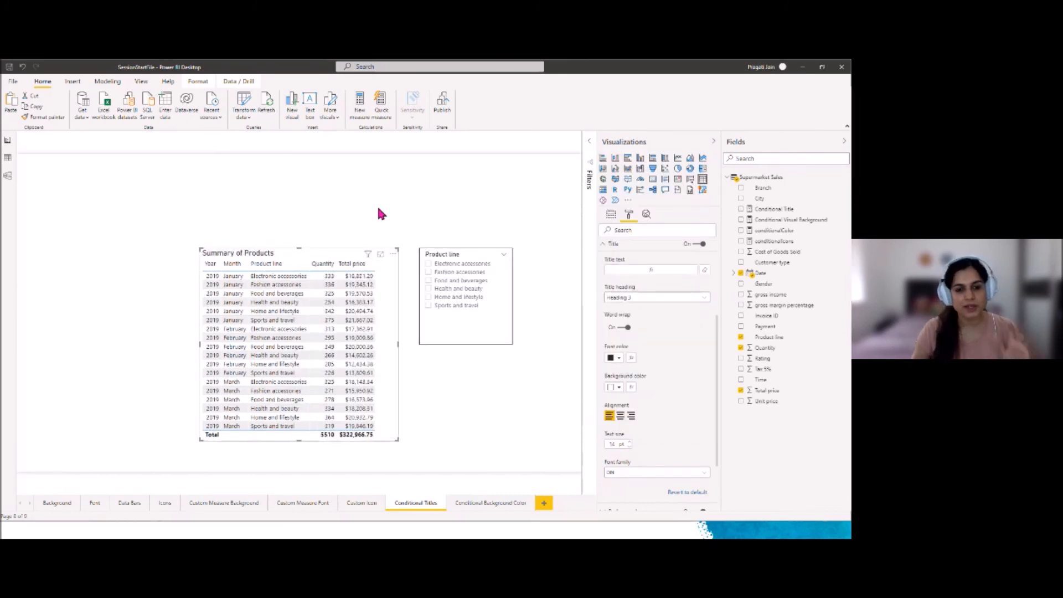
pyautogui.click(327, 214)
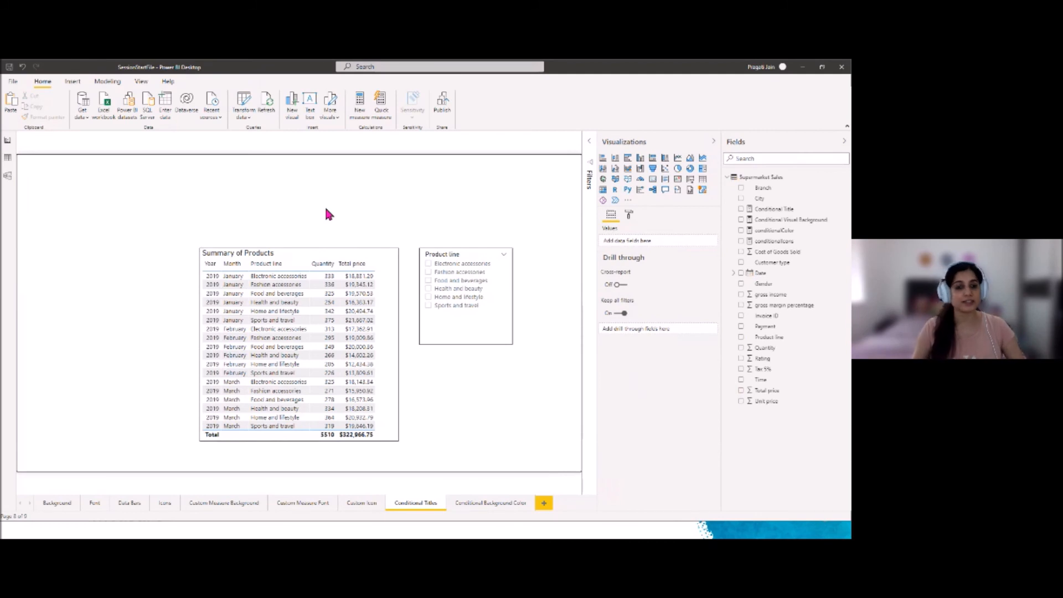
# Step: Widen the summary table by extending its left edge toward the page's left side
pyautogui.click(231, 337)
pyautogui.moveTo(199, 344); pyautogui.dragTo(138, 340)
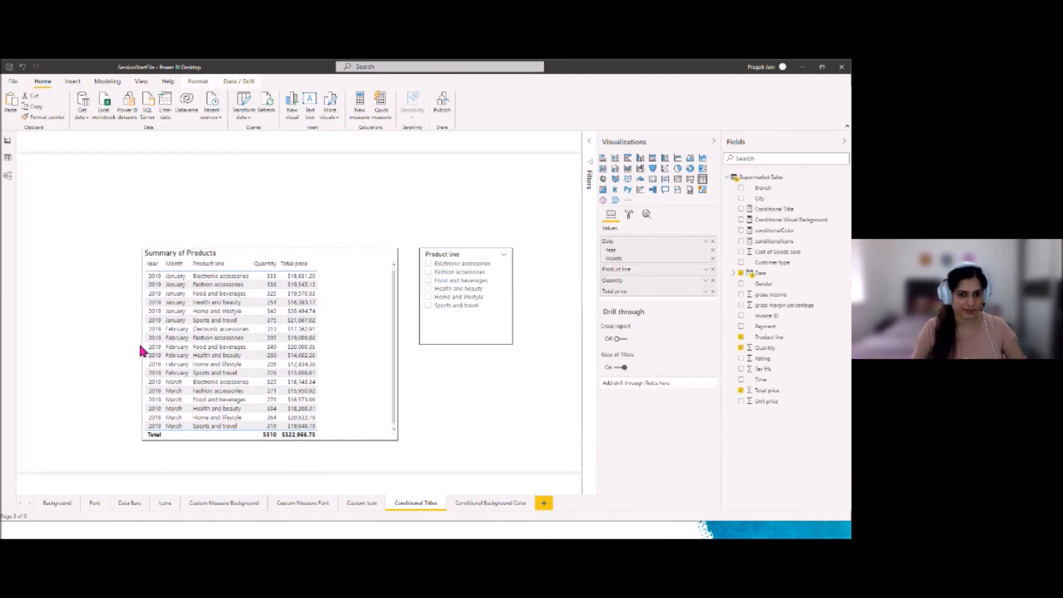
pyautogui.click(341, 206)
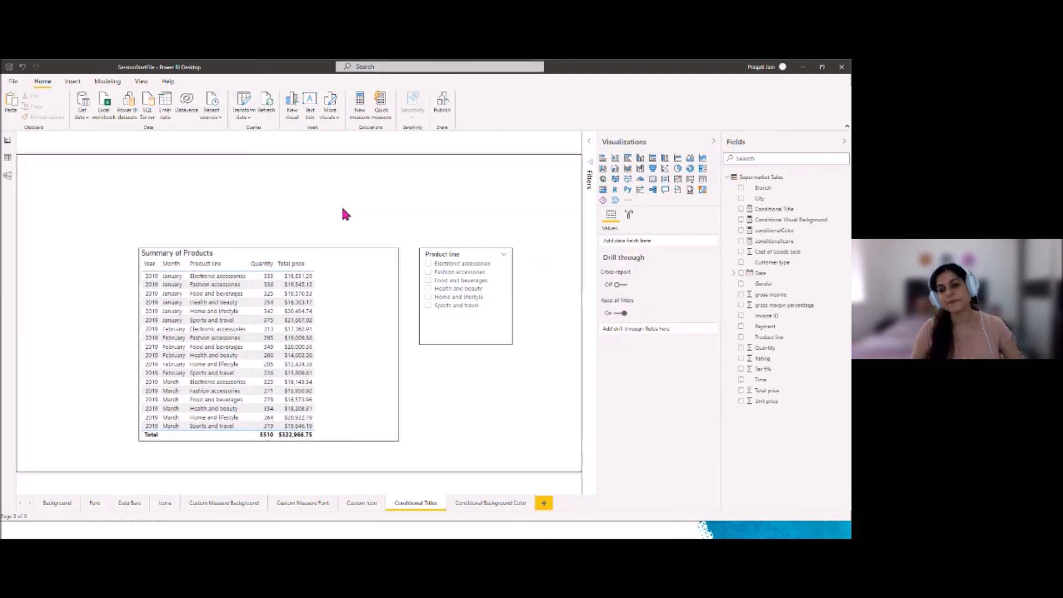
# Step: Test the table's title by adding Fashion accessories, Health and beauty, Home and lifestyle, and Sports and travel in the slicer, and clear the selection
pyautogui.click(427, 272)
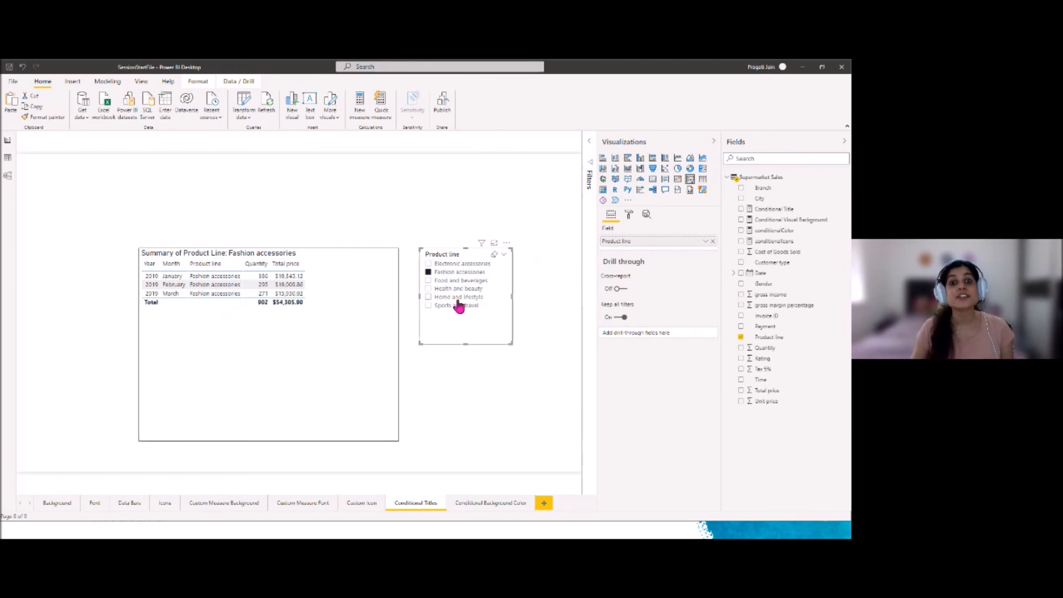
pyautogui.click(428, 289)
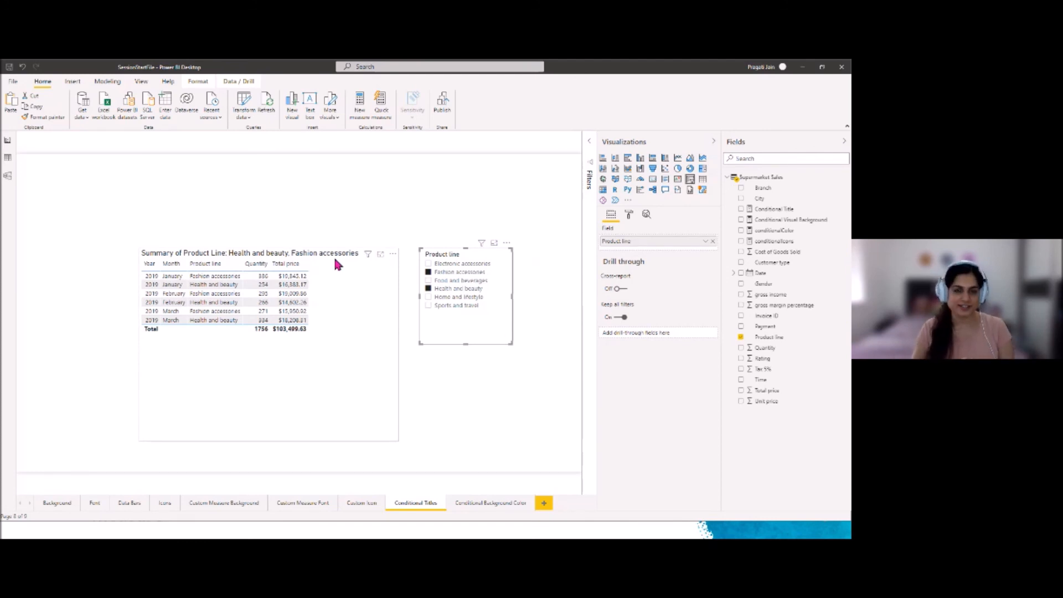
pyautogui.keyDown('ctrl'); pyautogui.click(427, 298); pyautogui.keyUp('ctrl')
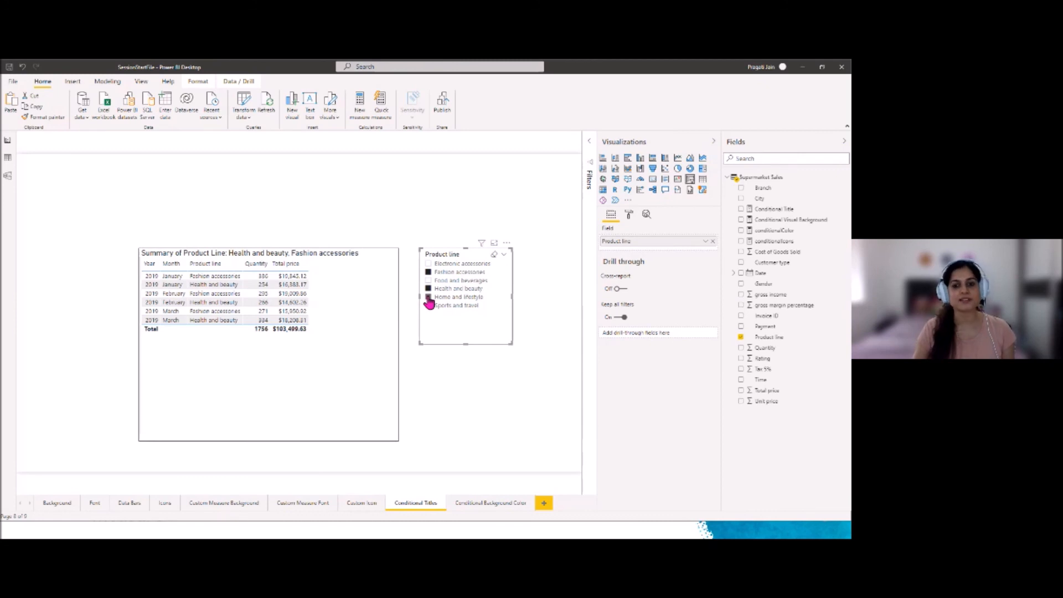
pyautogui.keyDown('ctrl'); pyautogui.click(428, 306); pyautogui.keyUp('ctrl')
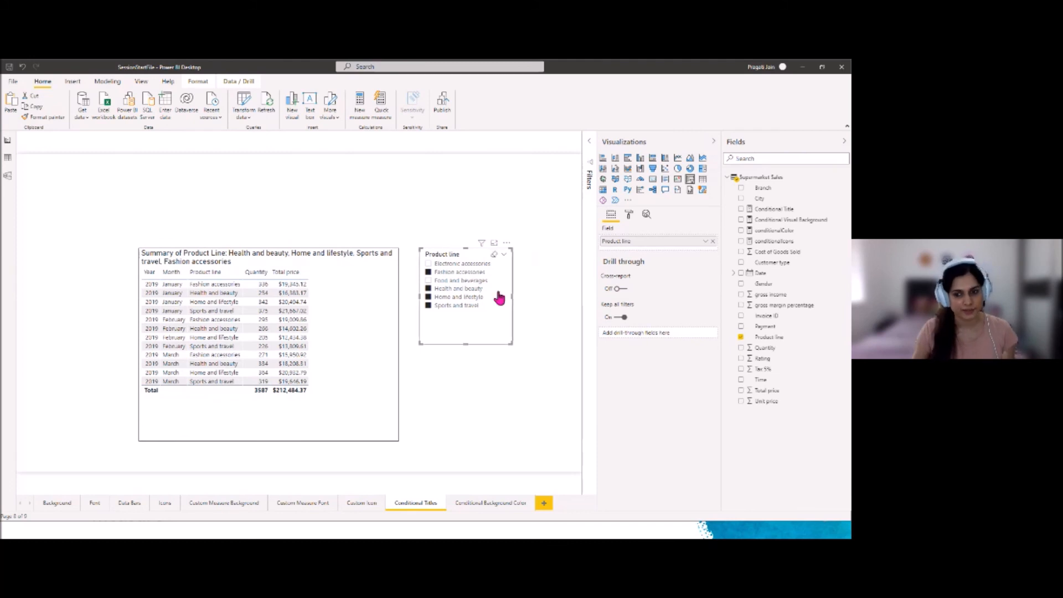
pyautogui.click(496, 254)
pyautogui.click(486, 407)
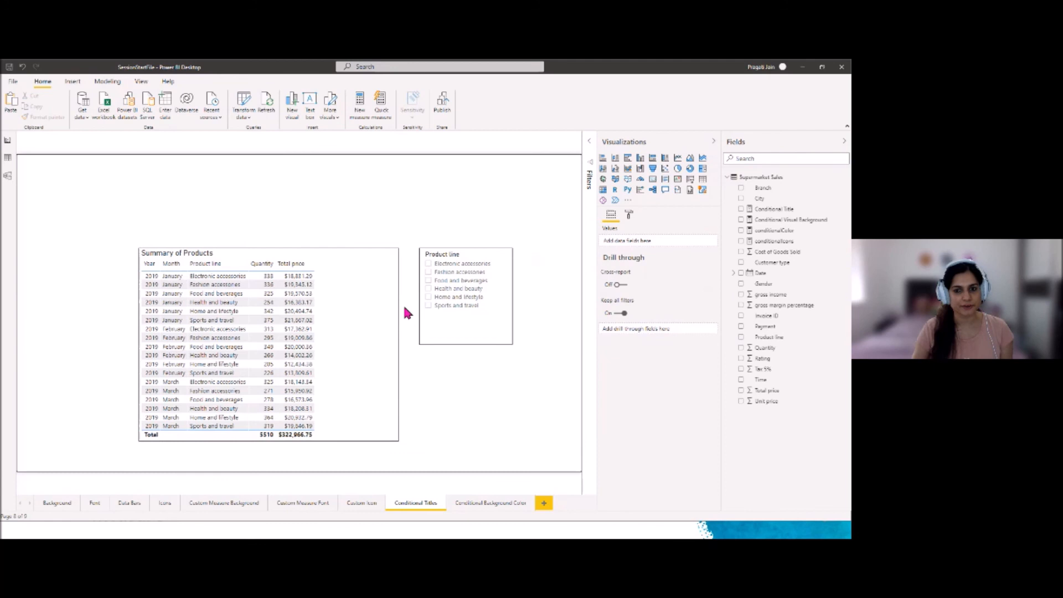
# Step: Filter the table to Food and beverages only, compare its title with the data, and clear that slicer selection
pyautogui.click(429, 280)
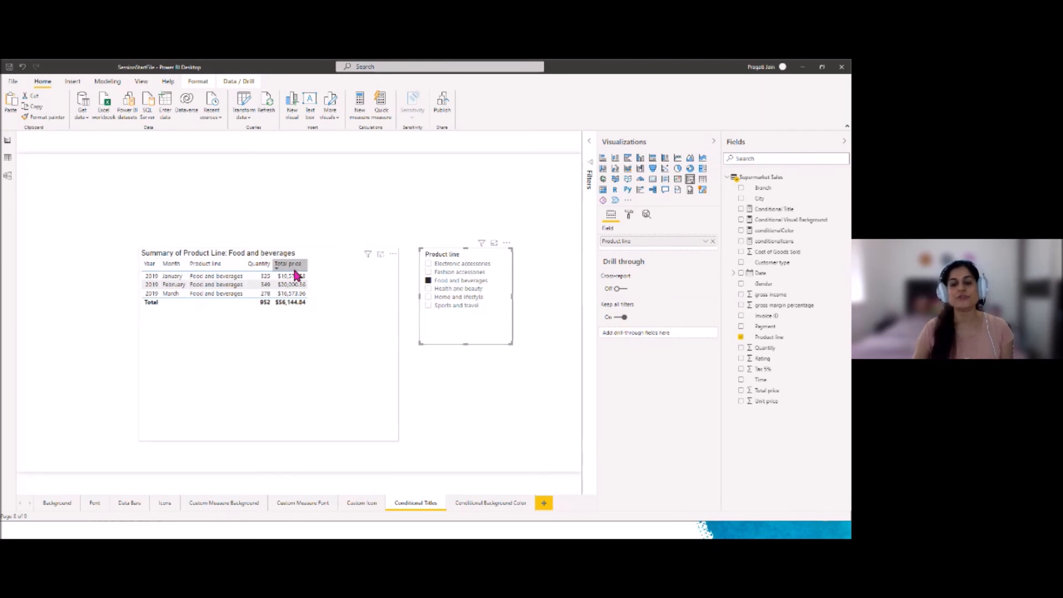
pyautogui.click(438, 361)
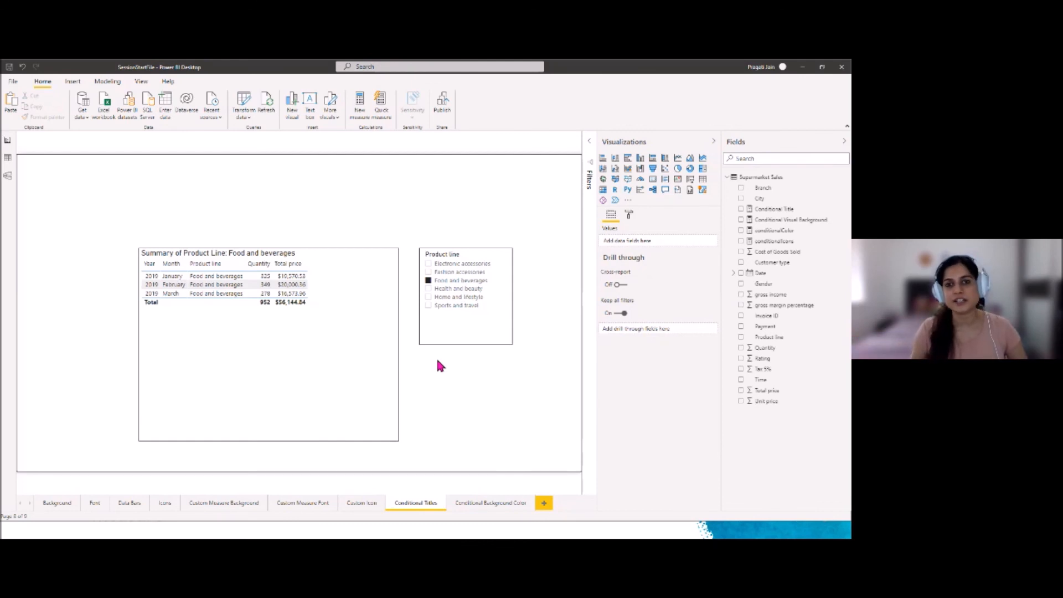
pyautogui.click(427, 280)
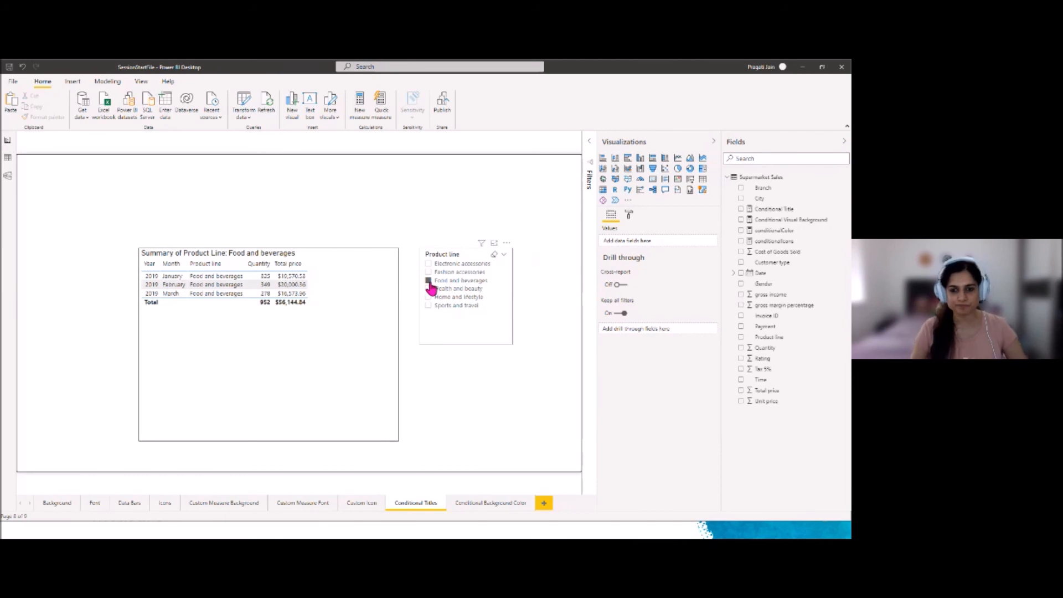
pyautogui.click(469, 420)
# Step: Insert a clustered column chart on the Conditional Background Color page, move it toward the middle and enlarge it
pyautogui.click(477, 503)
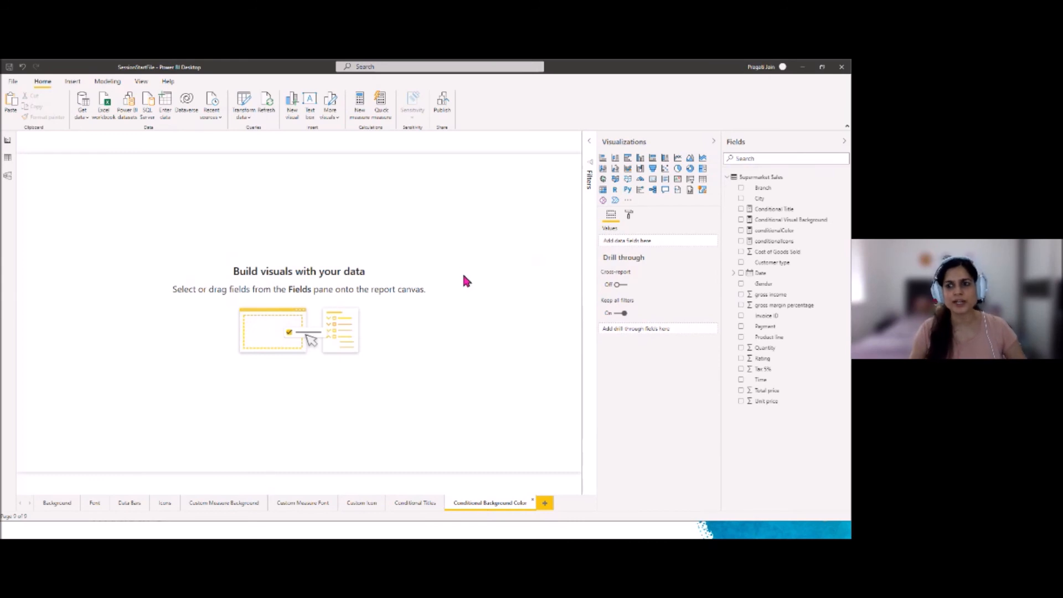
pyautogui.click(640, 159)
pyautogui.moveTo(134, 229); pyautogui.dragTo(312, 275)
pyautogui.moveTo(328, 329); pyautogui.dragTo(443, 394)
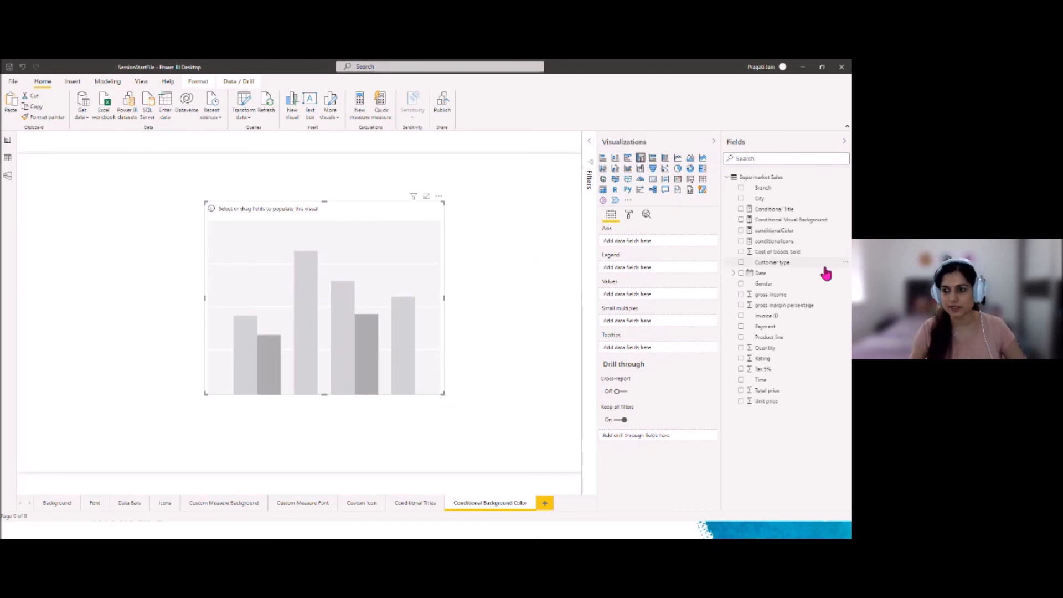
# Step: Plot Total price against Date in the chart, keeping only Year and Month in the hierarchy and expanding it to month level
pyautogui.moveTo(762, 274); pyautogui.dragTo(645, 242)
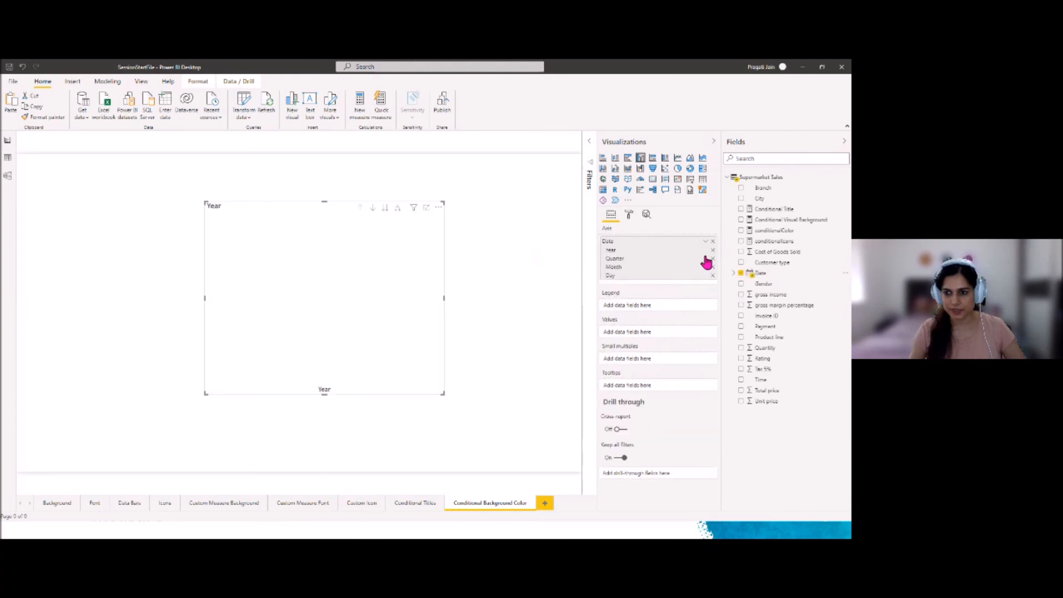
pyautogui.click(713, 258)
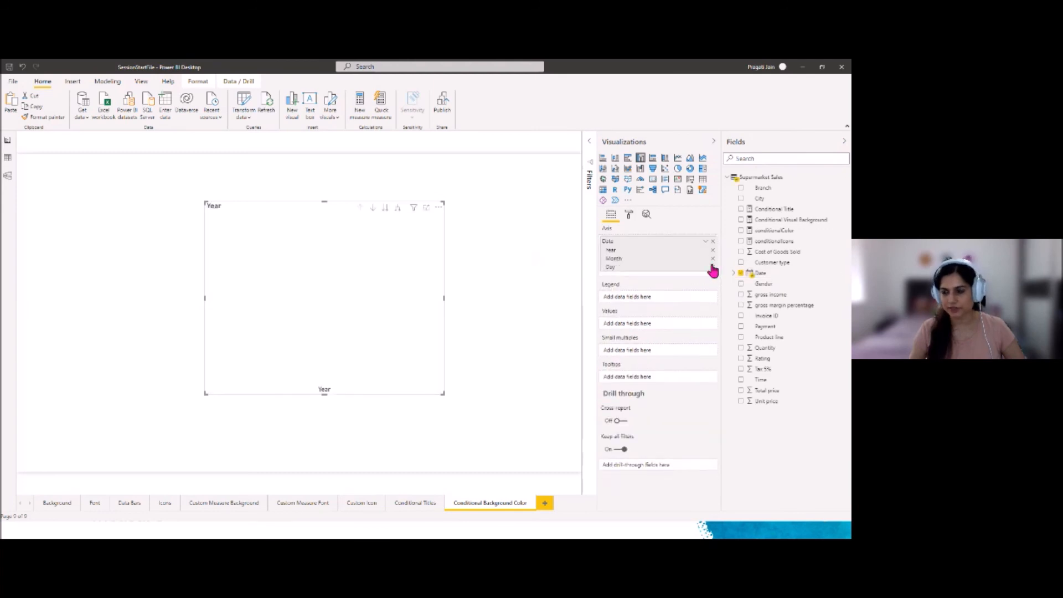
pyautogui.click(712, 267)
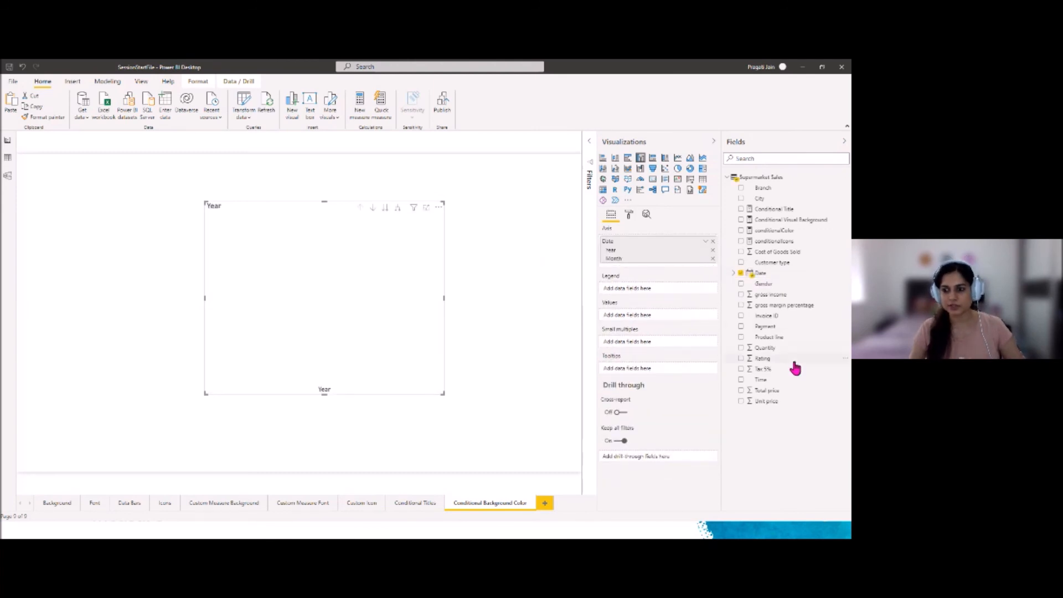
pyautogui.moveTo(780, 390); pyautogui.dragTo(655, 318)
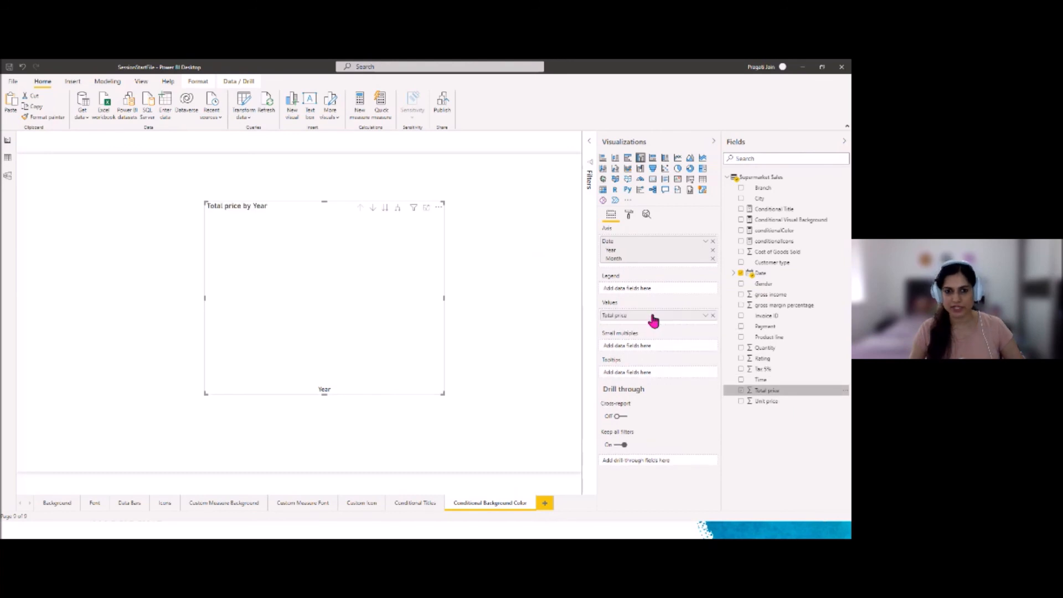
pyautogui.click(397, 208)
# Step: Split the chart's columns by Product line as legend, and widen the chart on both sides and lower it slightly
pyautogui.moveTo(443, 299); pyautogui.dragTo(571, 301)
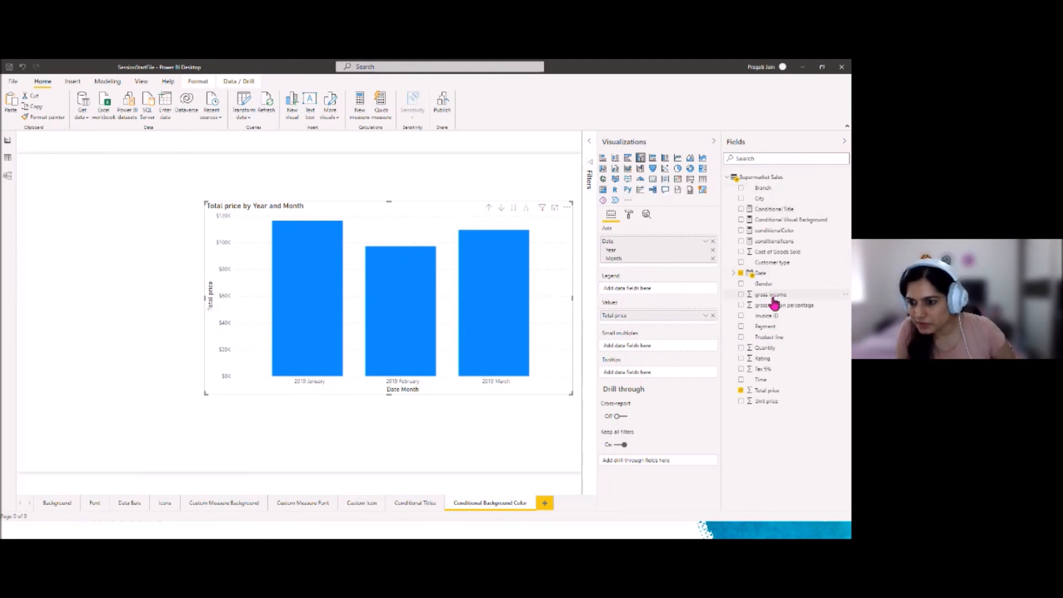
pyautogui.moveTo(770, 339); pyautogui.dragTo(654, 288)
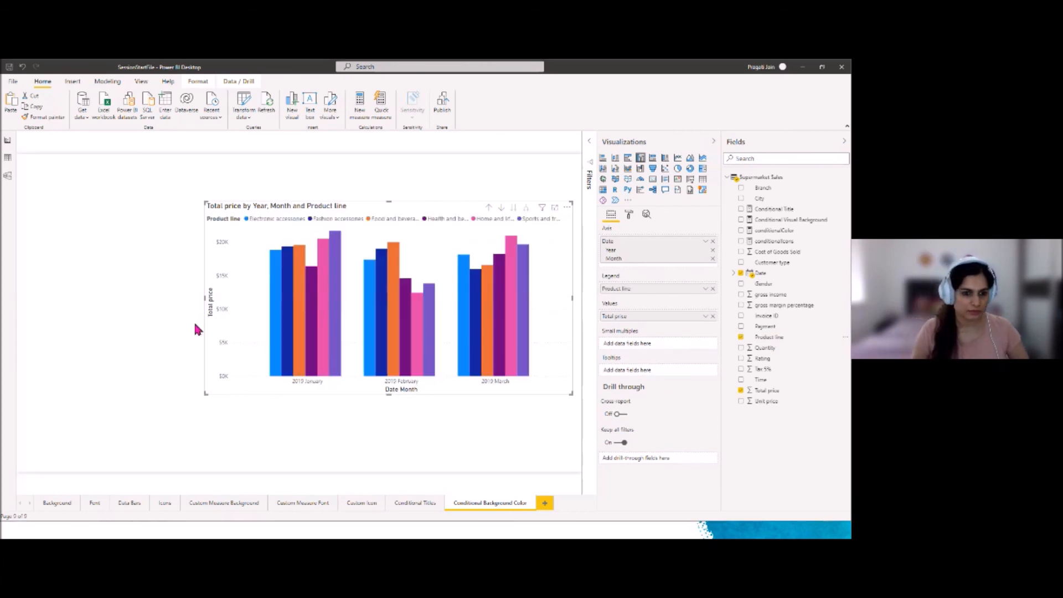
pyautogui.moveTo(205, 299); pyautogui.dragTo(138, 299)
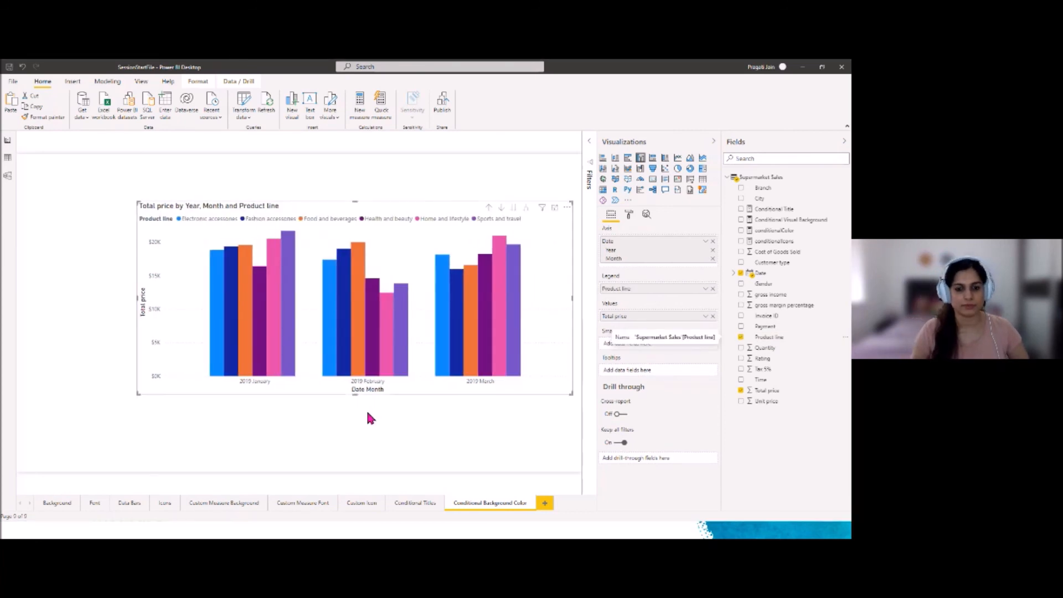
pyautogui.moveTo(321, 390); pyautogui.dragTo(322, 404)
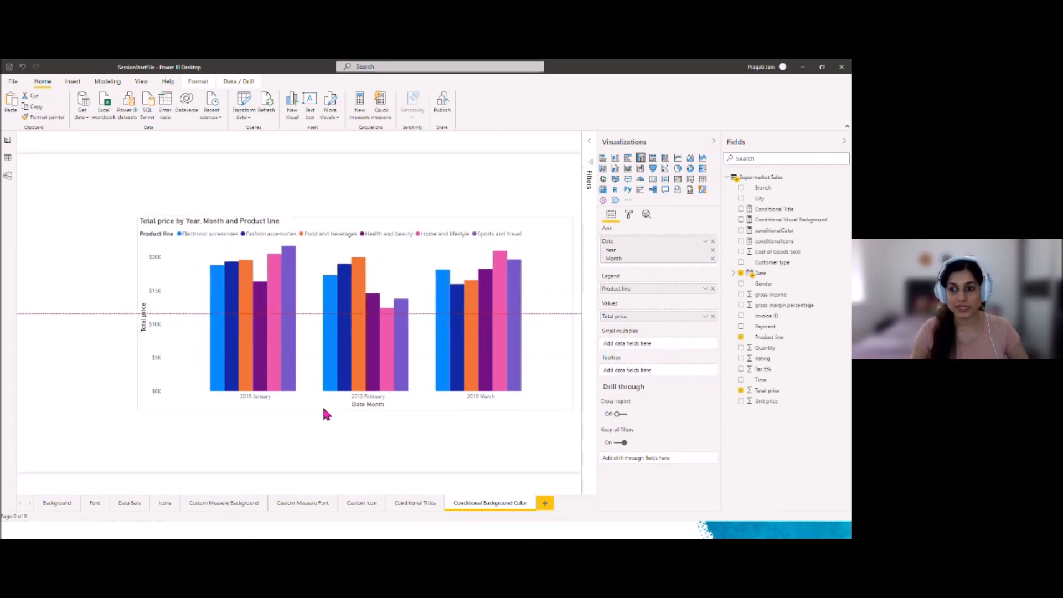
# Step: Turn on the column chart's border
pyautogui.click(629, 214)
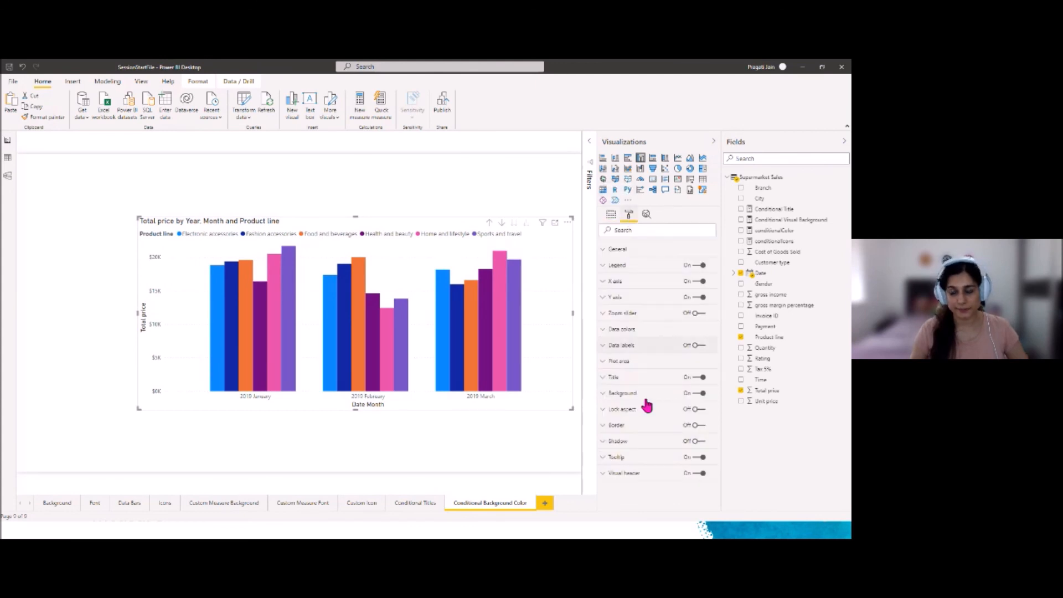
pyautogui.click(699, 425)
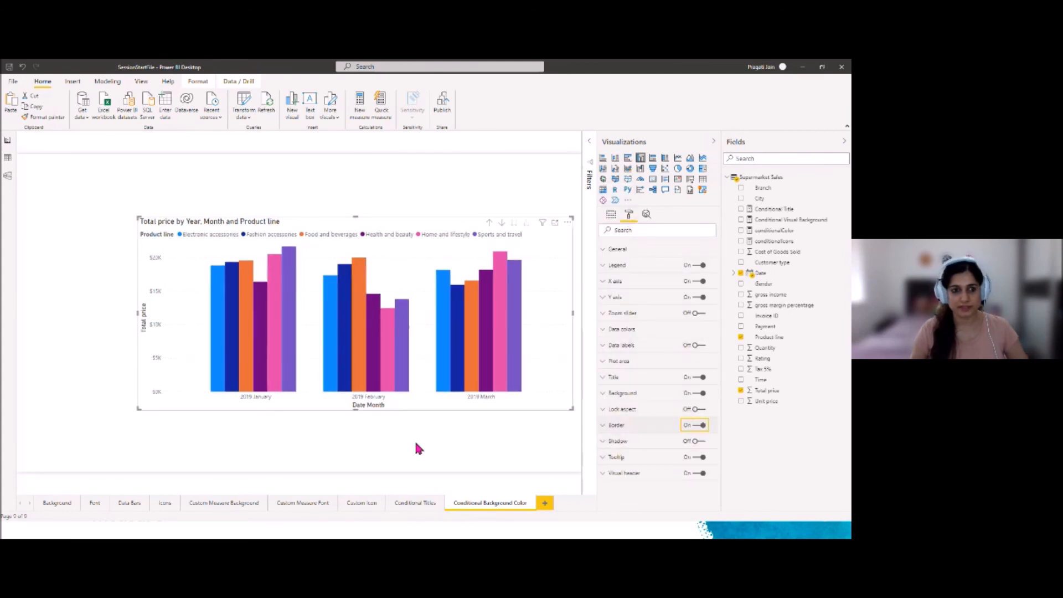
pyautogui.click(416, 446)
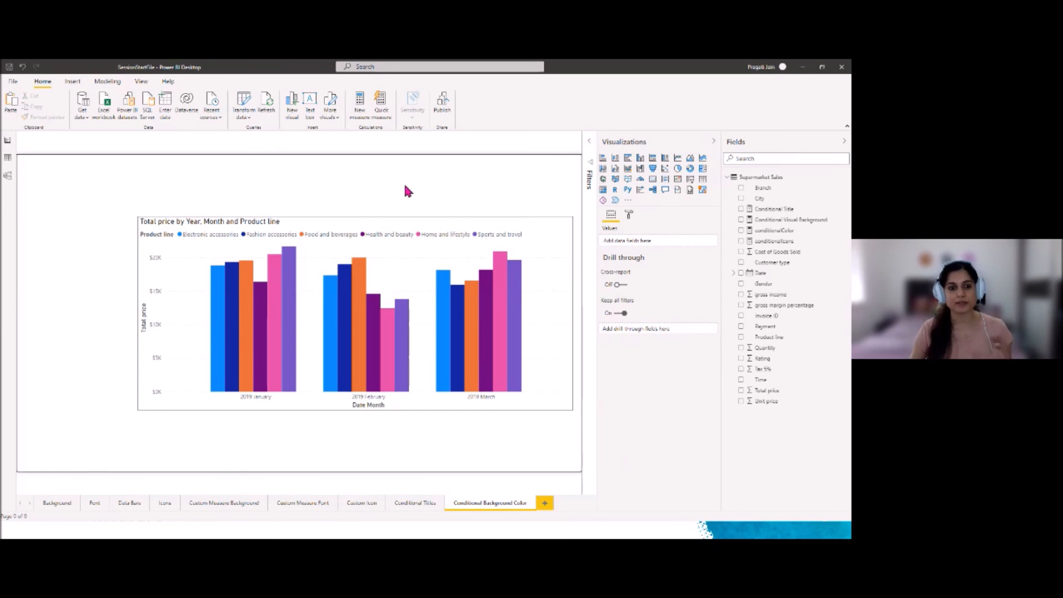
# Step: Insert a slicer beside the column chart, lined up with the chart's upper edge, and narrow it to clear the chart
pyautogui.click(690, 183)
pyautogui.moveTo(103, 200); pyautogui.dragTo(51, 215)
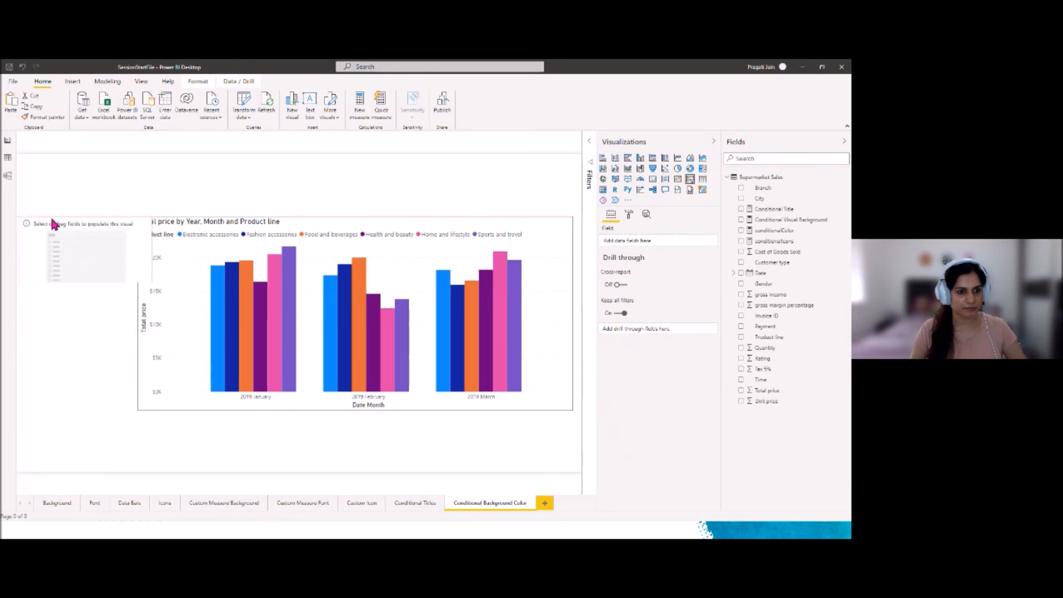
pyautogui.click(157, 256)
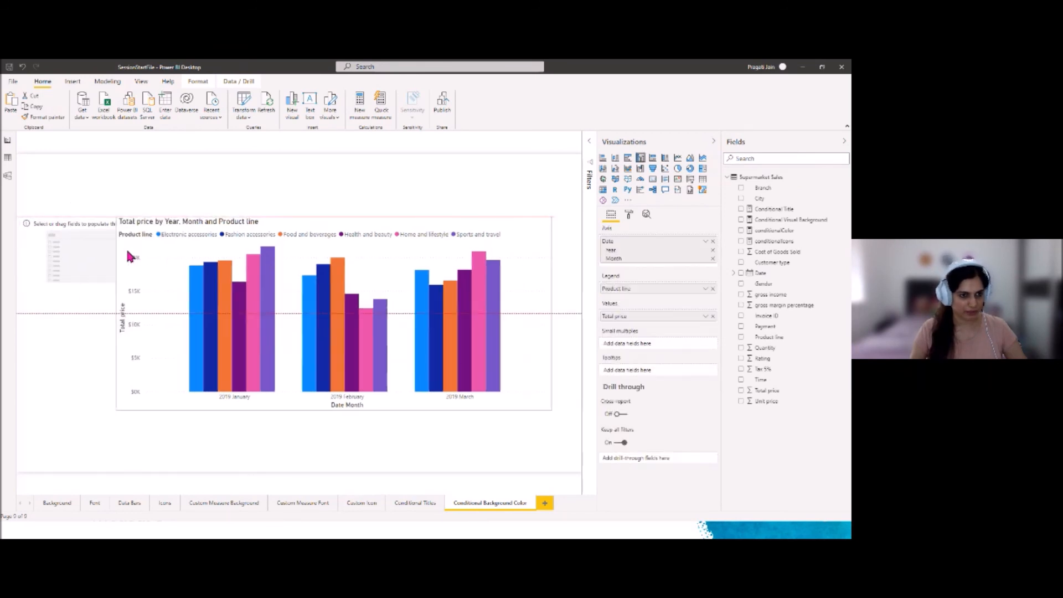
pyautogui.click(88, 235)
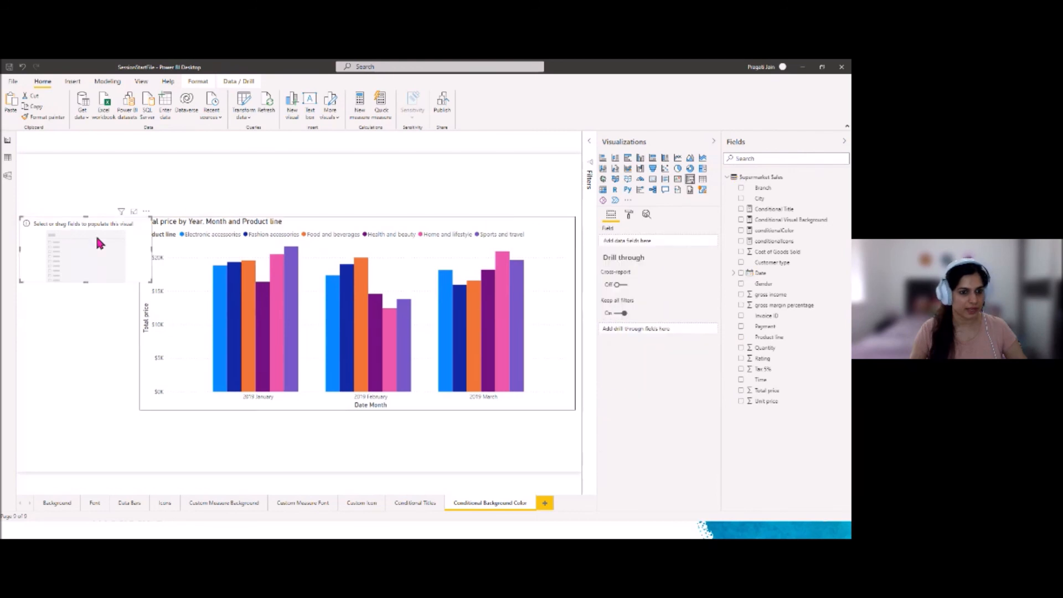
pyautogui.moveTo(152, 251); pyautogui.dragTo(131, 252)
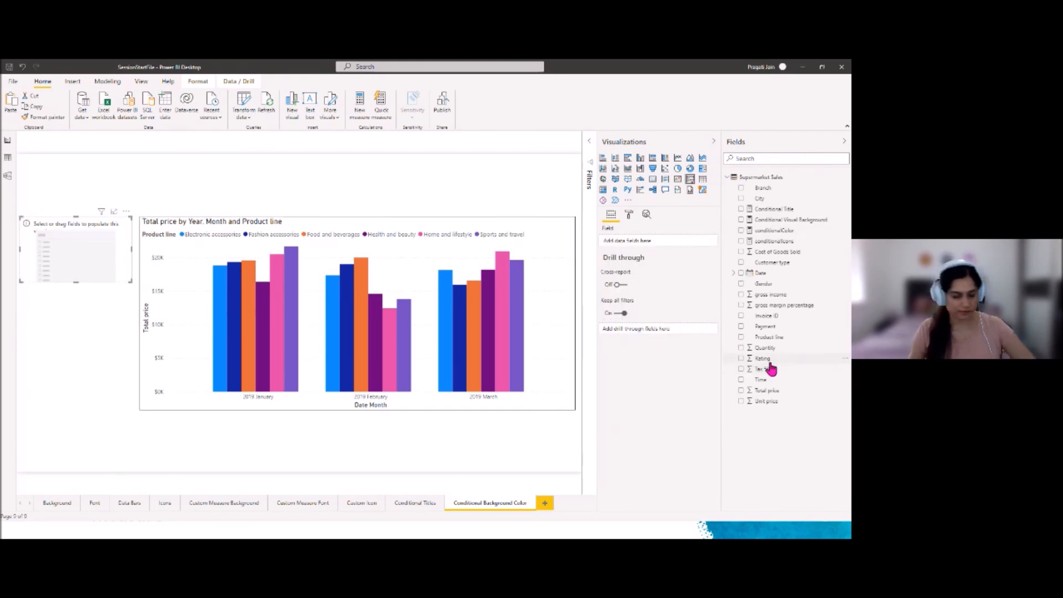
# Step: Fill the slicer with Rating, show it as a list, and make it taller and narrower to fit its values
pyautogui.moveTo(769, 361); pyautogui.dragTo(659, 243)
pyautogui.click(120, 222)
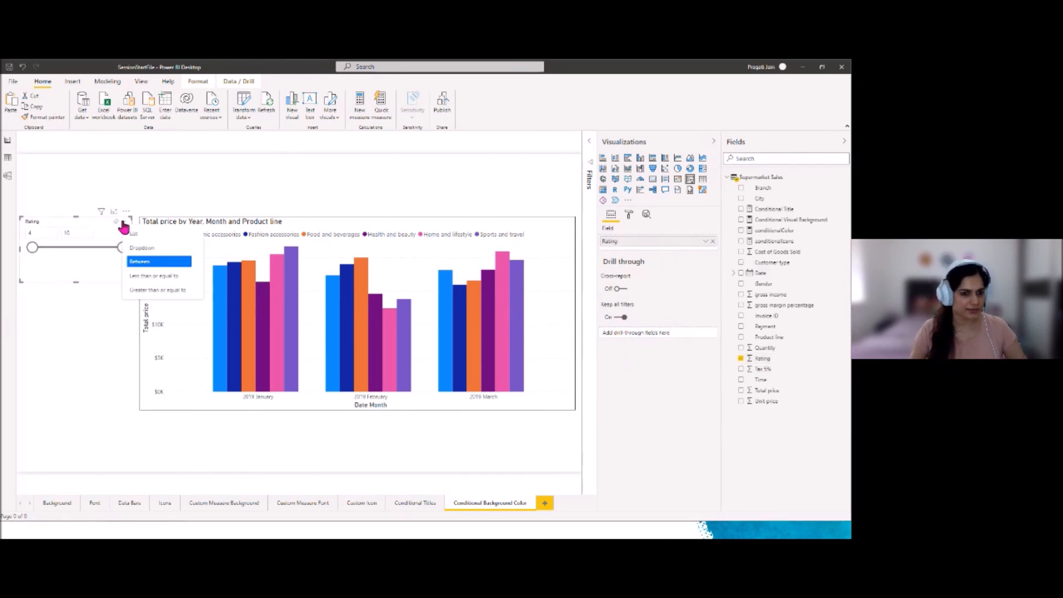
pyautogui.click(133, 233)
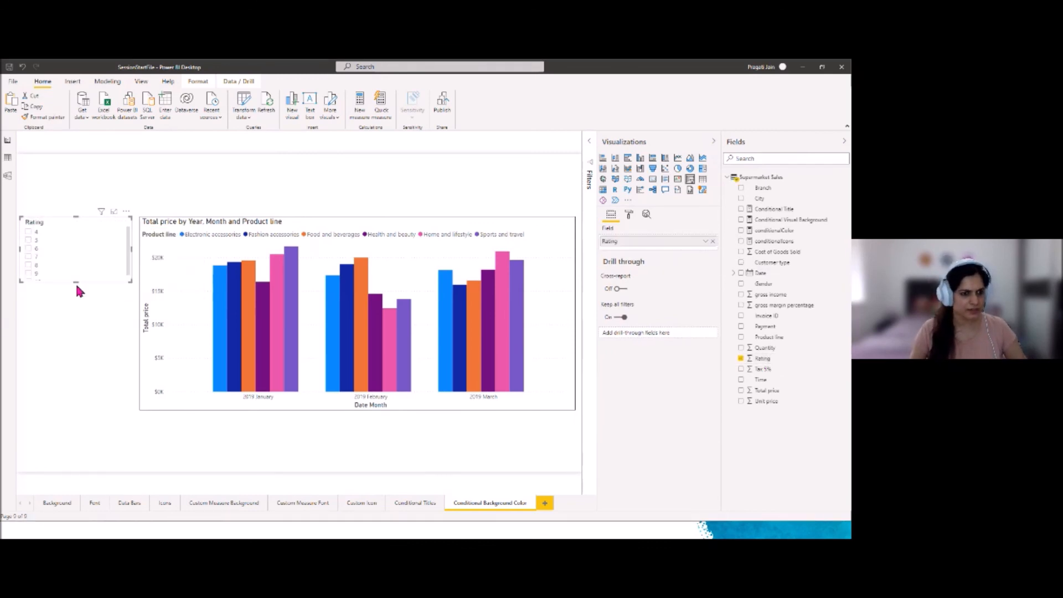
pyautogui.moveTo(76, 292)
pyautogui.mouseDown()
pyautogui.moveTo(66, 350)
pyautogui.moveTo(63, 304)
pyautogui.mouseUp()
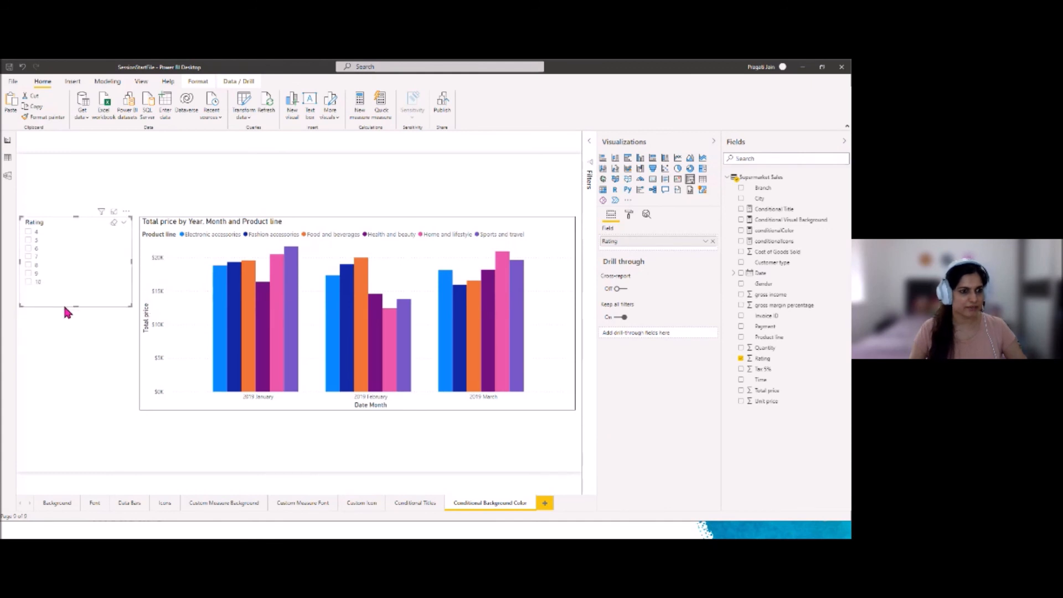
pyautogui.moveTo(20, 261); pyautogui.dragTo(78, 266)
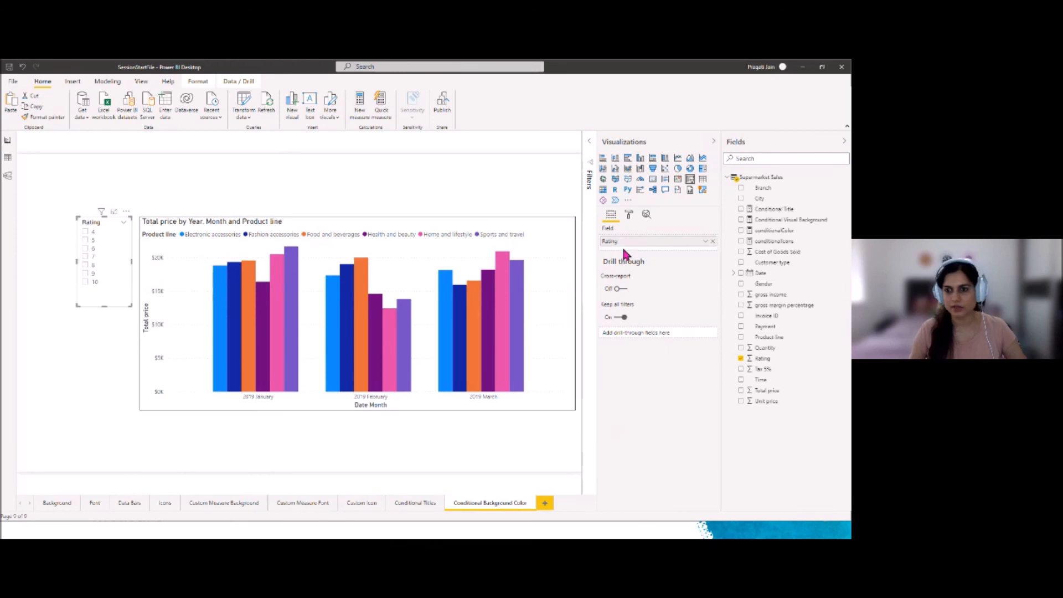
# Step: Set the Rating slicer's item text size to 12 pt and turn on its border
pyautogui.click(629, 216)
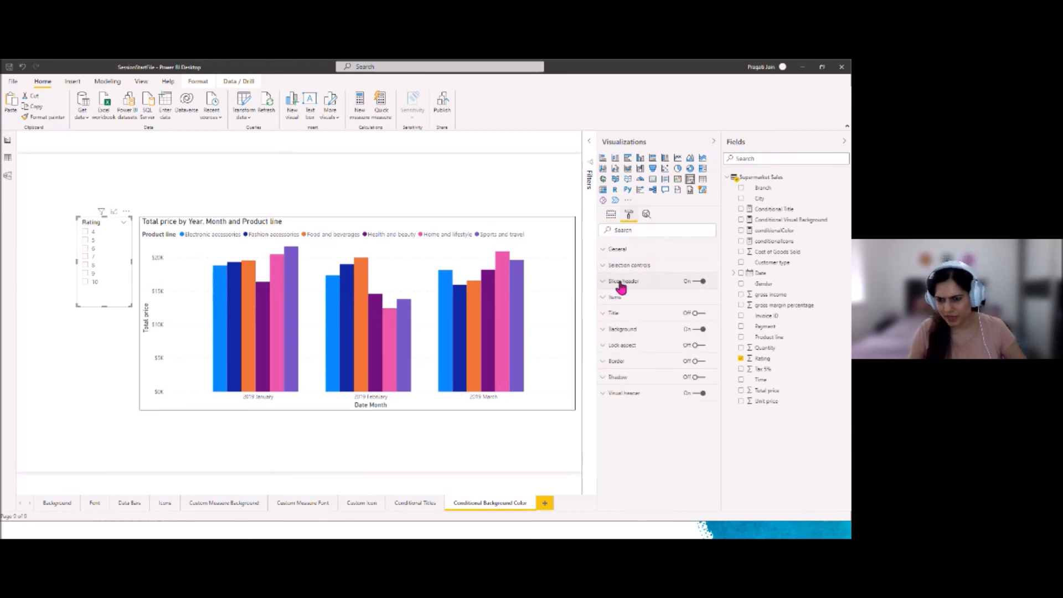
pyautogui.click(616, 300)
pyautogui.click(630, 408)
pyautogui.click(631, 408)
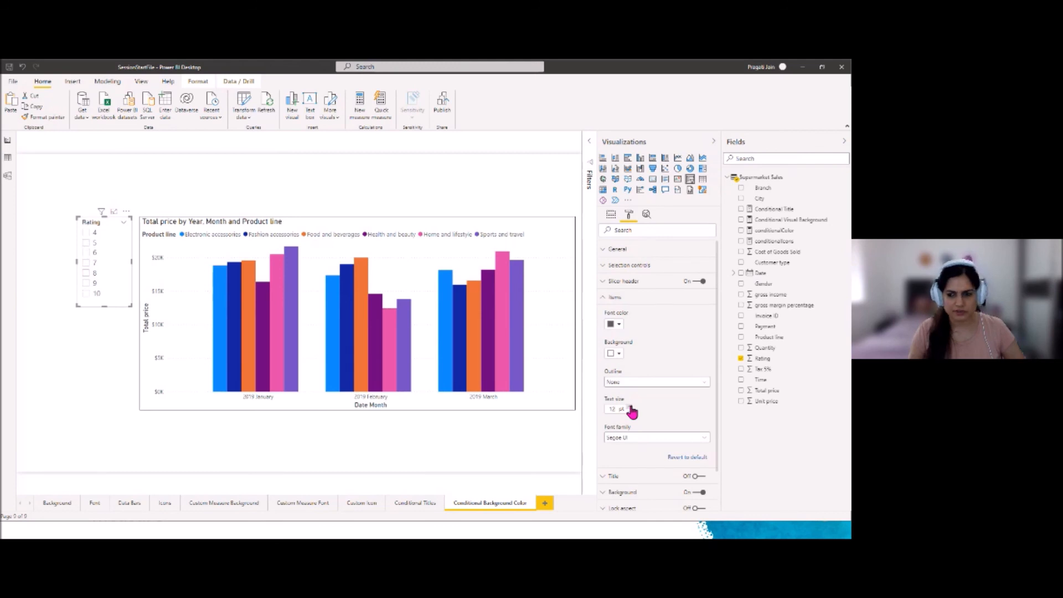
pyautogui.click(604, 301)
pyautogui.click(698, 361)
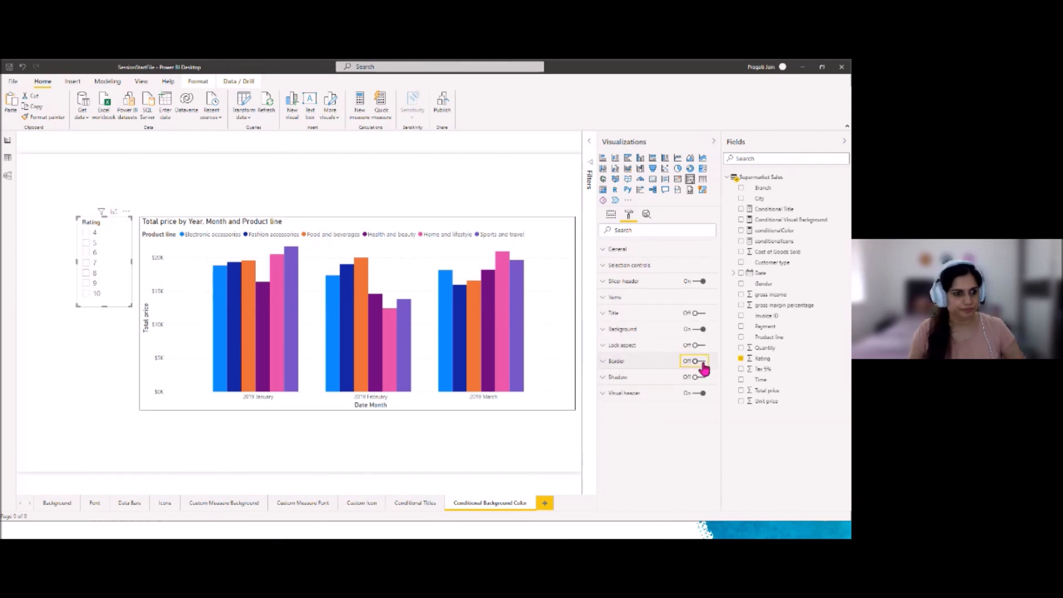
pyautogui.click(65, 388)
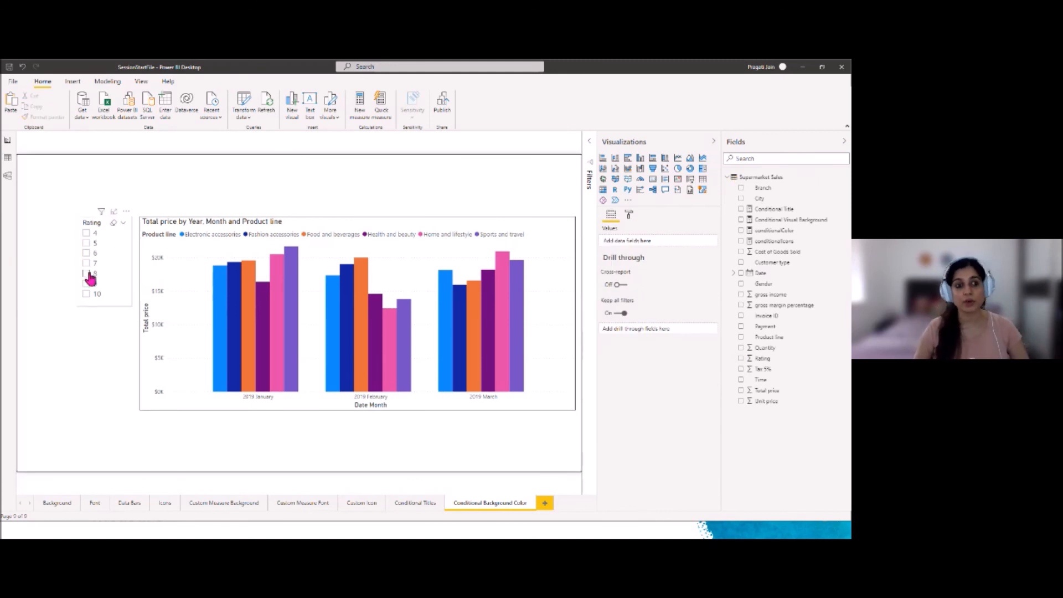
# Step: Filter the chart by rating 4 and by rating 5, and clear the slicer selection
pyautogui.click(87, 233)
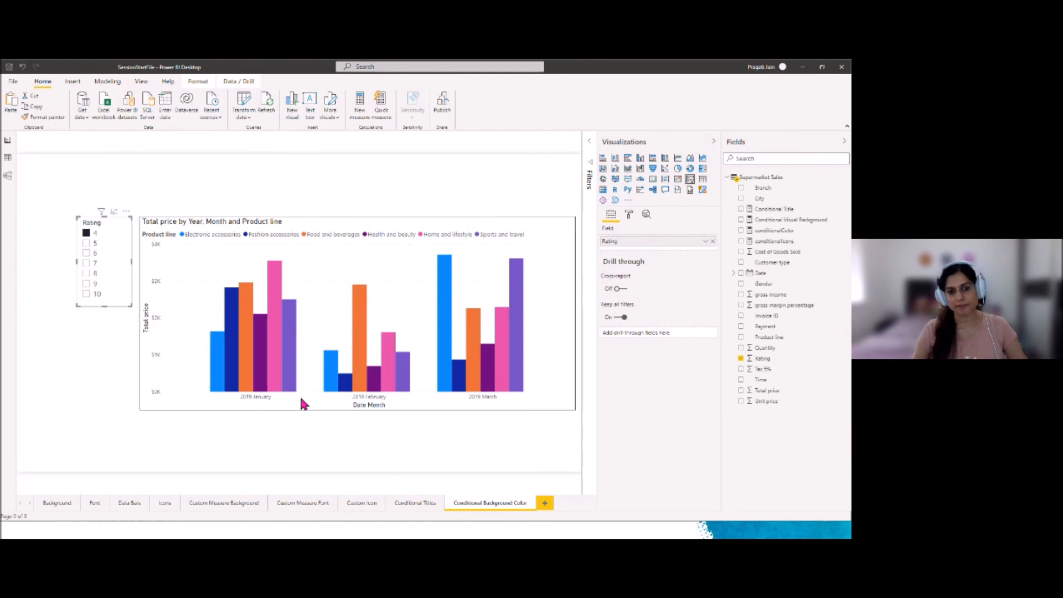
pyautogui.click(87, 244)
pyautogui.click(57, 392)
pyautogui.click(87, 243)
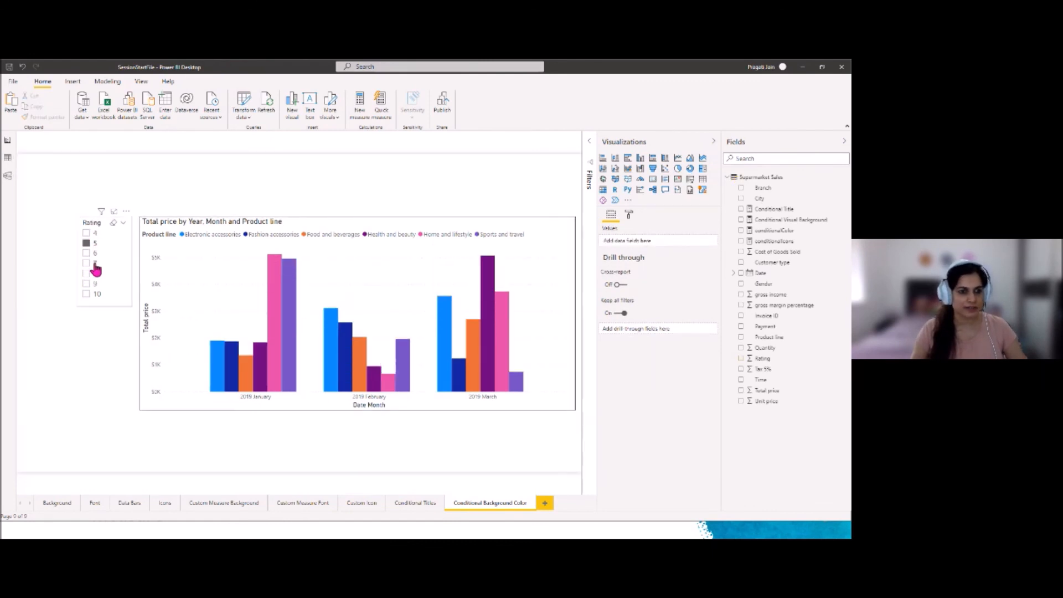
# Step: Try black, blue and dark blue as the column chart's fixed background color, and return it to white
pyautogui.click(434, 224)
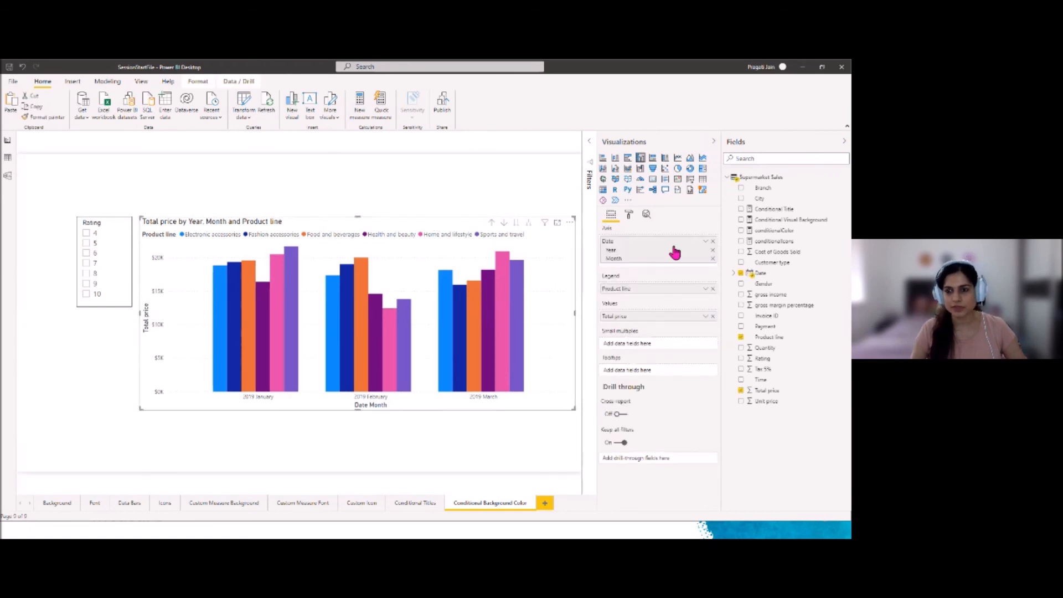
pyautogui.click(629, 215)
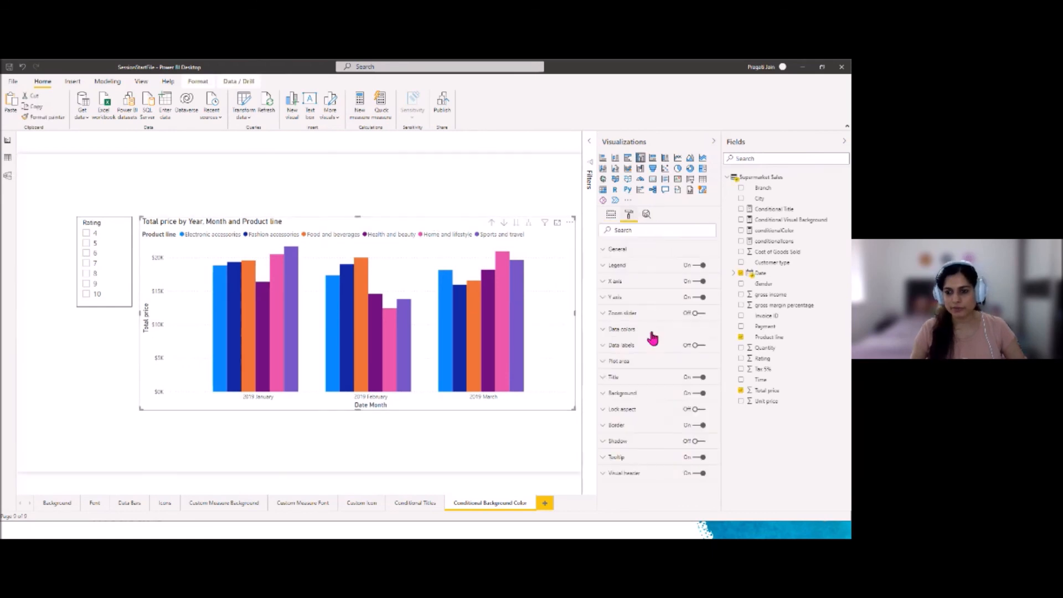
pyautogui.click(624, 394)
pyautogui.scroll(-1, 672, 422)
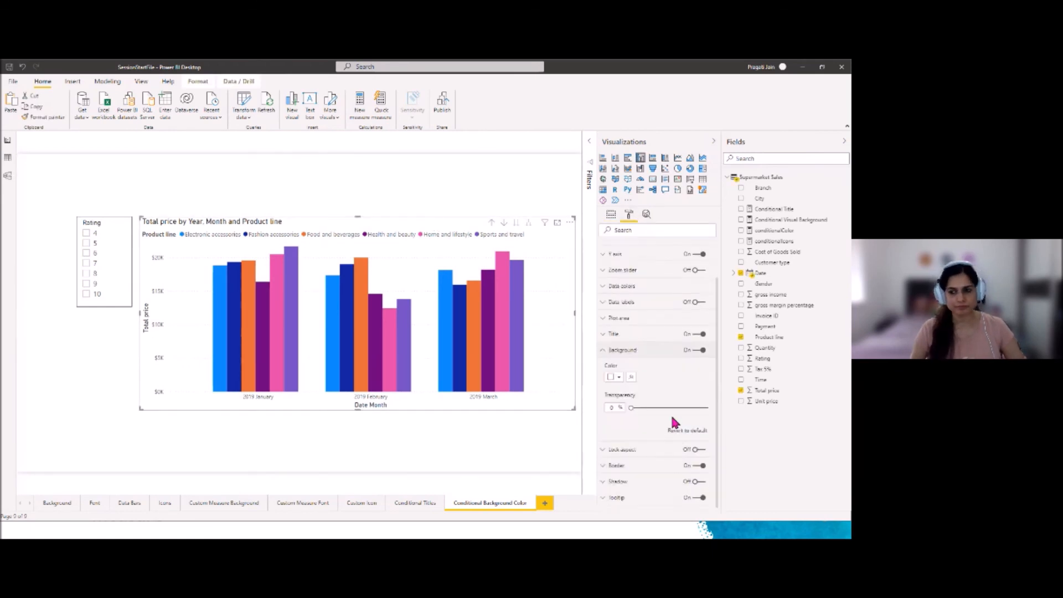
pyautogui.click(616, 370)
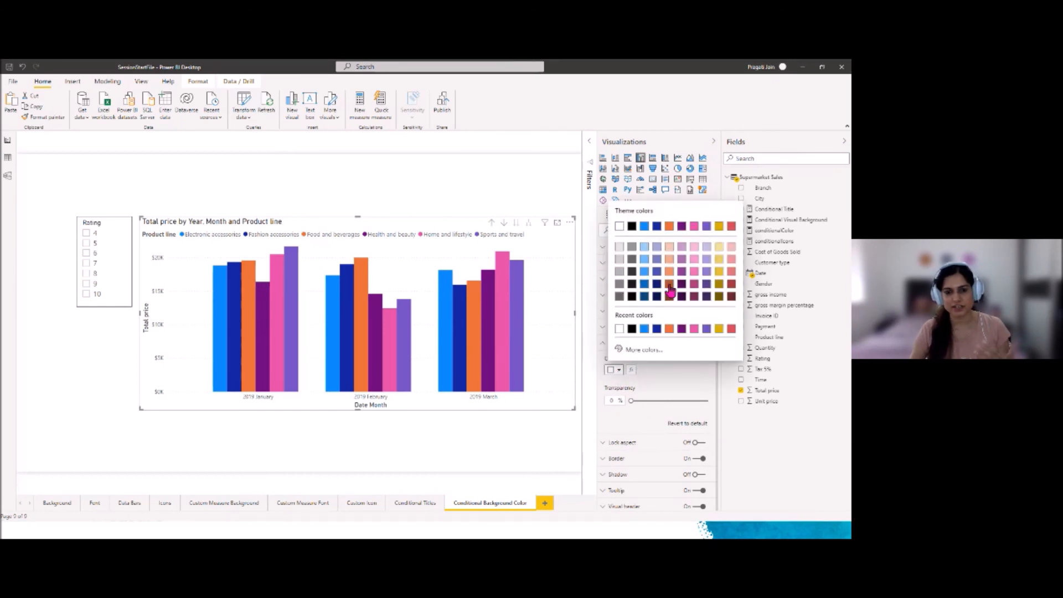
pyautogui.click(632, 298)
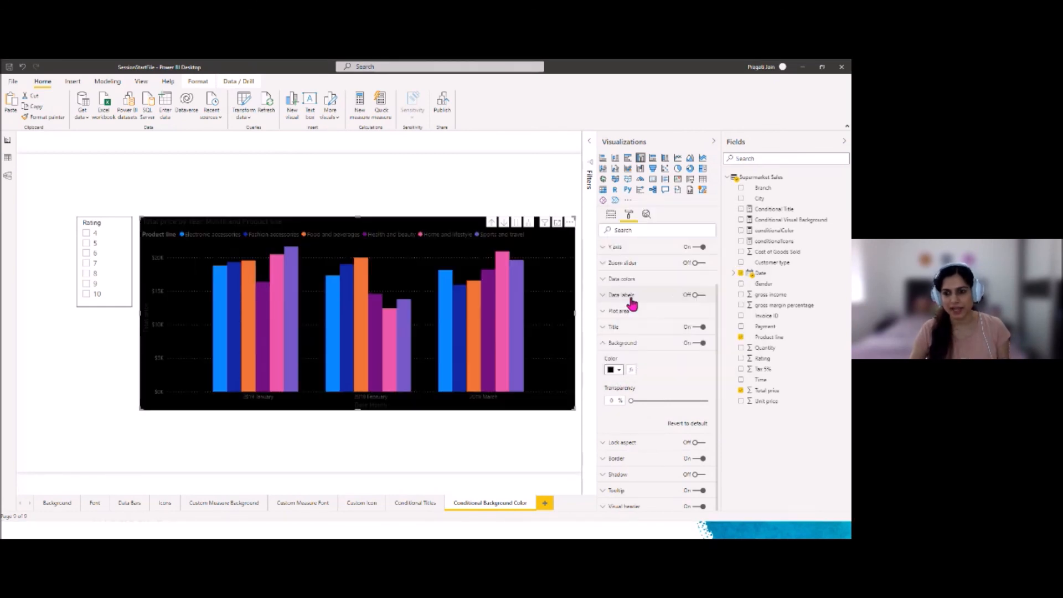
pyautogui.click(617, 370)
pyautogui.click(646, 277)
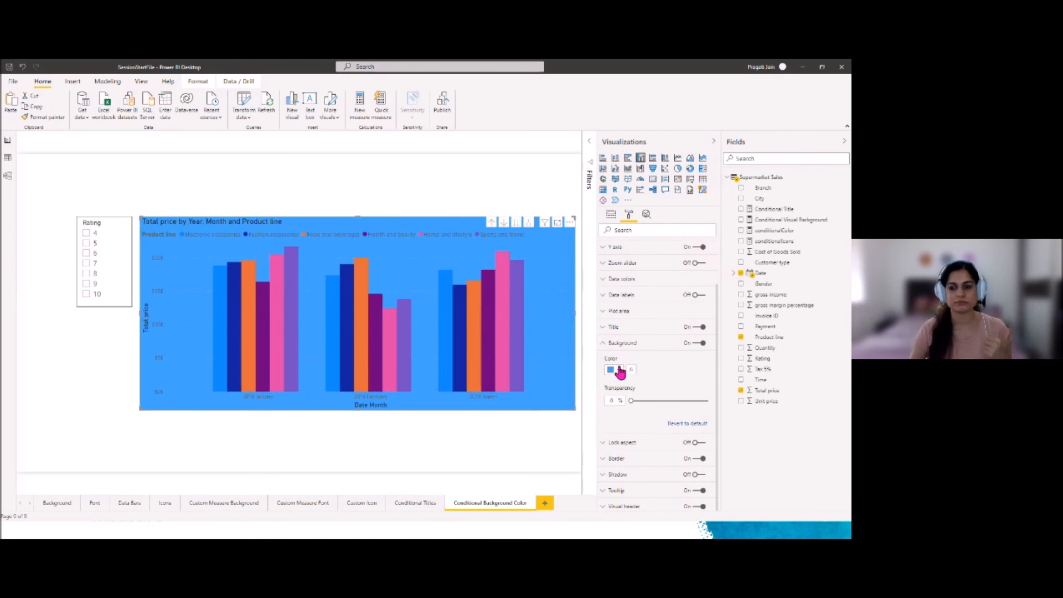
pyautogui.click(617, 369)
pyautogui.click(645, 306)
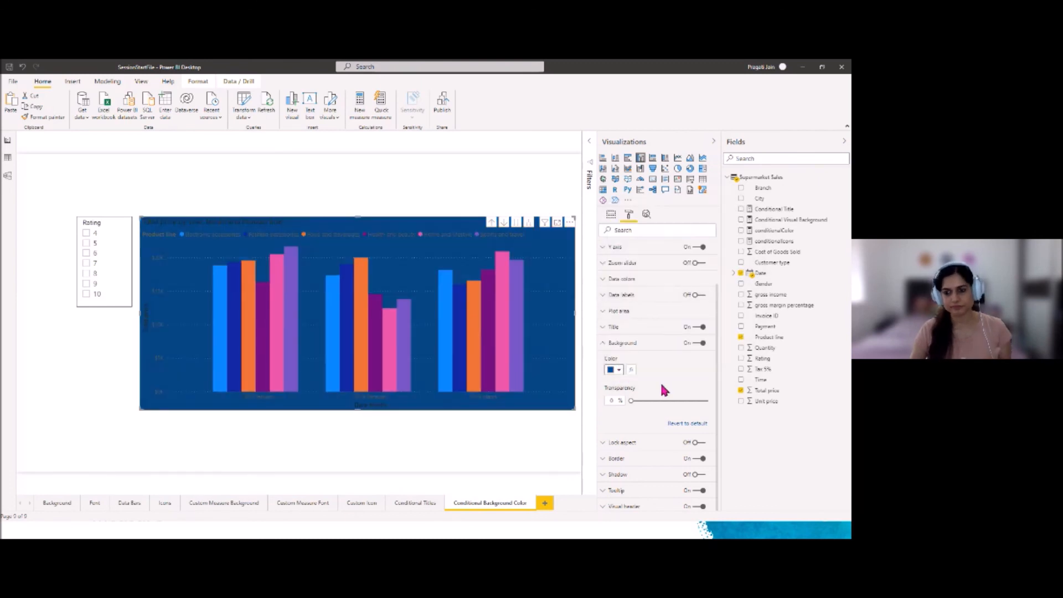
pyautogui.click(619, 369)
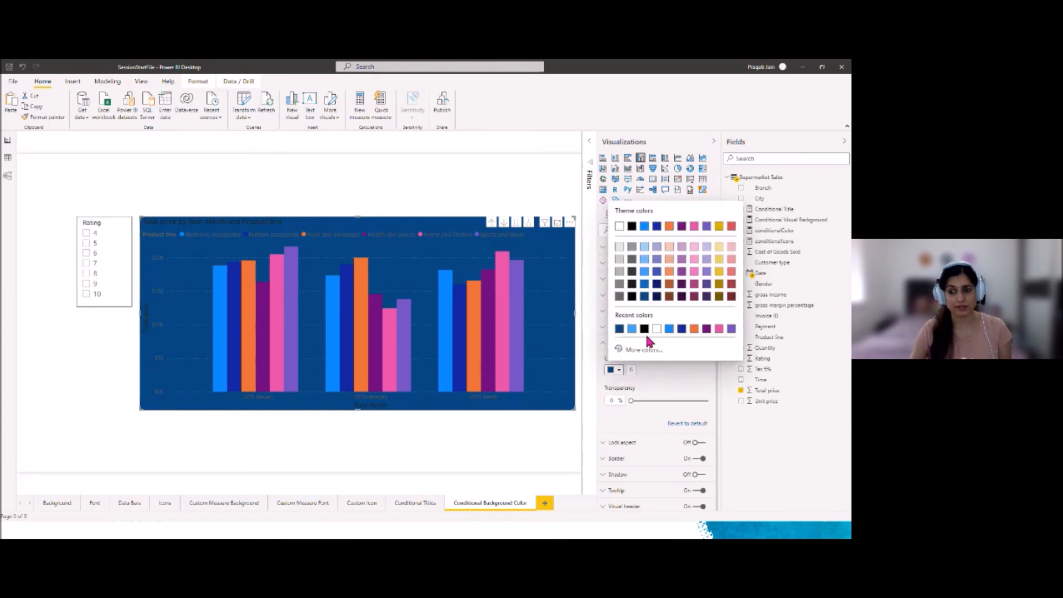
pyautogui.click(657, 328)
pyautogui.click(82, 423)
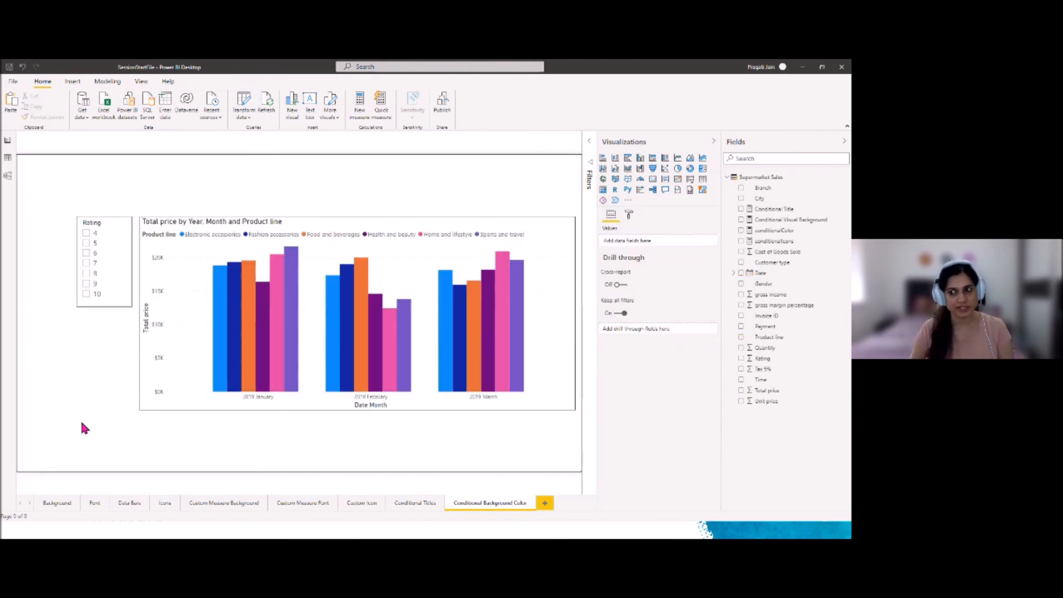
# Step: Examine the Conditional Visual Background measure, checking the color code for each rating range and the default color
pyautogui.click(766, 220)
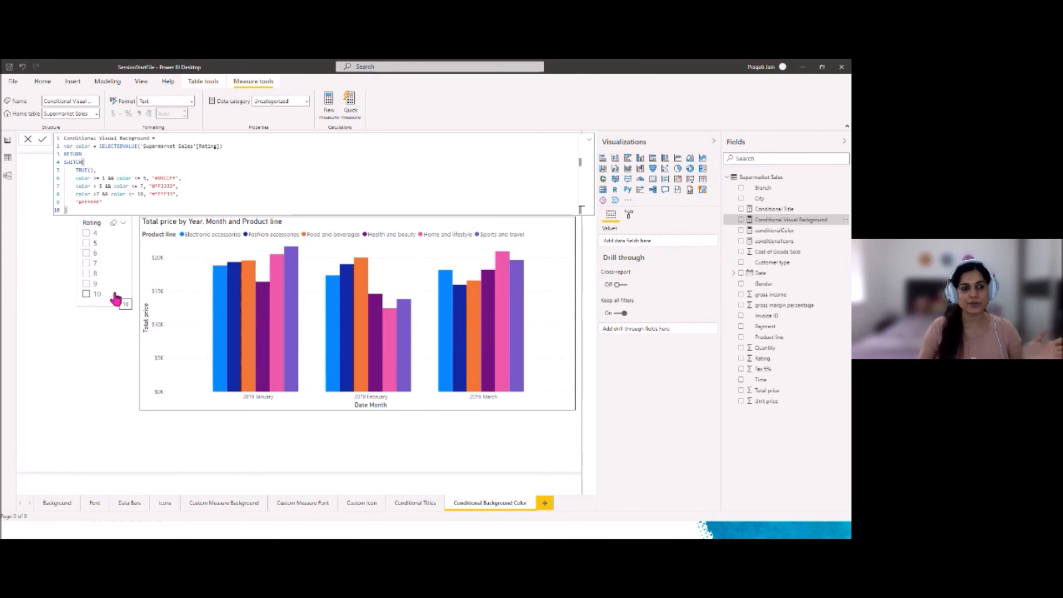
pyautogui.click(159, 178)
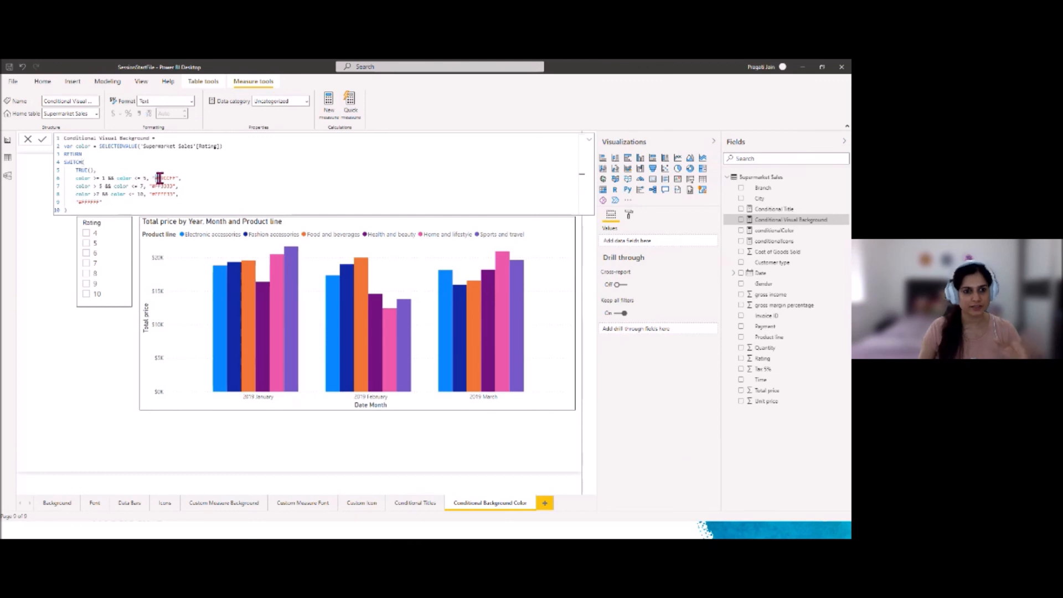
pyautogui.doubleClick(159, 178)
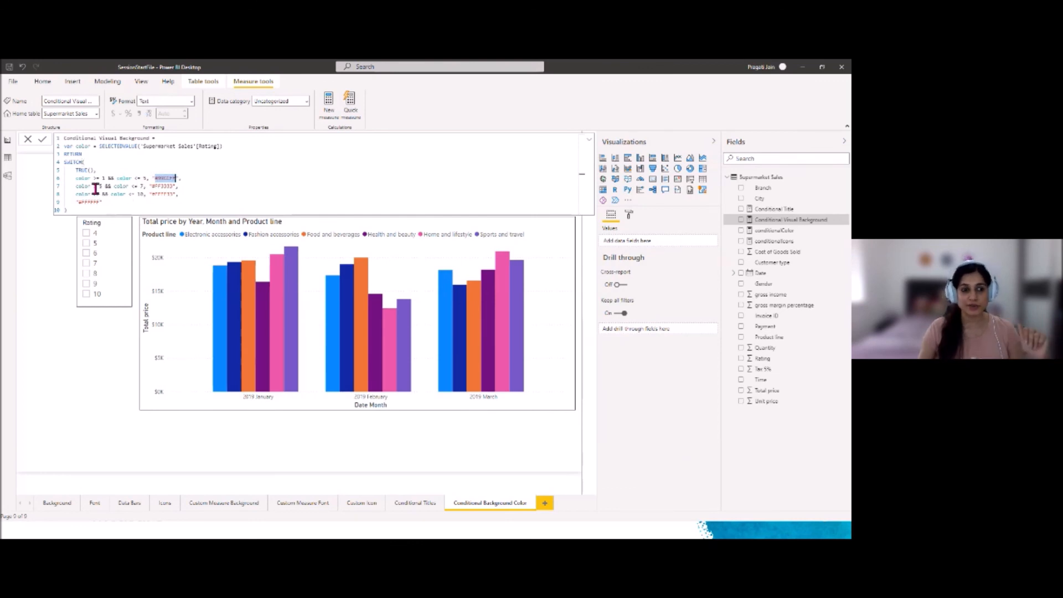
pyautogui.doubleClick(163, 187)
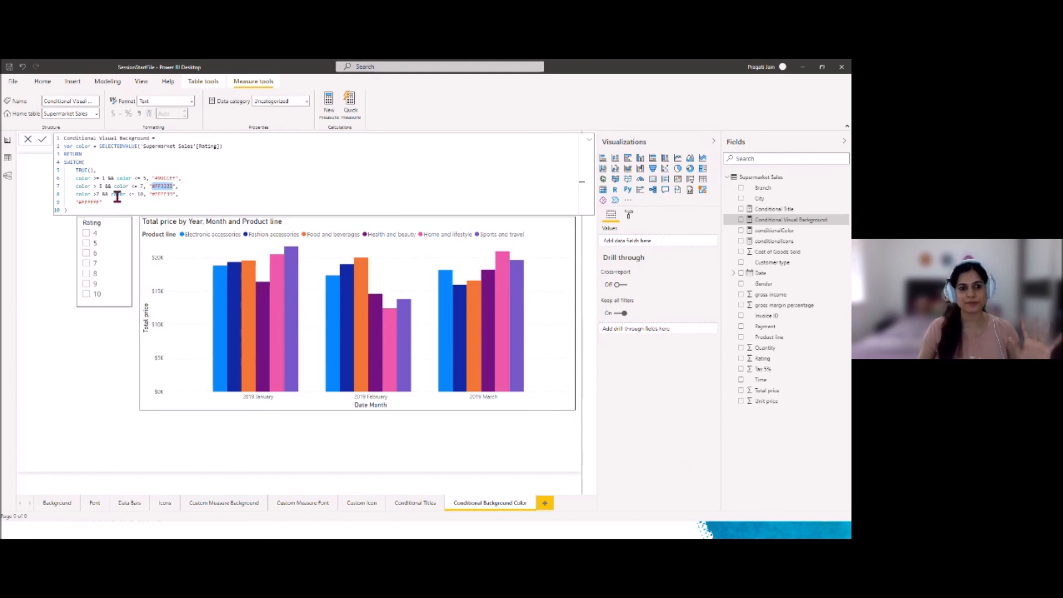
pyautogui.doubleClick(163, 194)
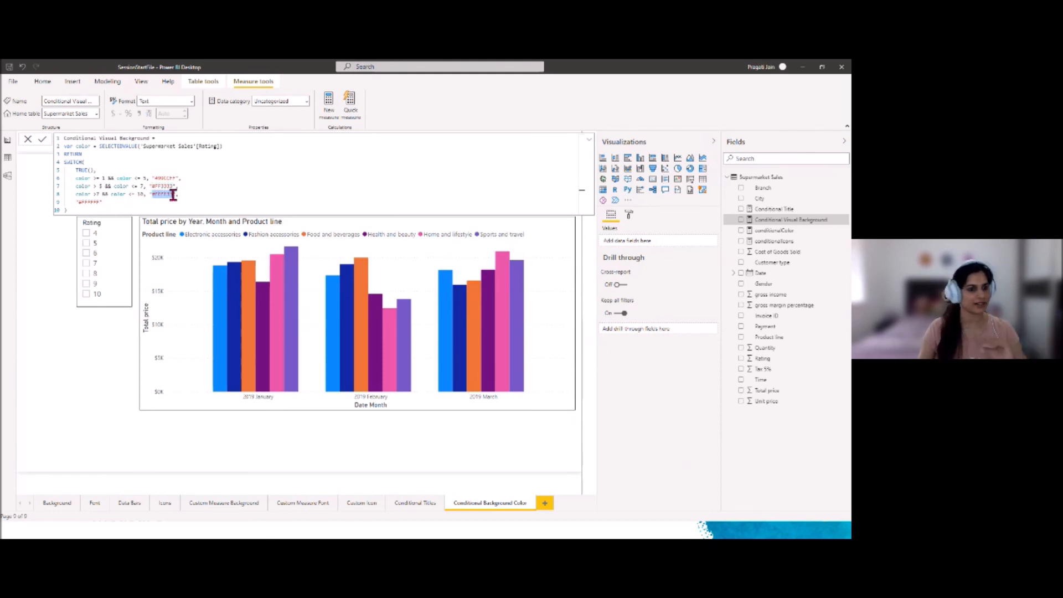
pyautogui.moveTo(76, 202); pyautogui.dragTo(101, 202)
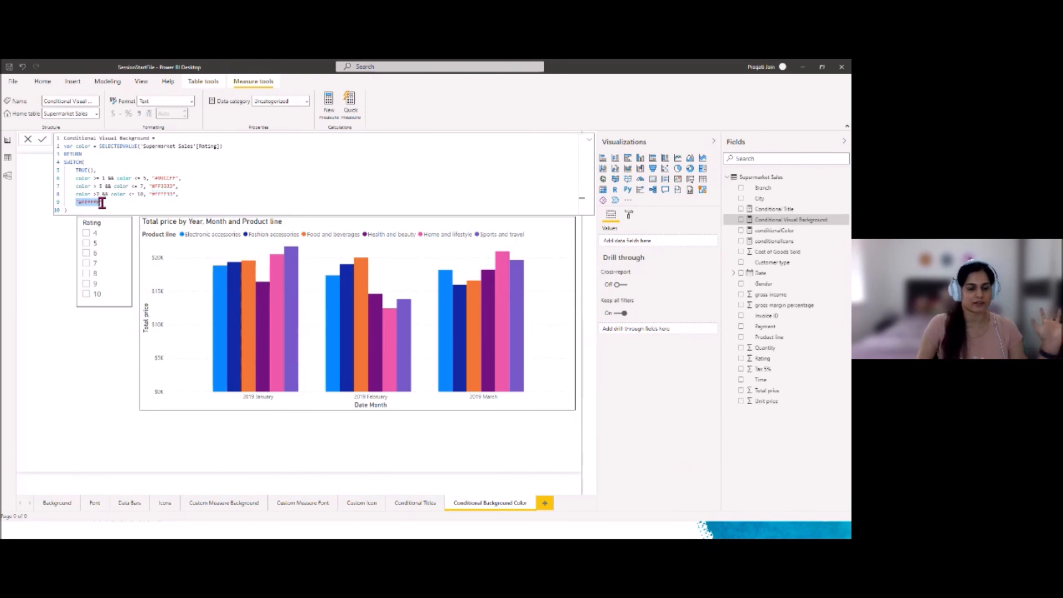
pyautogui.click(104, 351)
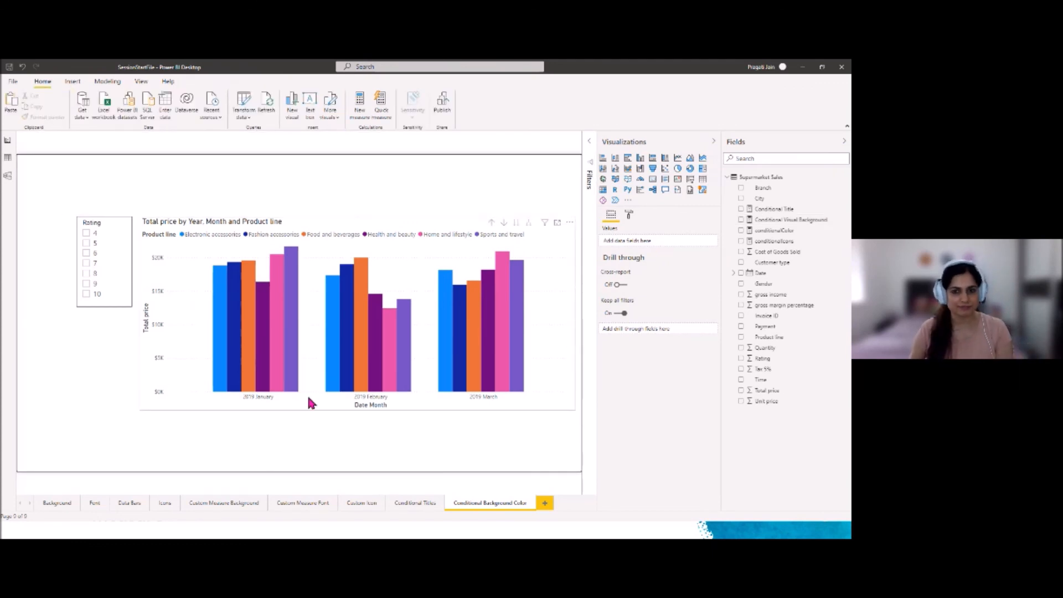
# Step: Set the column chart's background color to conditional formatting by field value, based on the Conditional Visual Background measure
pyautogui.click(384, 226)
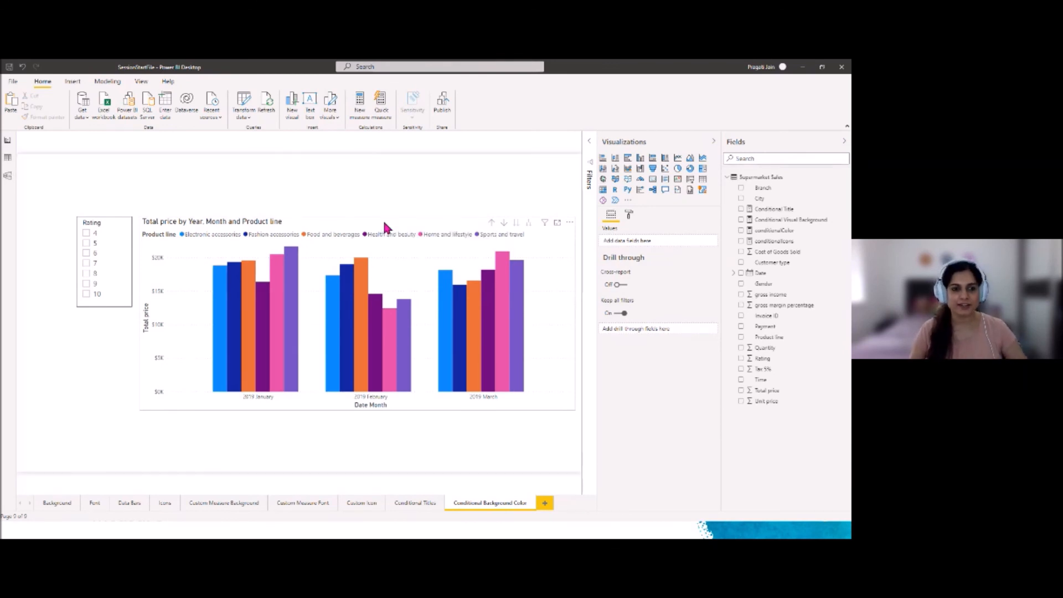
pyautogui.click(631, 216)
pyautogui.click(617, 408)
pyautogui.scroll(-1, 673, 428)
pyautogui.scroll(-1, 672, 428)
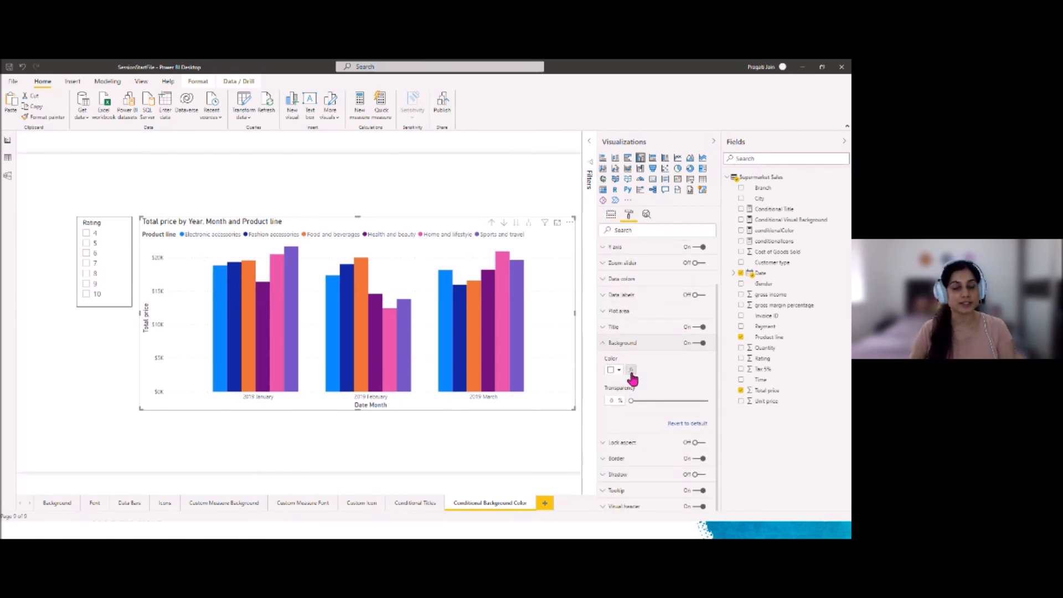
pyautogui.click(631, 371)
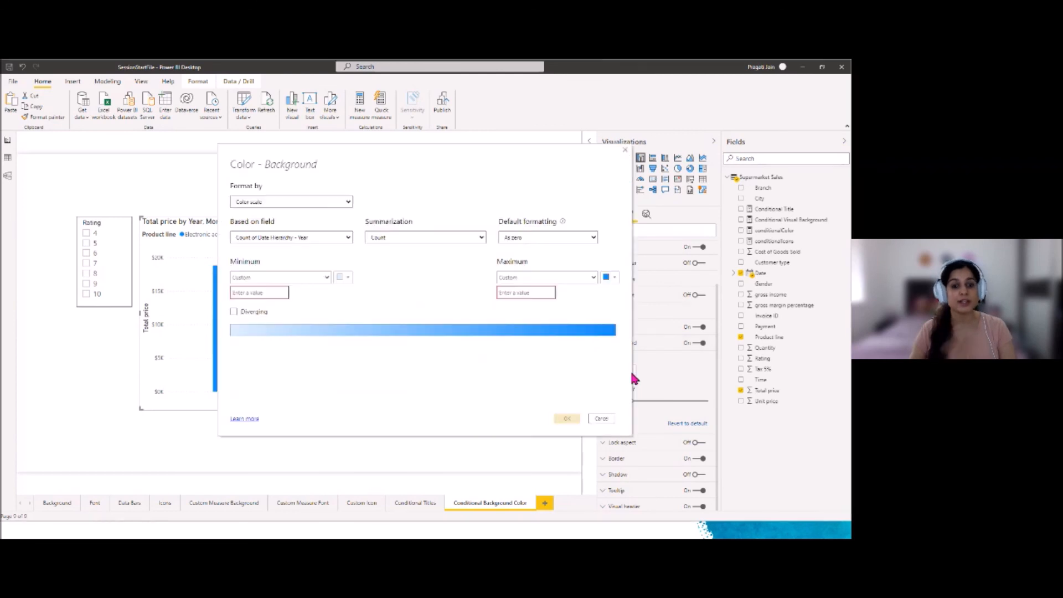
pyautogui.click(350, 204)
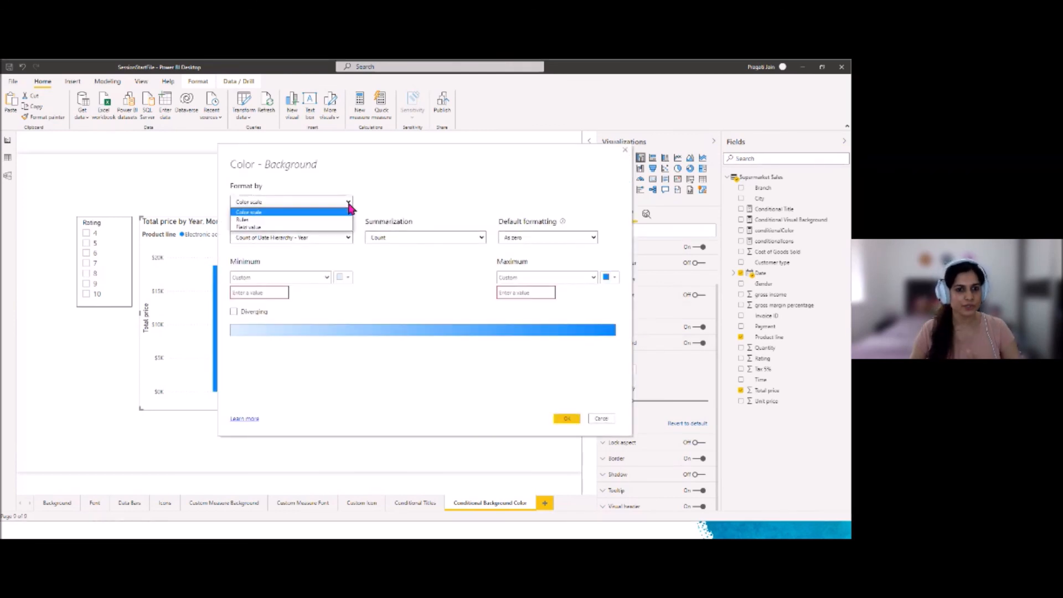
pyautogui.click(264, 225)
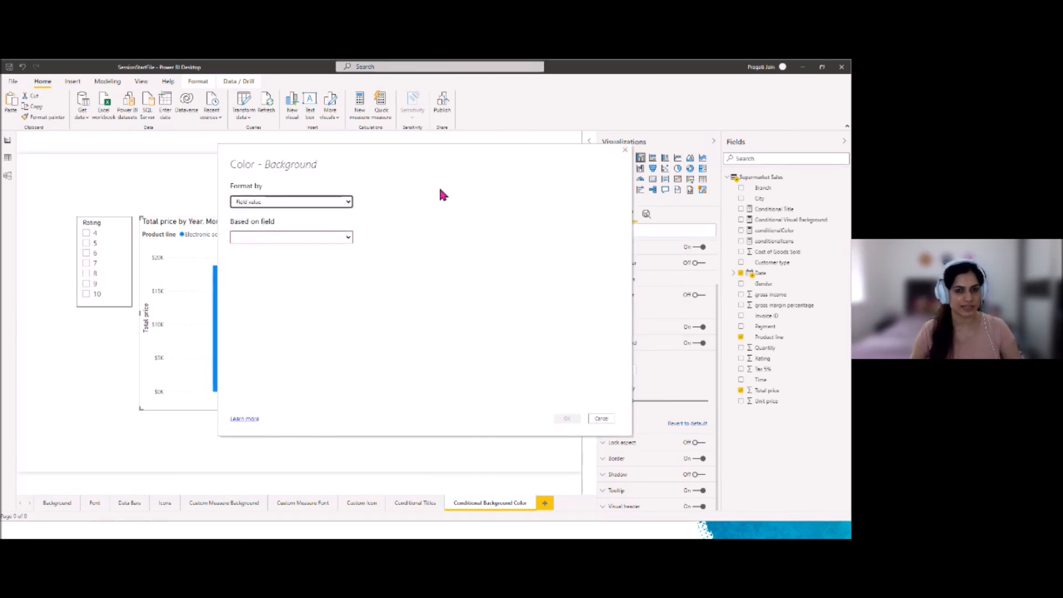
pyautogui.click(348, 241)
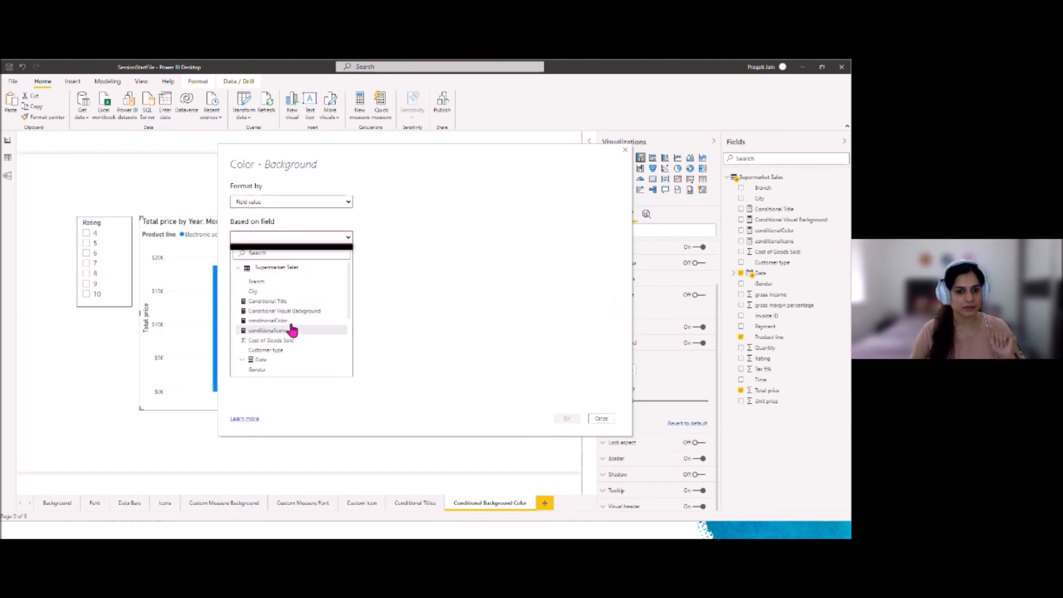
pyautogui.click(290, 311)
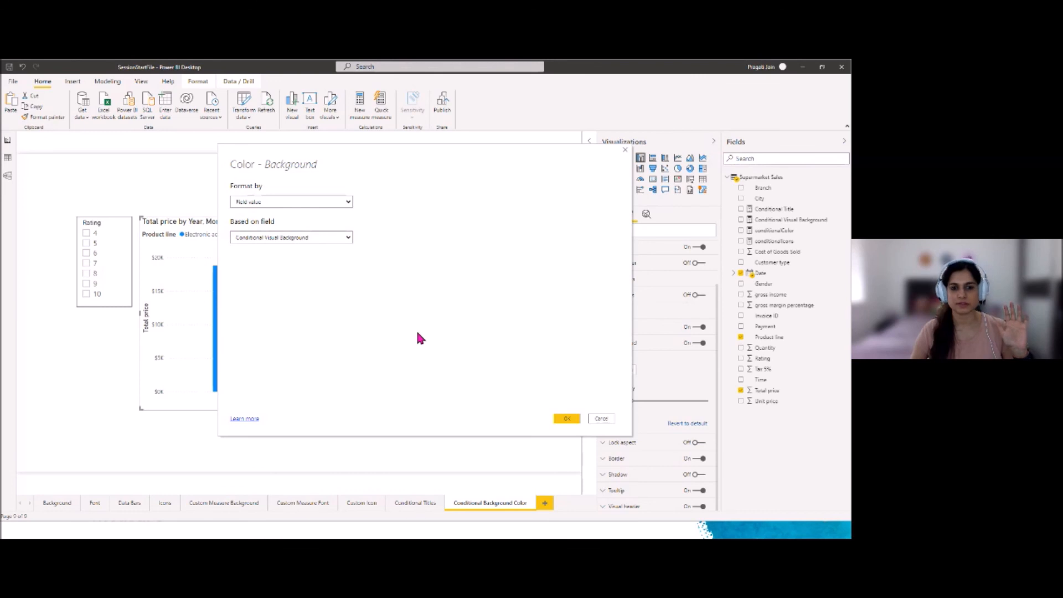
pyautogui.click(572, 420)
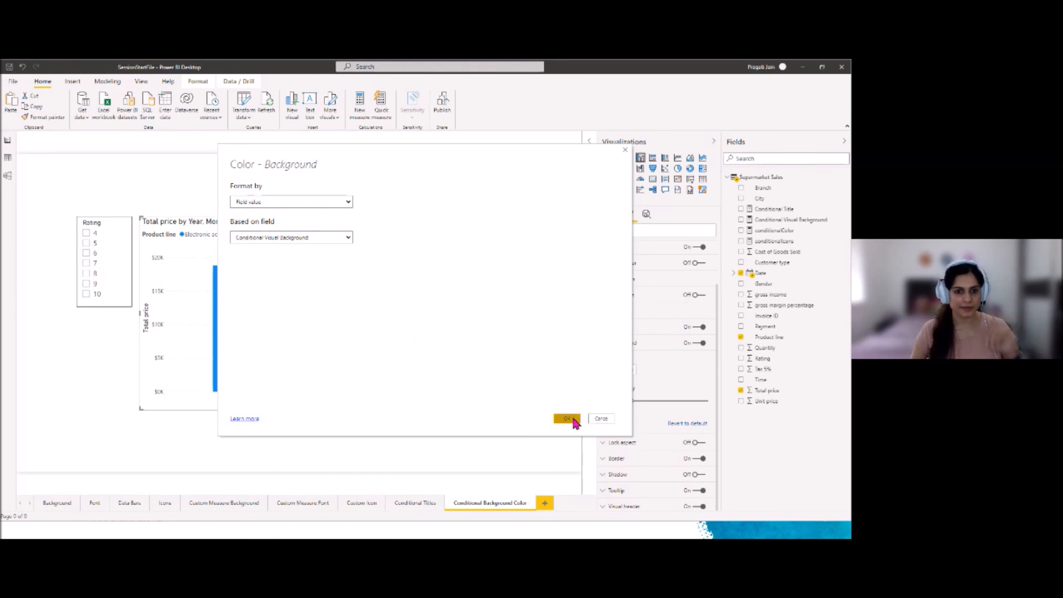
pyautogui.click(363, 180)
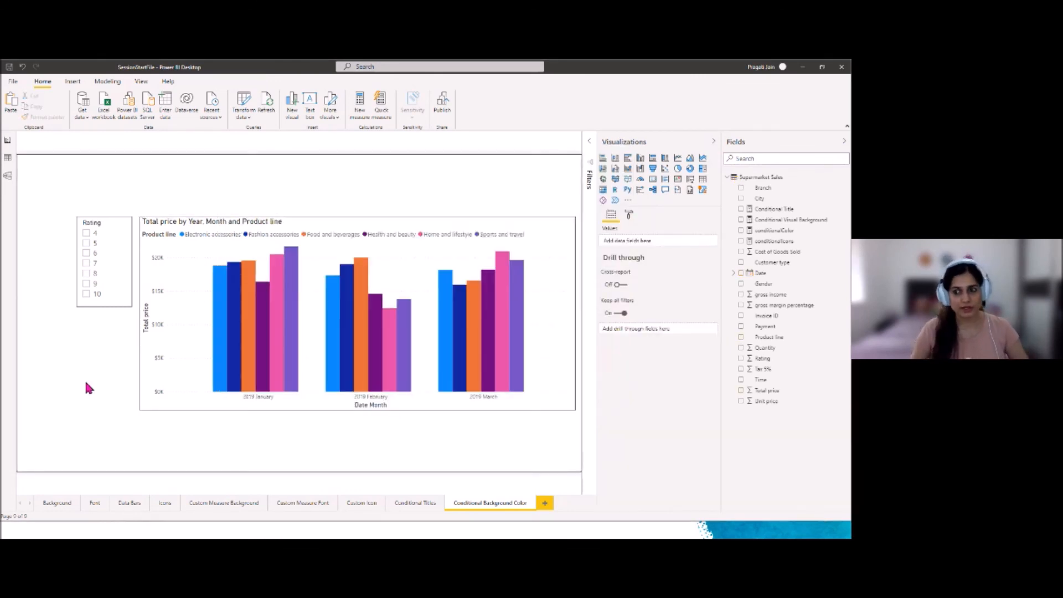
# Step: Test the conditional chart background by filtering on ratings 4, 7 and 9 in turn, and clear the slicer selection
pyautogui.click(712, 142)
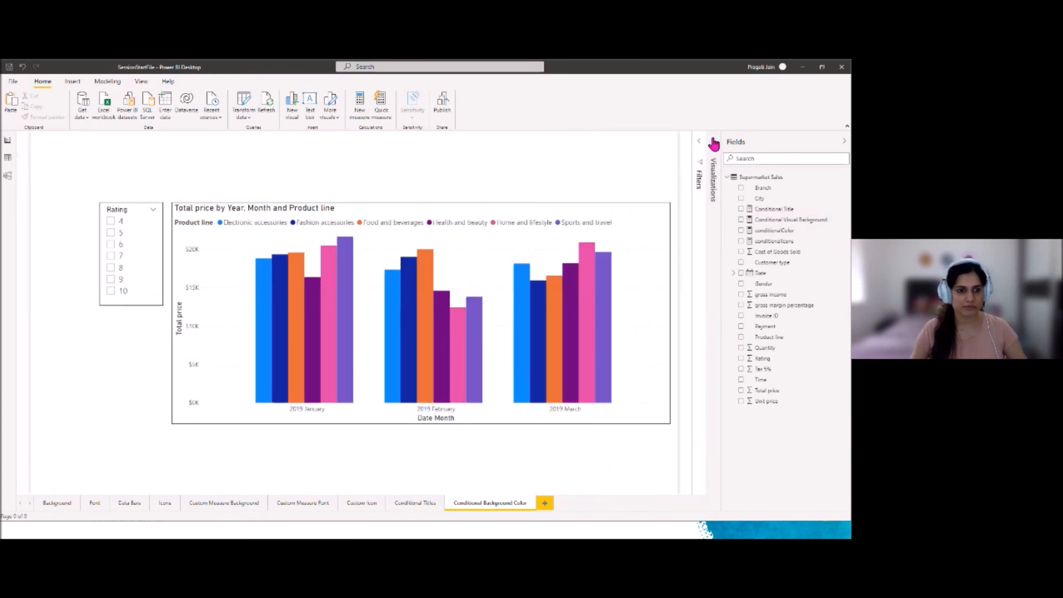
pyautogui.click(111, 222)
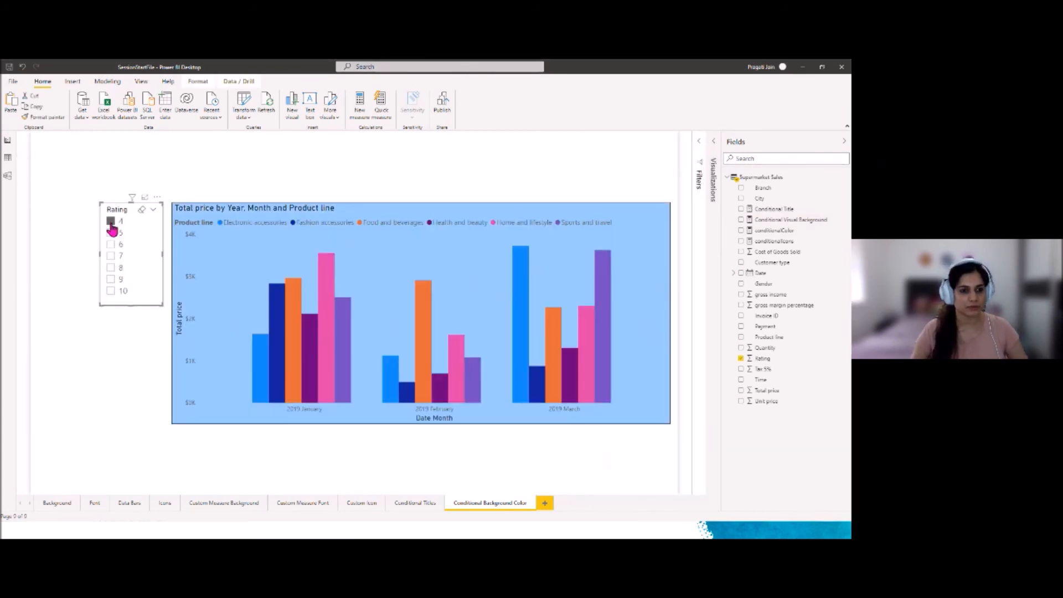
pyautogui.click(110, 257)
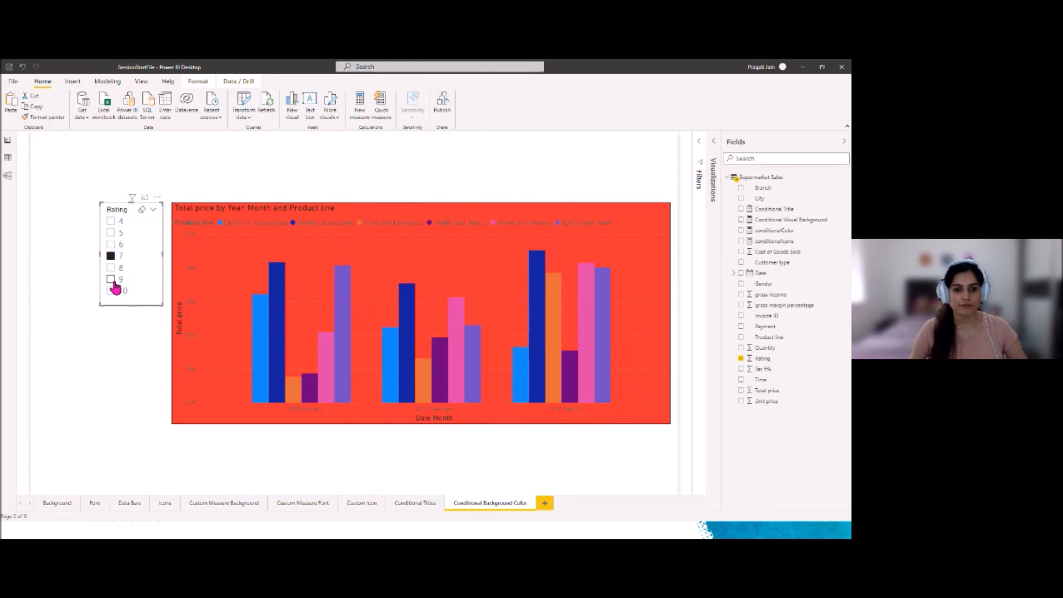
pyautogui.click(111, 280)
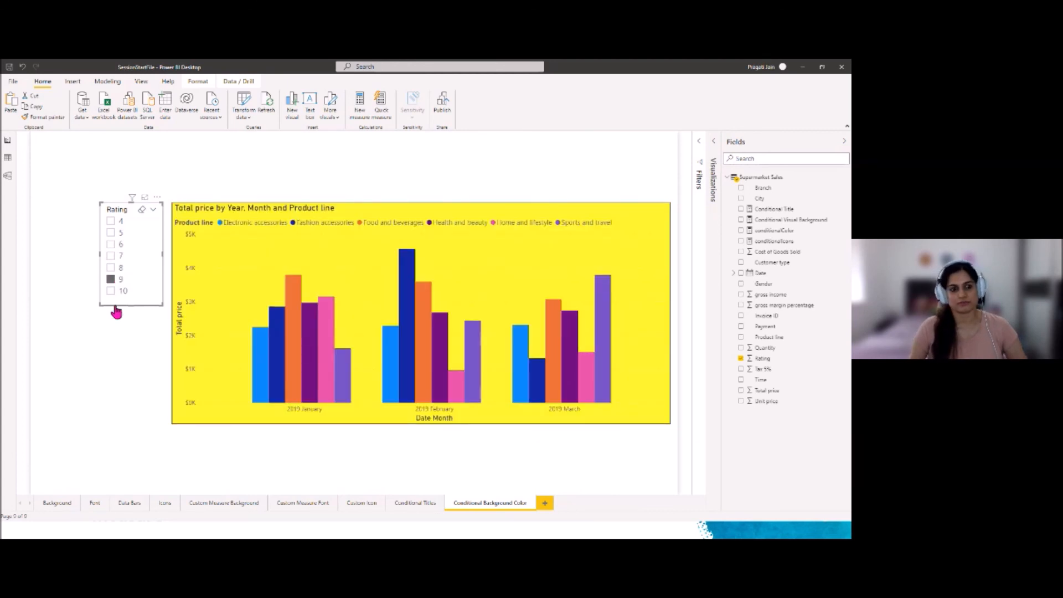
pyautogui.click(112, 280)
pyautogui.click(110, 416)
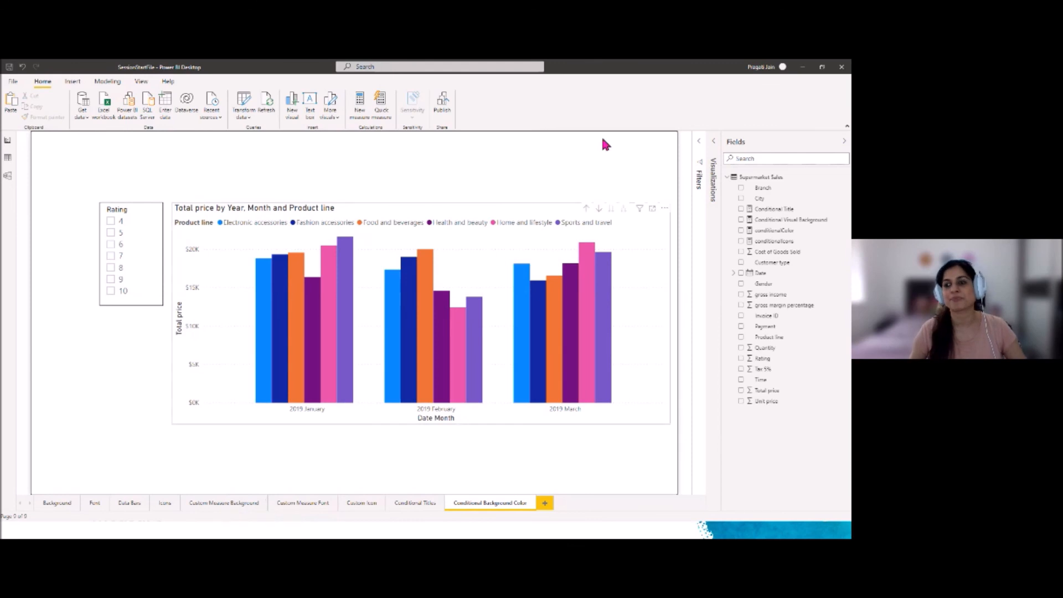
# Step: Review the report's formatting example pages from Background through Conditional Titles, and return to the Conditional Background Color page
pyautogui.click(843, 141)
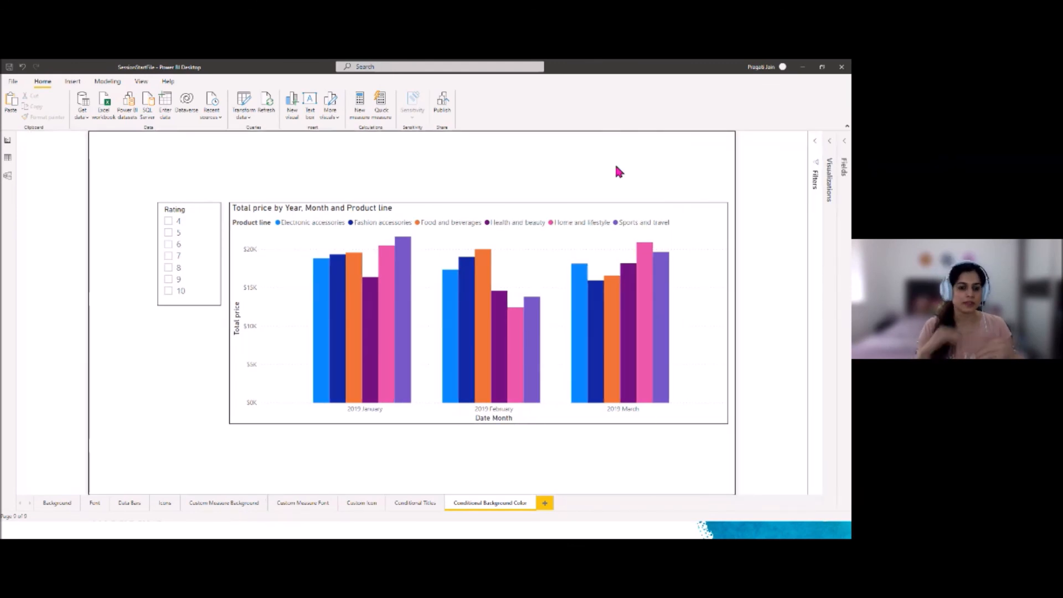
pyautogui.click(57, 502)
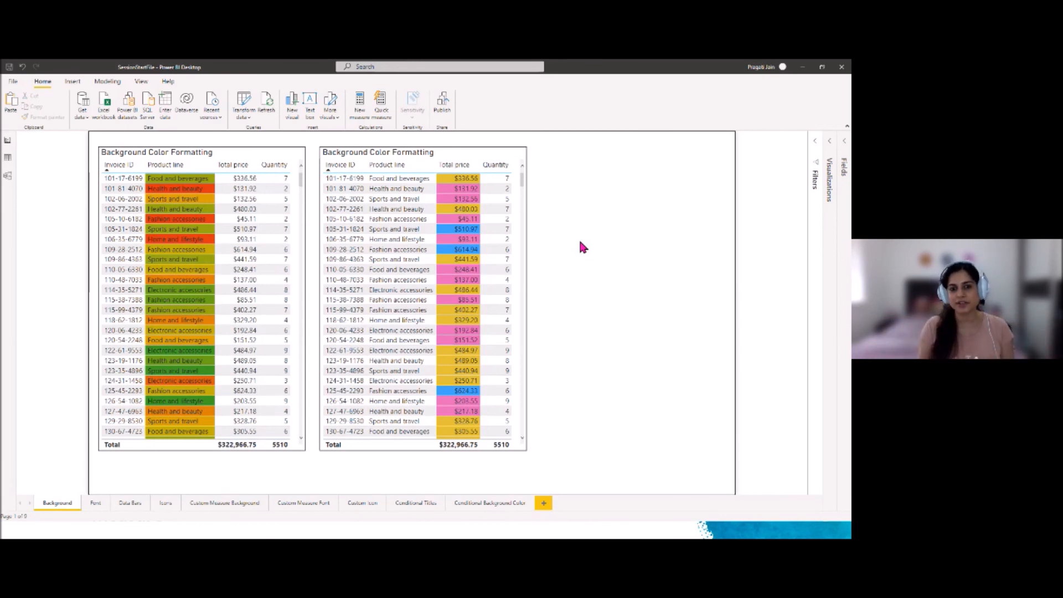
pyautogui.click(94, 505)
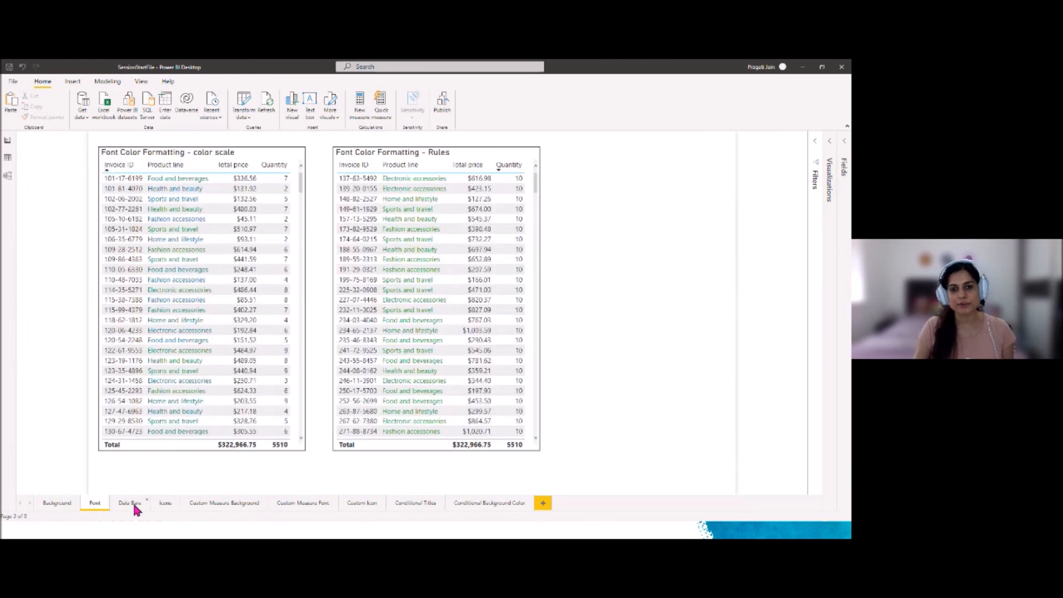
pyautogui.click(135, 508)
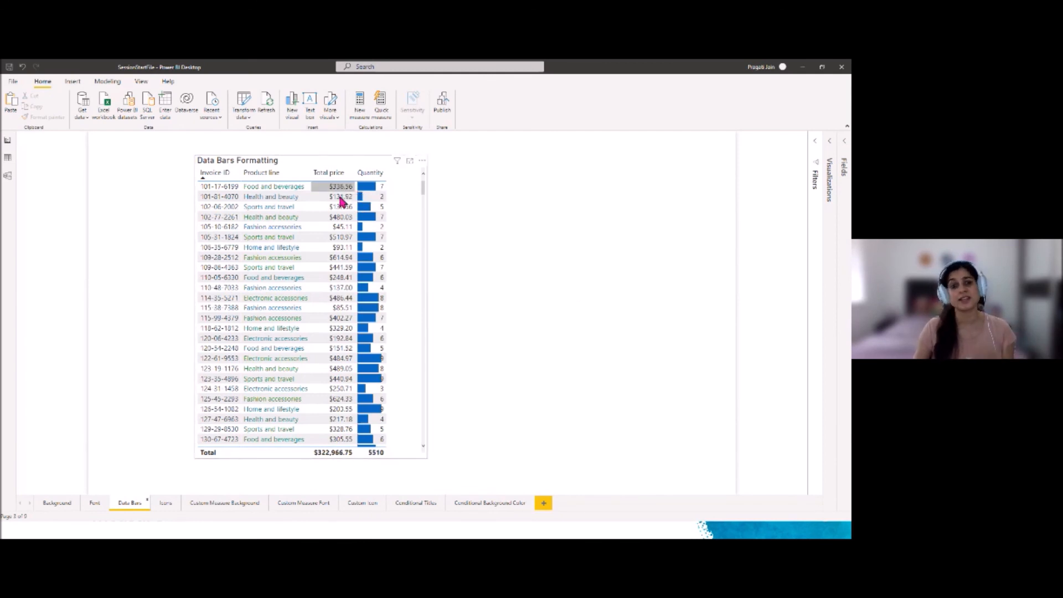
pyautogui.click(163, 506)
pyautogui.click(218, 504)
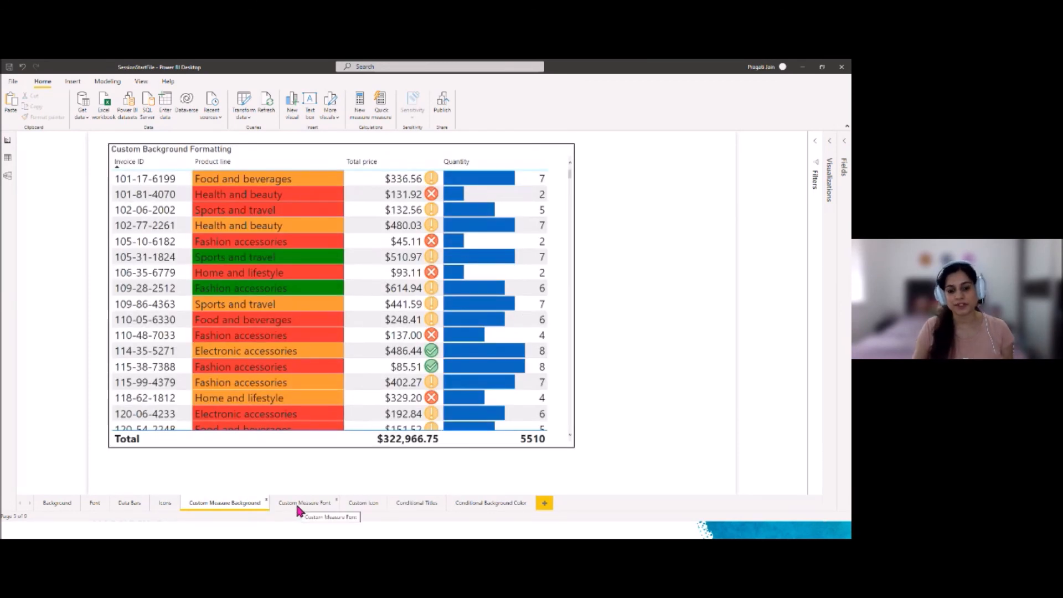
pyautogui.click(297, 504)
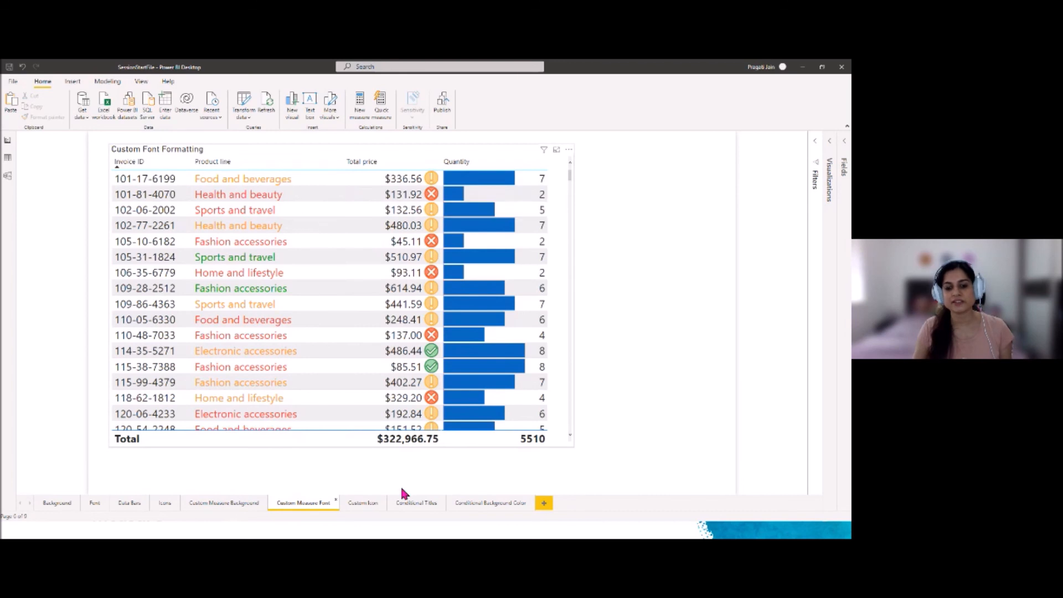
pyautogui.click(364, 502)
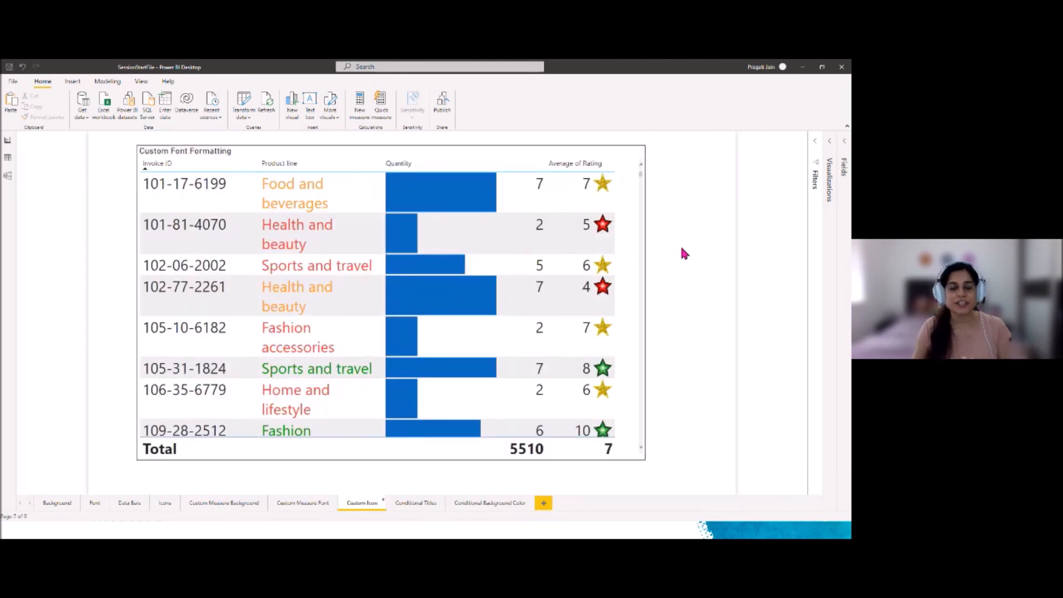
pyautogui.click(415, 504)
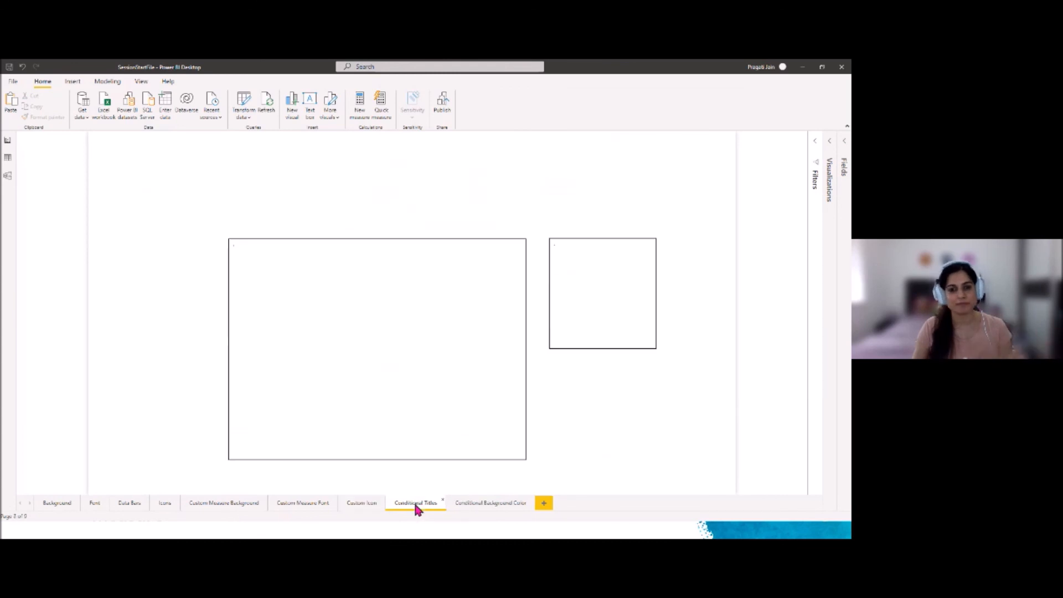
pyautogui.click(302, 504)
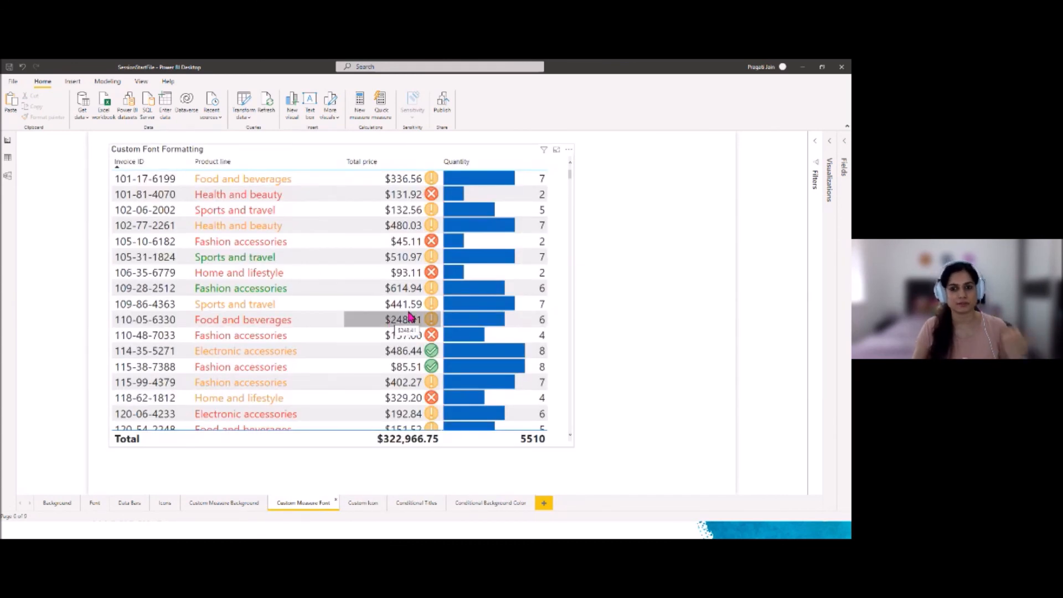
pyautogui.click(429, 502)
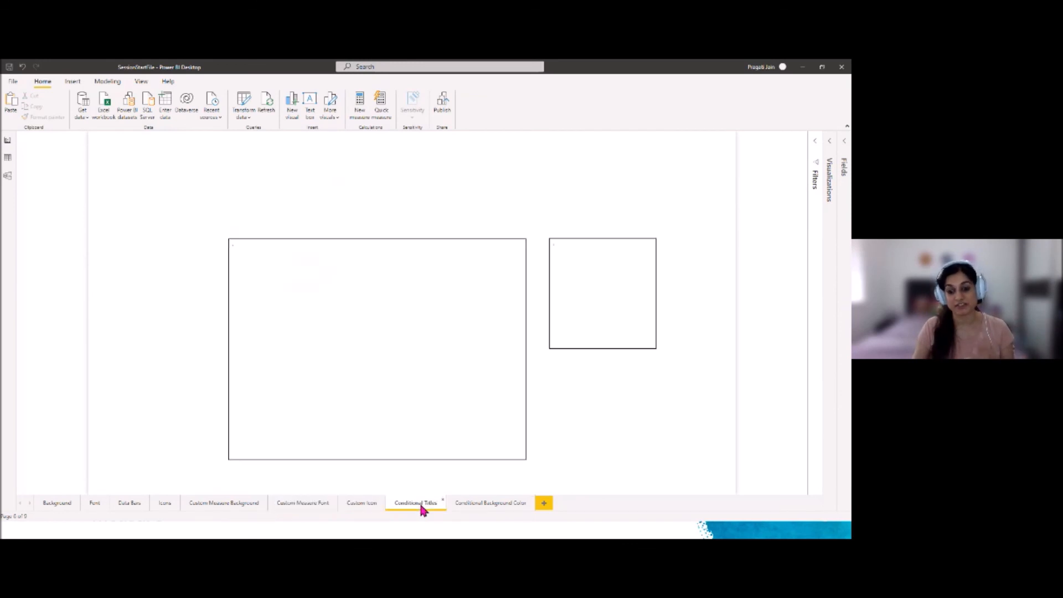
pyautogui.click(473, 504)
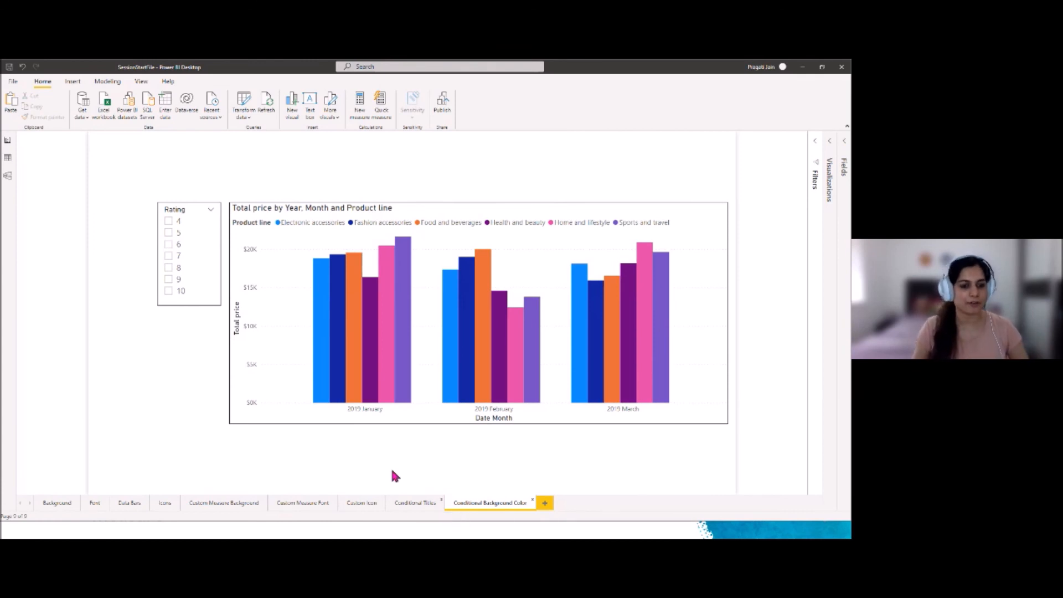
# Step: Switch from the report to the SessionDeck slide show in PowerPoint
pyautogui.click(167, 419)
pyautogui.hotkey('alt', 'Tab')
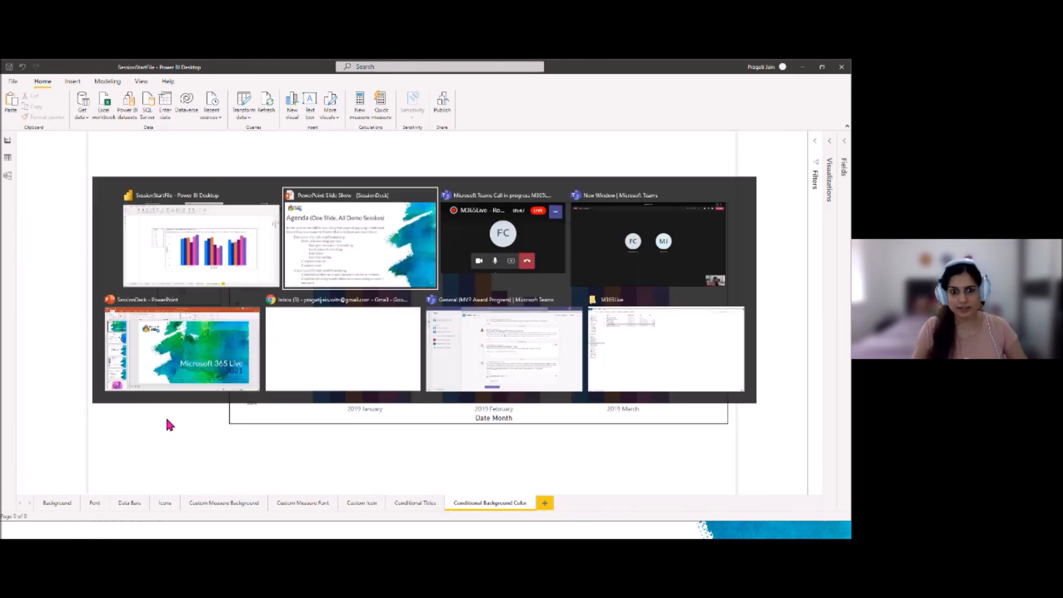